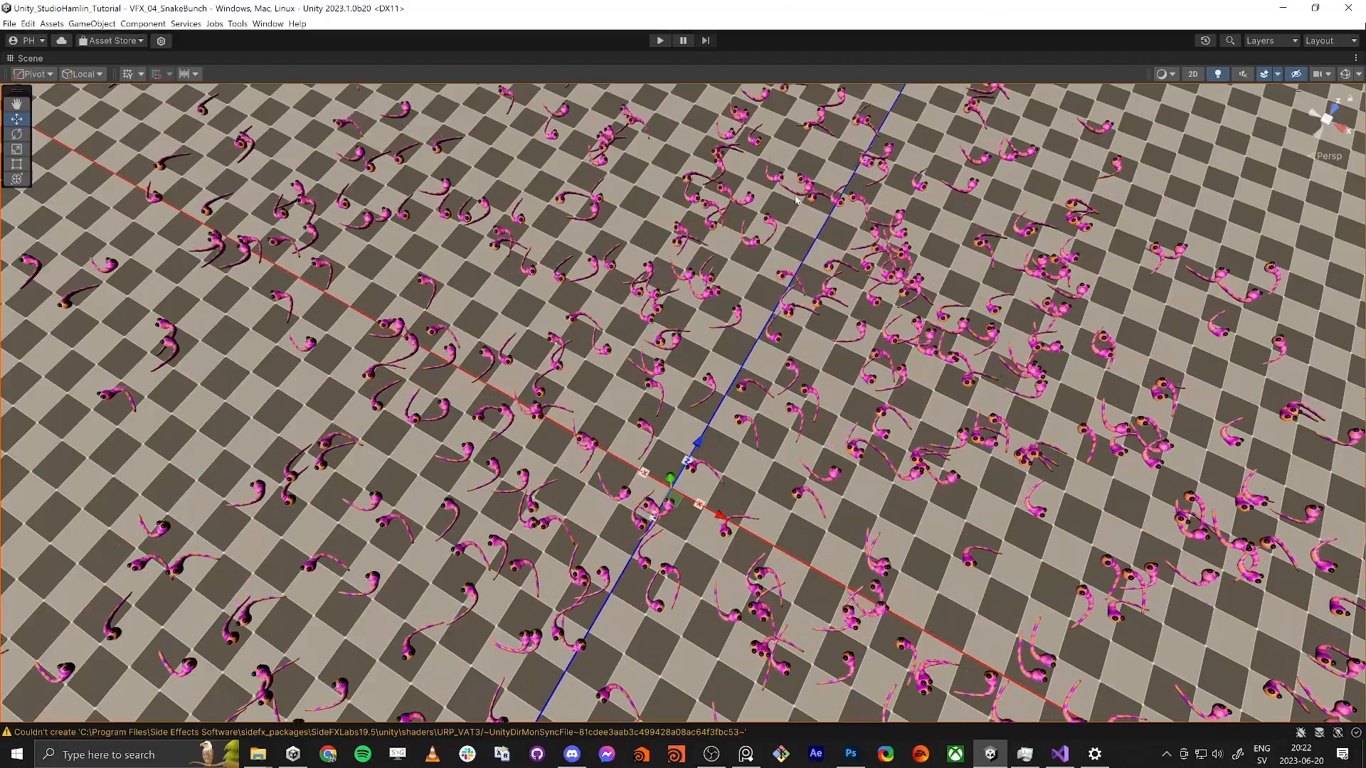
Step: Restore the full editor layout and open the VFX_04_SnakeBunch graph at its Output Particle Lit Mesh context
{"action": "left_click_drag", "start_coordinate": [705, 327], "coordinate": [740, 330], "text": "alt"}
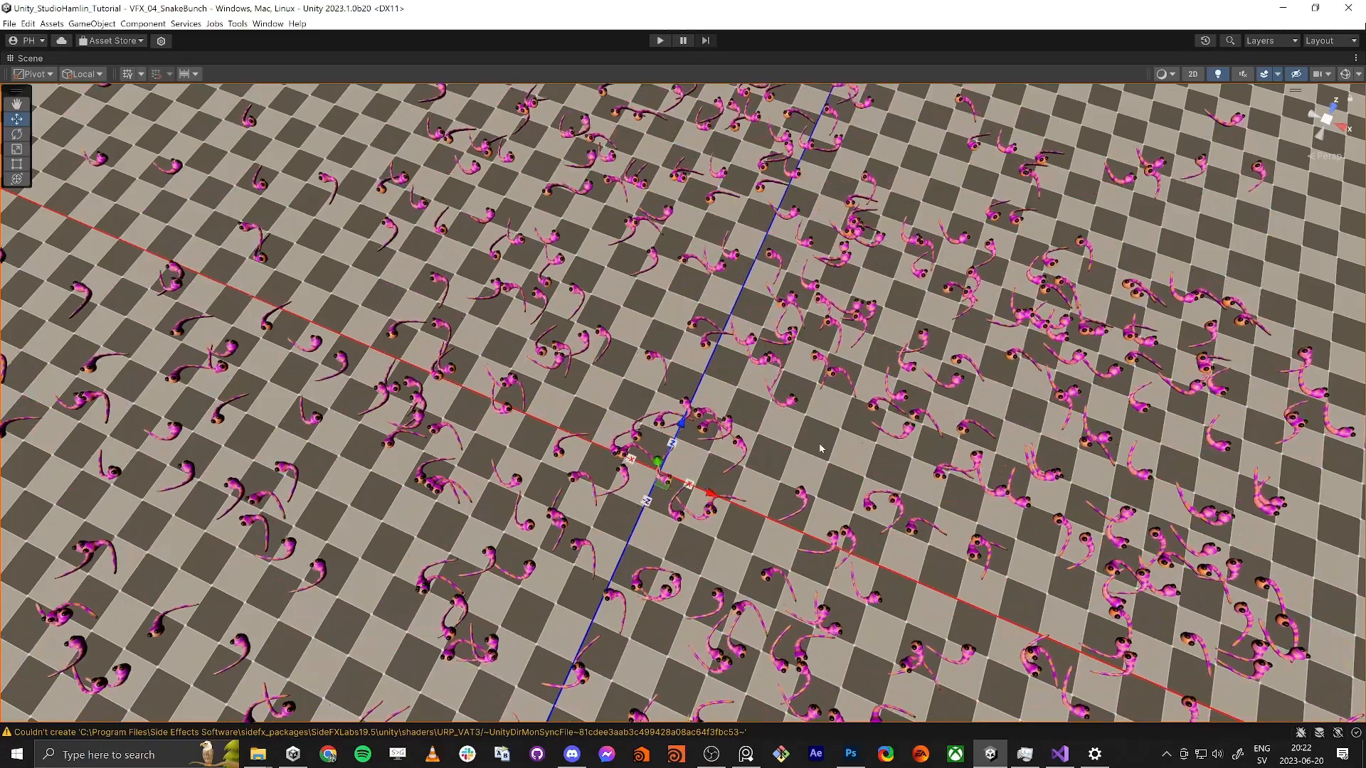
{"action": "key", "text": "shift+space"}
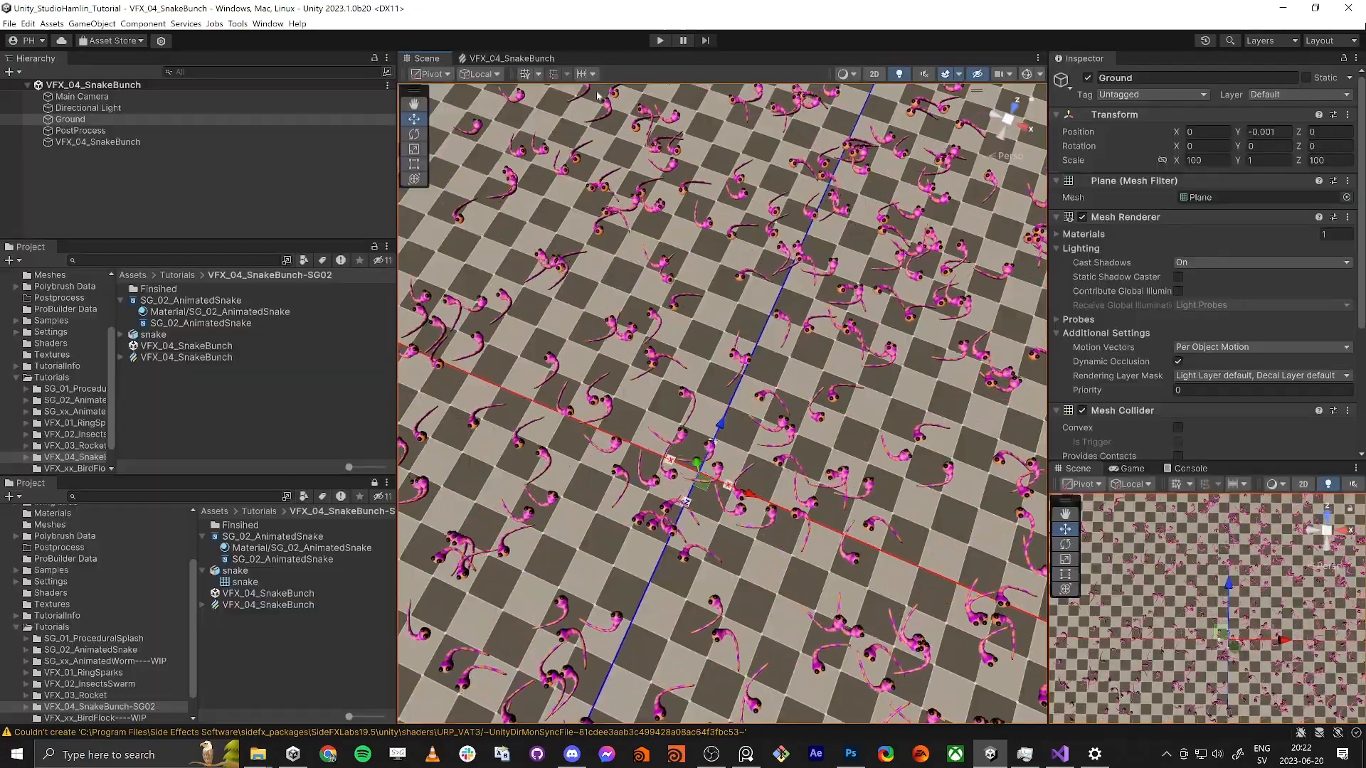
{"action": "left_click", "coordinate": [530, 58]}
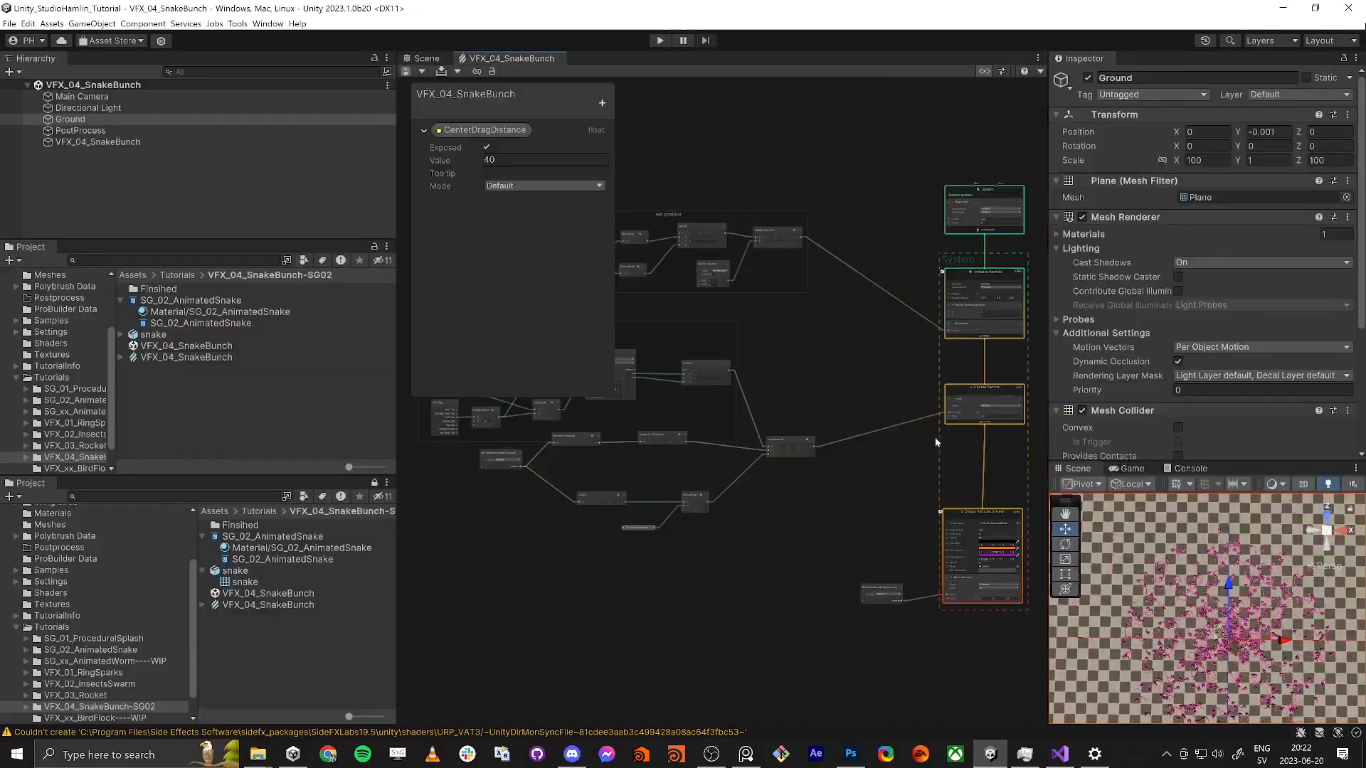
{"action": "middle_click_drag", "start_coordinate": [936, 442], "coordinate": [748, 425]}
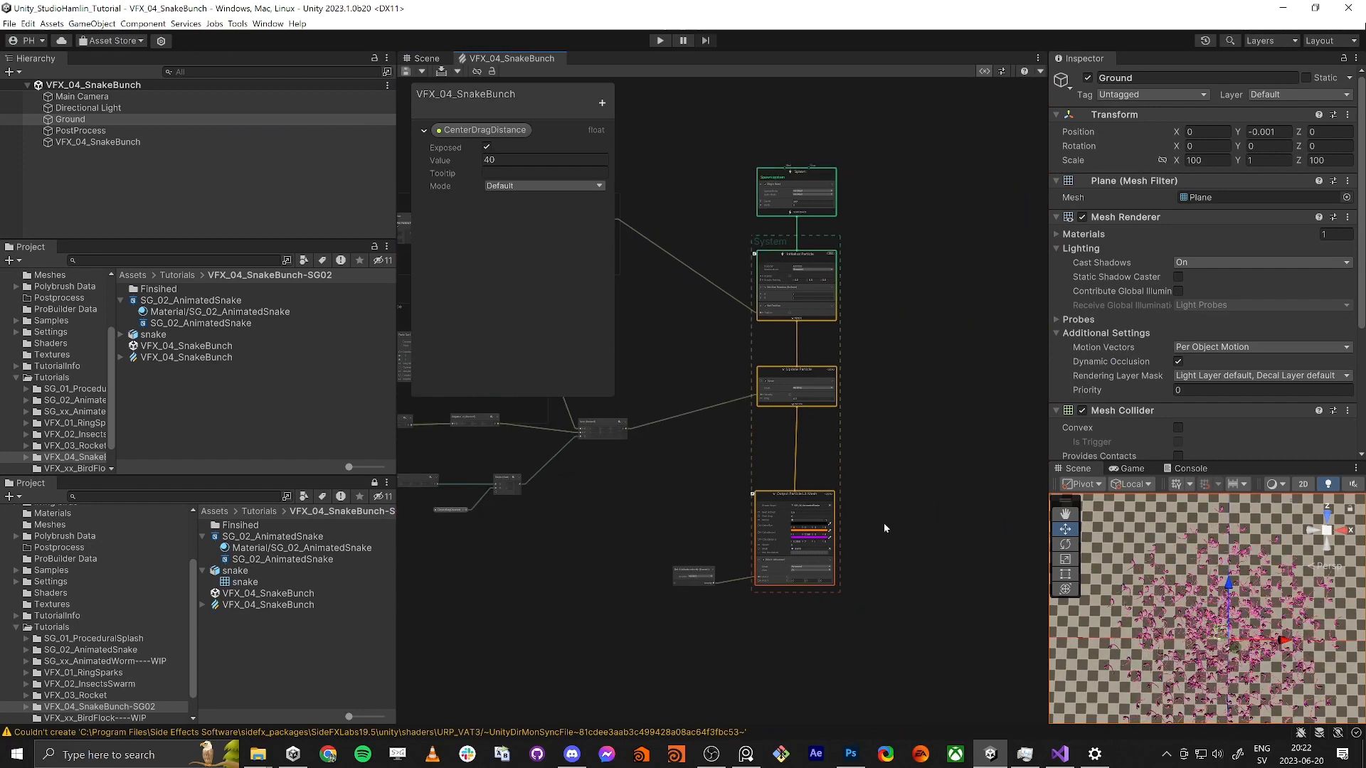
{"action": "scroll", "coordinate": [877, 505], "scroll_direction": "up", "scroll_amount": 5}
{"action": "middle_click_drag", "start_coordinate": [923, 508], "coordinate": [798, 497]}
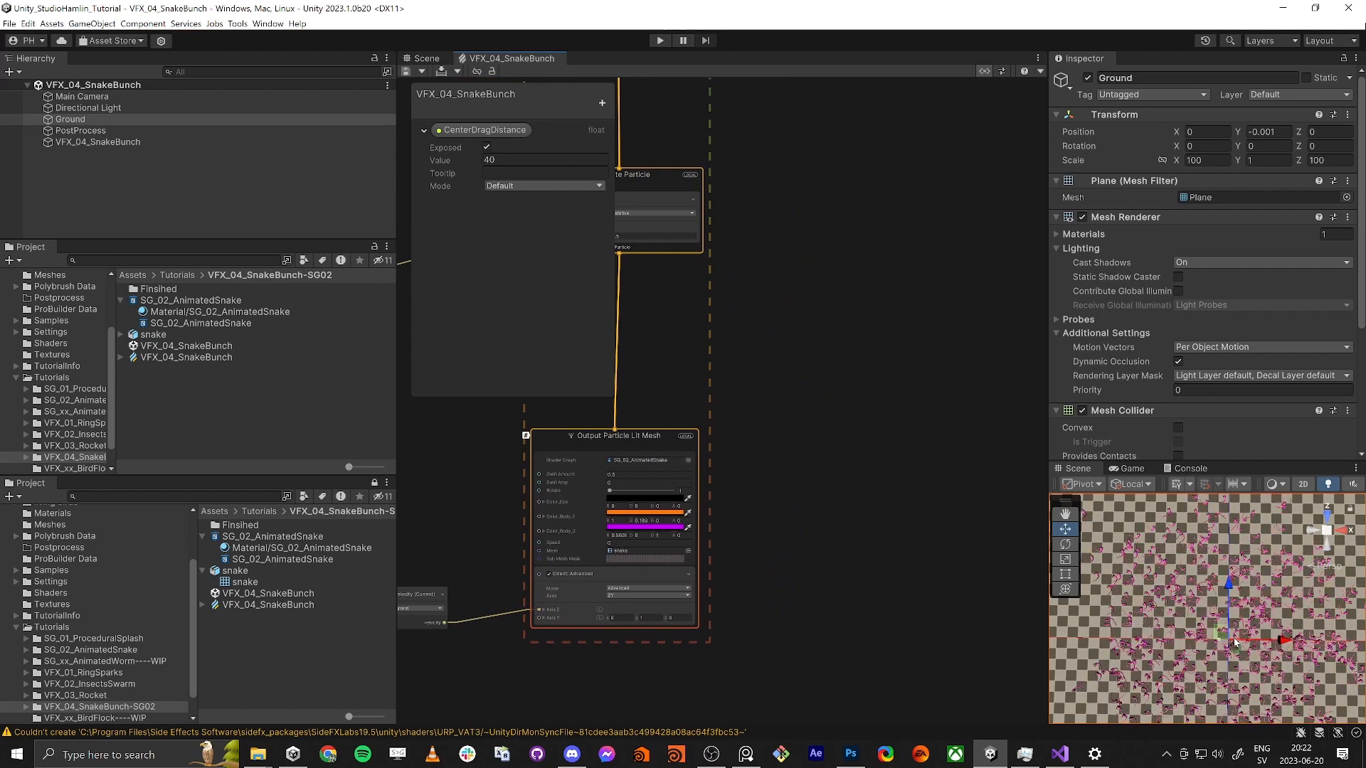
{"action": "scroll", "coordinate": [802, 376], "scroll_direction": "up", "scroll_amount": 2}
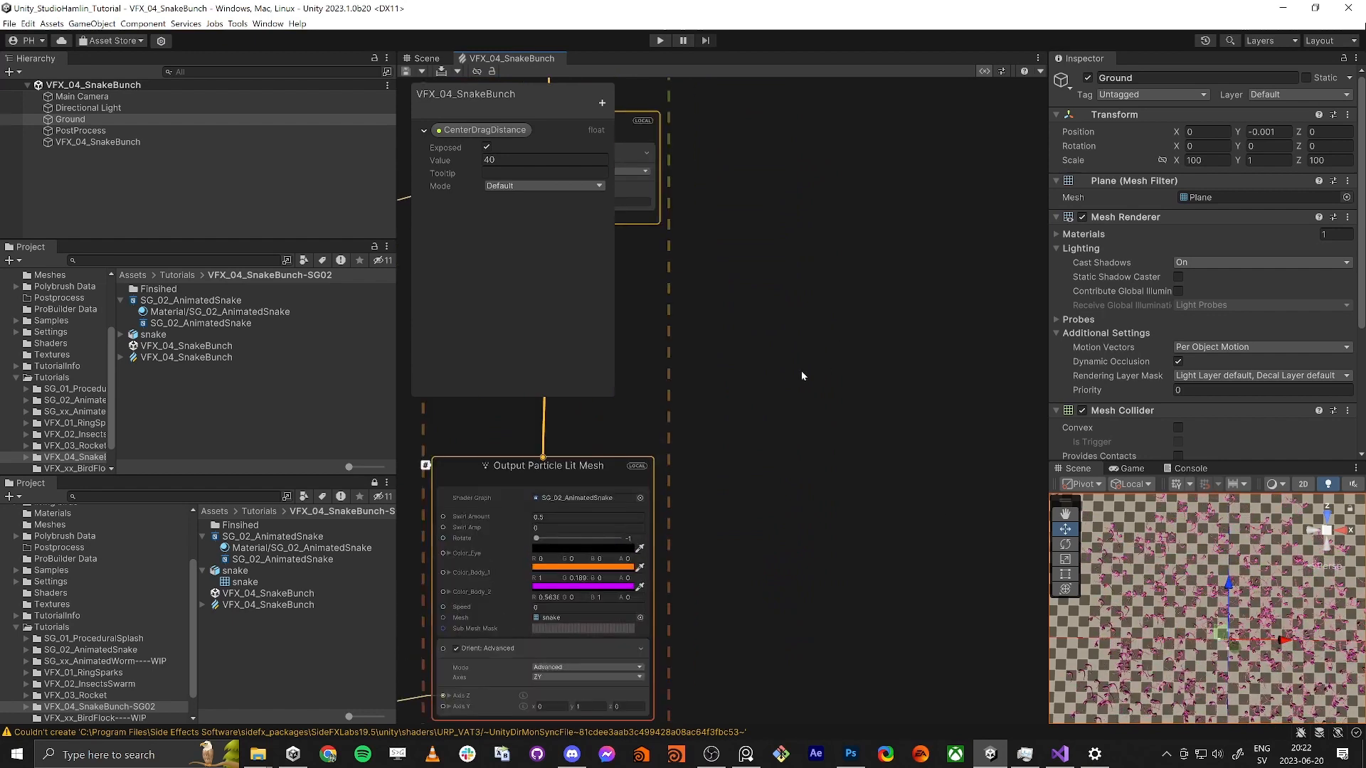
Step: Add an Output Particle HDRP Lit Mesh context beside the existing Output Particle Lit Mesh context
{"action": "key", "text": "space"}
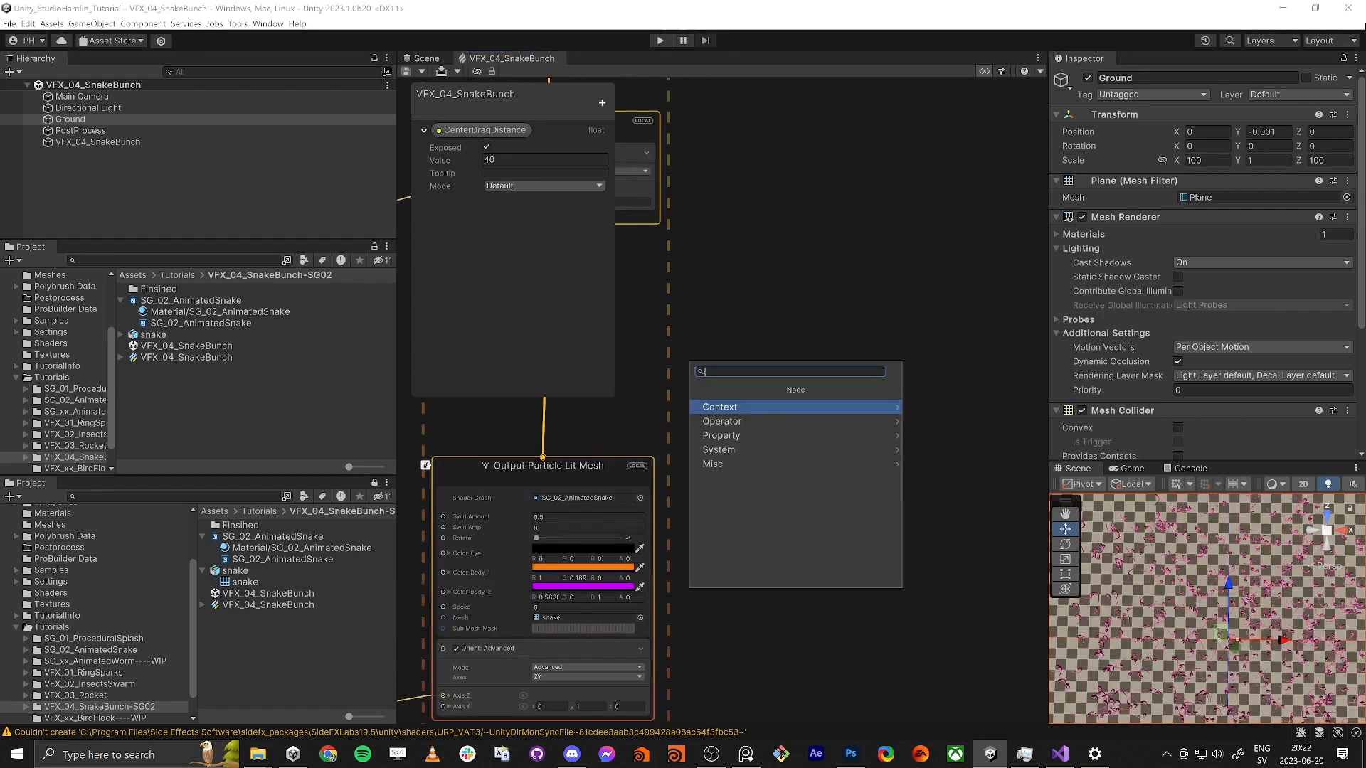
{"action": "type", "text": "dhro"}
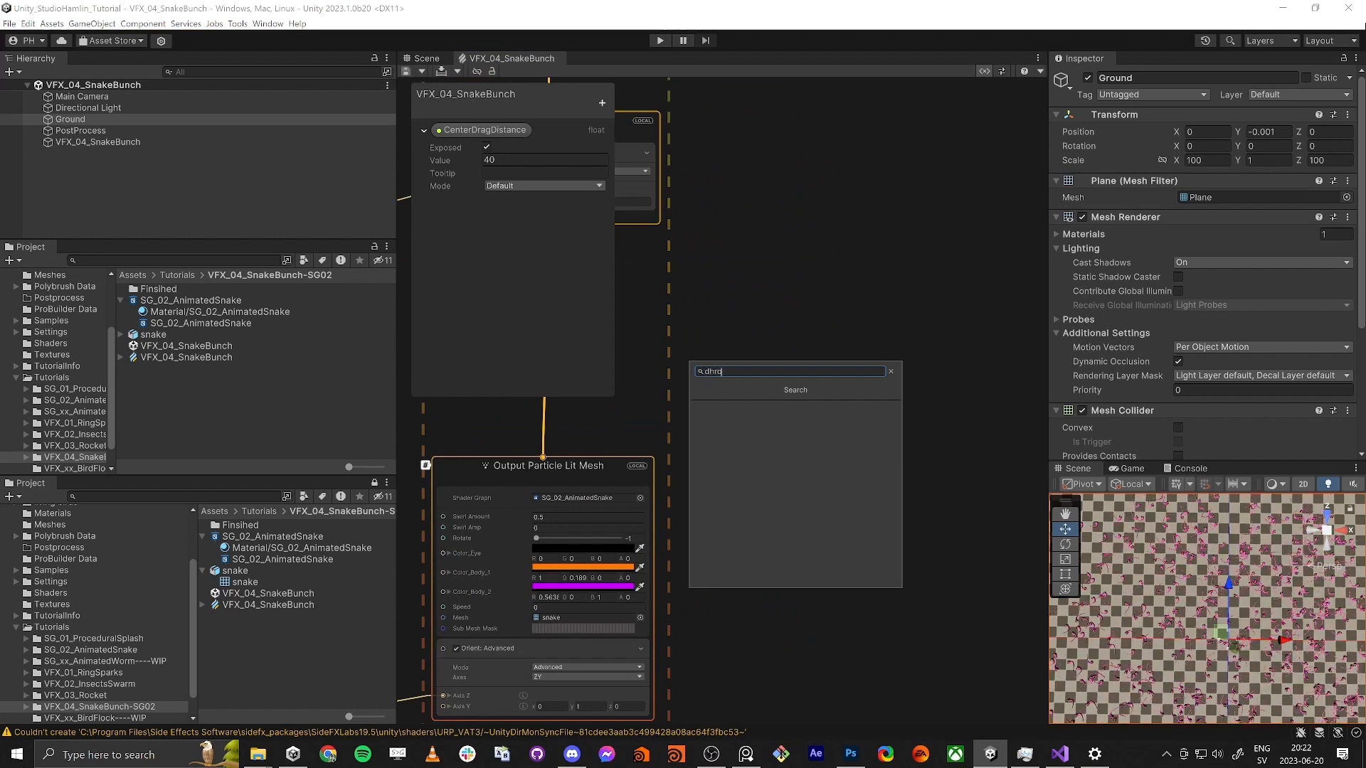
{"action": "key", "text": "BackSpace"}
{"action": "key", "text": "BackSpace"}
{"action": "key", "text": "BackSpace"}
{"action": "key", "text": "BackSpace"}
{"action": "type", "text": "hd"}
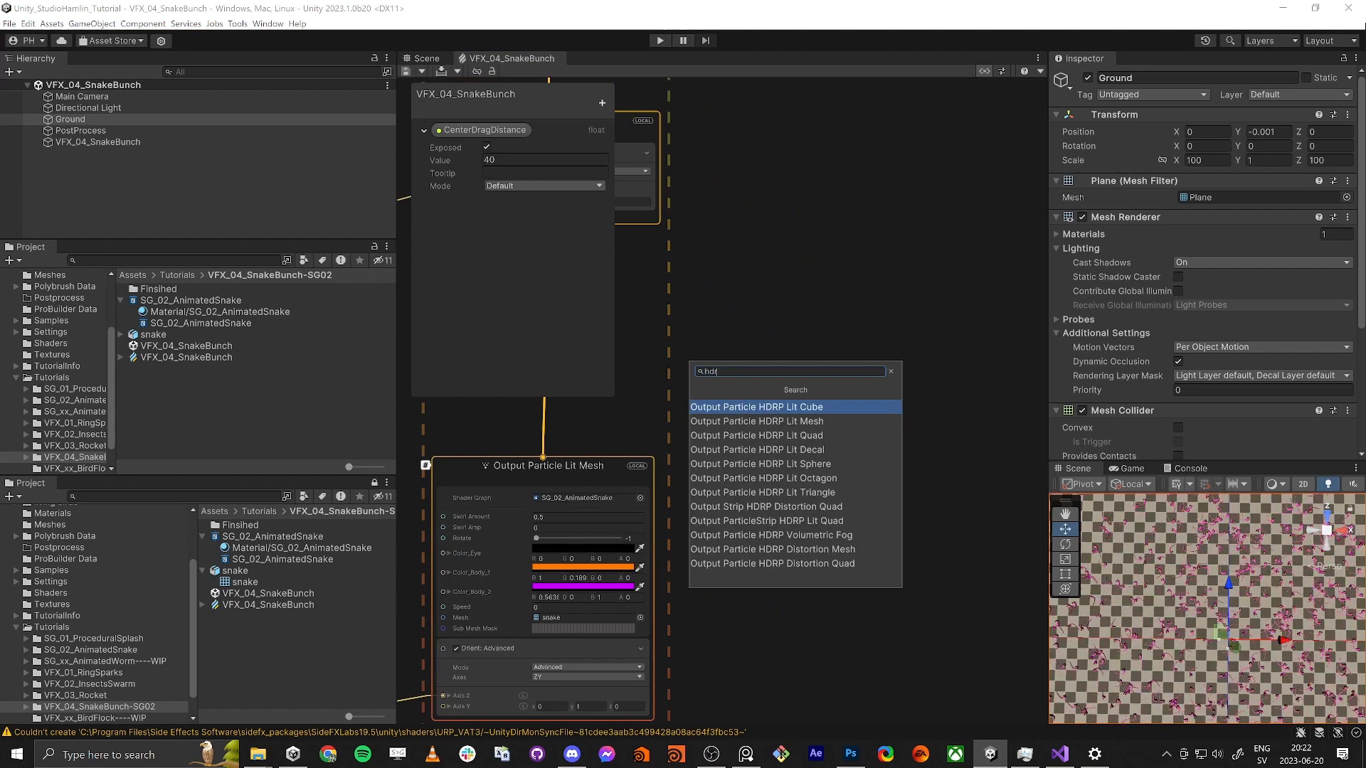
{"action": "key", "text": "Down"}
{"action": "key", "text": "Down"}
{"action": "key", "text": "Up"}
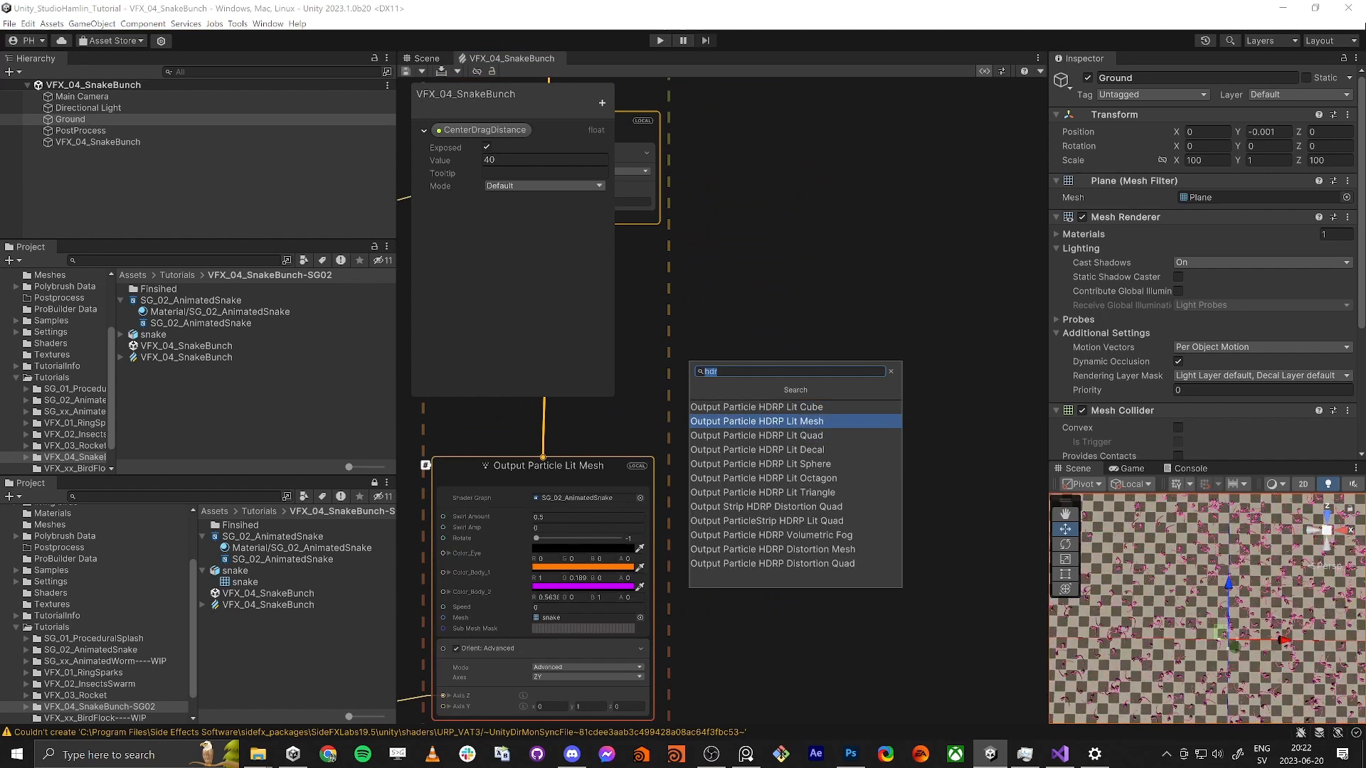
{"action": "key", "text": "Return"}
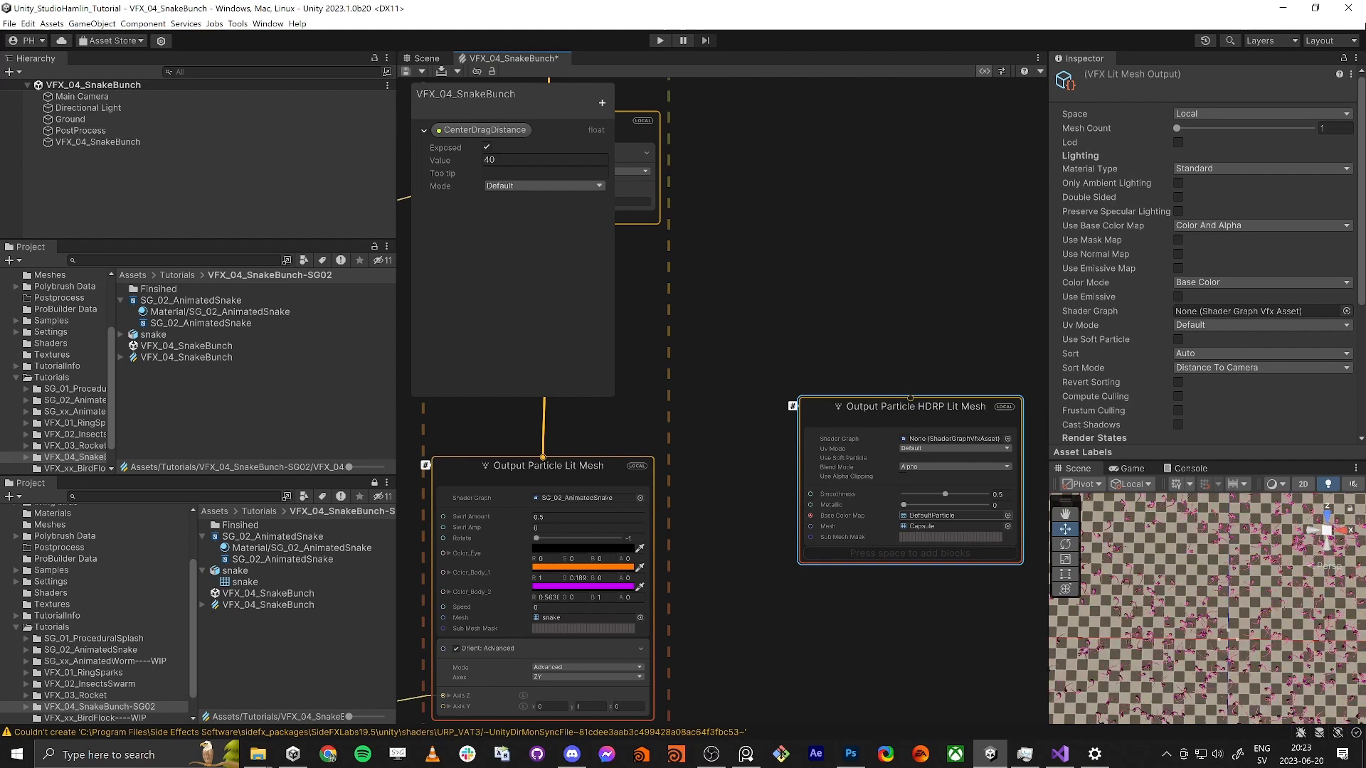
Step: Add a Set Color block to the HDRP Lit Mesh output and make its colour a fully saturated blue
{"action": "key", "text": "space"}
{"action": "type", "text": "set color"}
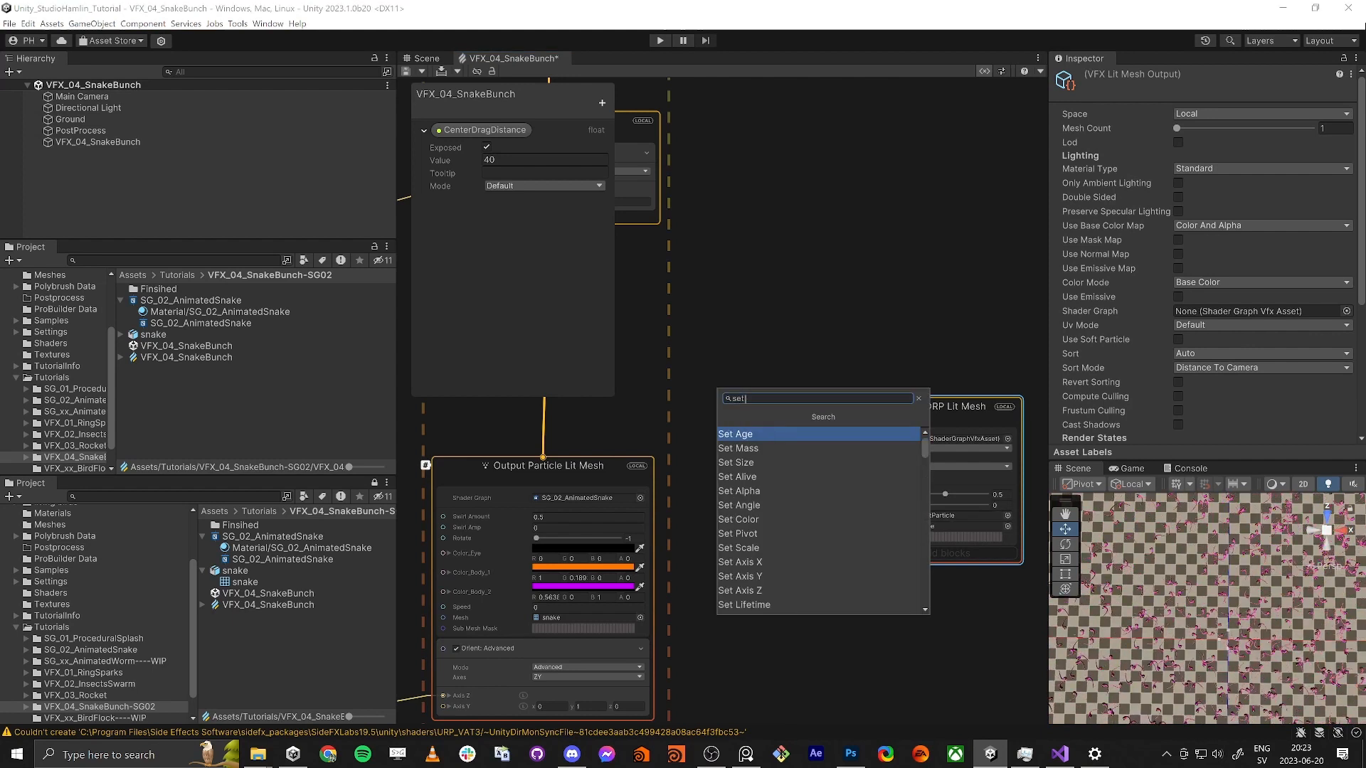
{"action": "key", "text": "Return"}
{"action": "middle_click_drag", "start_coordinate": [964, 644], "coordinate": [878, 624]}
{"action": "left_click", "coordinate": [872, 559]}
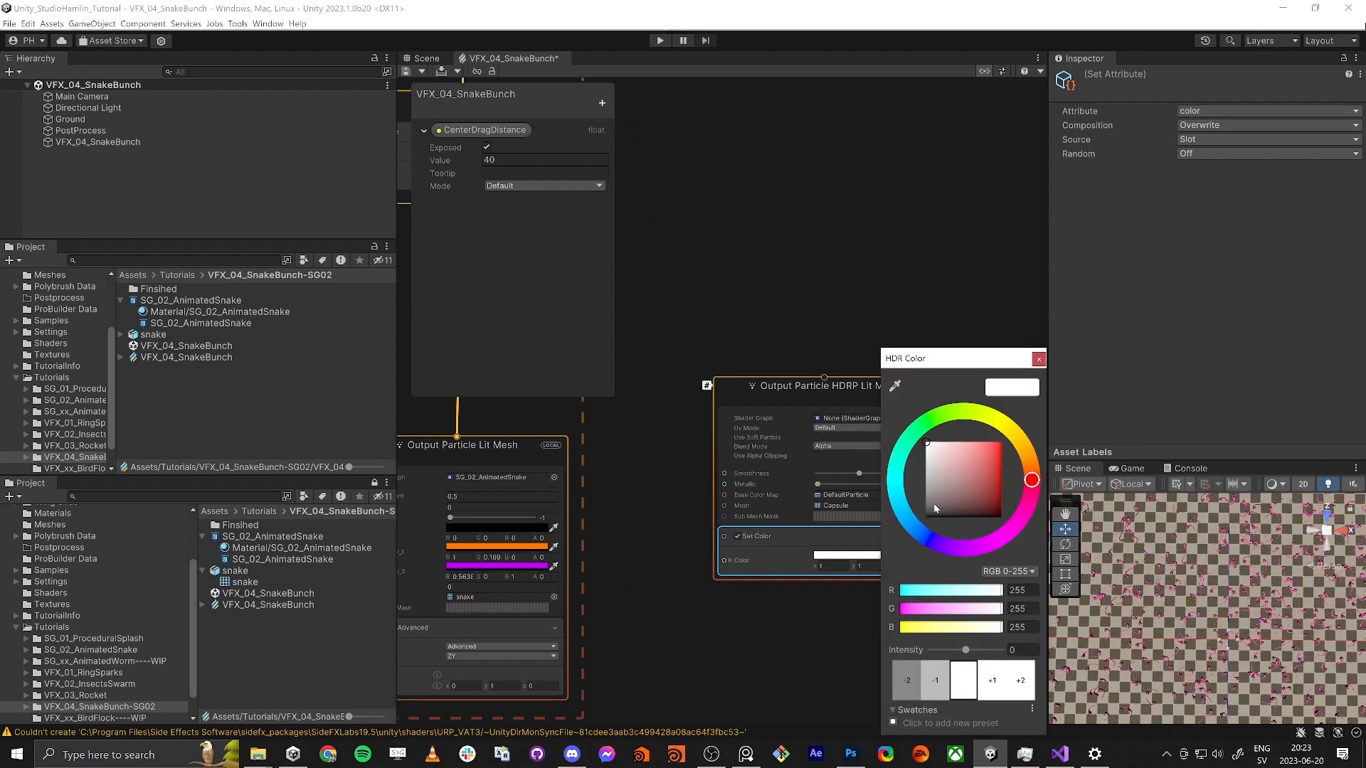
{"action": "left_click", "coordinate": [925, 543]}
{"action": "left_click_drag", "start_coordinate": [989, 452], "coordinate": [1051, 399]}
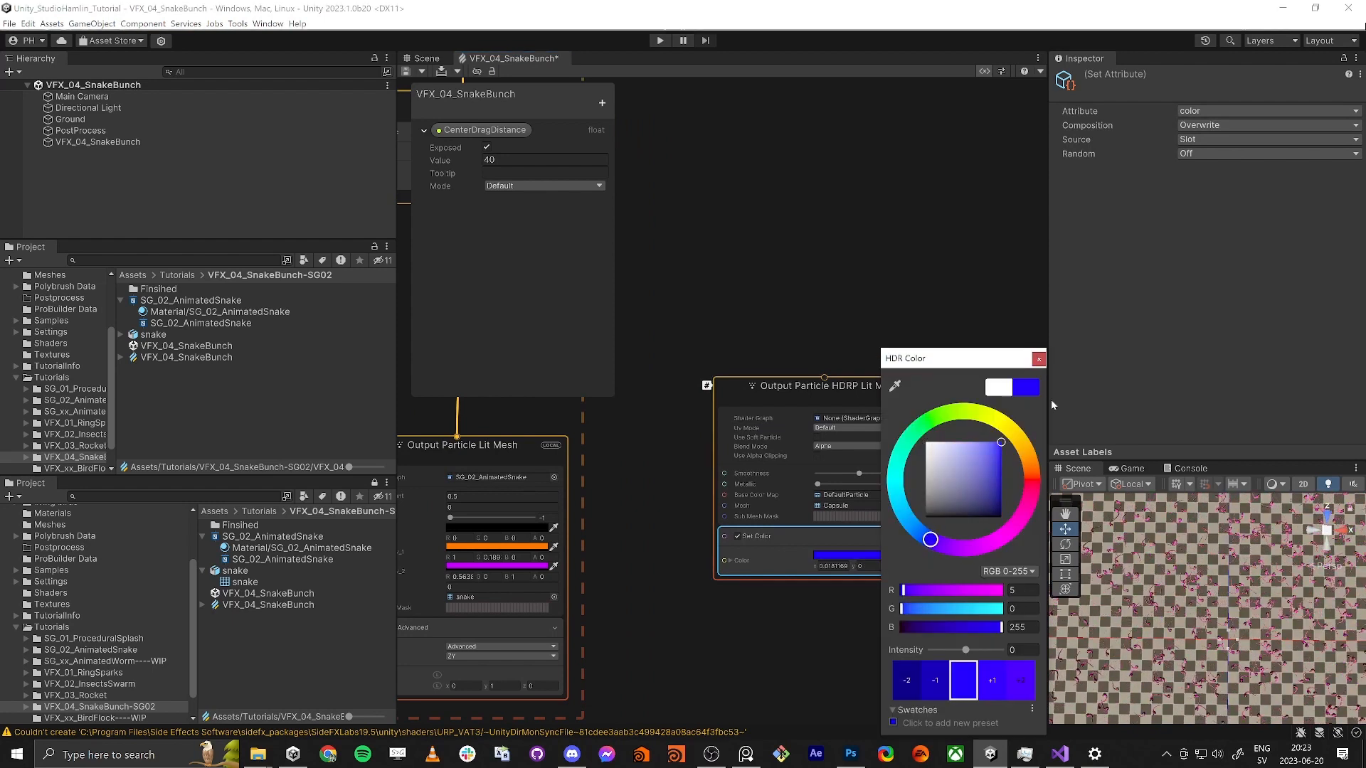
{"action": "left_click", "coordinate": [1038, 360]}
Step: Set the HDRP Lit Mesh output's mesh to Capsule and its base colour map to Default-Checker
{"action": "scroll", "coordinate": [880, 535], "scroll_direction": "up", "scroll_amount": 3}
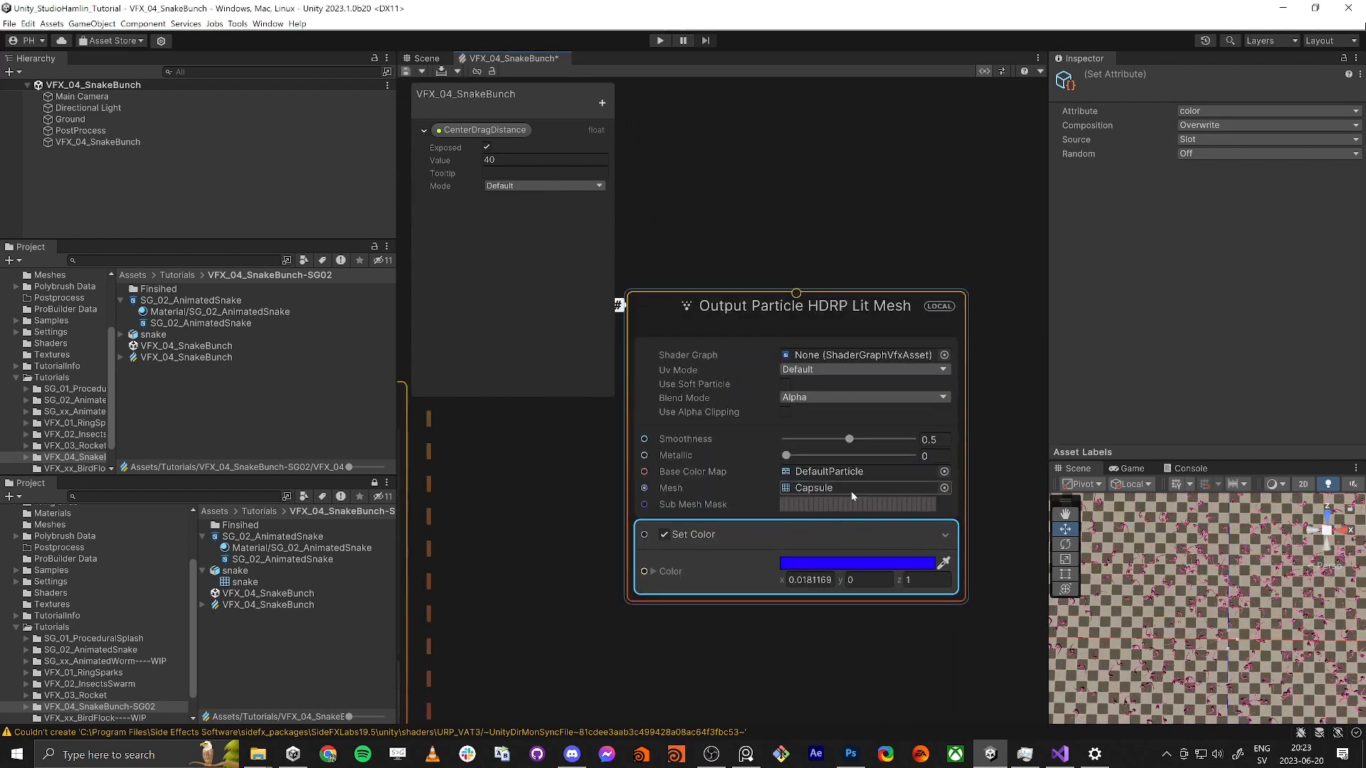
{"action": "left_click", "coordinate": [943, 490]}
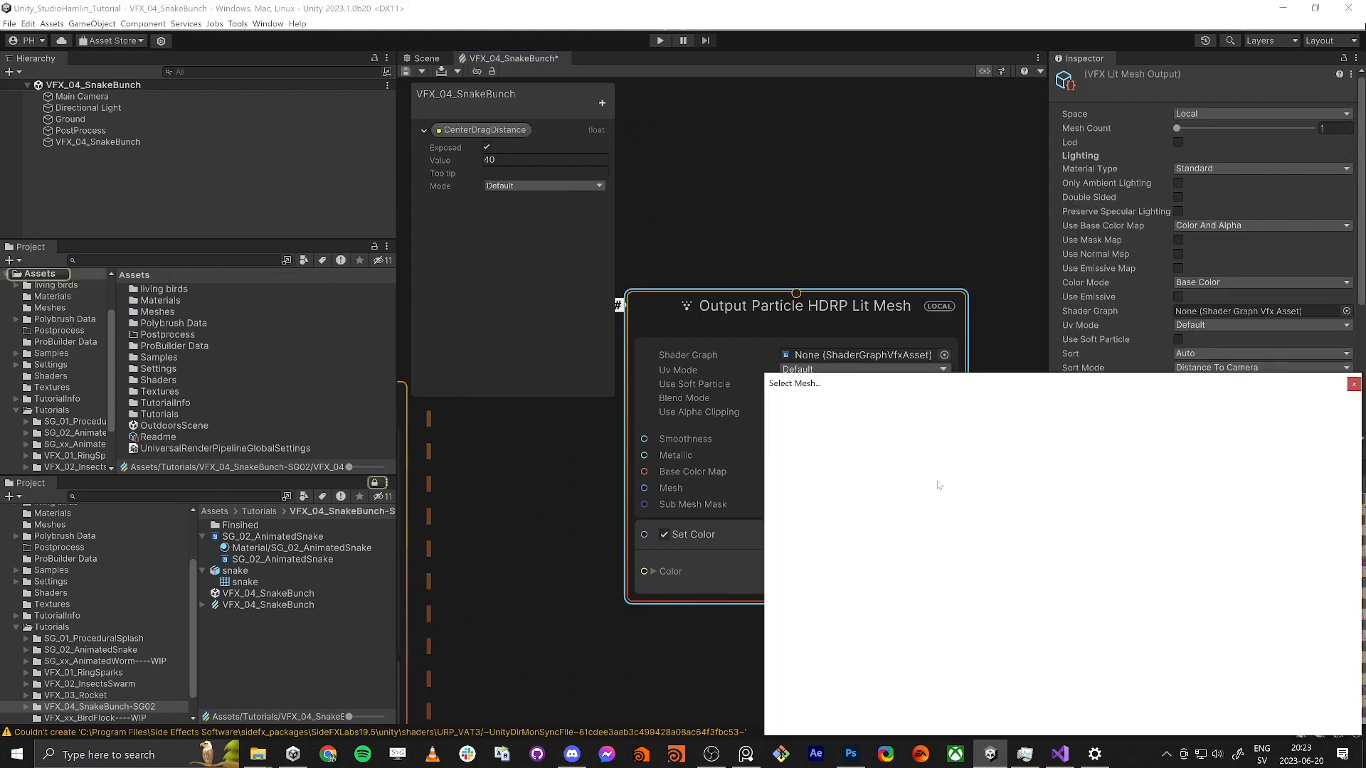
{"action": "type", "text": "sna"}
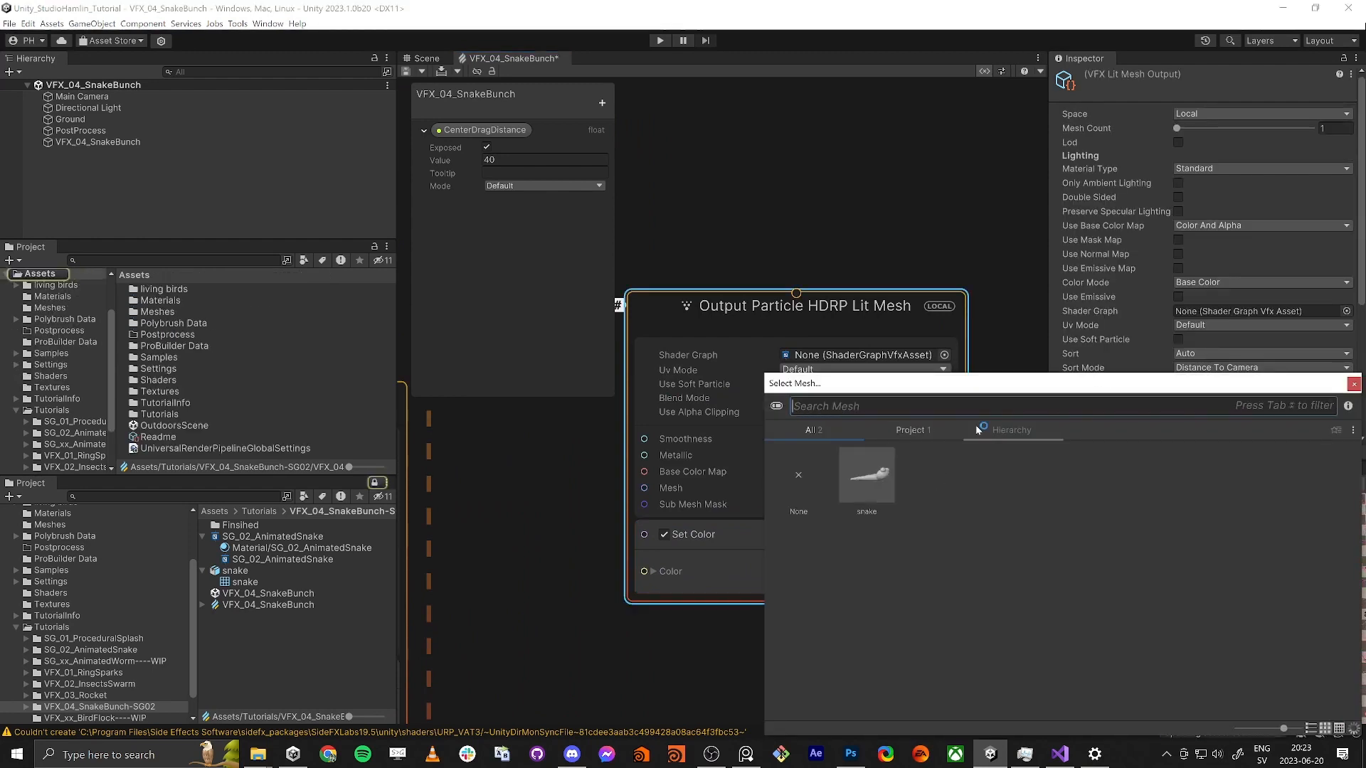
{"action": "type", "text": "caps"}
{"action": "key", "text": "Return"}
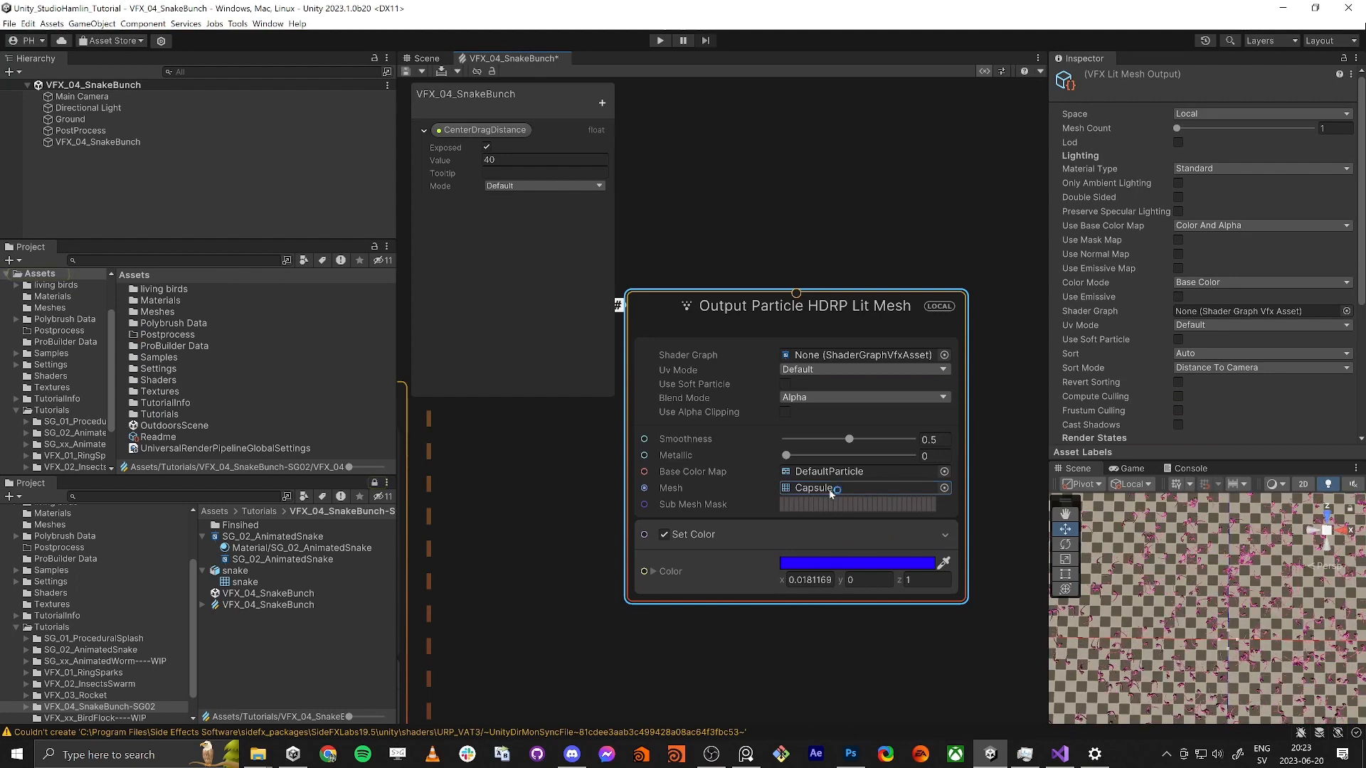
{"action": "left_click", "coordinate": [944, 472]}
{"action": "type", "text": "defa"}
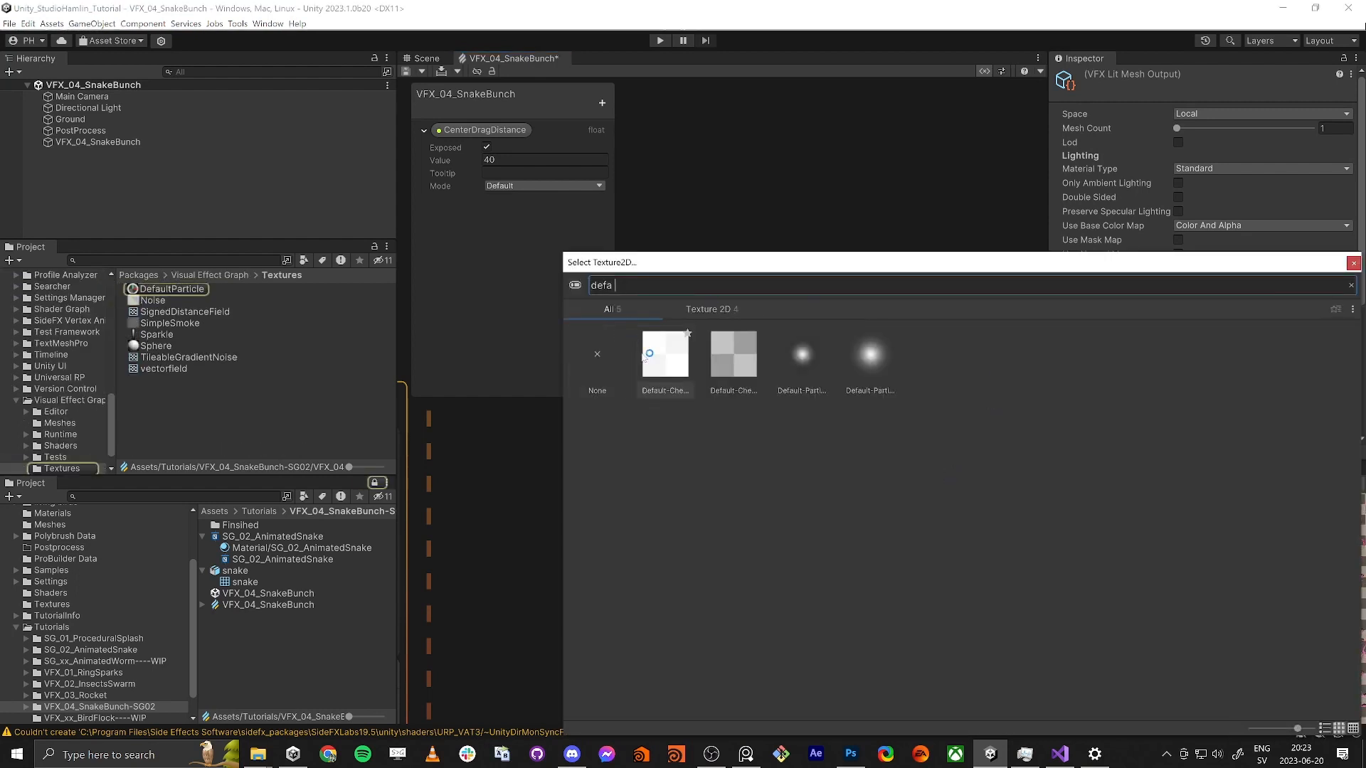
{"action": "double_click", "coordinate": [637, 393]}
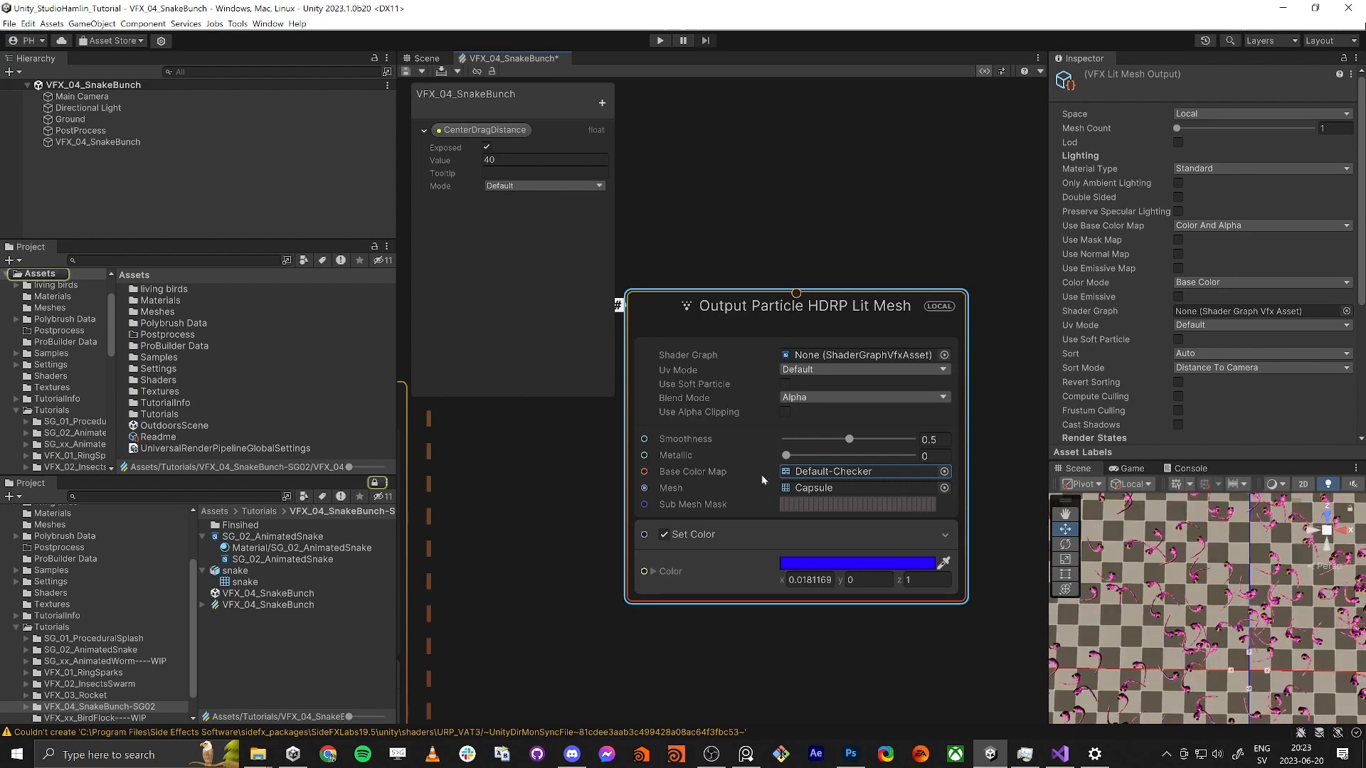
Step: Connect the Update Particle context's output to the Output Particle HDRP Lit Mesh context
{"action": "scroll", "coordinate": [493, 528], "scroll_direction": "down", "scroll_amount": 3}
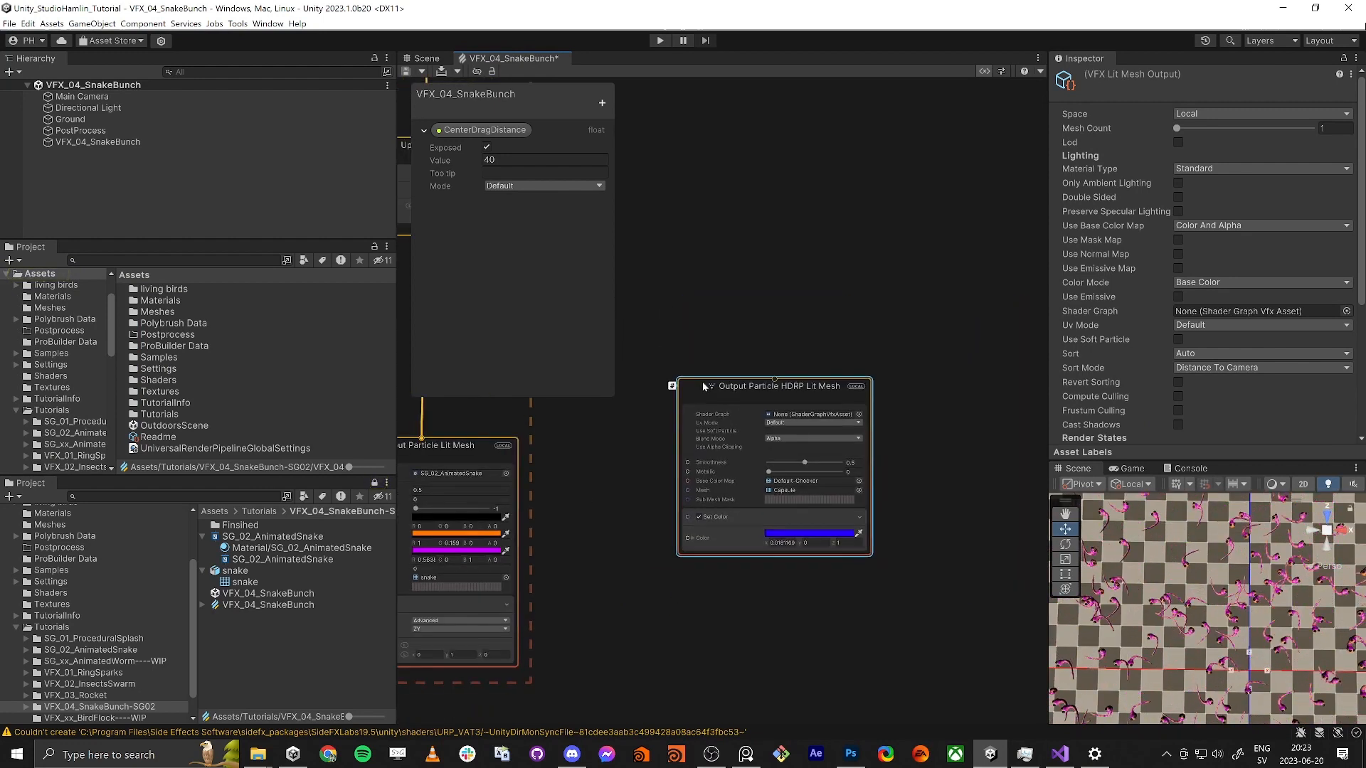
{"action": "middle_click_drag", "start_coordinate": [648, 420], "coordinate": [721, 436]}
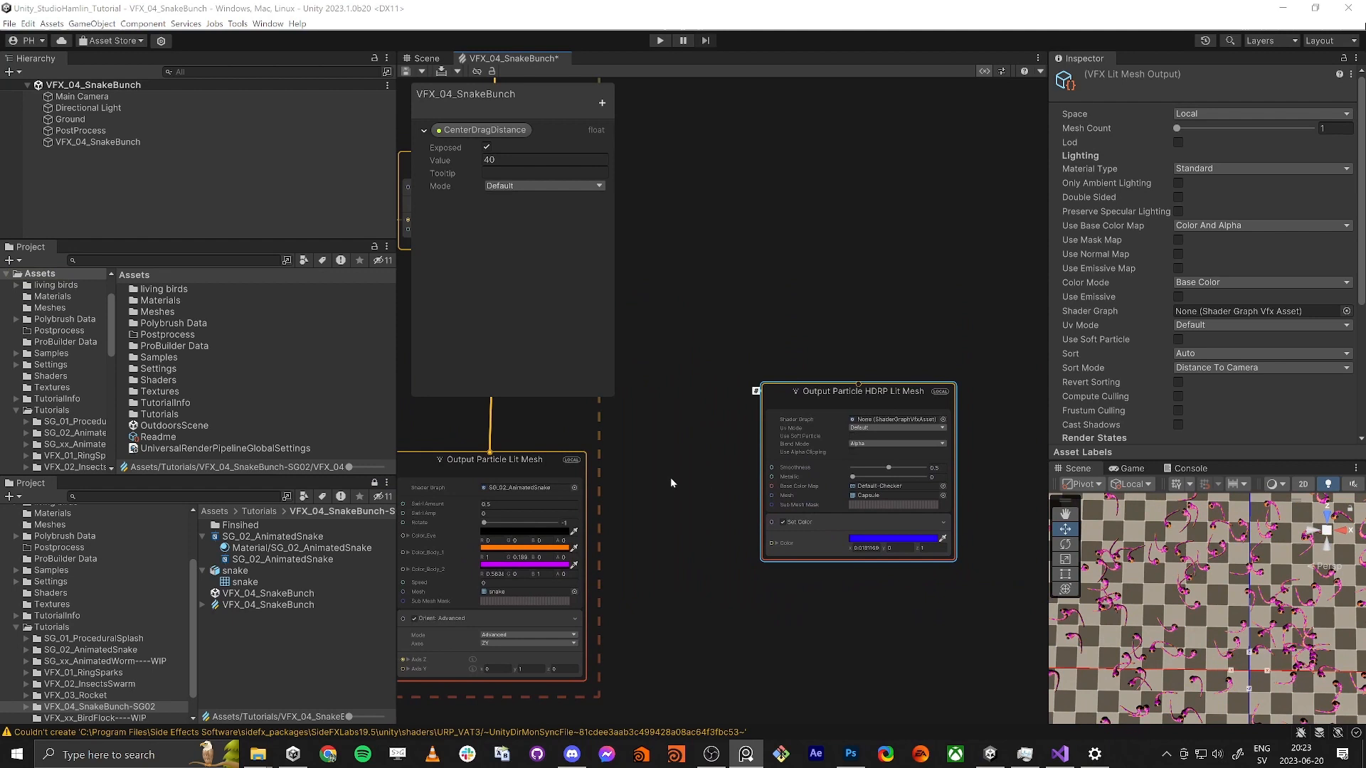
{"action": "scroll", "coordinate": [802, 341], "scroll_direction": "down", "scroll_amount": 1}
{"action": "middle_click_drag", "start_coordinate": [801, 342], "coordinate": [898, 379]}
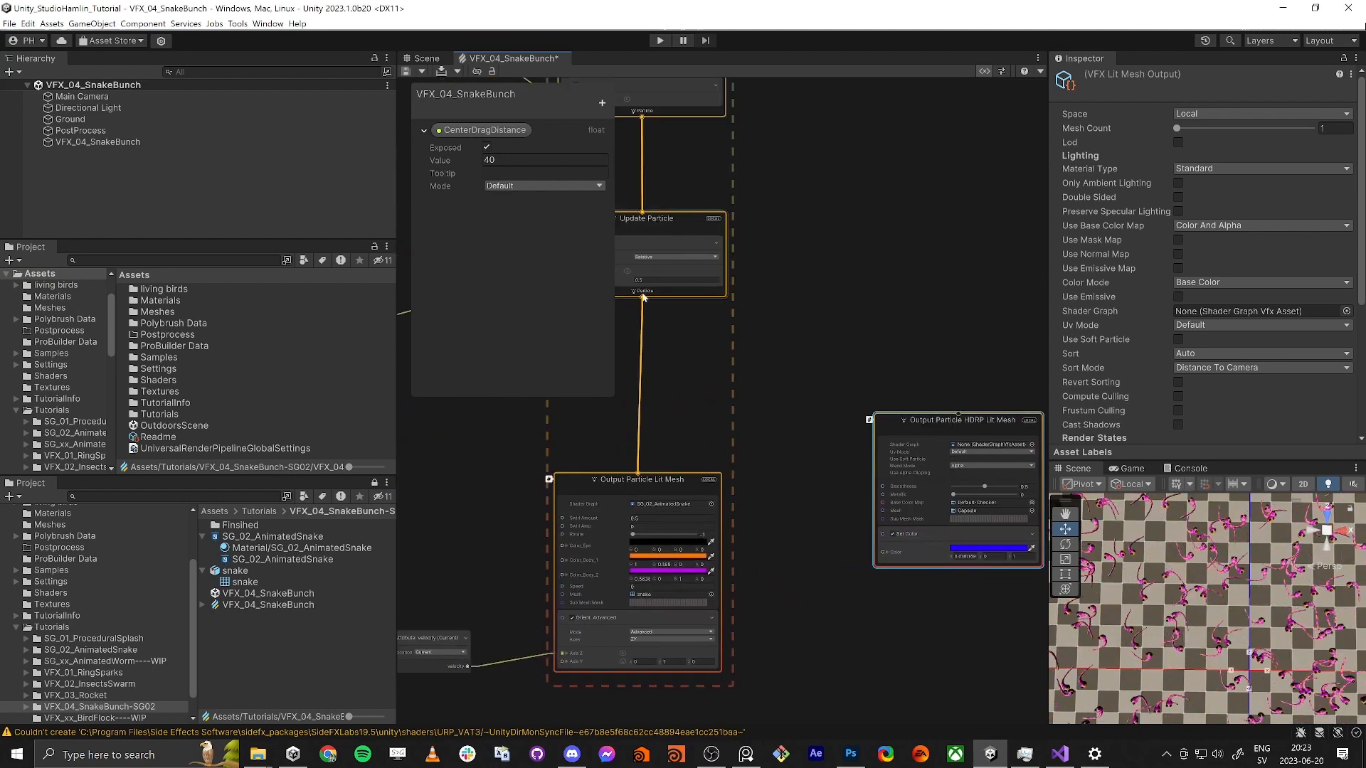
{"action": "left_click_drag", "start_coordinate": [642, 298], "coordinate": [958, 414]}
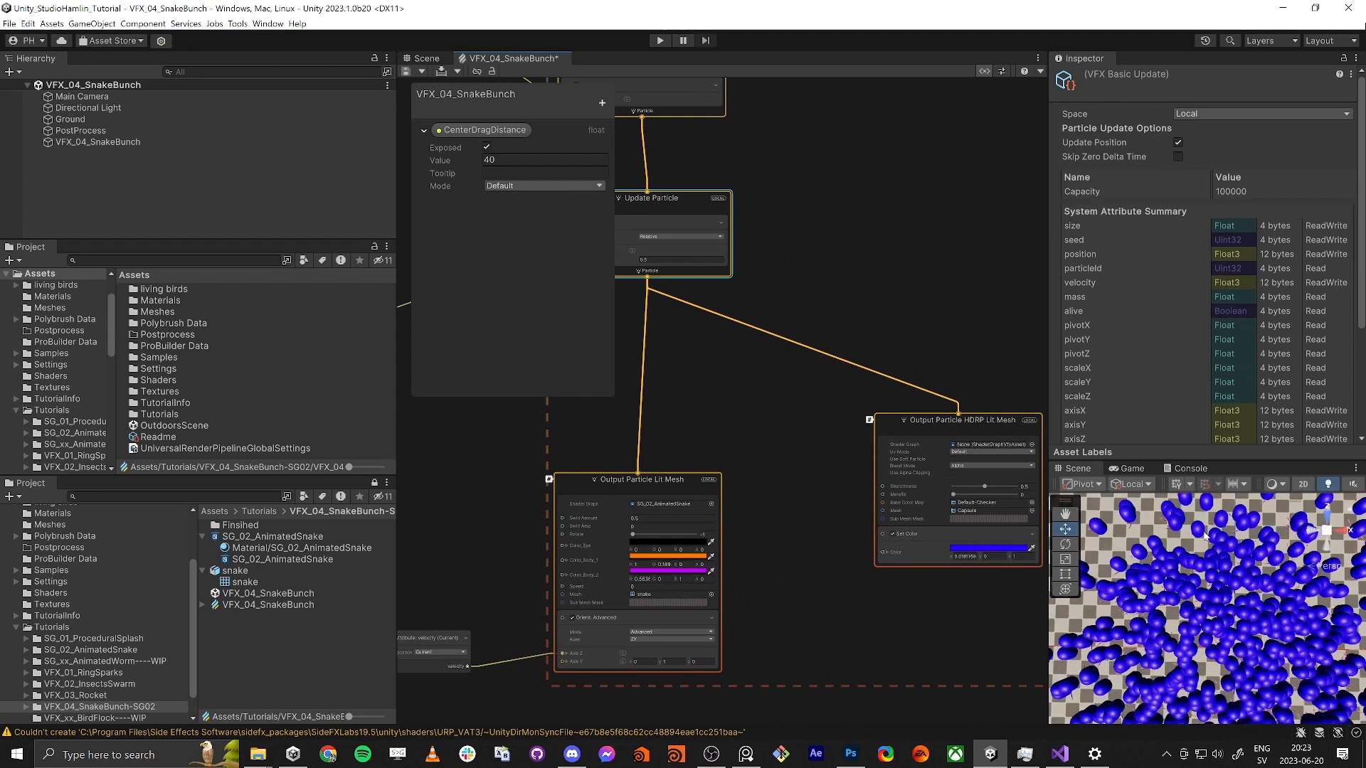
Step: Add a Set Size block to the Output Particle HDRP Lit Mesh context
{"action": "mouse_move", "coordinate": [1210, 583]}
{"action": "middle_mouse_down"}
{"action": "mouse_move", "coordinate": [1199, 569]}
{"action": "mouse_move", "coordinate": [1194, 588]}
{"action": "middle_mouse_up"}
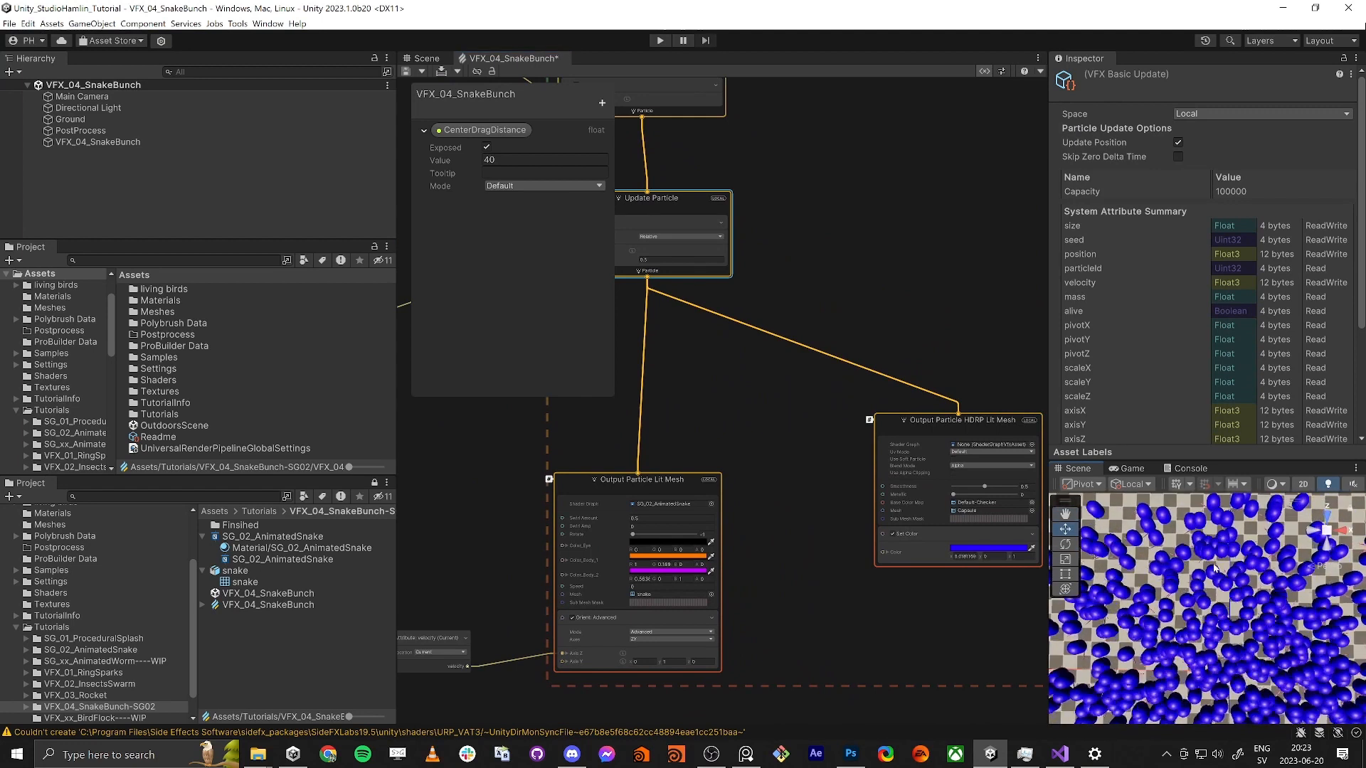
{"action": "scroll", "coordinate": [1193, 588], "scroll_direction": "up", "scroll_amount": 3}
{"action": "left_click", "coordinate": [892, 421]}
{"action": "key", "text": "space"}
{"action": "type", "text": "set size"}
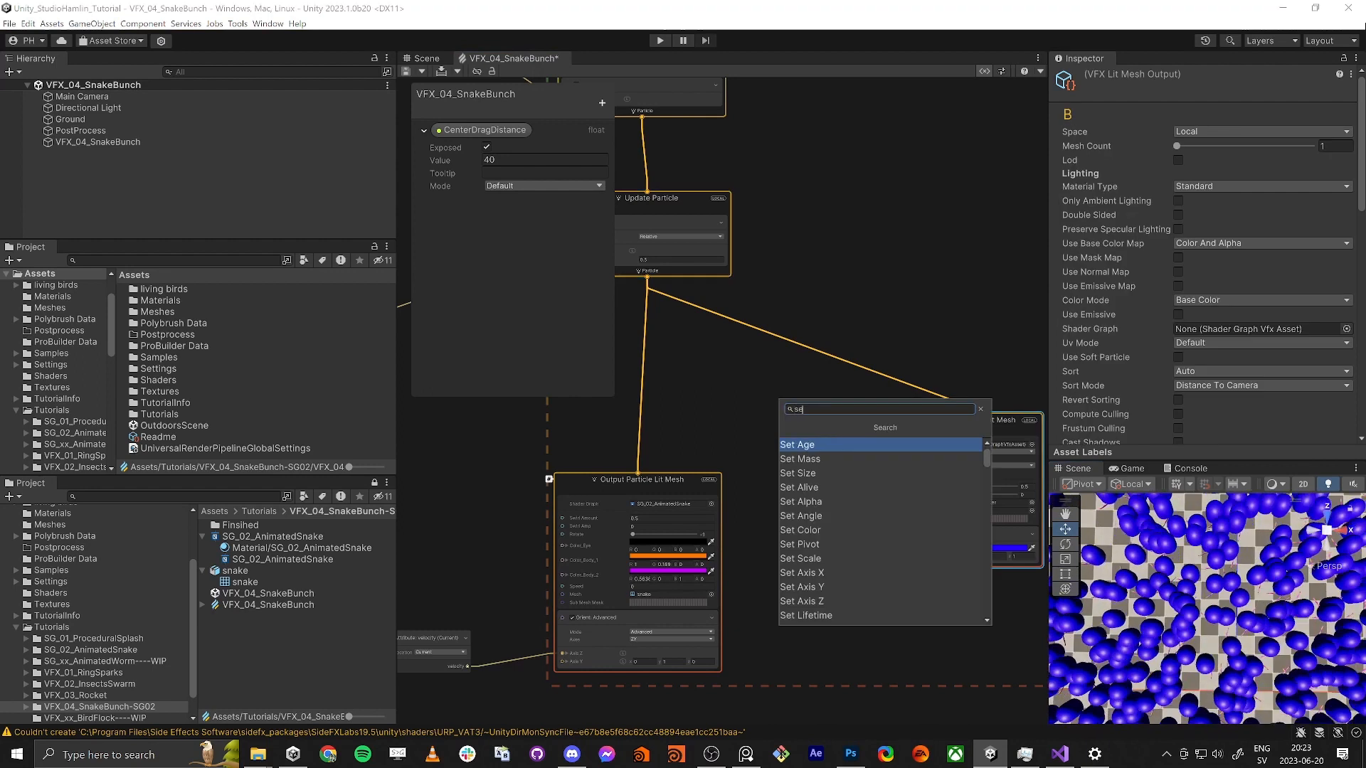
{"action": "key", "text": "Return"}
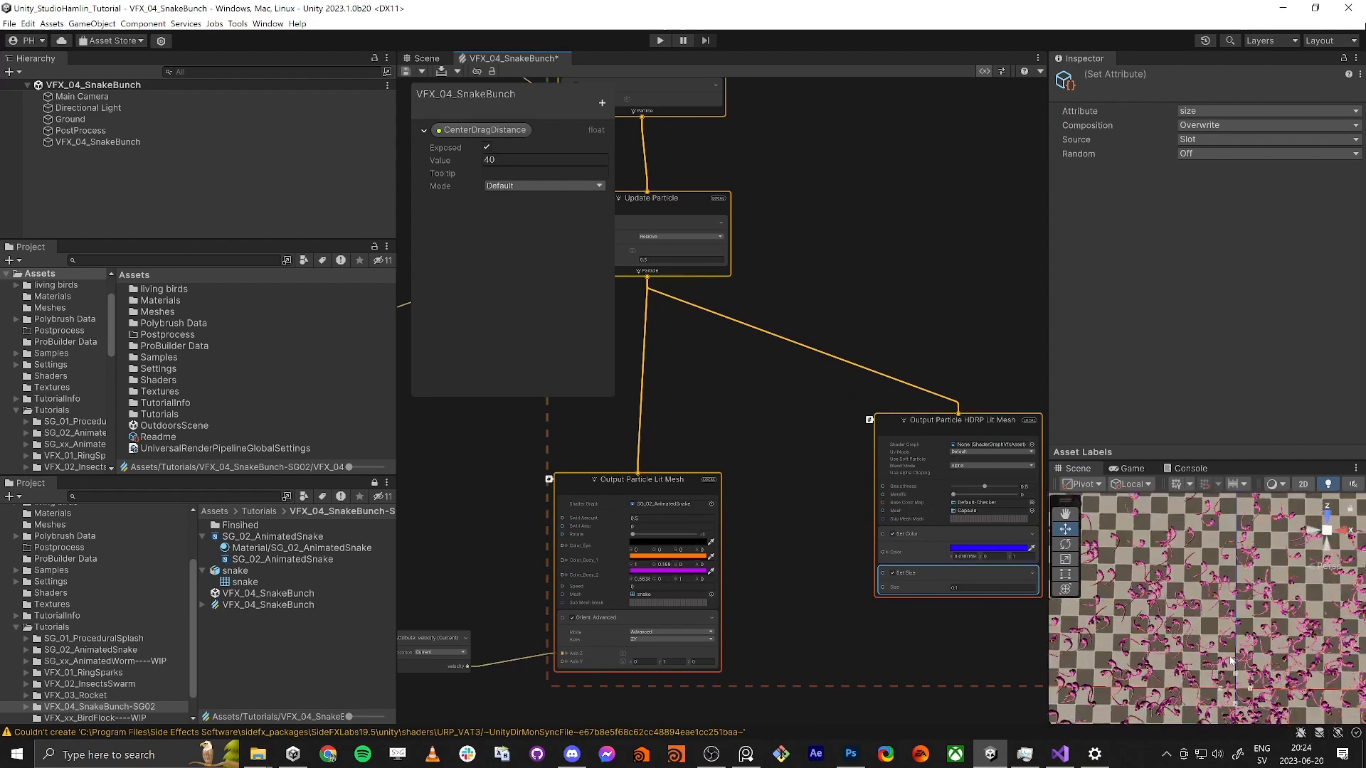
Step: Set the size in the HDRP Lit Mesh output's Set Size block to 0.3
{"action": "scroll", "coordinate": [1230, 653], "scroll_direction": "up", "scroll_amount": 8}
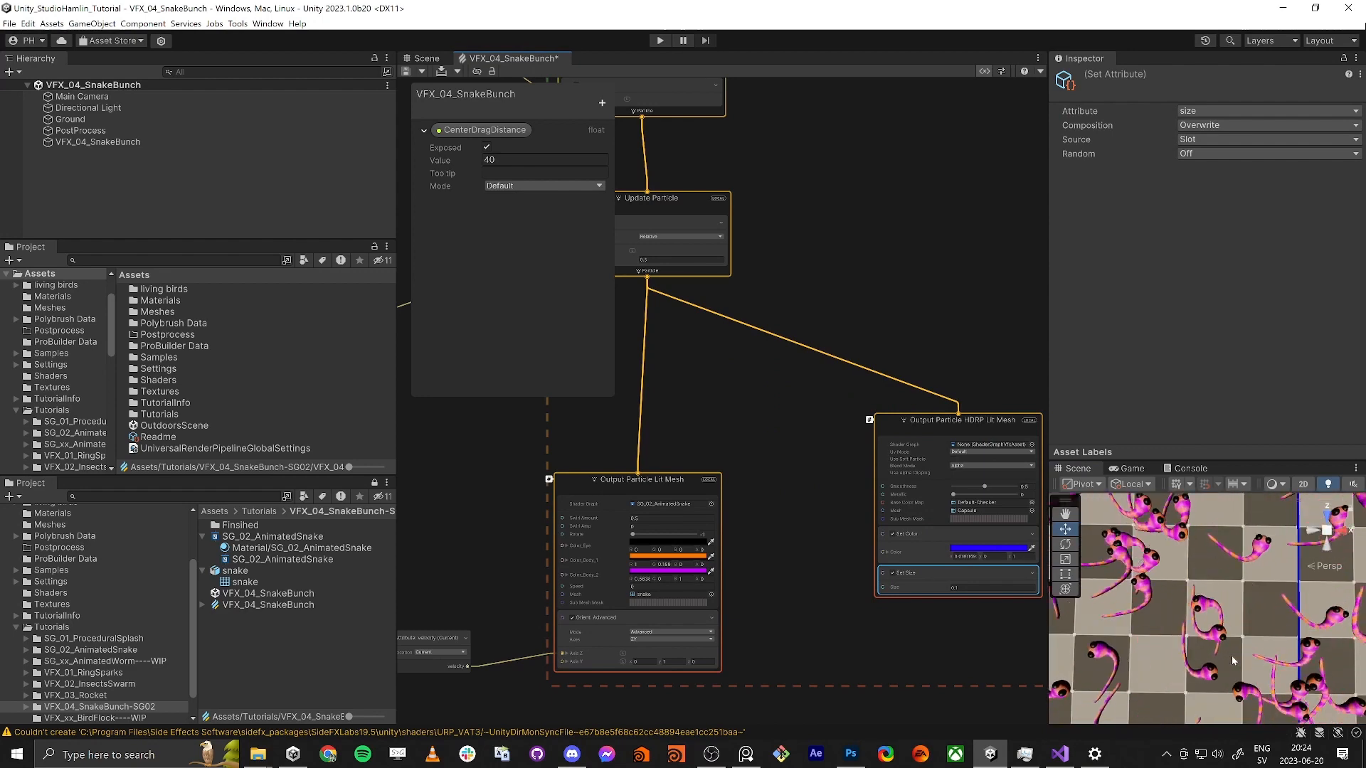
{"action": "scroll", "coordinate": [1231, 655], "scroll_direction": "down", "scroll_amount": 3}
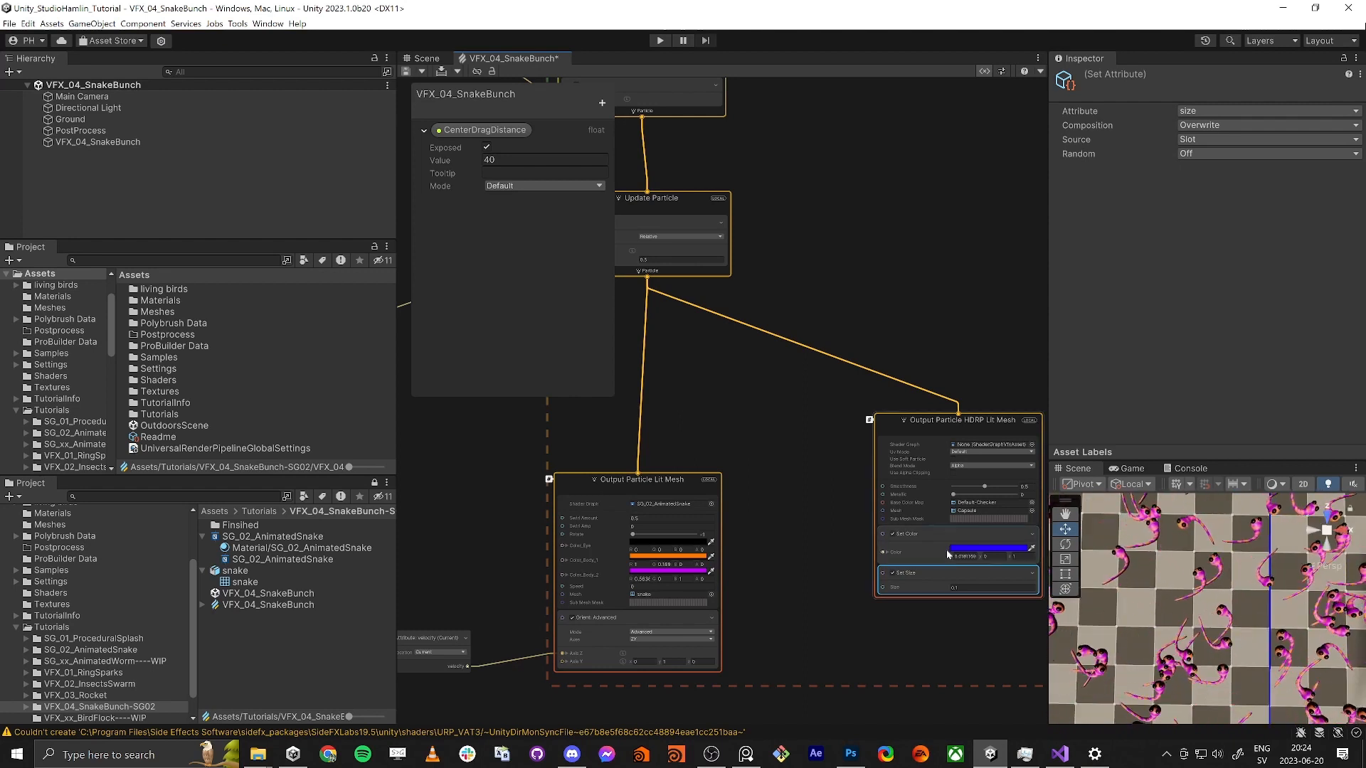
{"action": "left_click", "coordinate": [971, 588]}
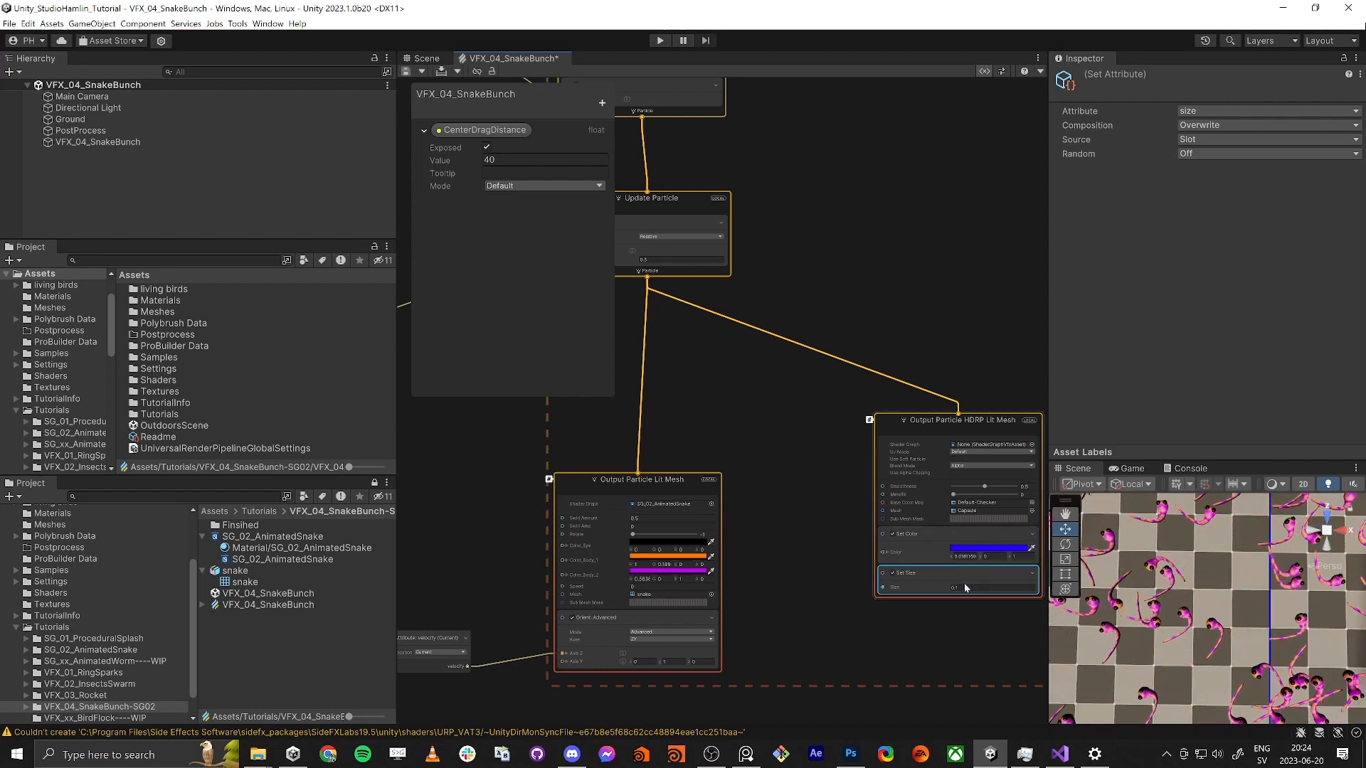
{"action": "type", "text": "0.2"}
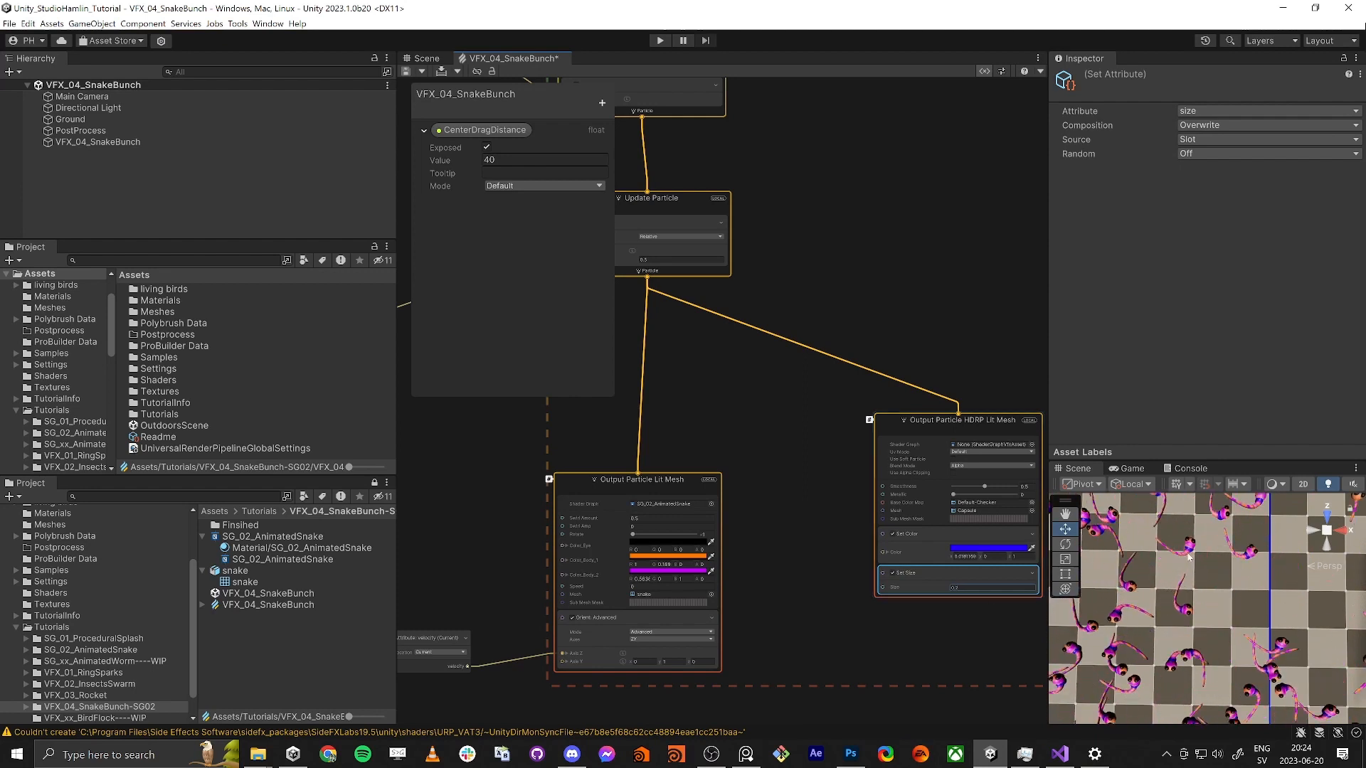
{"action": "left_click", "coordinate": [973, 588]}
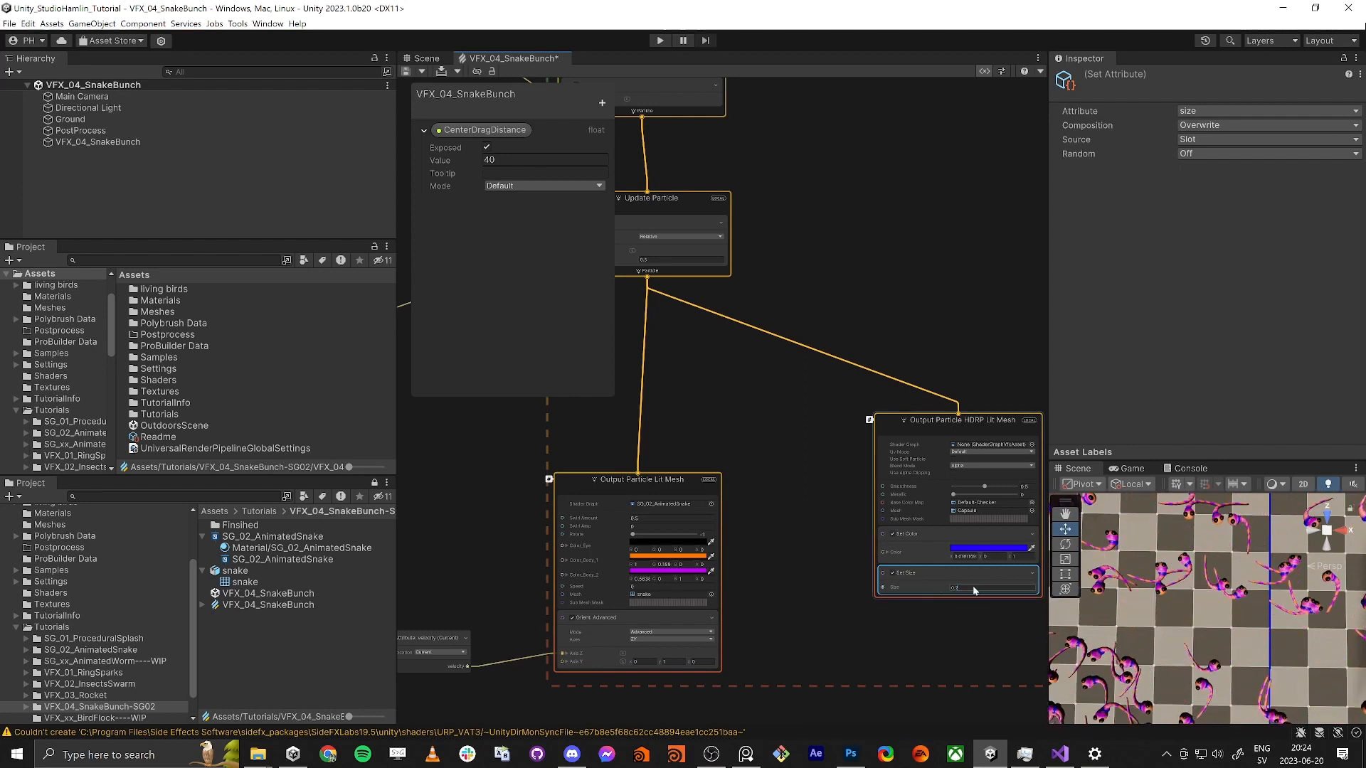
{"action": "type", "text": "0.3"}
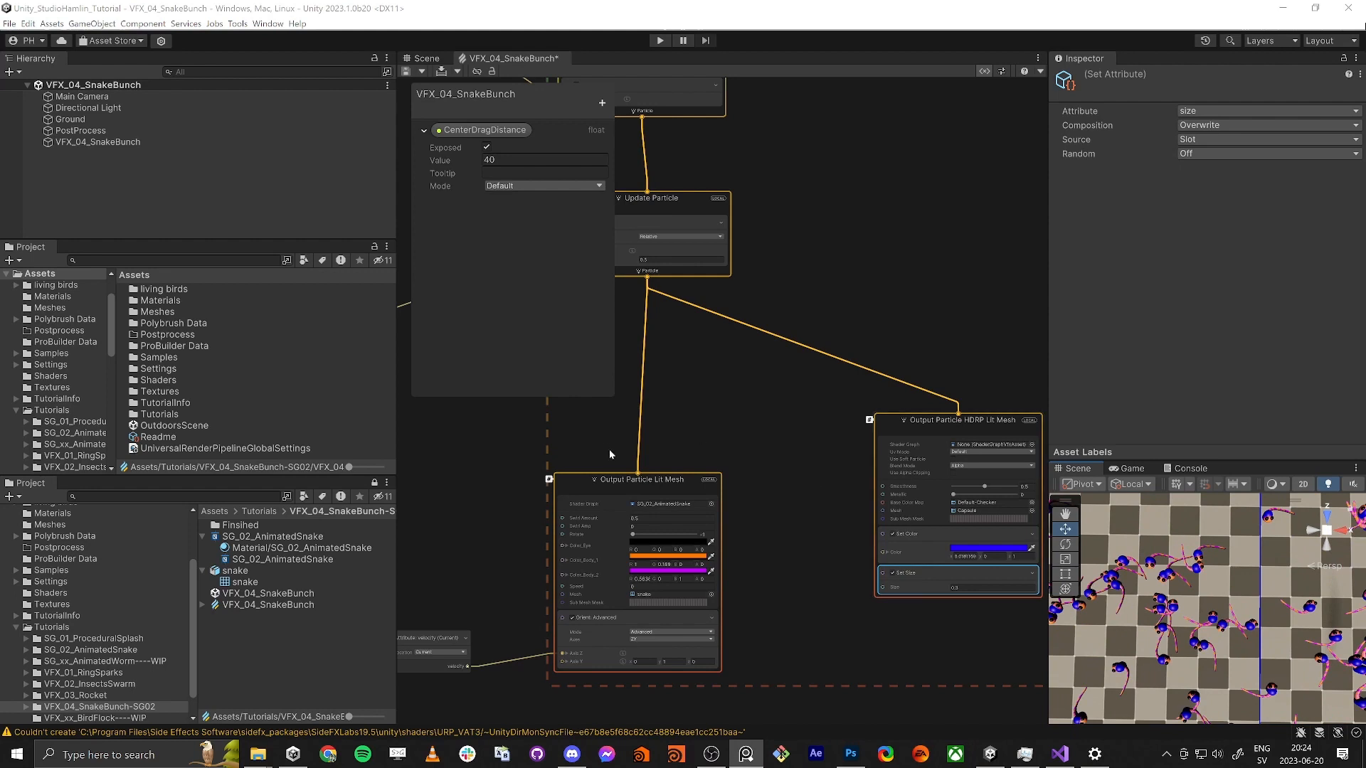
Step: Add a Get Attribute: velocity node between the two particle output contexts
{"action": "left_click", "coordinate": [817, 497]}
{"action": "key", "text": "space"}
{"action": "type", "text": "velo"}
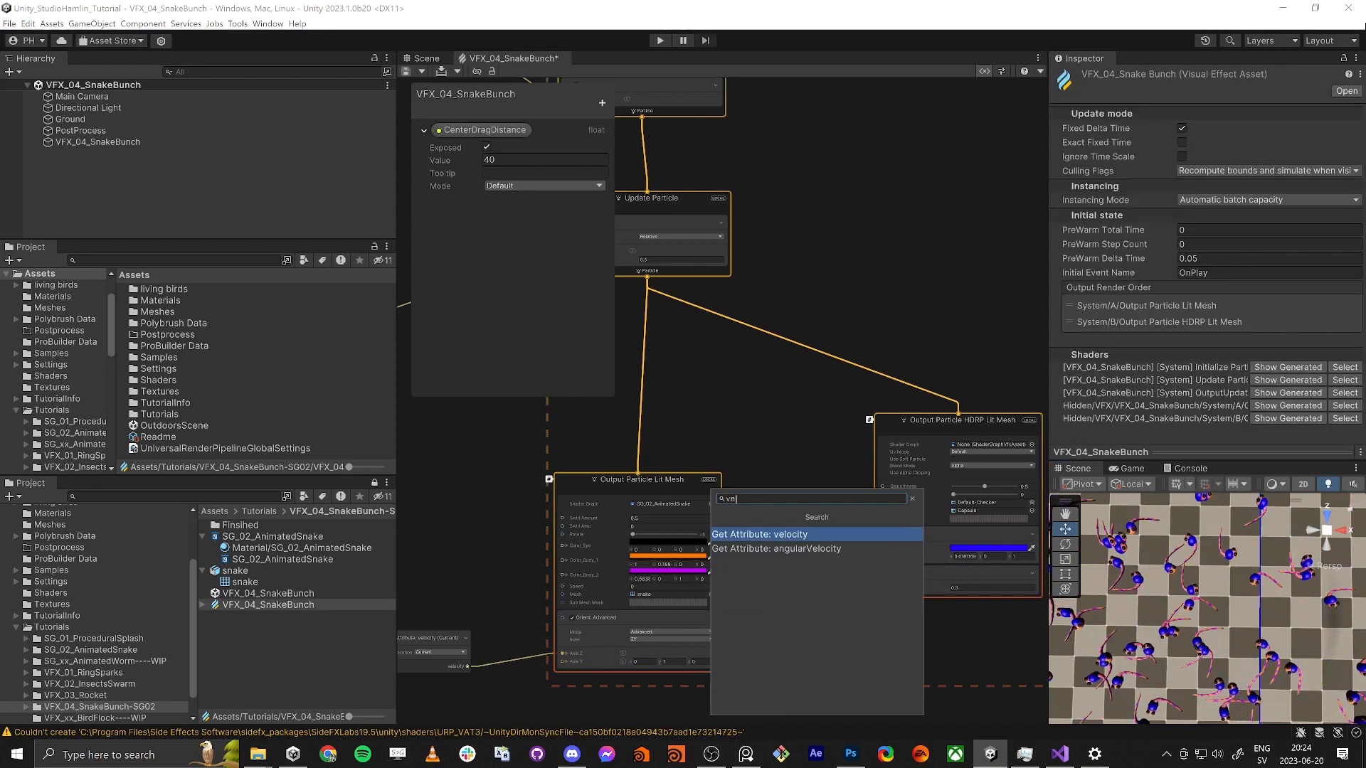
{"action": "key", "text": "Return"}
{"action": "scroll", "coordinate": [883, 501], "scroll_direction": "up", "scroll_amount": 1}
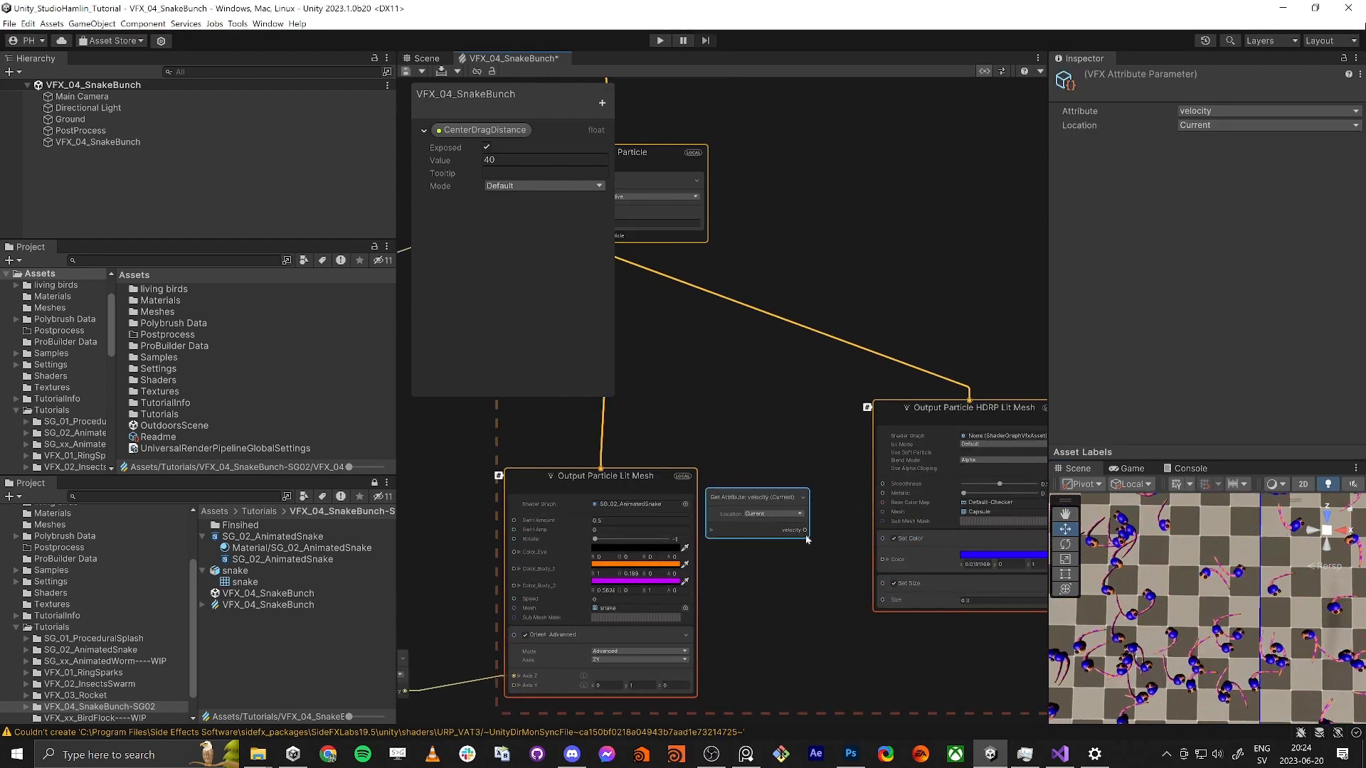
Step: Add a Normalize node fed by the velocity output of the Get Attribute: velocity node
{"action": "left_click_drag", "start_coordinate": [907, 556], "coordinate": [818, 592]}
{"action": "type", "text": "norm"}
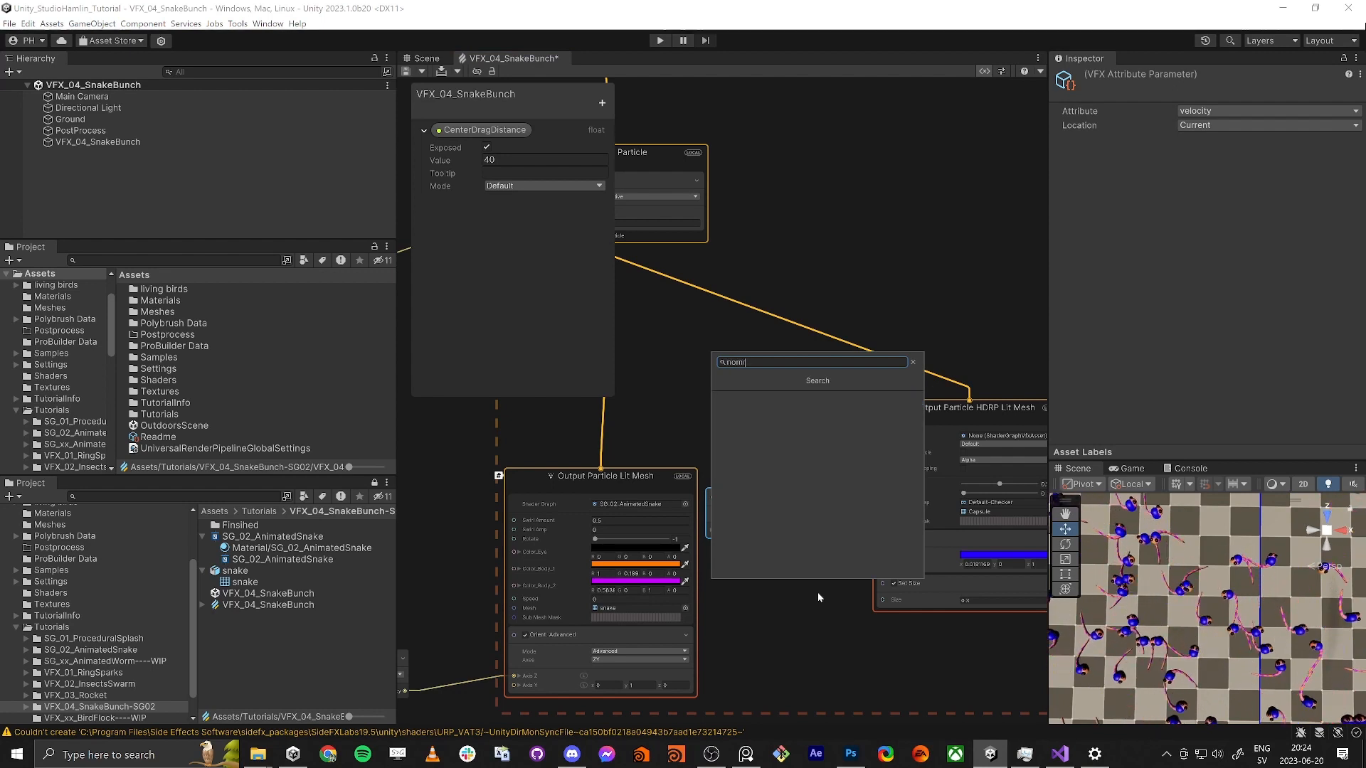
{"action": "key", "text": "Return"}
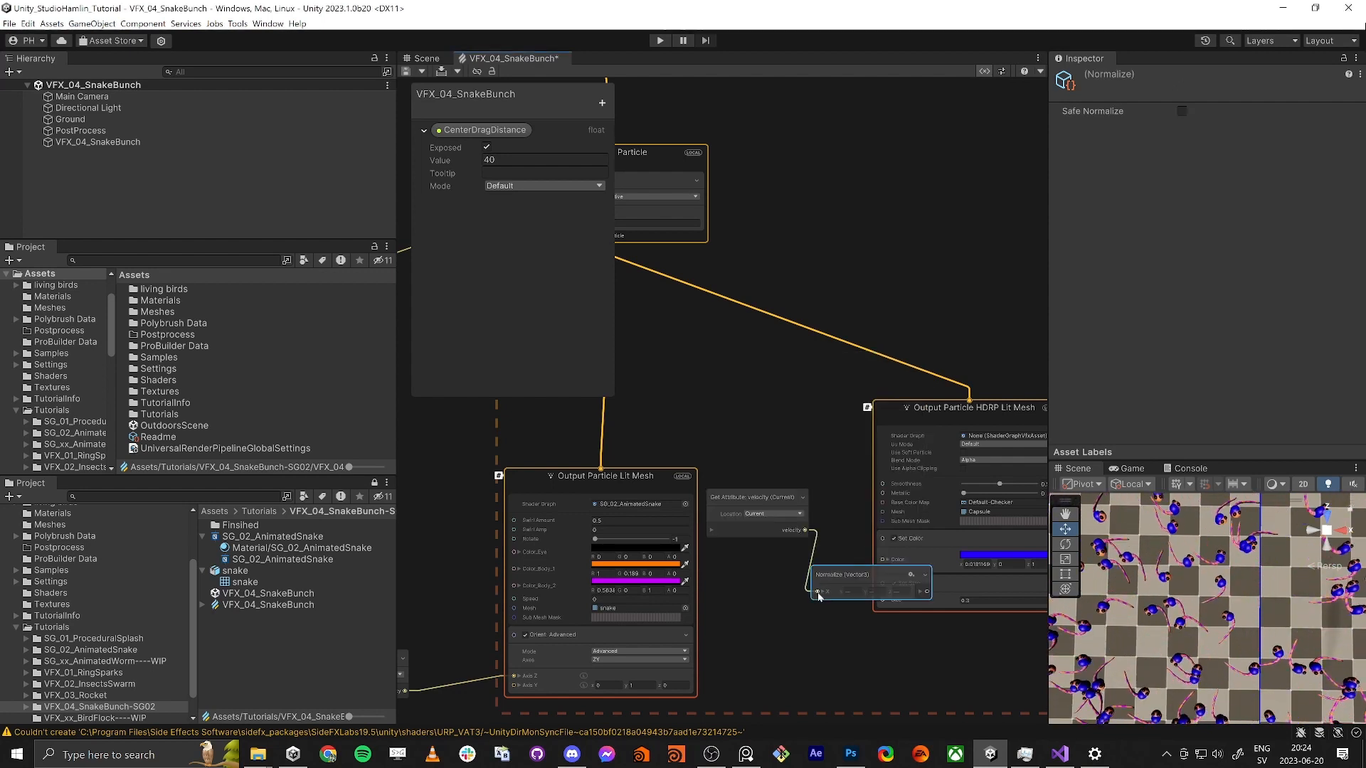
Step: Add a Get Attribute: position node below the Normalize node
{"action": "left_click", "coordinate": [795, 623]}
{"action": "key", "text": "space"}
{"action": "type", "text": "get pos"}
{"action": "key", "text": "Return"}
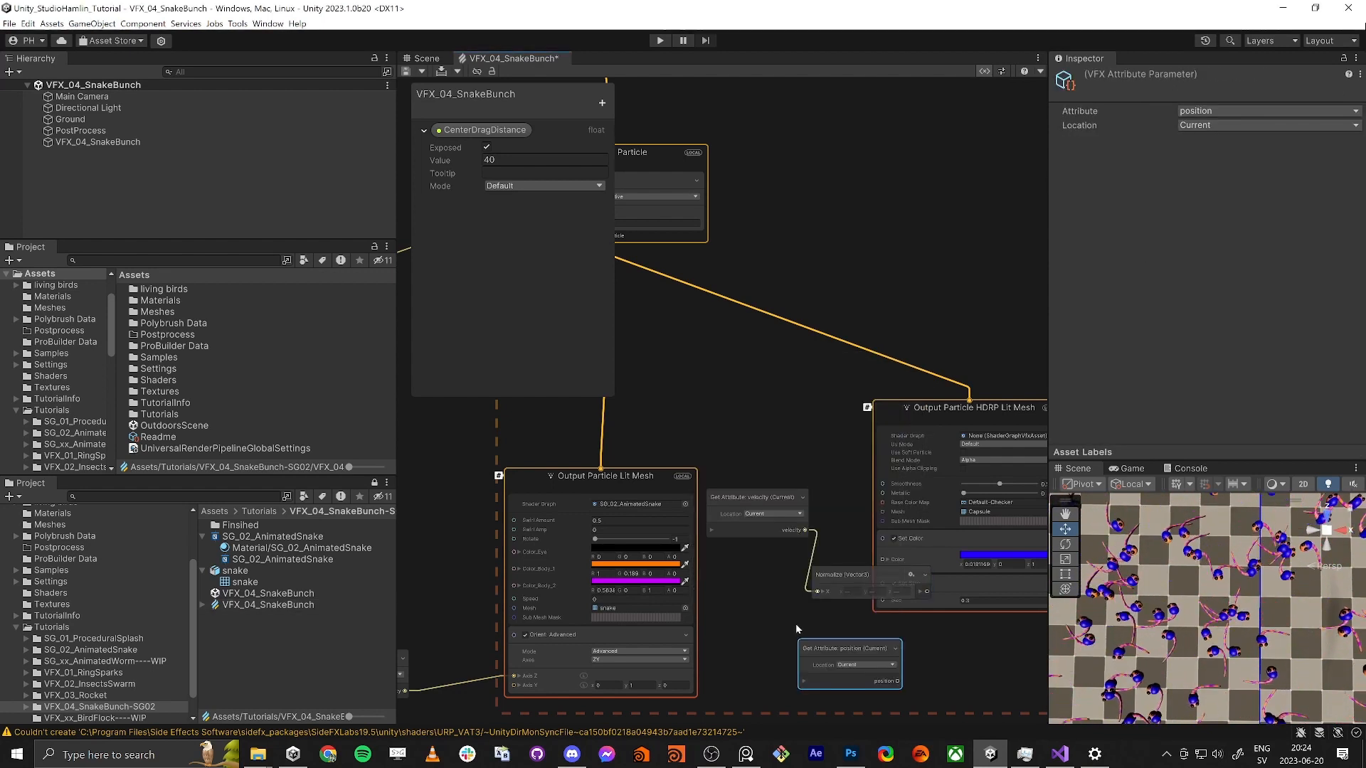
Step: Move the Output Particle HDRP Lit Mesh context farther from the attribute nodes to make room between them
{"action": "scroll", "coordinate": [795, 625], "scroll_direction": "up", "scroll_amount": 2}
{"action": "middle_click_drag", "start_coordinate": [804, 623], "coordinate": [595, 539]}
{"action": "scroll", "coordinate": [597, 537], "scroll_direction": "down", "scroll_amount": 3}
{"action": "left_click_drag", "start_coordinate": [730, 354], "coordinate": [948, 355]}
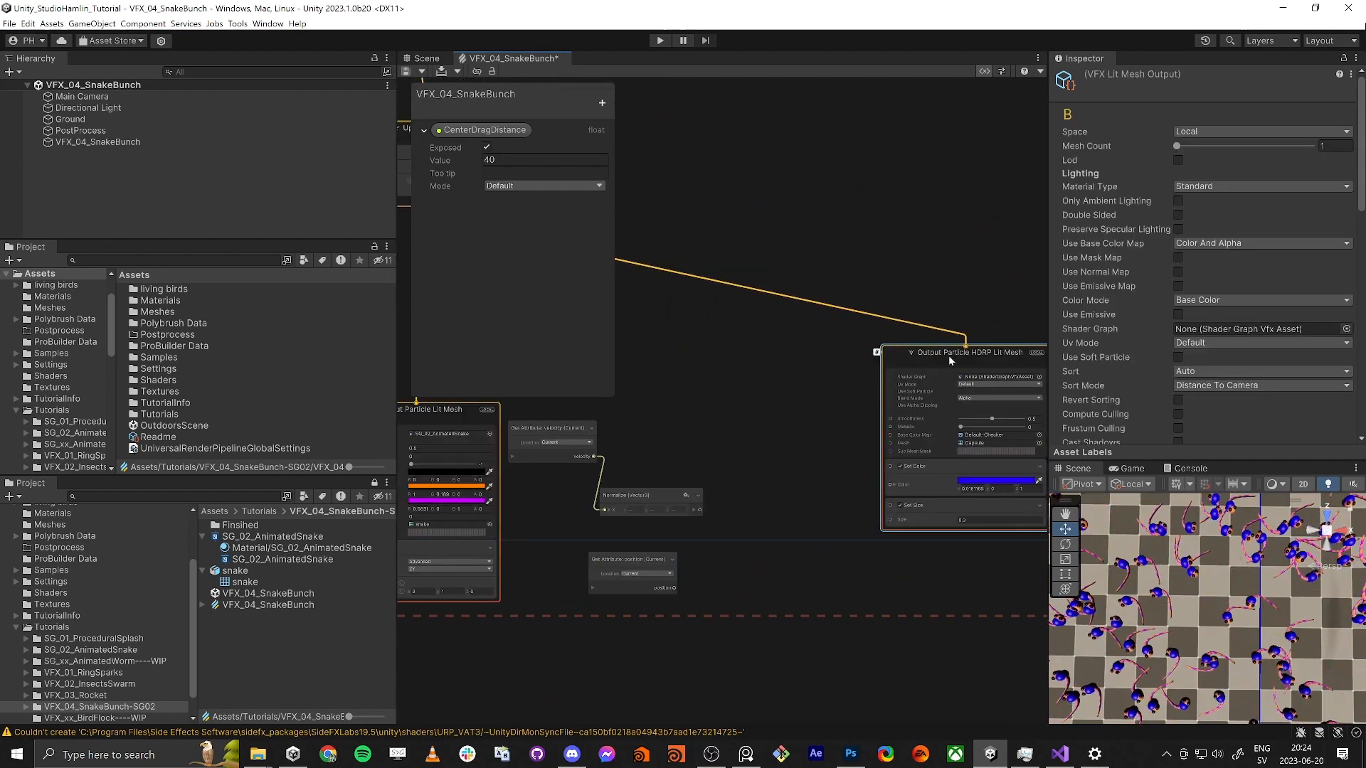
Step: Add an Add node and connect the normalized velocity to its A input and the position to its B input
{"action": "key", "text": "space"}
{"action": "type", "text": "add"}
{"action": "key", "text": "Return"}
{"action": "scroll", "coordinate": [782, 532], "scroll_direction": "up", "scroll_amount": 2}
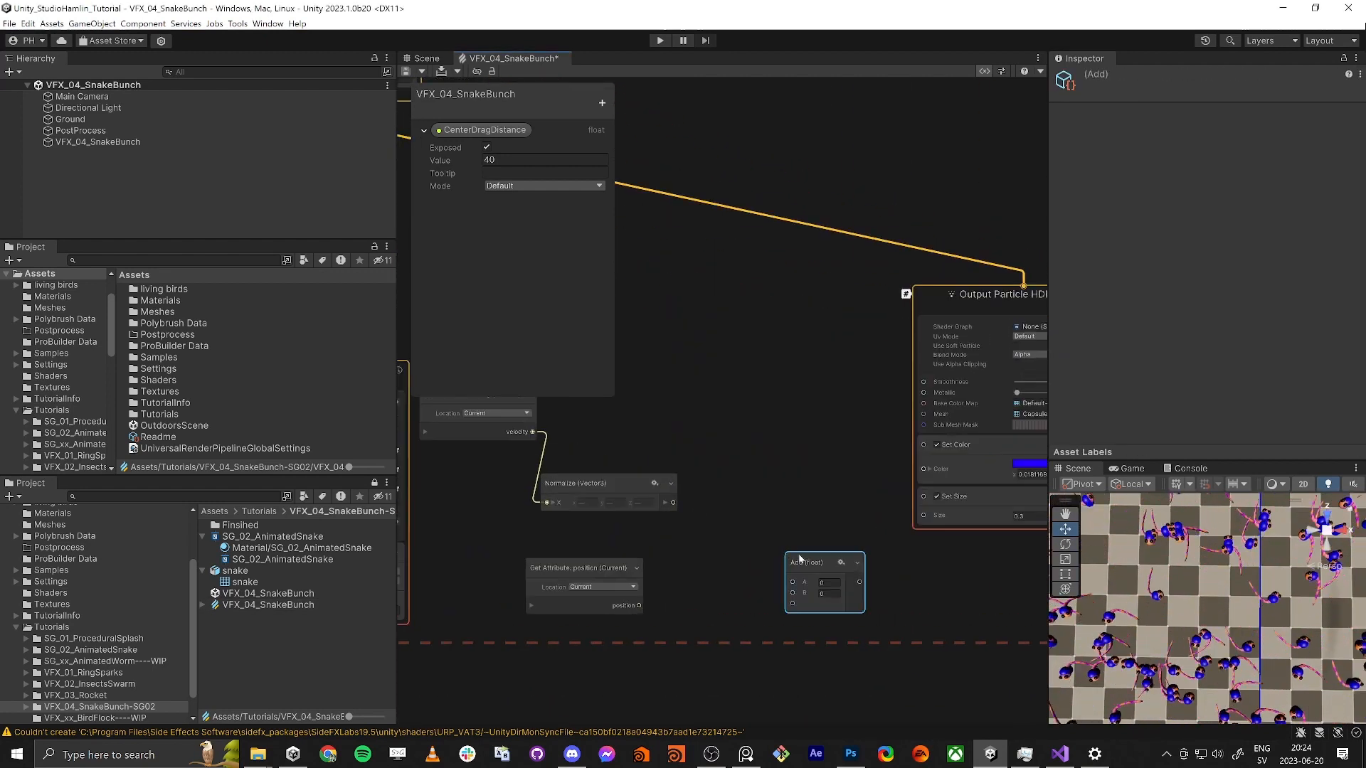
{"action": "left_click_drag", "start_coordinate": [787, 569], "coordinate": [728, 512]}
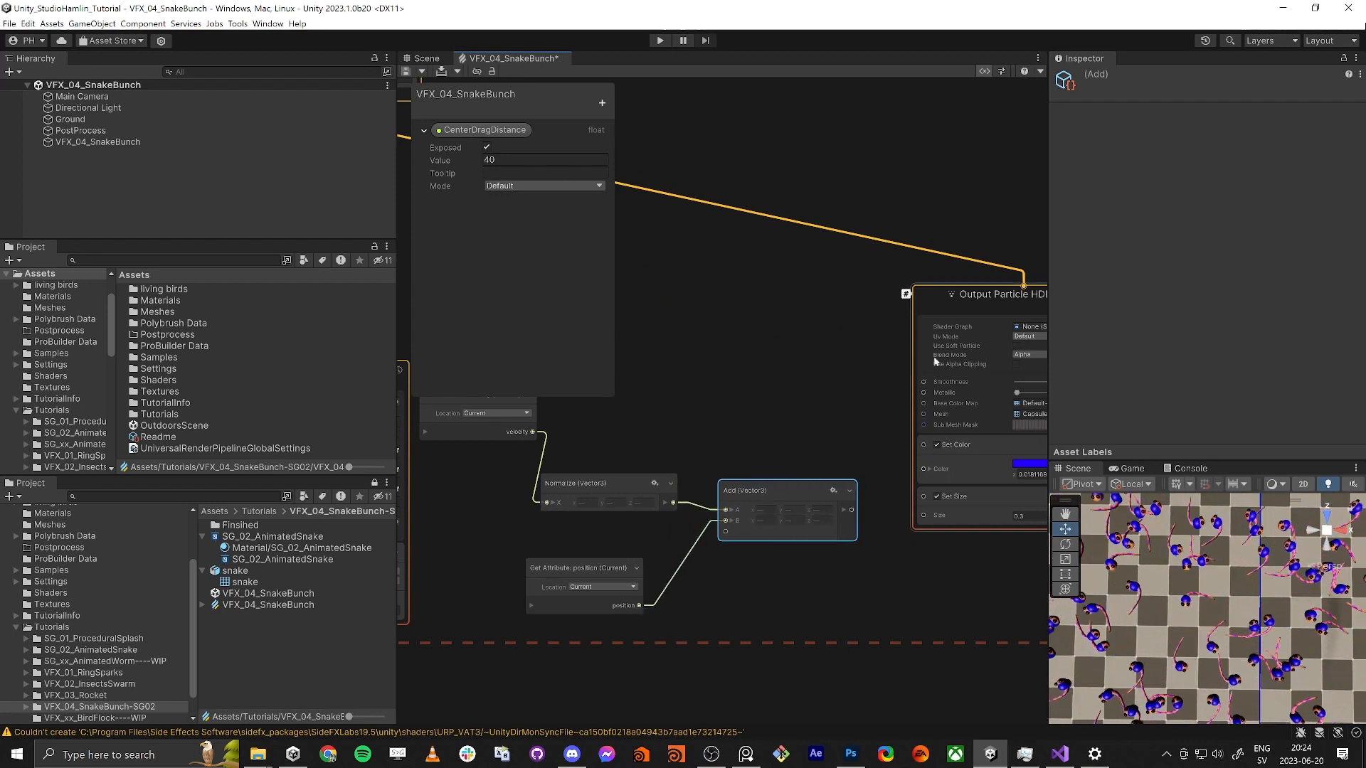
Step: Add a Set Position block to the Output Particle HDRP Lit Mesh context and feed it the Add node's result
{"action": "left_click", "coordinate": [937, 300]}
{"action": "key", "text": "space"}
{"action": "type", "text": "set pos"}
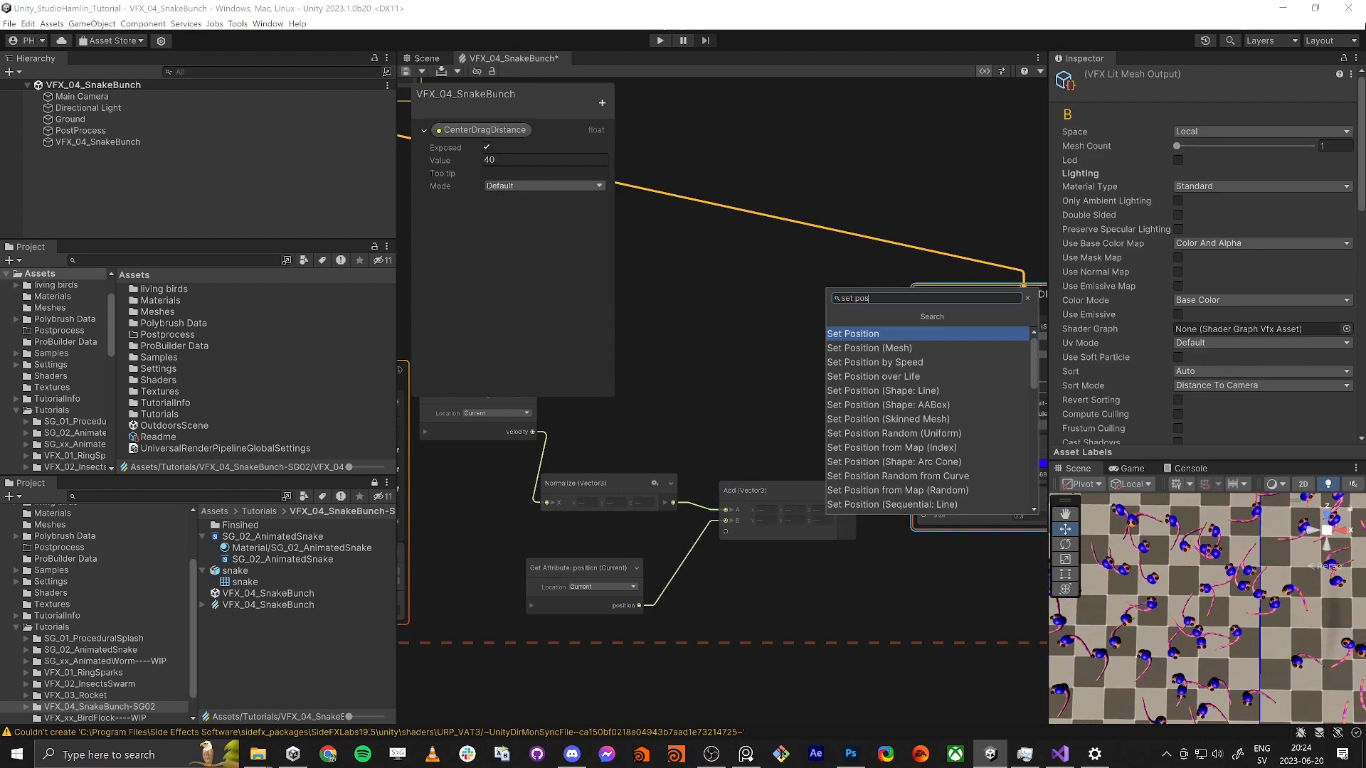
{"action": "key", "text": "Return"}
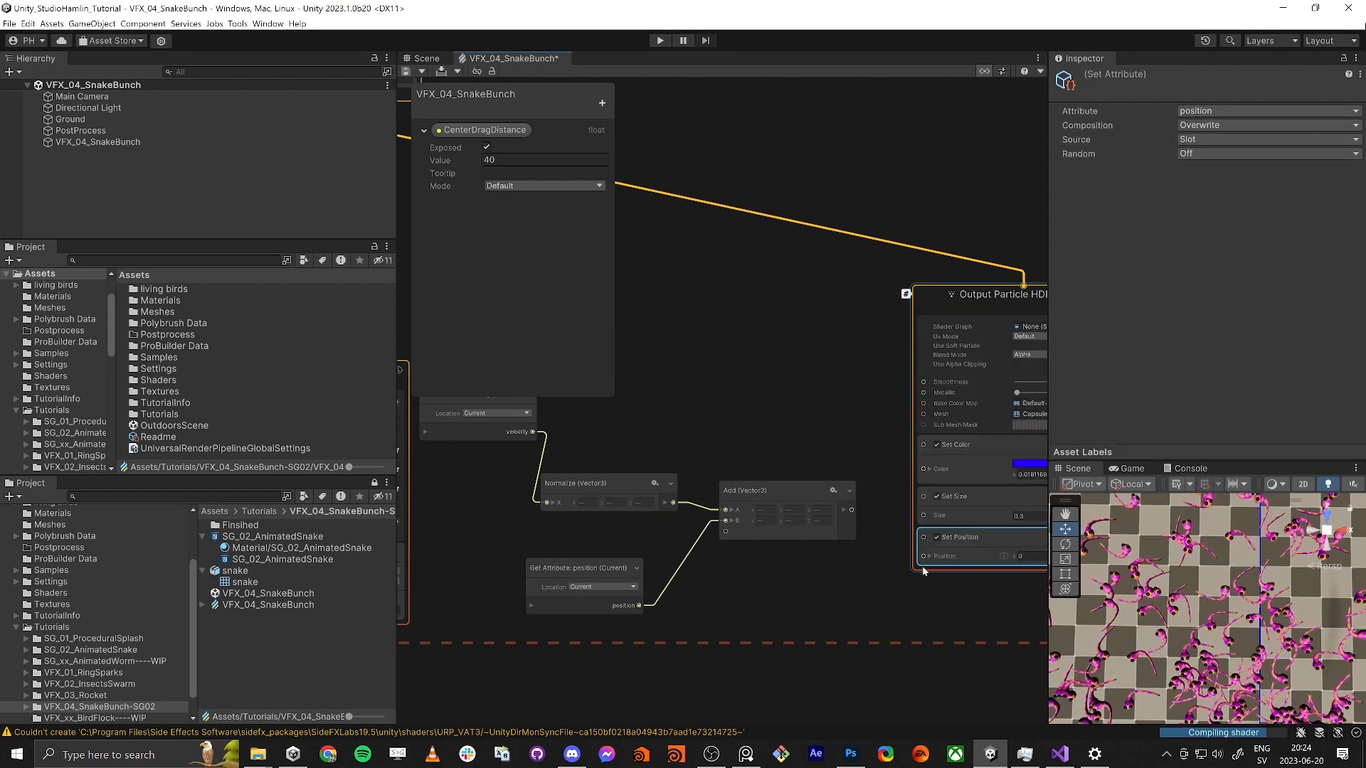
{"action": "left_click_drag", "start_coordinate": [924, 557], "coordinate": [854, 517]}
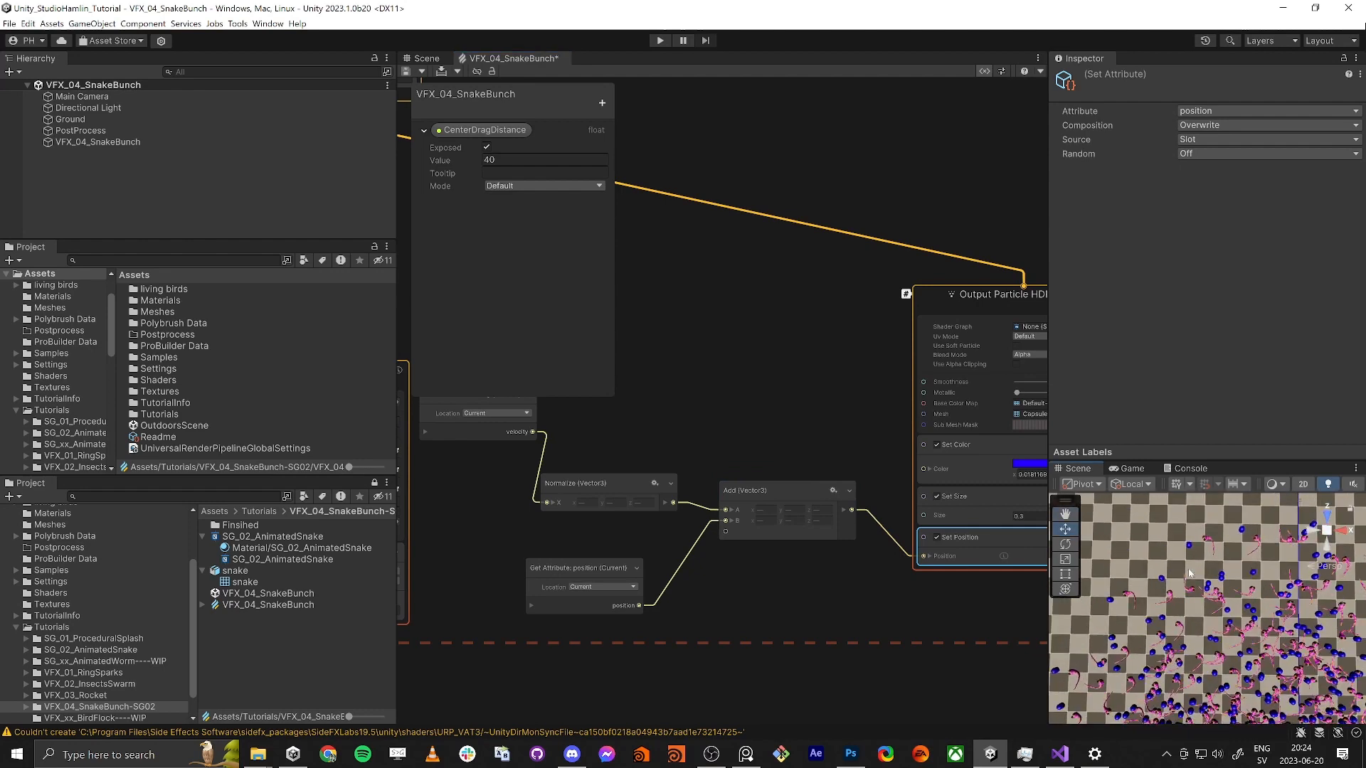
Step: Set the Spawn context's Single Burst count to 10 and save the VFX graph
{"action": "scroll", "coordinate": [886, 355], "scroll_direction": "down", "scroll_amount": 3}
{"action": "middle_click_drag", "start_coordinate": [744, 84], "coordinate": [882, 569]}
{"action": "middle_click_drag", "start_coordinate": [818, 341], "coordinate": [928, 365]}
{"action": "scroll", "coordinate": [835, 584], "scroll_direction": "up", "scroll_amount": 1}
{"action": "left_click", "coordinate": [813, 340]}
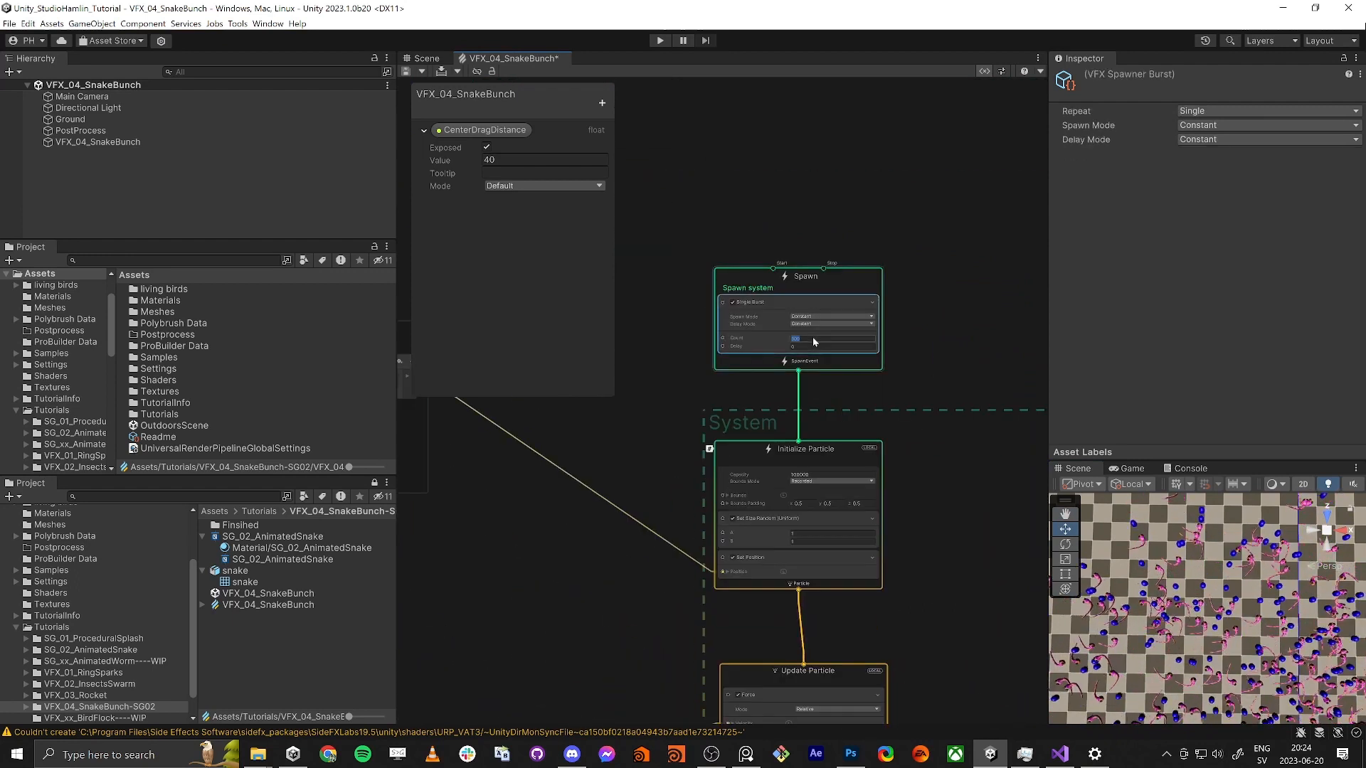
{"action": "type", "text": "10"}
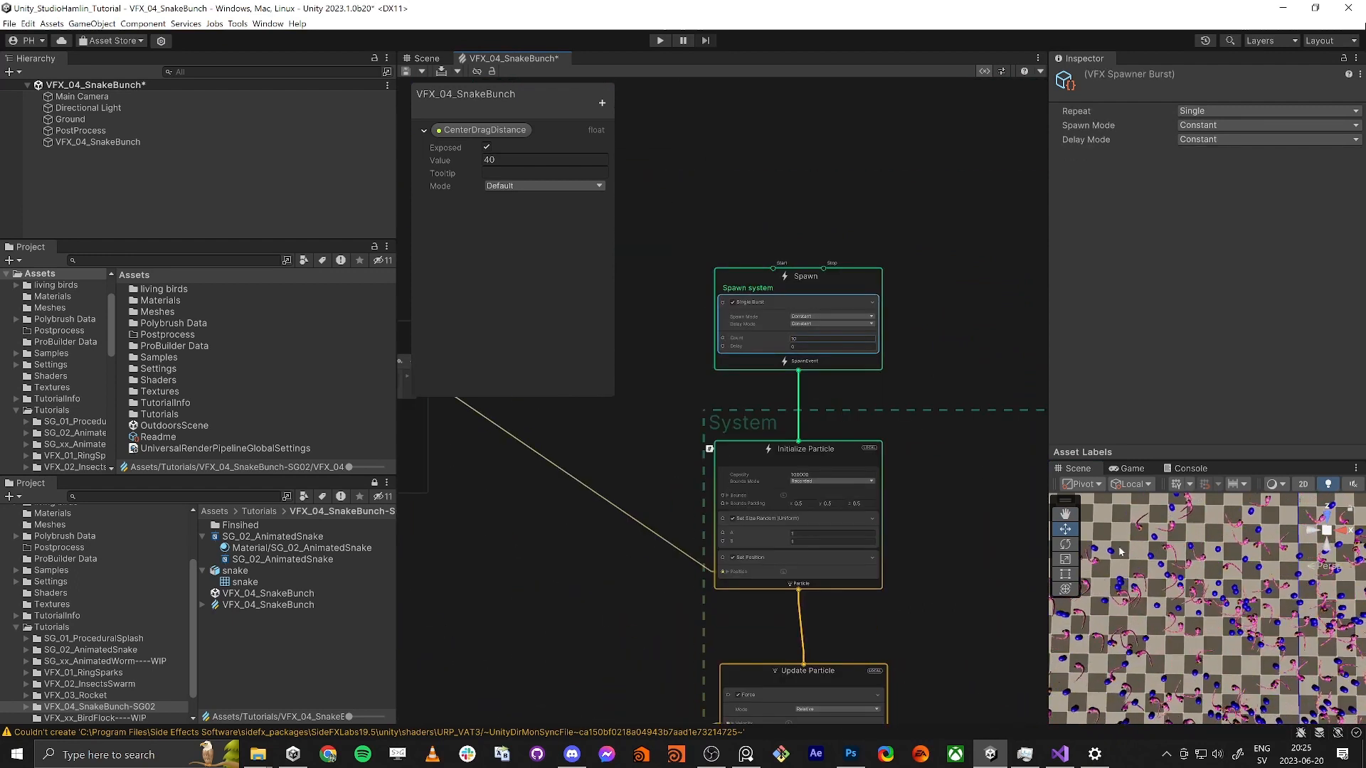
{"action": "left_click", "coordinate": [405, 71]}
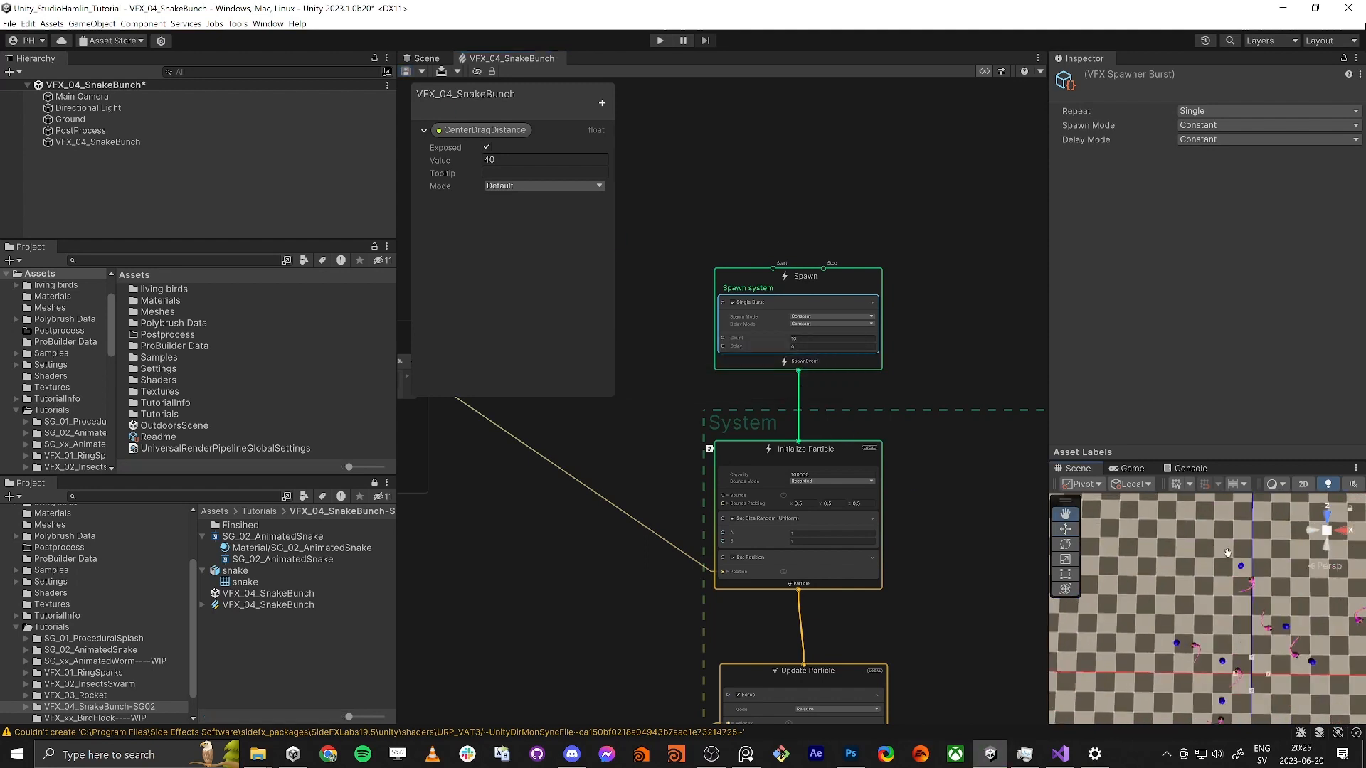
{"action": "scroll", "coordinate": [1236, 559], "scroll_direction": "up", "scroll_amount": 3}
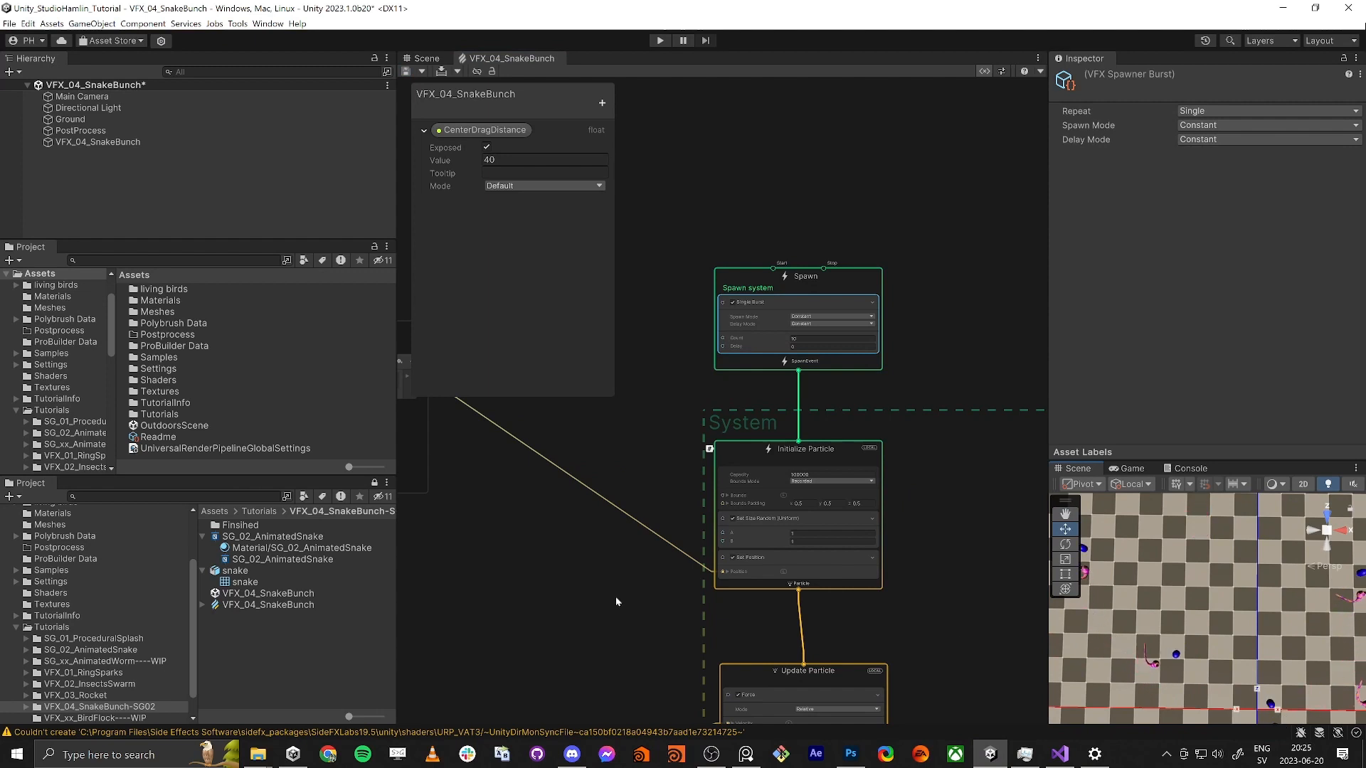
Step: Add an Add Custom Attribute block to the Initialize Particle context and set its attribute type to Vector 3
{"action": "left_click", "coordinate": [747, 443]}
{"action": "key", "text": "space"}
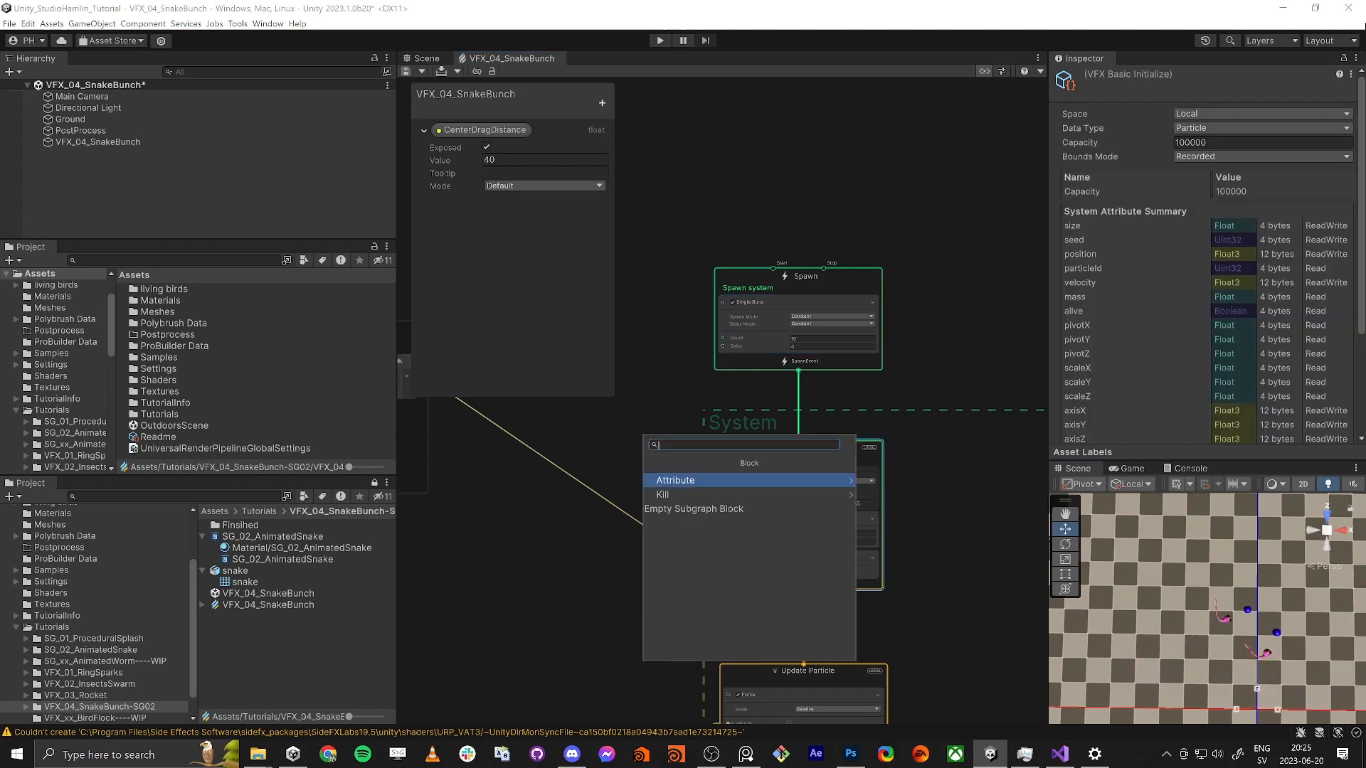
{"action": "type", "text": "custom"}
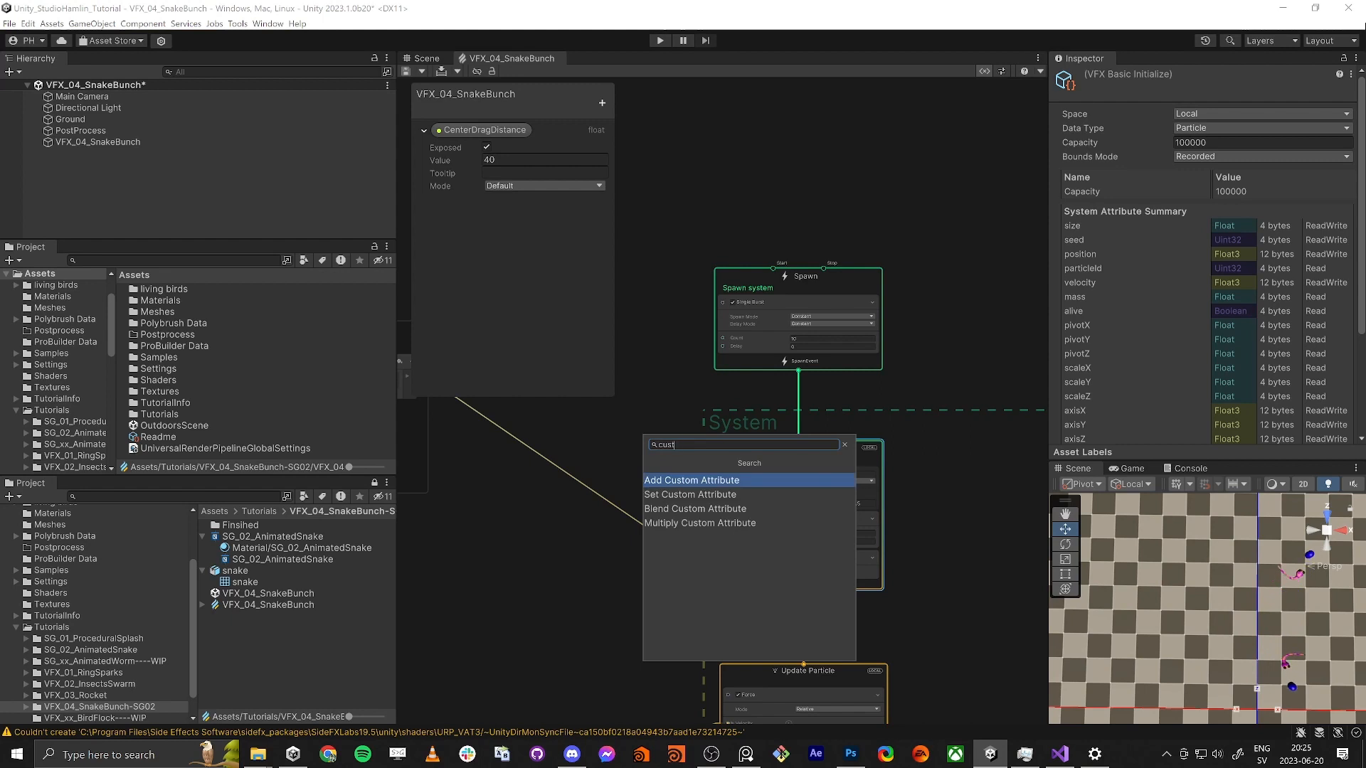
{"action": "key", "text": "Return"}
{"action": "middle_click_drag", "start_coordinate": [640, 594], "coordinate": [687, 424]}
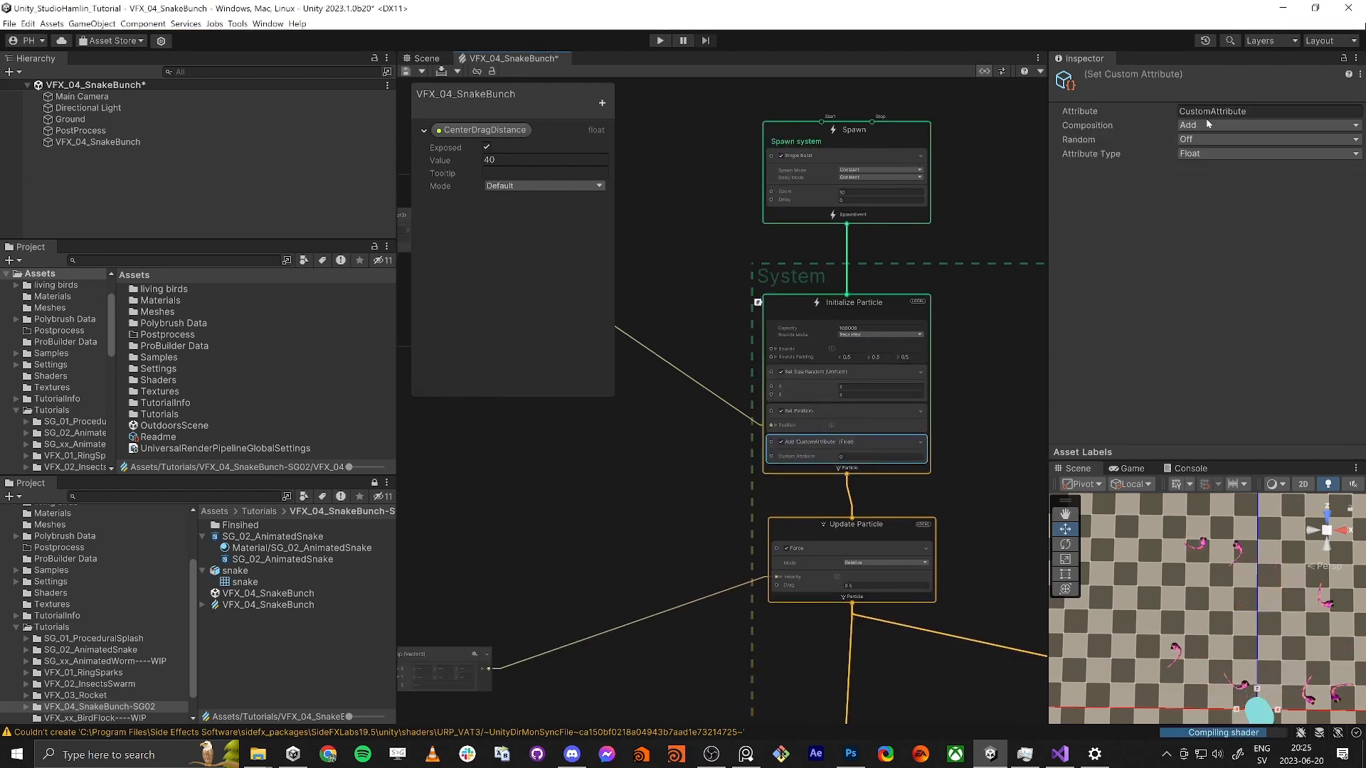
{"action": "left_click", "coordinate": [1197, 153]}
{"action": "left_click", "coordinate": [1210, 196]}
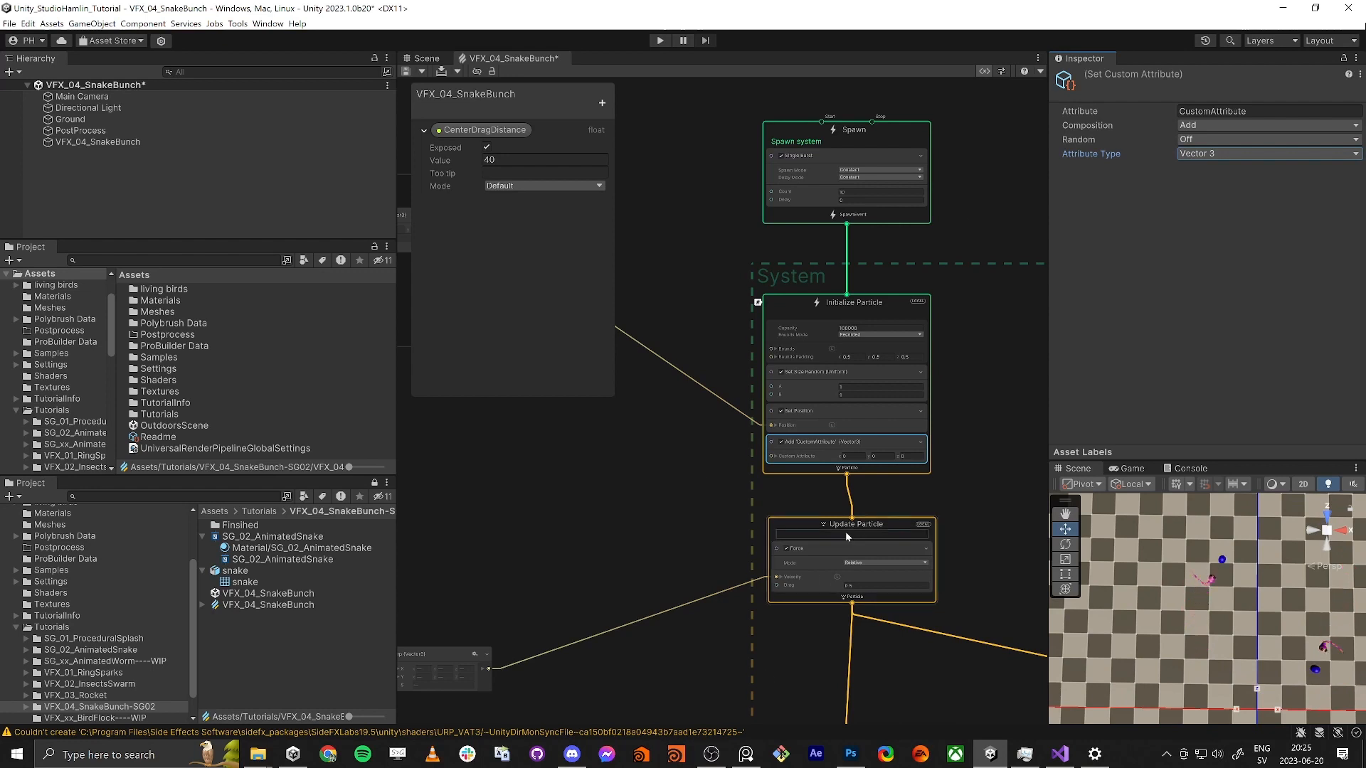
Step: Shift the Update Particle context slightly down and name the Initialize Particle context's custom attribute "back"
{"action": "left_click_drag", "start_coordinate": [848, 527], "coordinate": [865, 560]}
{"action": "left_click", "coordinate": [853, 448]}
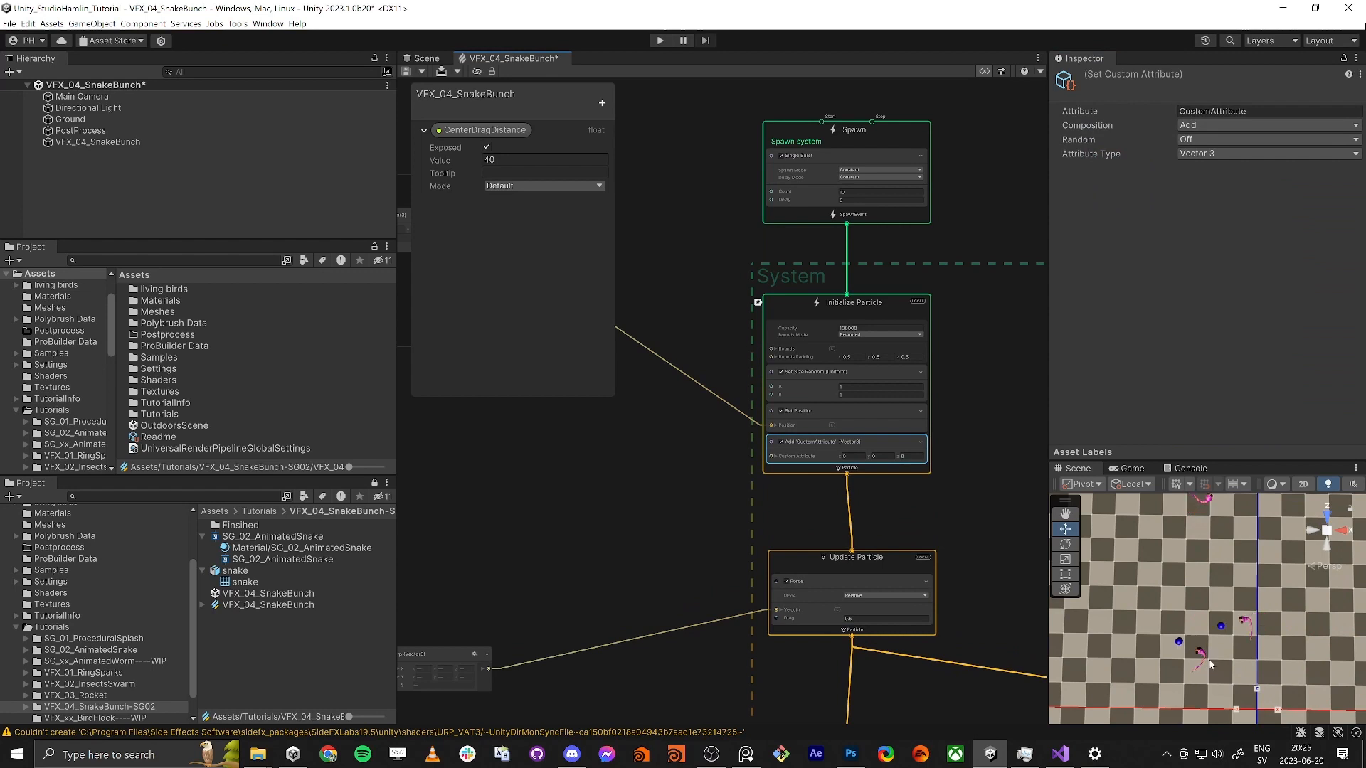
{"action": "left_click", "coordinate": [1252, 111]}
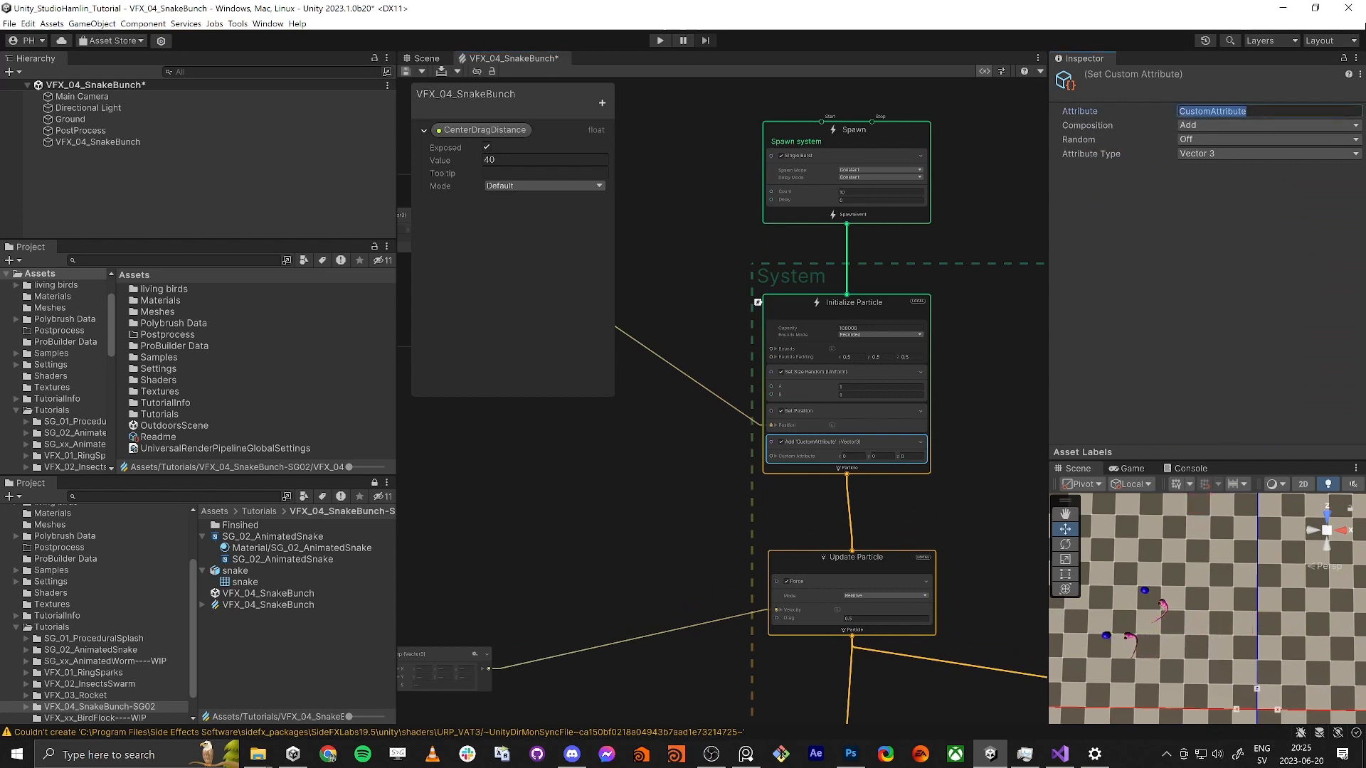
{"action": "type", "text": "back"}
{"action": "key", "text": "Return"}
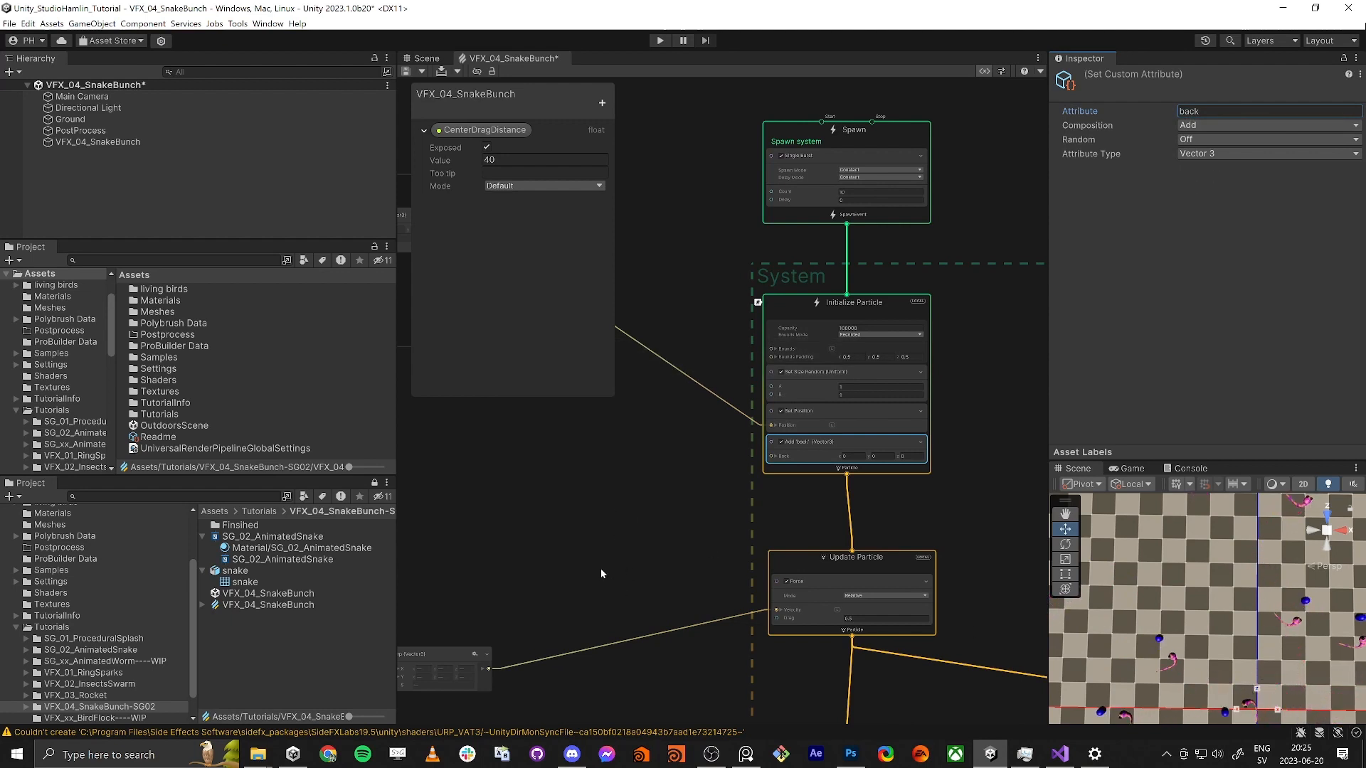
Step: Move the particle output contexts and the Update Particle context farther down the graph to make room
{"action": "middle_click_drag", "start_coordinate": [600, 569], "coordinate": [672, 438]}
{"action": "scroll", "coordinate": [672, 437], "scroll_direction": "down", "scroll_amount": 1}
{"action": "scroll", "coordinate": [672, 437], "scroll_direction": "down", "scroll_amount": 3}
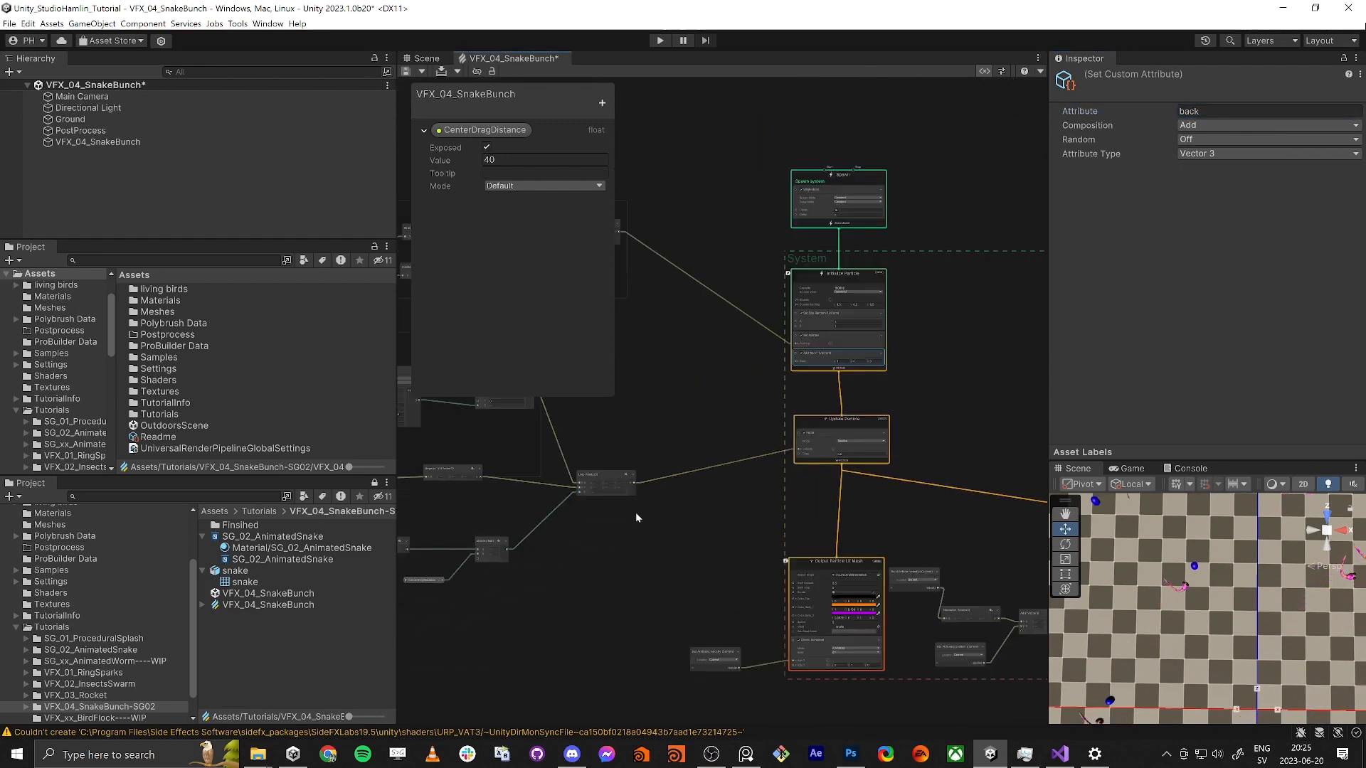
{"action": "scroll", "coordinate": [635, 514], "scroll_direction": "down", "scroll_amount": 1}
{"action": "middle_click_drag", "start_coordinate": [652, 537], "coordinate": [830, 433]}
{"action": "scroll", "coordinate": [831, 433], "scroll_direction": "down", "scroll_amount": 2}
{"action": "middle_click_drag", "start_coordinate": [815, 619], "coordinate": [593, 525]}
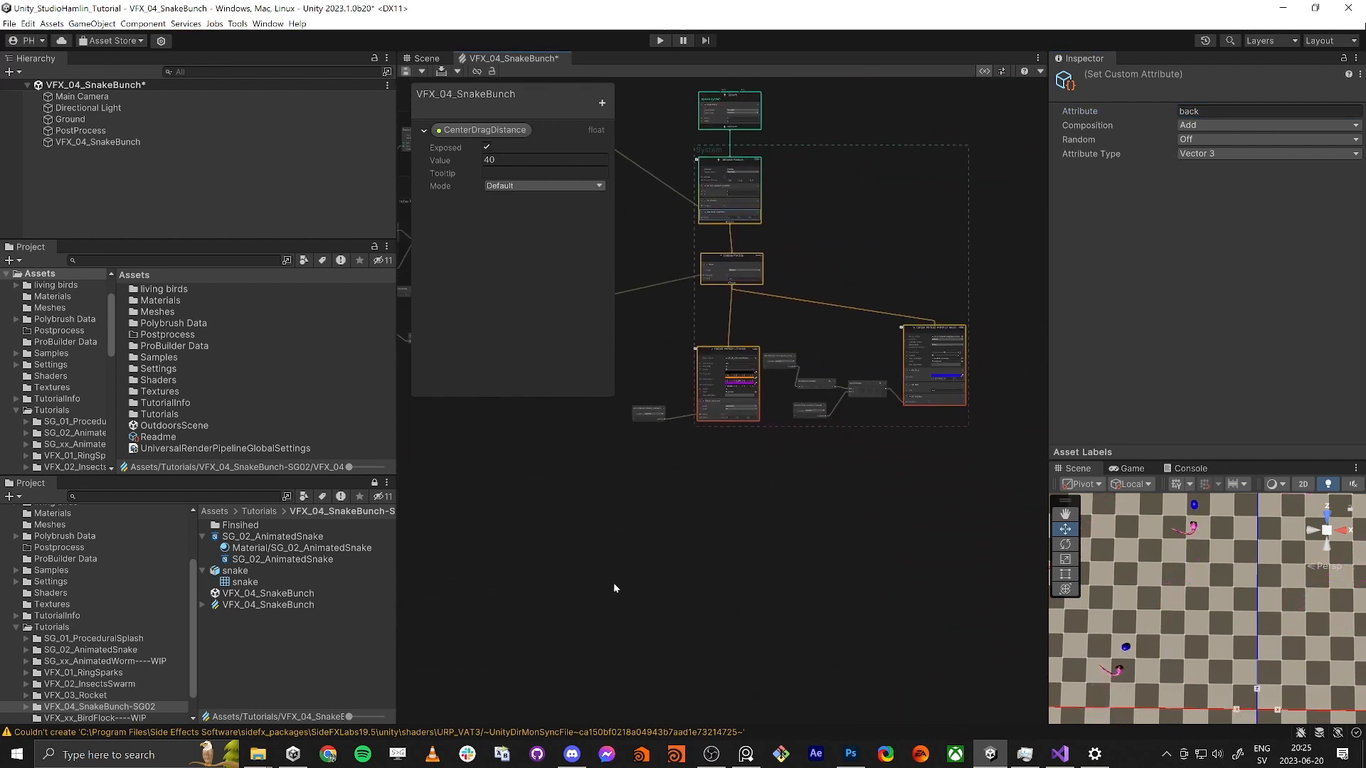
{"action": "middle_click_drag", "start_coordinate": [613, 582], "coordinate": [688, 537]}
{"action": "left_click_drag", "start_coordinate": [648, 580], "coordinate": [967, 576]}
{"action": "left_click", "coordinate": [763, 243]}
{"action": "left_click_drag", "start_coordinate": [789, 214], "coordinate": [783, 341]}
Step: Add a Set Custom Attribute block to the Update Particle context below the Force block
{"action": "scroll", "coordinate": [772, 345], "scroll_direction": "up", "scroll_amount": 7}
{"action": "key", "text": "space"}
{"action": "type", "text": "set cus"}
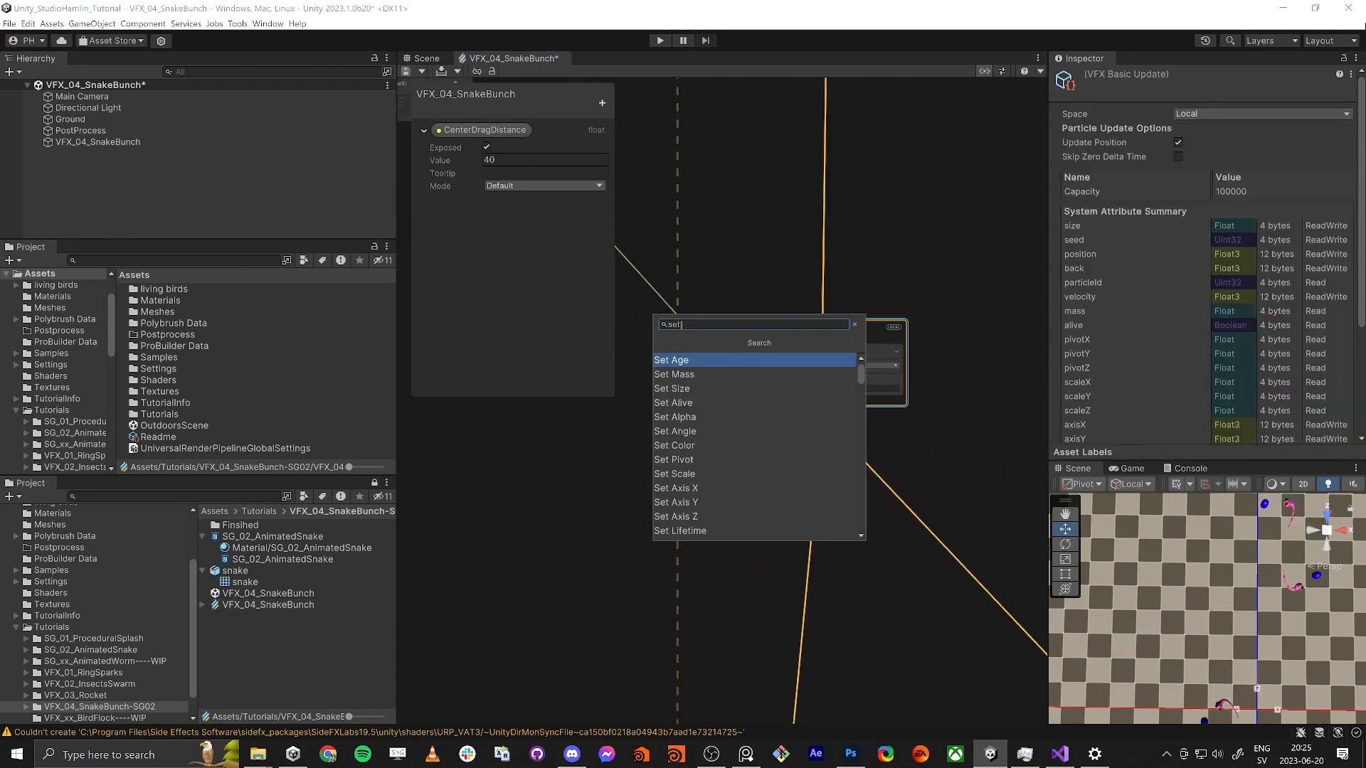
{"action": "key", "text": "Return"}
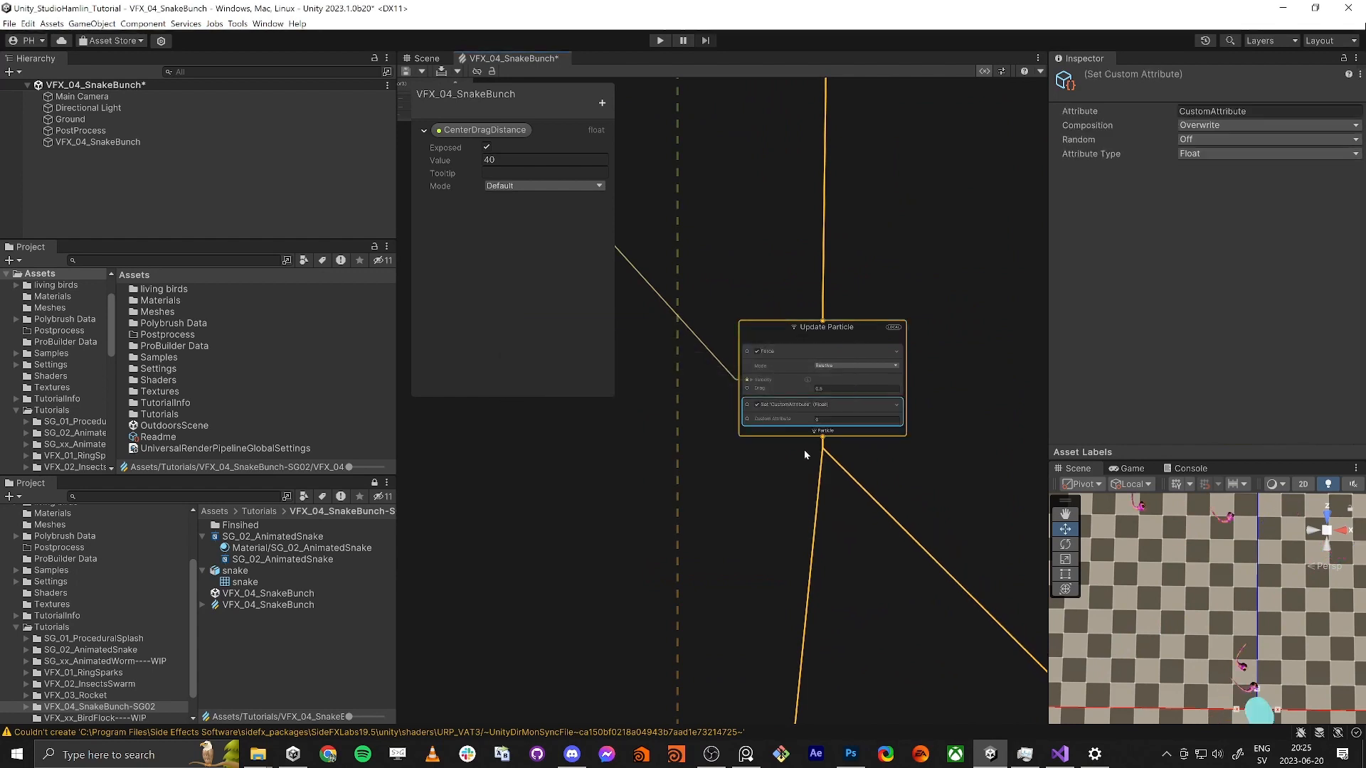
{"action": "scroll", "coordinate": [805, 447], "scroll_direction": "up", "scroll_amount": 3}
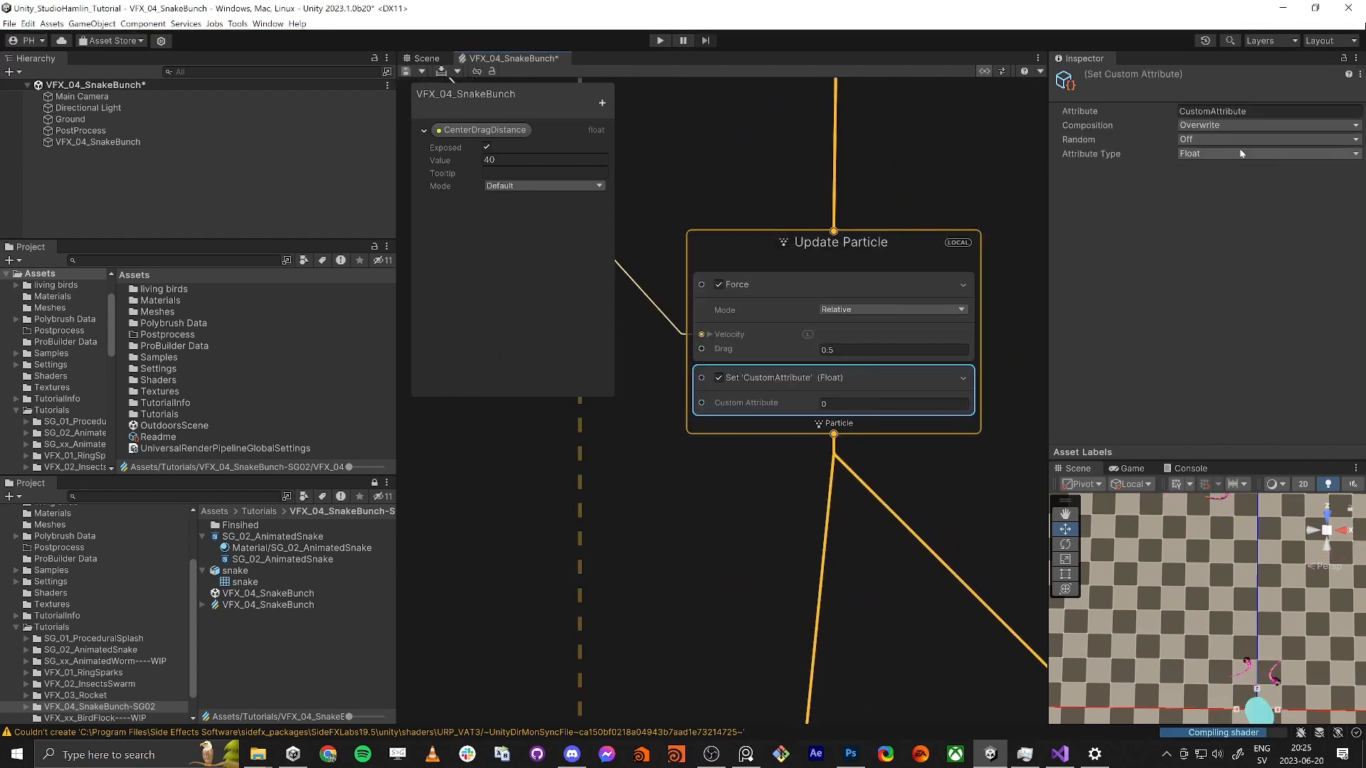
Step: Set the Update Particle custom attribute's type to Vector 3 and its name to "back"
{"action": "left_click", "coordinate": [1239, 152]}
{"action": "left_click", "coordinate": [1231, 194]}
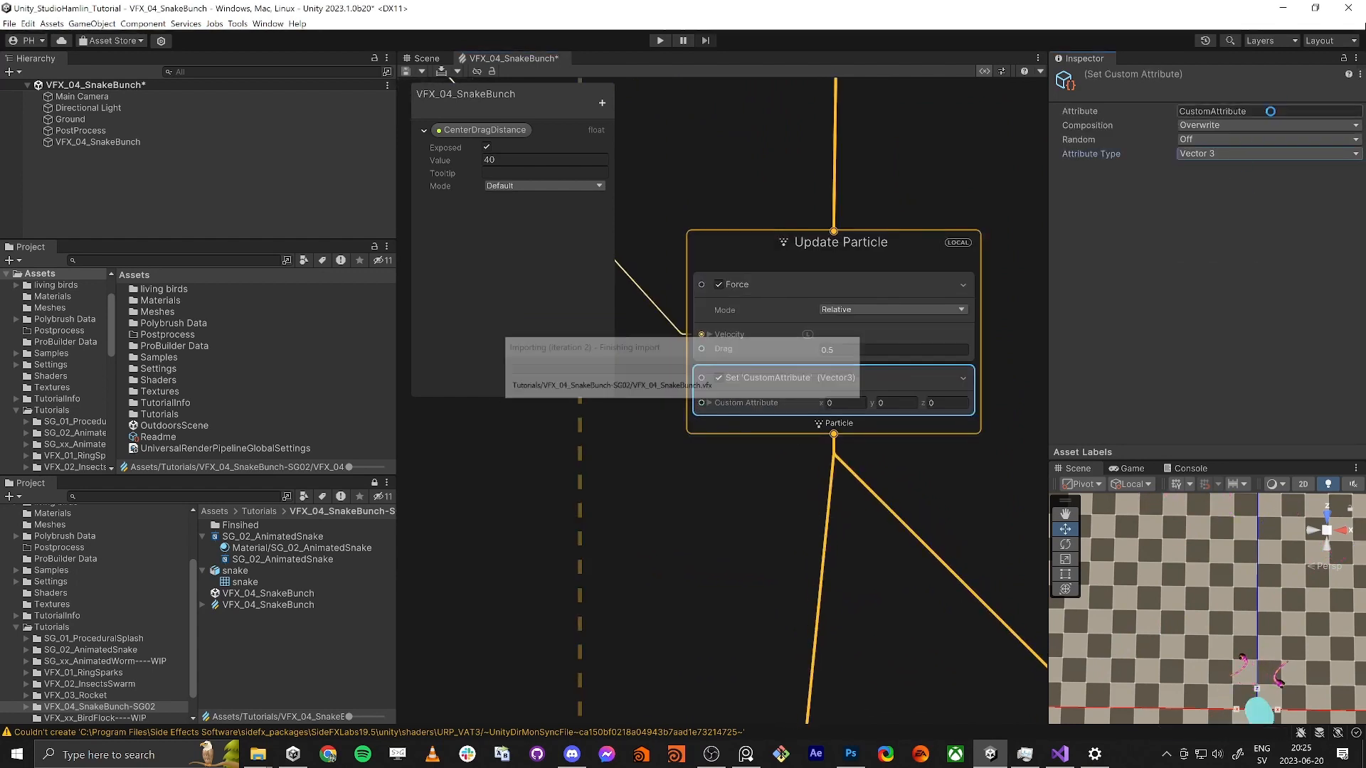
{"action": "left_click", "coordinate": [1223, 111]}
{"action": "type", "text": "back"}
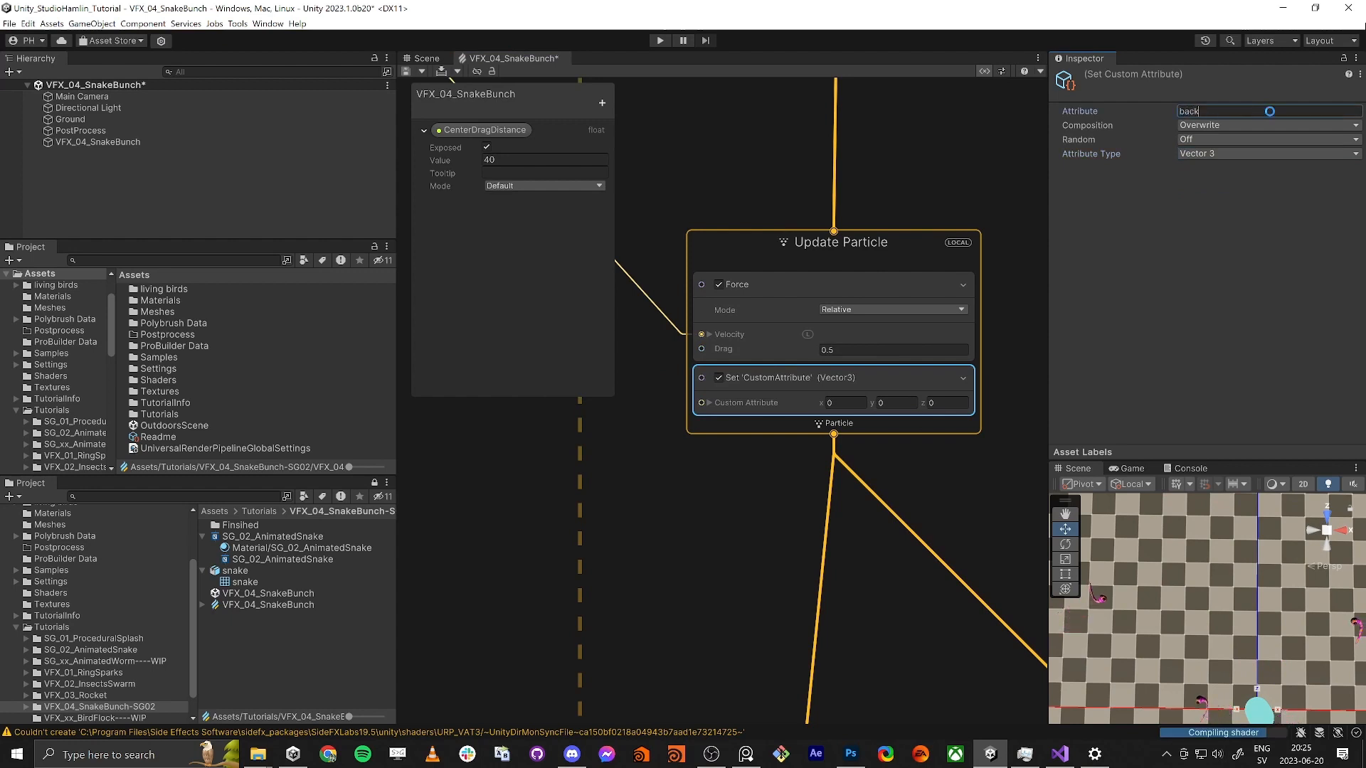
{"action": "key", "text": "Return"}
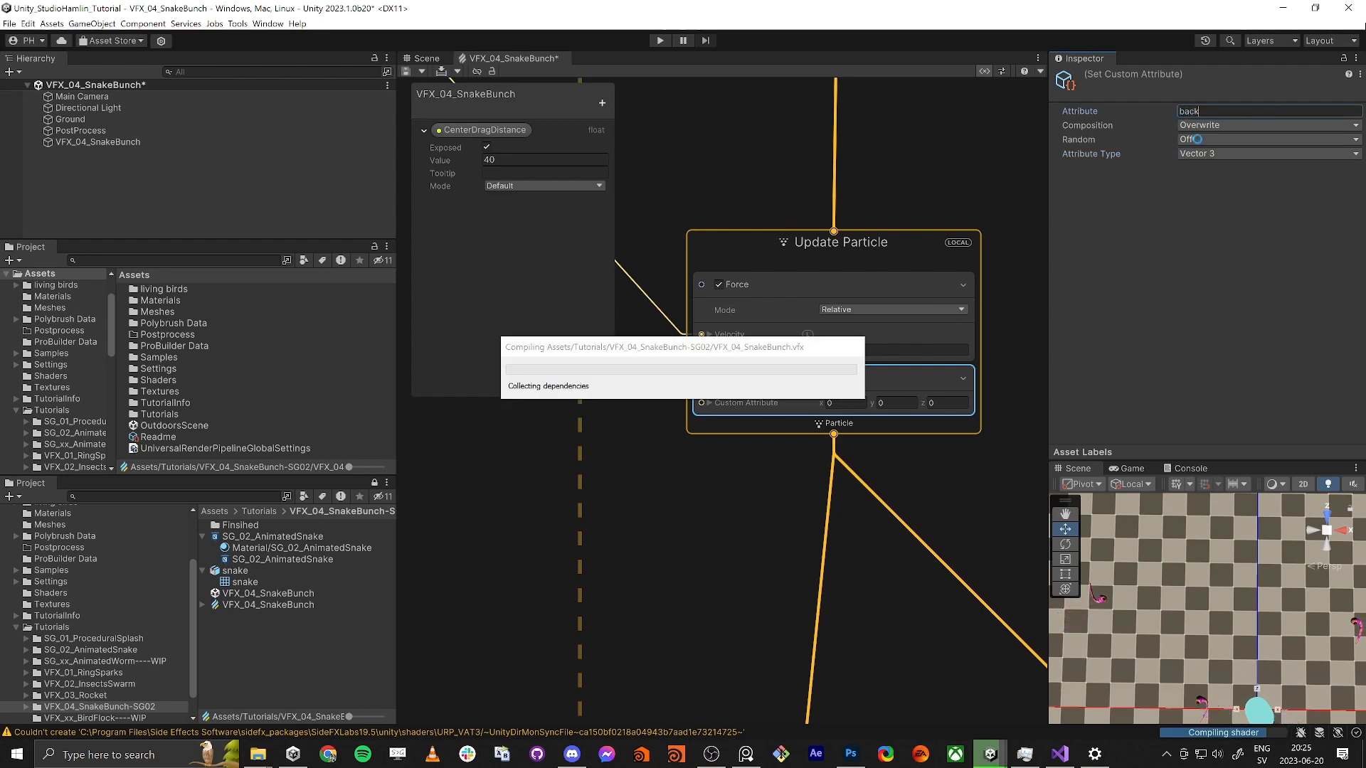
Step: Add a Get Attribute: velocity node in the empty area beside the Update Particle context
{"action": "middle_click_drag", "start_coordinate": [552, 511], "coordinate": [818, 441]}
{"action": "scroll", "coordinate": [818, 441], "scroll_direction": "down", "scroll_amount": 3}
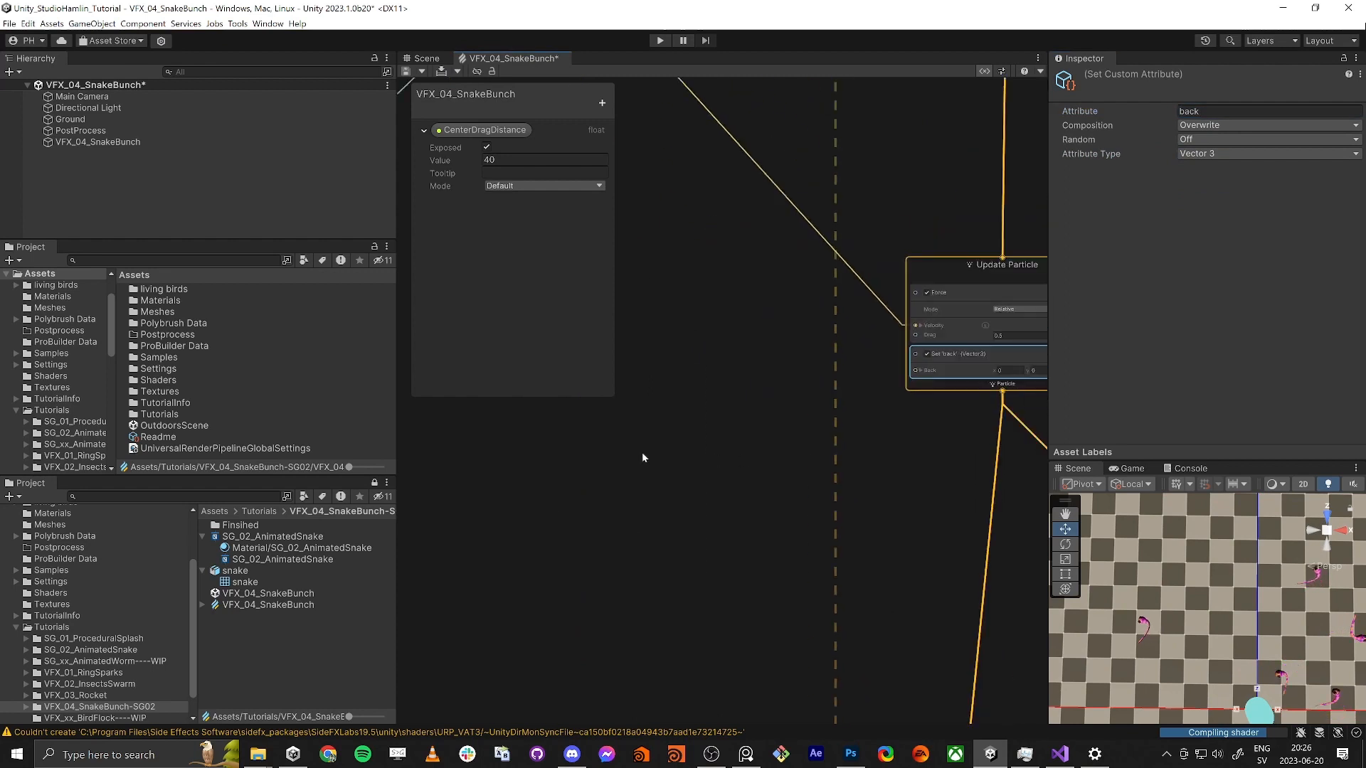
{"action": "left_click", "coordinate": [589, 463]}
{"action": "key", "text": "space"}
{"action": "type", "text": "g"}
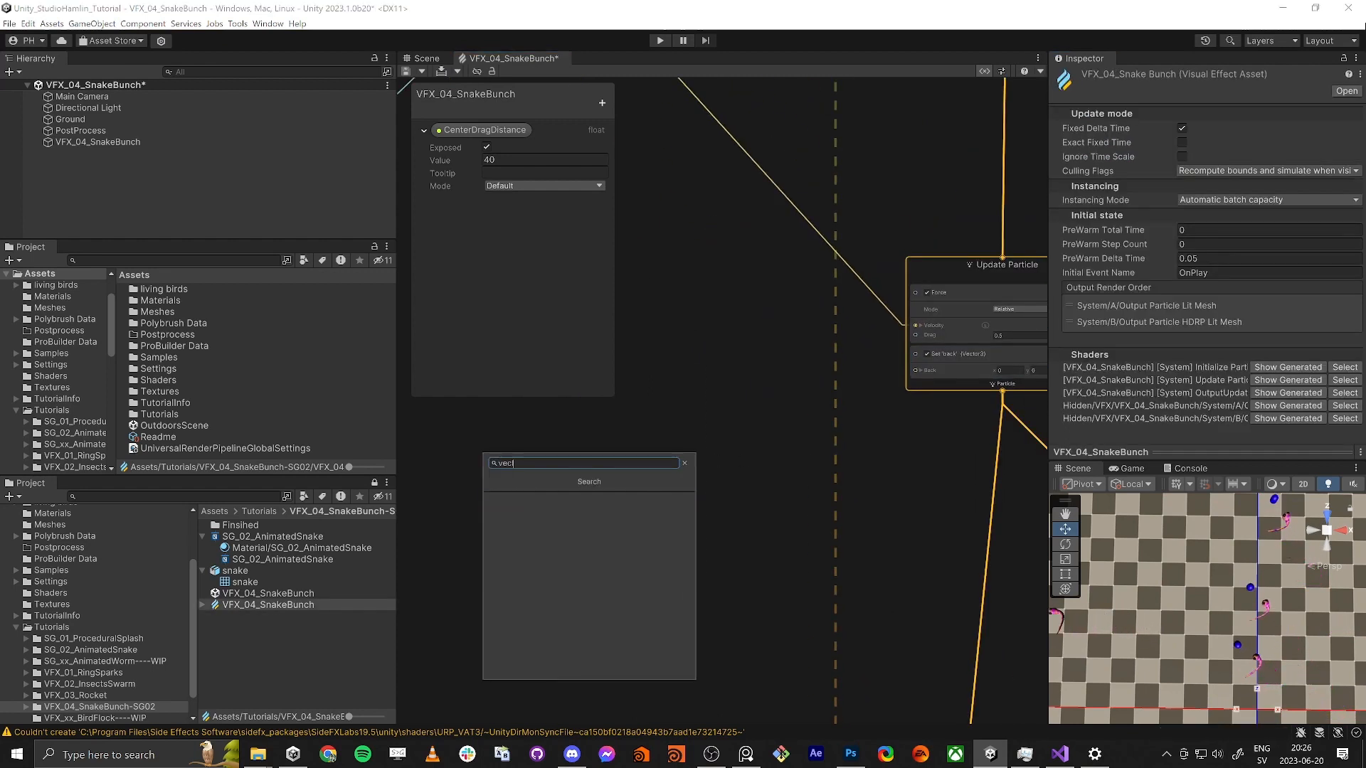
{"action": "type", "text": "et vel"}
{"action": "key", "text": "Return"}
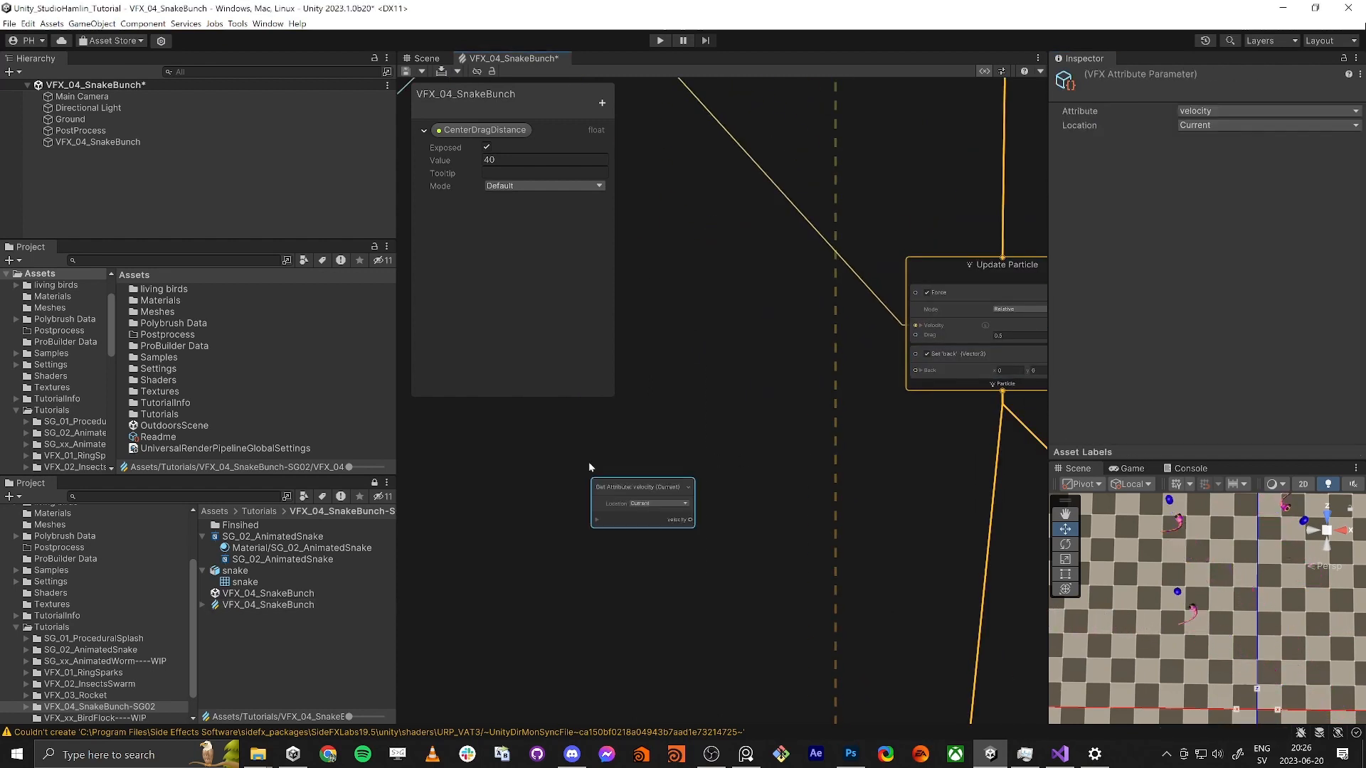
Step: Move the new velocity node farther from Update Particle and add a Normalize node fed by its velocity output
{"action": "left_click_drag", "start_coordinate": [604, 484], "coordinate": [465, 475]}
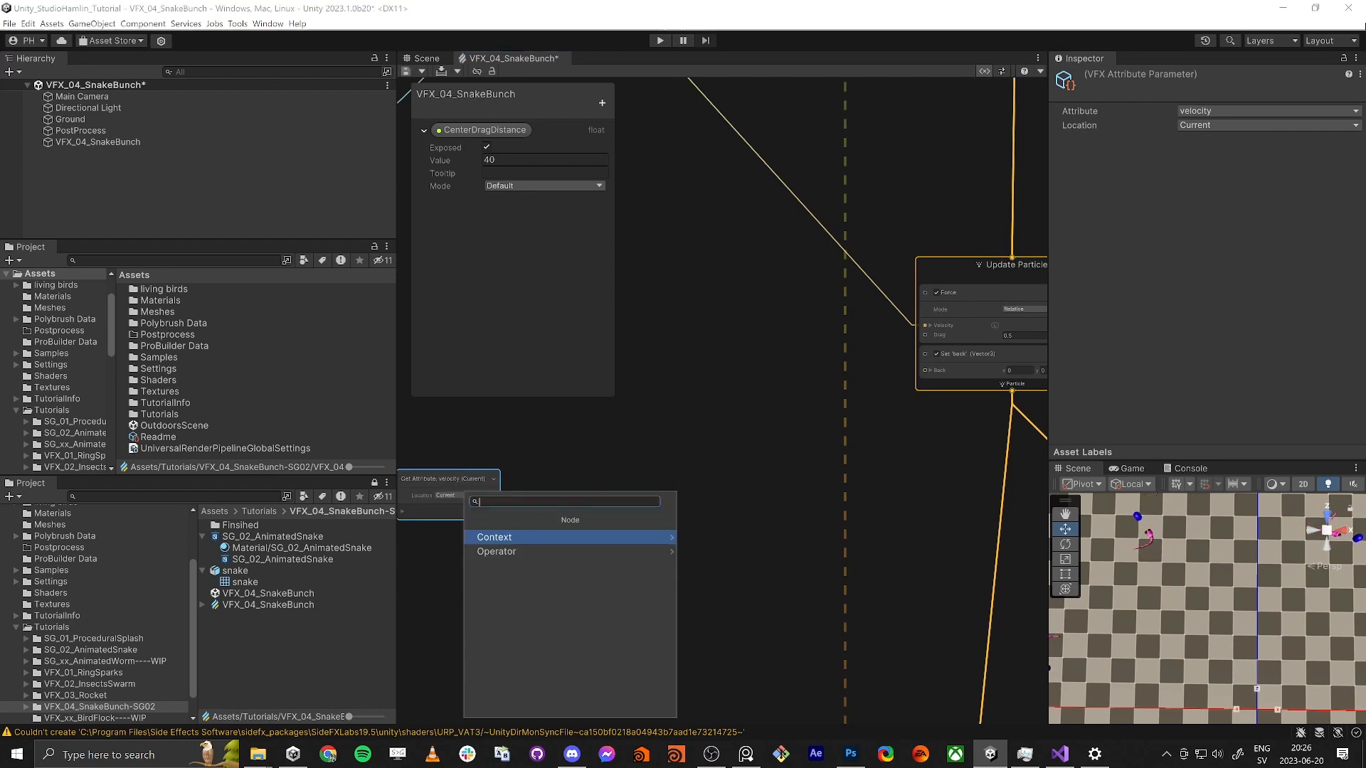
{"action": "key", "text": "space"}
{"action": "type", "text": "norm"}
{"action": "key", "text": "Return"}
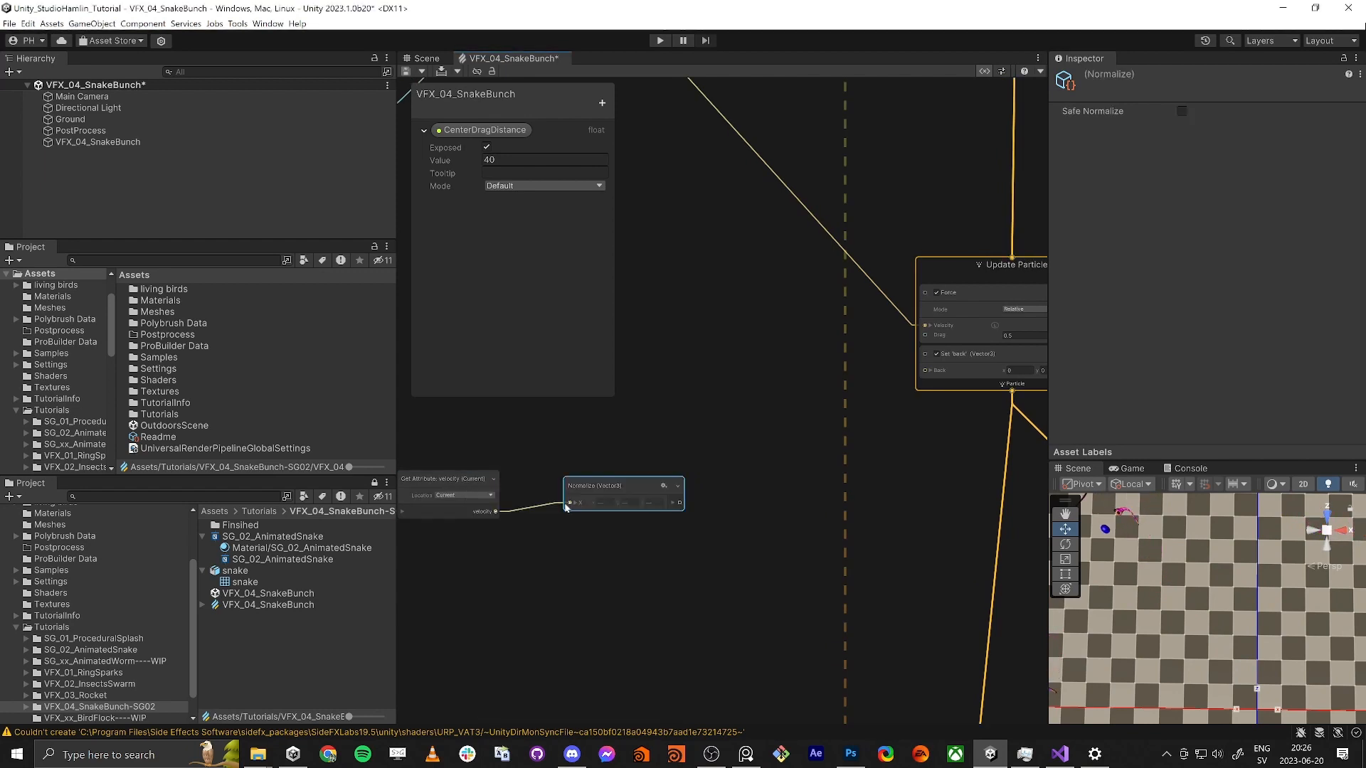
Step: Feed the normalized velocity through a new Negate node into Update Particle's back input, and move the three nodes farther from the context
{"action": "left_click_drag", "start_coordinate": [680, 503], "coordinate": [714, 514]}
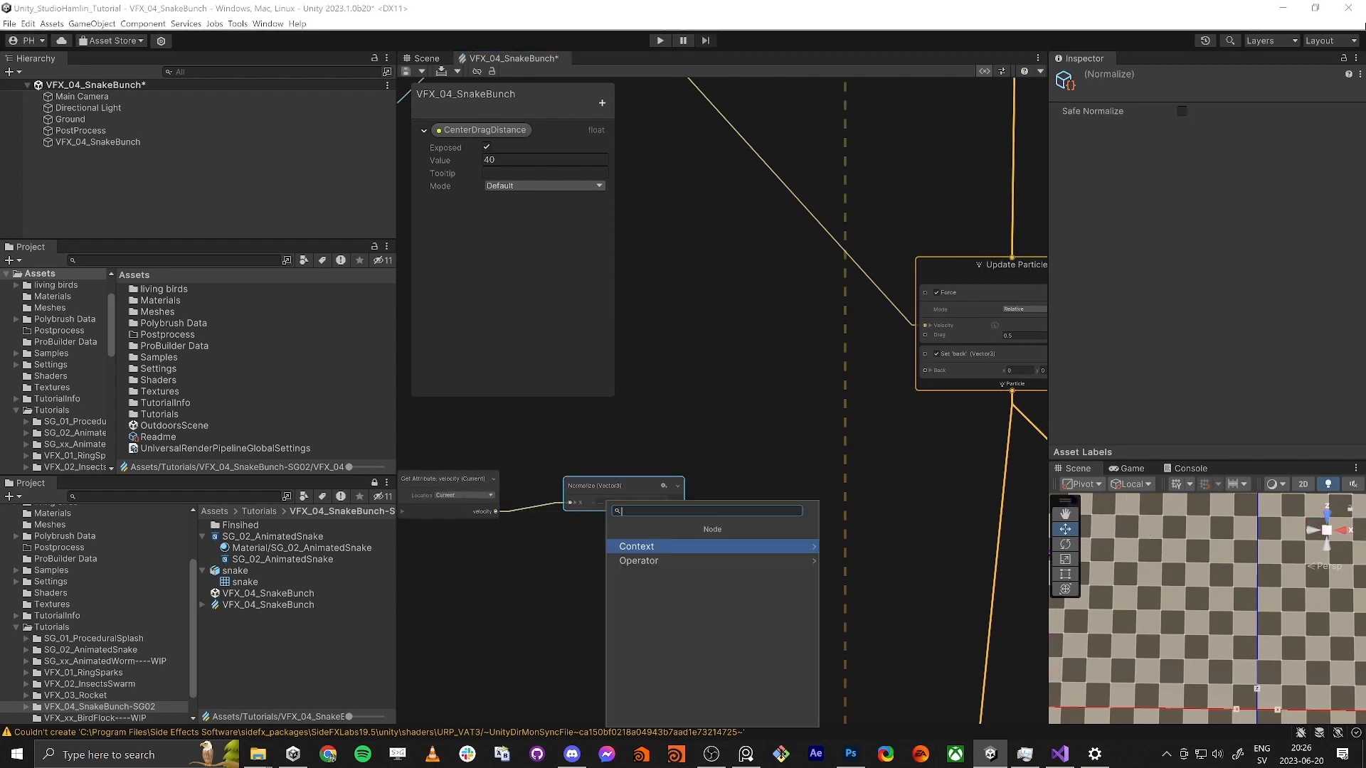
{"action": "type", "text": "nega"}
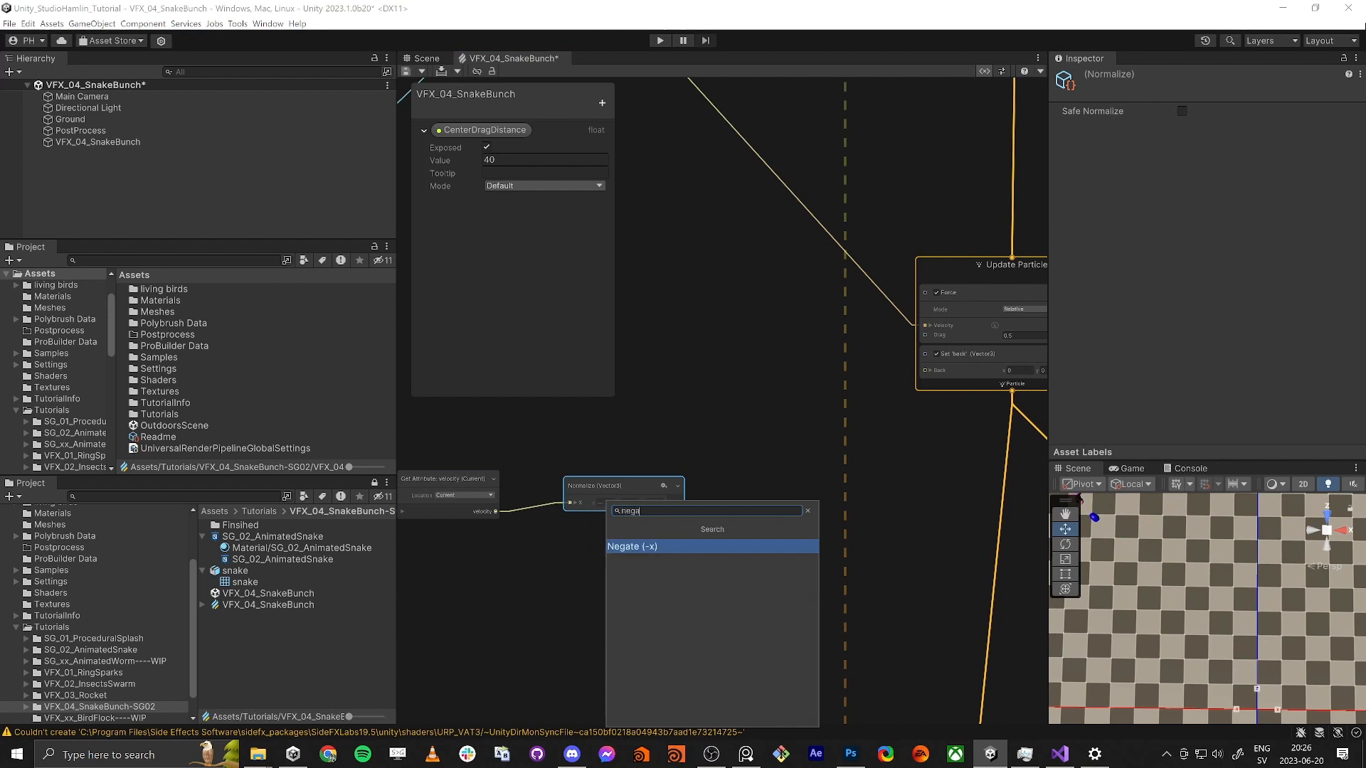
{"action": "key", "text": "Return"}
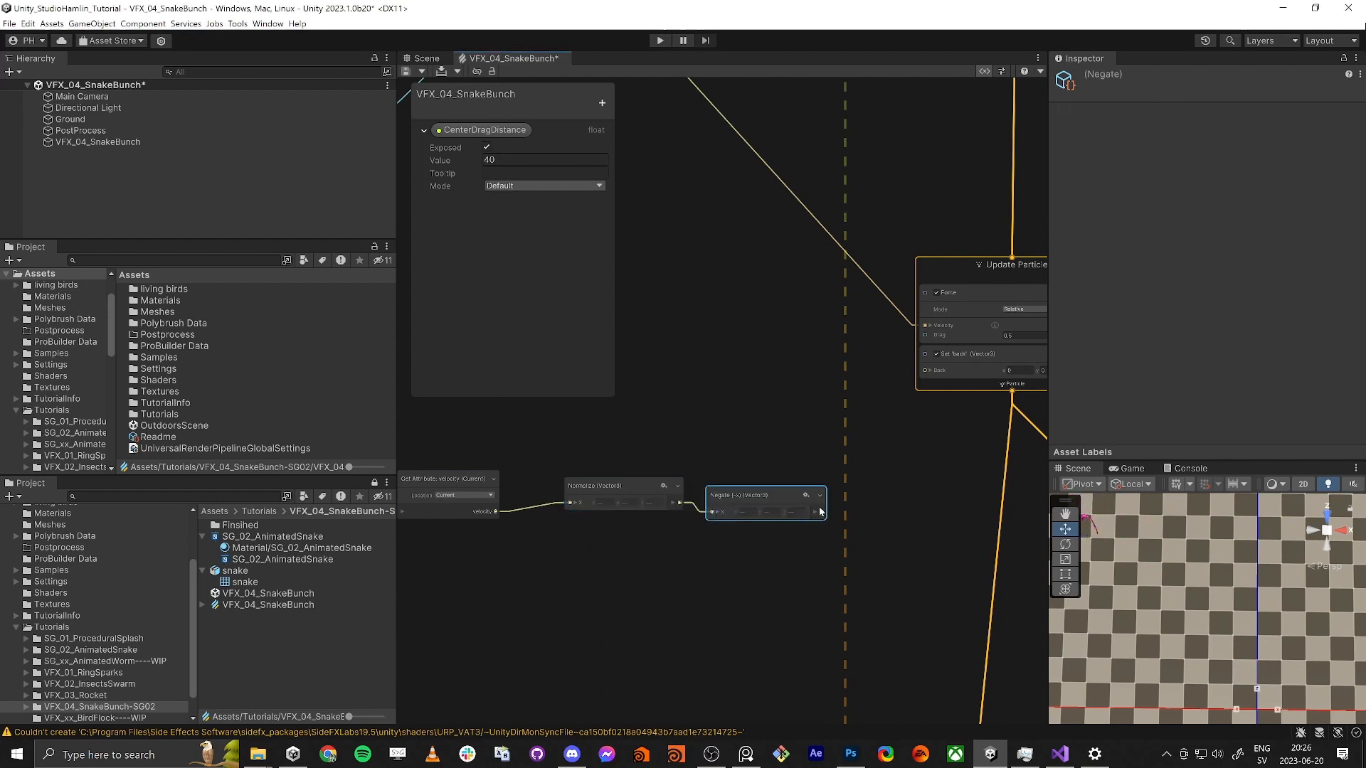
{"action": "left_click_drag", "start_coordinate": [820, 510], "coordinate": [924, 325]}
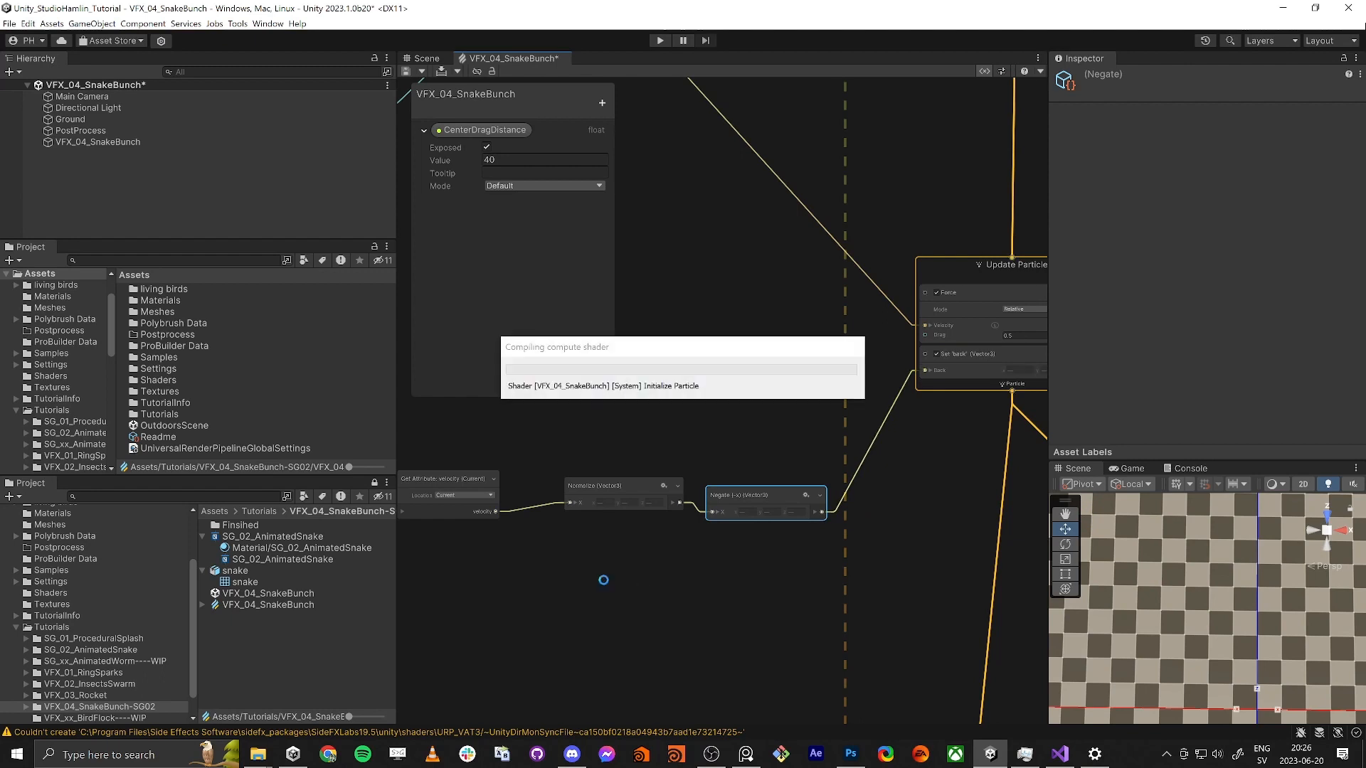
{"action": "scroll", "coordinate": [670, 543], "scroll_direction": "down", "scroll_amount": 8}
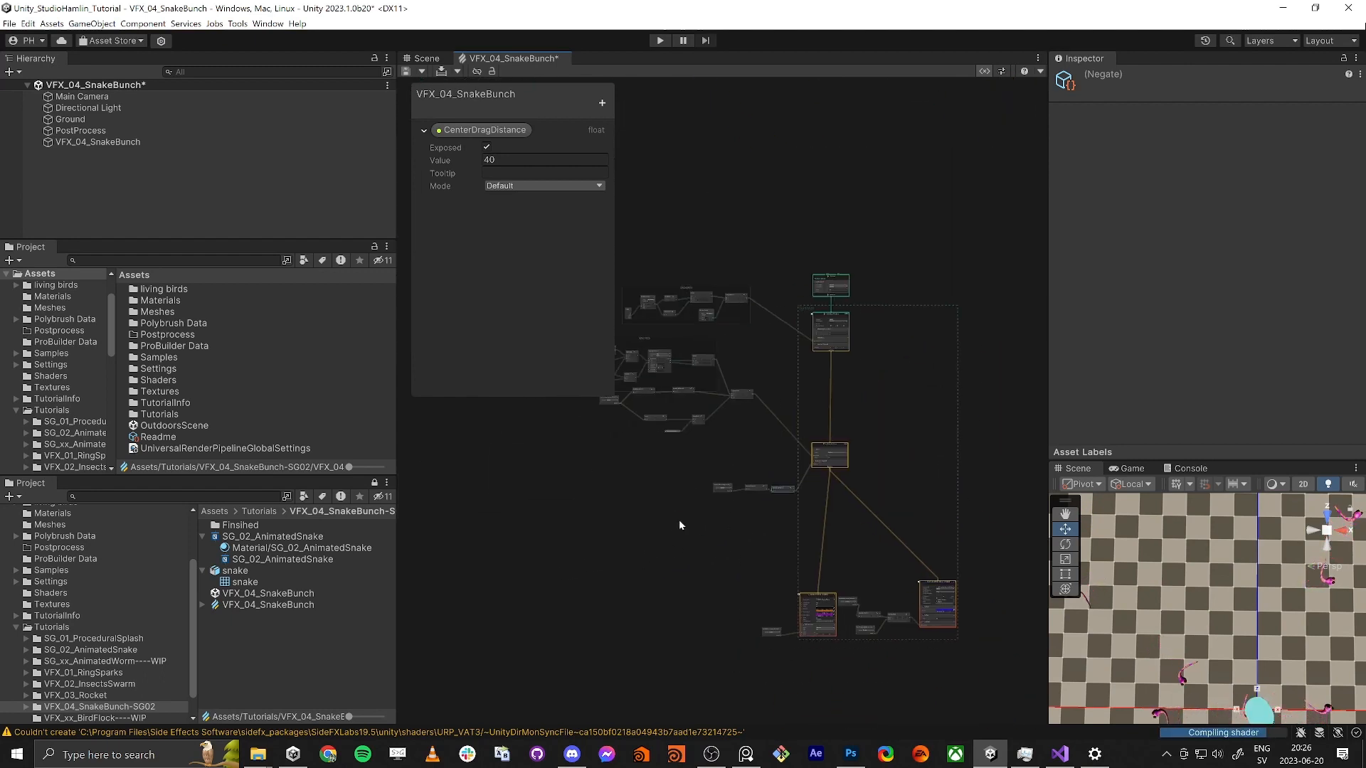
{"action": "left_click_drag", "start_coordinate": [679, 521], "coordinate": [675, 473]}
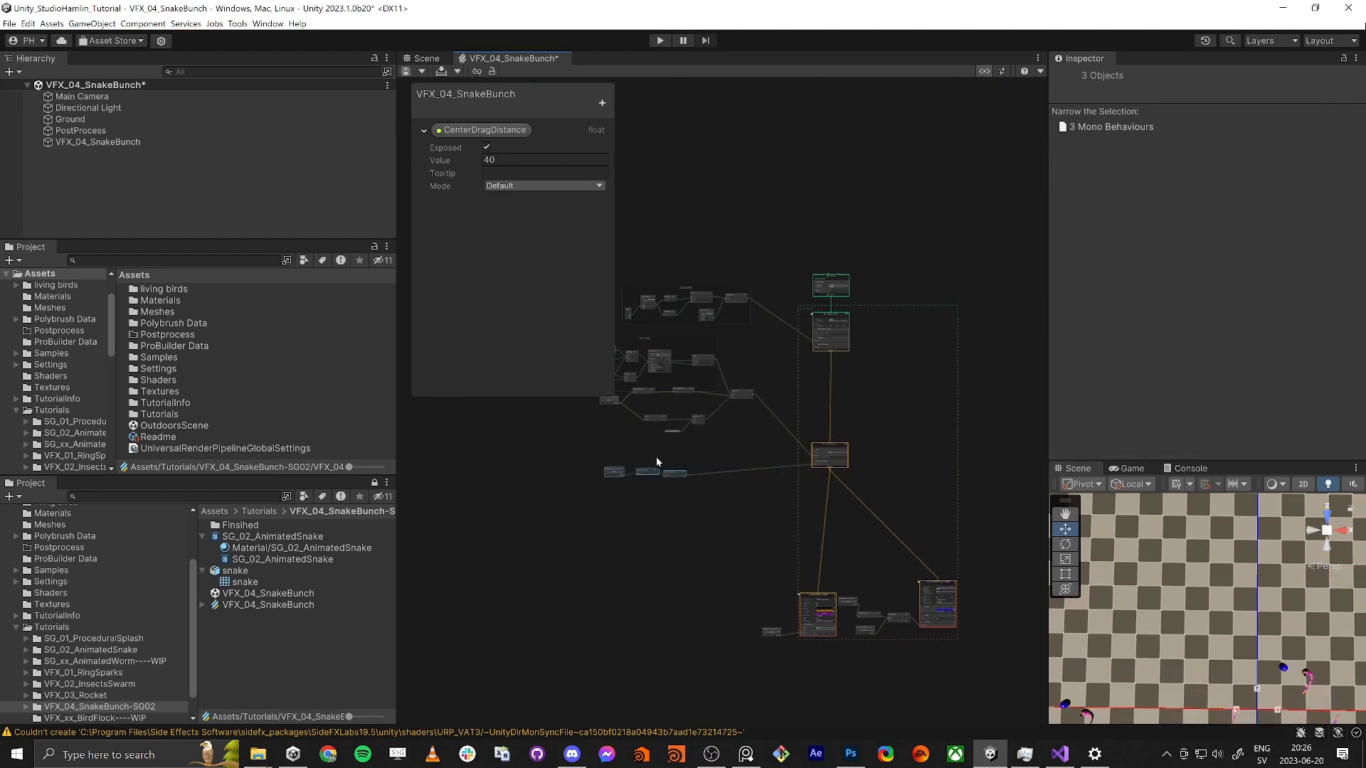
Step: Group the six position-based nodes feeding the Lerp below the noise force group and title the group "center force"
{"action": "scroll", "coordinate": [718, 431], "scroll_direction": "up", "scroll_amount": 8}
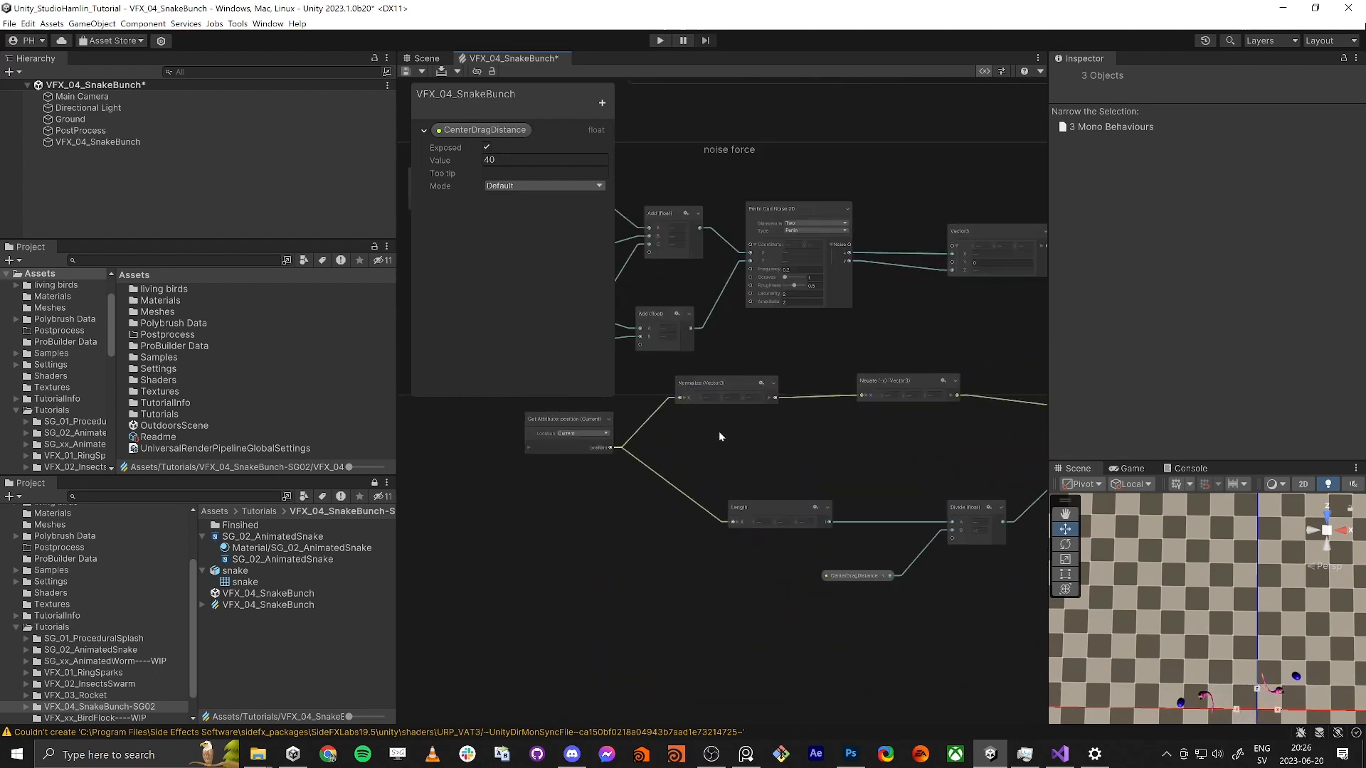
{"action": "scroll", "coordinate": [718, 436], "scroll_direction": "up", "scroll_amount": 2}
{"action": "left_click", "coordinate": [724, 440]}
{"action": "left_click", "coordinate": [954, 417]}
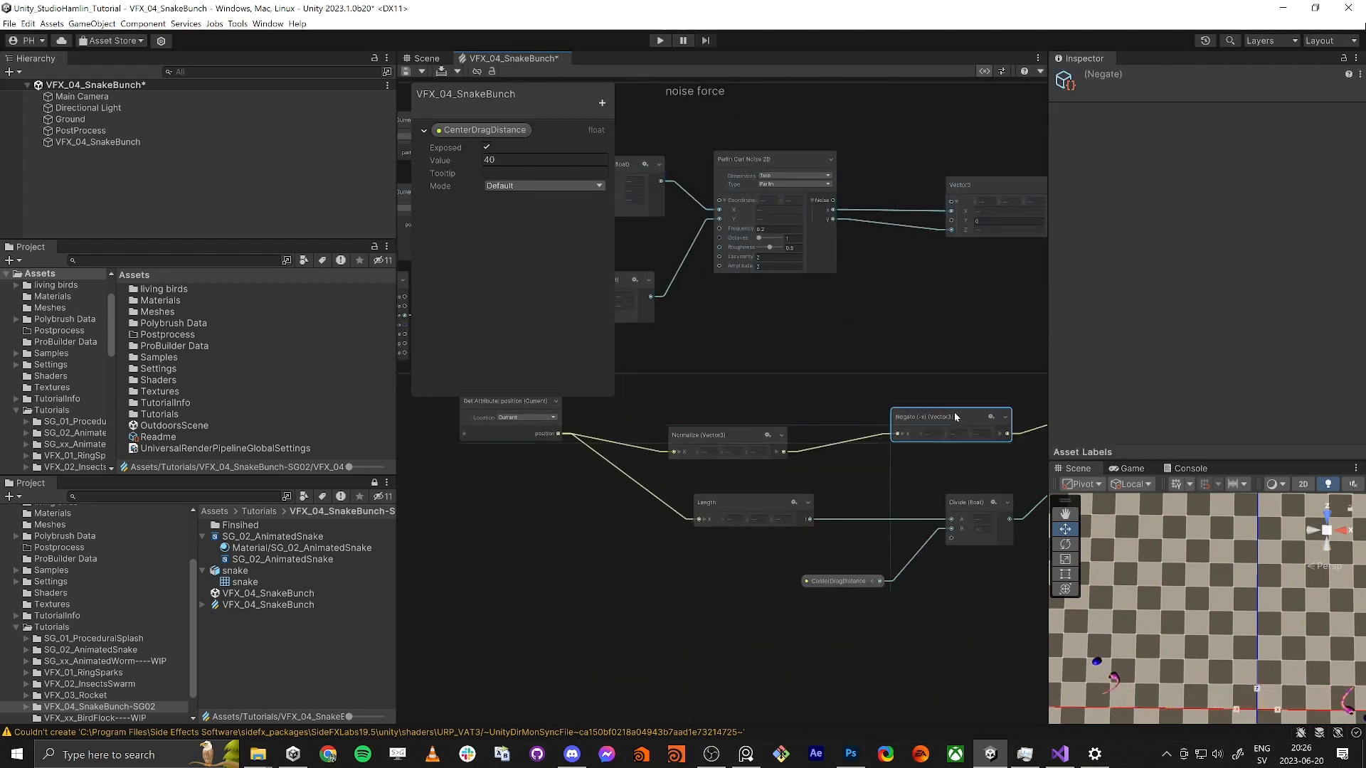
{"action": "scroll", "coordinate": [708, 492], "scroll_direction": "down", "scroll_amount": 5}
{"action": "left_click", "coordinate": [967, 438]}
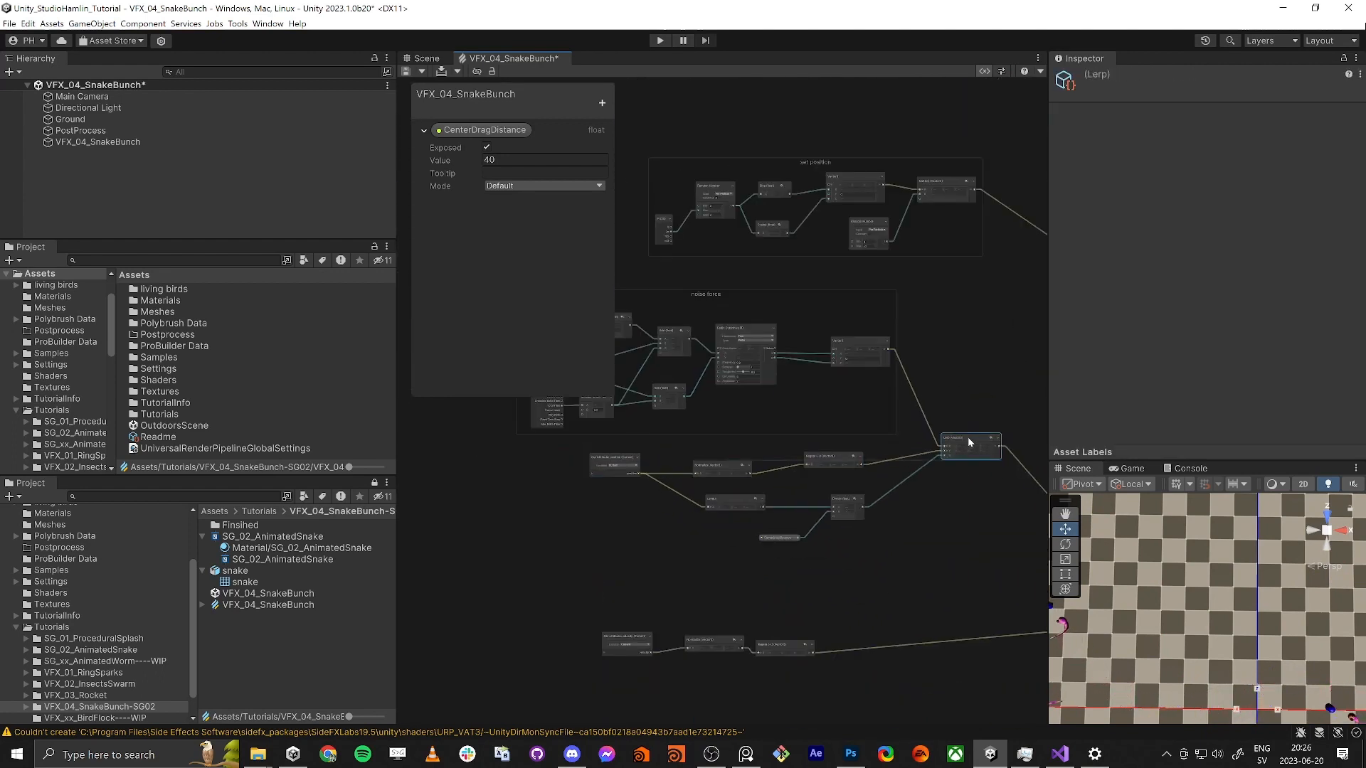
{"action": "left_click_drag", "start_coordinate": [593, 593], "coordinate": [861, 463]}
{"action": "right_click", "coordinate": [841, 458]}
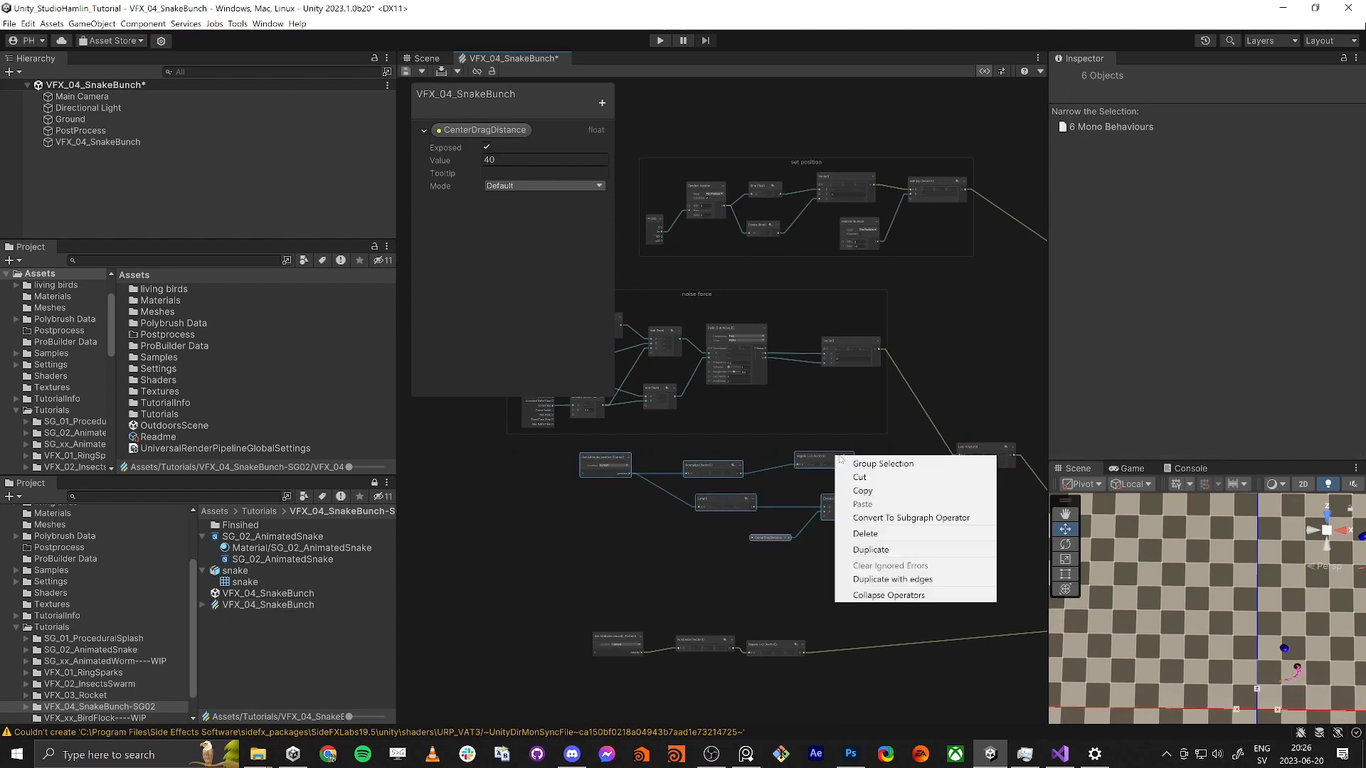
{"action": "left_click", "coordinate": [879, 463]}
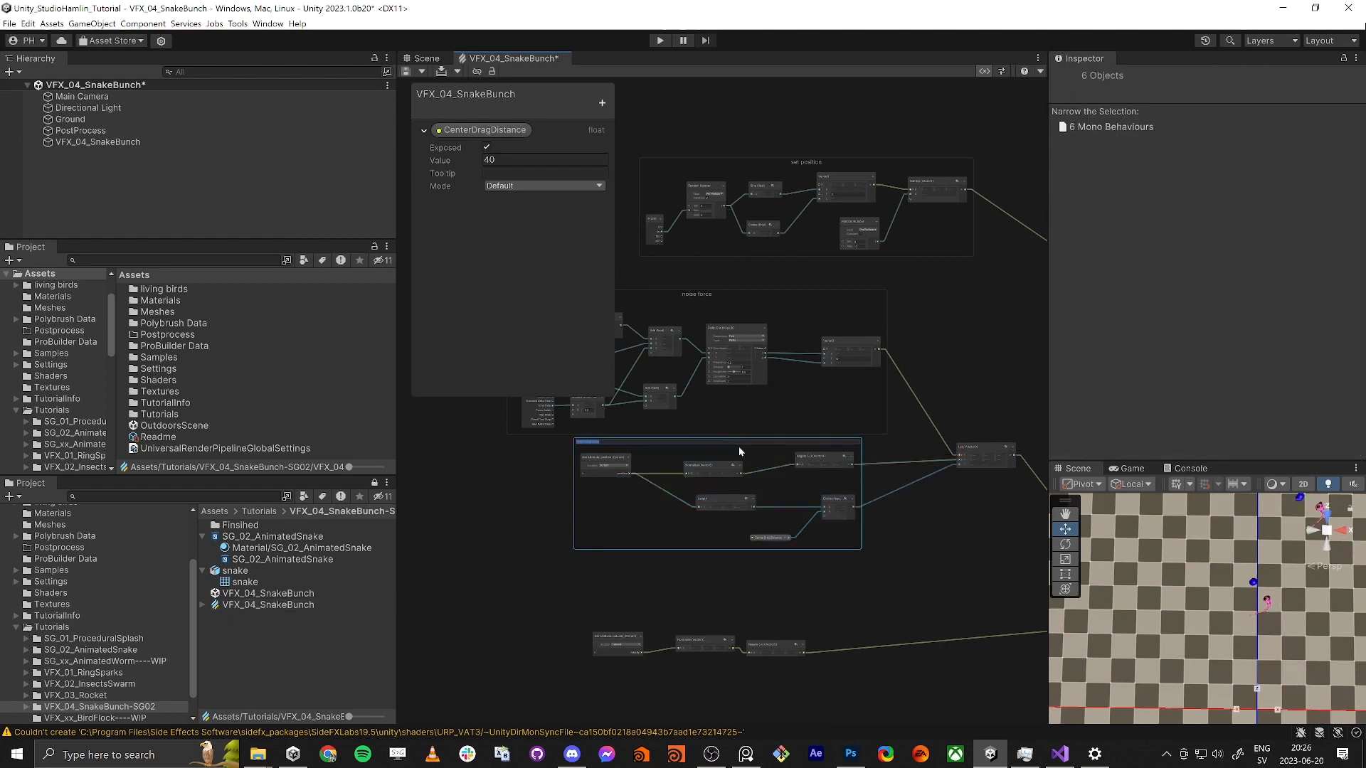
{"action": "type", "text": "center force"}
{"action": "key", "text": "Return"}
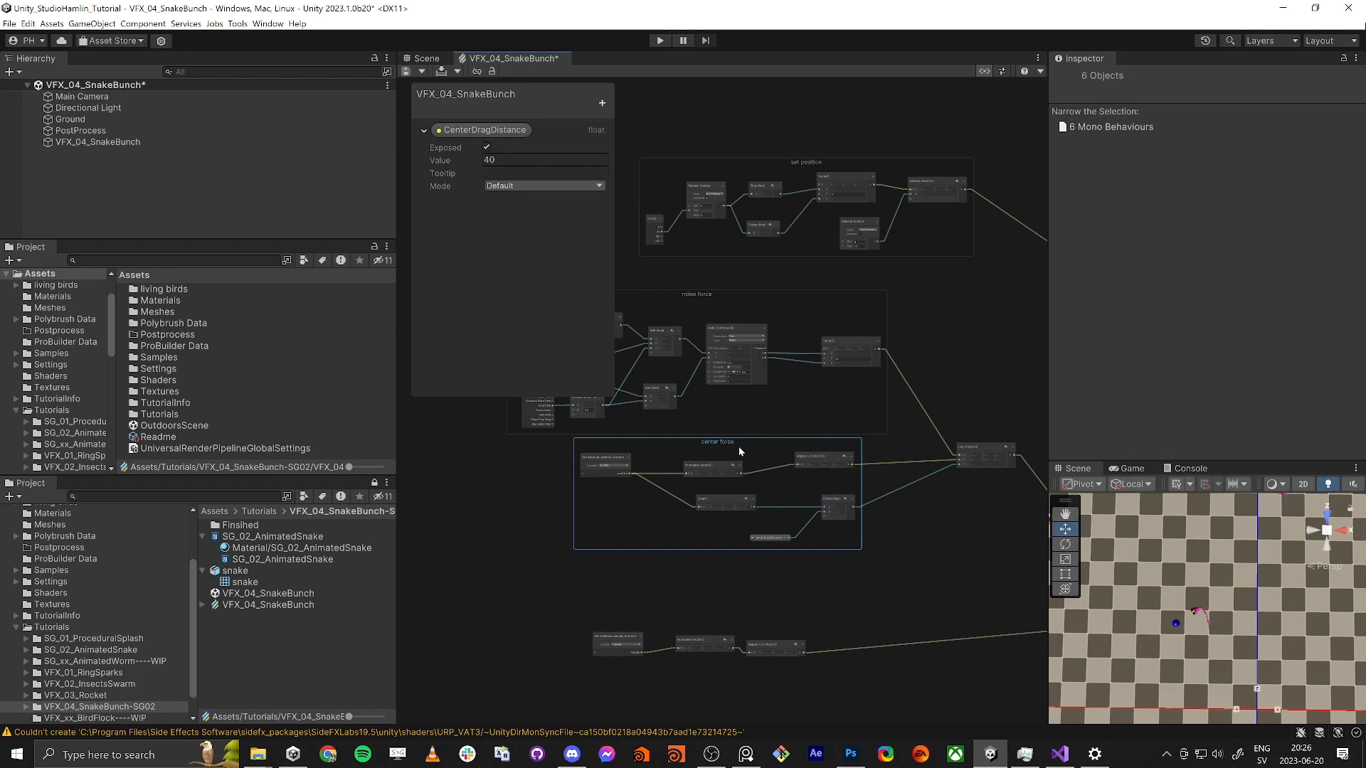
Step: Group the velocity, Normalize and Negate nodes that feed the back attribute and title the group "back direction"
{"action": "left_click", "coordinate": [706, 300]}
{"action": "middle_click_drag", "start_coordinate": [745, 604], "coordinate": [650, 455]}
{"action": "left_click_drag", "start_coordinate": [460, 475], "coordinate": [798, 584]}
{"action": "right_click", "coordinate": [625, 489]}
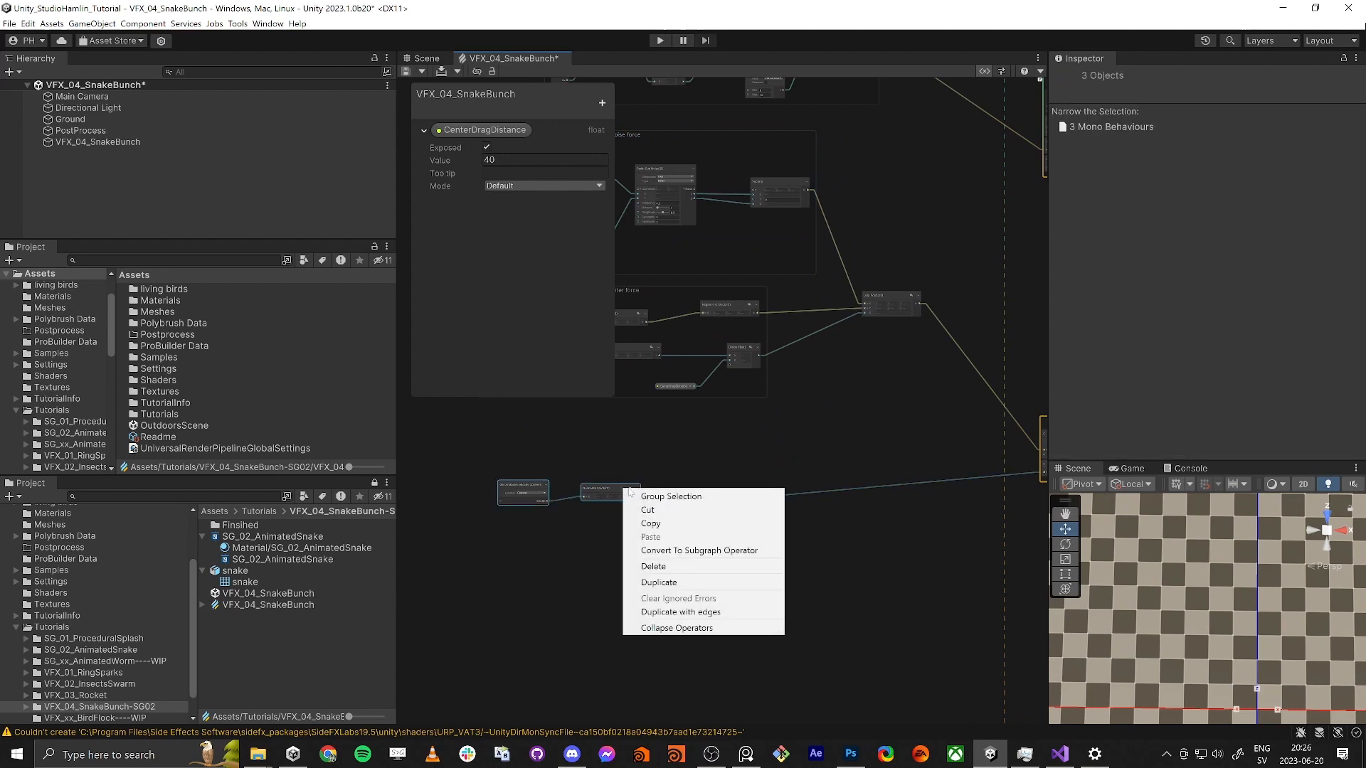
{"action": "left_click", "coordinate": [631, 495]}
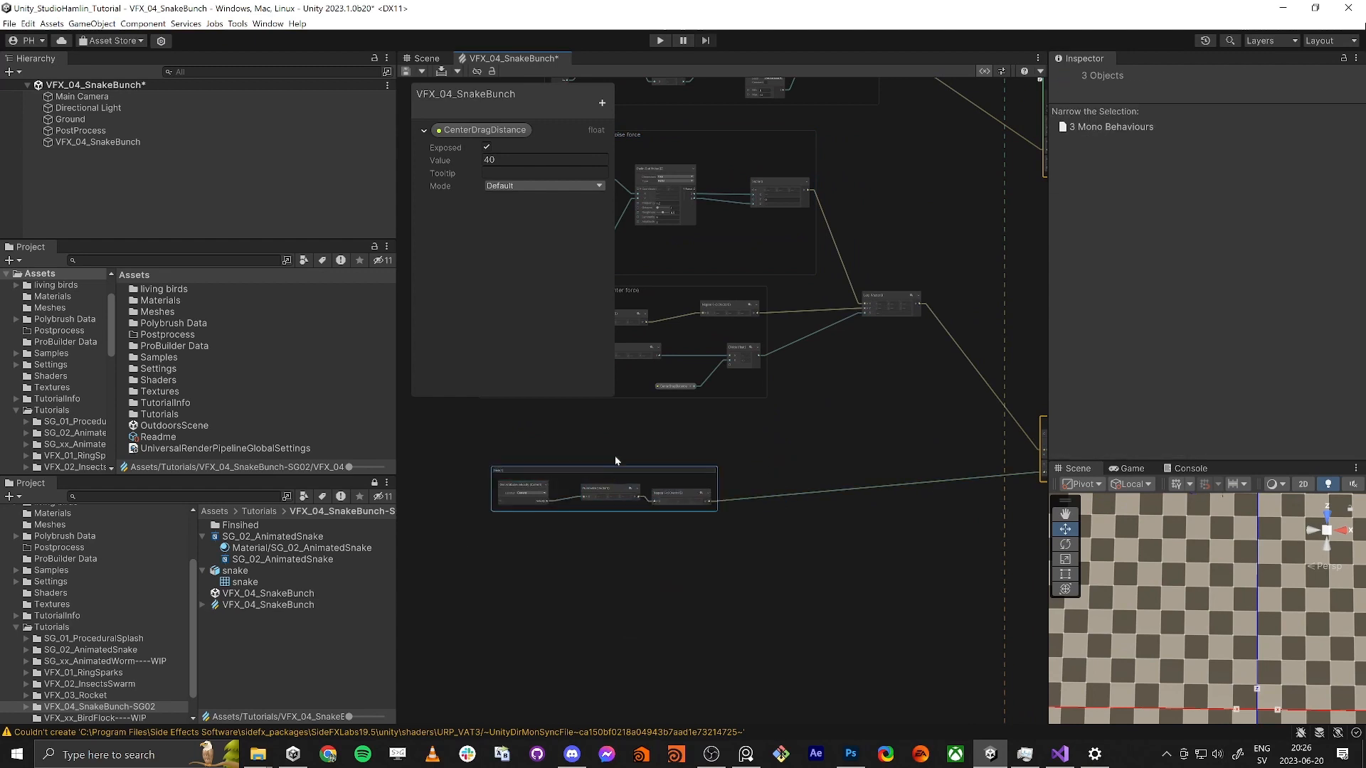
{"action": "type", "text": "back direction"}
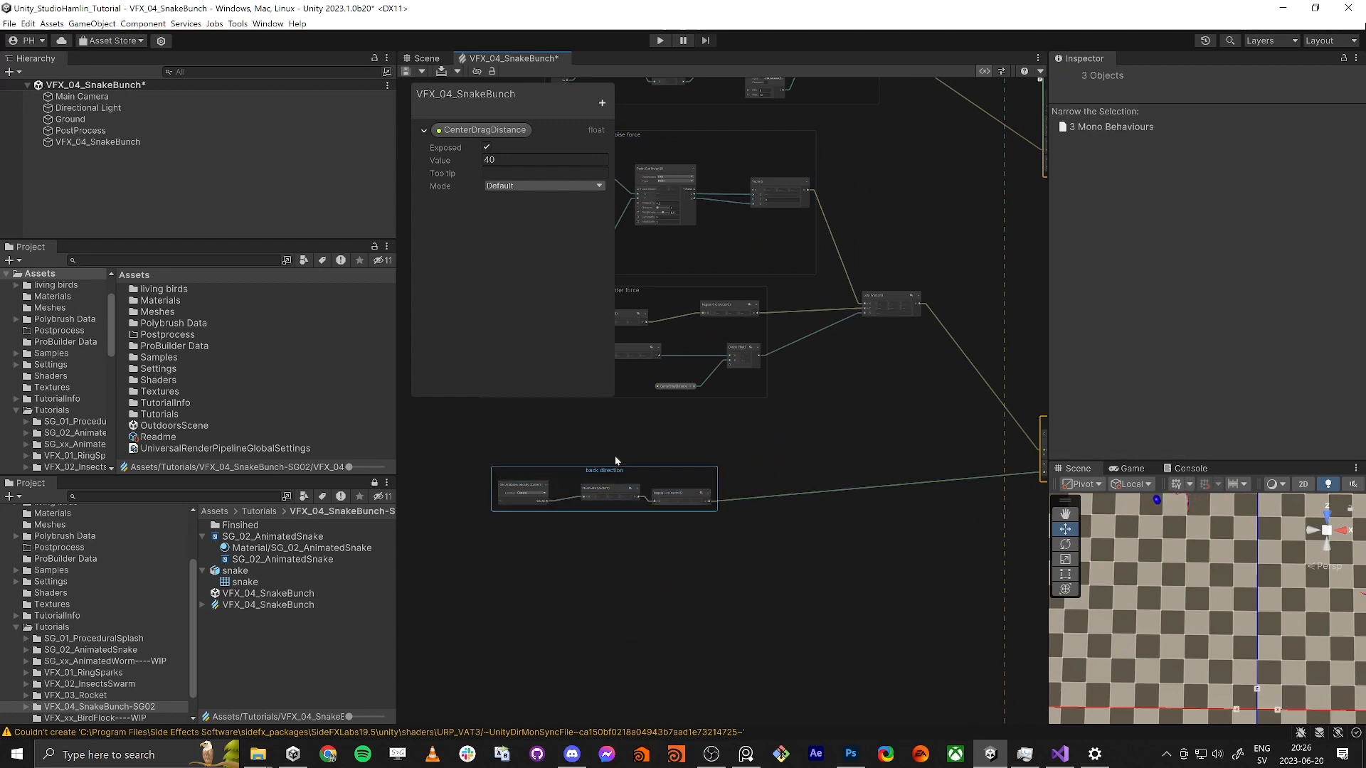
{"action": "key", "text": "Return"}
Step: Move the blue mesh output and its position nodes higher, then duplicate them and place the copy below the original
{"action": "middle_click_drag", "start_coordinate": [914, 602], "coordinate": [723, 539]}
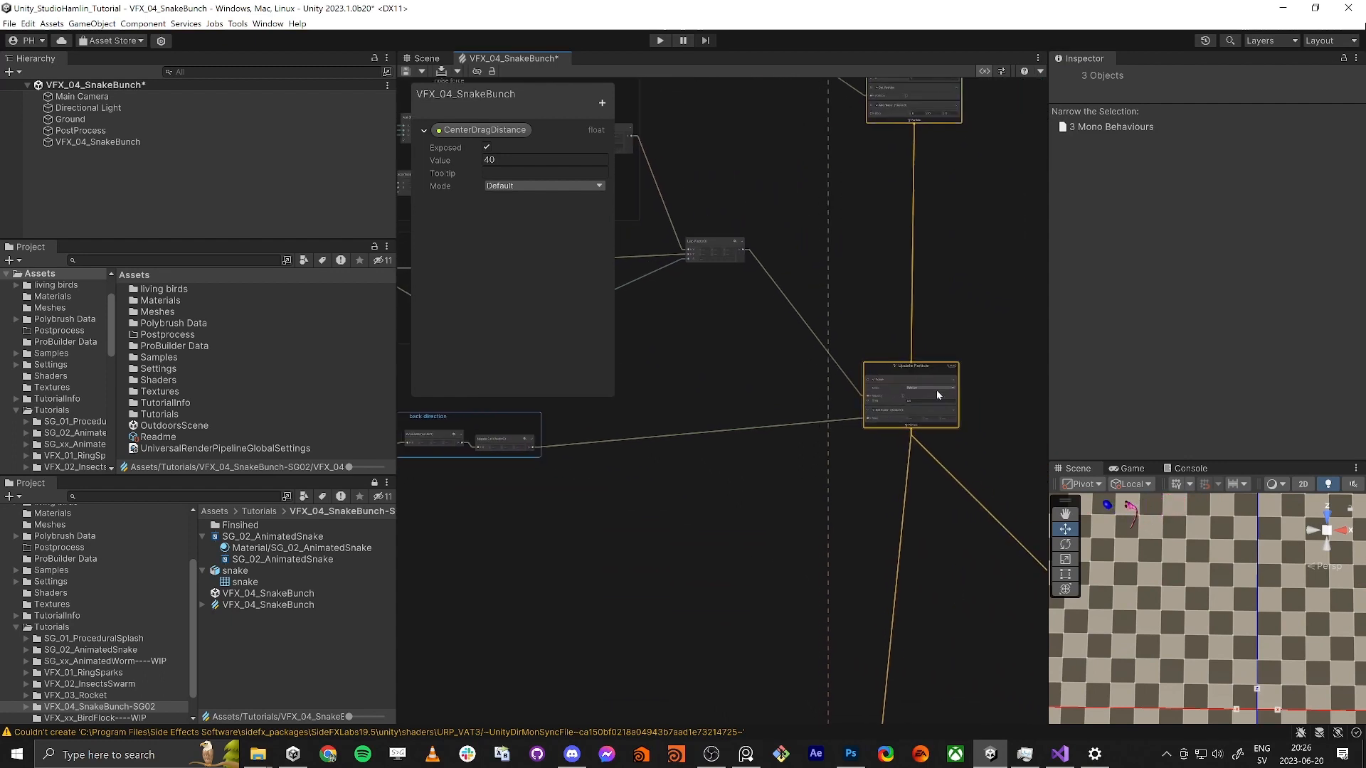
{"action": "scroll", "coordinate": [763, 428], "scroll_direction": "down", "scroll_amount": 5}
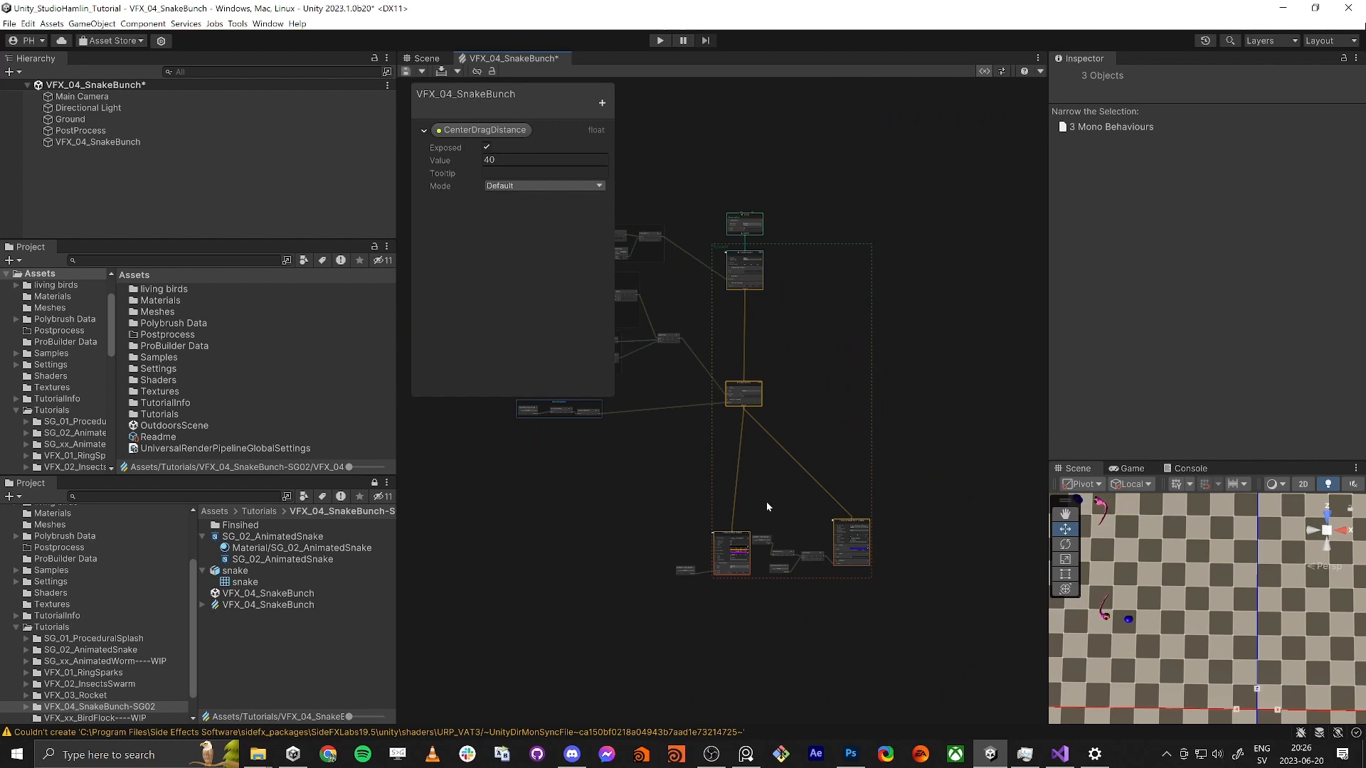
{"action": "left_click_drag", "start_coordinate": [766, 502], "coordinate": [876, 420]}
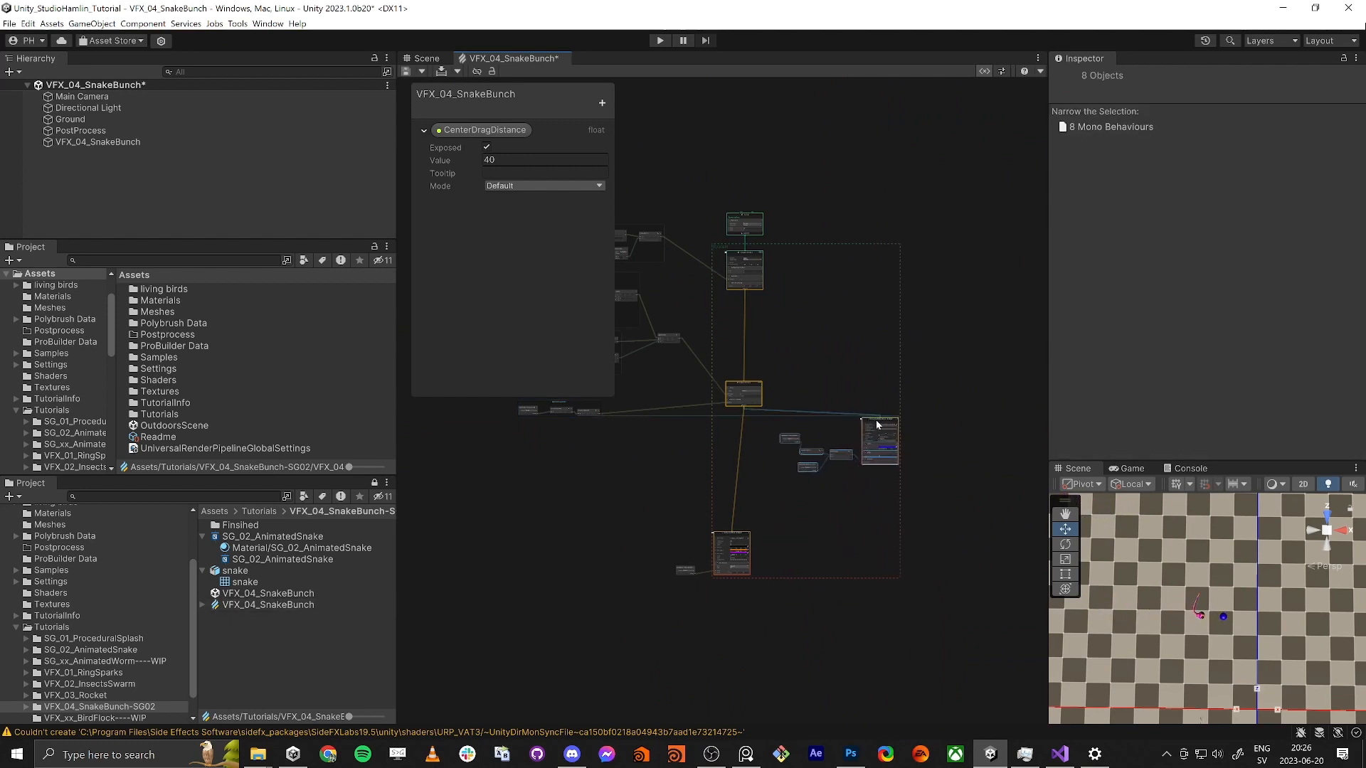
{"action": "key", "text": "ctrl+d"}
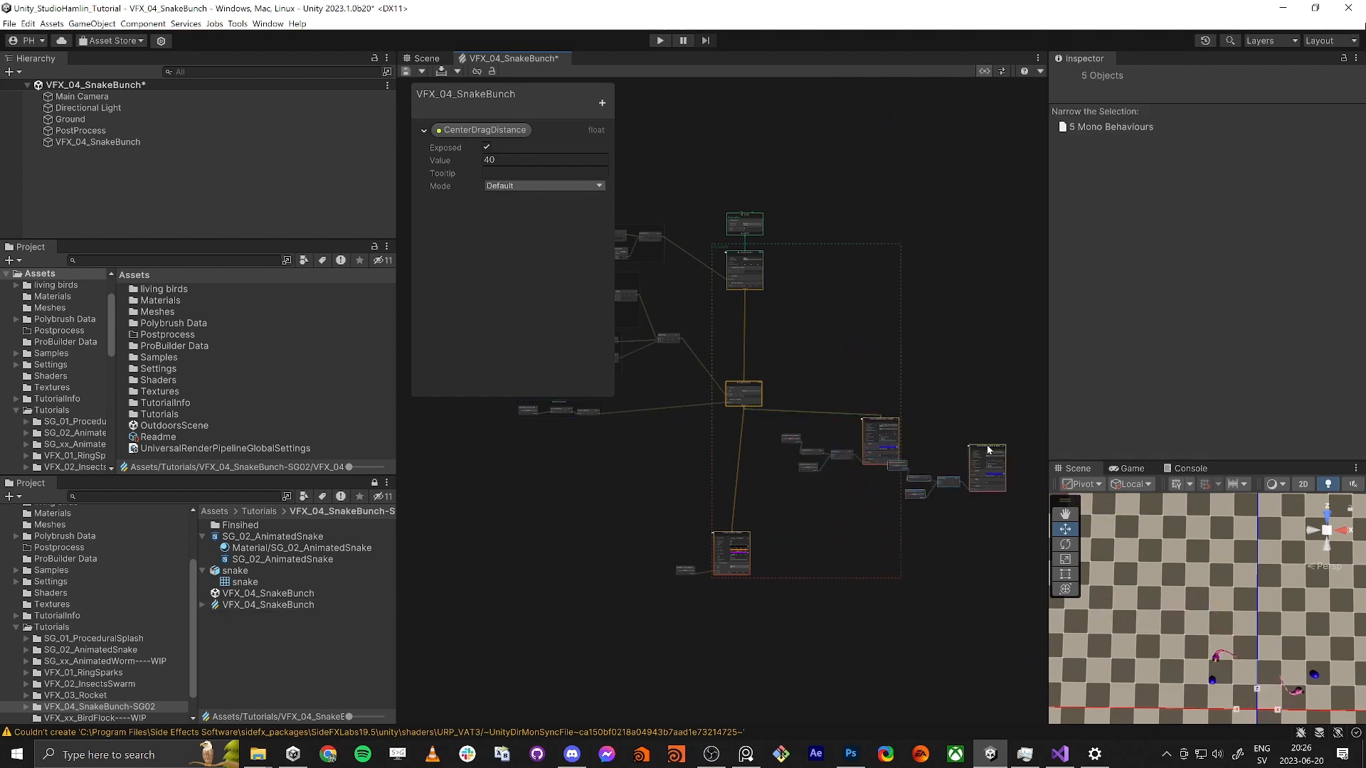
{"action": "left_click_drag", "start_coordinate": [892, 466], "coordinate": [778, 502]}
Step: Set the duplicated mesh output's color to black
{"action": "scroll", "coordinate": [839, 499], "scroll_direction": "up", "scroll_amount": 3}
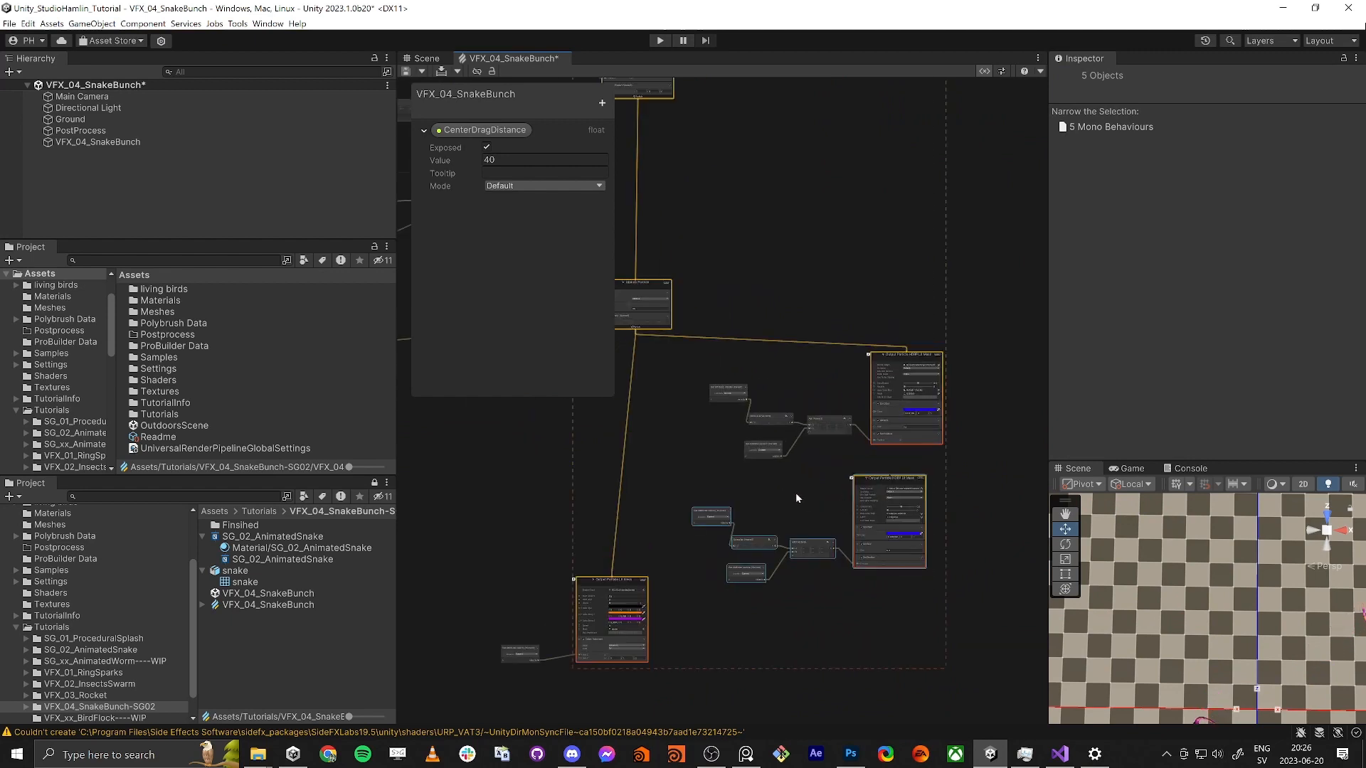
{"action": "scroll", "coordinate": [800, 497], "scroll_direction": "up", "scroll_amount": 2}
{"action": "left_click", "coordinate": [805, 501]}
{"action": "scroll", "coordinate": [704, 448], "scroll_direction": "up", "scroll_amount": 2}
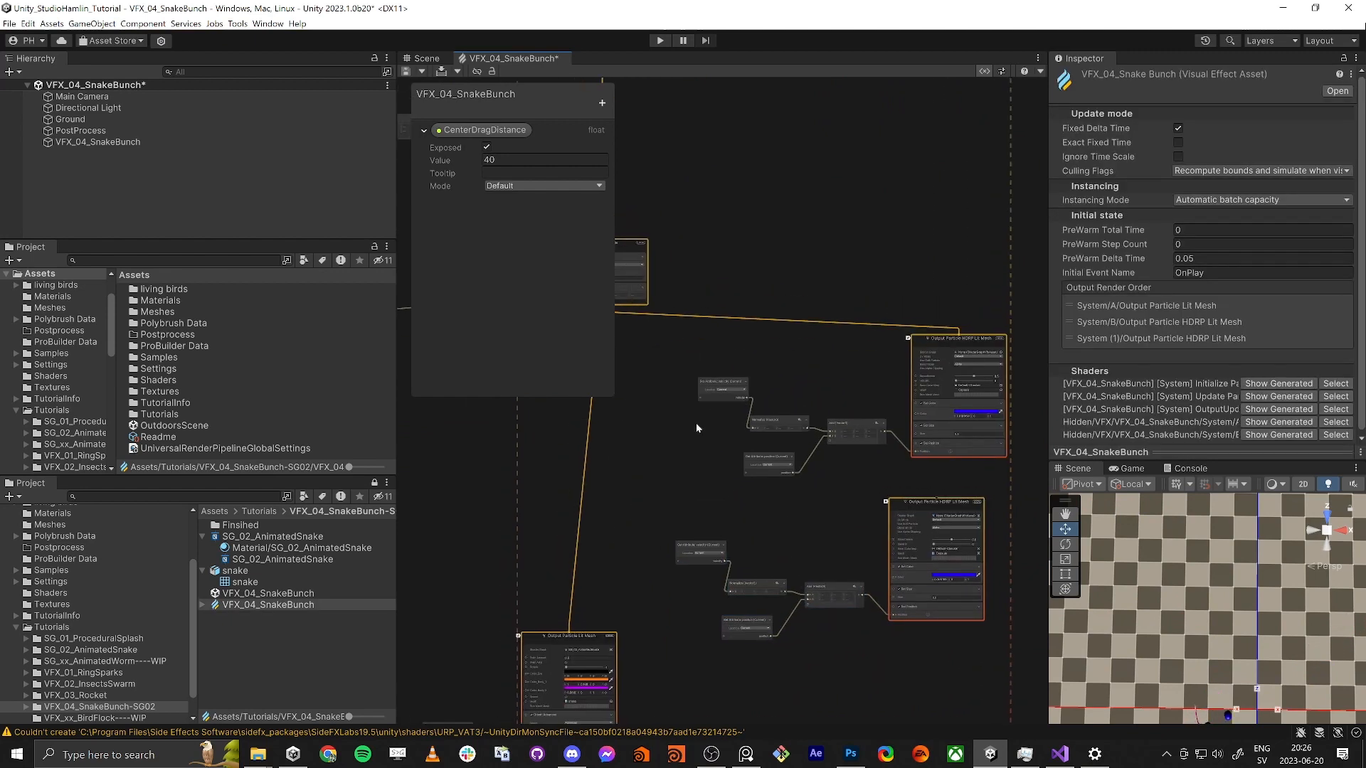
{"action": "left_click", "coordinate": [959, 575]}
{"action": "left_click", "coordinate": [1047, 489]}
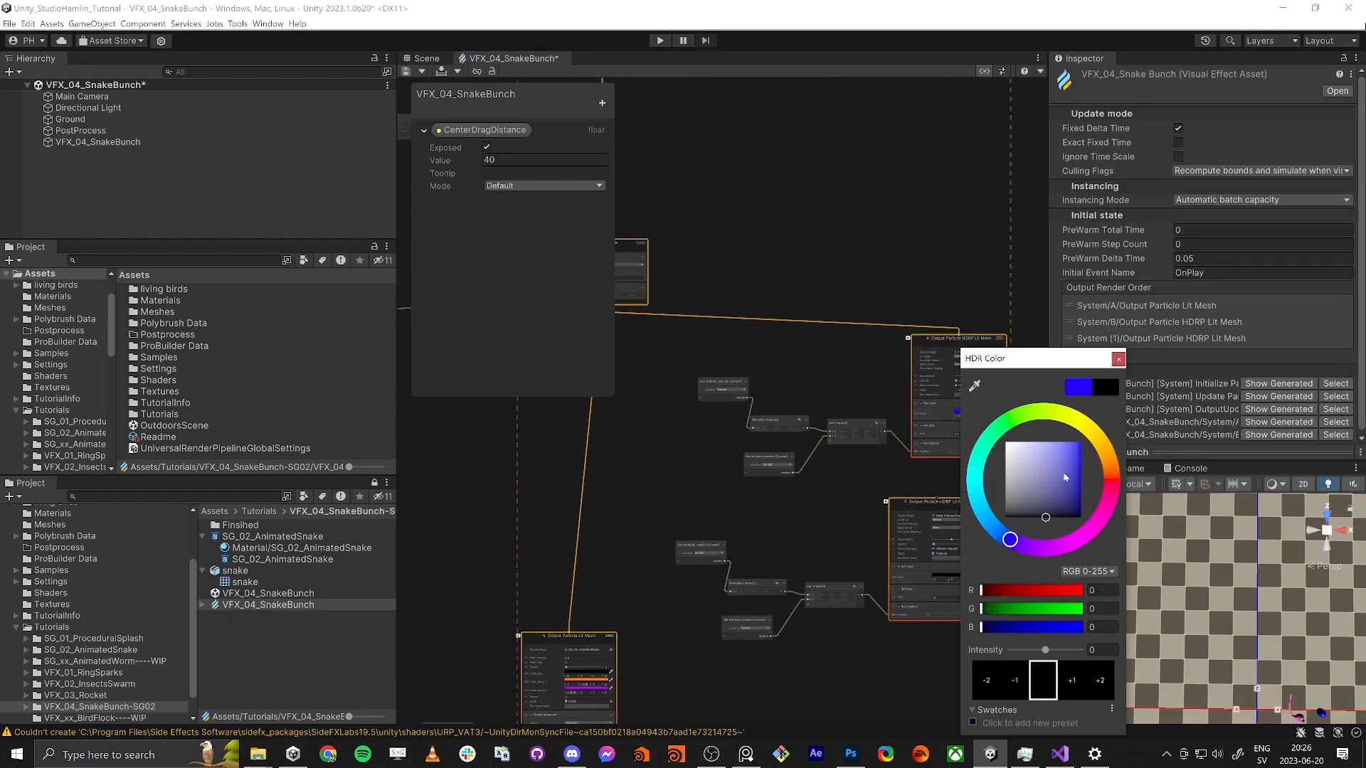
{"action": "left_click", "coordinate": [1118, 359]}
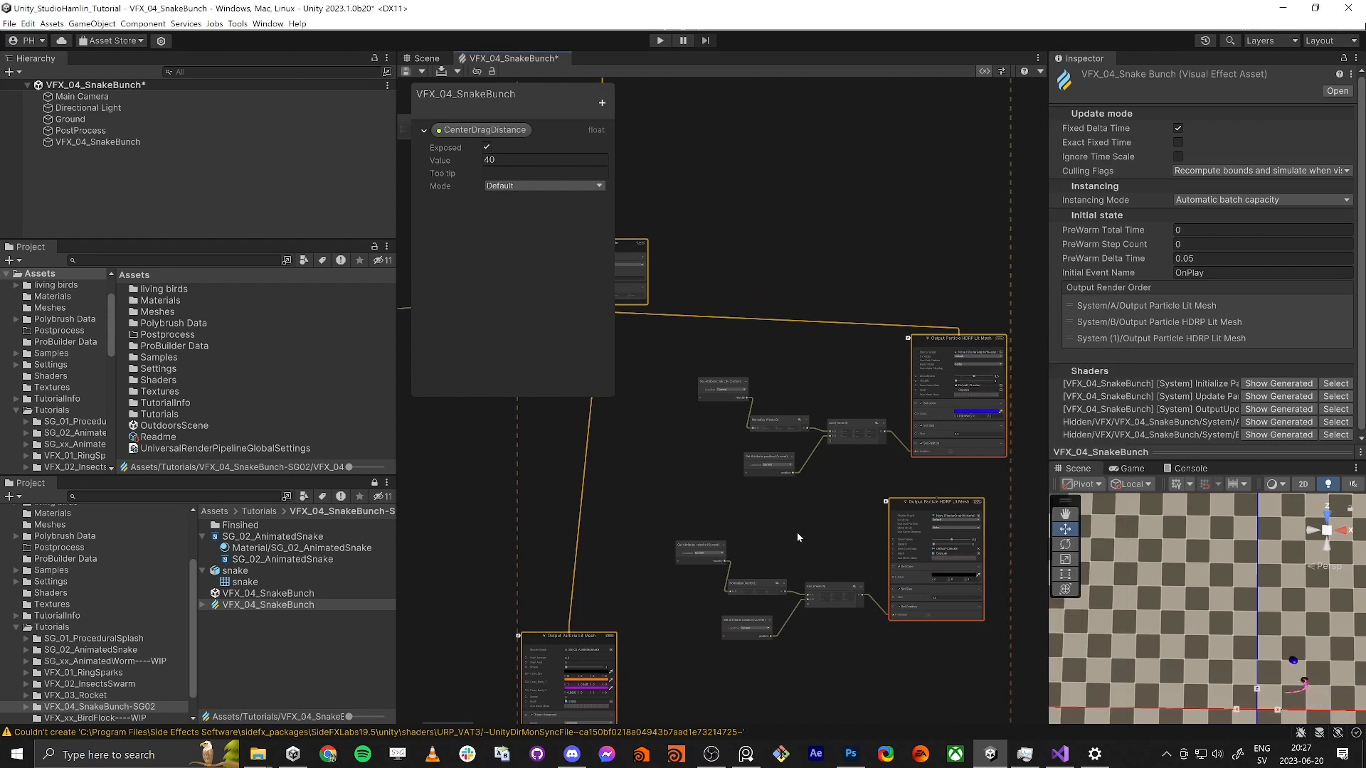
Step: Add a Get Attribute: custom node above the Add node of the duplicated output
{"action": "mouse_move", "coordinate": [802, 533]}
{"action": "middle_mouse_down"}
{"action": "mouse_move", "coordinate": [815, 558]}
{"action": "mouse_move", "coordinate": [792, 521]}
{"action": "middle_mouse_up"}
{"action": "scroll", "coordinate": [791, 525], "scroll_direction": "up", "scroll_amount": 3}
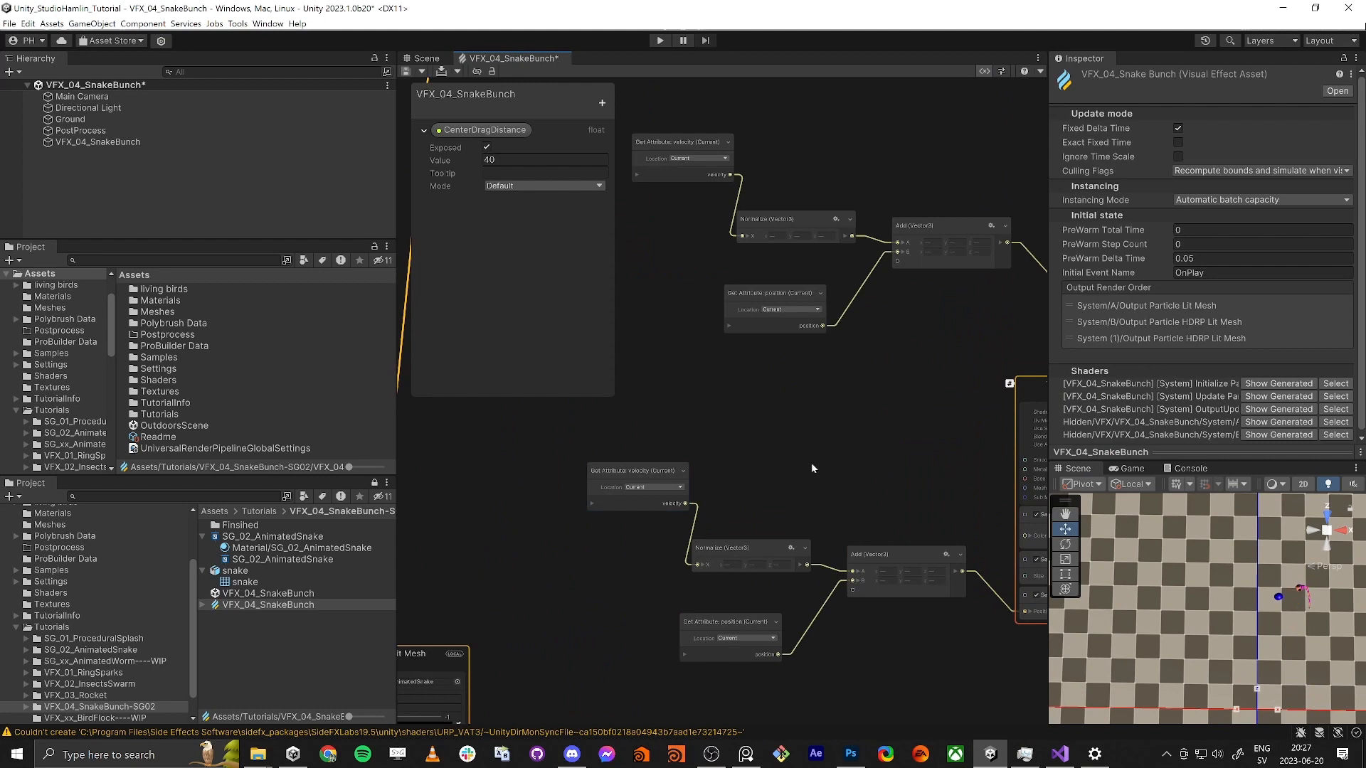
{"action": "key", "text": "space"}
{"action": "type", "text": "get cus"}
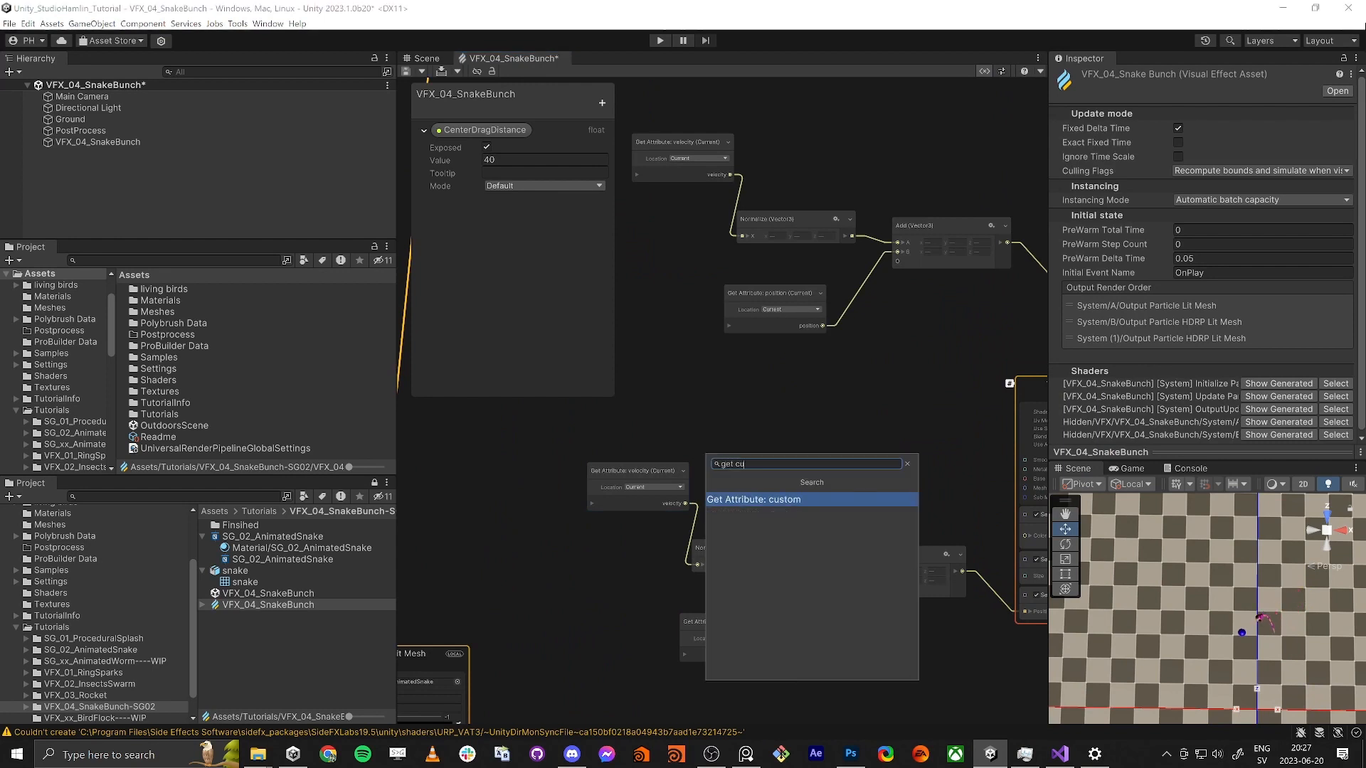
{"action": "key", "text": "Return"}
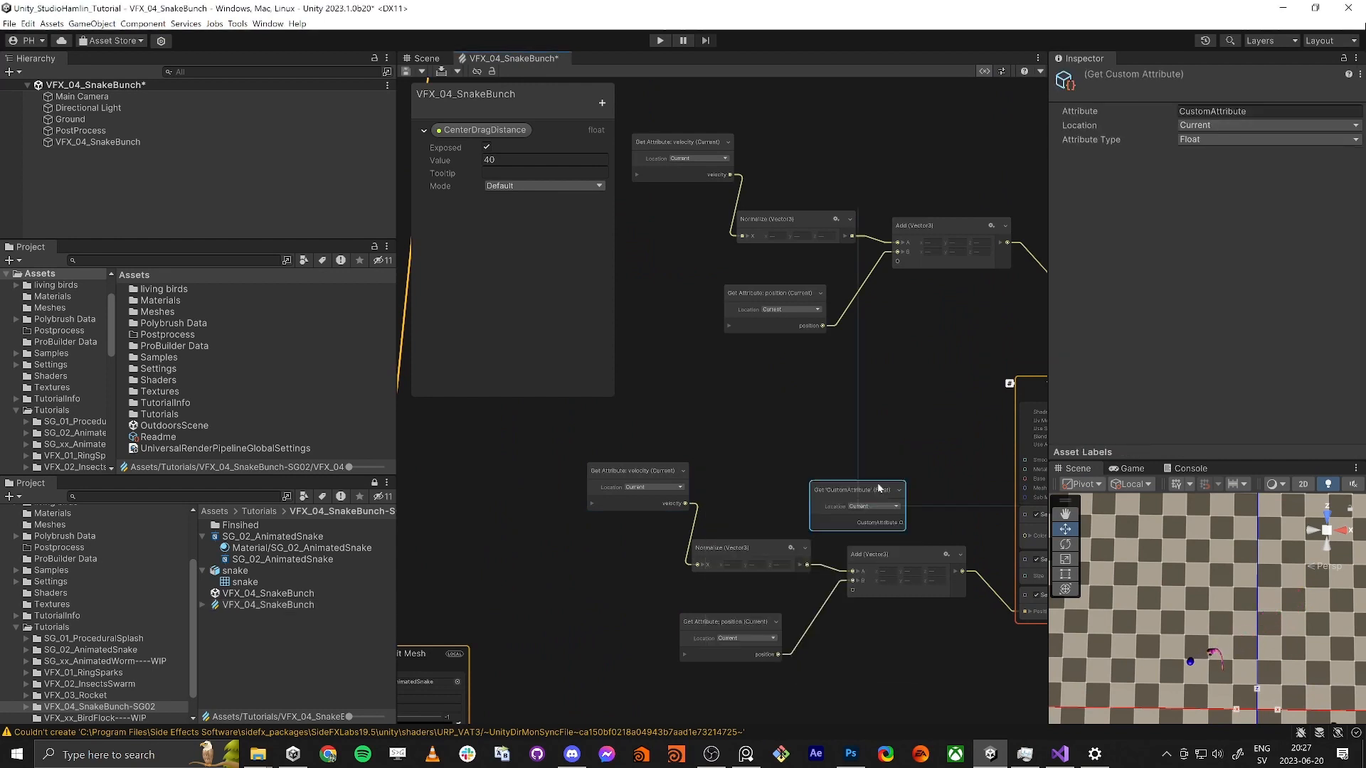
{"action": "left_click_drag", "start_coordinate": [885, 502], "coordinate": [865, 478]}
Step: Set the Get Custom Attribute node's type to Vector 3 and its attribute name to "back"
{"action": "left_click", "coordinate": [1202, 138]}
{"action": "left_click", "coordinate": [1216, 180]}
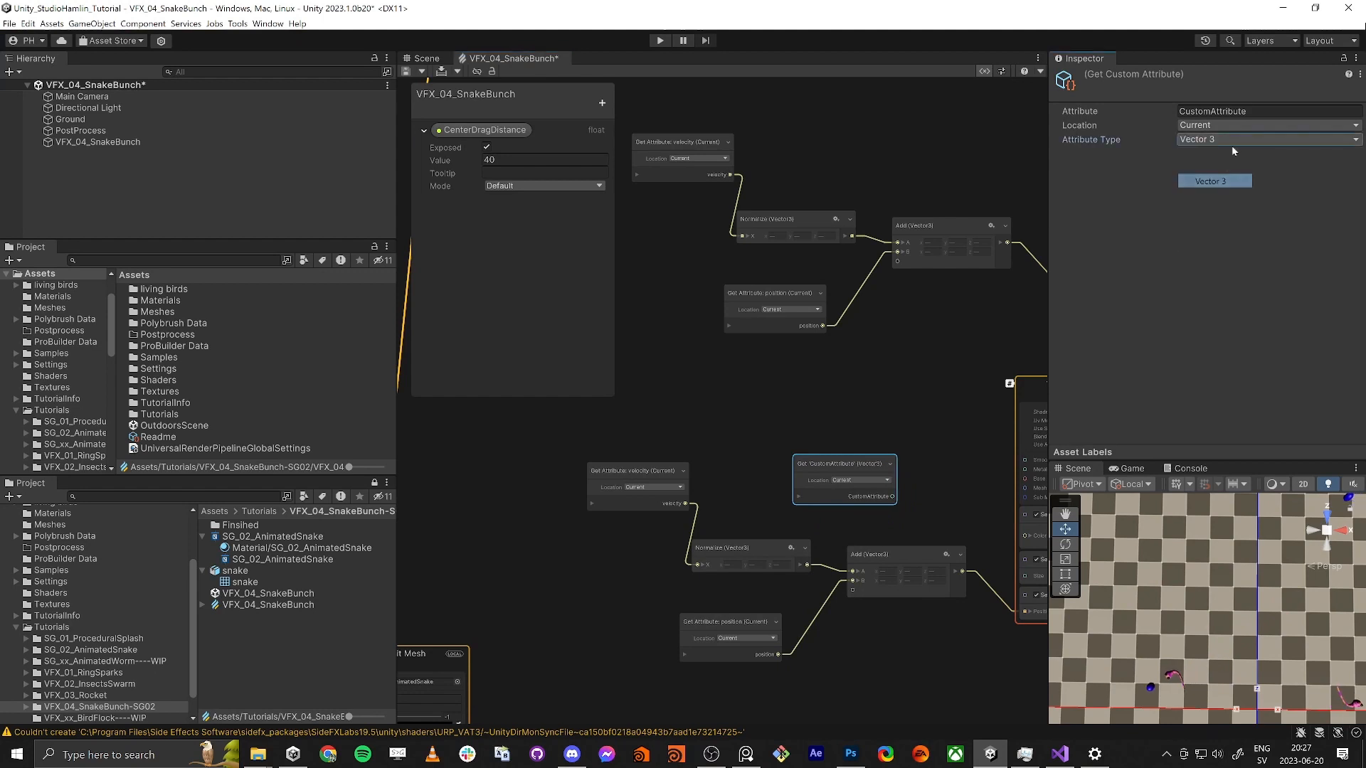
{"action": "left_click", "coordinate": [1209, 111]}
{"action": "type", "text": "back"}
{"action": "key", "text": "Return"}
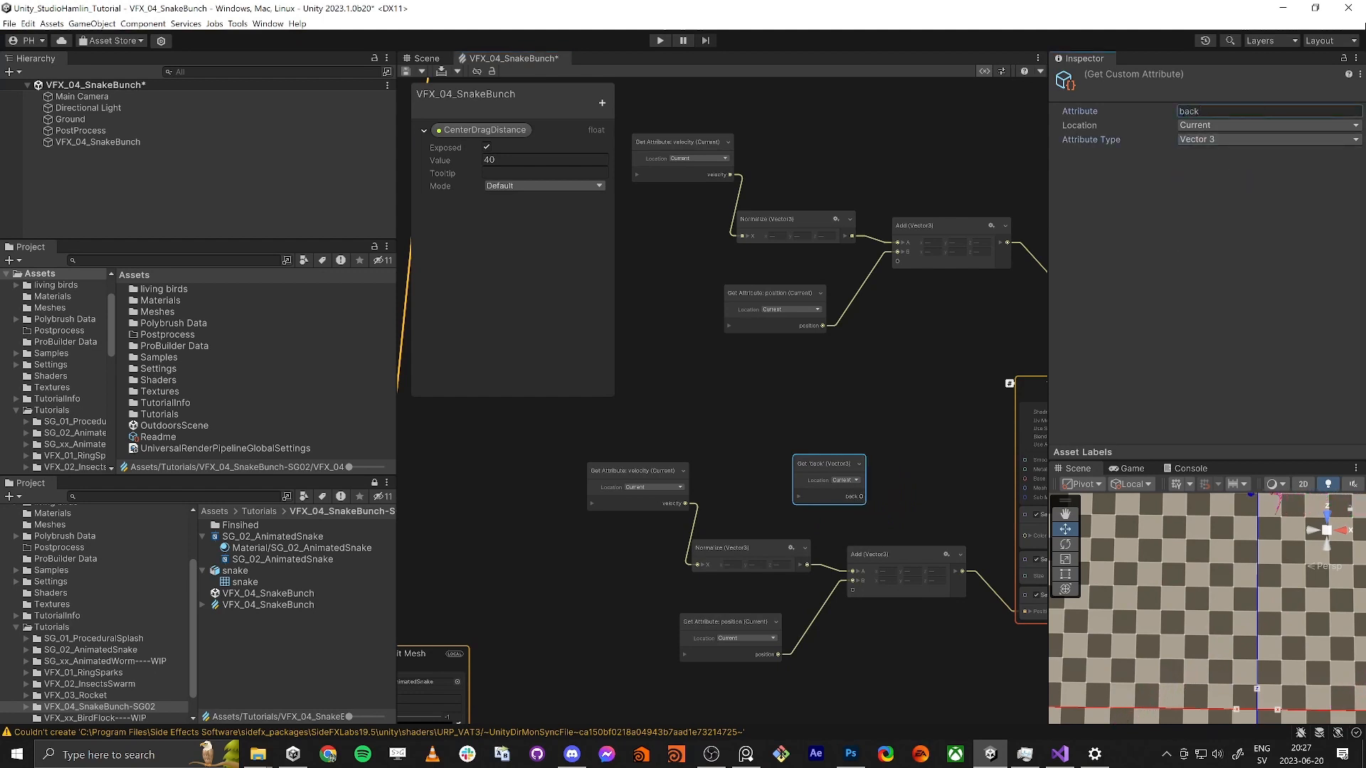
Step: Connect the back attribute to the duplicated Add node's A input, replacing and deleting the copied velocity and Normalize nodes
{"action": "left_click_drag", "start_coordinate": [835, 467], "coordinate": [752, 387]}
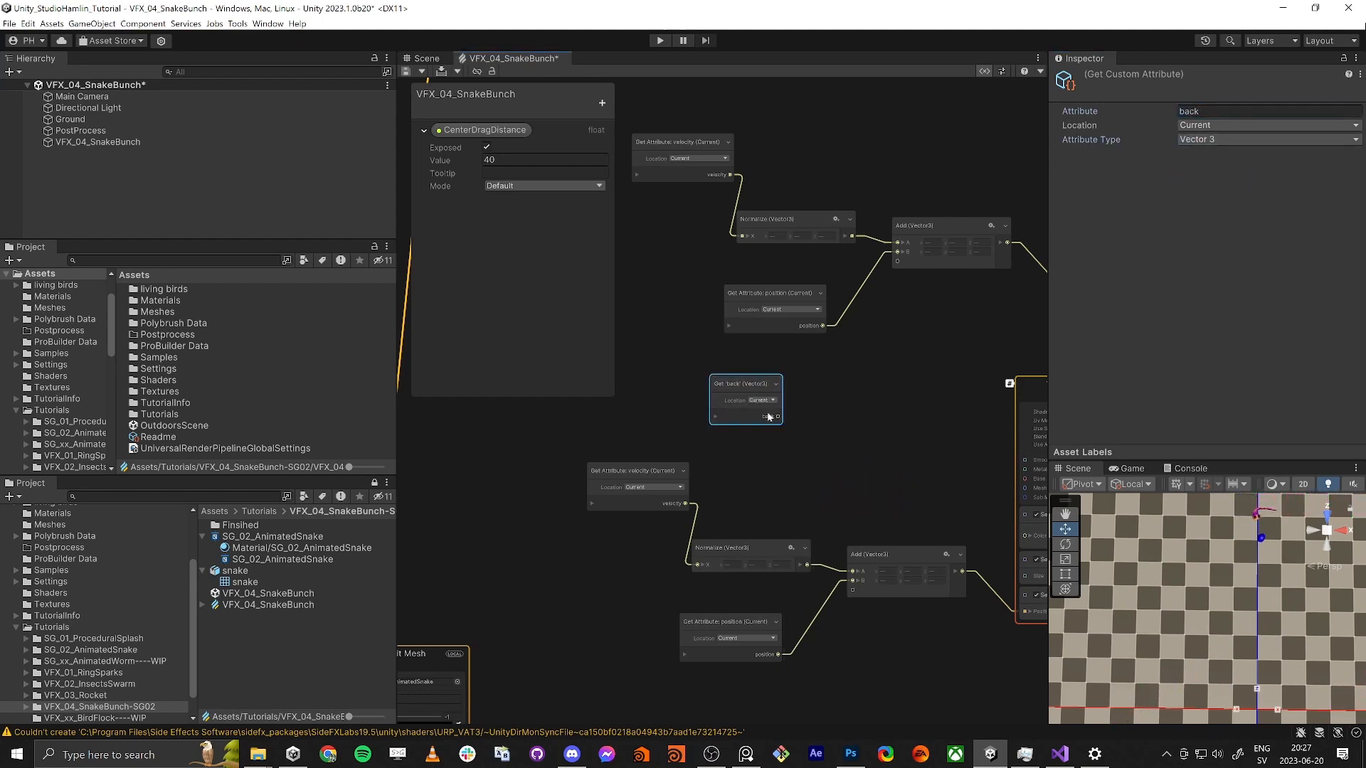
{"action": "left_click", "coordinate": [783, 476]}
{"action": "left_click_drag", "start_coordinate": [852, 571], "coordinate": [781, 418]}
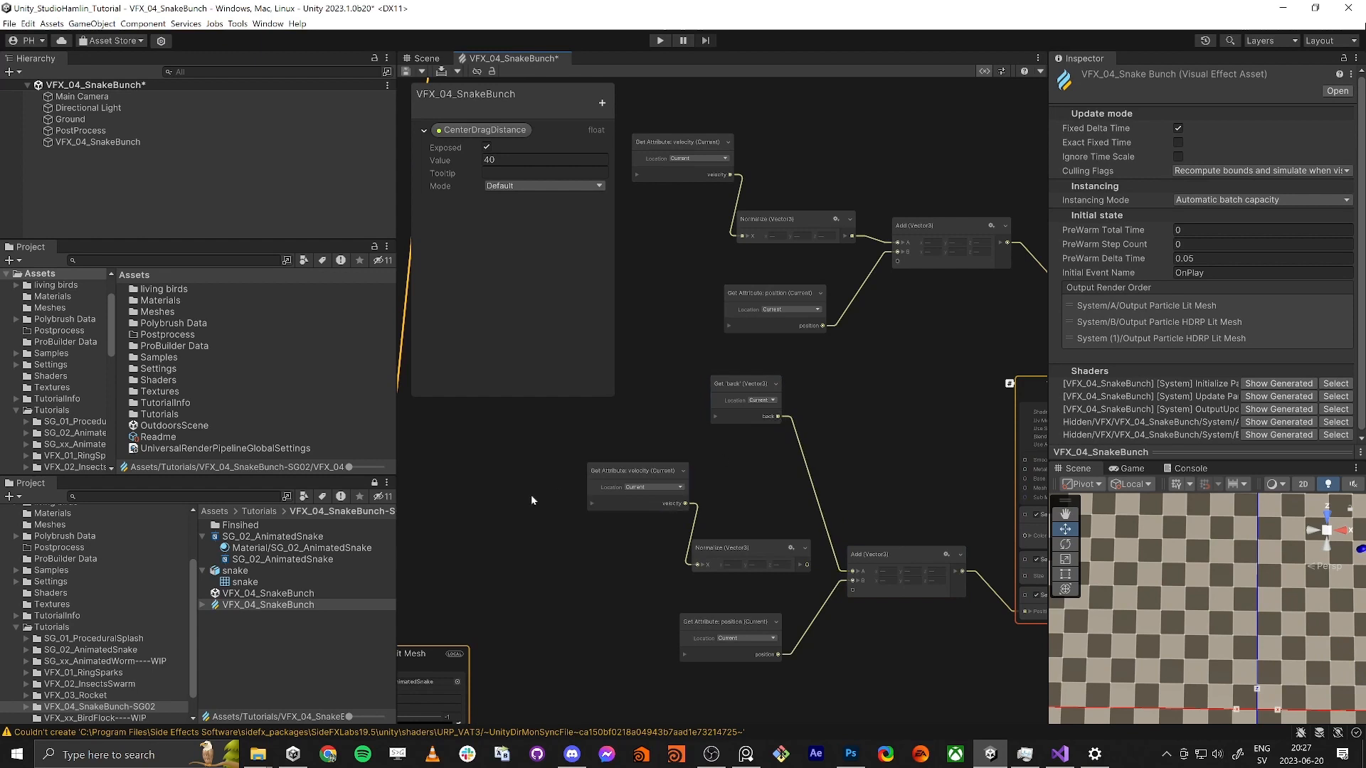
{"action": "left_click_drag", "start_coordinate": [485, 462], "coordinate": [736, 575]}
{"action": "key", "text": "Delete"}
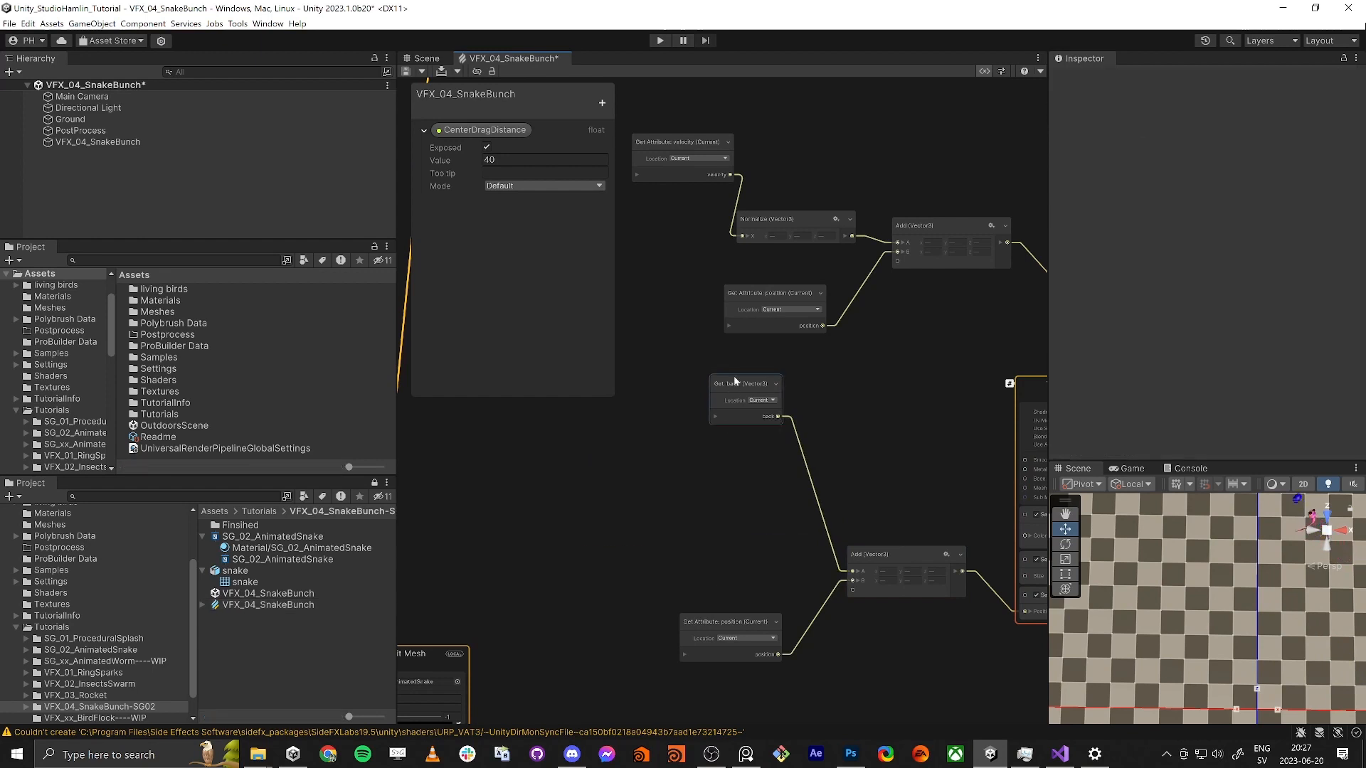
{"action": "left_click_drag", "start_coordinate": [739, 381], "coordinate": [716, 487]}
{"action": "middle_click_drag", "start_coordinate": [736, 620], "coordinate": [680, 571]}
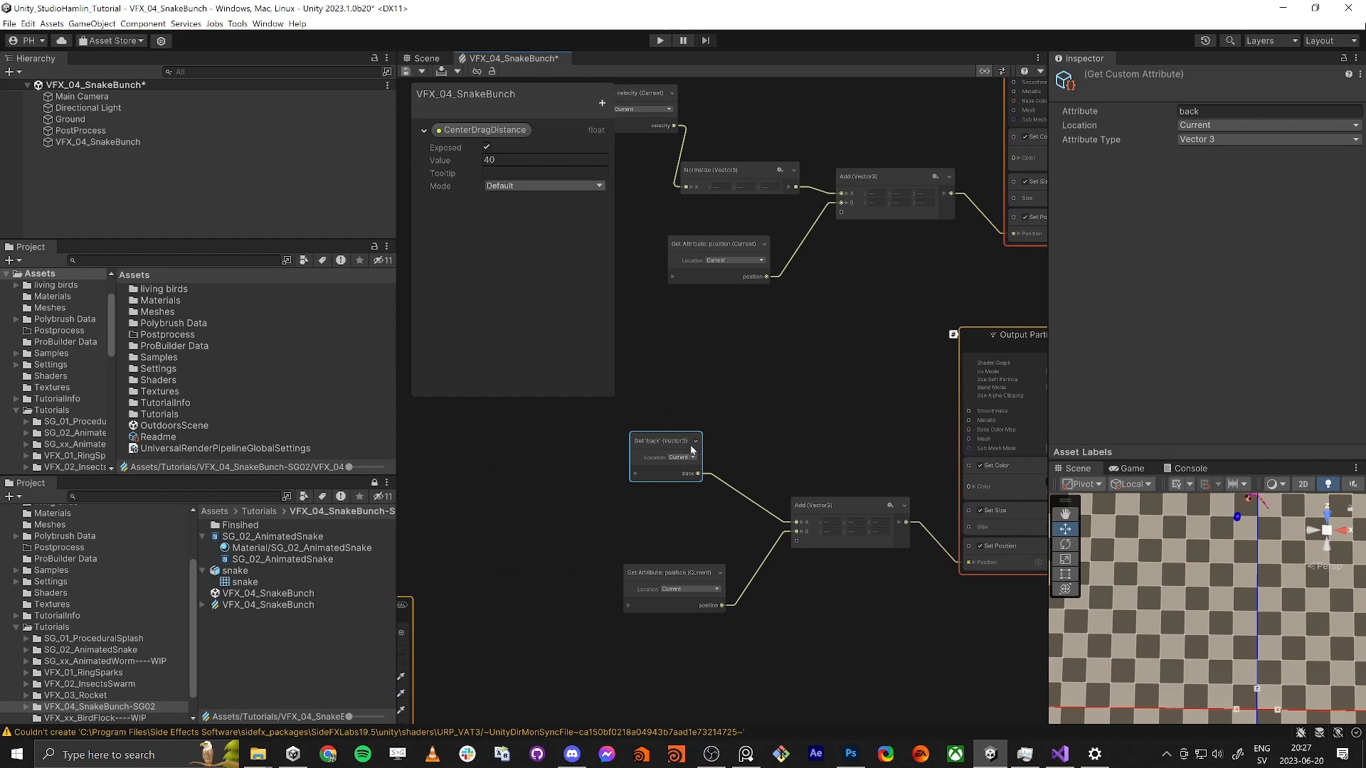
Step: Link the Update Particle context to the duplicated black mesh output and maximize the Scene view
{"action": "scroll", "coordinate": [726, 502], "scroll_direction": "down", "scroll_amount": 5}
{"action": "middle_click_drag", "start_coordinate": [743, 491], "coordinate": [820, 519]}
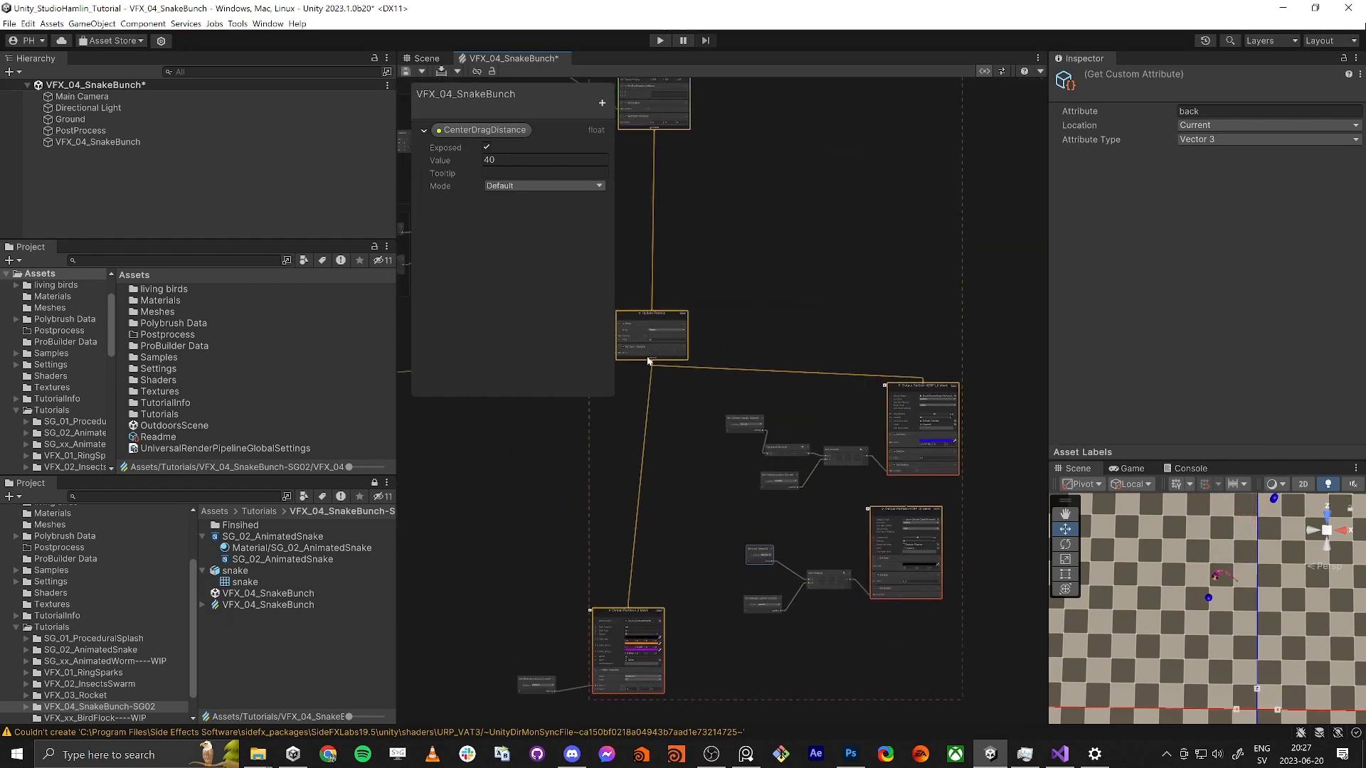
{"action": "left_click_drag", "start_coordinate": [652, 361], "coordinate": [908, 506]}
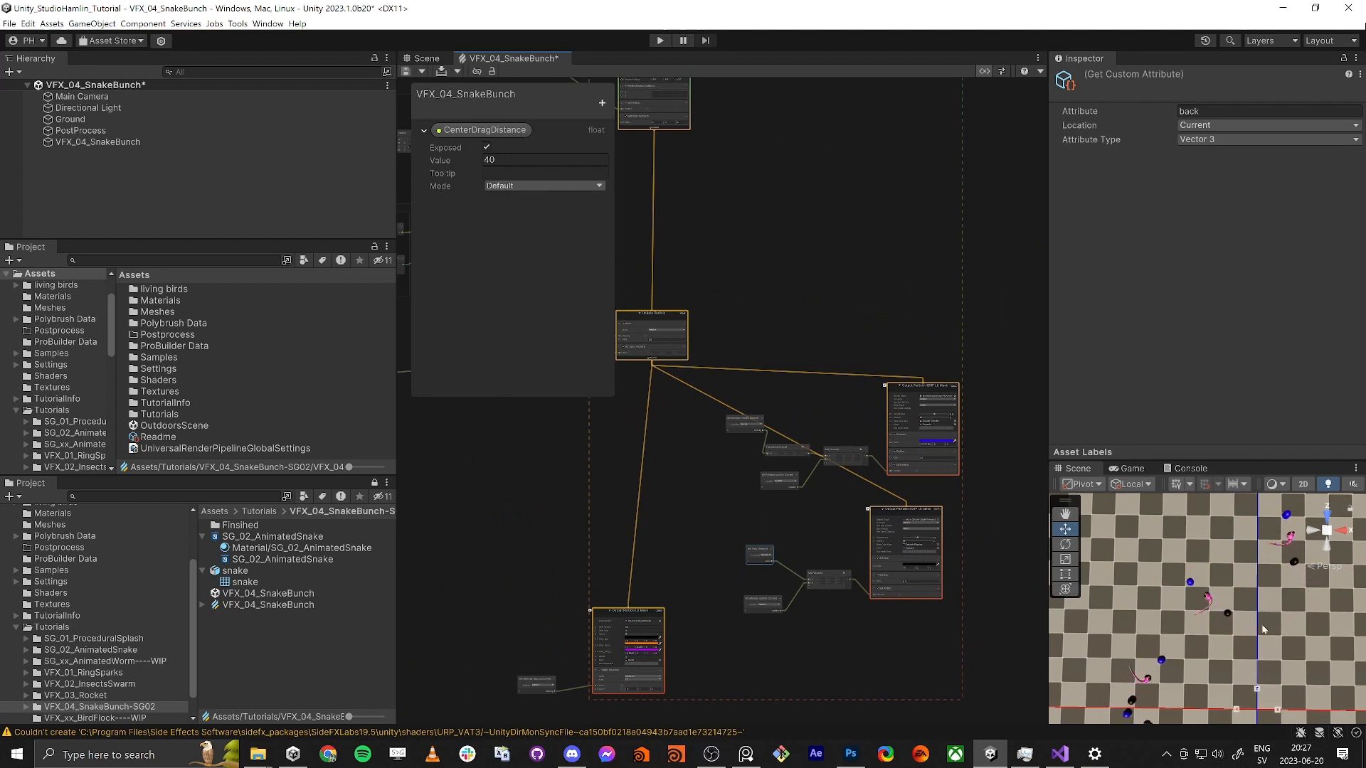
{"action": "key", "text": "shift+space"}
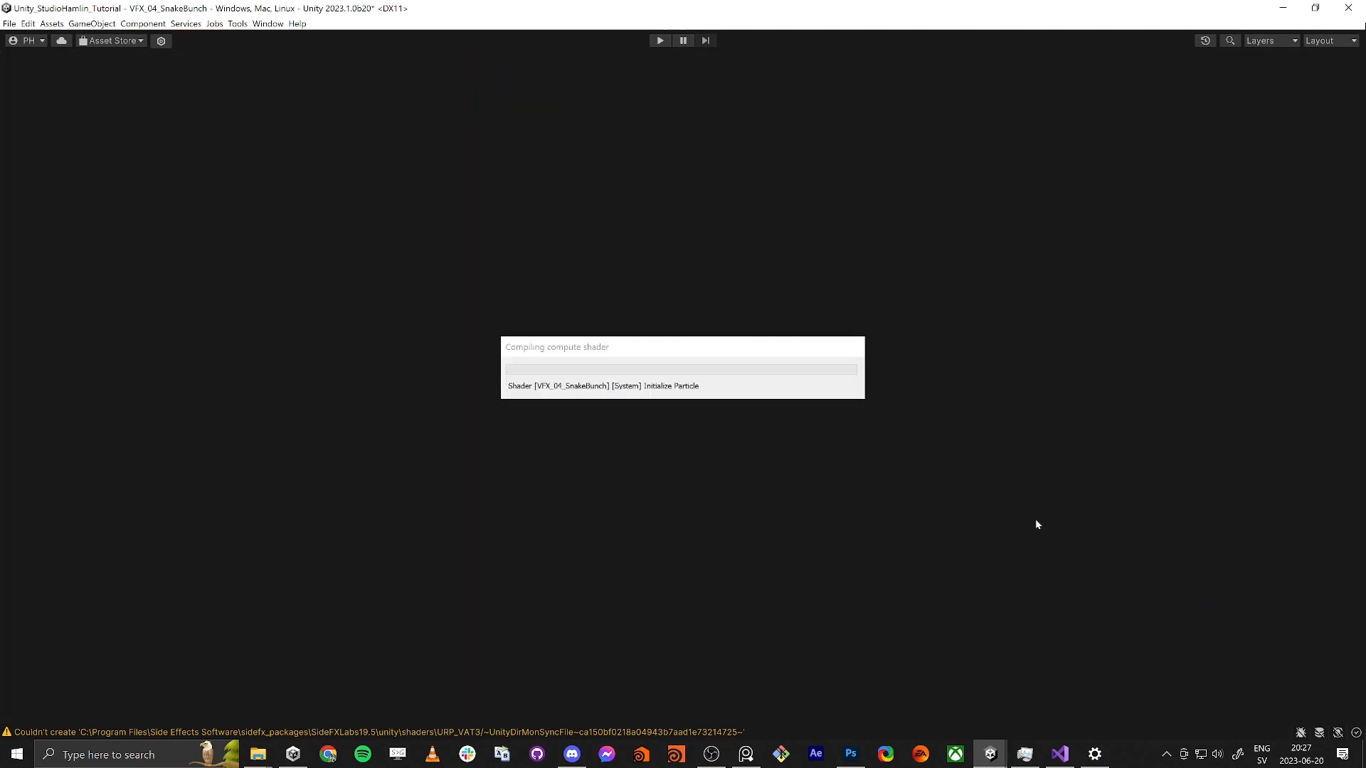
Step: Capture a screen snip of the snakes and their capsules in the maximized Scene view
{"action": "scroll", "coordinate": [752, 345], "scroll_direction": "down", "scroll_amount": 3}
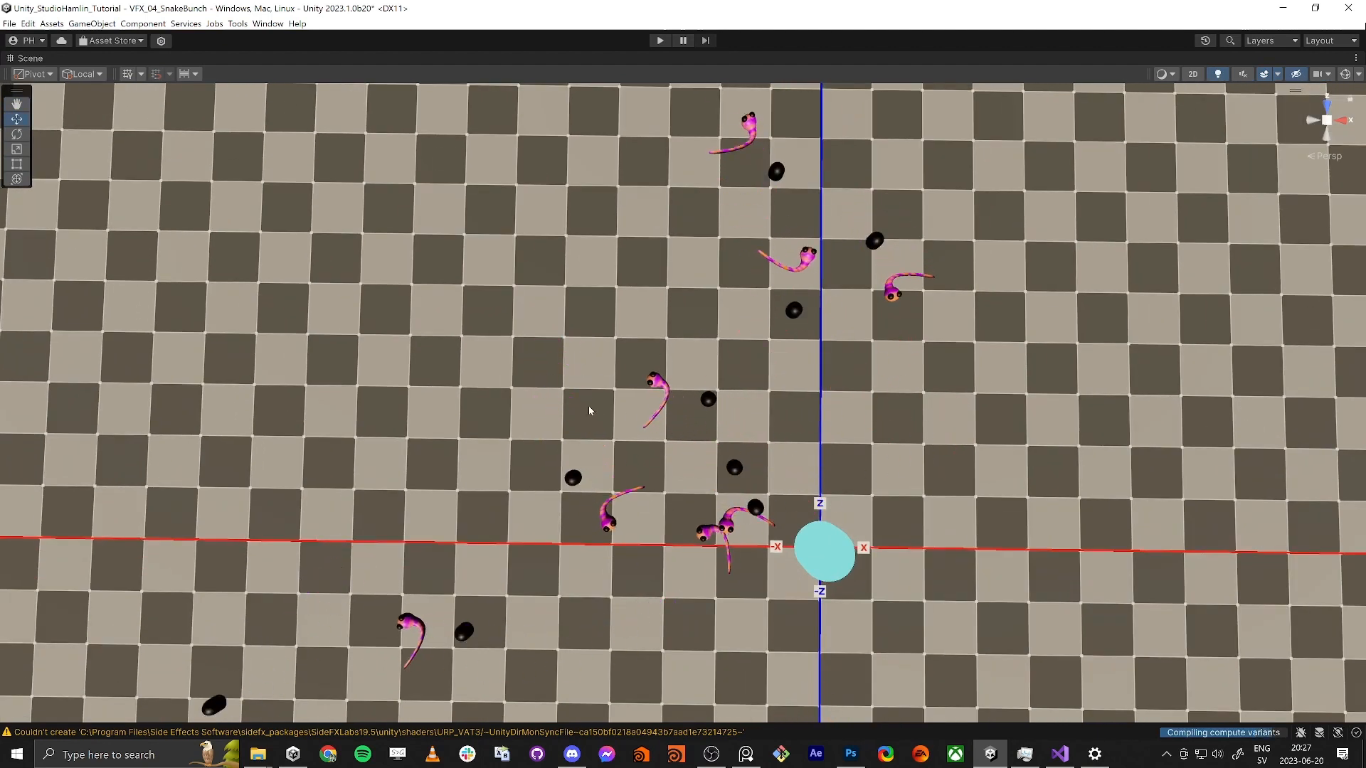
{"action": "key", "text": "shift+super+s"}
{"action": "left_click_drag", "start_coordinate": [325, 195], "coordinate": [1064, 624]}
Step: Switch to Photoshop, create a new 2080 x 1203 px document and paste the snip into it
{"action": "key", "text": "alt+Tab"}
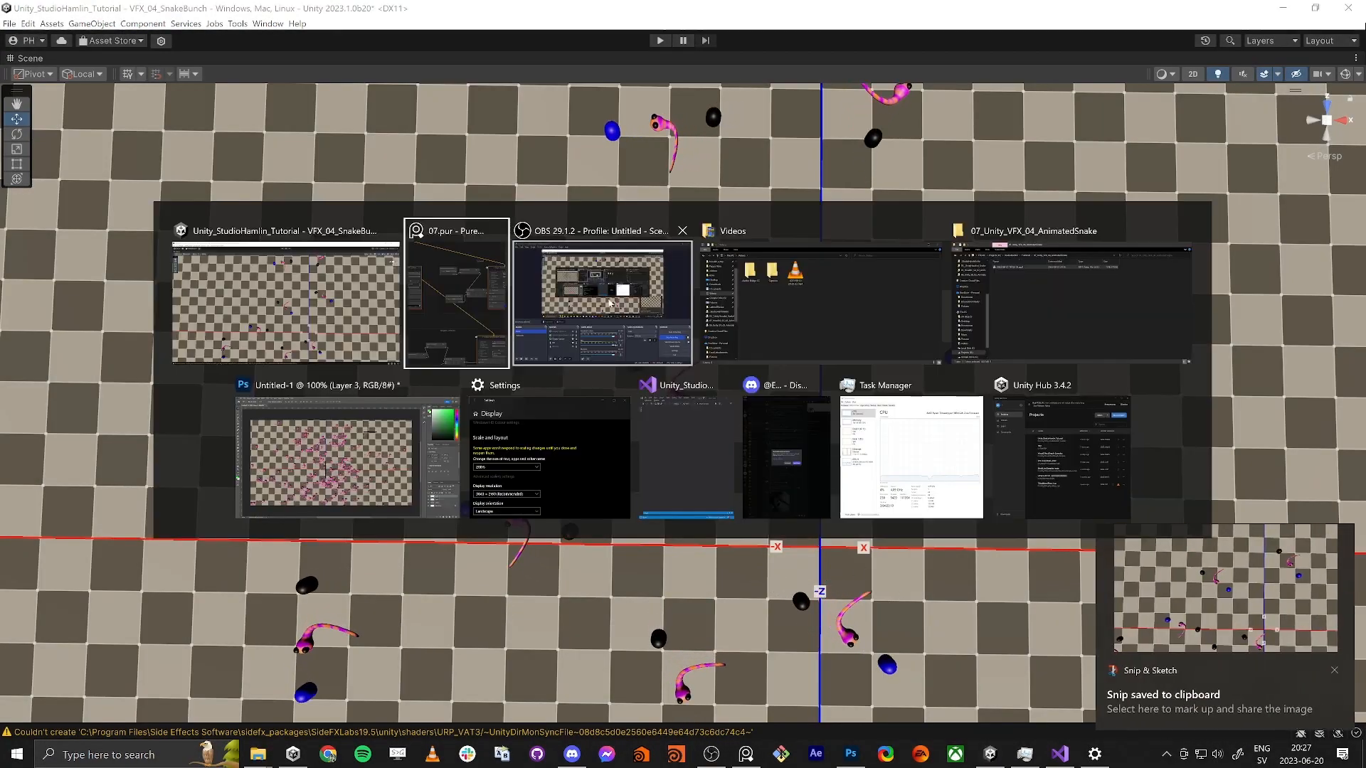
{"action": "left_click", "coordinate": [355, 396]}
{"action": "key", "text": "ctrl+n"}
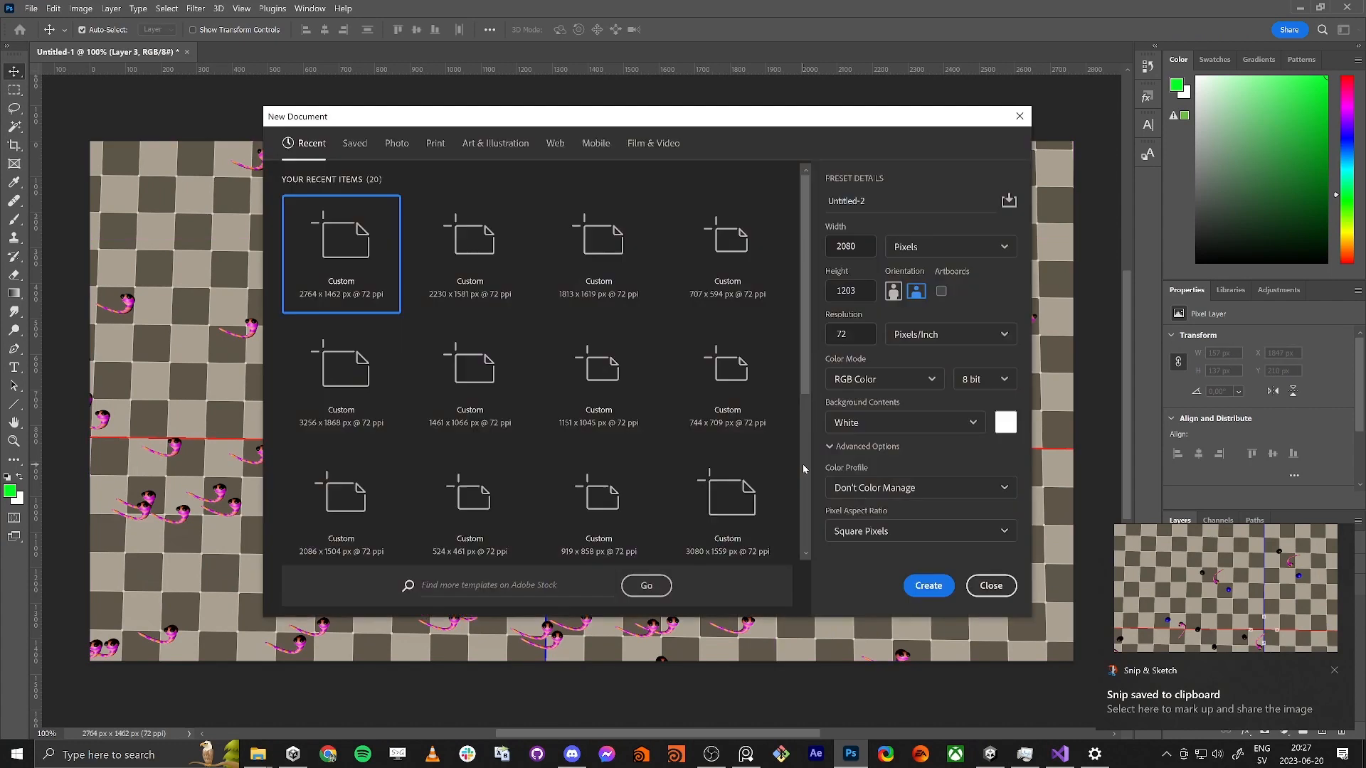
{"action": "key", "text": "Return"}
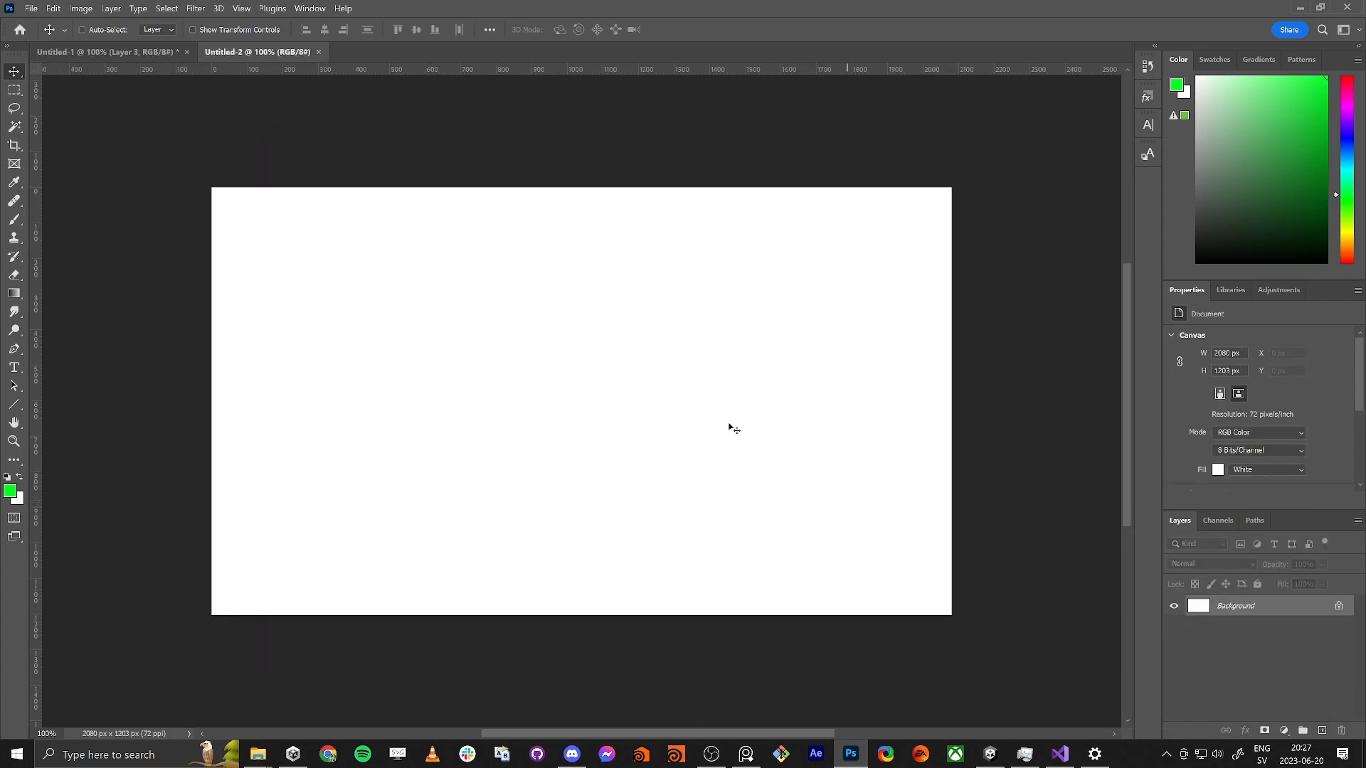
{"action": "key", "text": "ctrl+v"}
{"action": "key", "text": "z"}
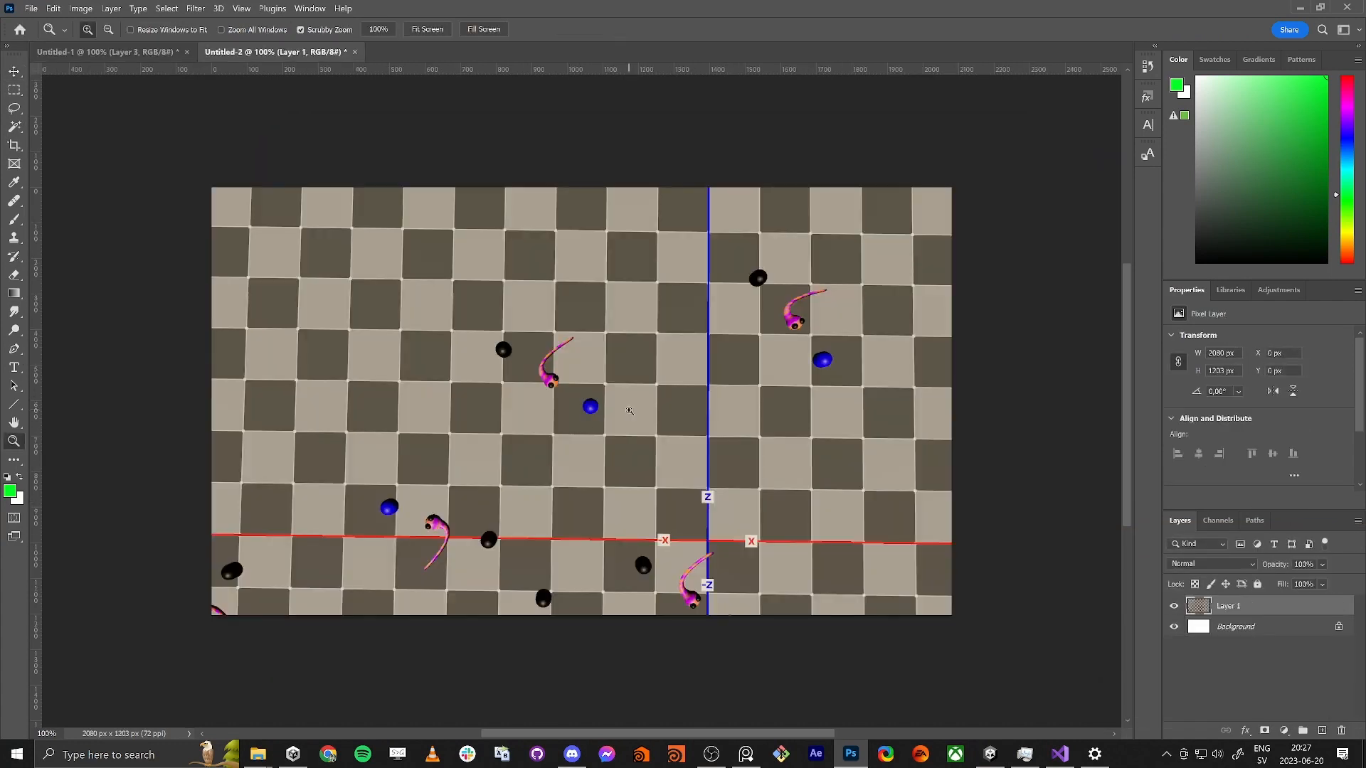
Step: Add a new layer and brush a green curved path through the snake near the middle of the image
{"action": "key", "text": "b"}
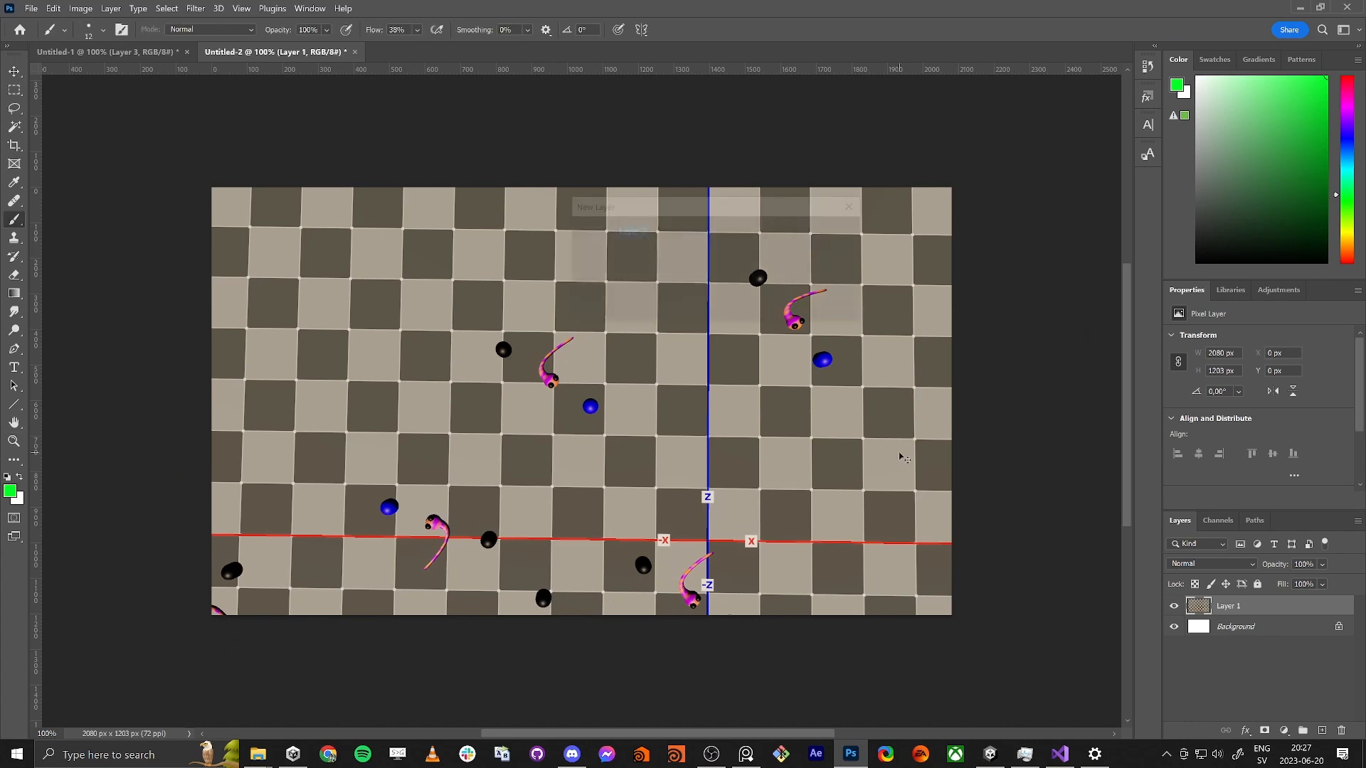
{"action": "key", "text": "ctrl+shift+alt+n"}
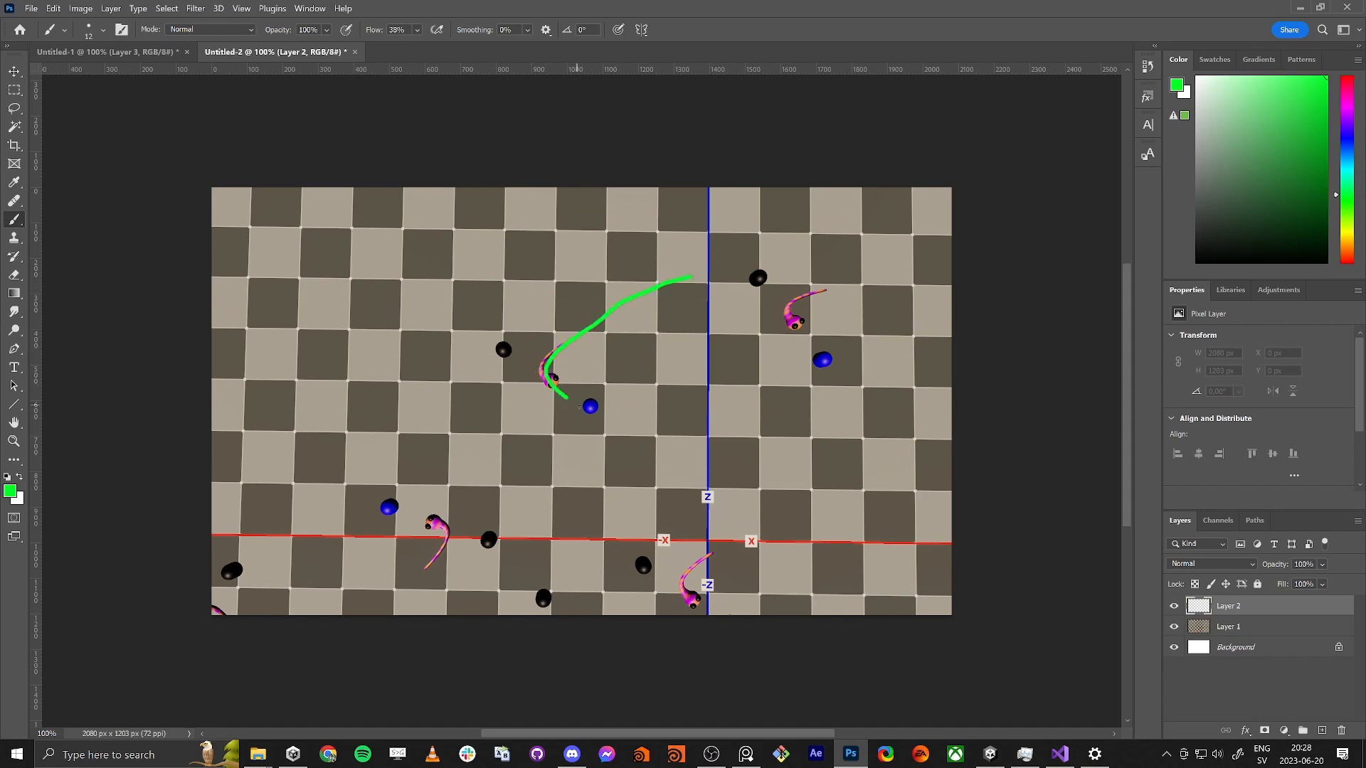
{"action": "left_click_drag", "start_coordinate": [579, 407], "coordinate": [720, 447]}
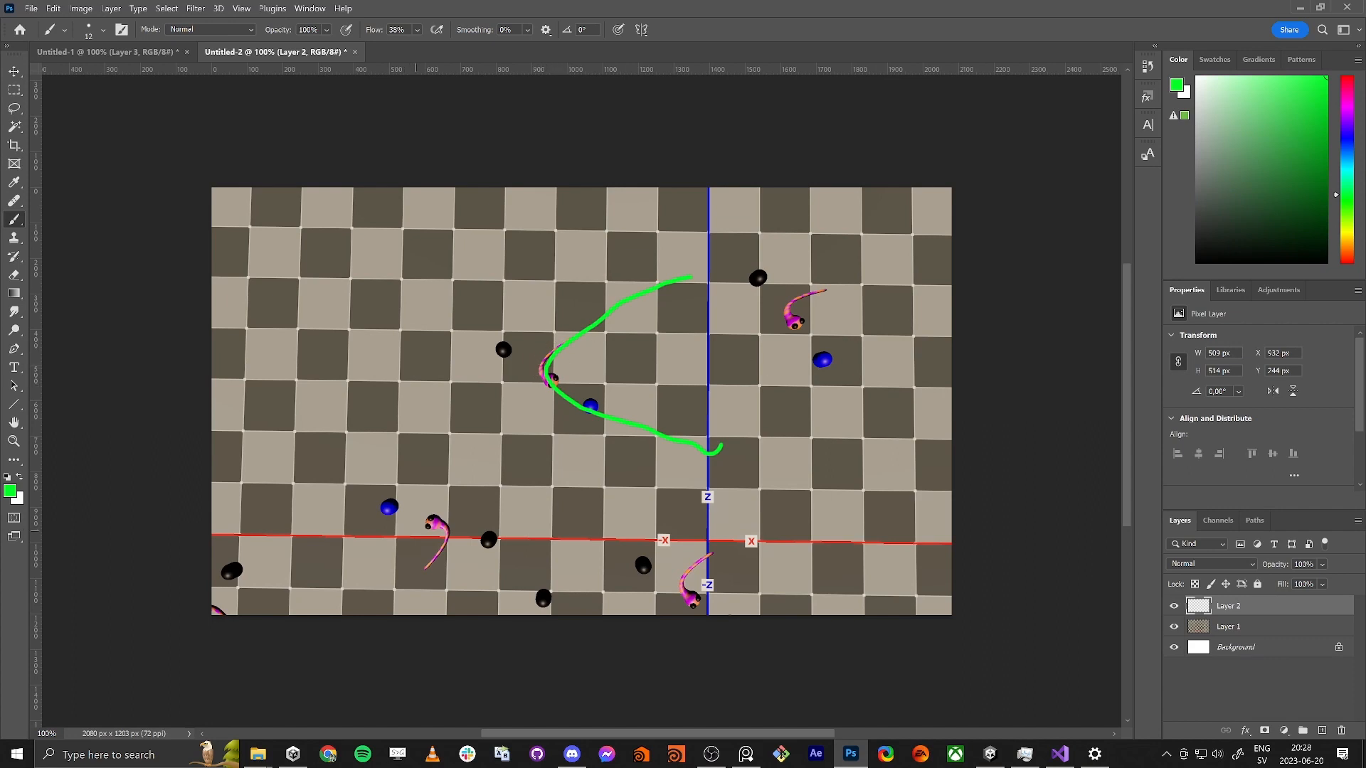
{"action": "left_click", "coordinate": [260, 458], "text": "shift"}
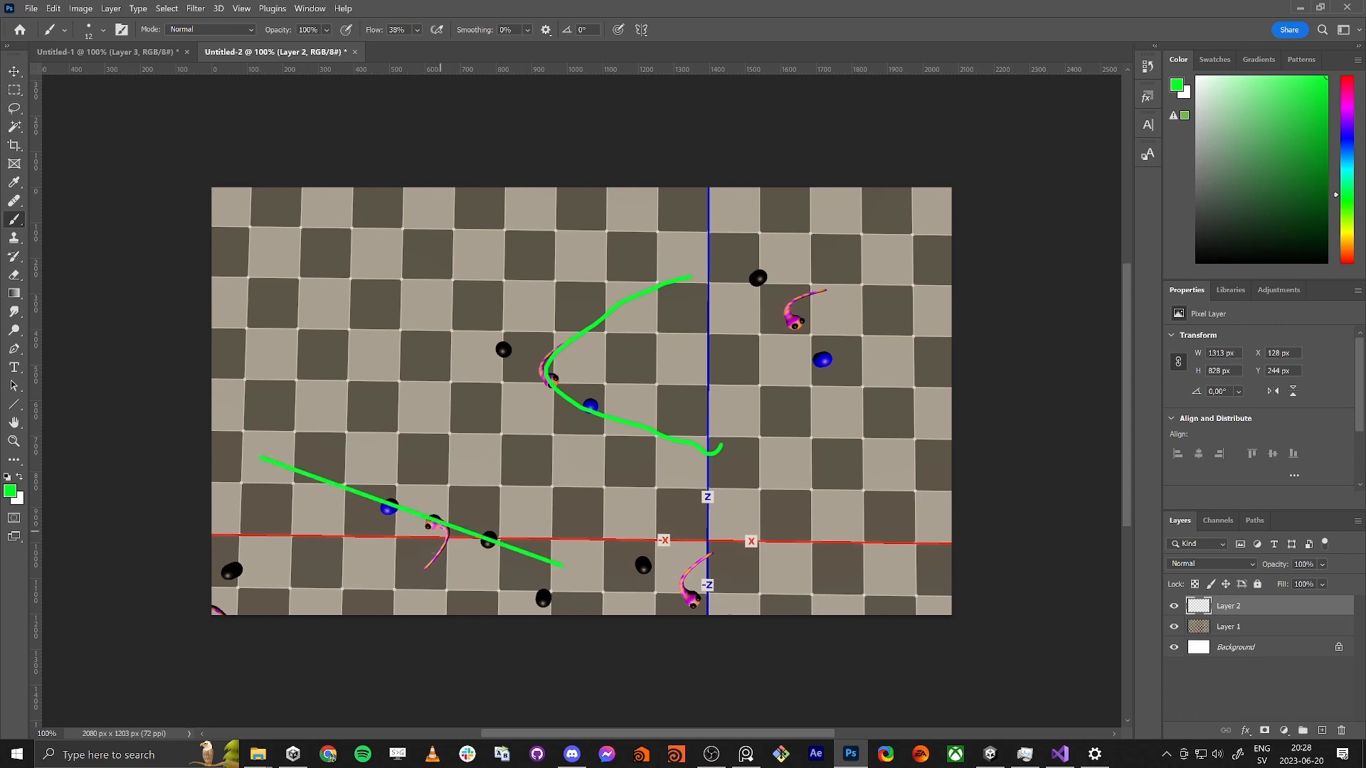
{"action": "left_click", "coordinate": [404, 600], "text": "shift"}
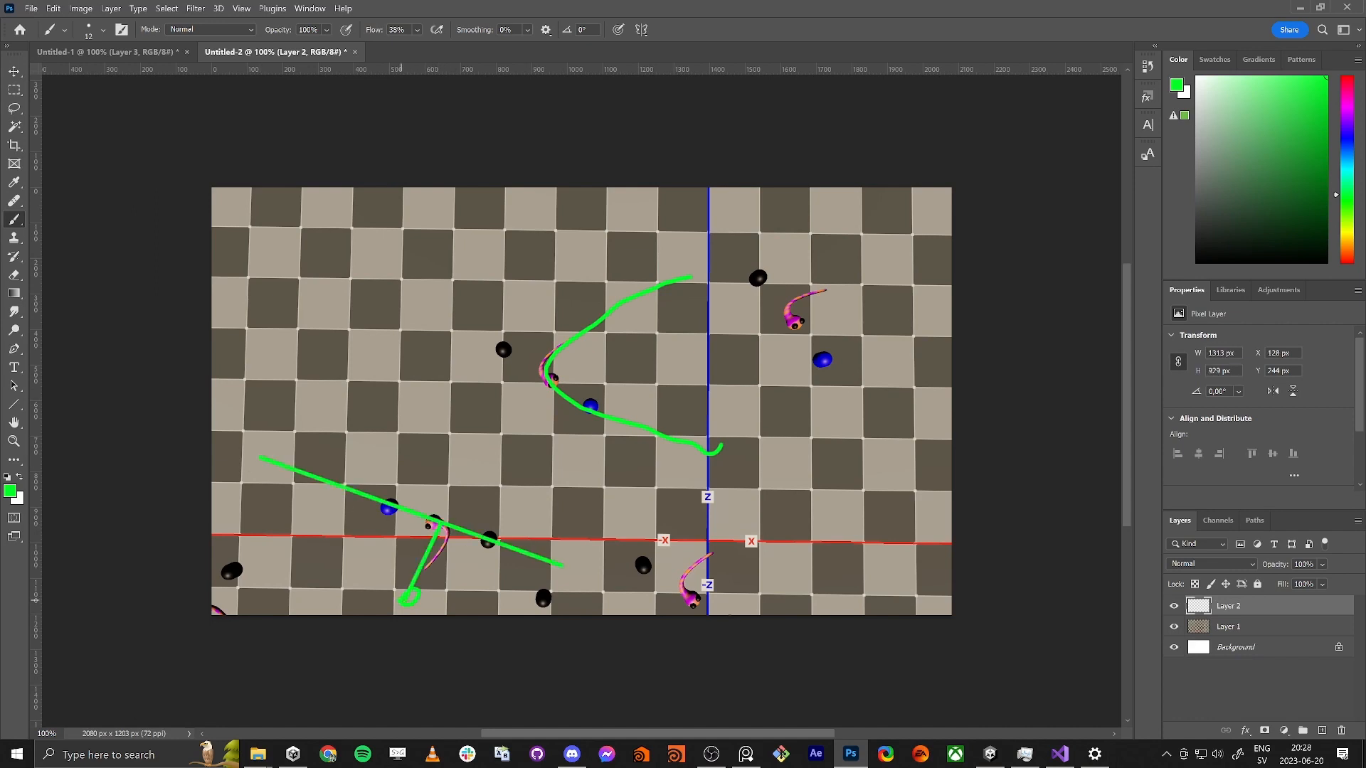
{"action": "left_click_drag", "start_coordinate": [391, 593], "coordinate": [446, 561]}
{"action": "key", "text": "ctrl+z"}
{"action": "key", "text": "ctrl+z"}
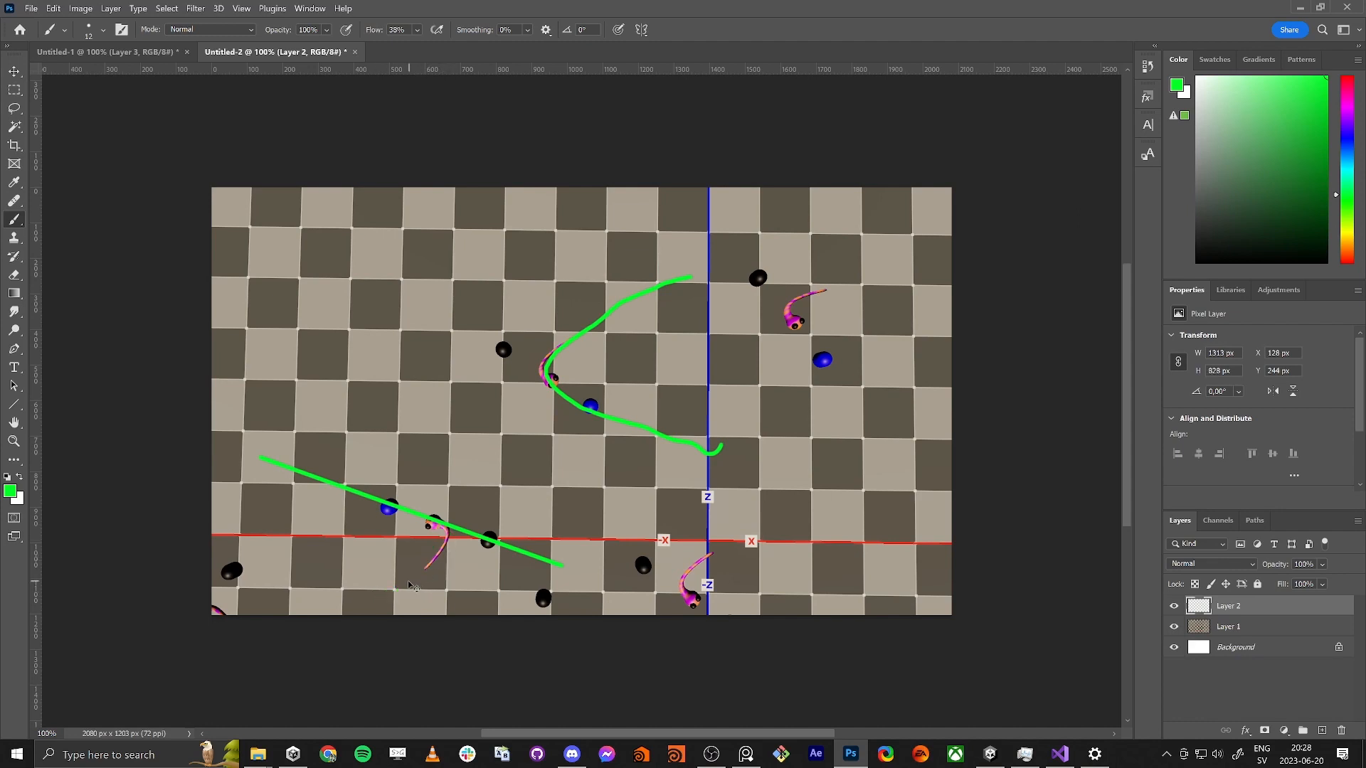
{"action": "key", "text": "ctrl+z"}
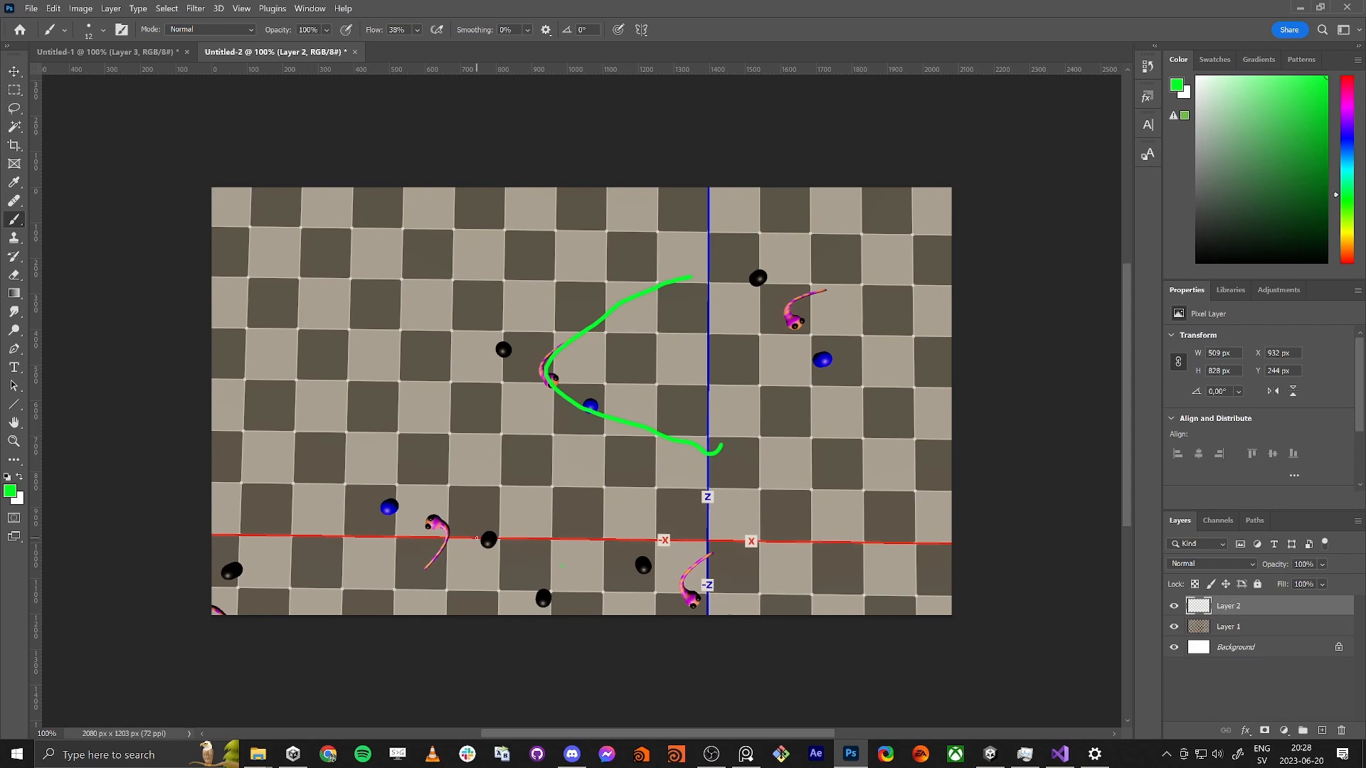
Step: Brush a curved green arrow and a straight green line through the lower-left snake, and circle its trailing capsule in black
{"action": "mouse_move", "coordinate": [526, 453]}
{"action": "left_mouse_down"}
{"action": "mouse_move", "coordinate": [487, 497]}
{"action": "mouse_move", "coordinate": [378, 514]}
{"action": "mouse_move", "coordinate": [322, 444]}
{"action": "left_mouse_up"}
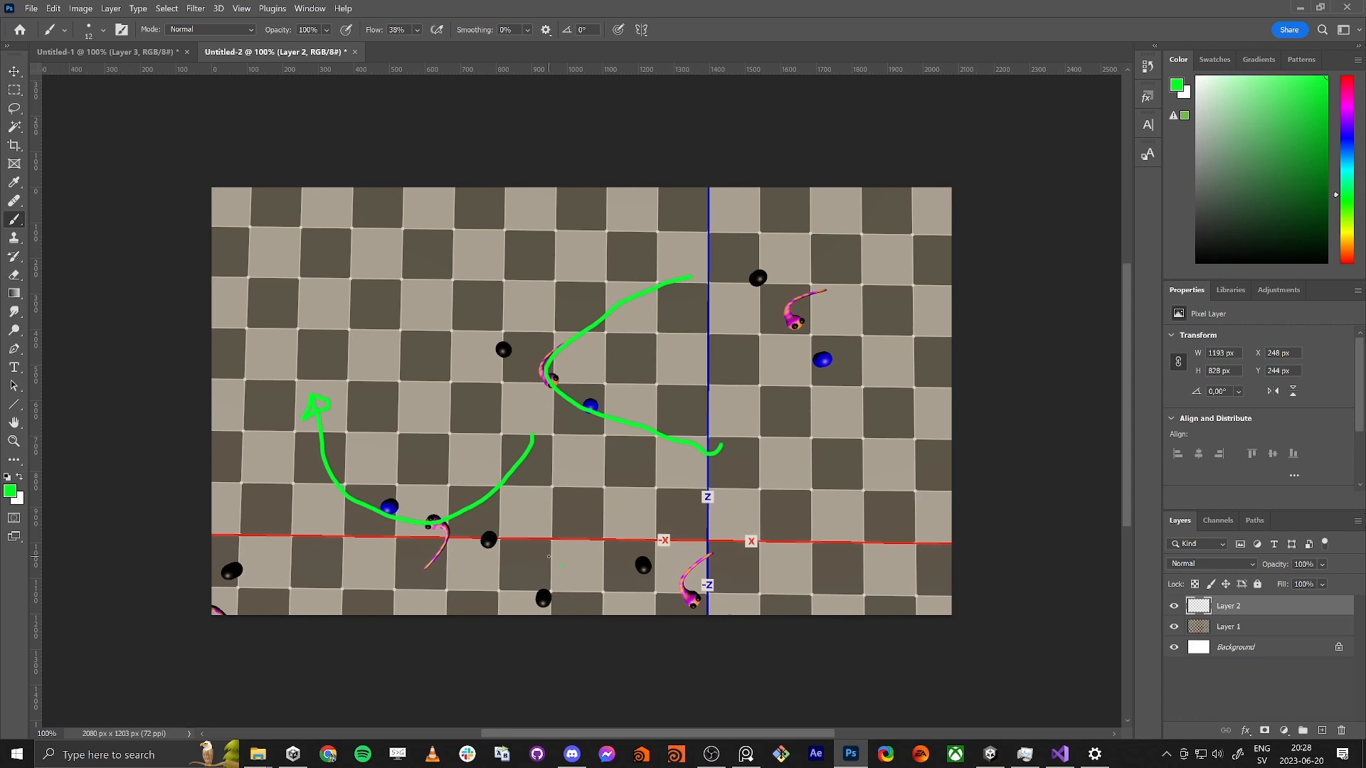
{"action": "left_click_drag", "start_coordinate": [288, 485], "coordinate": [550, 556]}
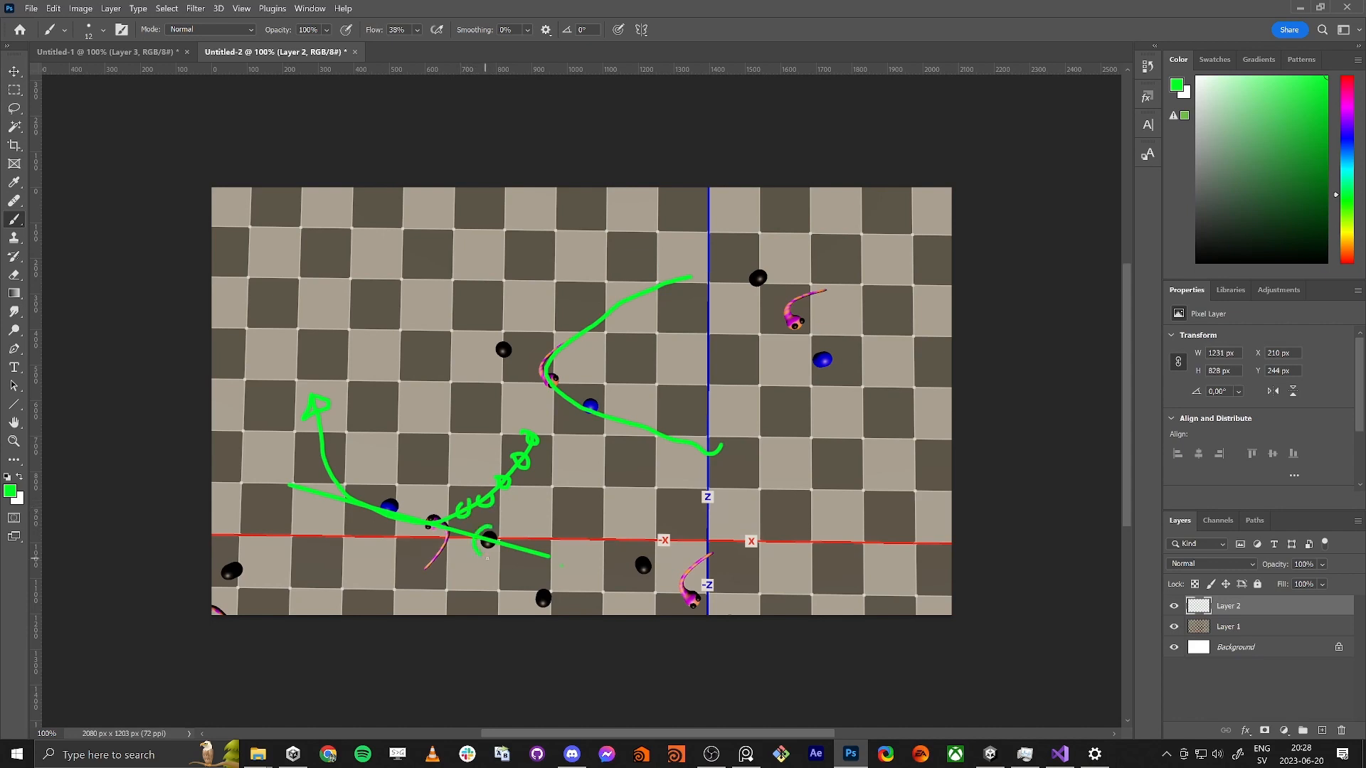
{"action": "key", "text": "ctrl+z"}
{"action": "key", "text": "d"}
{"action": "left_click_drag", "start_coordinate": [482, 533], "coordinate": [504, 533]}
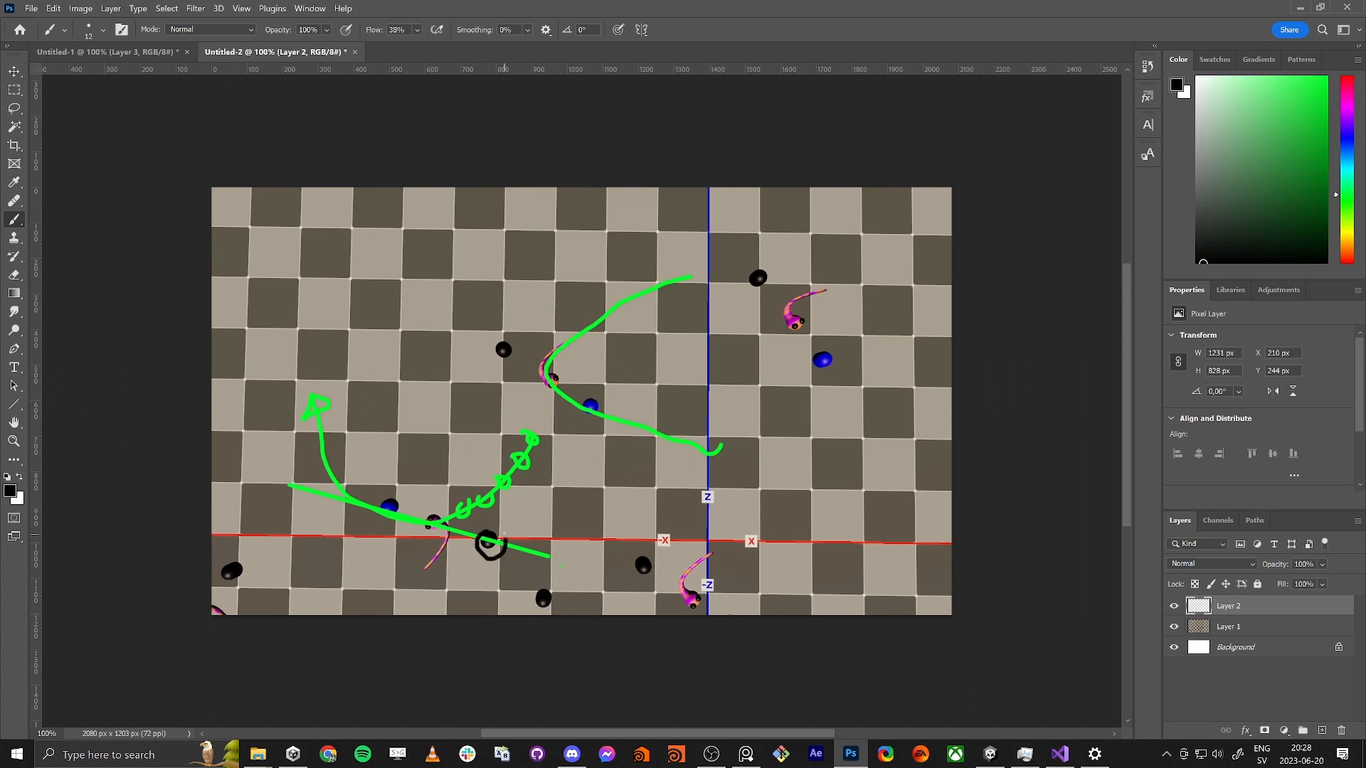
Step: Set the brush colour to magenta and draw an arrow from the upper-right snake's head along its tail direction
{"action": "left_click_drag", "start_coordinate": [1347, 131], "coordinate": [1347, 106]}
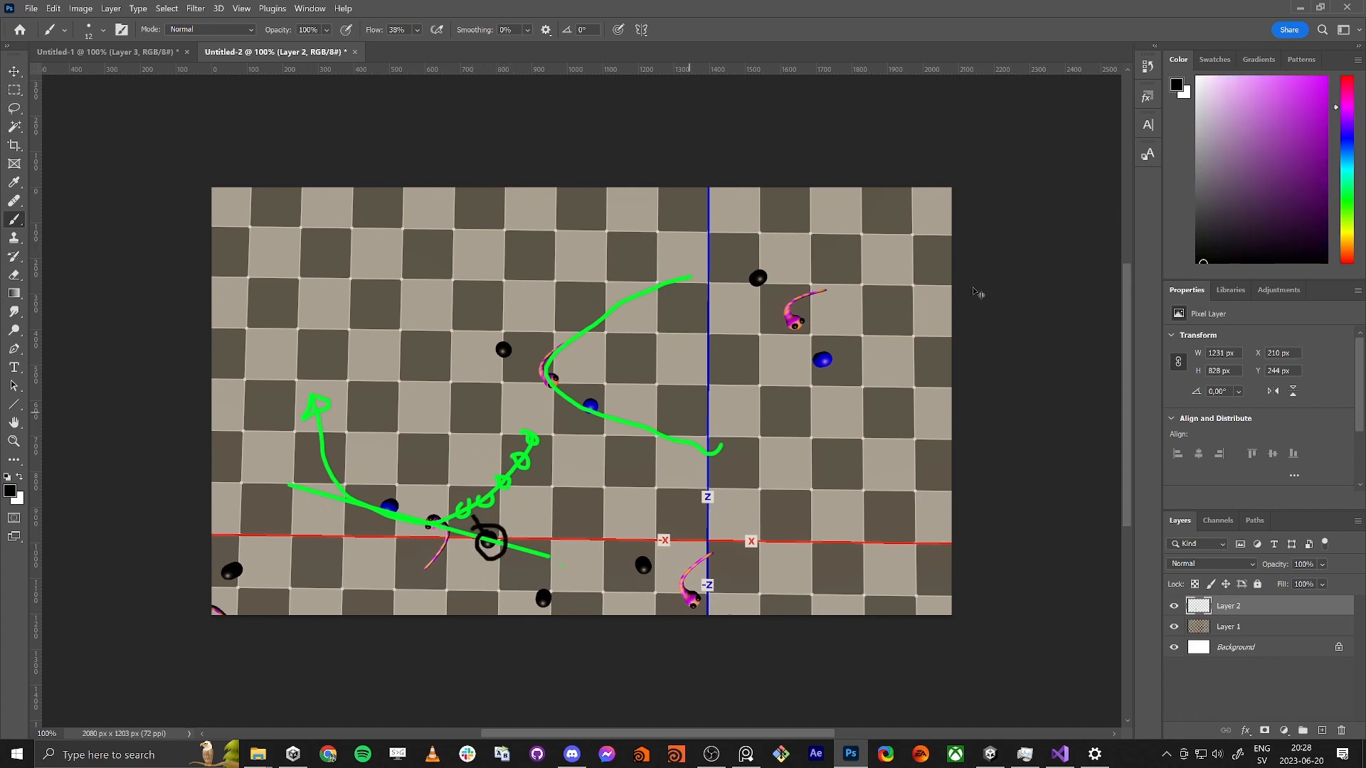
{"action": "left_click", "coordinate": [1325, 79]}
{"action": "left_click_drag", "start_coordinate": [797, 324], "coordinate": [877, 266]}
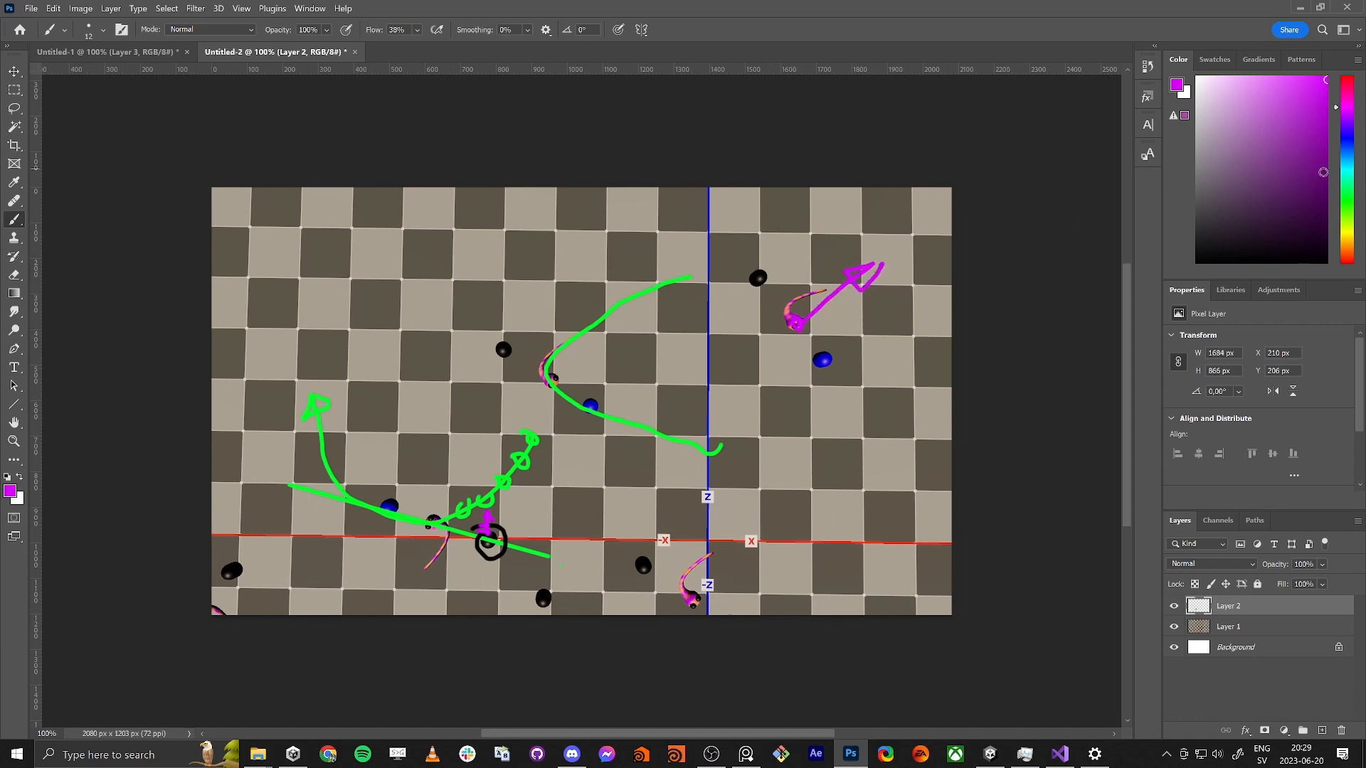
Step: Draw black arrows from the upper-right snake through its two capsules, and mark a magenta circle on the magenta arrow
{"action": "left_click", "coordinate": [1347, 197]}
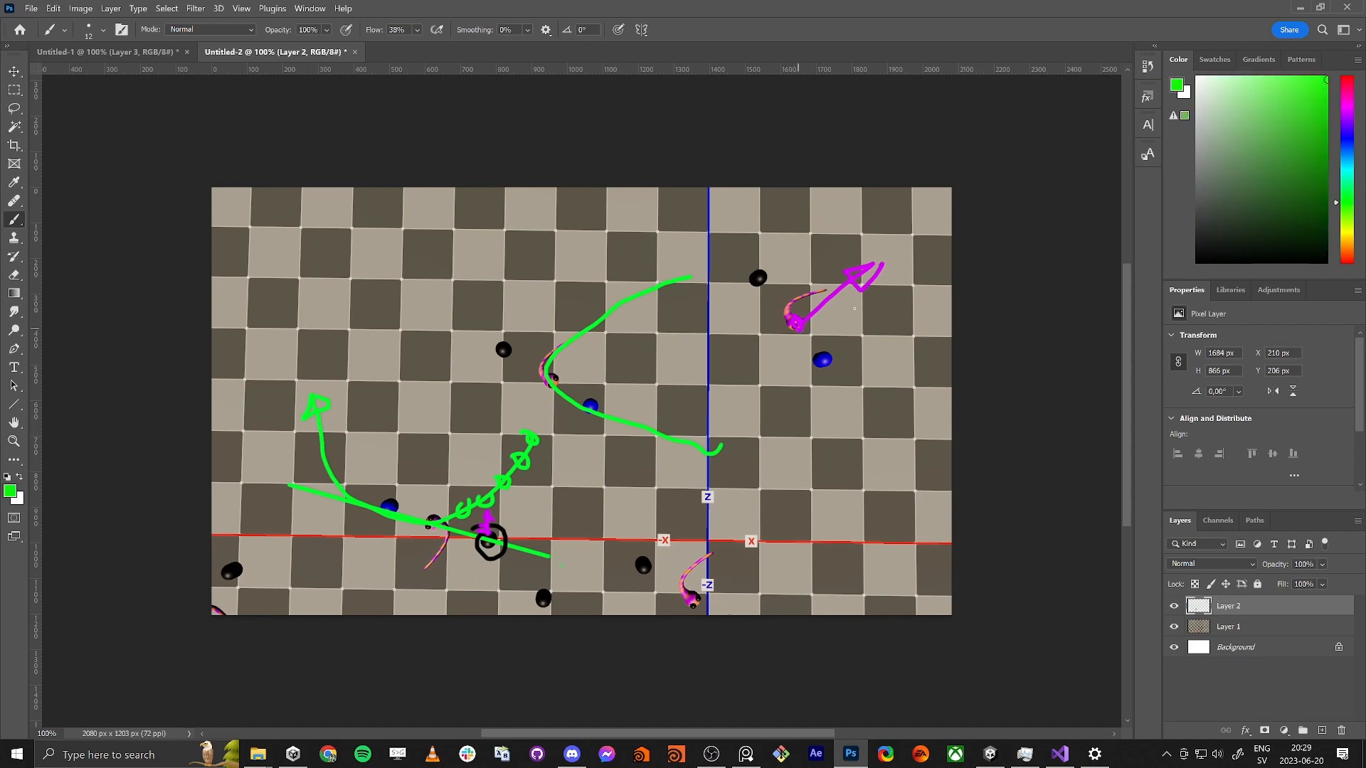
{"action": "left_click", "coordinate": [1226, 251]}
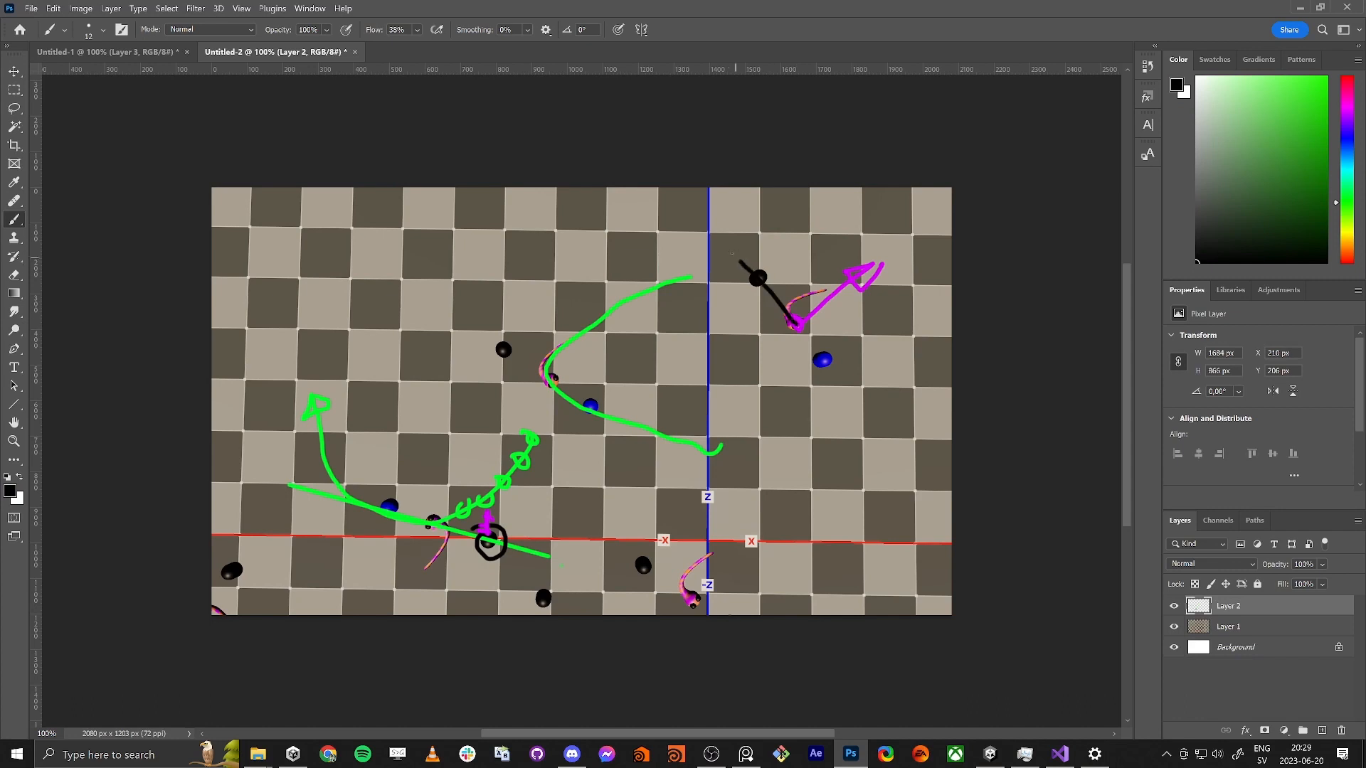
{"action": "left_click", "coordinate": [1351, 135]}
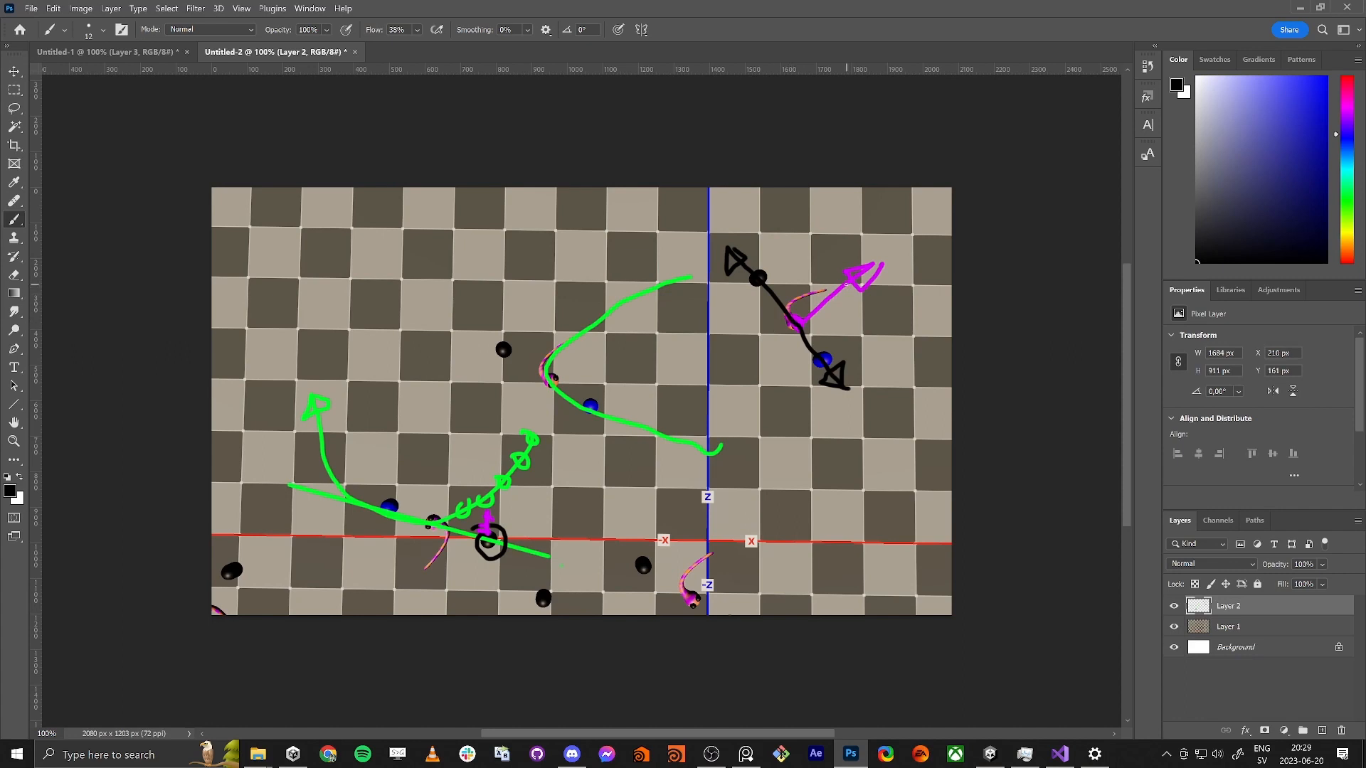
{"action": "left_click", "coordinate": [1347, 108]}
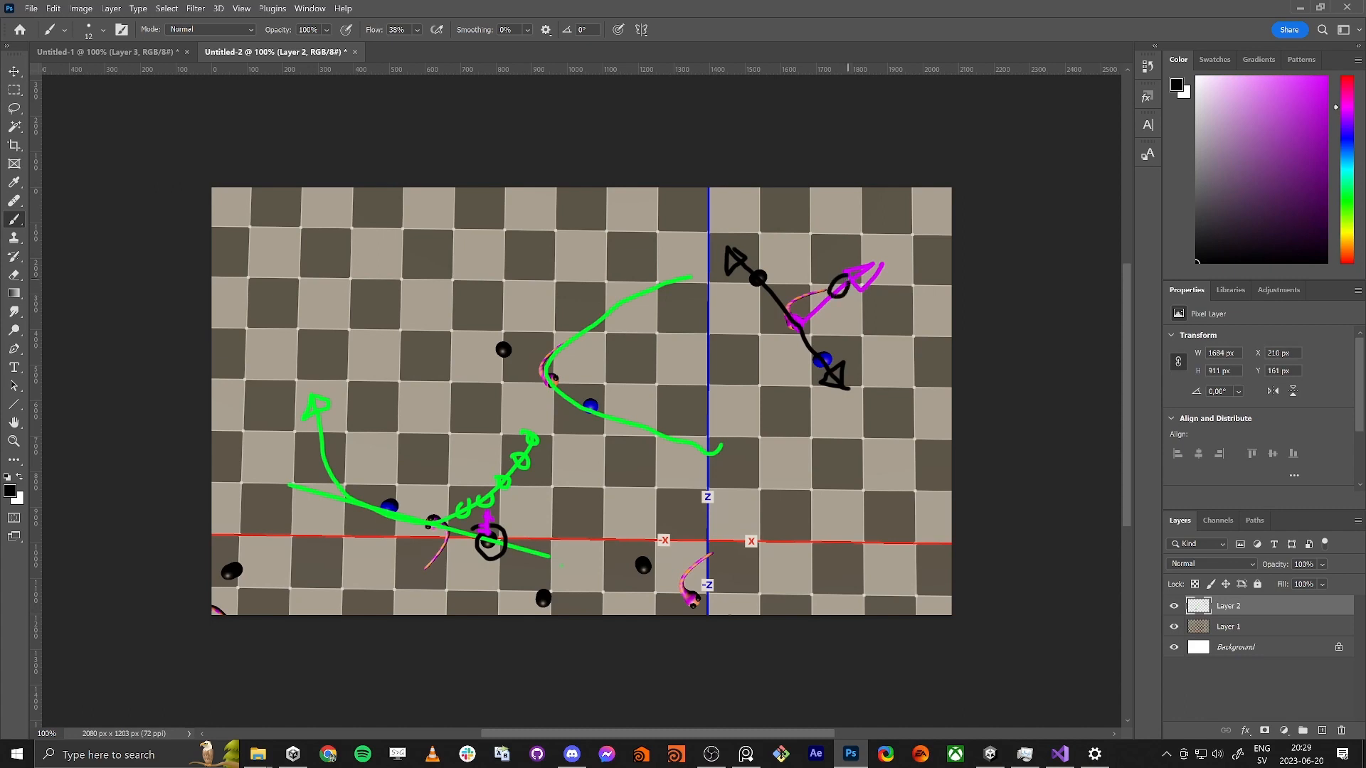
{"action": "left_click", "coordinate": [858, 279], "text": "alt"}
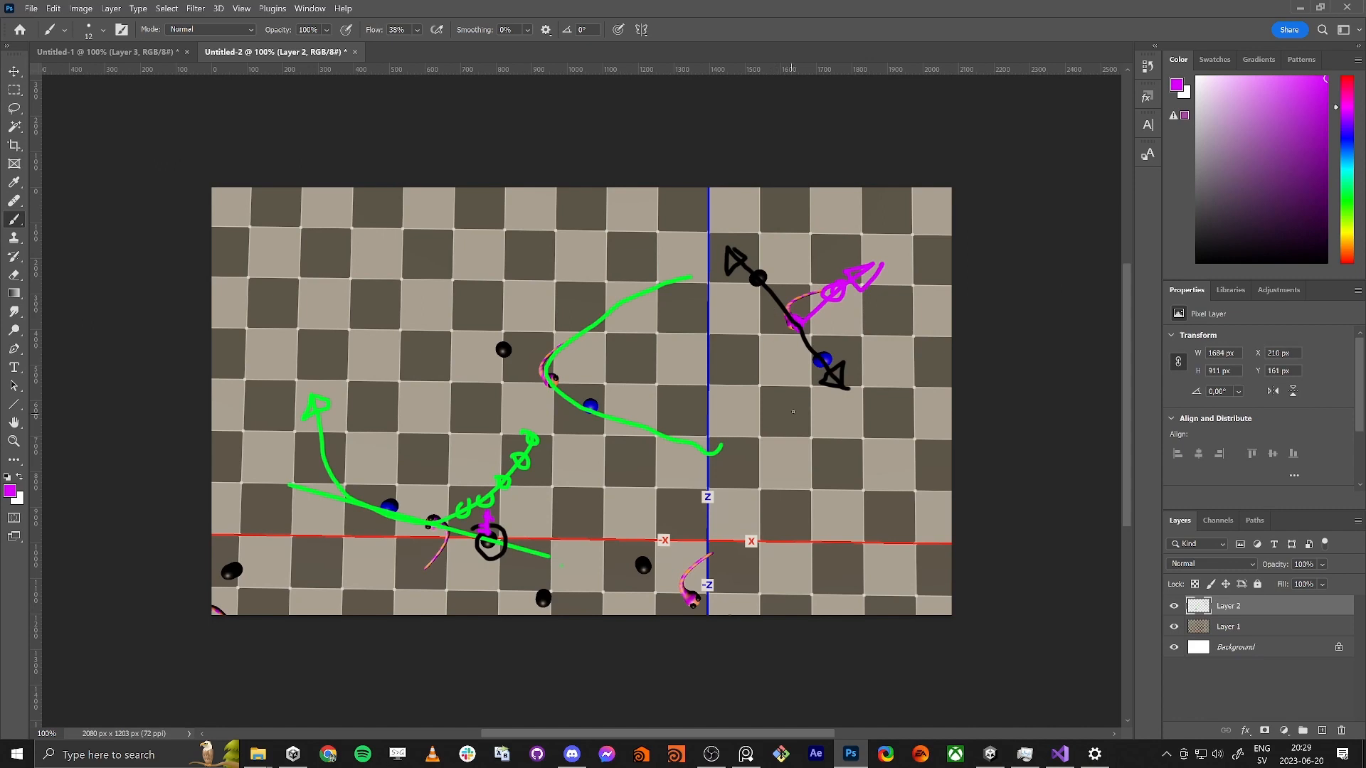
Step: Switch back to Unity and restore the editor layout from the maximized Scene view to show the back direction group
{"action": "key", "text": "alt+Tab"}
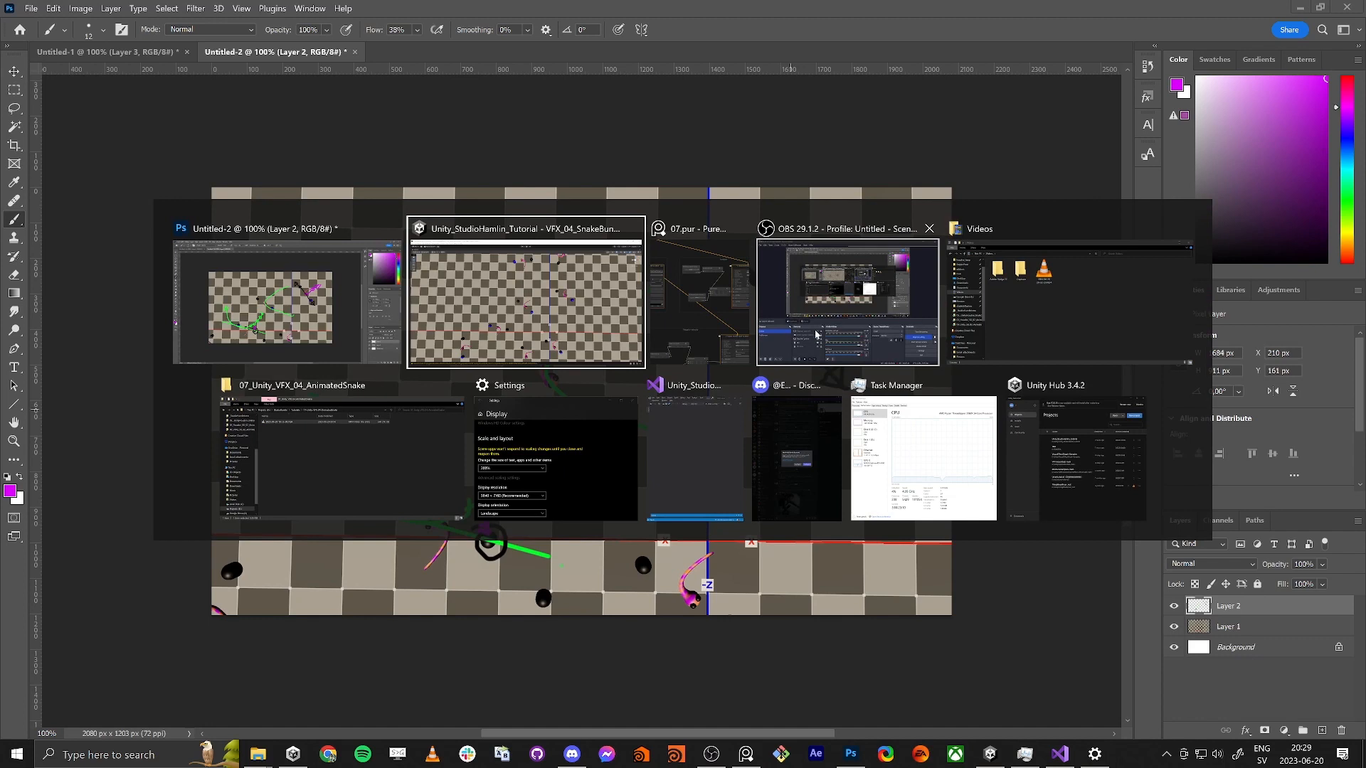
{"action": "left_click", "coordinate": [599, 348]}
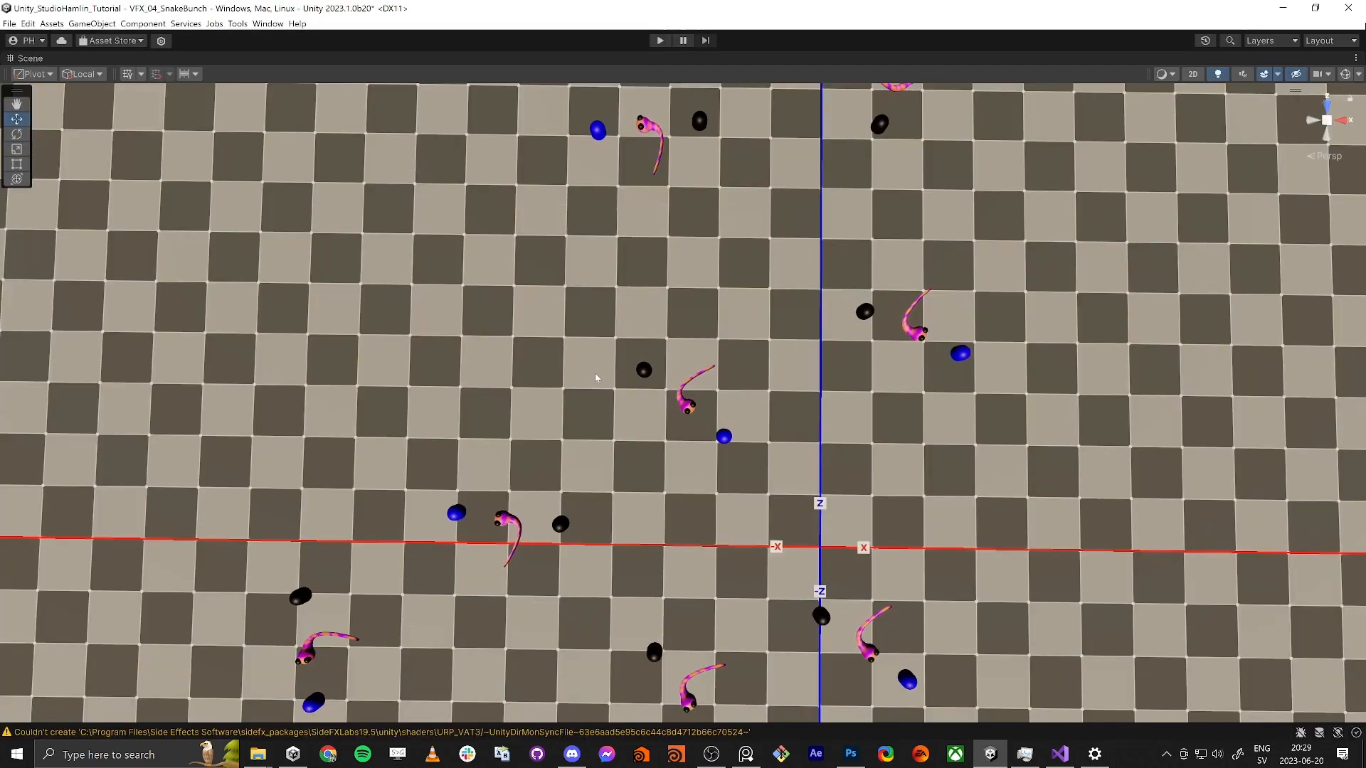
{"action": "key", "text": "shift+space"}
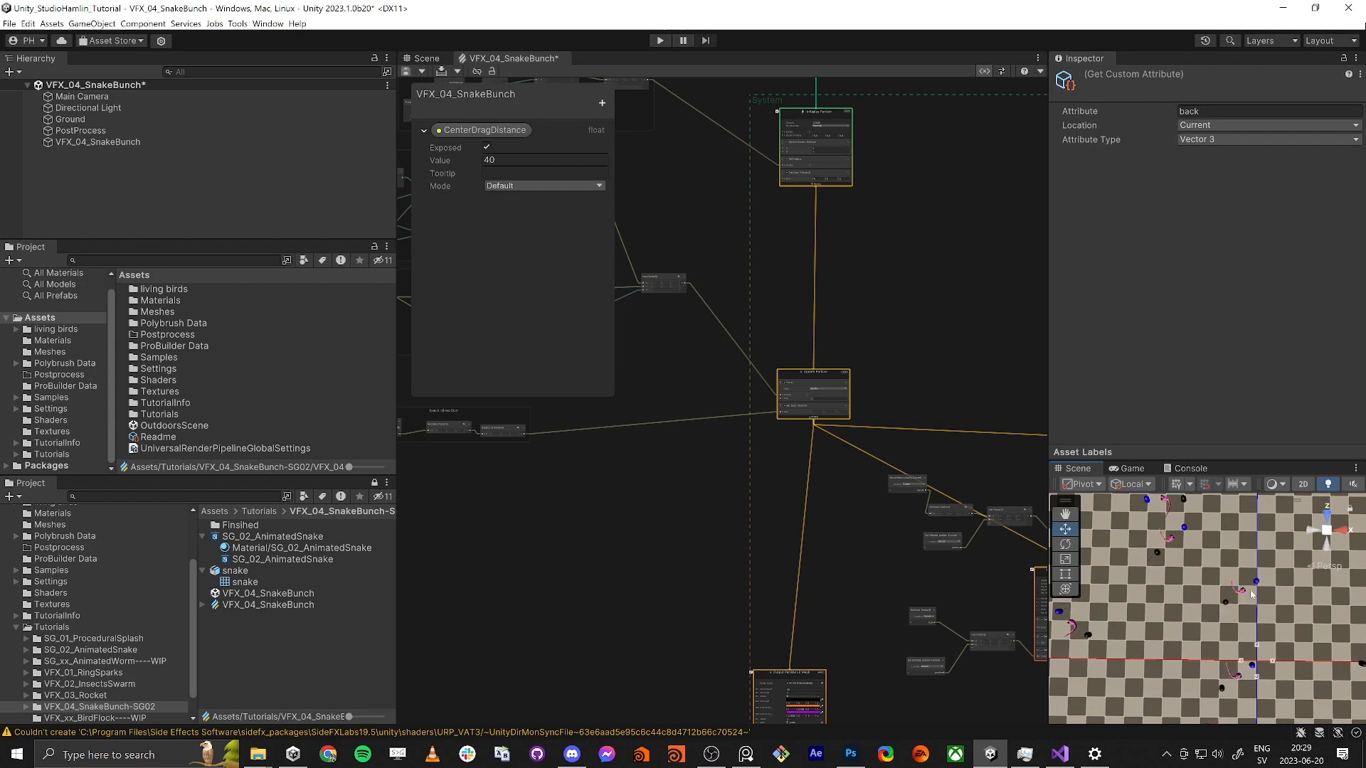
{"action": "middle_click_drag", "start_coordinate": [514, 495], "coordinate": [738, 549]}
{"action": "scroll", "coordinate": [708, 494], "scroll_direction": "up", "scroll_amount": 2}
Step: Move the back direction group into the empty area well below the center force group
{"action": "left_click_drag", "start_coordinate": [728, 442], "coordinate": [655, 433]}
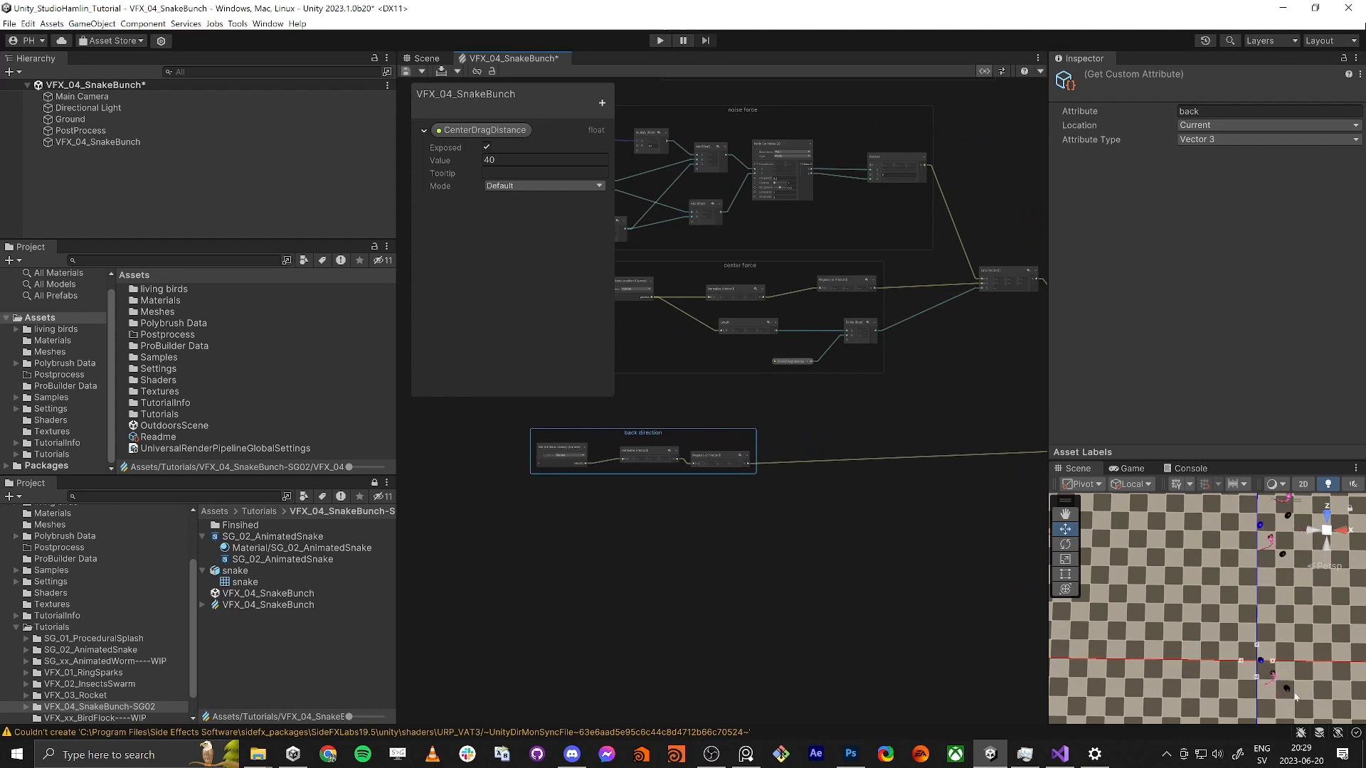
{"action": "left_click", "coordinate": [745, 754]}
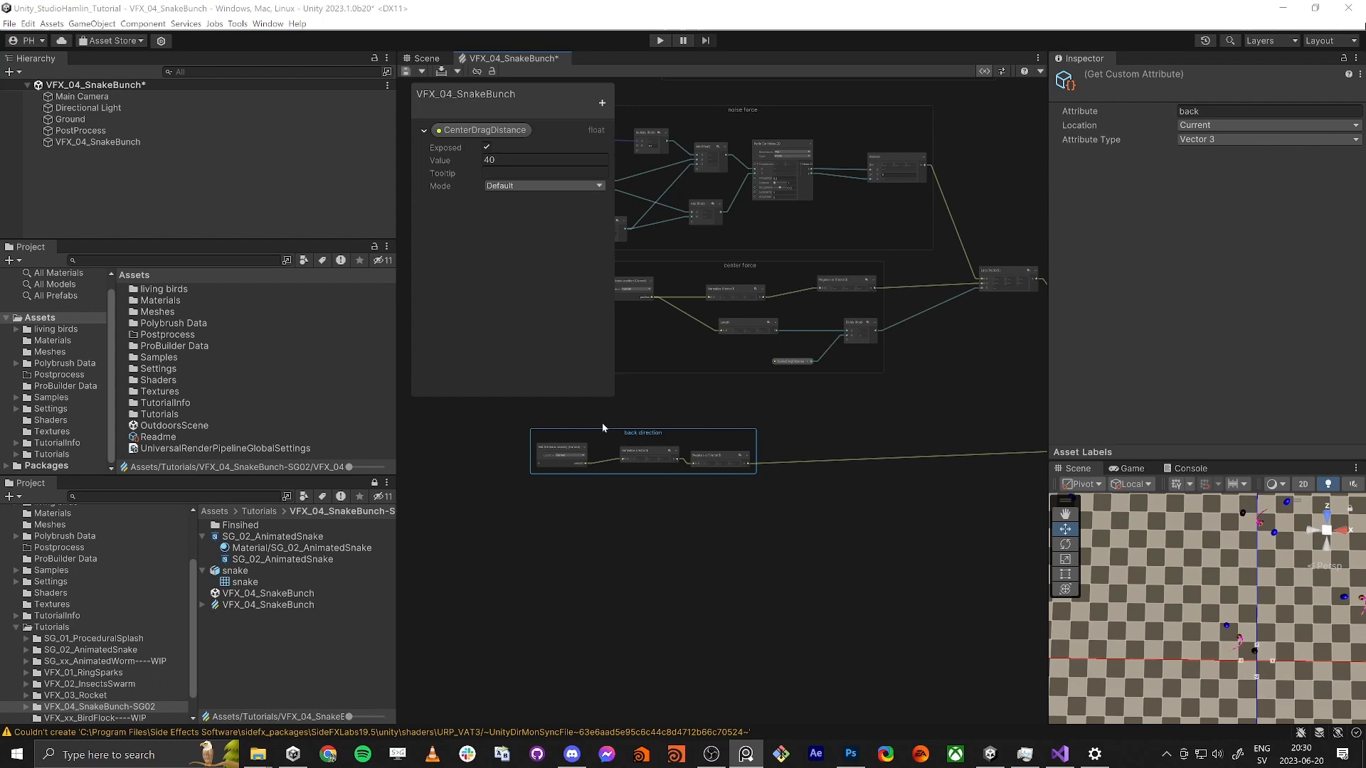
{"action": "left_click_drag", "start_coordinate": [646, 431], "coordinate": [655, 576]}
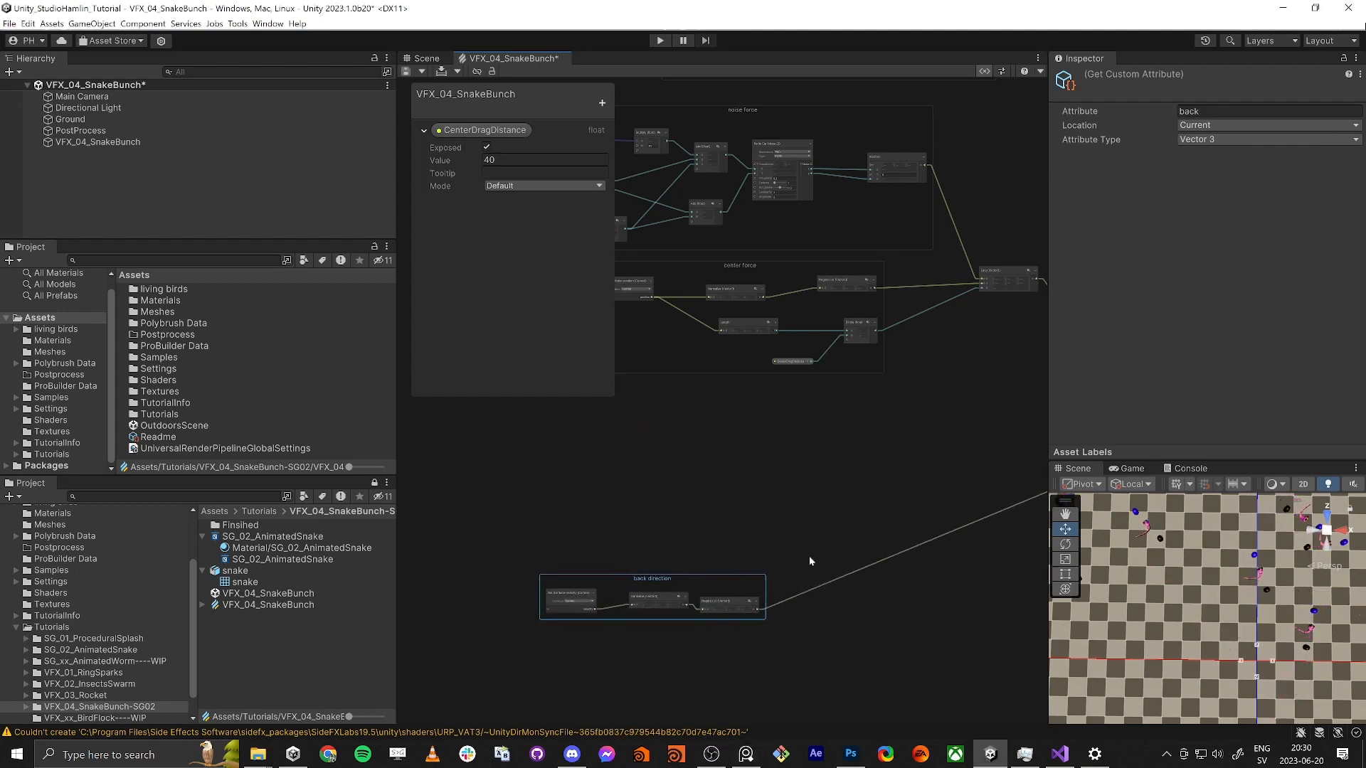
{"action": "left_click", "coordinate": [579, 488]}
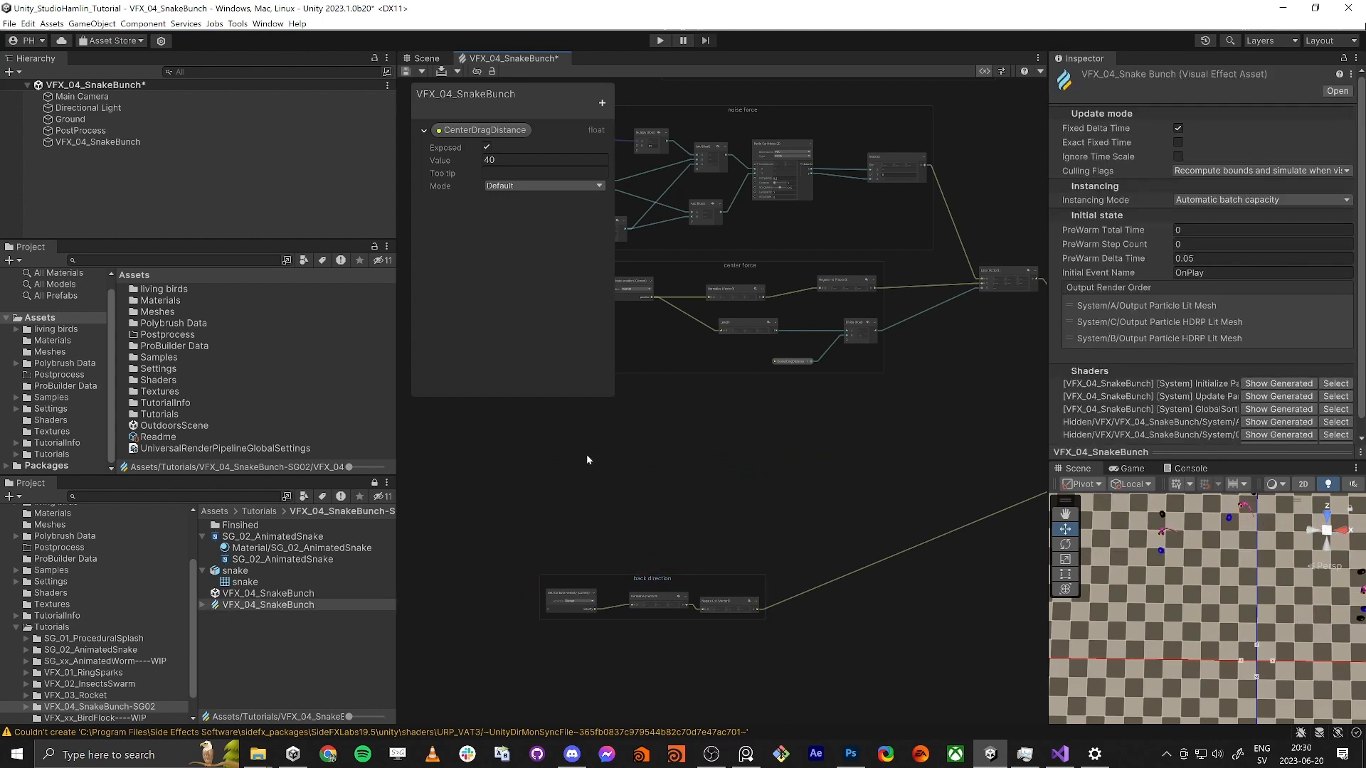
{"action": "key", "text": "space"}
{"action": "type", "text": "get cu"}
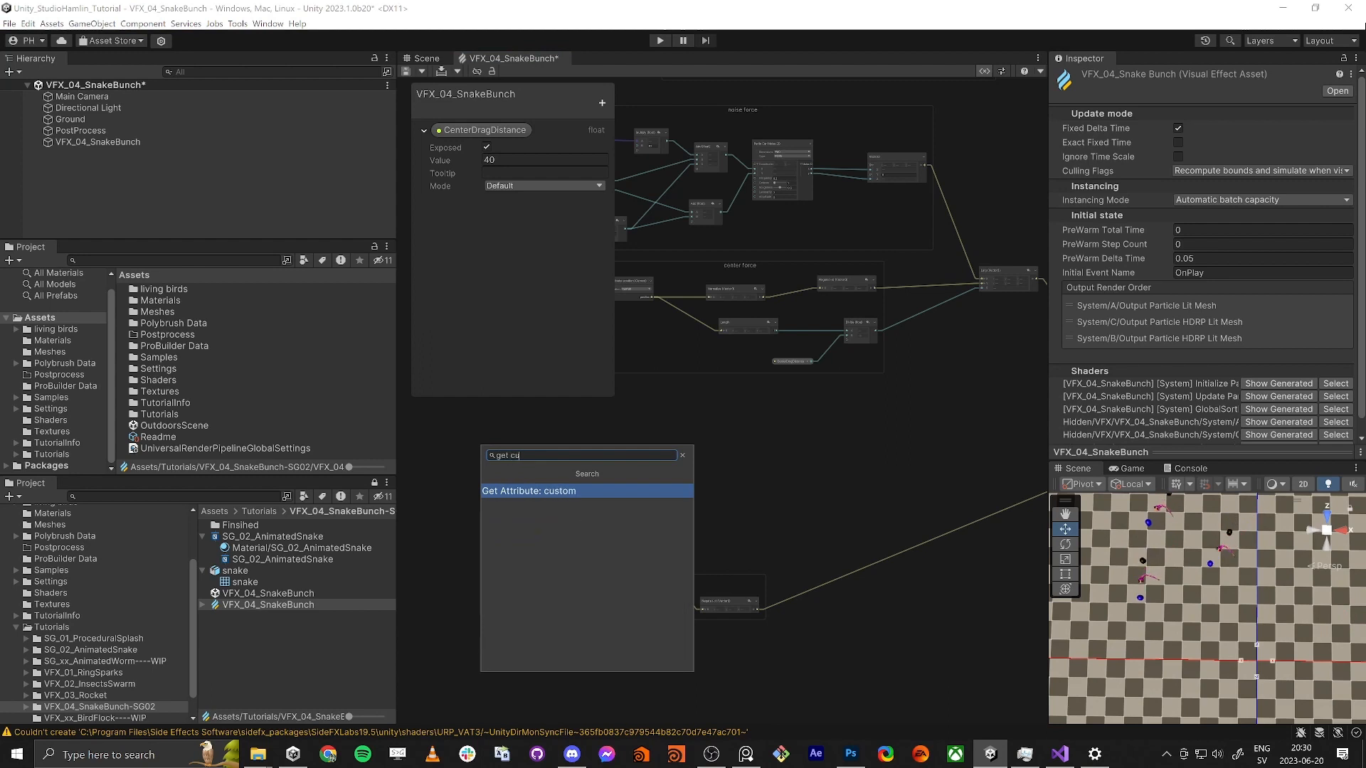
{"action": "key", "text": "ctrl+a"}
{"action": "key", "text": "BackSpace"}
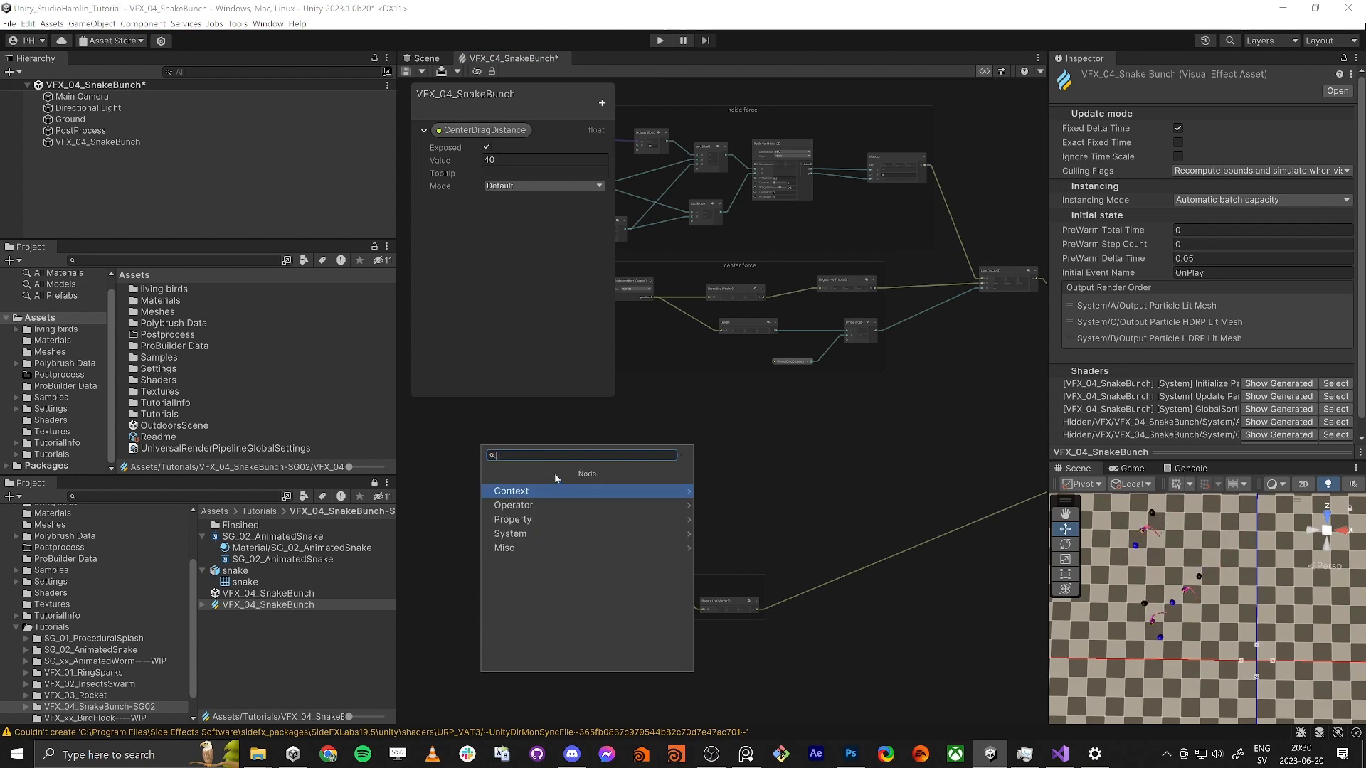
{"action": "key", "text": "Escape"}
Step: Add a Get Attribute: custom node above the back direction group
{"action": "scroll", "coordinate": [591, 571], "scroll_direction": "up", "scroll_amount": 3}
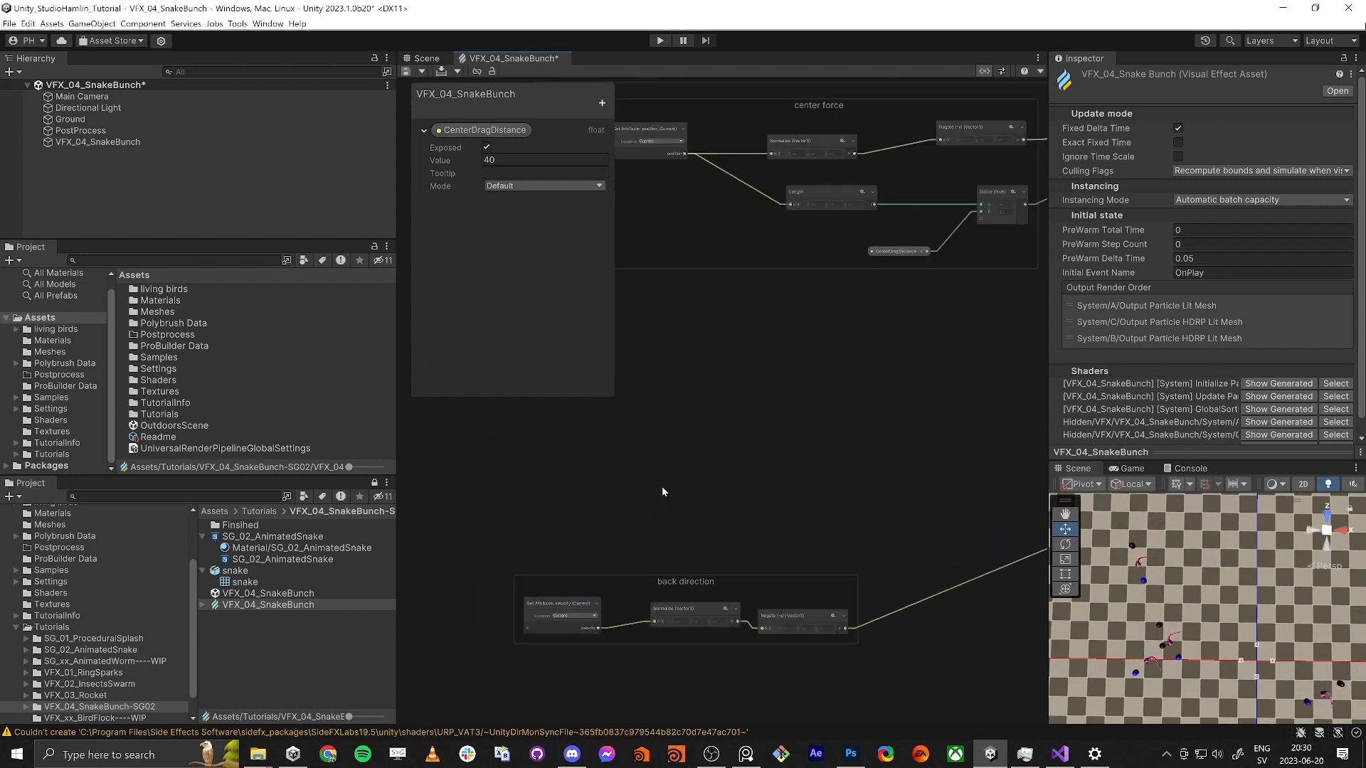
{"action": "left_click", "coordinate": [555, 613]}
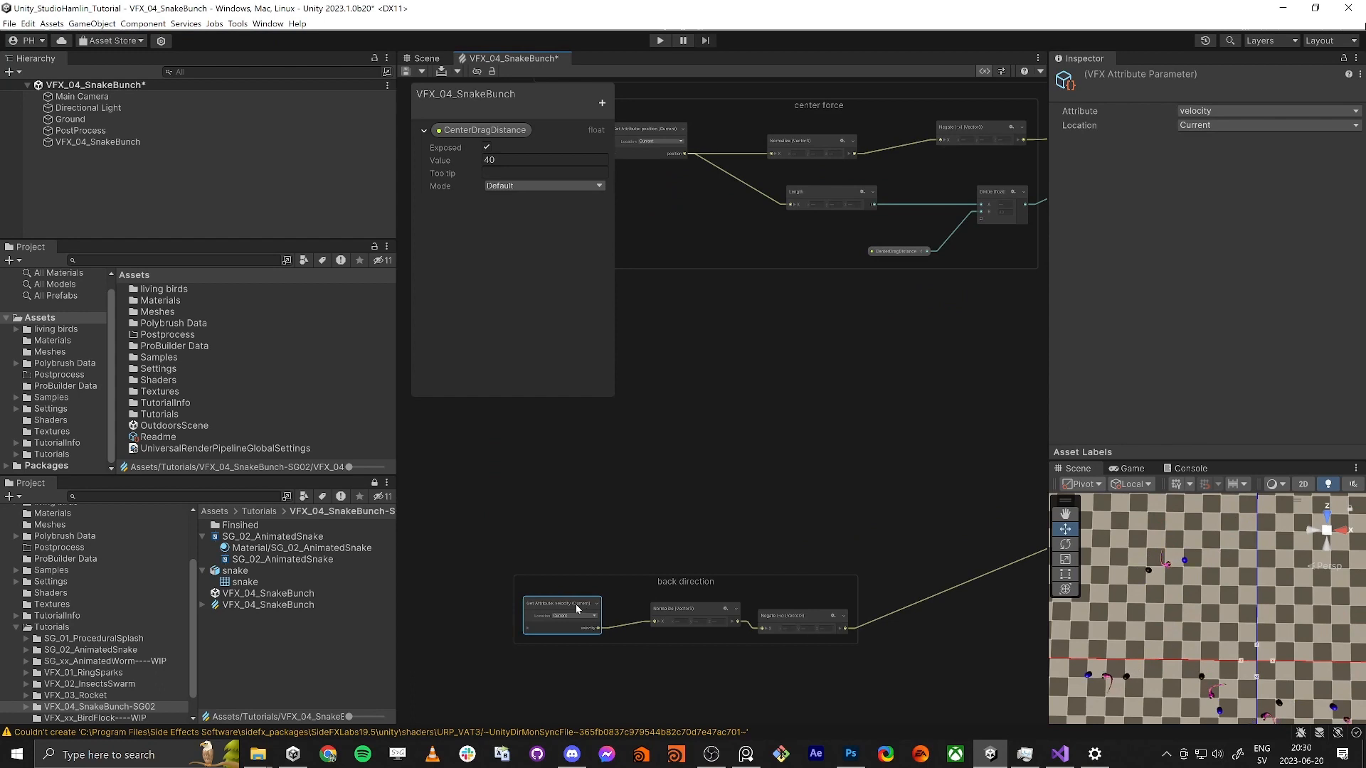
{"action": "left_click", "coordinate": [646, 489]}
{"action": "key", "text": "space"}
{"action": "type", "text": "get cu"}
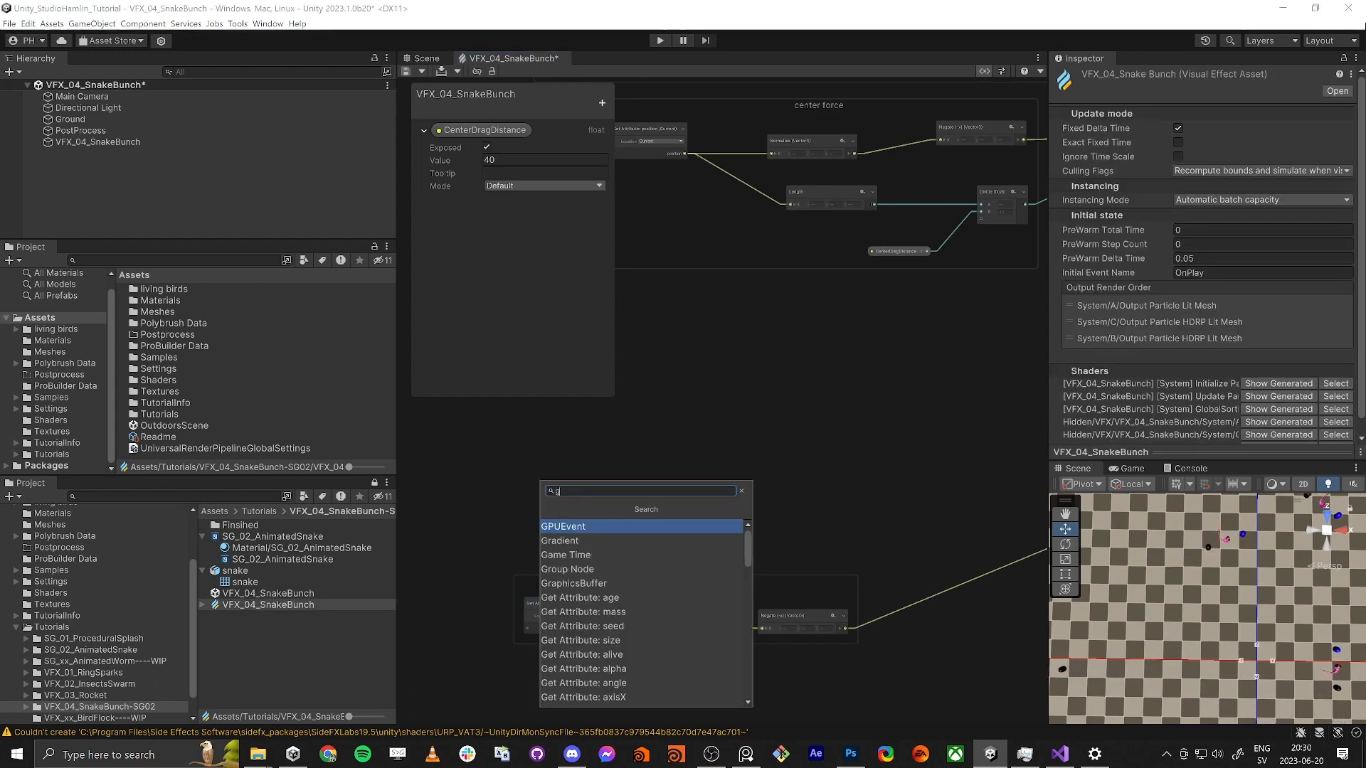
{"action": "key", "text": "Return"}
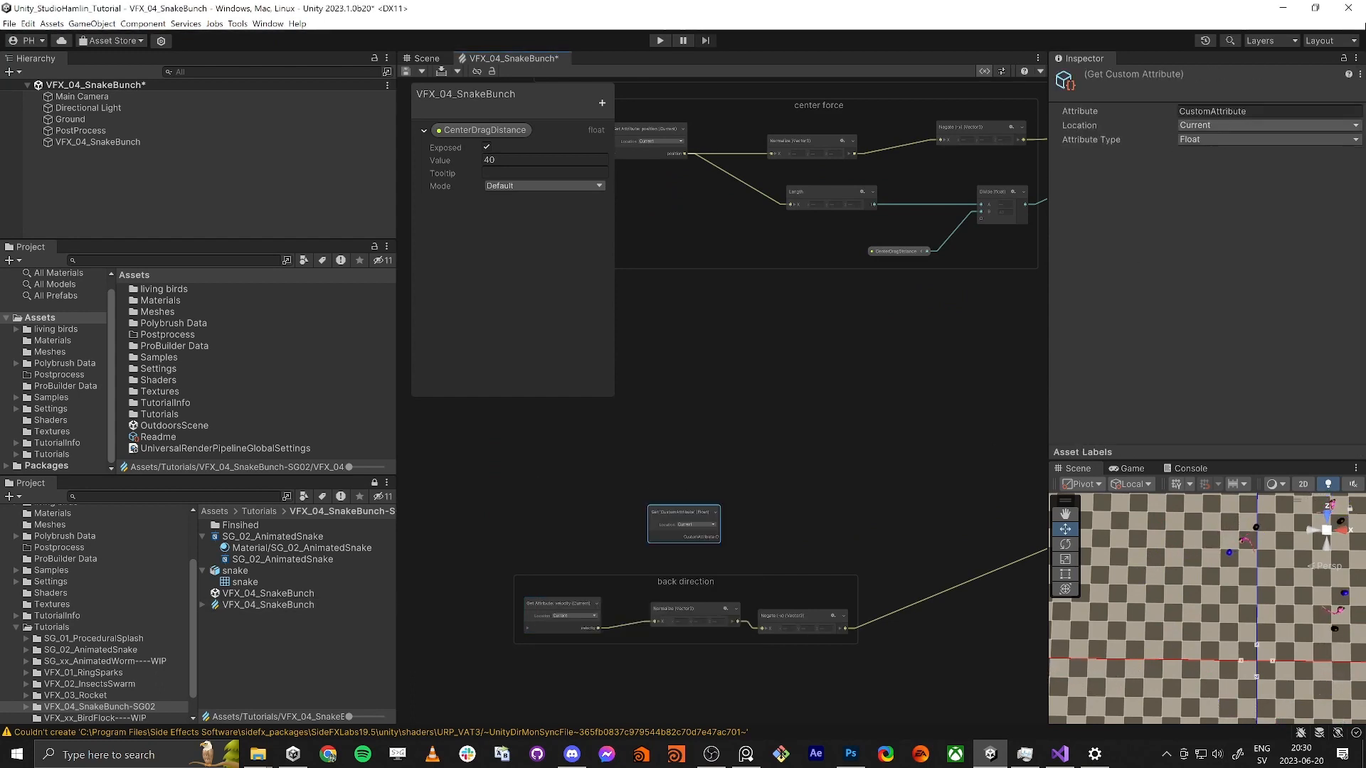
Step: Name the new node's custom attribute "back" and set its attribute type to Vector 3
{"action": "left_click", "coordinate": [1256, 112]}
{"action": "key", "text": "ctrl+a"}
{"action": "type", "text": "back"}
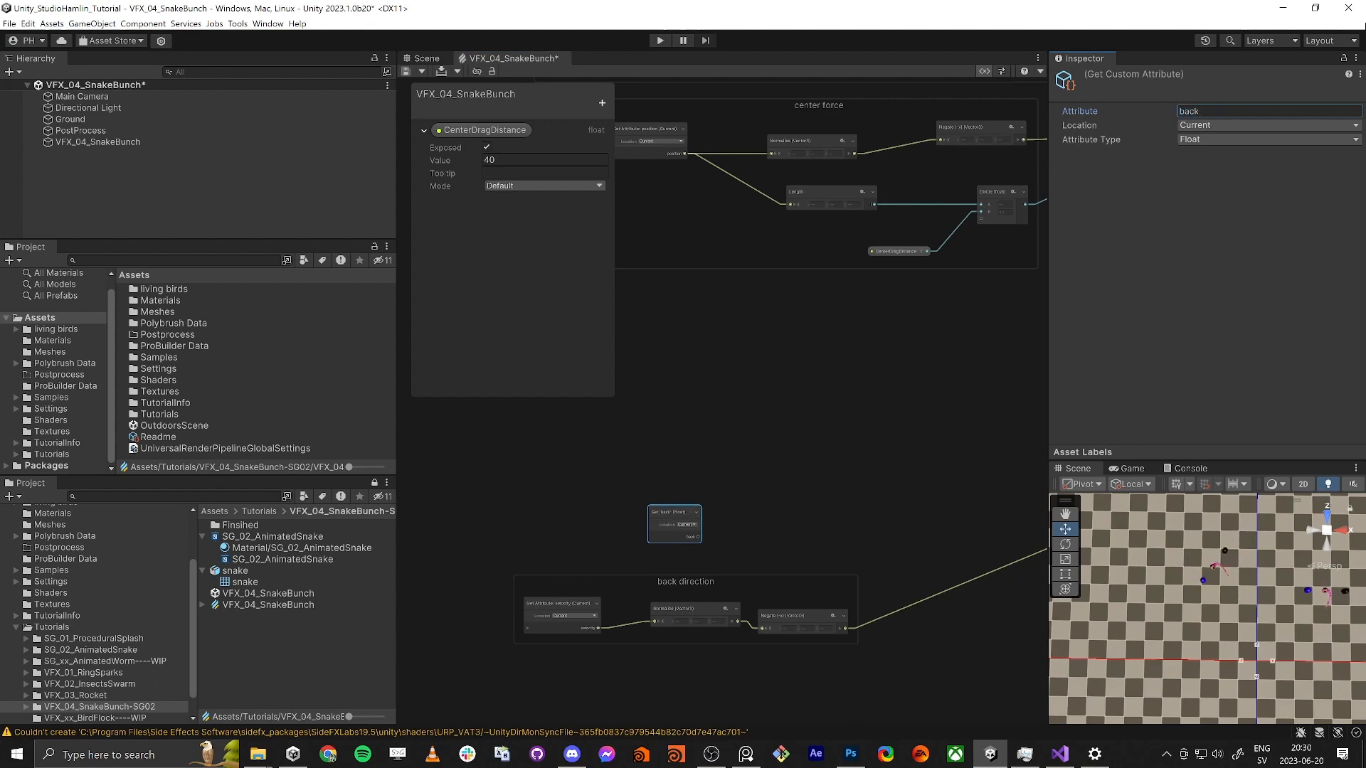
{"action": "left_click", "coordinate": [1250, 139]}
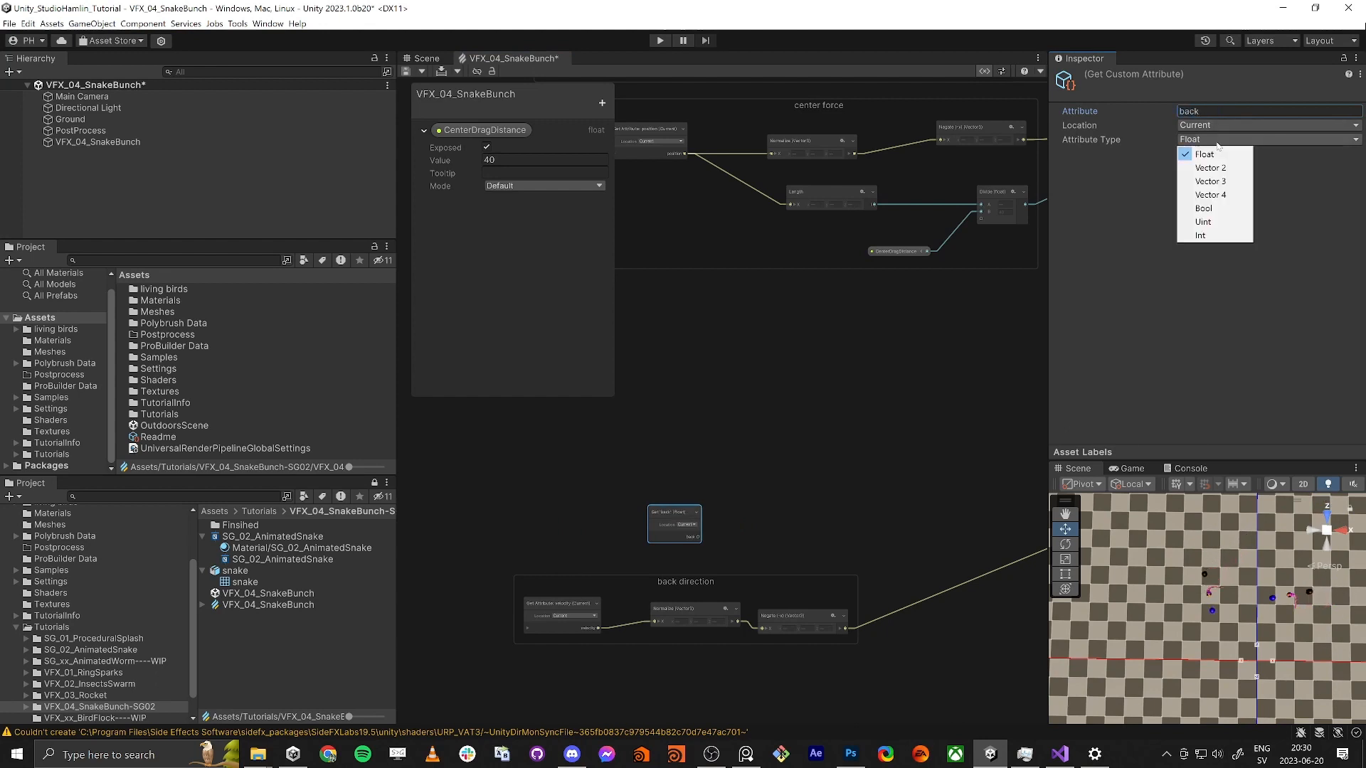
{"action": "left_click", "coordinate": [1209, 180]}
Step: Place the Get back node in the empty area between the center force and back direction groups
{"action": "left_click_drag", "start_coordinate": [675, 503], "coordinate": [682, 401]}
{"action": "middle_click_drag", "start_coordinate": [783, 395], "coordinate": [647, 409]}
{"action": "scroll", "coordinate": [587, 424], "scroll_direction": "down", "scroll_amount": 3}
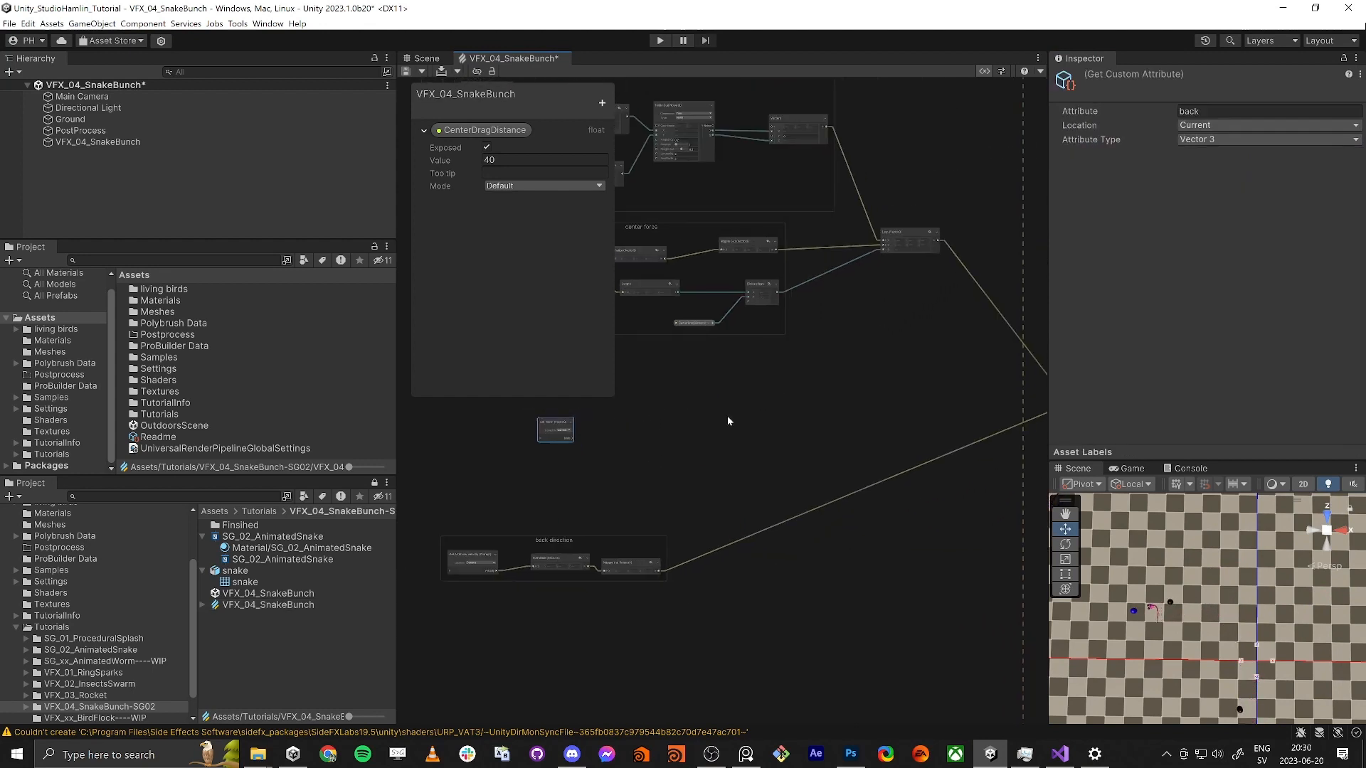
{"action": "middle_click_drag", "start_coordinate": [1010, 388], "coordinate": [753, 399]}
{"action": "scroll", "coordinate": [754, 398], "scroll_direction": "up", "scroll_amount": 4}
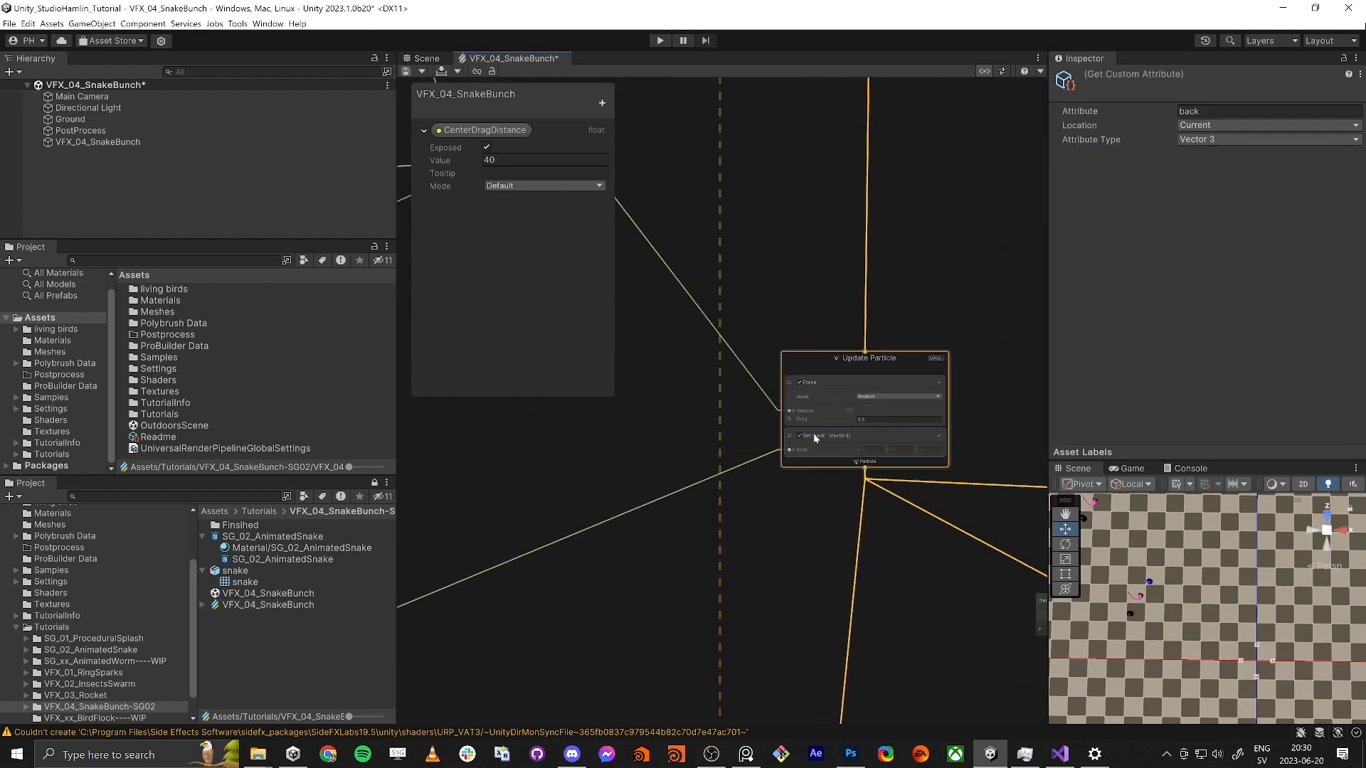
{"action": "middle_click_drag", "start_coordinate": [645, 455], "coordinate": [829, 448]}
{"action": "scroll", "coordinate": [829, 447], "scroll_direction": "down", "scroll_amount": 4}
{"action": "middle_click_drag", "start_coordinate": [459, 484], "coordinate": [560, 465]}
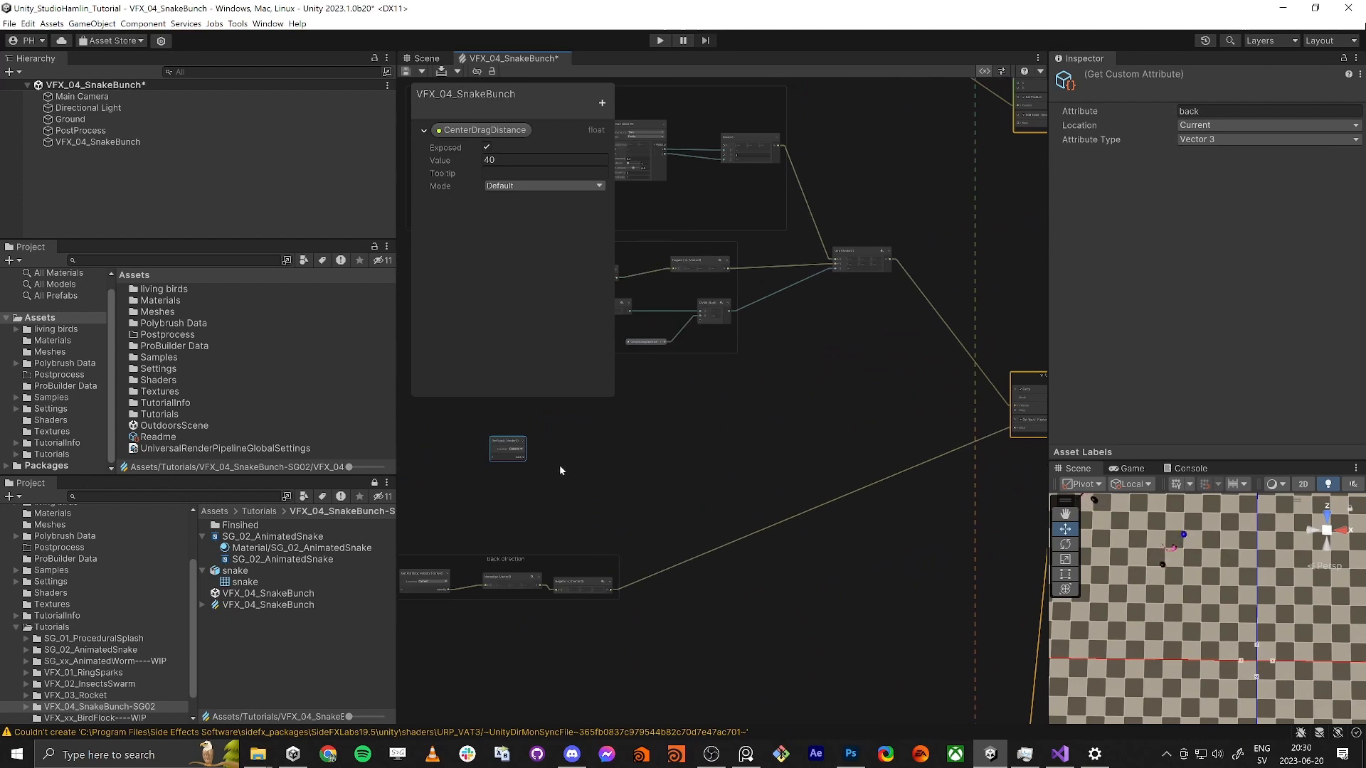
{"action": "left_click_drag", "start_coordinate": [506, 445], "coordinate": [511, 448]}
{"action": "scroll", "coordinate": [549, 450], "scroll_direction": "up", "scroll_amount": 5}
{"action": "middle_click_drag", "start_coordinate": [549, 450], "coordinate": [758, 454]}
{"action": "scroll", "coordinate": [758, 454], "scroll_direction": "down", "scroll_amount": 3}
{"action": "left_click_drag", "start_coordinate": [714, 433], "coordinate": [670, 422]}
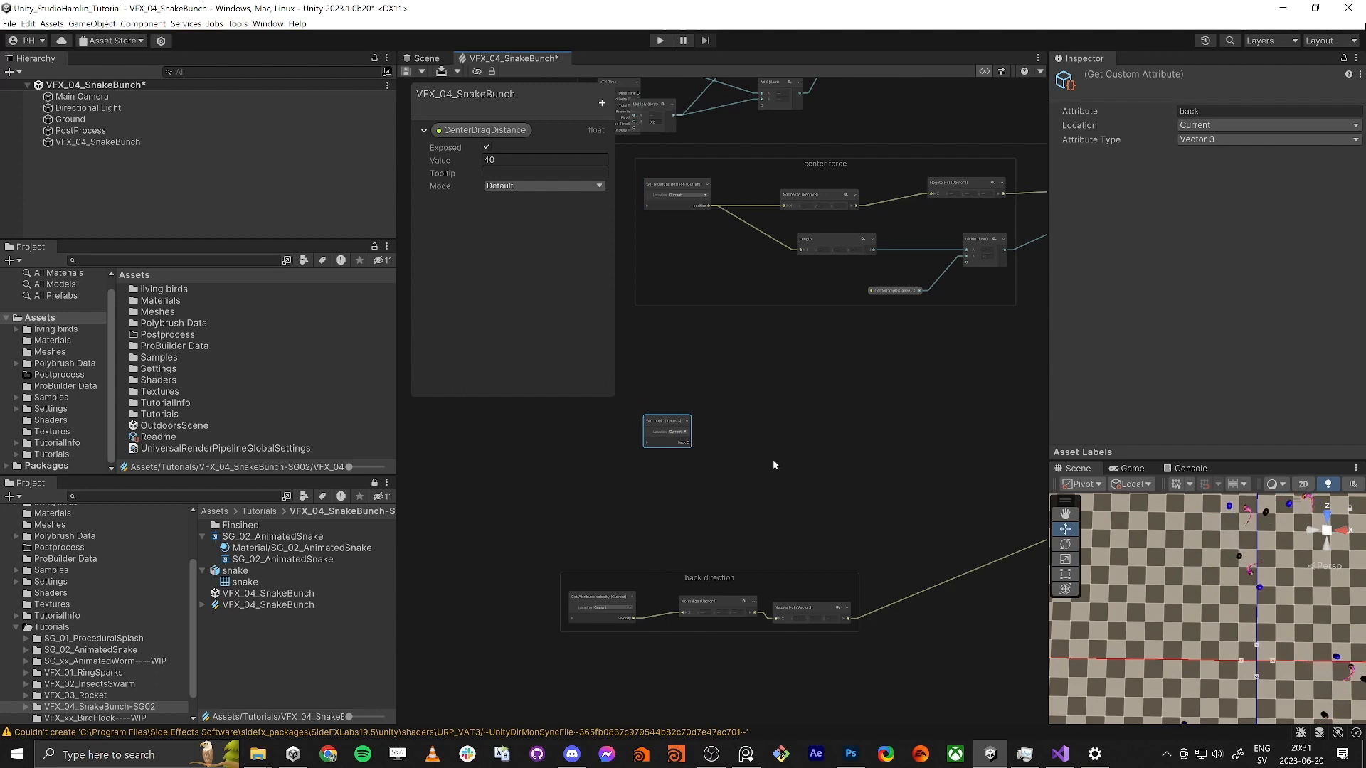
Step: Add a Subtract node fed by the Get back node's output as its first input
{"action": "scroll", "coordinate": [774, 464], "scroll_direction": "up", "scroll_amount": 1}
{"action": "scroll", "coordinate": [719, 425], "scroll_direction": "up", "scroll_amount": 1}
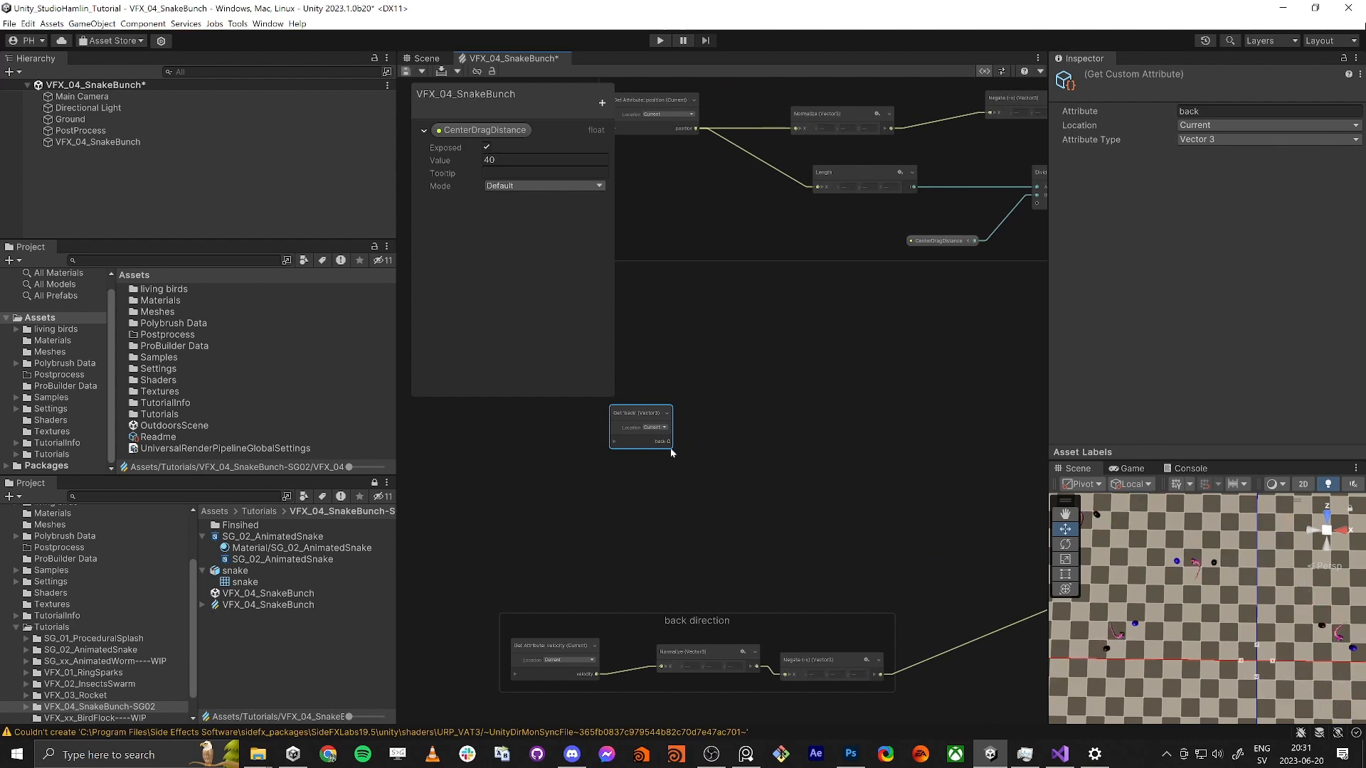
{"action": "key", "text": "space"}
{"action": "type", "text": "subtract"}
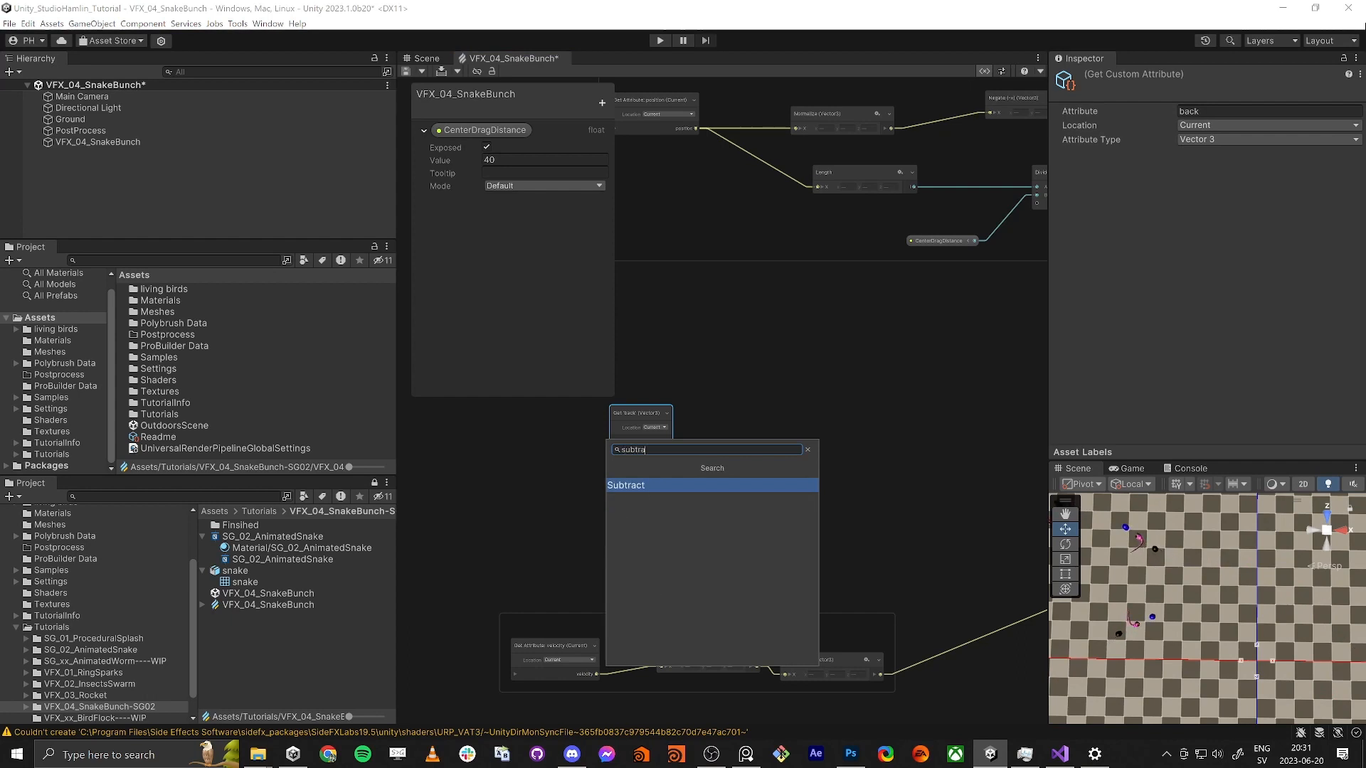
{"action": "key", "text": "Return"}
Step: Add a Get Attribute: position node below Get back and connect it to Subtract's second input
{"action": "key", "text": "space"}
{"action": "type", "text": "position"}
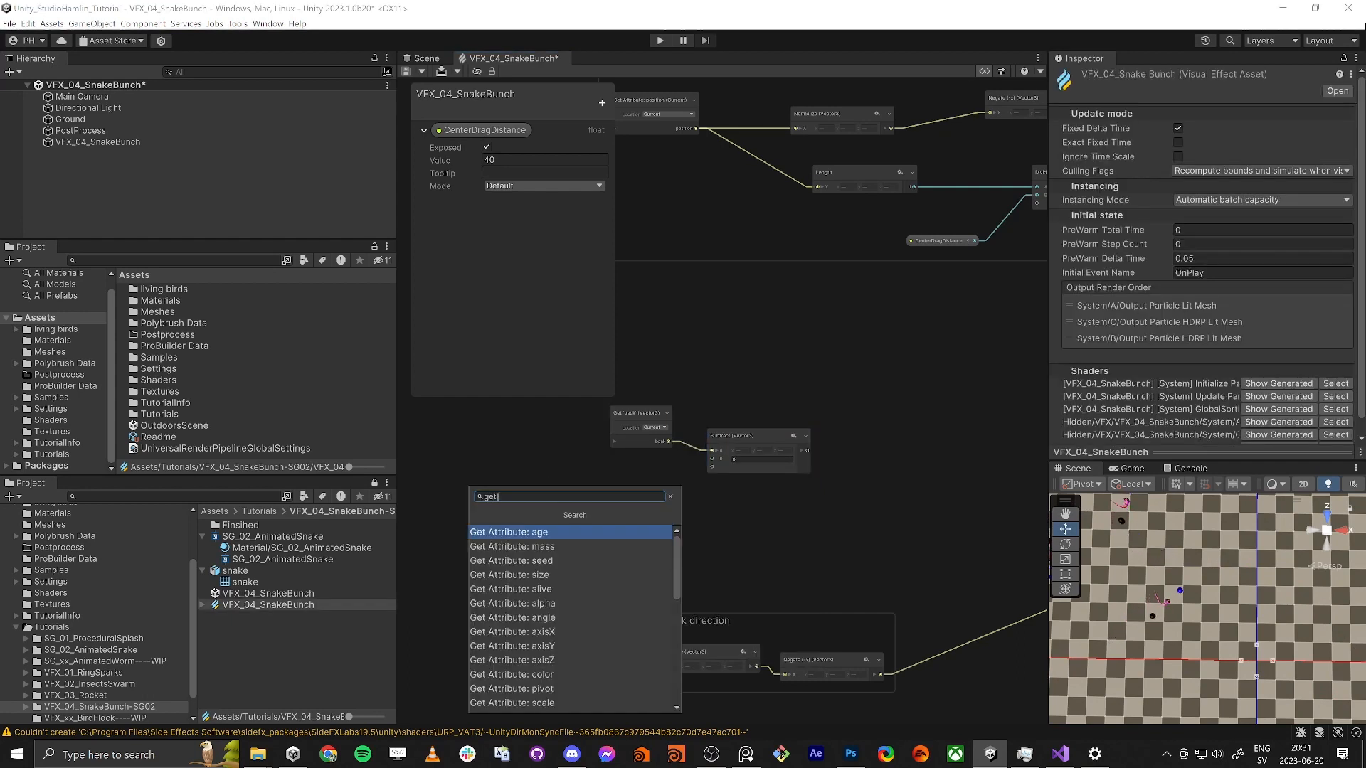
{"action": "key", "text": "Return"}
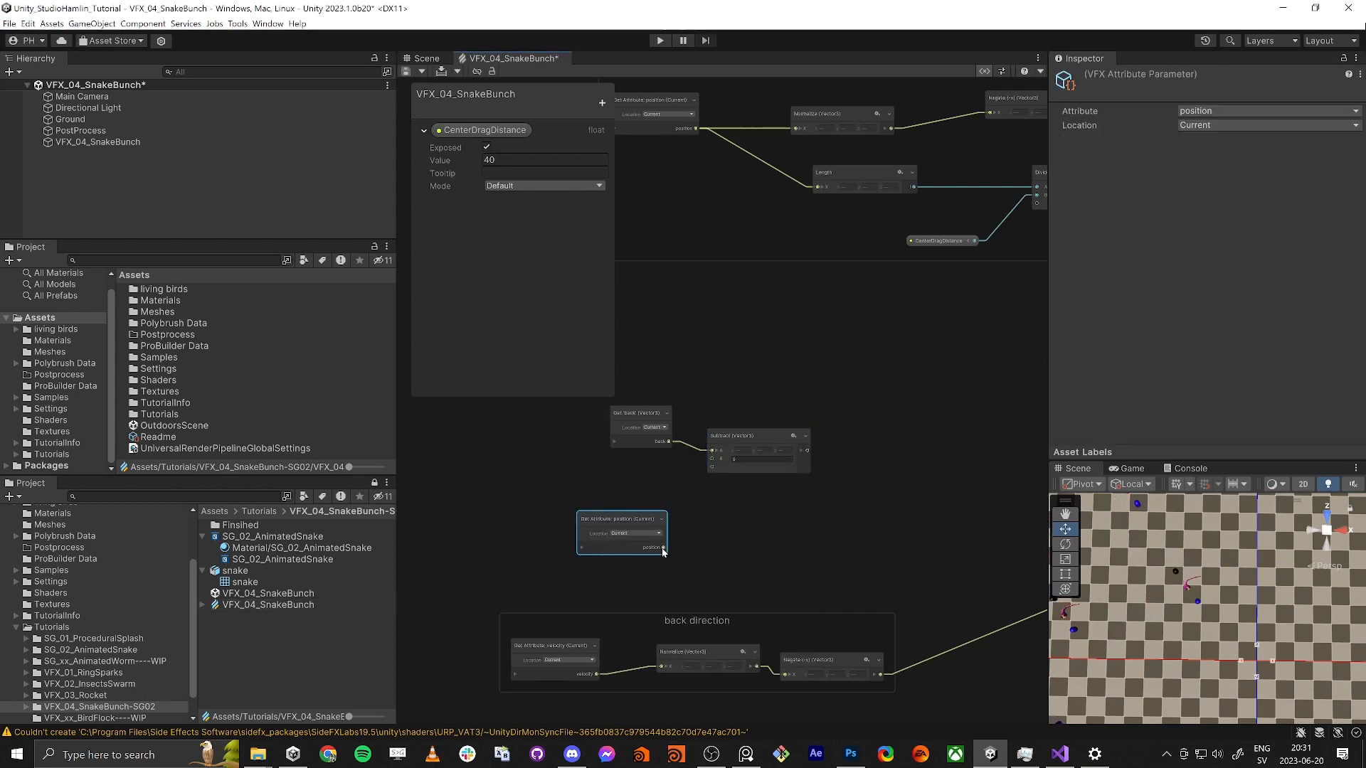
{"action": "left_click_drag", "start_coordinate": [663, 547], "coordinate": [712, 458]}
{"action": "left_click_drag", "start_coordinate": [596, 543], "coordinate": [603, 508]}
Step: Add a Normalize node fed by the Subtract output and place it close beside Subtract
{"action": "middle_click_drag", "start_coordinate": [795, 526], "coordinate": [702, 534]}
{"action": "key", "text": "space"}
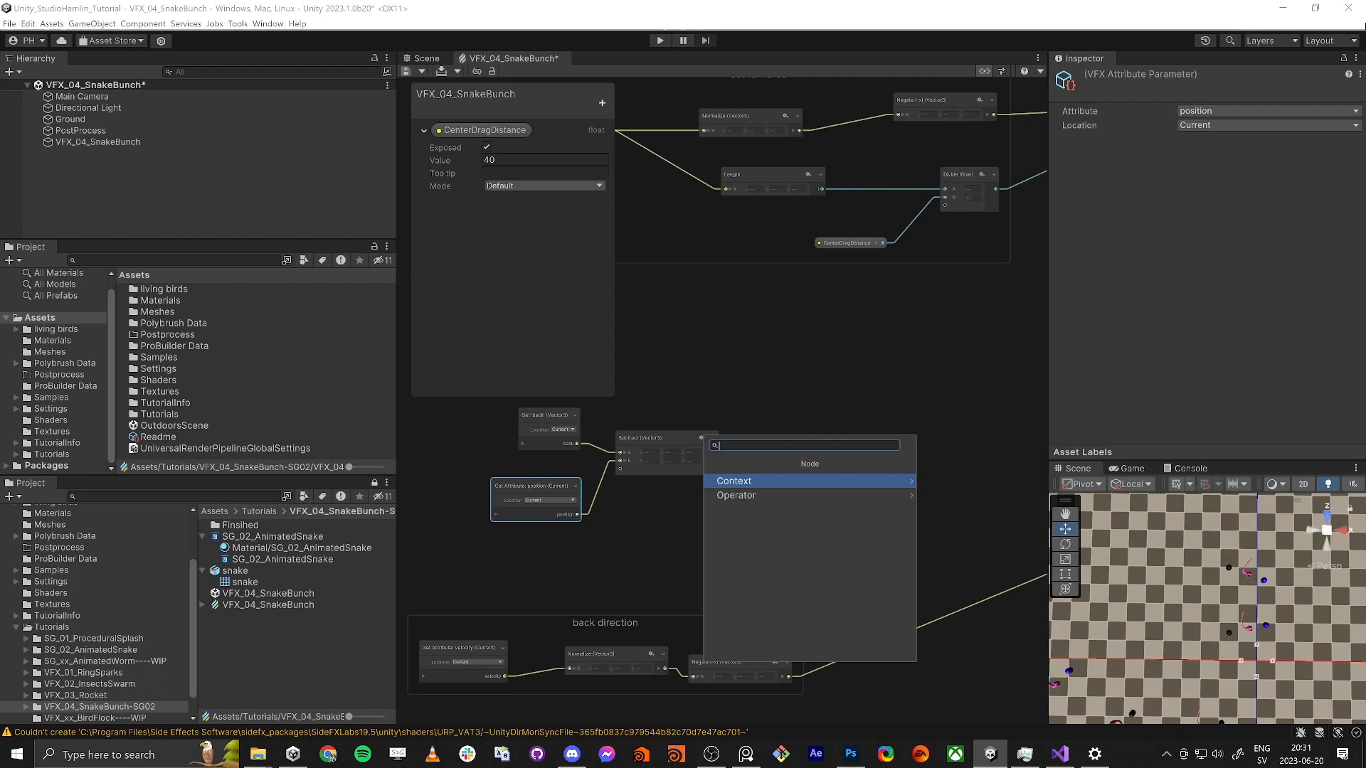
{"action": "type", "text": "normalize"}
{"action": "key", "text": "Return"}
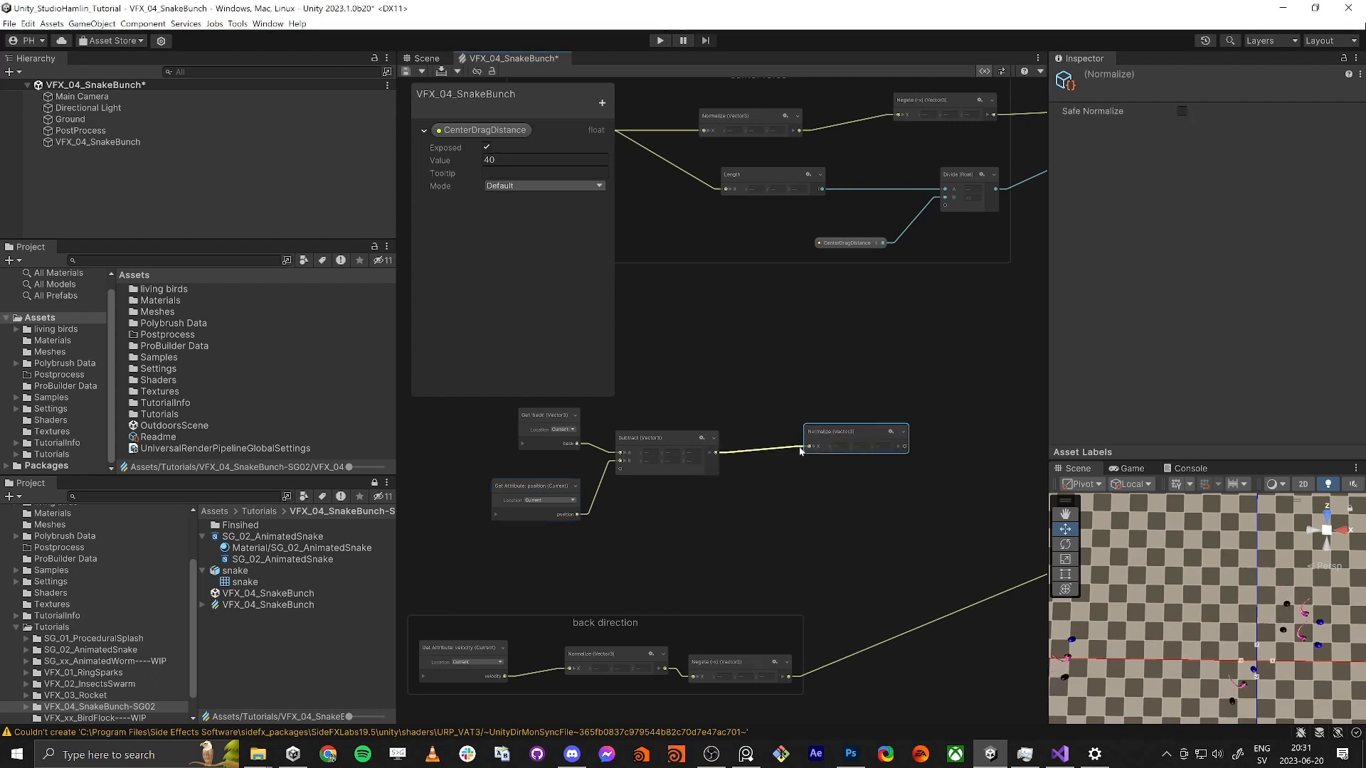
{"action": "left_click_drag", "start_coordinate": [861, 433], "coordinate": [800, 438]}
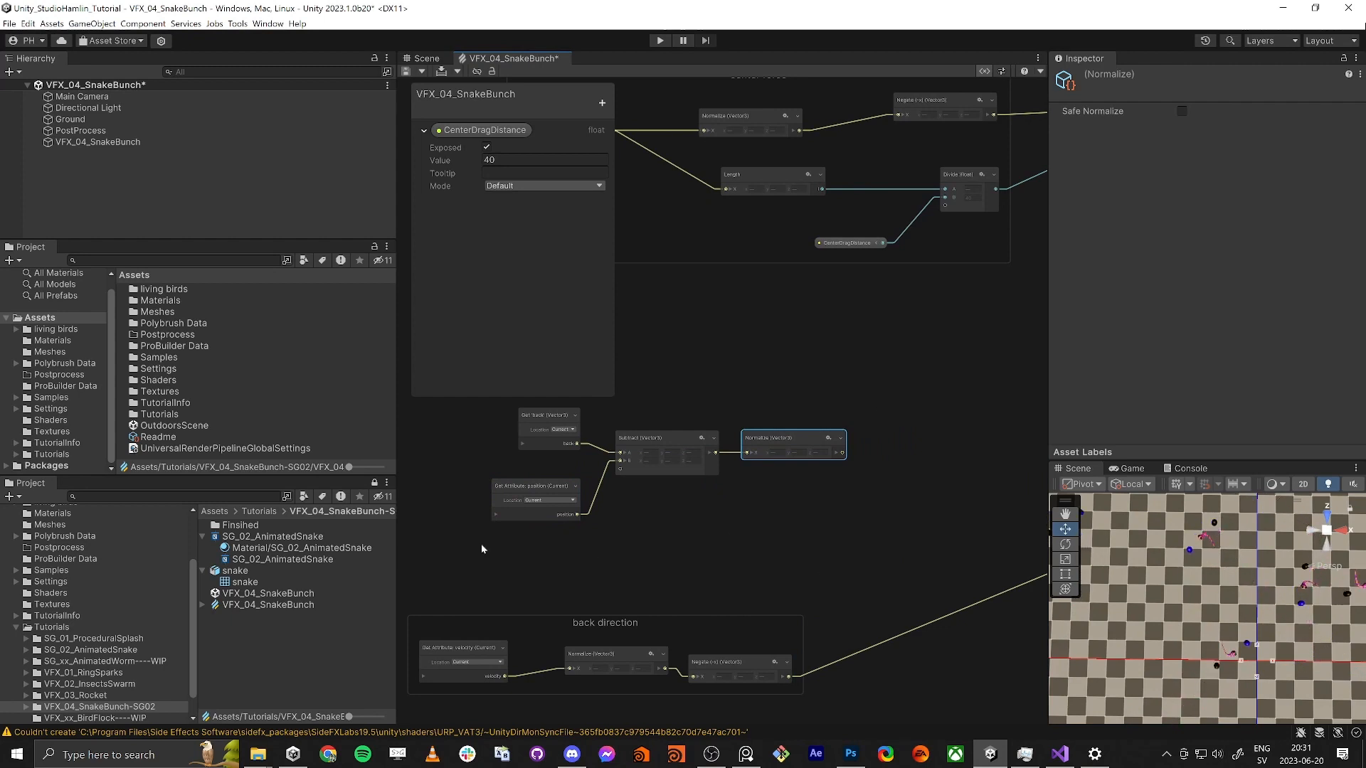
Step: Move the Get back, position, Subtract and Normalize nodes together so they sit above the back direction group
{"action": "left_click_drag", "start_coordinate": [481, 549], "coordinate": [868, 398]}
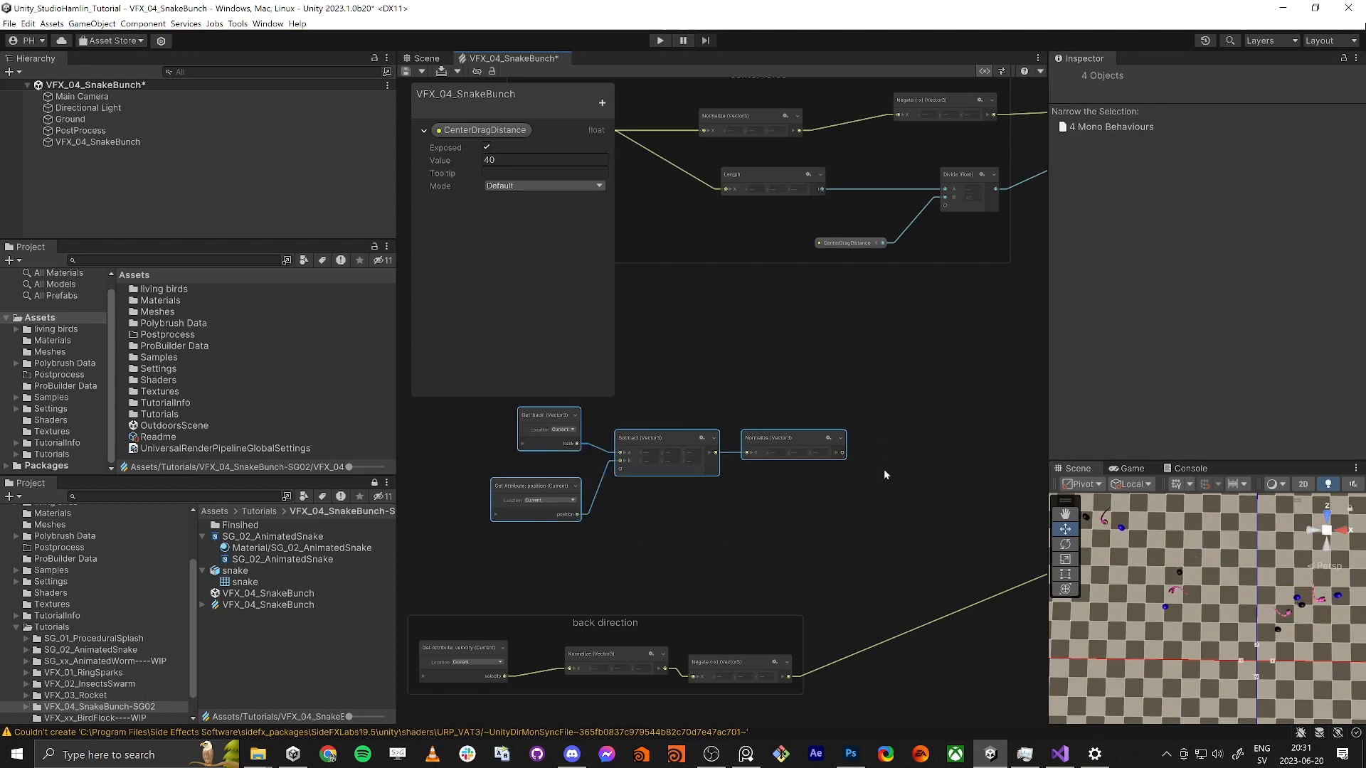
{"action": "left_click", "coordinate": [797, 517]}
{"action": "left_click_drag", "start_coordinate": [477, 537], "coordinate": [834, 394]}
{"action": "left_click_drag", "start_coordinate": [787, 441], "coordinate": [699, 464]}
{"action": "middle_click_drag", "start_coordinate": [793, 533], "coordinate": [882, 486]}
{"action": "left_click", "coordinate": [772, 491]}
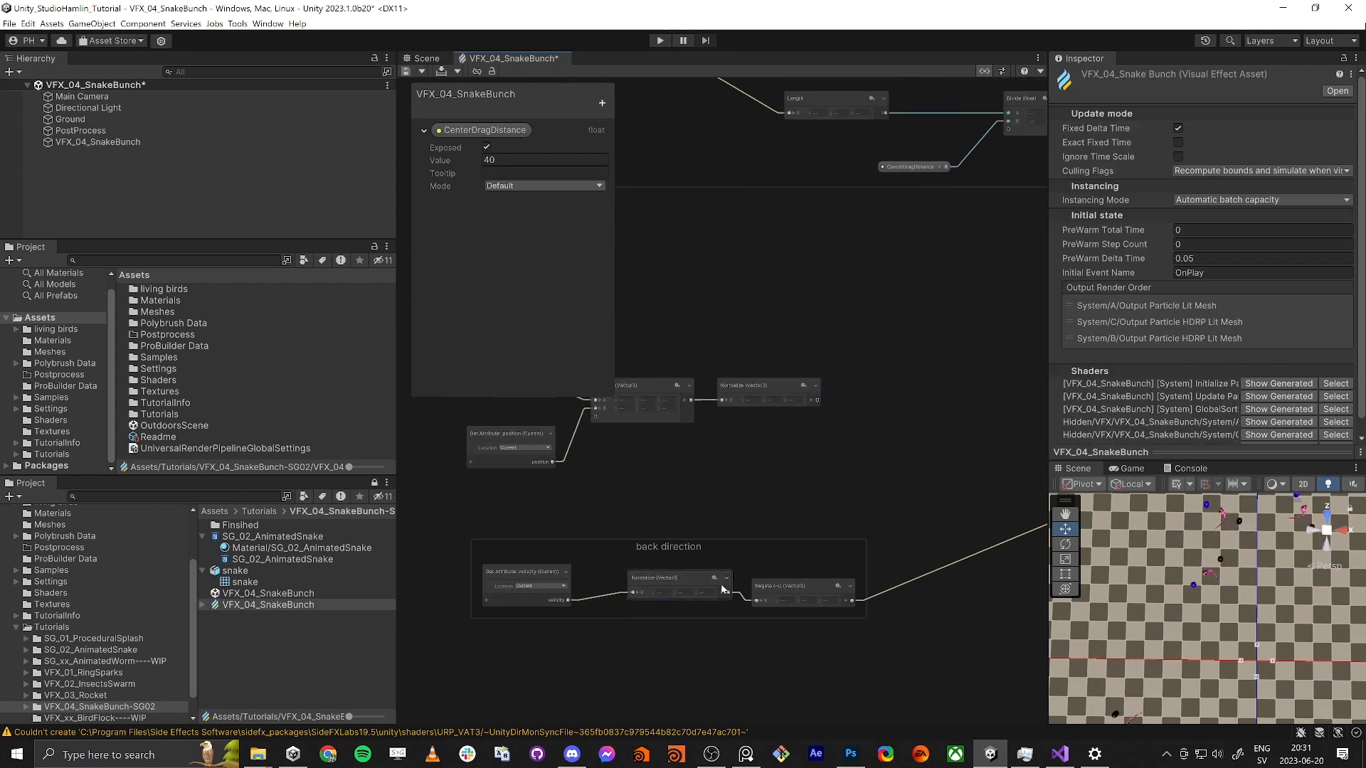
Step: Line up the back direction group's Normalize node with Negate, and nudge the Get Attribute: position node
{"action": "left_click", "coordinate": [680, 579]}
{"action": "middle_click_drag", "start_coordinate": [671, 545], "coordinate": [715, 589]}
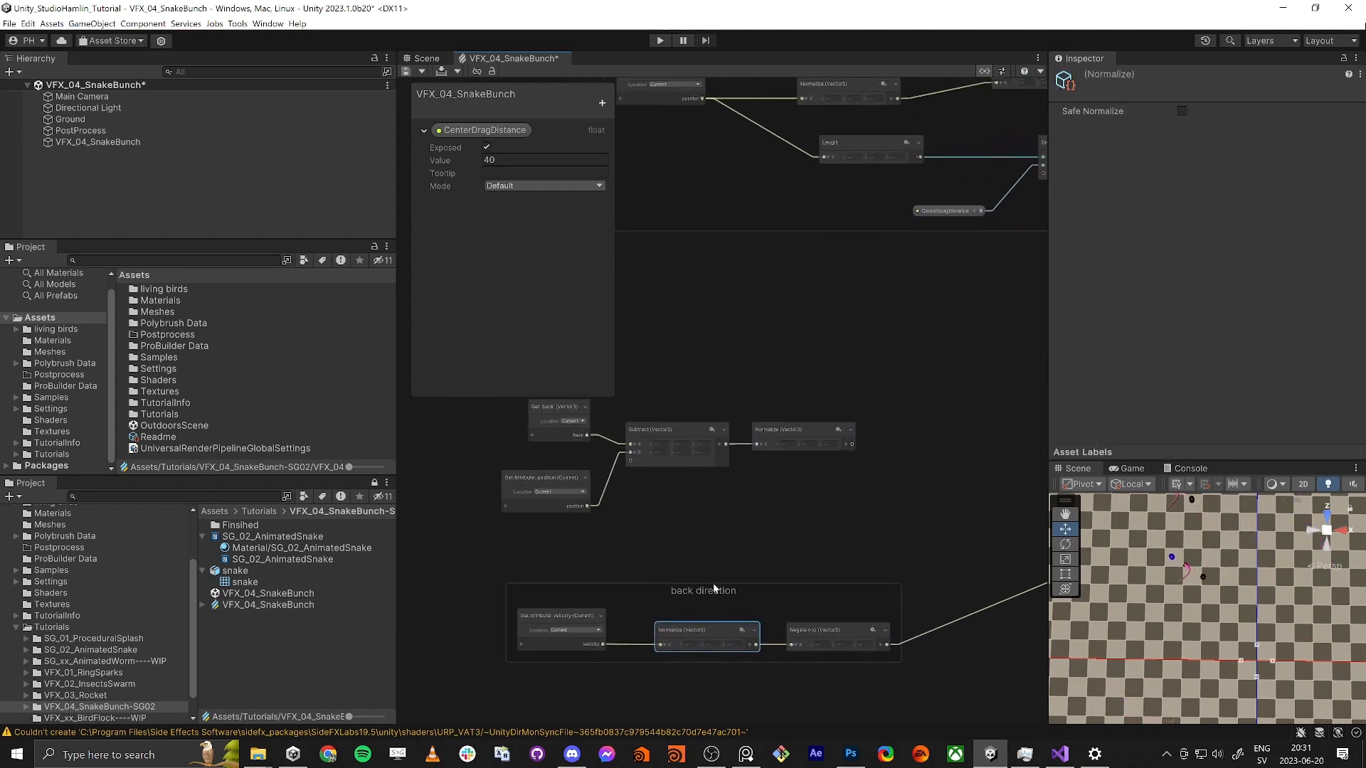
{"action": "scroll", "coordinate": [715, 588], "scroll_direction": "down", "scroll_amount": 1}
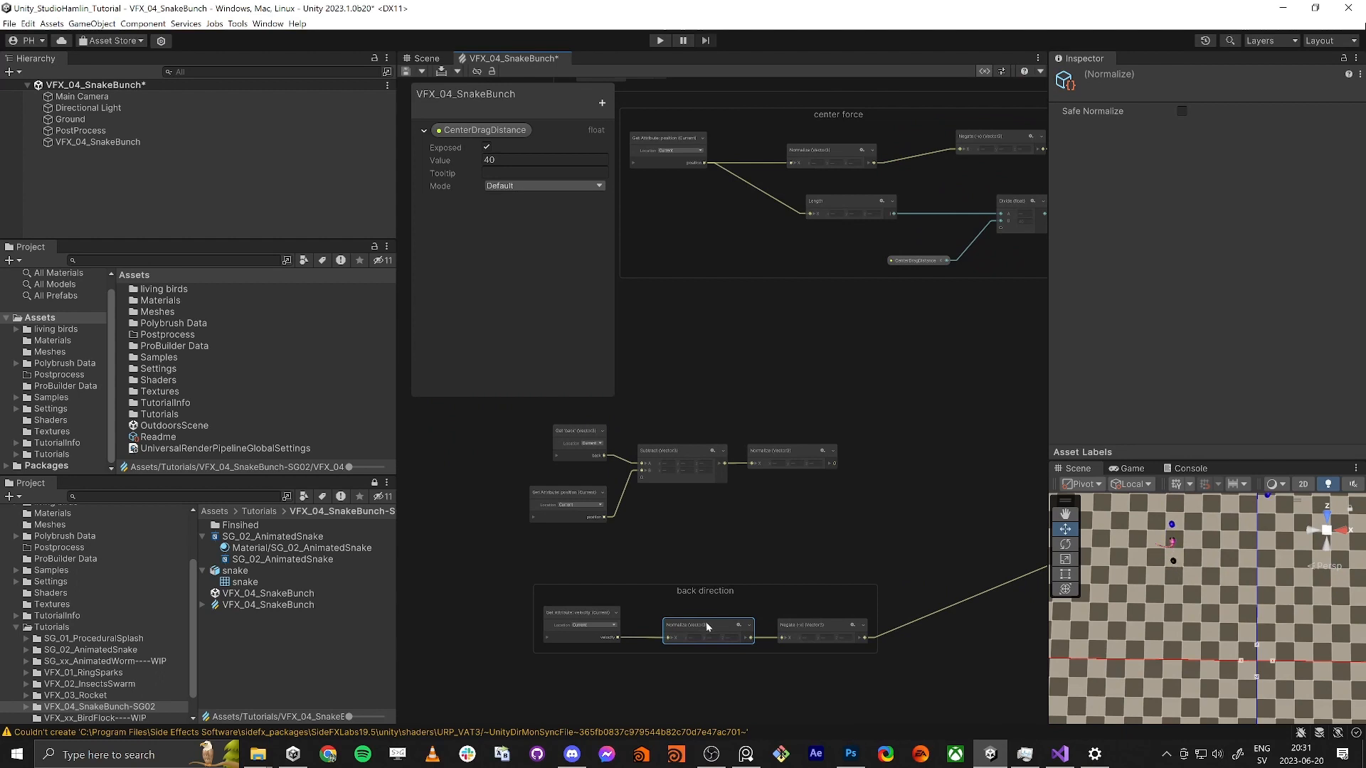
{"action": "left_click_drag", "start_coordinate": [572, 496], "coordinate": [576, 495]}
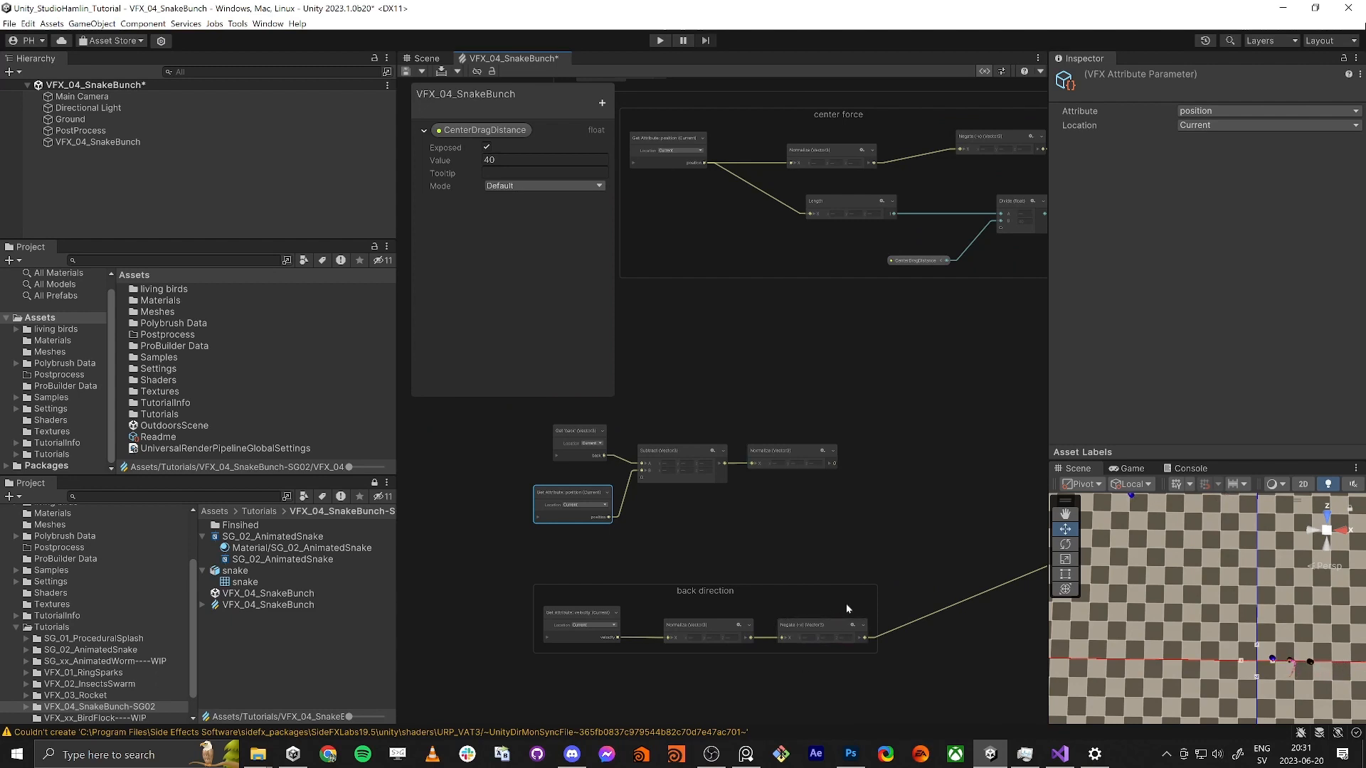
Step: Add a Lerp node and connect the new Normalize output to X and the back direction group's Negate output to Y
{"action": "middle_click_drag", "start_coordinate": [898, 490], "coordinate": [733, 473]}
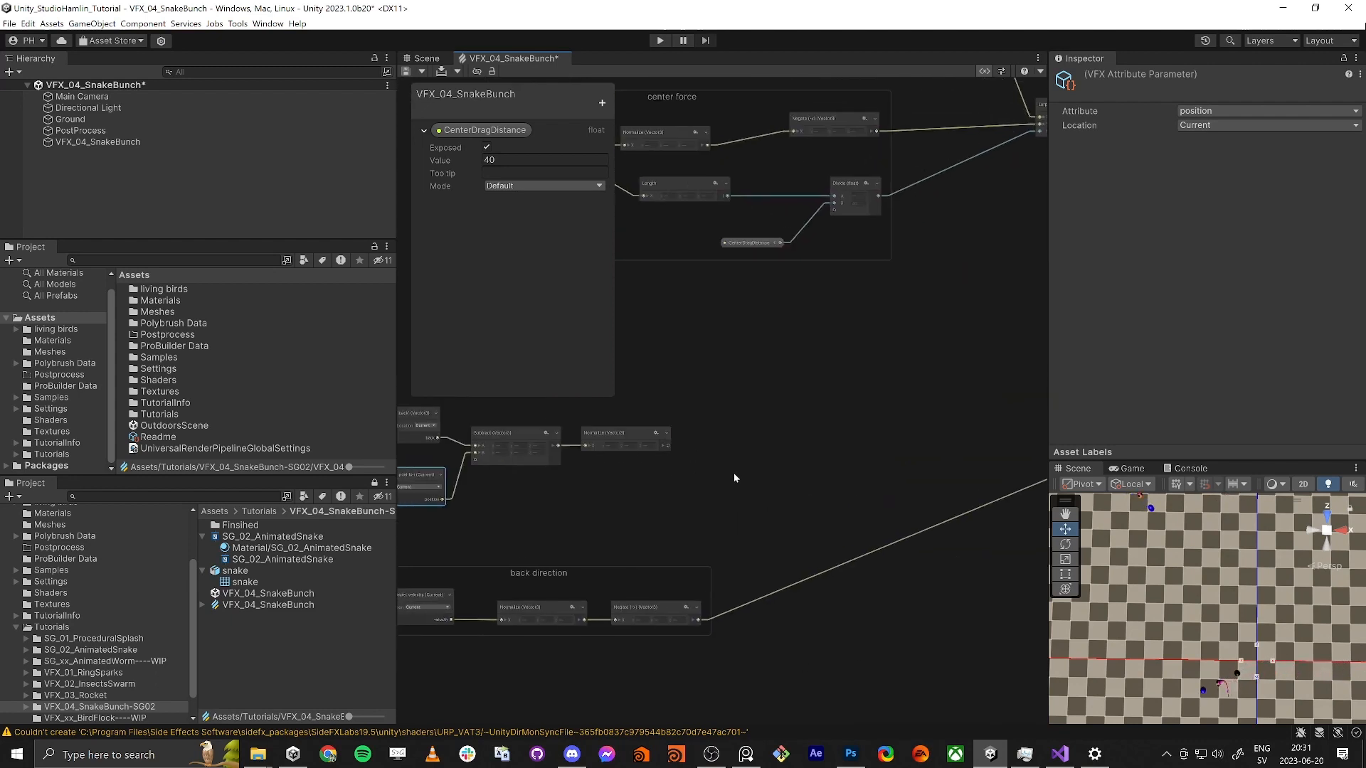
{"action": "left_click", "coordinate": [763, 466]}
{"action": "key", "text": "space"}
{"action": "type", "text": "lerp"}
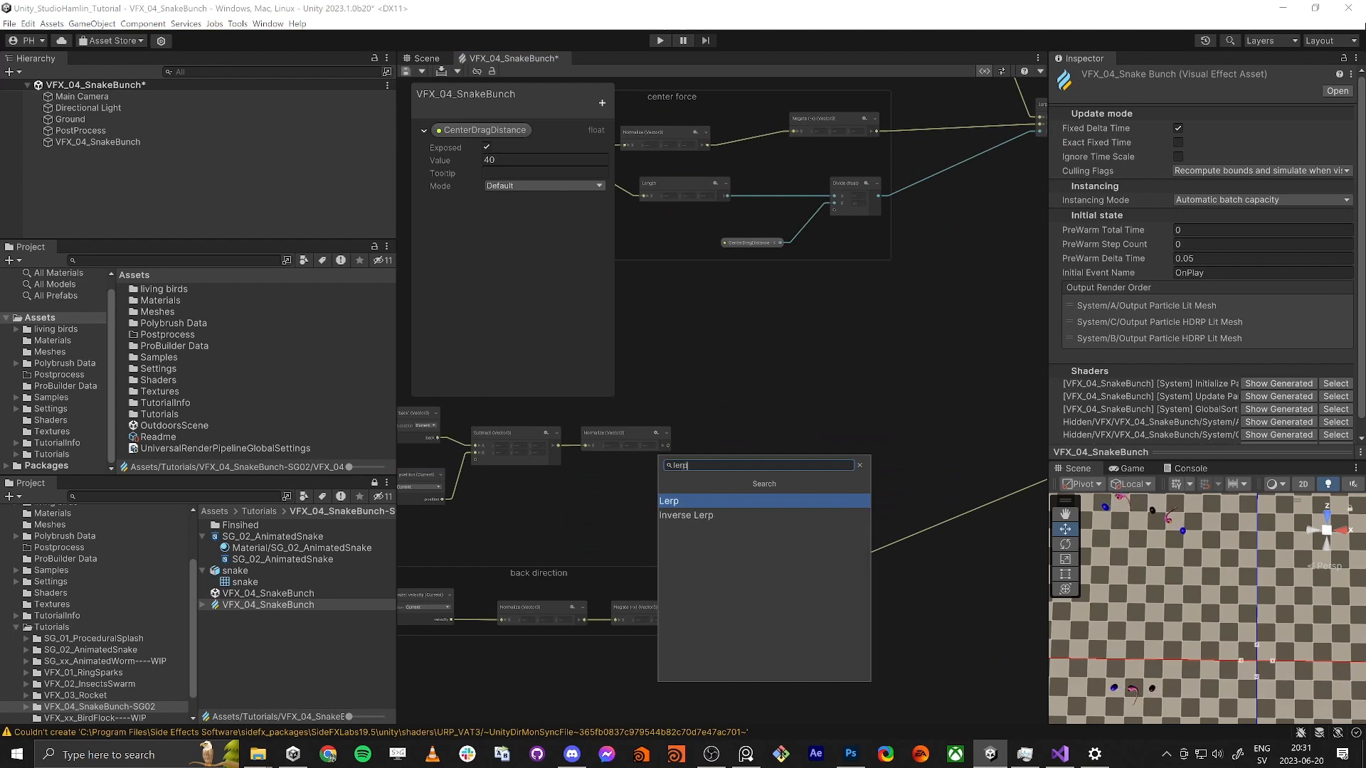
{"action": "key", "text": "Return"}
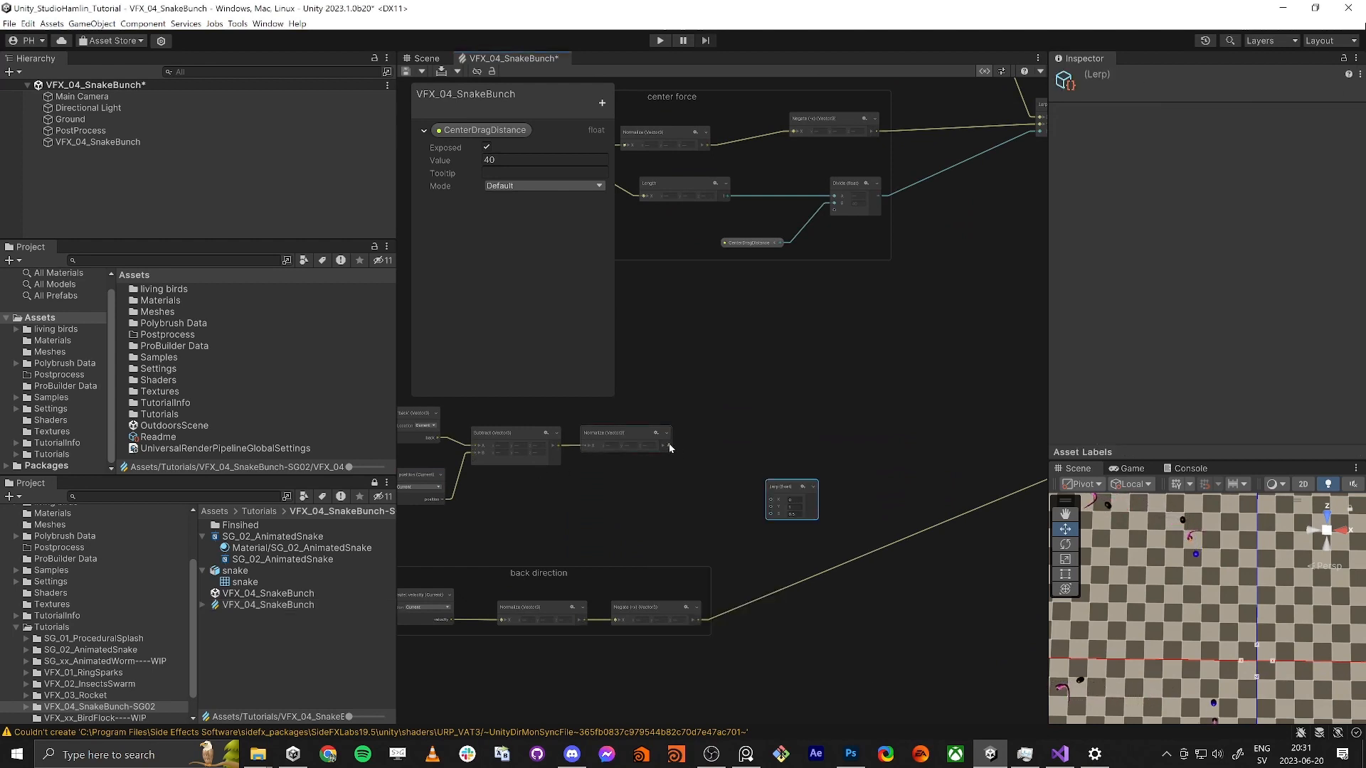
{"action": "left_click_drag", "start_coordinate": [667, 446], "coordinate": [700, 620]}
{"action": "left_click", "coordinate": [770, 663]}
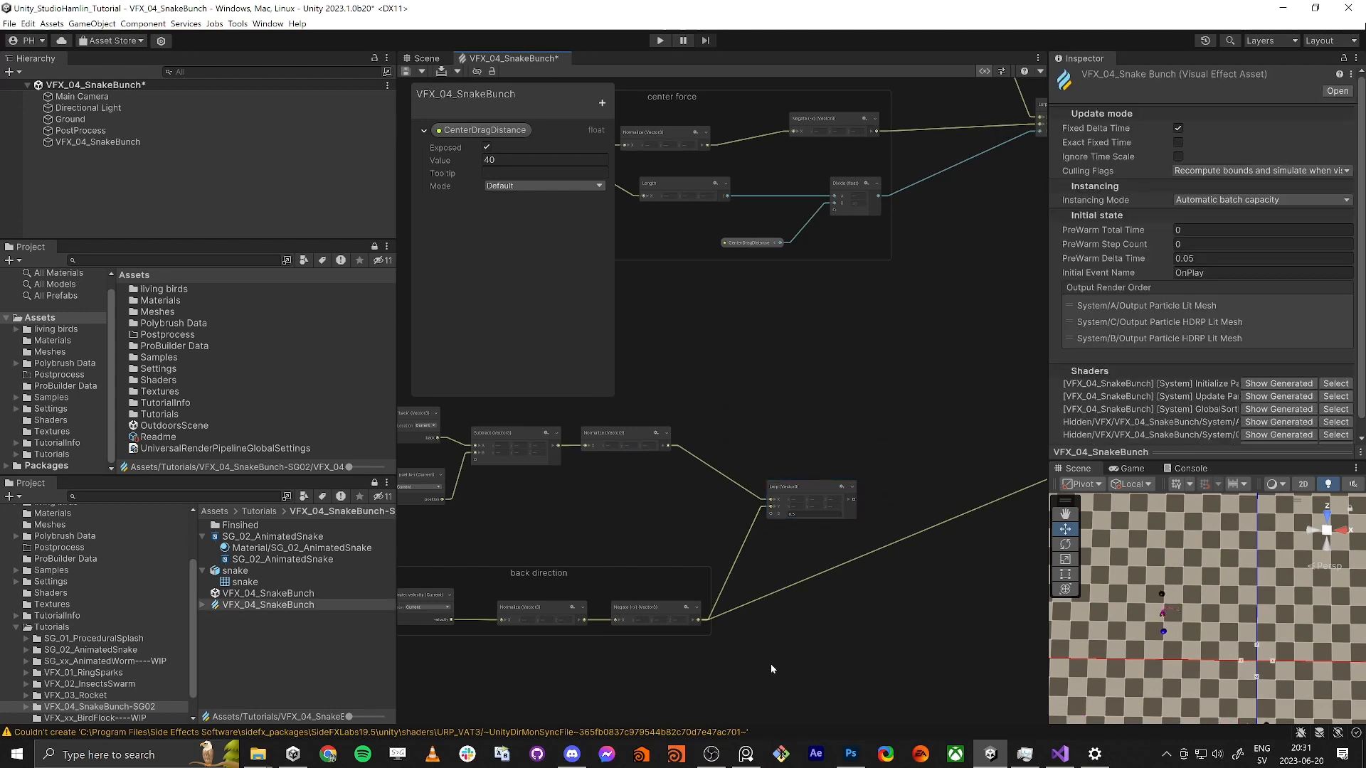
Step: Add an inline float node of 0.01 below the back direction group and connect it to Lerp's S input
{"action": "middle_click_drag", "start_coordinate": [771, 664], "coordinate": [758, 630]}
{"action": "key", "text": "space"}
{"action": "type", "text": "float"}
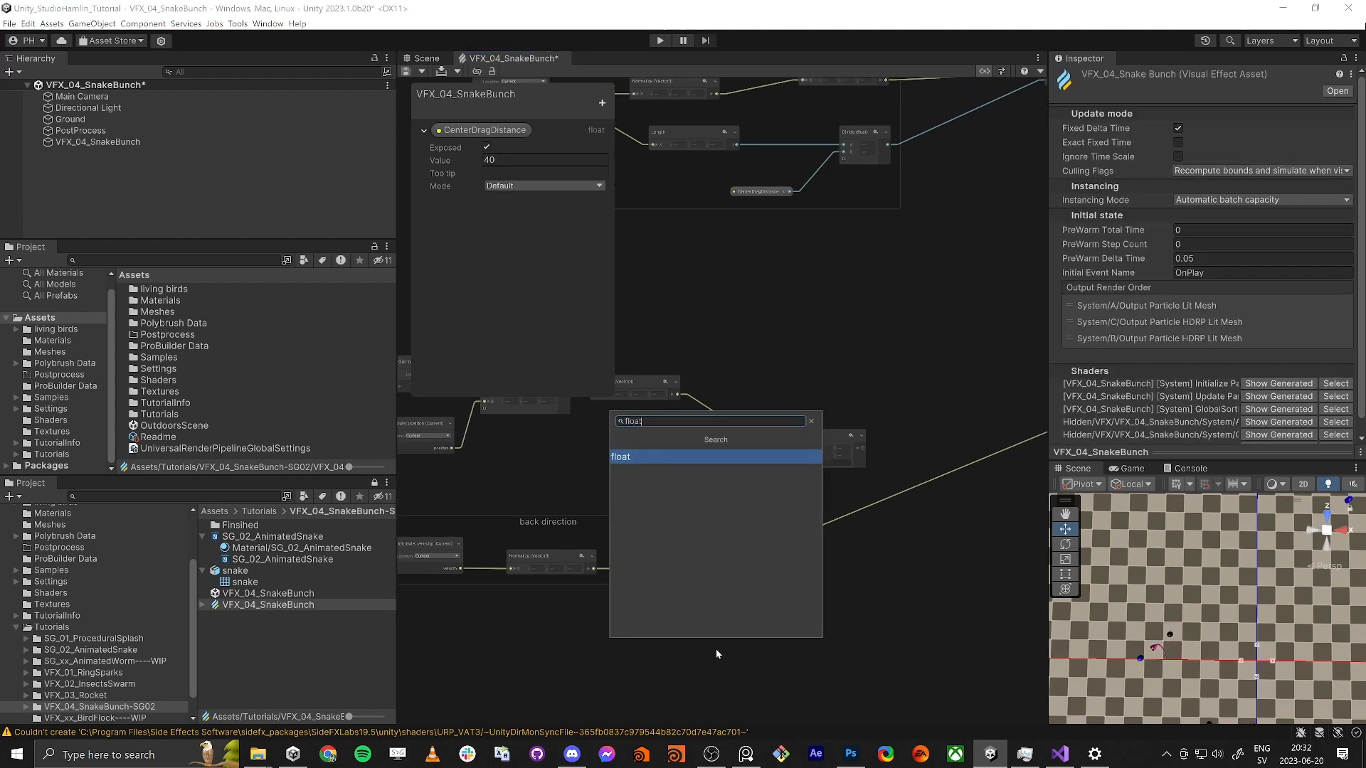
{"action": "key", "text": "Return"}
{"action": "scroll", "coordinate": [718, 643], "scroll_direction": "up", "scroll_amount": 2}
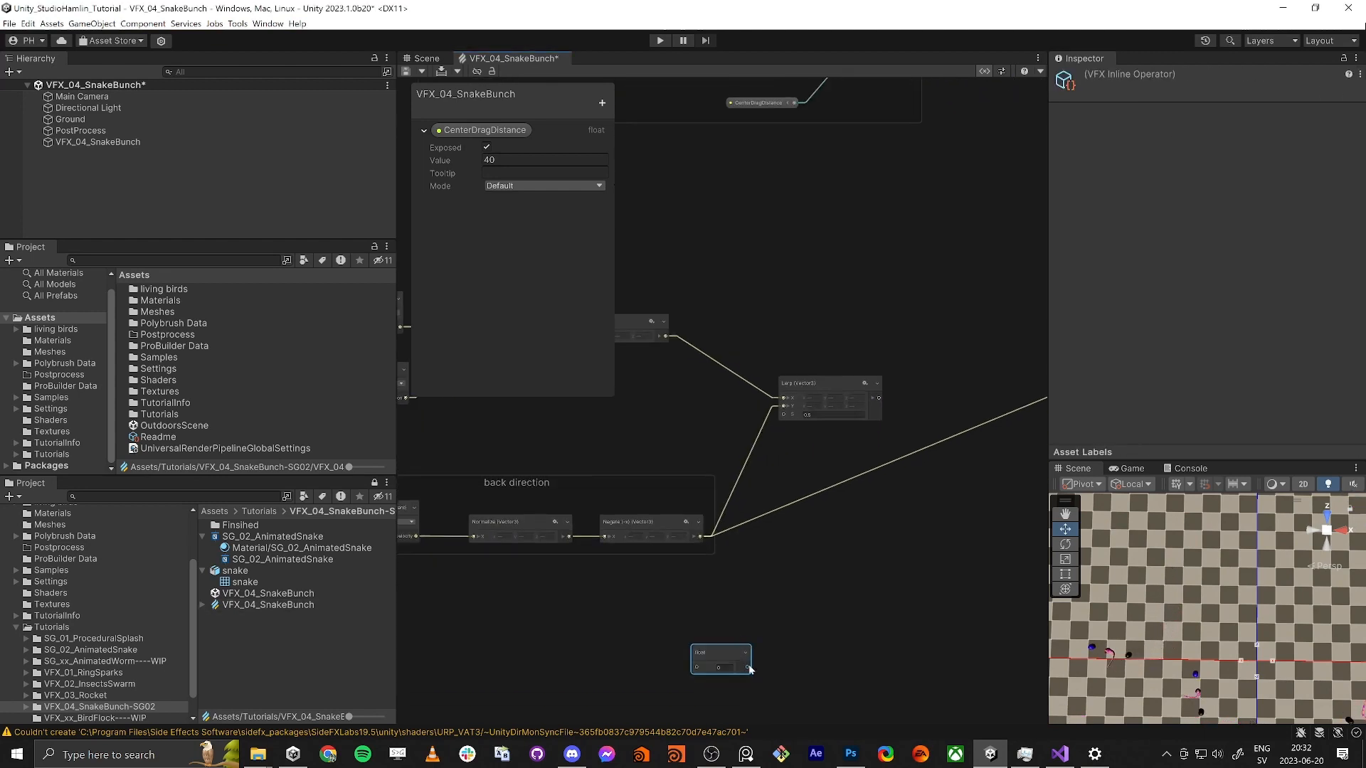
{"action": "left_click_drag", "start_coordinate": [725, 652], "coordinate": [783, 409]}
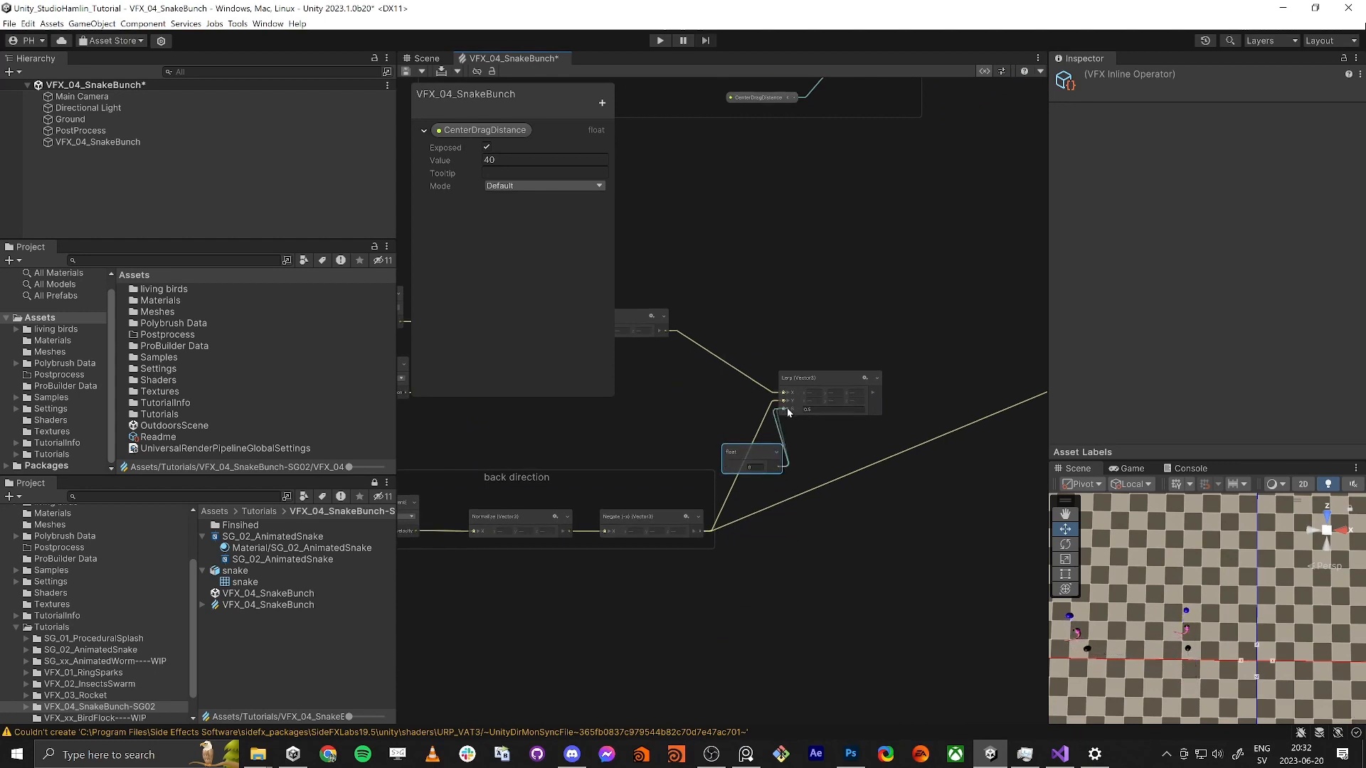
{"action": "left_click_drag", "start_coordinate": [754, 453], "coordinate": [723, 593]}
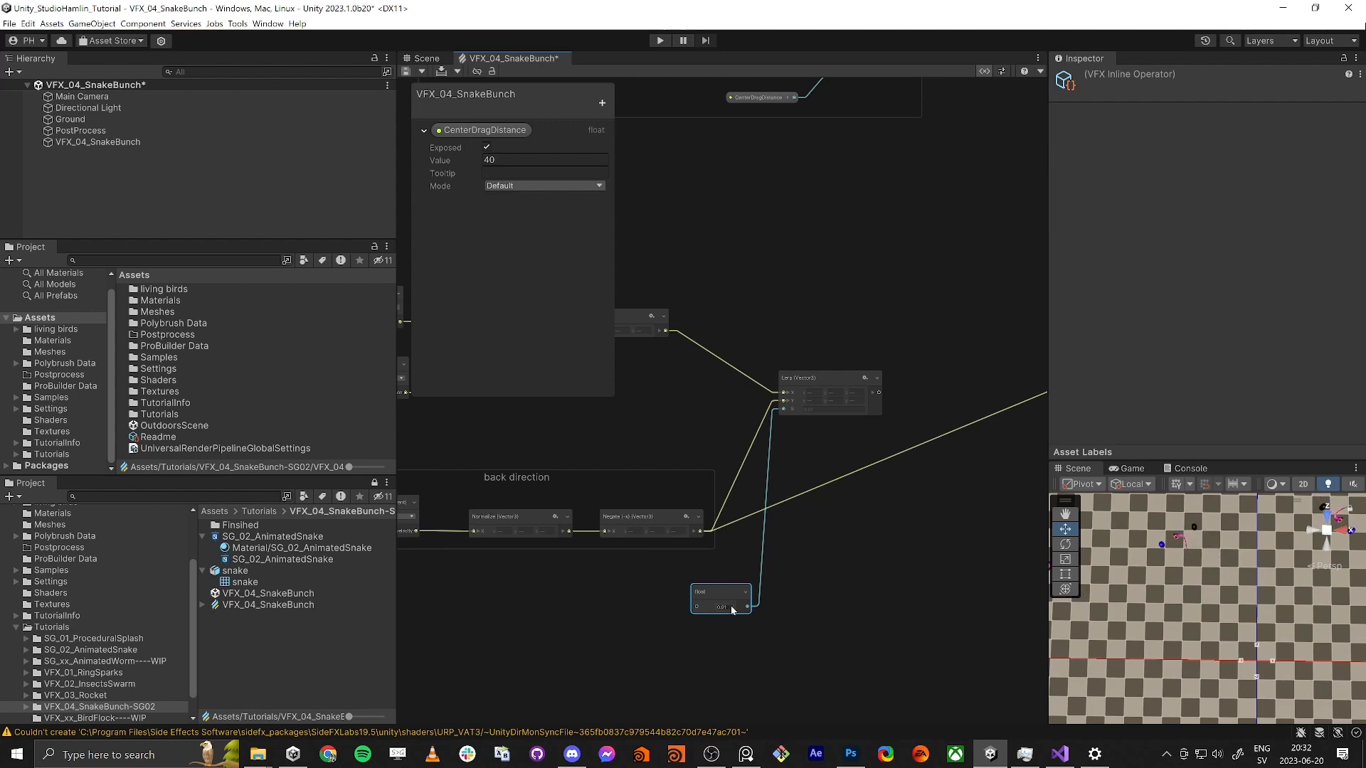
Step: Hide the blackboard and select the Get back branch, followed by the back direction group, to compare Lerp's two inputs
{"action": "middle_click_drag", "start_coordinate": [603, 574], "coordinate": [681, 571]}
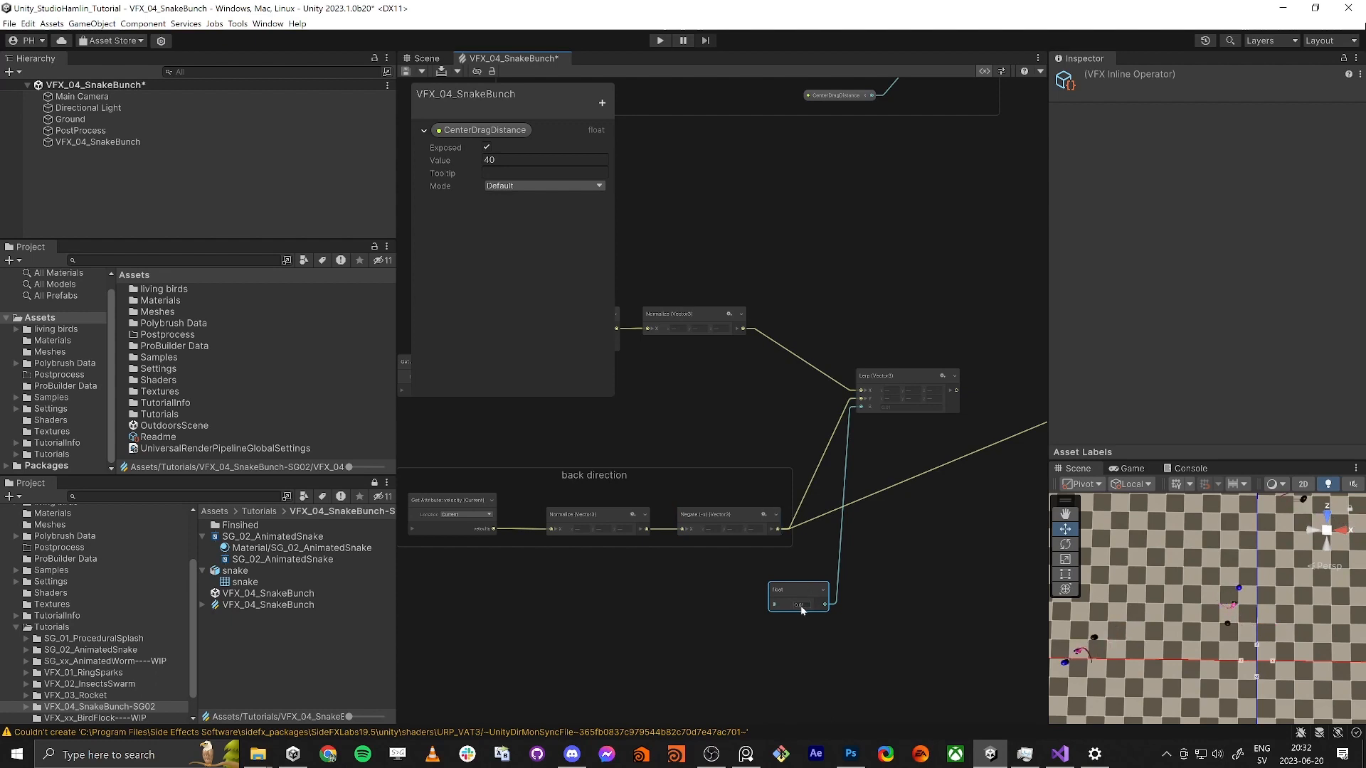
{"action": "left_click", "coordinate": [686, 318]}
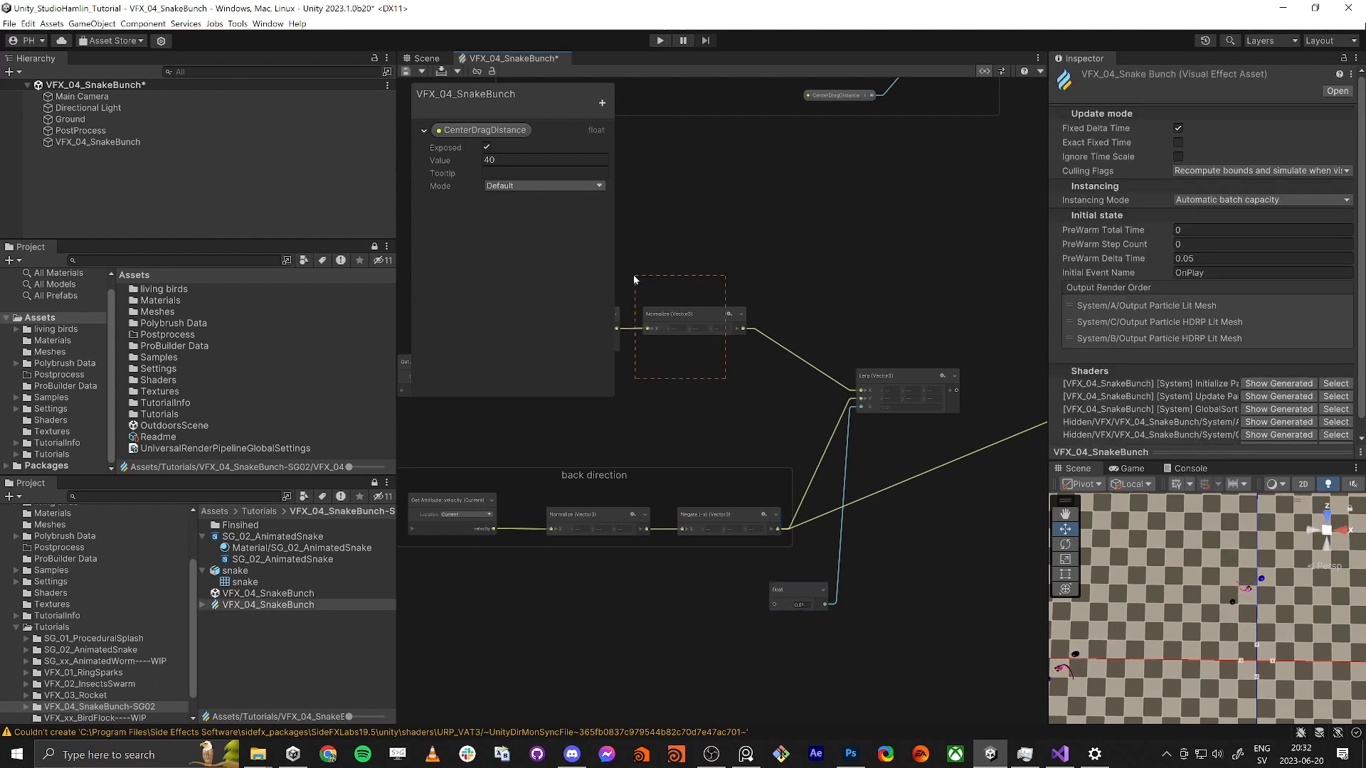
{"action": "left_click", "coordinate": [980, 72]}
{"action": "left_click_drag", "start_coordinate": [811, 245], "coordinate": [411, 384]}
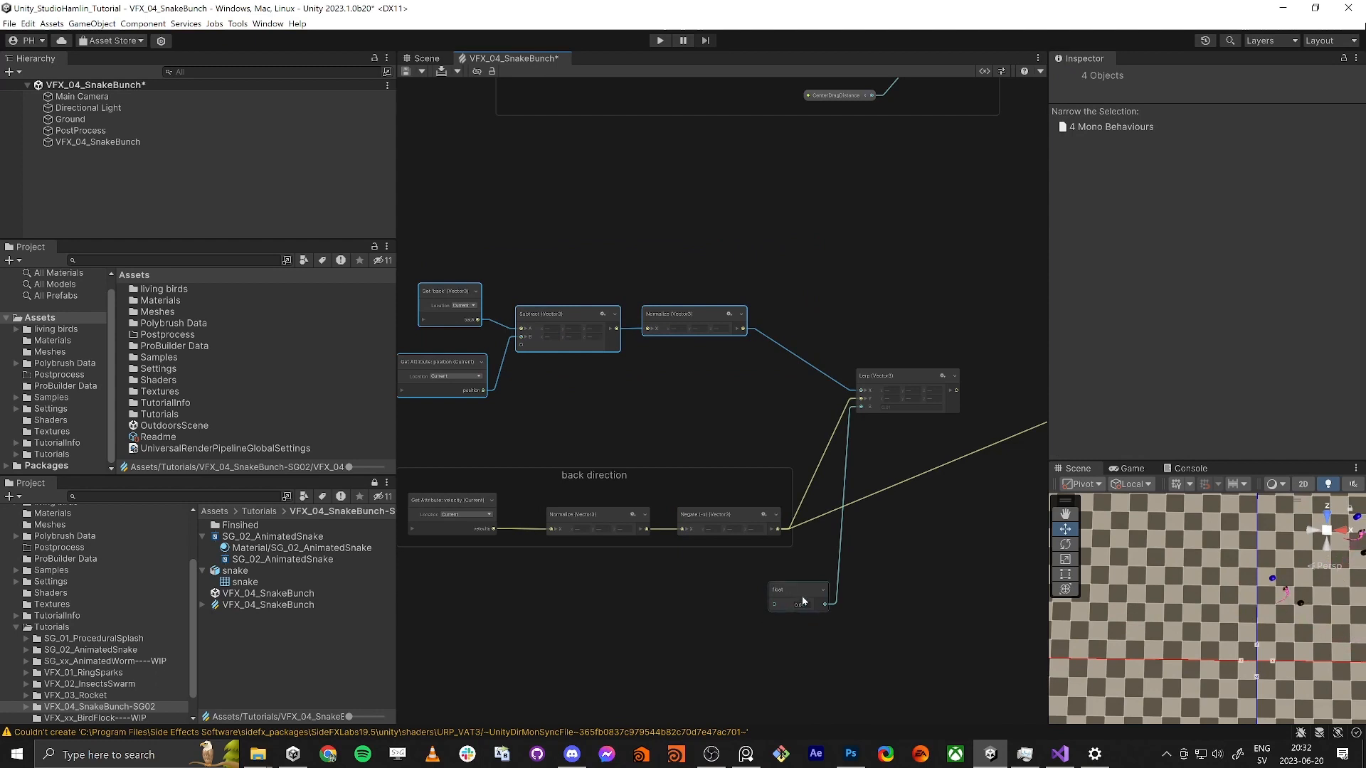
{"action": "left_click_drag", "start_coordinate": [551, 440], "coordinate": [631, 484]}
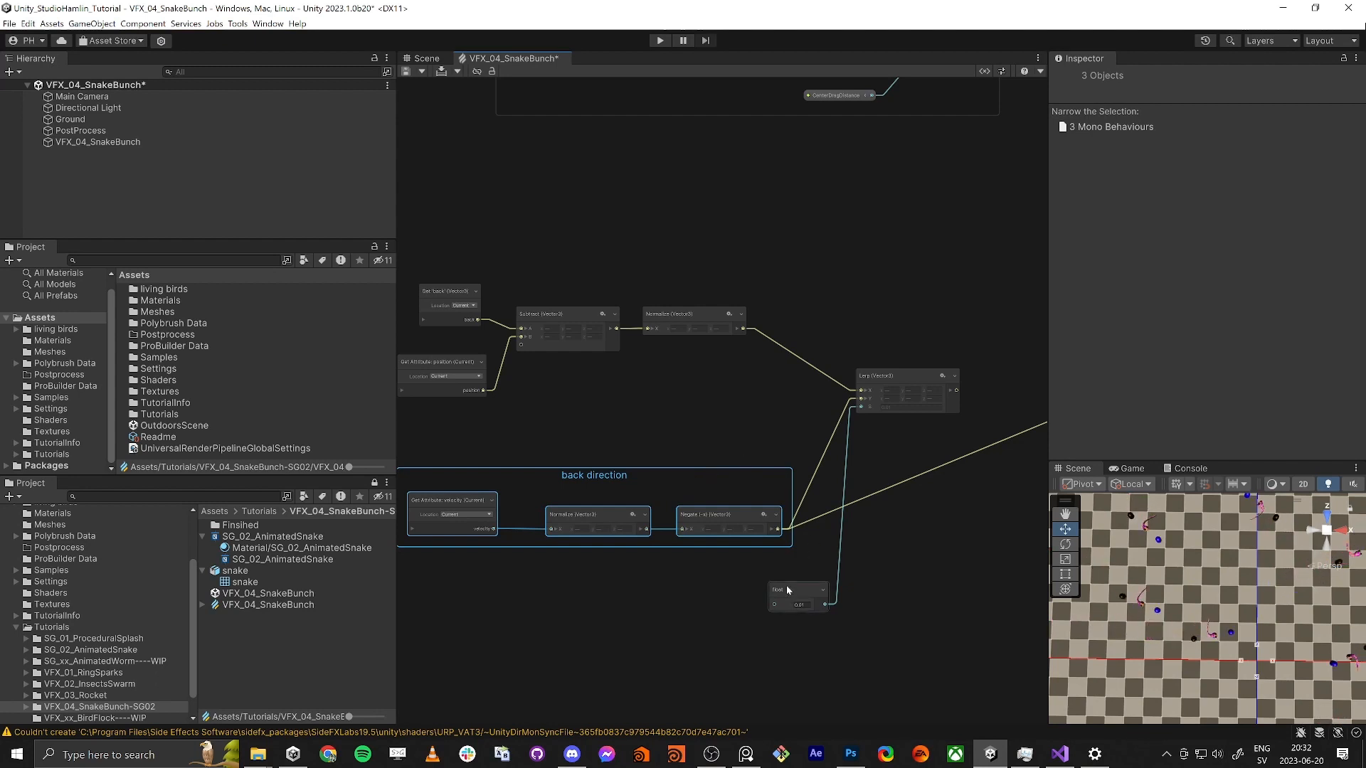
Step: Adjust the value of the Float node feeding Lerp and reposition the node beneath the back direction group
{"action": "left_click_drag", "start_coordinate": [791, 590], "coordinate": [771, 586]}
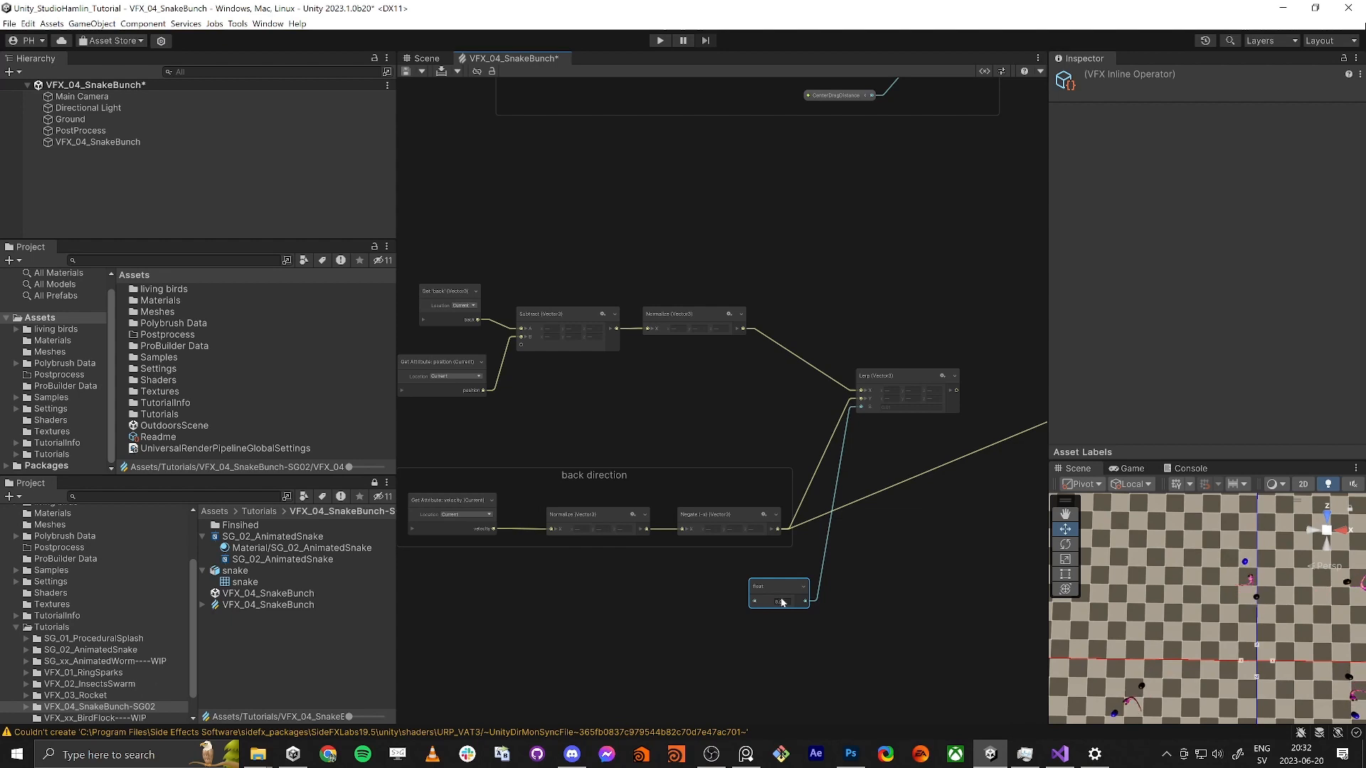
{"action": "left_click", "coordinate": [778, 602]}
{"action": "scroll", "coordinate": [779, 603], "scroll_direction": "up", "scroll_amount": 3}
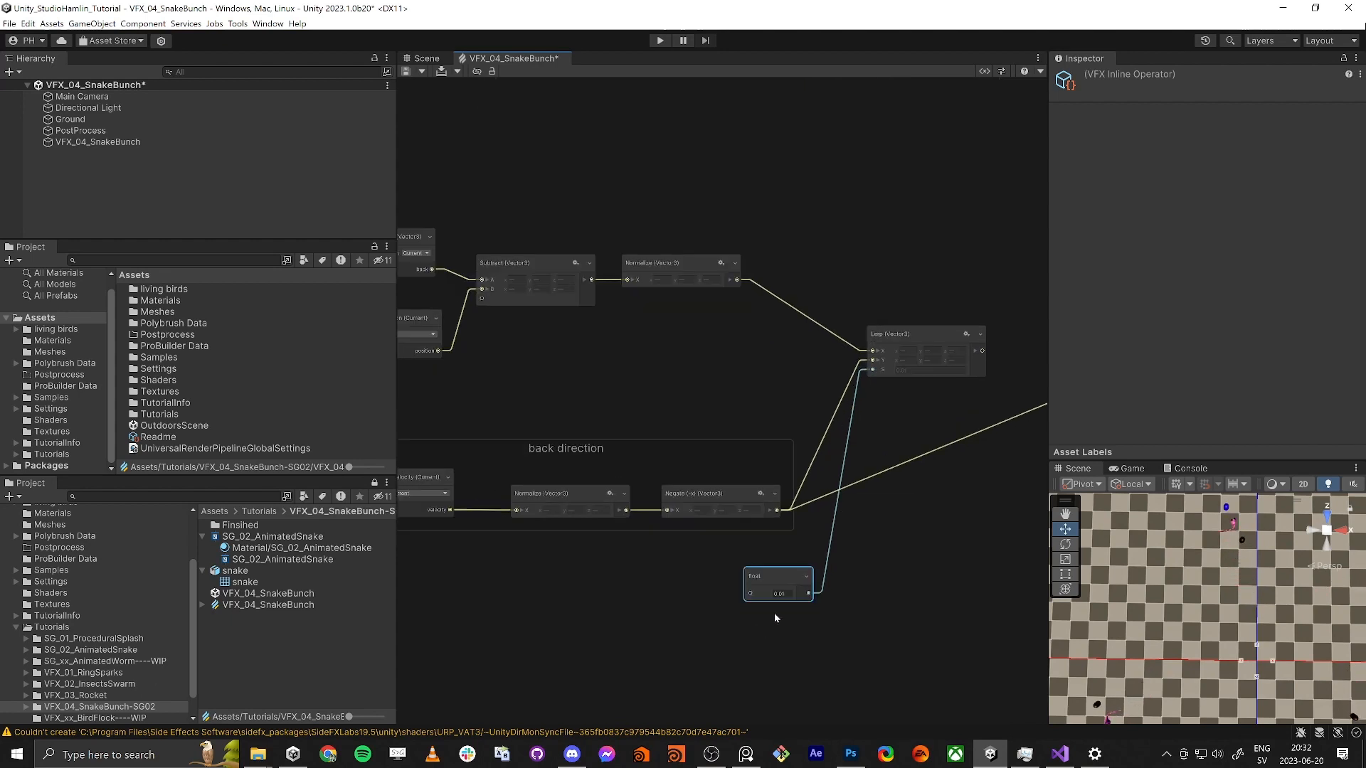
{"action": "left_click", "coordinate": [777, 609]}
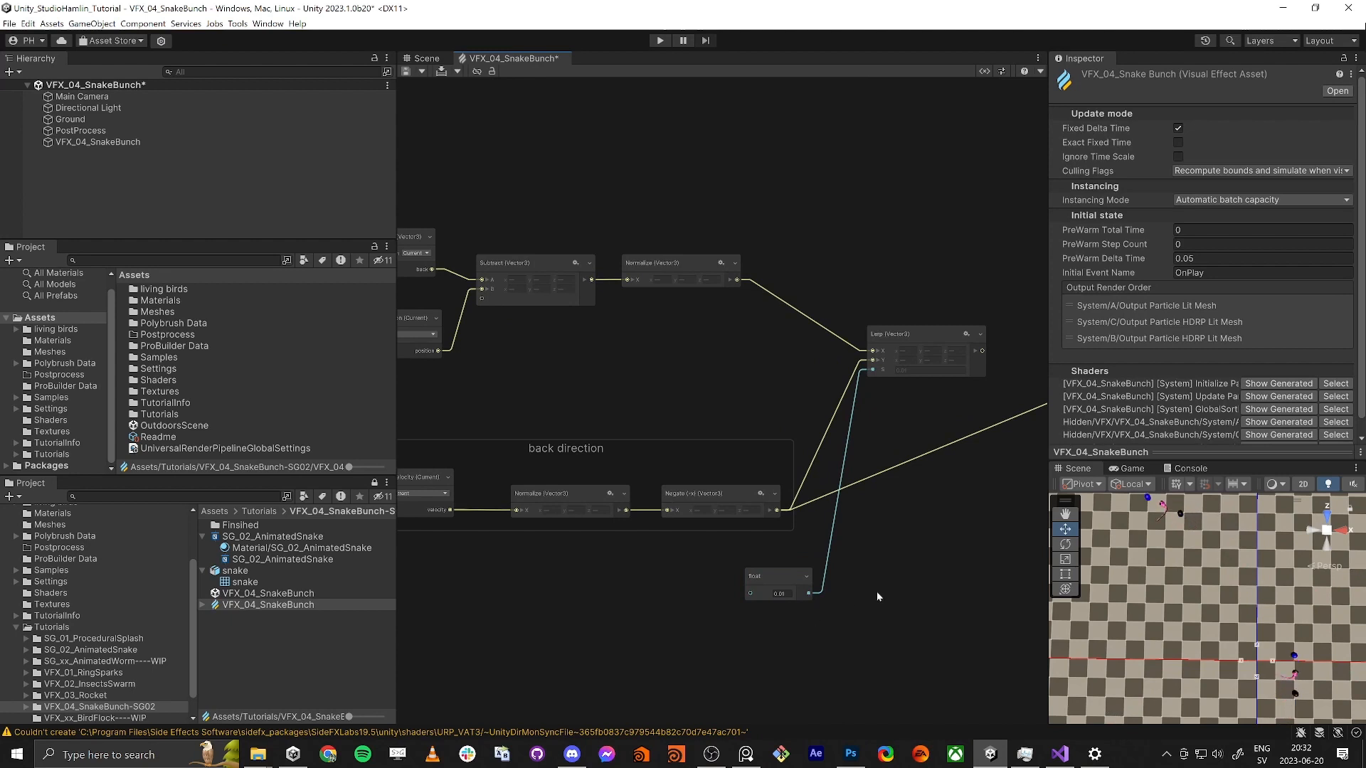
{"action": "middle_click_drag", "start_coordinate": [876, 591], "coordinate": [790, 589]}
{"action": "scroll", "coordinate": [779, 589], "scroll_direction": "down", "scroll_amount": 2}
{"action": "middle_click_drag", "start_coordinate": [912, 561], "coordinate": [878, 567]}
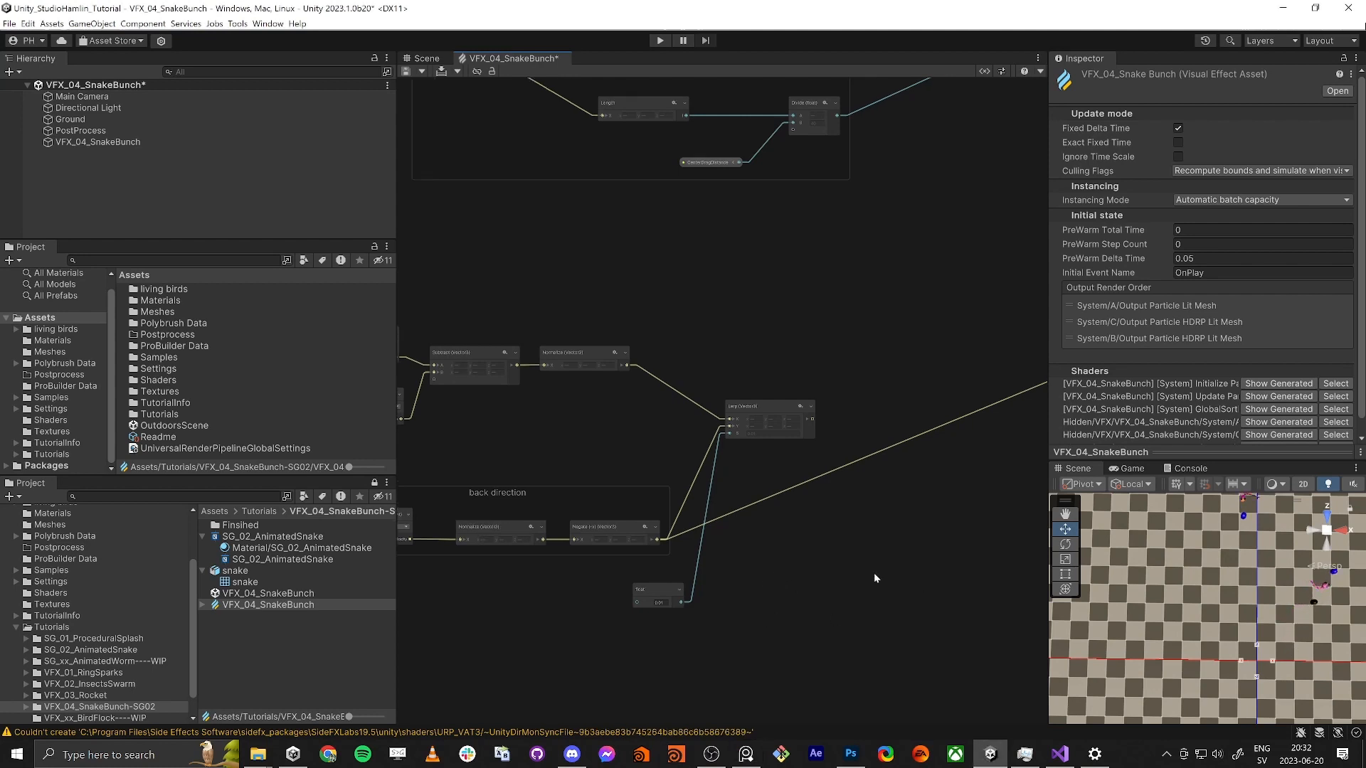
{"action": "left_click_drag", "start_coordinate": [661, 587], "coordinate": [647, 595]}
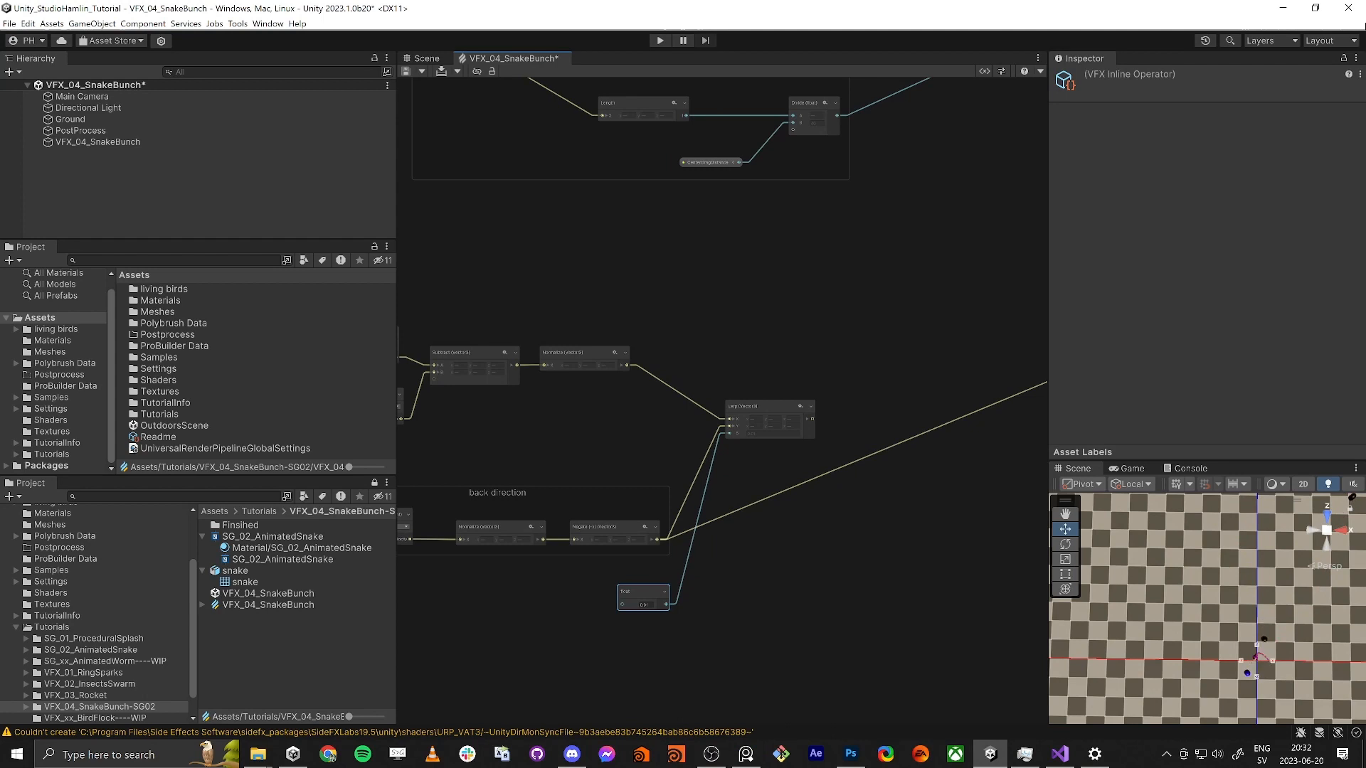
{"action": "middle_click_drag", "start_coordinate": [749, 360], "coordinate": [592, 467]}
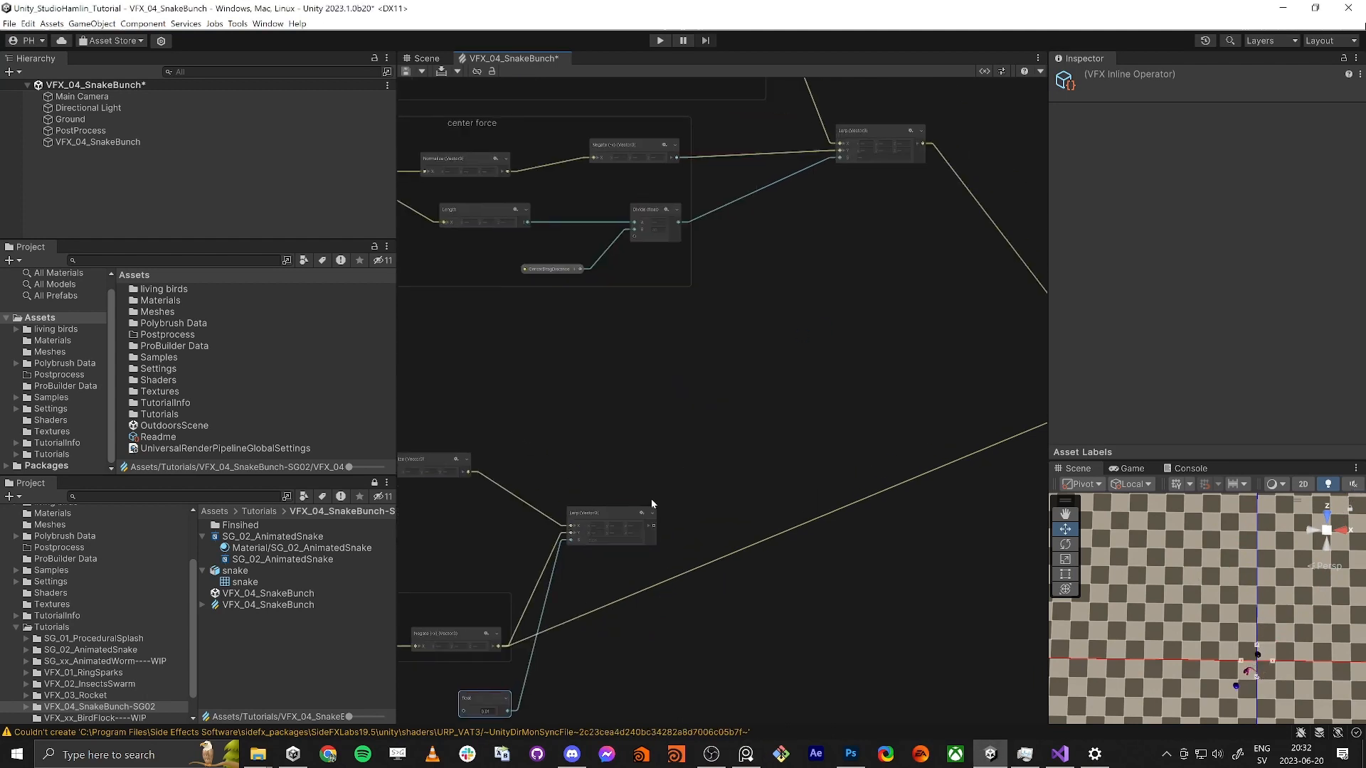
{"action": "key", "text": "space"}
{"action": "type", "text": "add"}
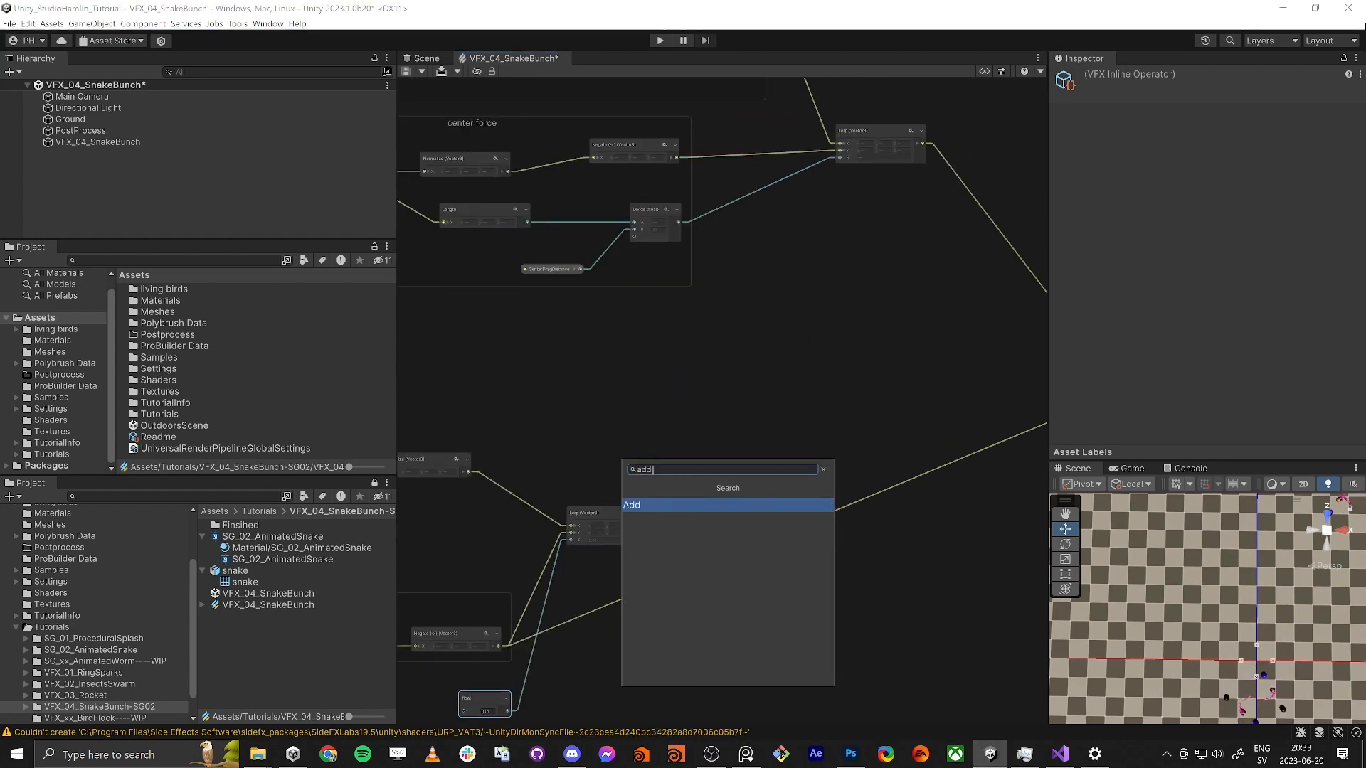
{"action": "key", "text": "BackSpace"}
{"action": "key", "text": "BackSpace"}
{"action": "key", "text": "BackSpace"}
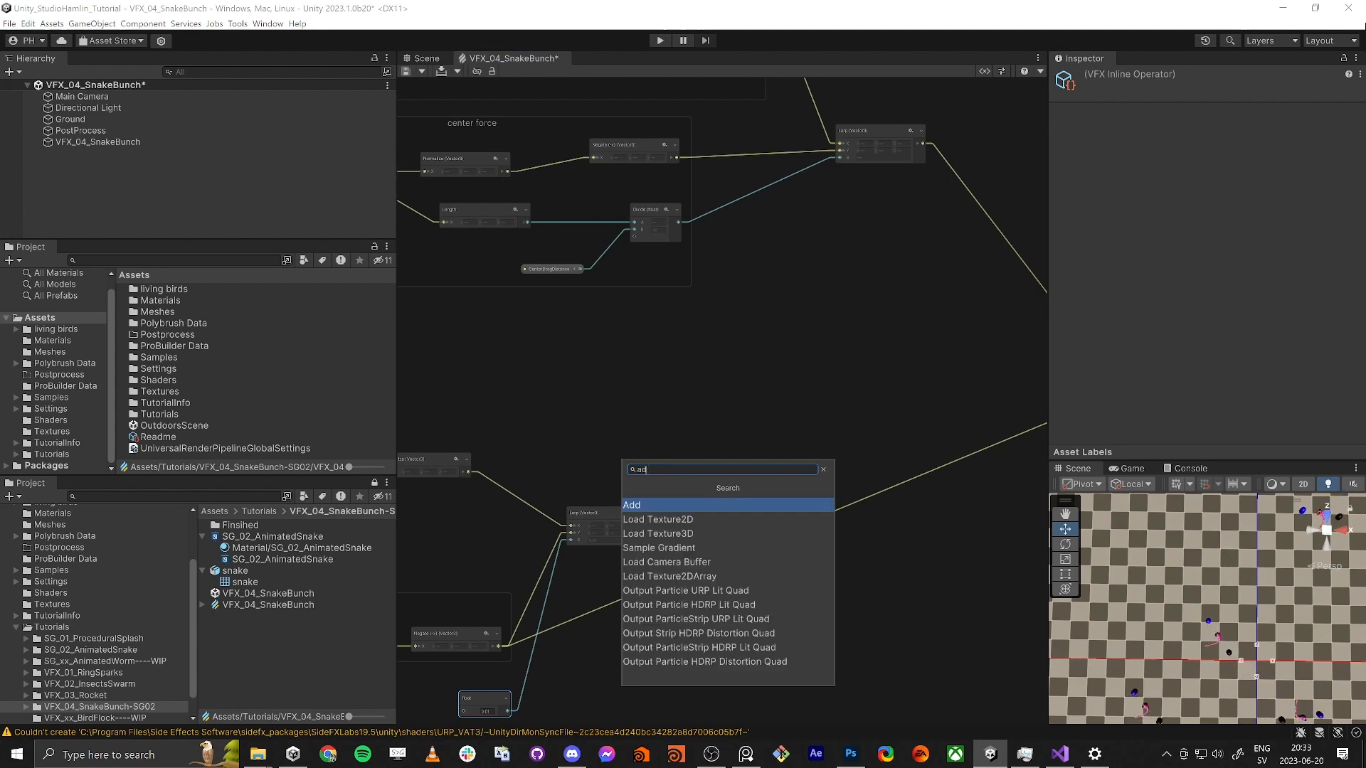
{"action": "type", "text": "get att"}
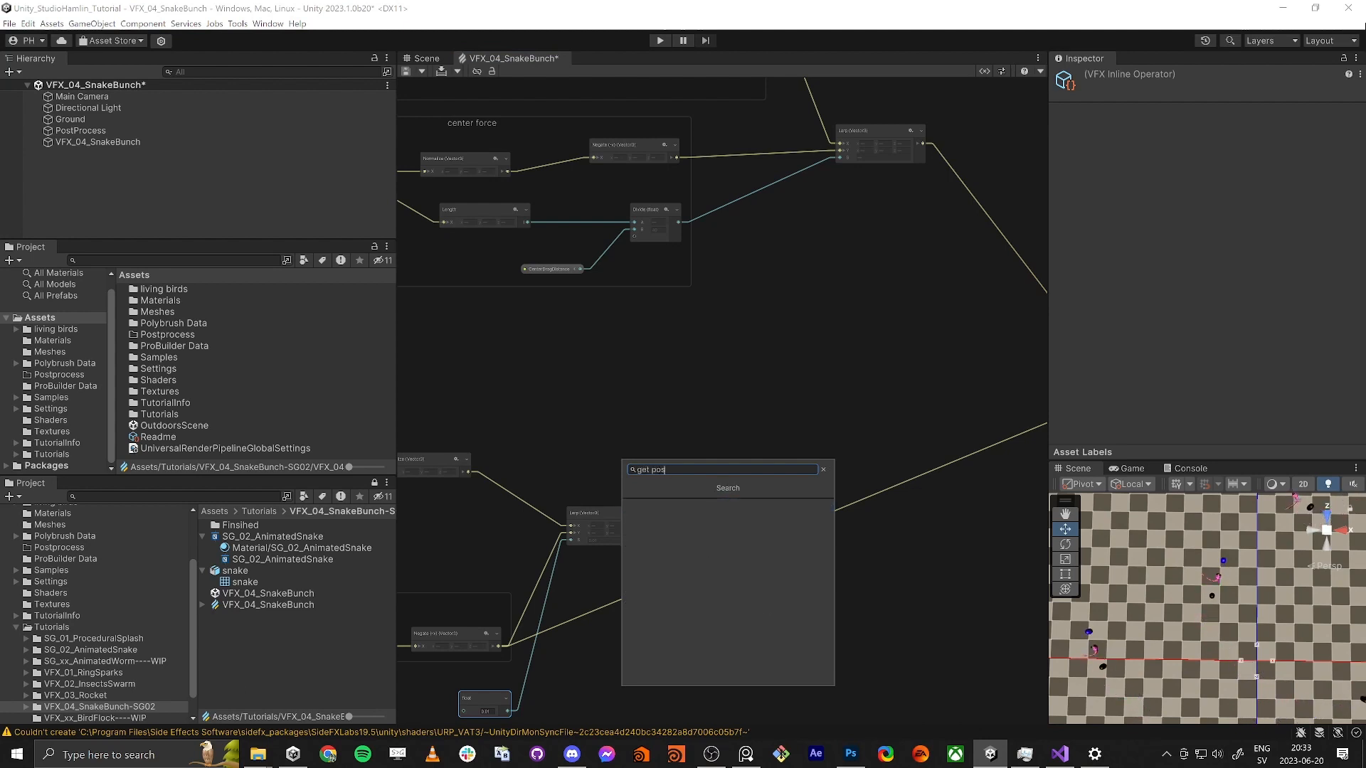
{"action": "key", "text": "BackSpace"}
{"action": "key", "text": "BackSpace"}
{"action": "key", "text": "BackSpace"}
{"action": "key", "text": "BackSpace"}
{"action": "key", "text": "BackSpace"}
{"action": "key", "text": "BackSpace"}
{"action": "key", "text": "BackSpace"}
{"action": "left_click", "coordinate": [753, 449]}
Step: Create an Add node and a Get Attribute: position node beyond the Lerp, placing the position node below Add
{"action": "key", "text": "space"}
{"action": "type", "text": "add"}
{"action": "key", "text": "Return"}
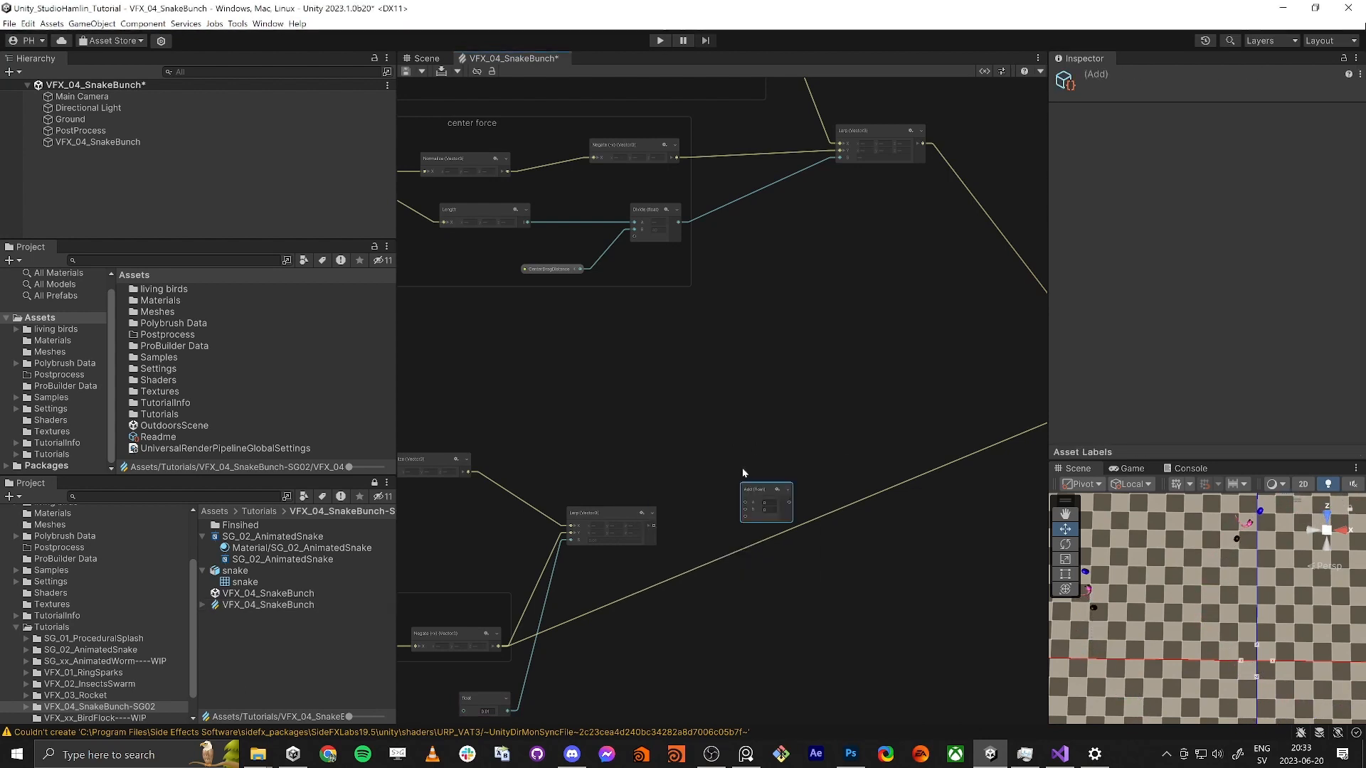
{"action": "key", "text": "space"}
{"action": "type", "text": "position"}
{"action": "key", "text": "Return"}
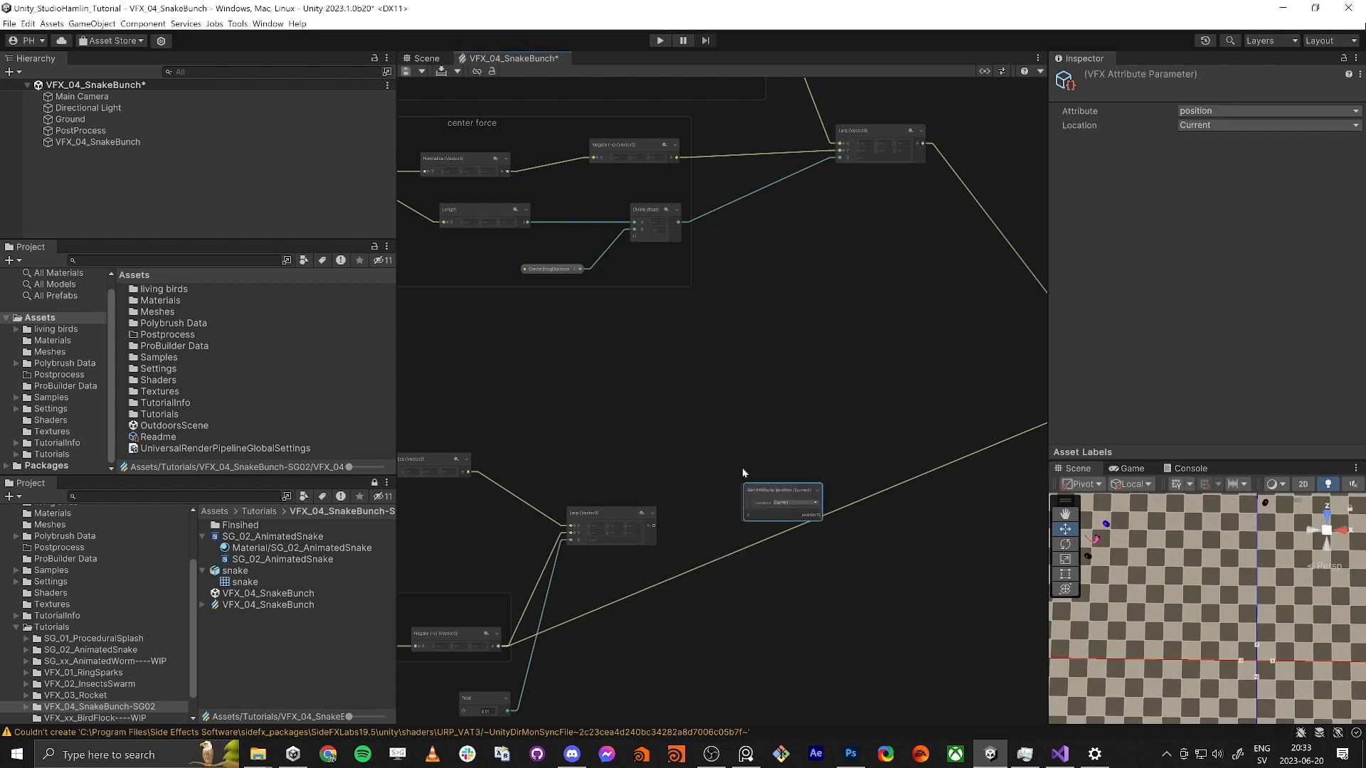
{"action": "left_click_drag", "start_coordinate": [766, 496], "coordinate": [753, 600]}
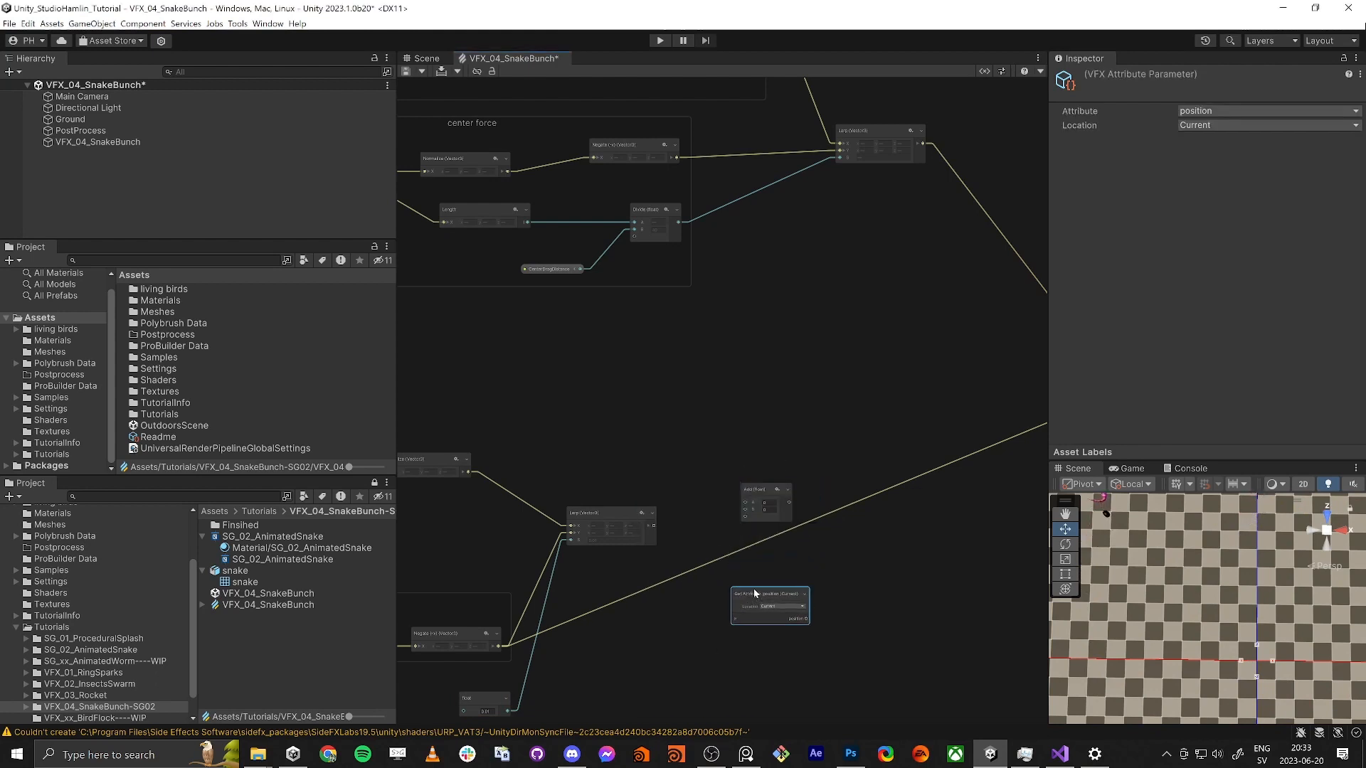
Step: Connect Lerp's output to Add's A and the position attribute to B, moving the position node to the left below Add
{"action": "scroll", "coordinate": [753, 587], "scroll_direction": "up", "scroll_amount": 3}
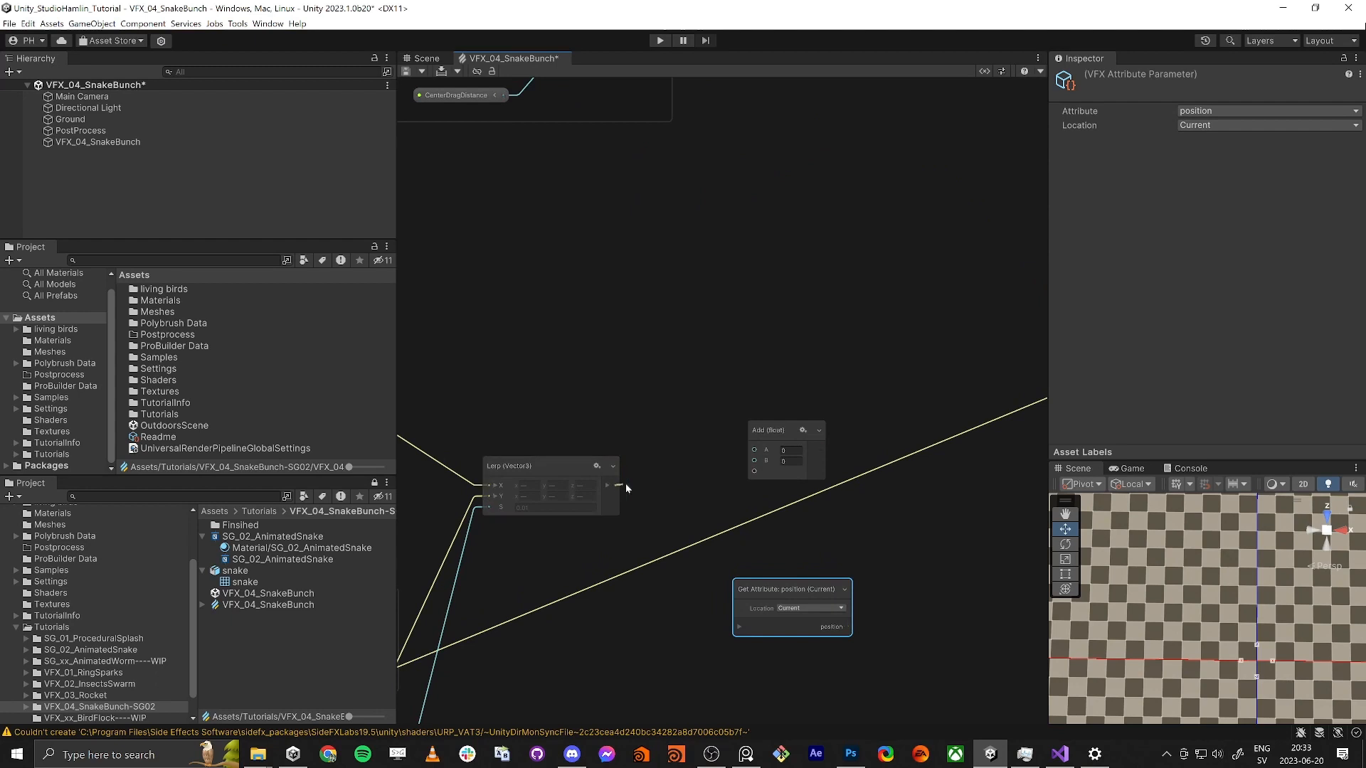
{"action": "left_click_drag", "start_coordinate": [702, 470], "coordinate": [754, 449]}
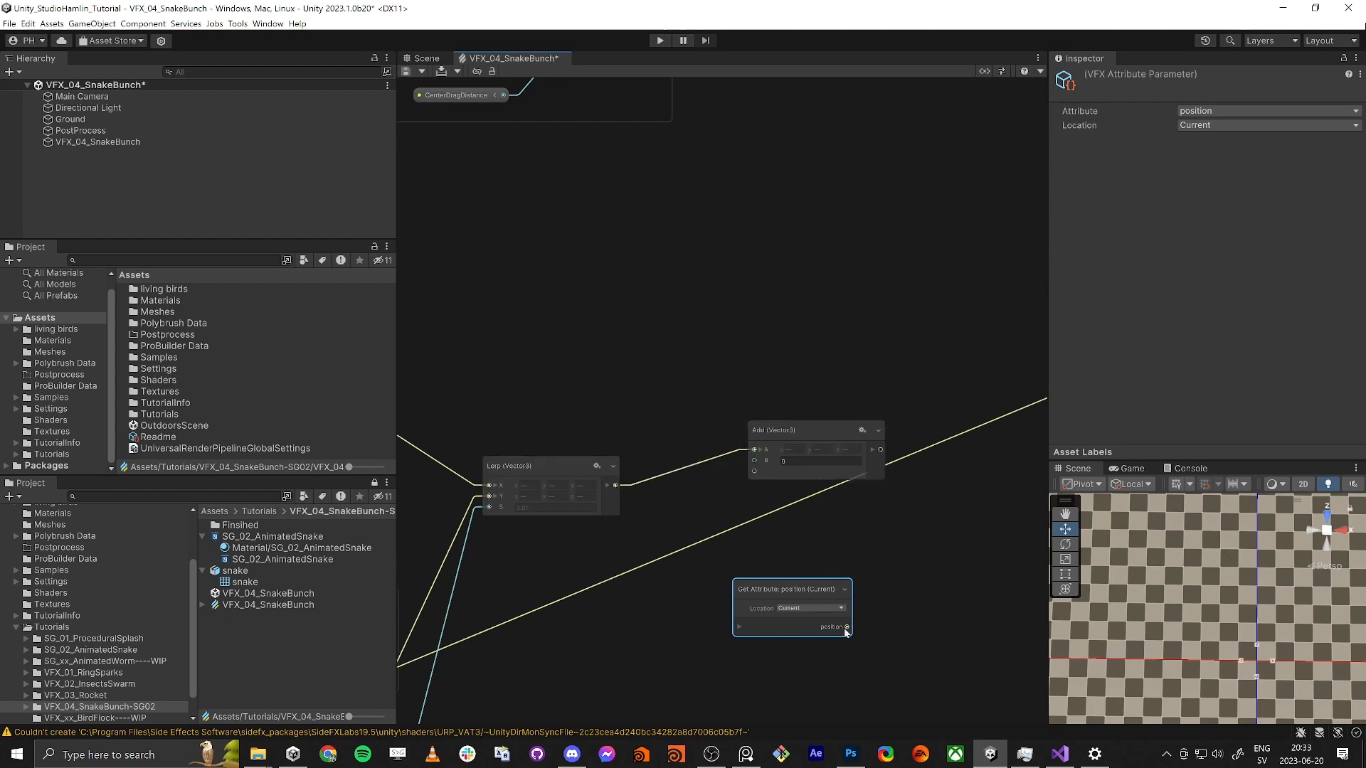
{"action": "left_click_drag", "start_coordinate": [776, 510], "coordinate": [754, 460]}
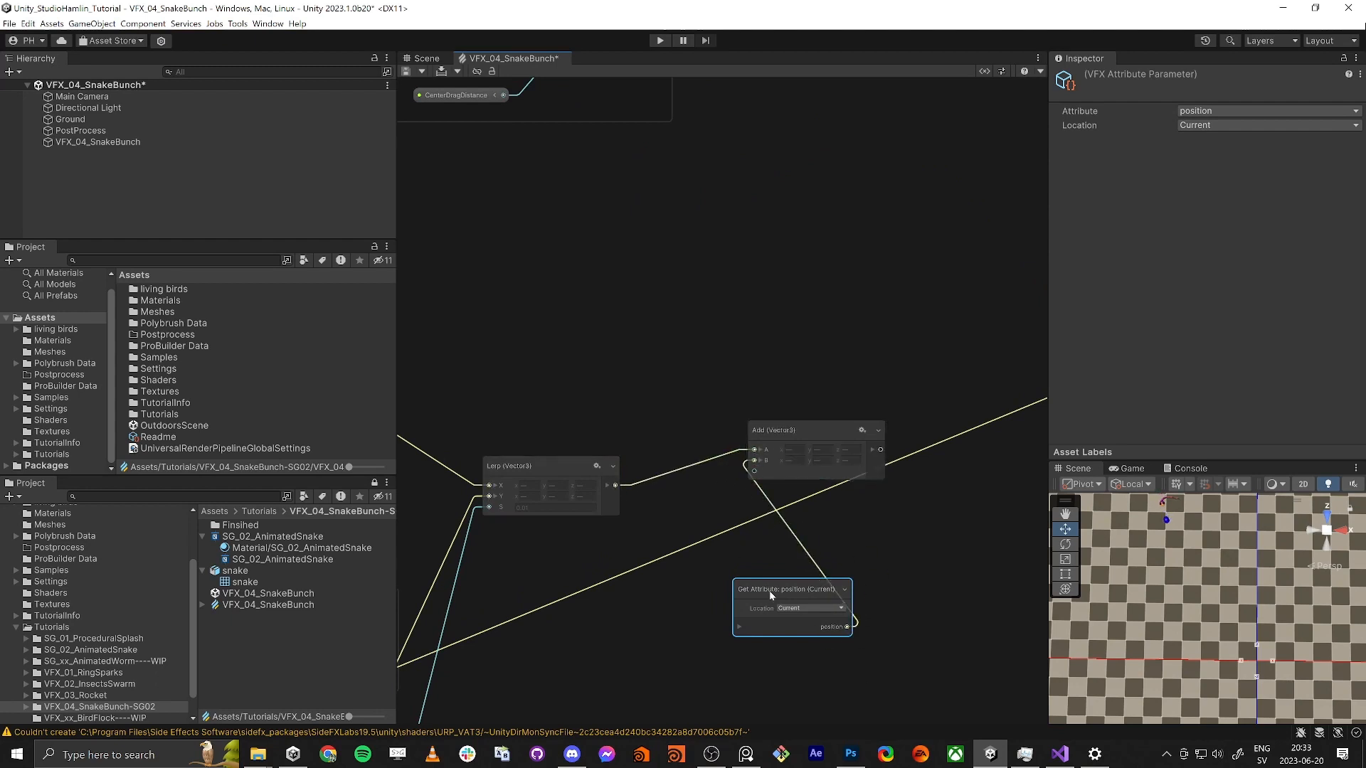
{"action": "left_click_drag", "start_coordinate": [768, 591], "coordinate": [683, 604]}
Step: Connect the Add output to the Set back block in Update Particle, replacing its existing link
{"action": "scroll", "coordinate": [505, 477], "scroll_direction": "down", "scroll_amount": 3}
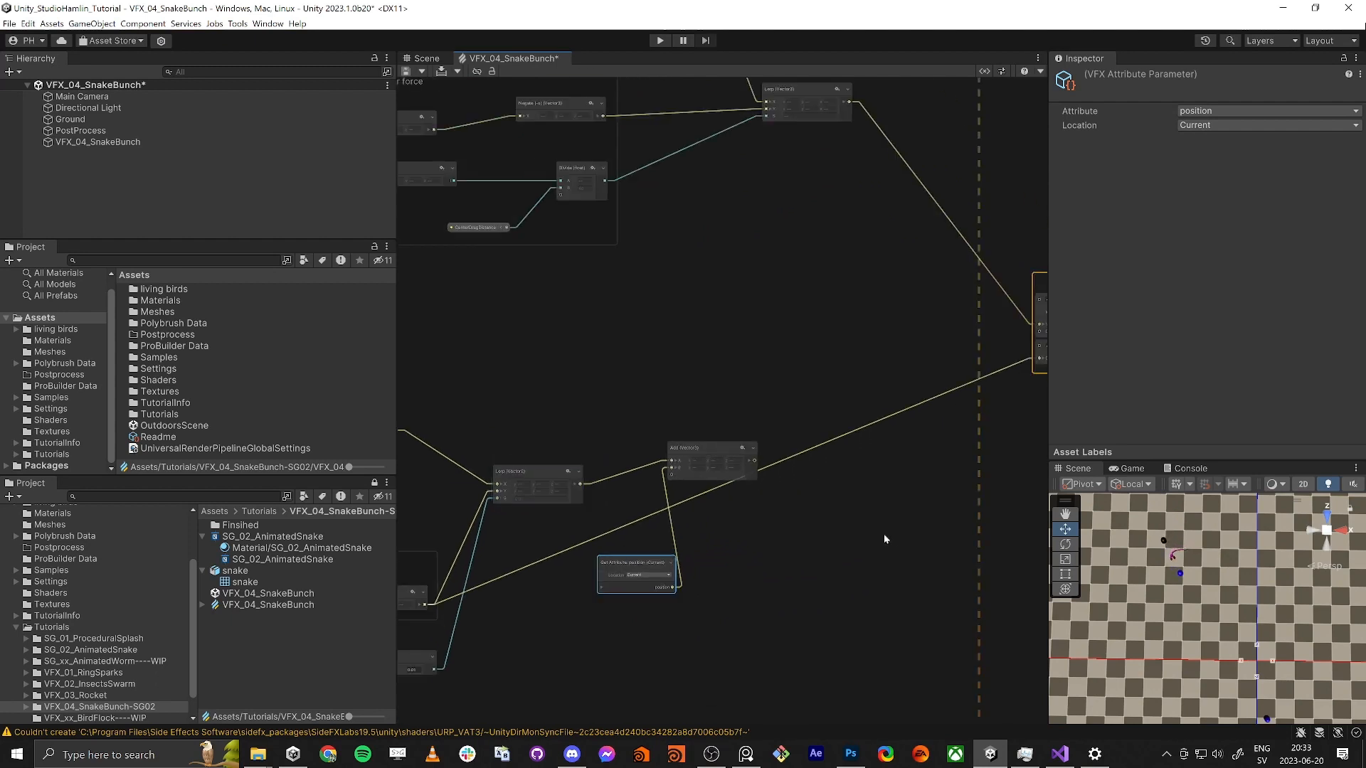
{"action": "middle_click_drag", "start_coordinate": [804, 502], "coordinate": [706, 545]}
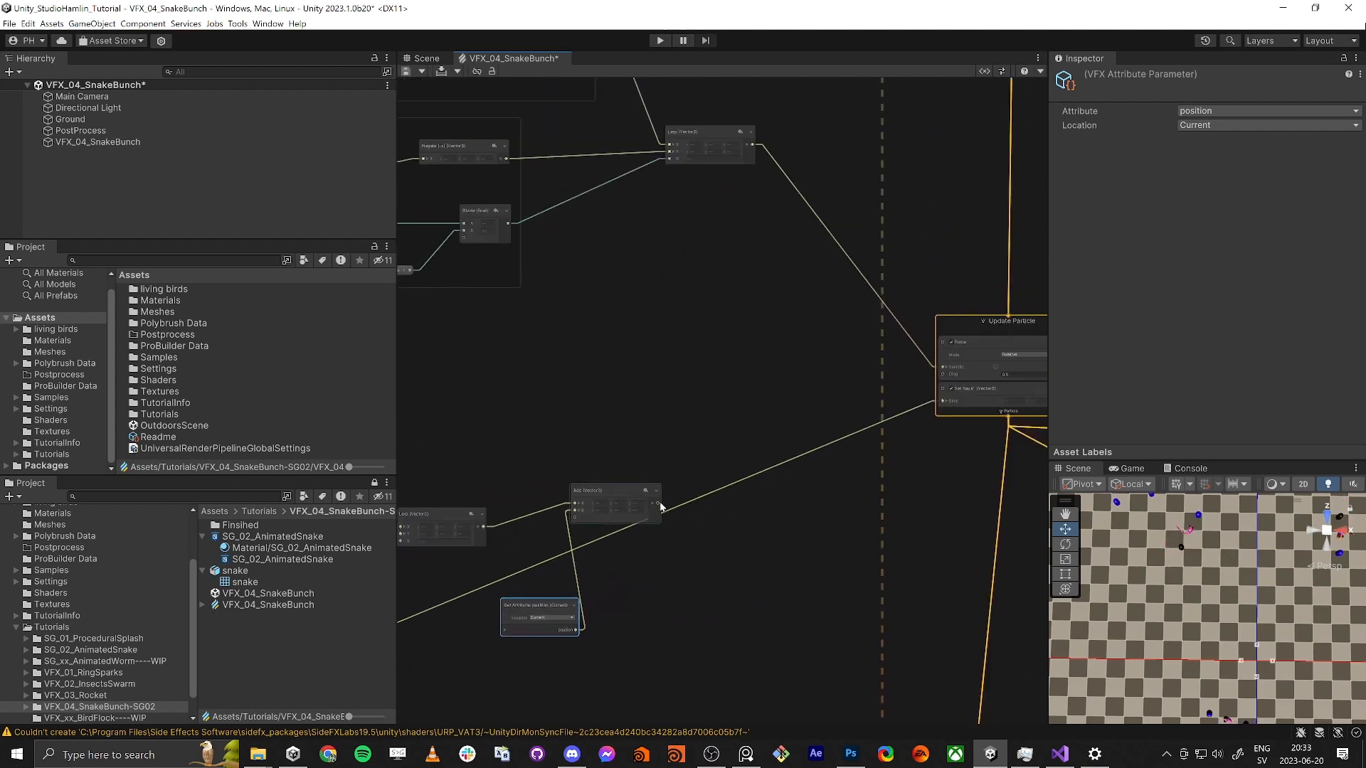
{"action": "left_click_drag", "start_coordinate": [657, 503], "coordinate": [936, 401]}
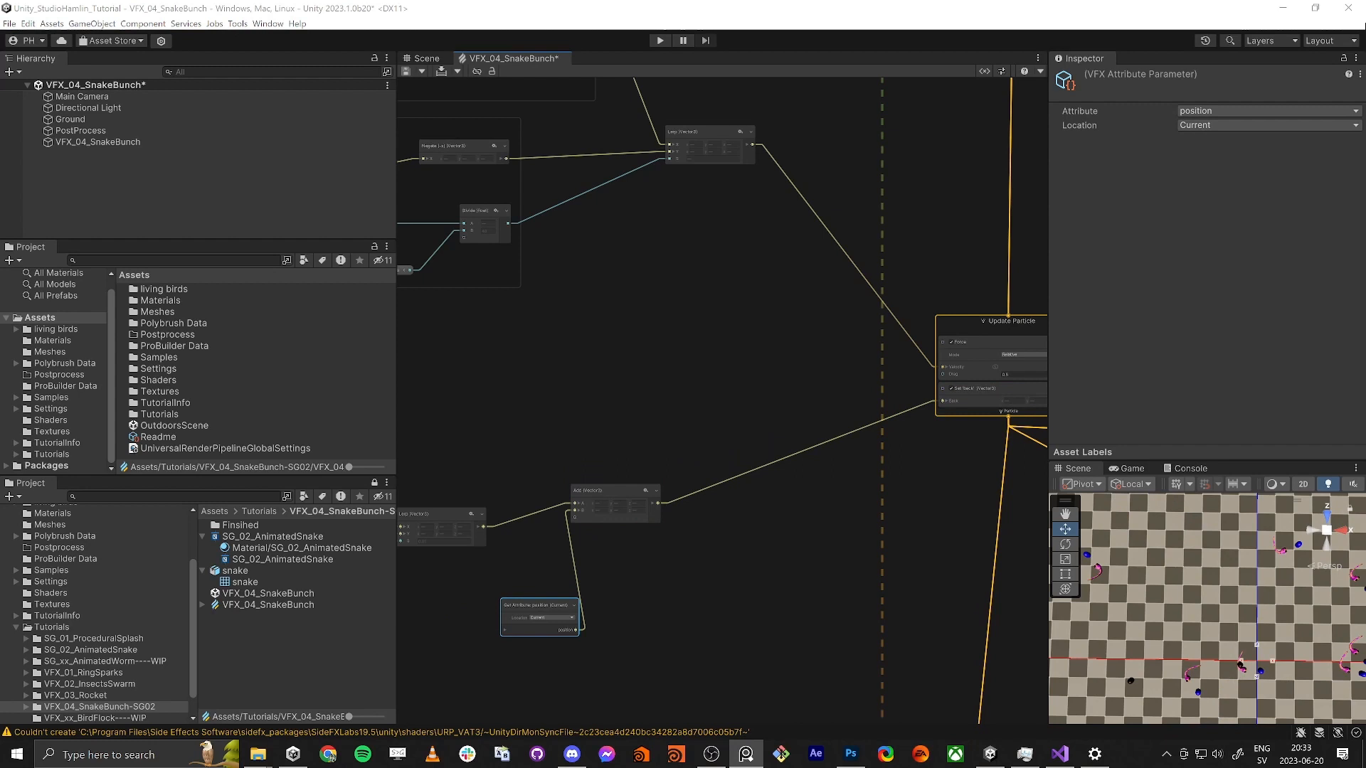
Step: Bypass the Add node at the black capsule output by connecting Get back directly to Set Position, spreading the two nodes apart
{"action": "middle_click_drag", "start_coordinate": [798, 590], "coordinate": [765, 552]}
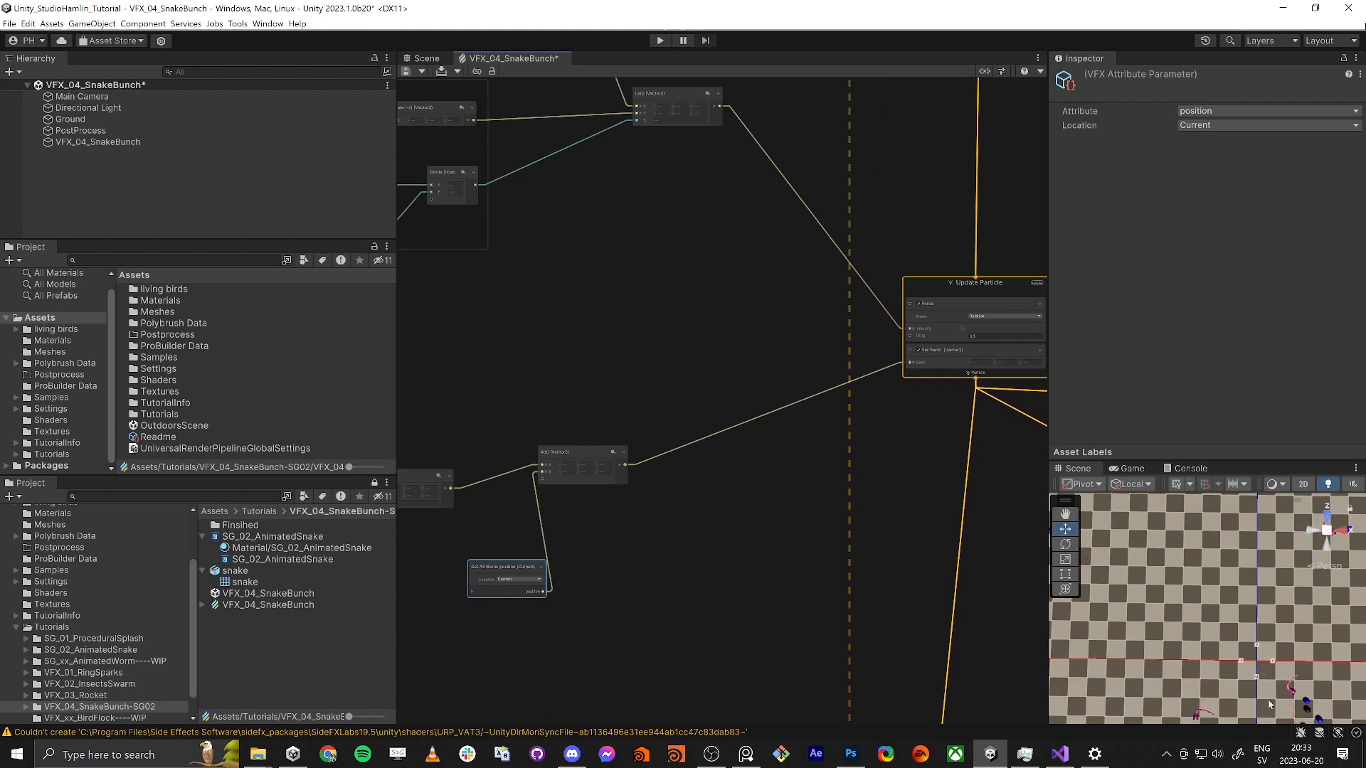
{"action": "middle_click_drag", "start_coordinate": [1267, 698], "coordinate": [1222, 633]}
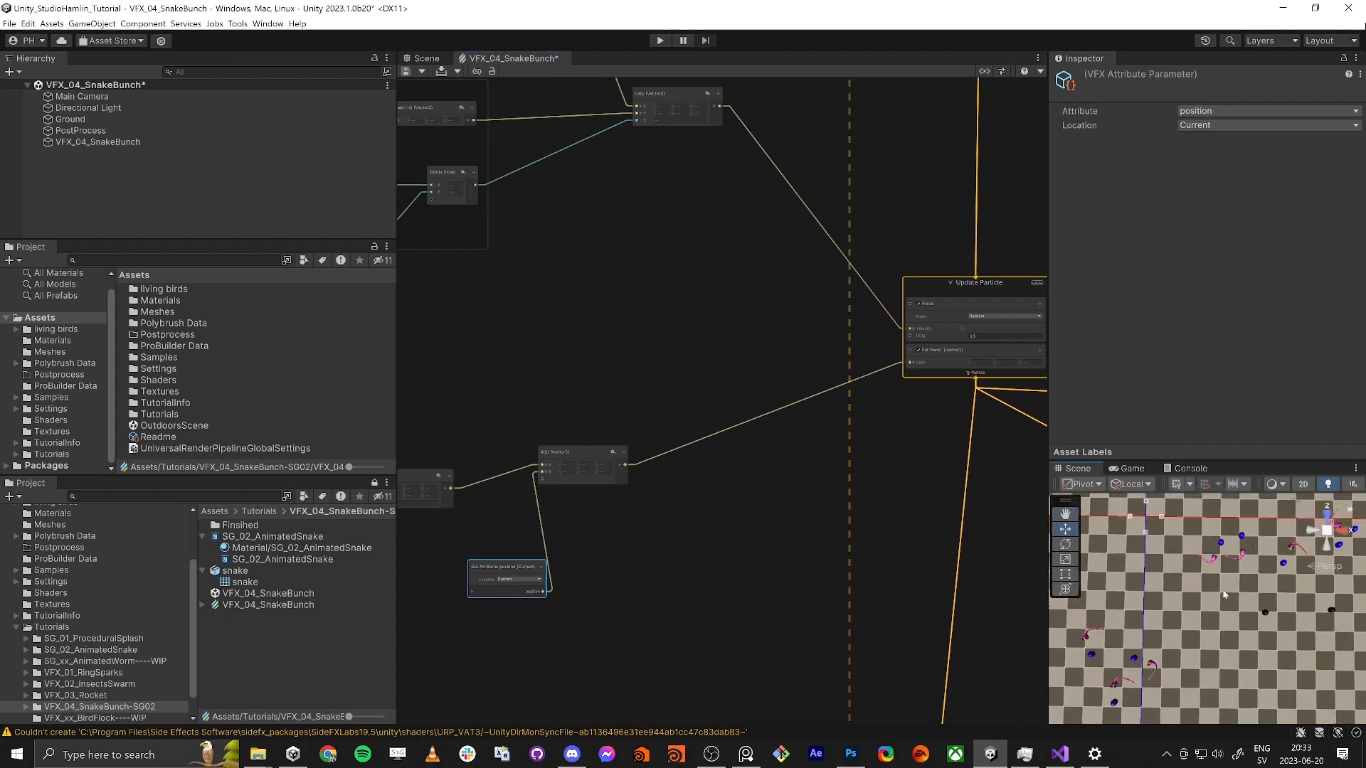
{"action": "middle_click_drag", "start_coordinate": [1236, 569], "coordinate": [1254, 574]}
{"action": "middle_click_drag", "start_coordinate": [863, 572], "coordinate": [723, 379]}
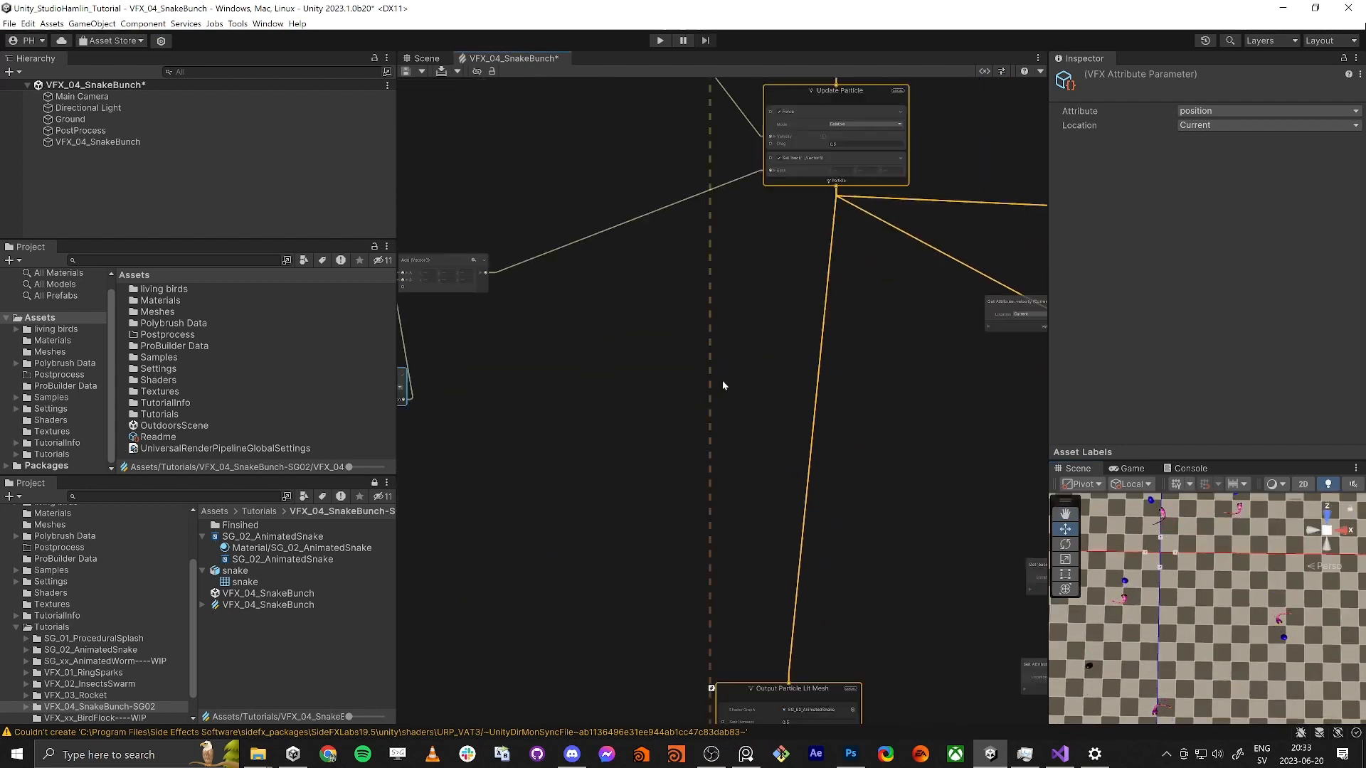
{"action": "scroll", "coordinate": [722, 380], "scroll_direction": "down", "scroll_amount": 6}
{"action": "middle_click_drag", "start_coordinate": [800, 427], "coordinate": [562, 384]}
{"action": "scroll", "coordinate": [678, 411], "scroll_direction": "up", "scroll_amount": 7}
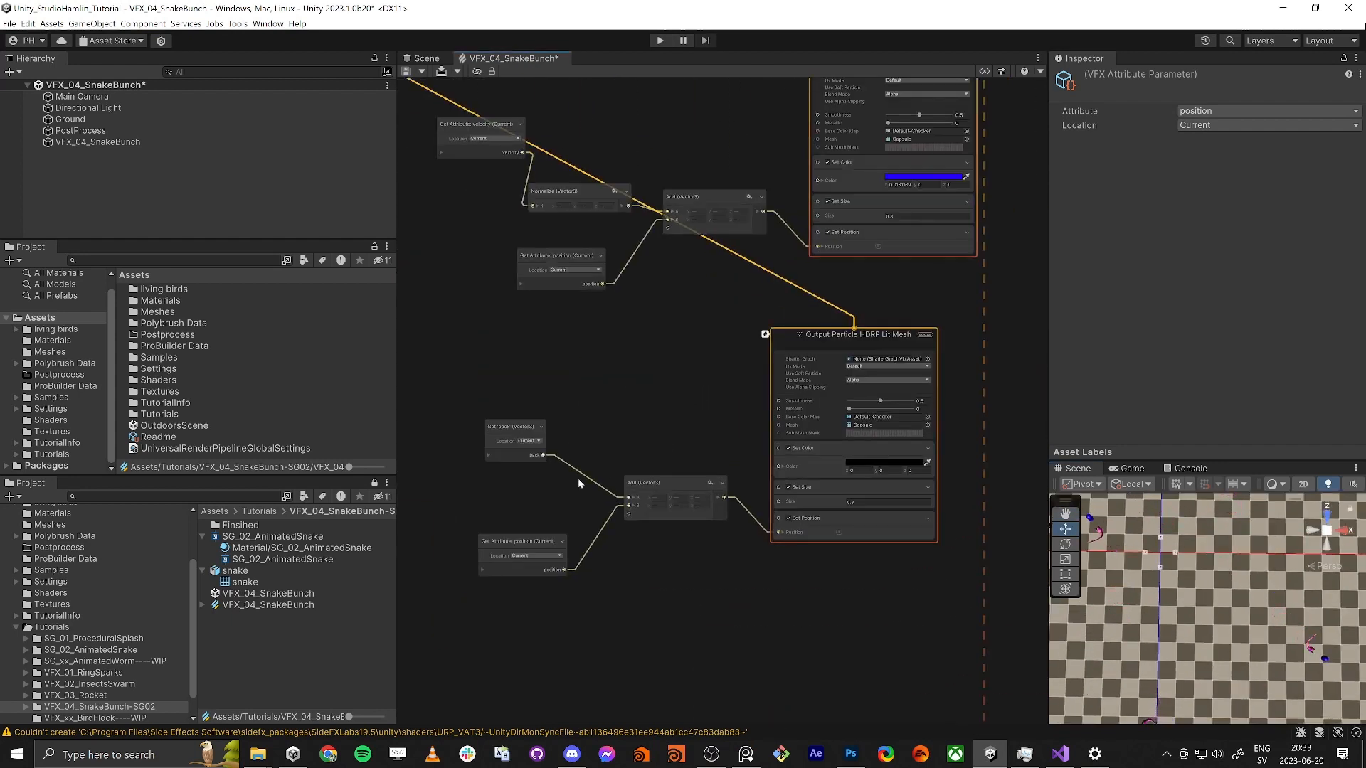
{"action": "left_click_drag", "start_coordinate": [644, 491], "coordinate": [635, 545]}
{"action": "left_click_drag", "start_coordinate": [544, 457], "coordinate": [783, 533]}
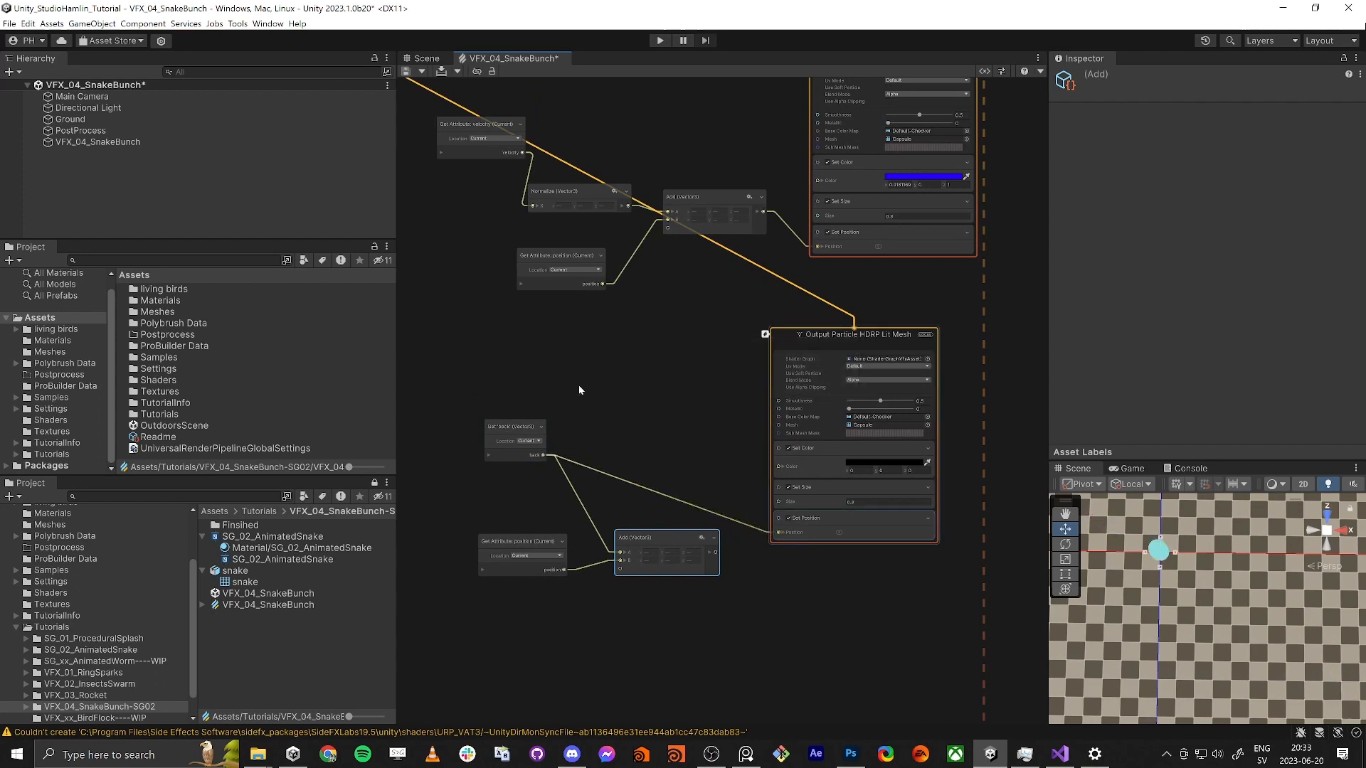
{"action": "left_click_drag", "start_coordinate": [514, 427], "coordinate": [591, 380]}
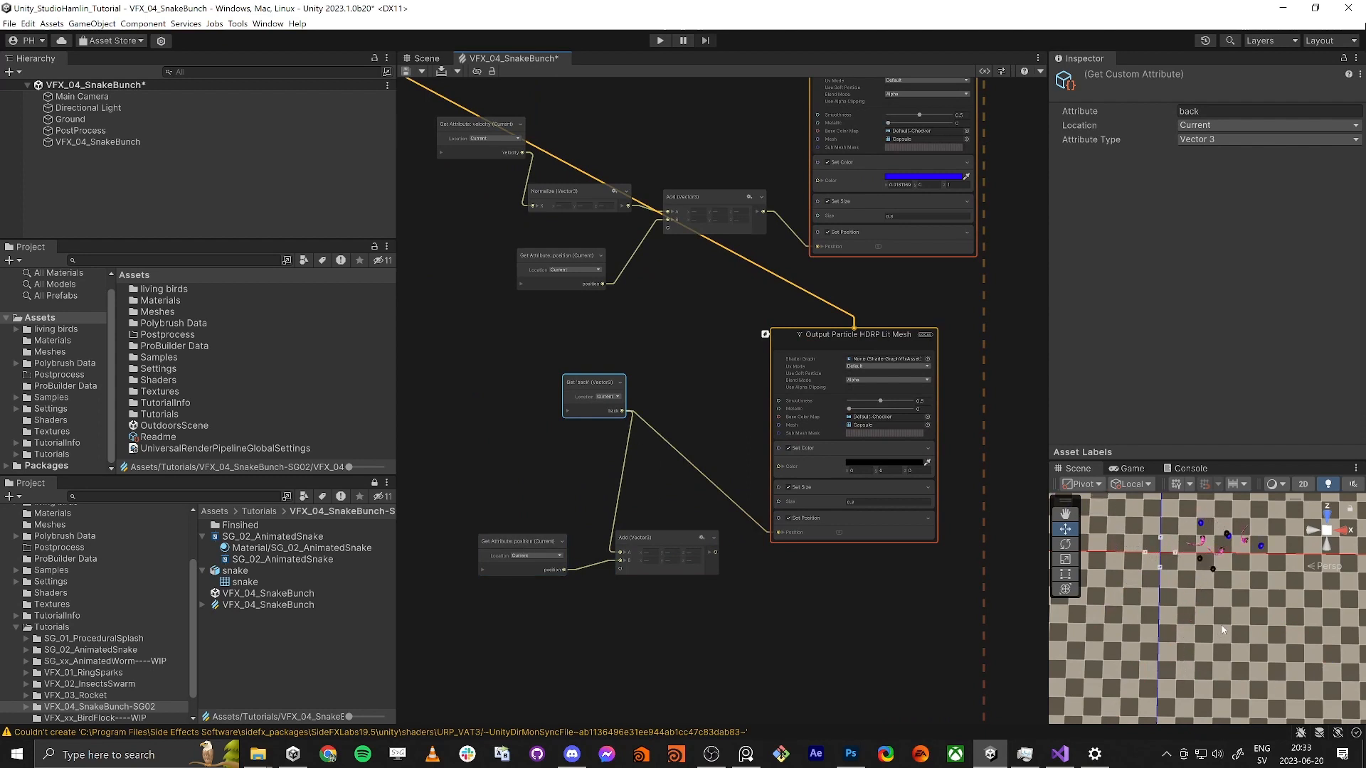
Step: Set the Float node feeding Lerp's S input to 0.001 and save the VFX graph
{"action": "scroll", "coordinate": [809, 621], "scroll_direction": "down", "scroll_amount": 5}
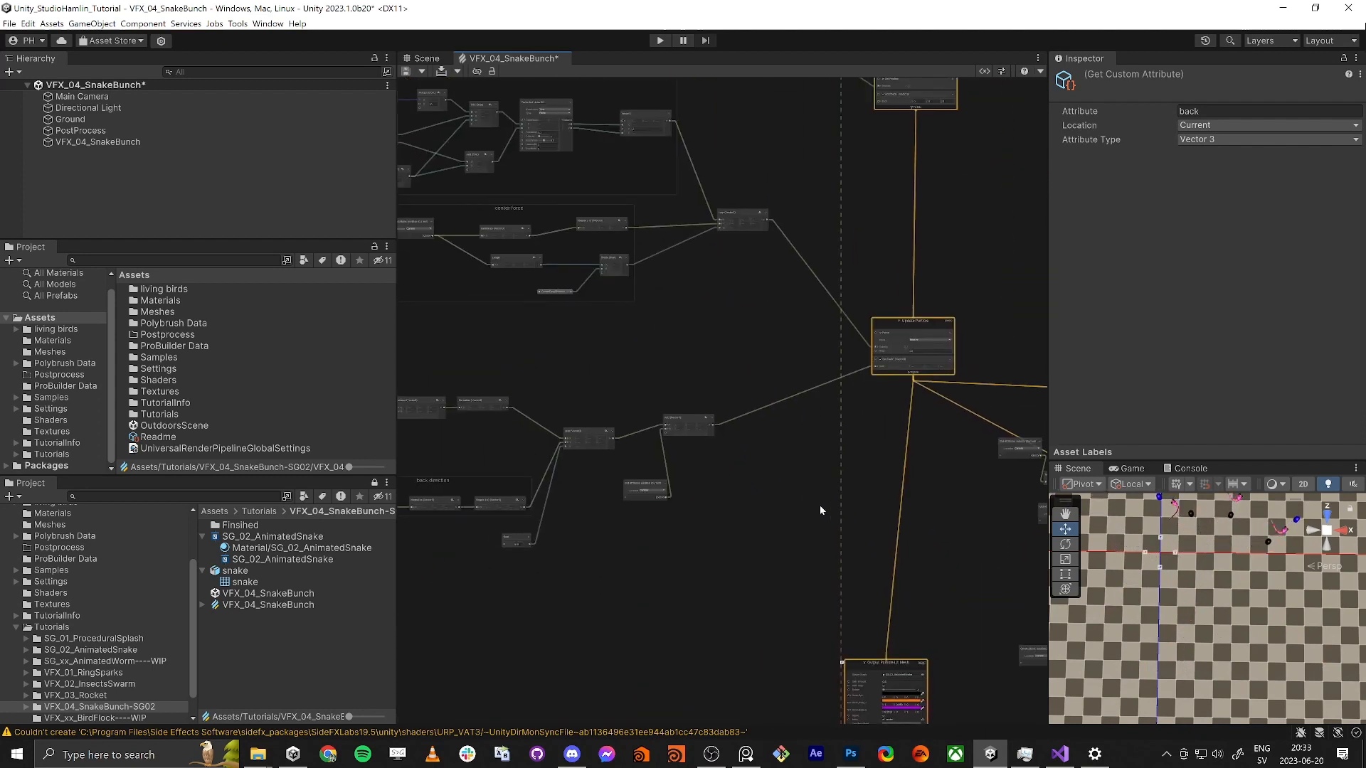
{"action": "scroll", "coordinate": [668, 545], "scroll_direction": "up", "scroll_amount": 5}
{"action": "left_click", "coordinate": [668, 576]}
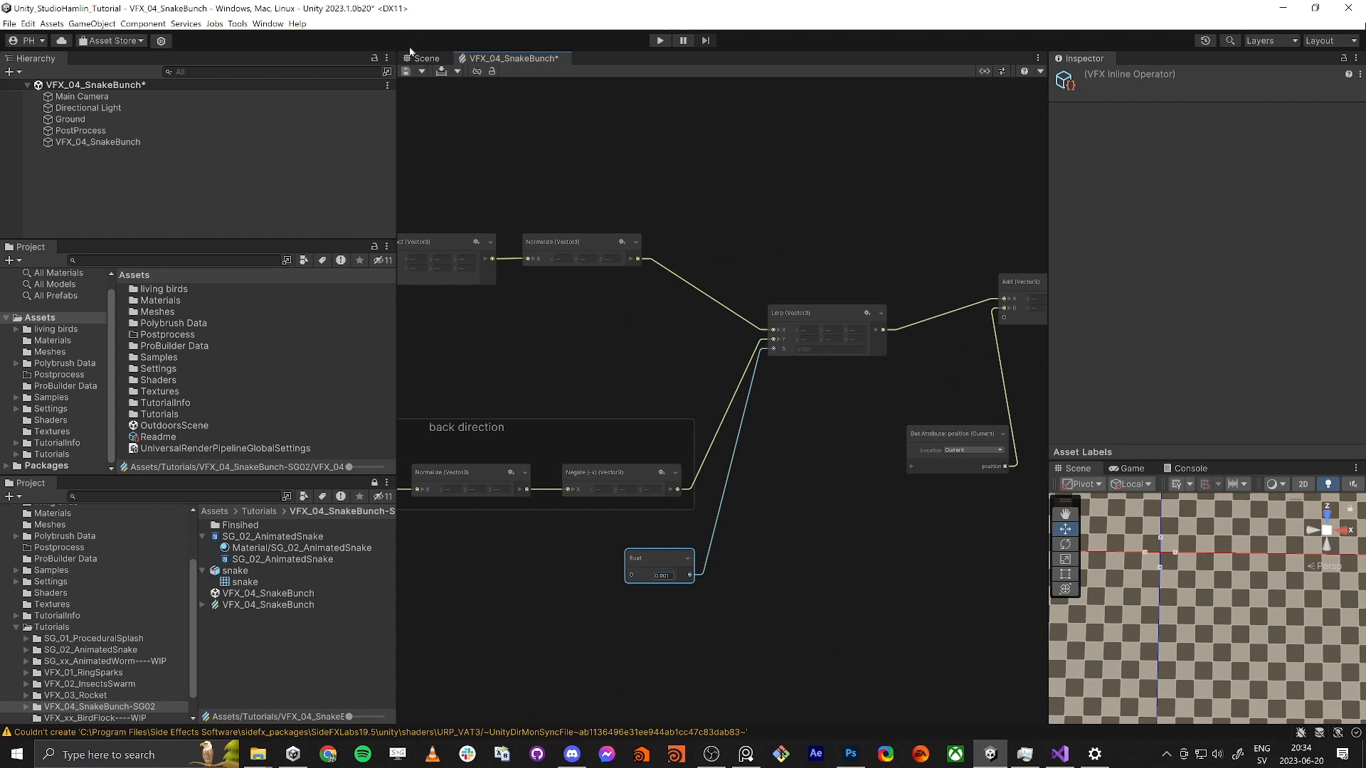
{"action": "key", "text": "ctrl+s"}
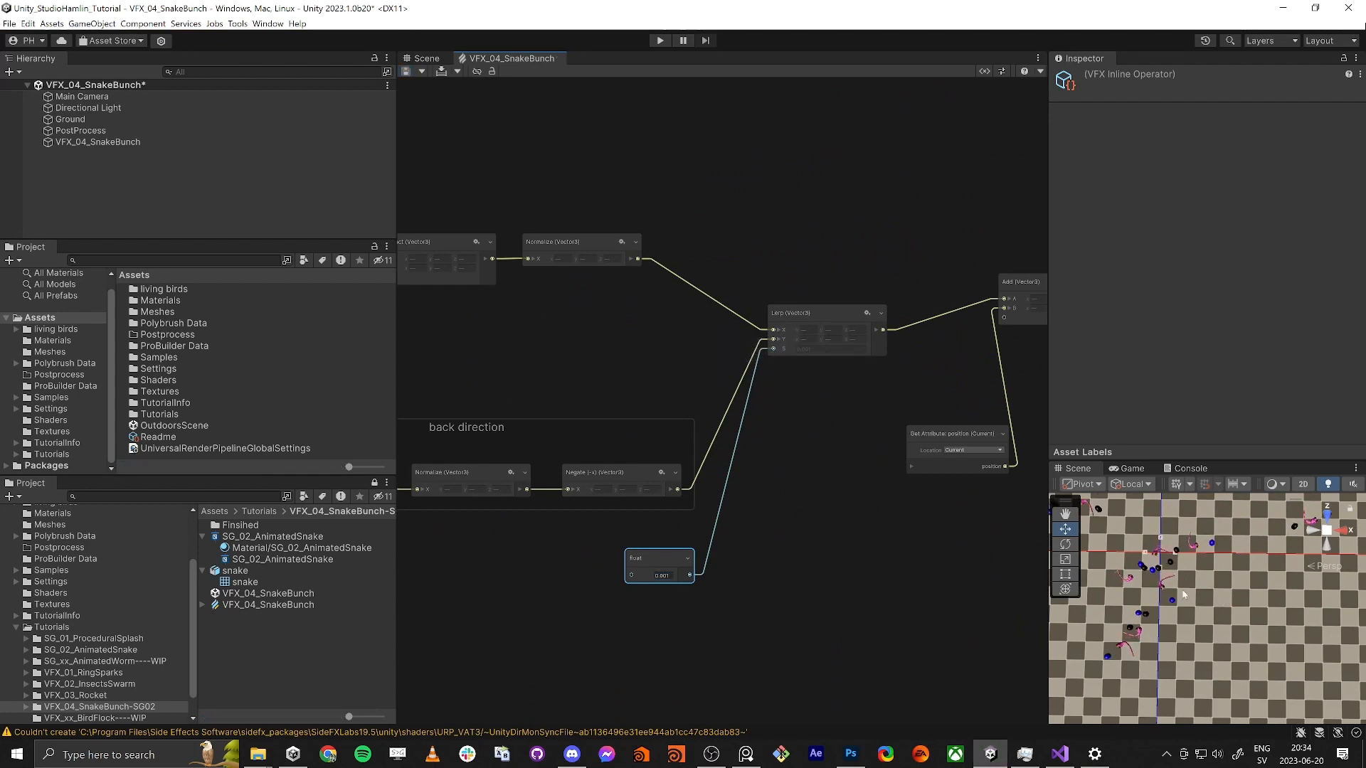
Step: Maximize the Scene view and examine how the black capsules follow the curving snakes across the checkered ground
{"action": "middle_click_drag", "start_coordinate": [1205, 606], "coordinate": [1225, 616]}
{"action": "key", "text": "shift+space"}
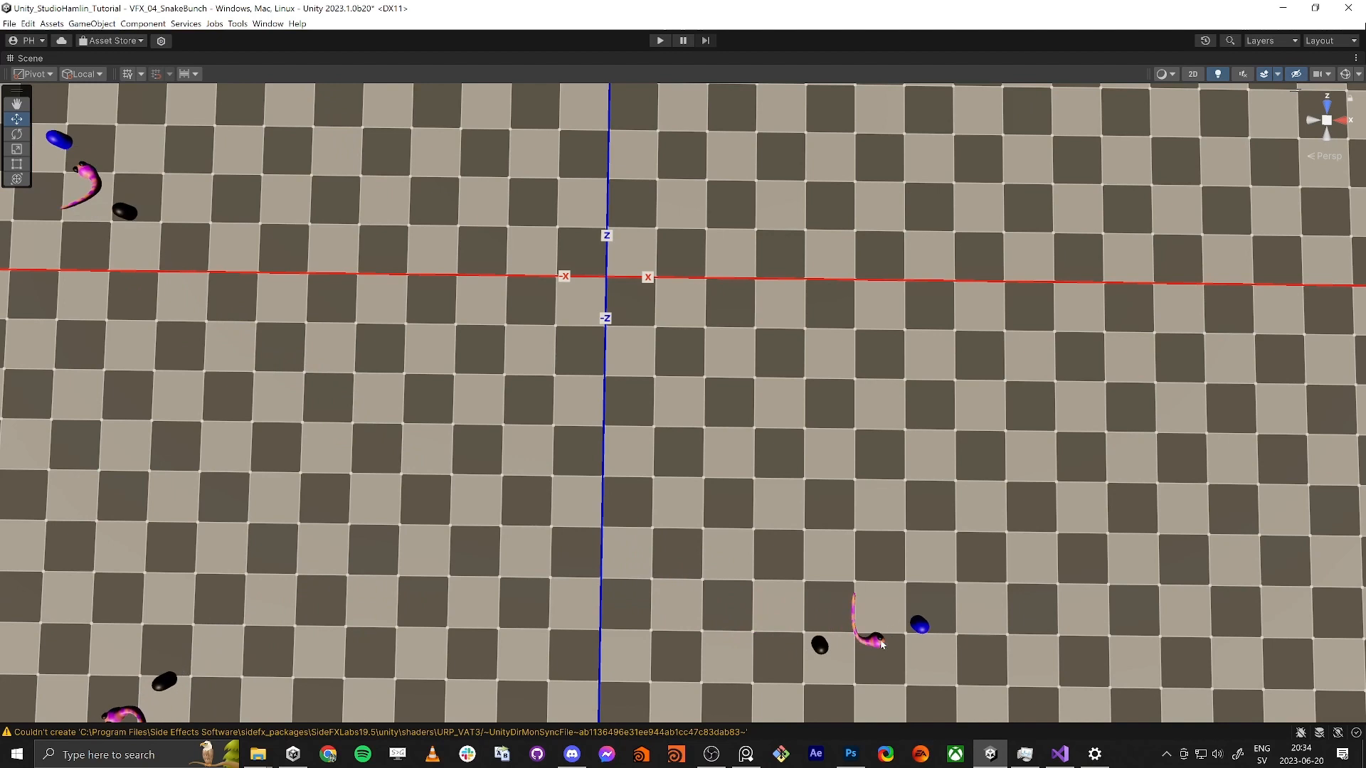
{"action": "middle_click_drag", "start_coordinate": [830, 625], "coordinate": [810, 369]}
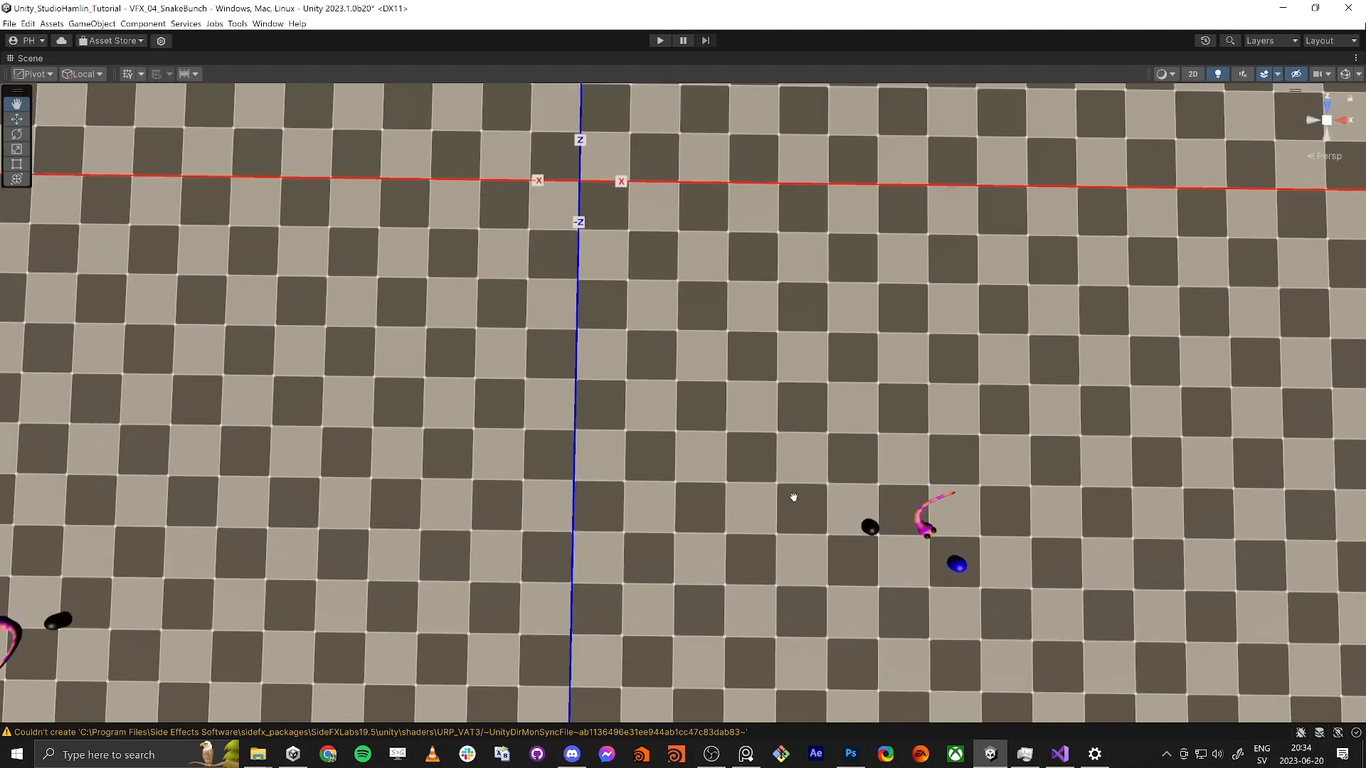
{"action": "key", "text": "alt+s"}
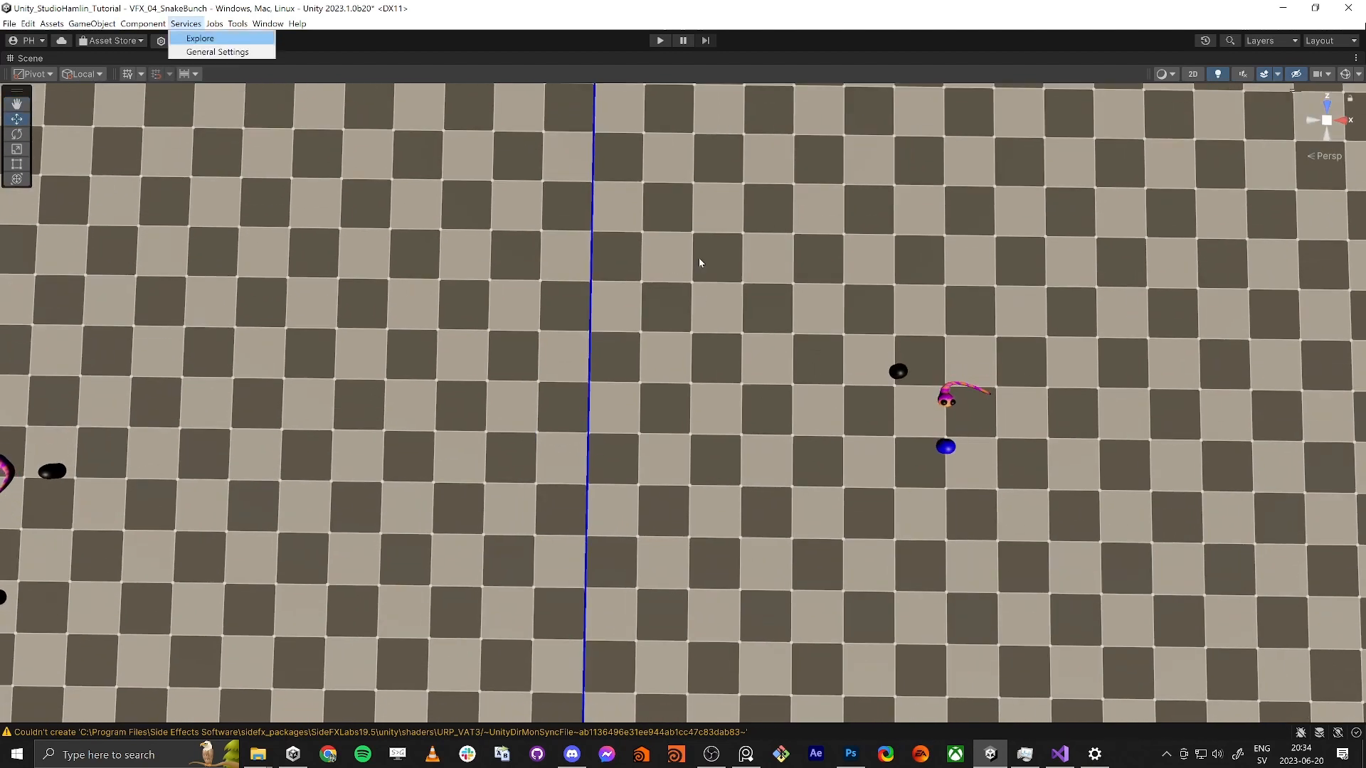
{"action": "left_click_drag", "start_coordinate": [718, 233], "coordinate": [1053, 534]}
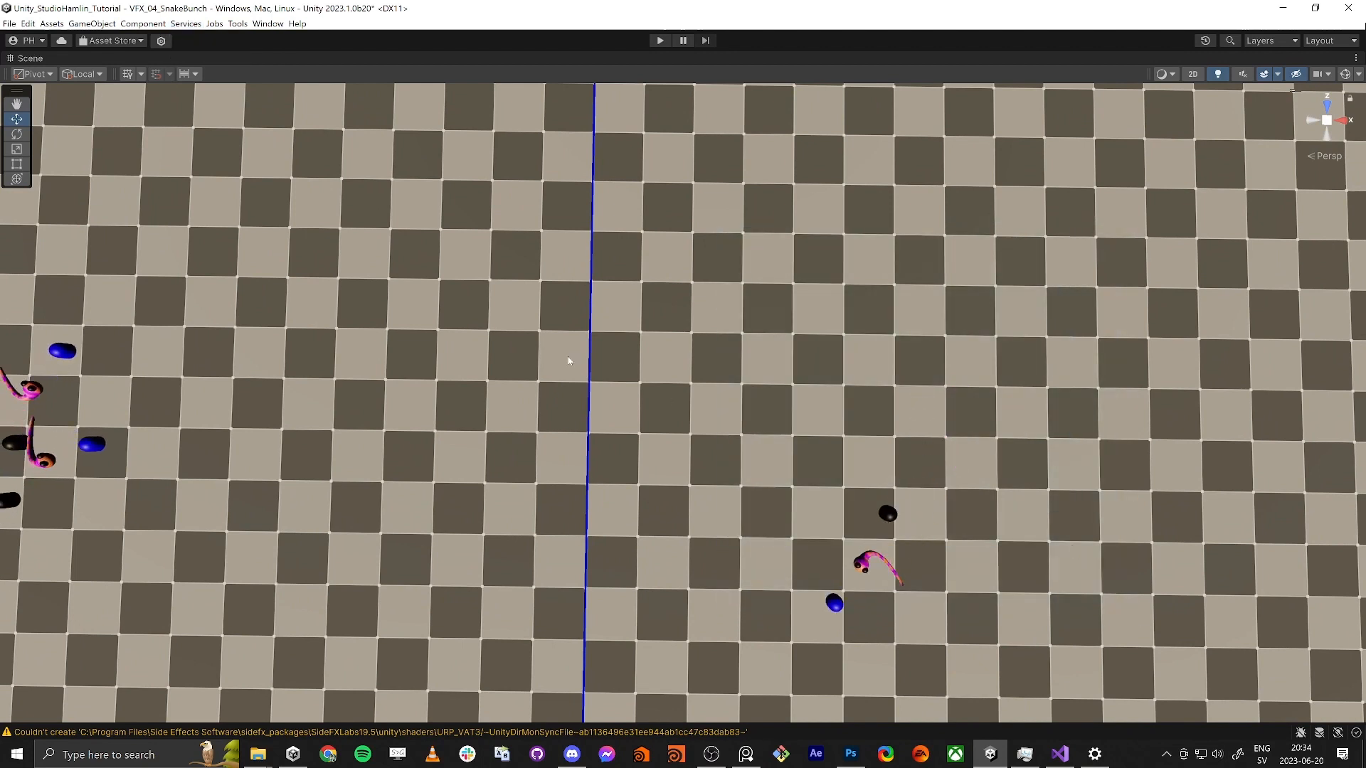
{"action": "middle_click_drag", "start_coordinate": [206, 320], "coordinate": [637, 374]}
{"action": "scroll", "coordinate": [638, 374], "scroll_direction": "down", "scroll_amount": 10}
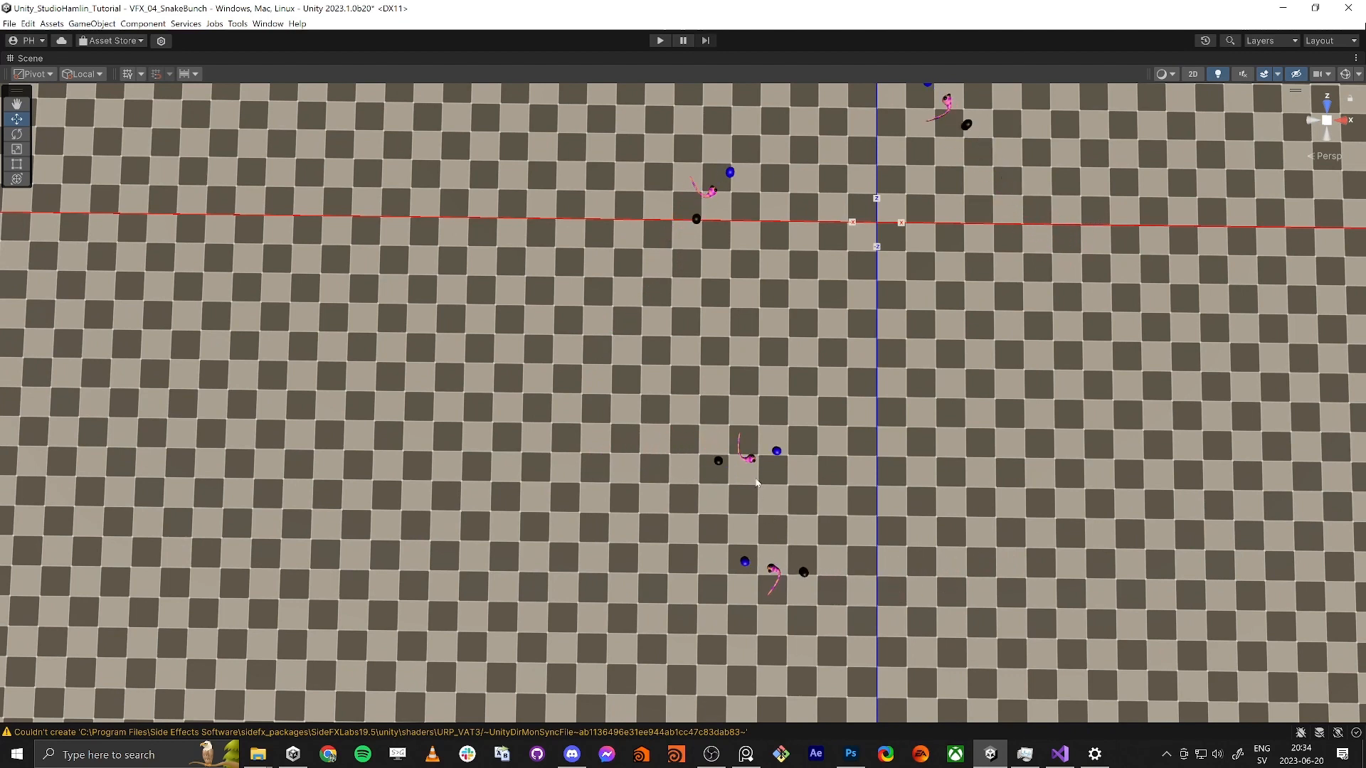
{"action": "middle_click_drag", "start_coordinate": [696, 156], "coordinate": [638, 410]}
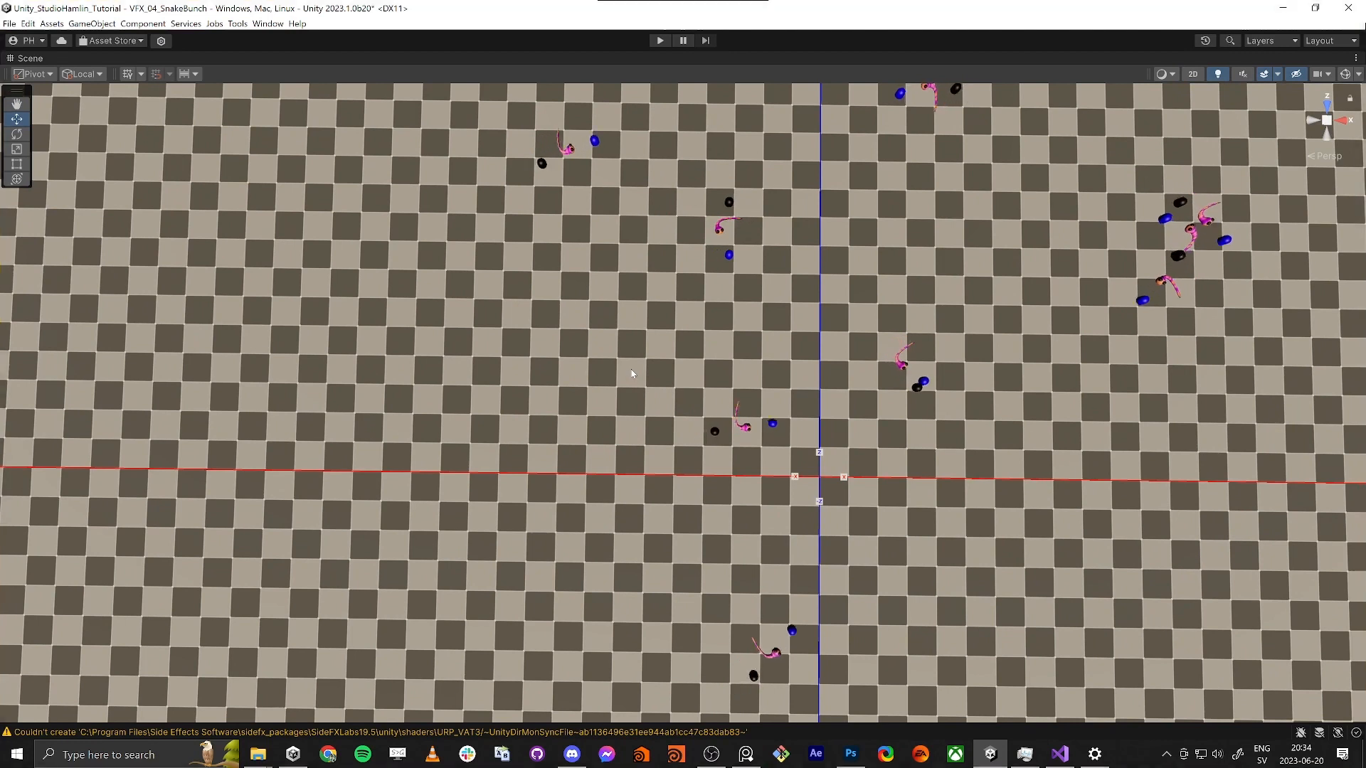
Step: Capture a snip of one snake with its two capsules and paste it into a new clipboard-sized Photoshop document
{"action": "key", "text": "super+shift+s"}
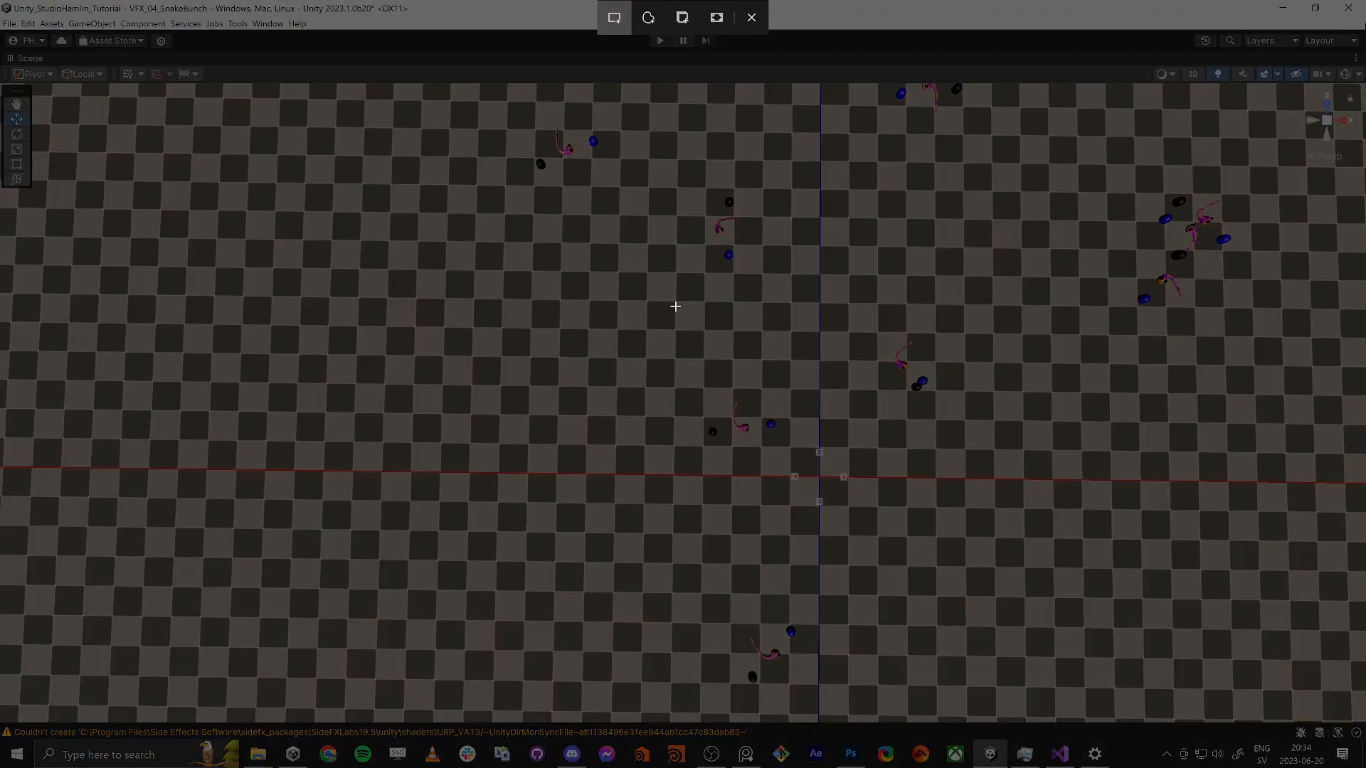
{"action": "left_click_drag", "start_coordinate": [659, 337], "coordinate": [827, 117]}
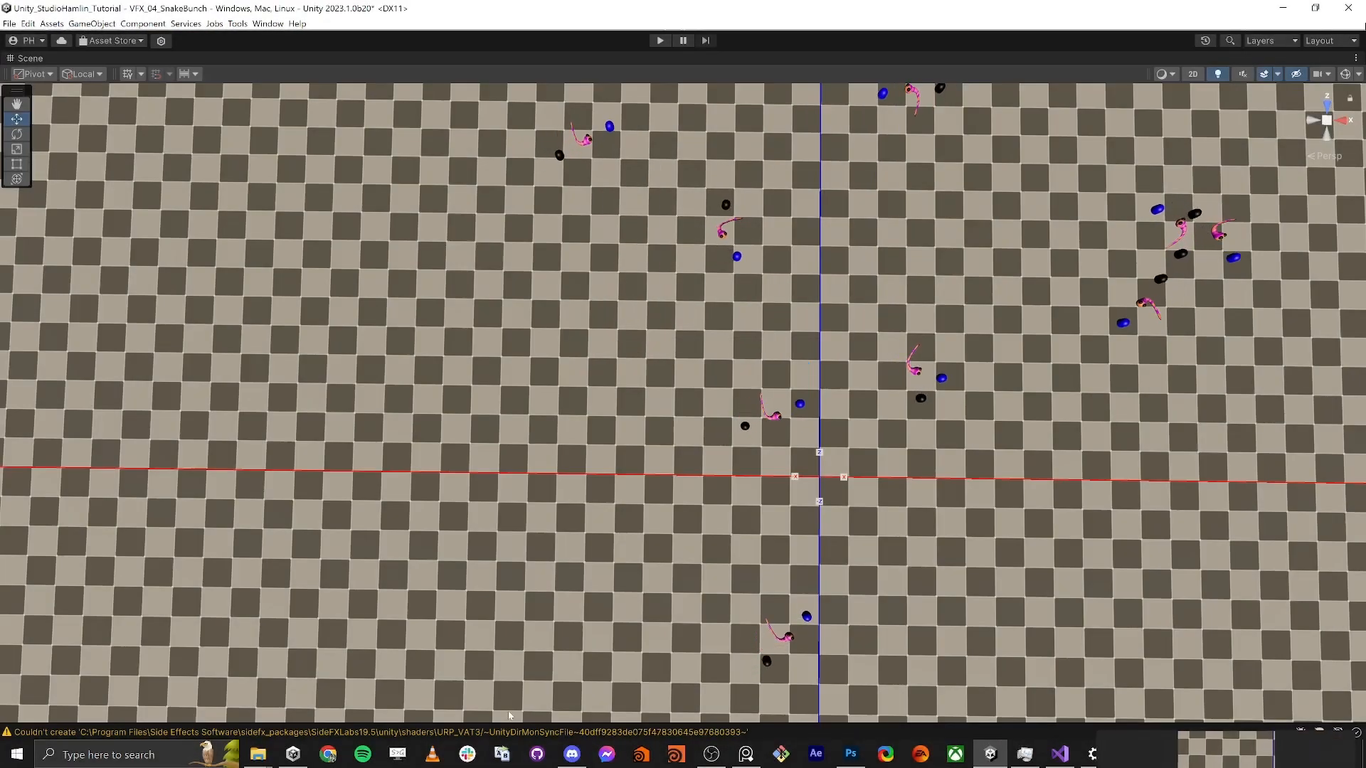
{"action": "key", "text": "alt+Tab"}
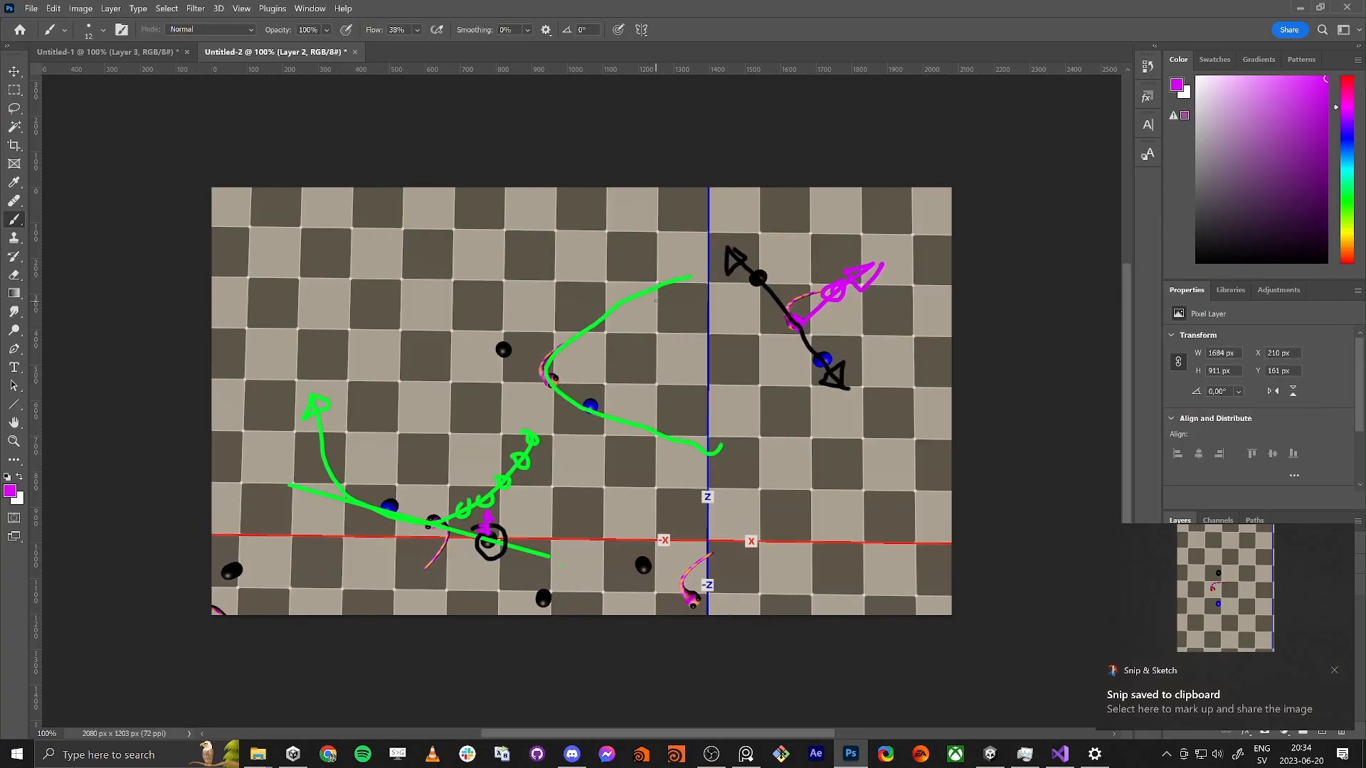
{"action": "key", "text": "ctrl+n"}
{"action": "key", "text": "Return"}
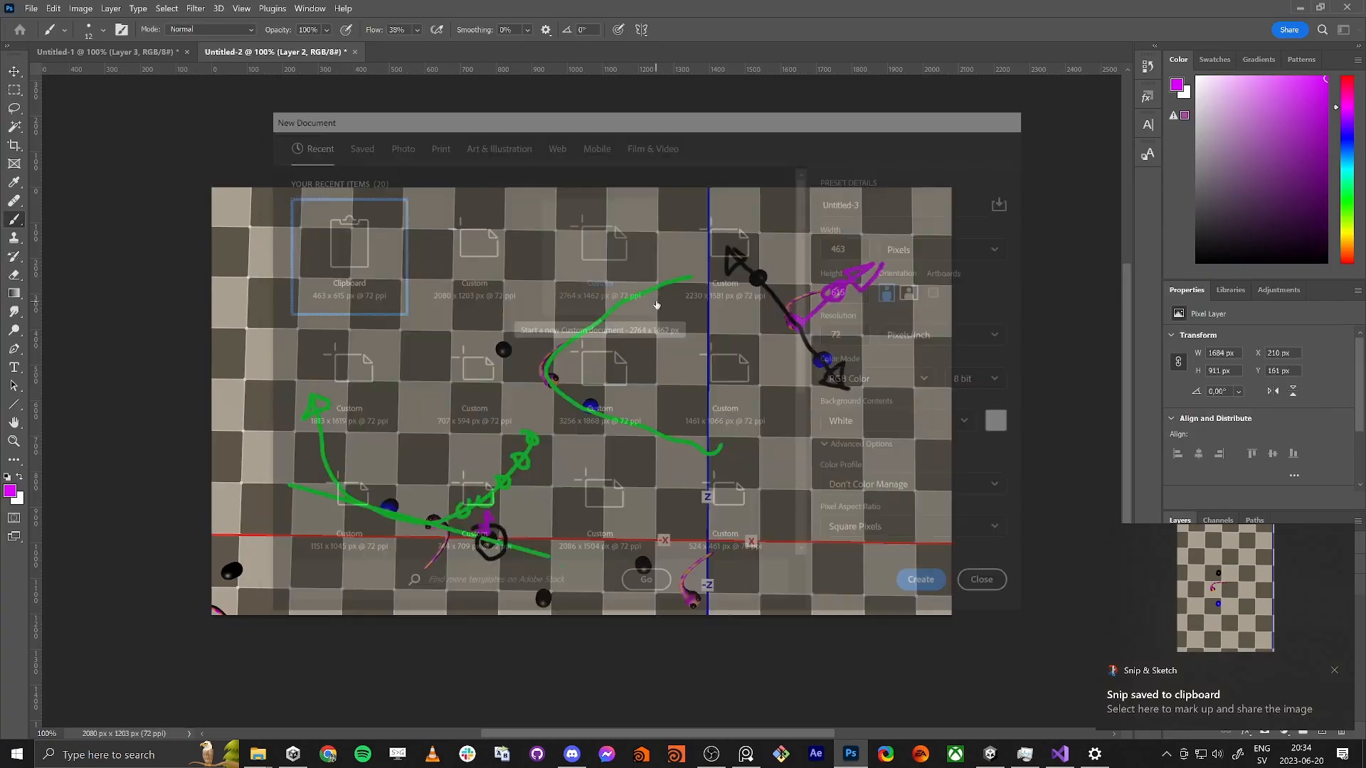
{"action": "key", "text": "ctrl+v"}
{"action": "scroll", "coordinate": [540, 390], "scroll_direction": "up", "scroll_amount": 5, "text": "alt"}
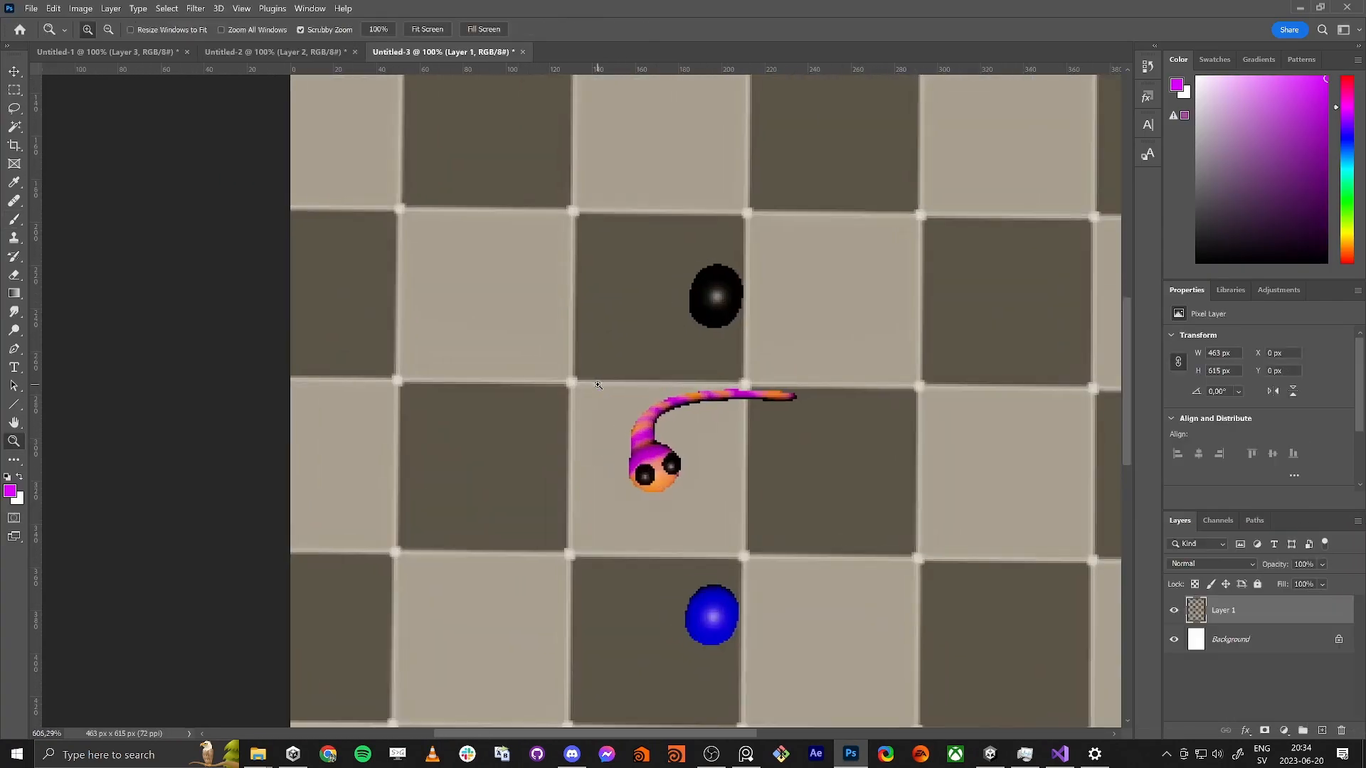
{"action": "scroll", "coordinate": [539, 390], "scroll_direction": "down", "scroll_amount": 2, "text": "alt"}
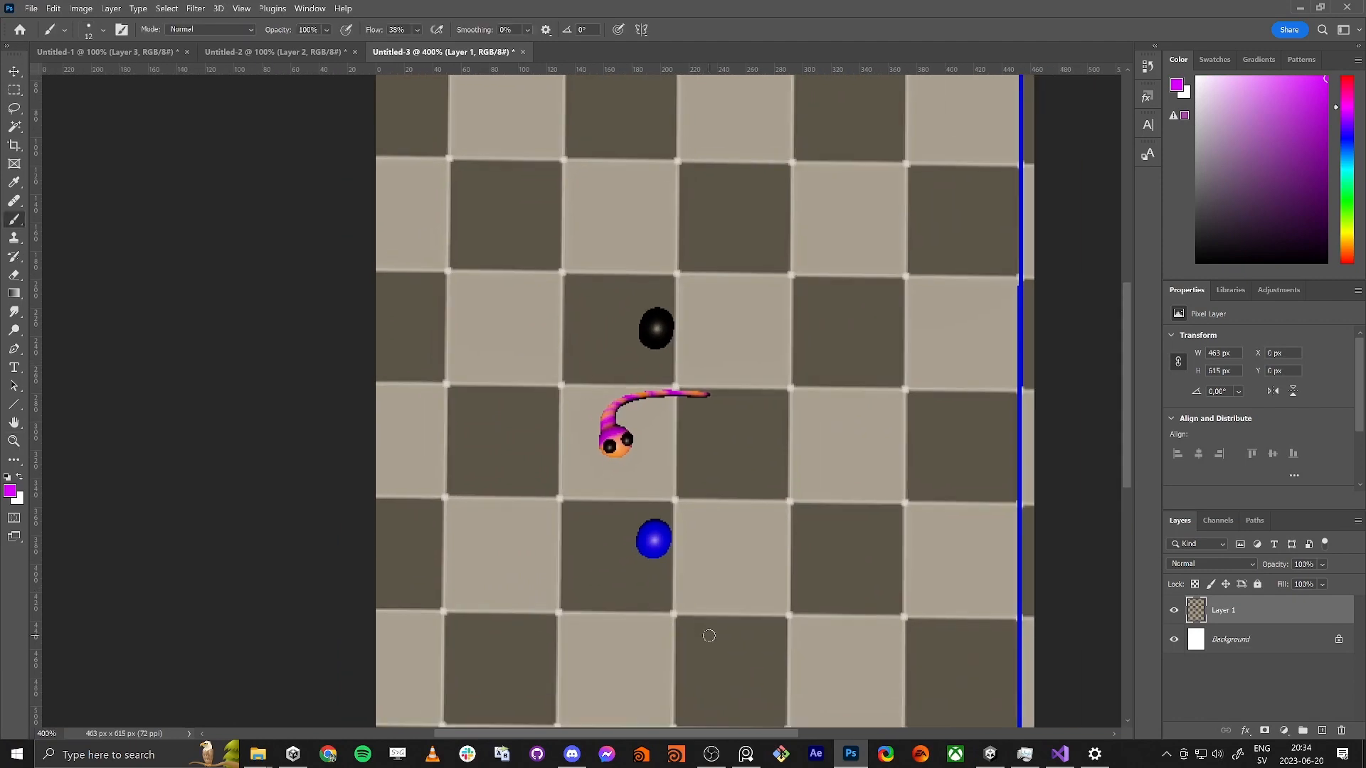
Step: In green, paint a line along the snake's axis and another toward the black capsule, mark their angle with an arc, and write 0
{"action": "left_click", "coordinate": [1347, 202]}
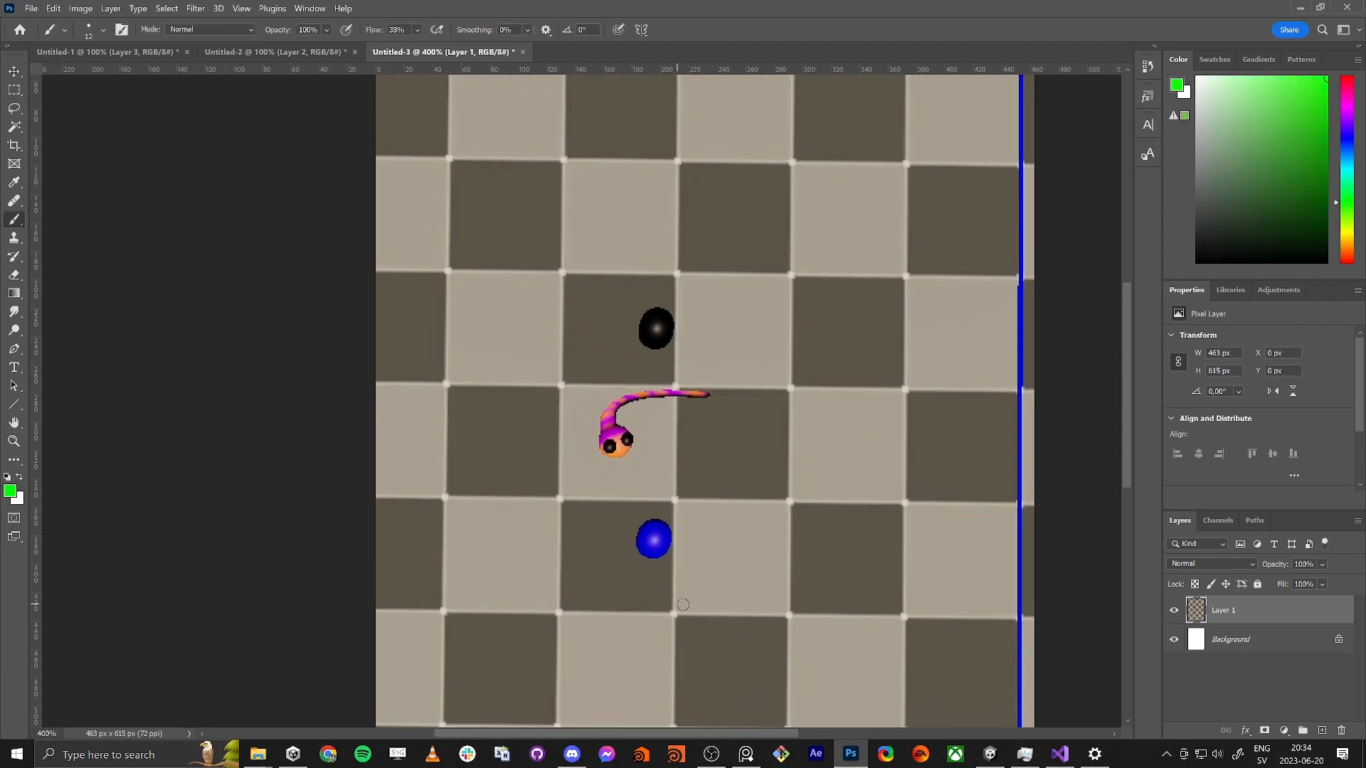
{"action": "left_click", "coordinate": [496, 187], "text": "shift"}
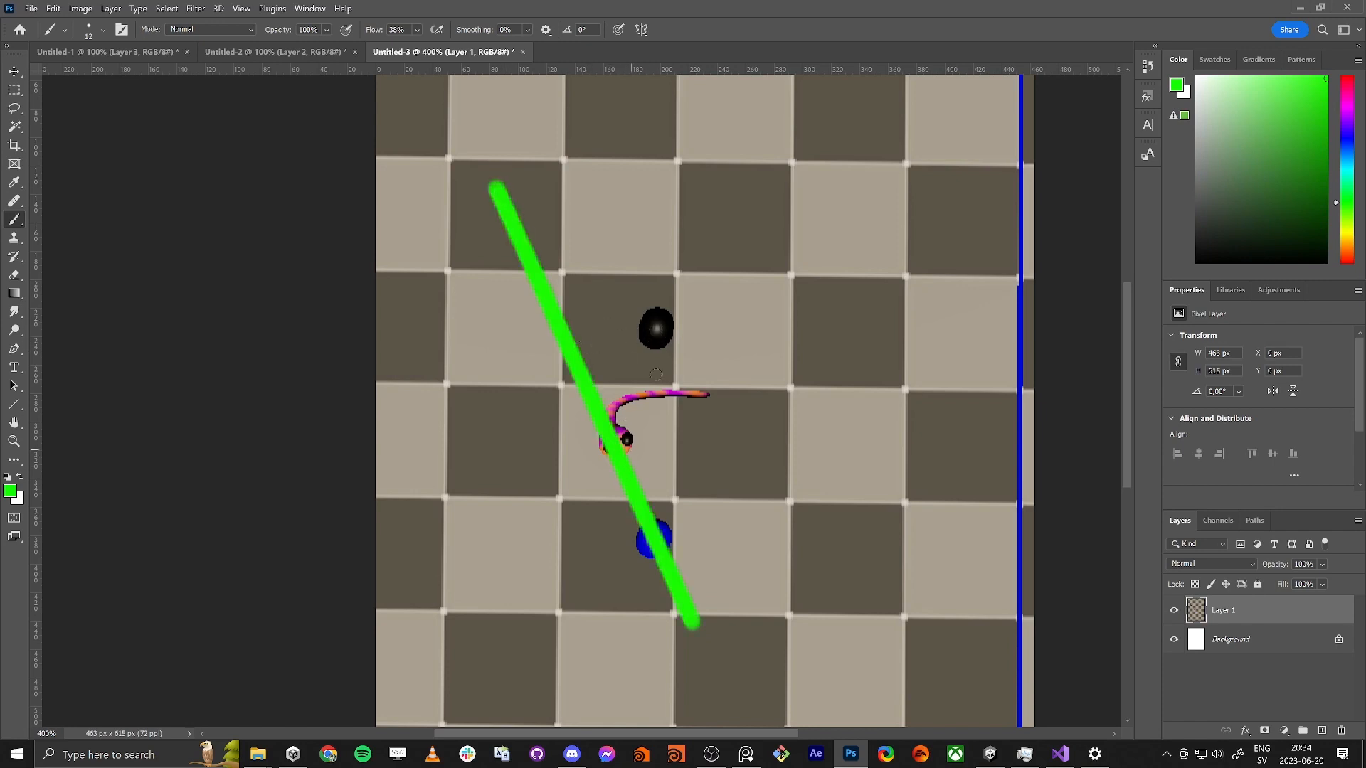
{"action": "left_click", "coordinate": [685, 151], "text": "shift"}
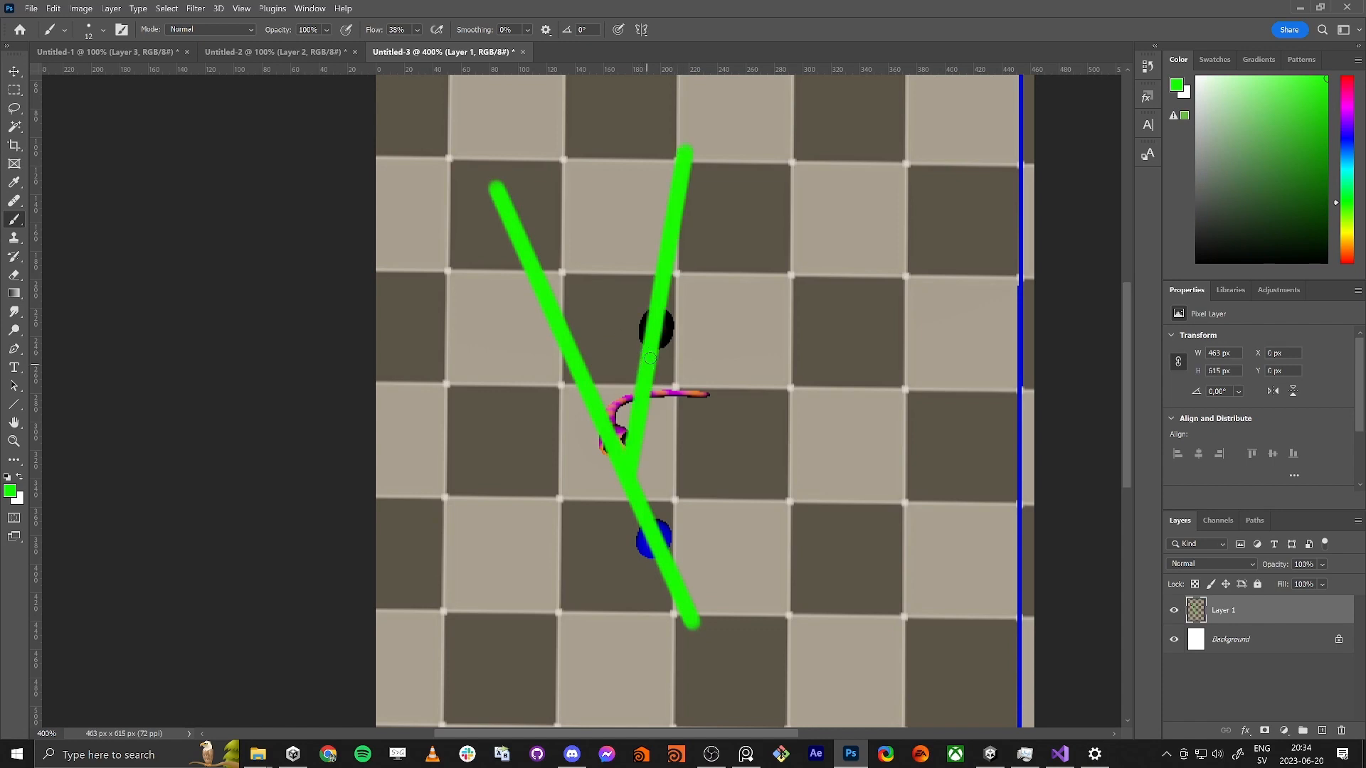
{"action": "left_click_drag", "start_coordinate": [642, 346], "coordinate": [592, 344]}
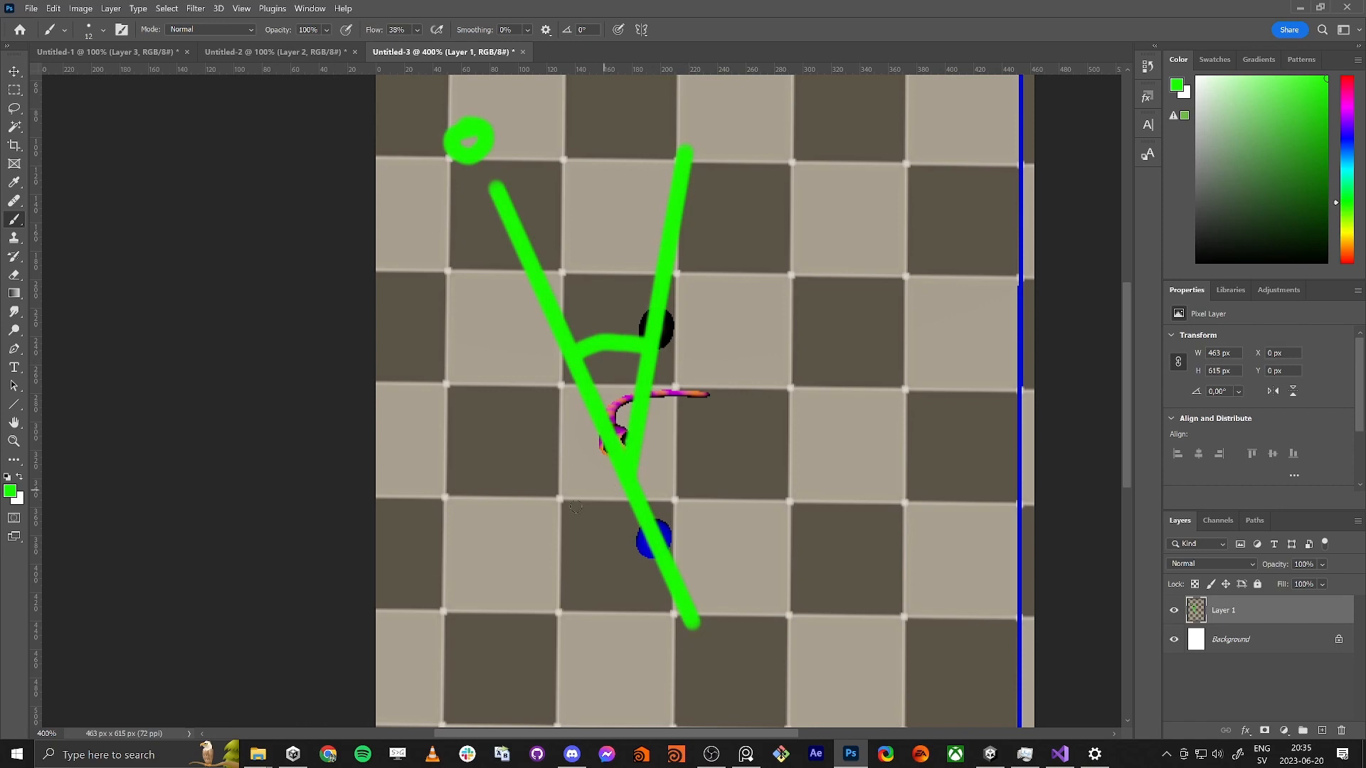
Step: Paint a green line crossing the snake's axis, extend the angle arc to both sides, and label the line's ends -1 and 1
{"action": "left_click", "coordinate": [418, 573], "text": "shift"}
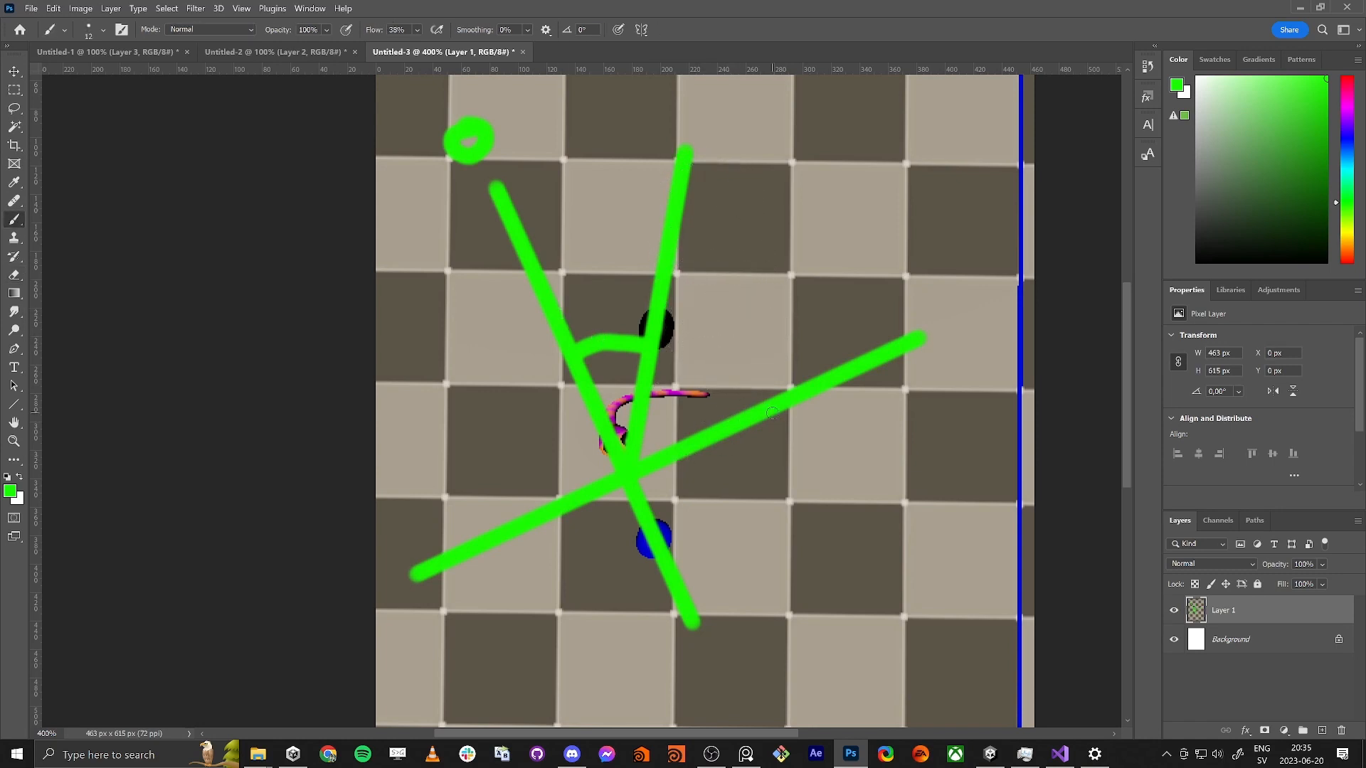
{"action": "mouse_move", "coordinate": [772, 413]}
{"action": "left_mouse_down"}
{"action": "mouse_move", "coordinate": [701, 357]}
{"action": "mouse_move", "coordinate": [619, 331]}
{"action": "mouse_move", "coordinate": [516, 425]}
{"action": "mouse_move", "coordinate": [491, 546]}
{"action": "left_mouse_up"}
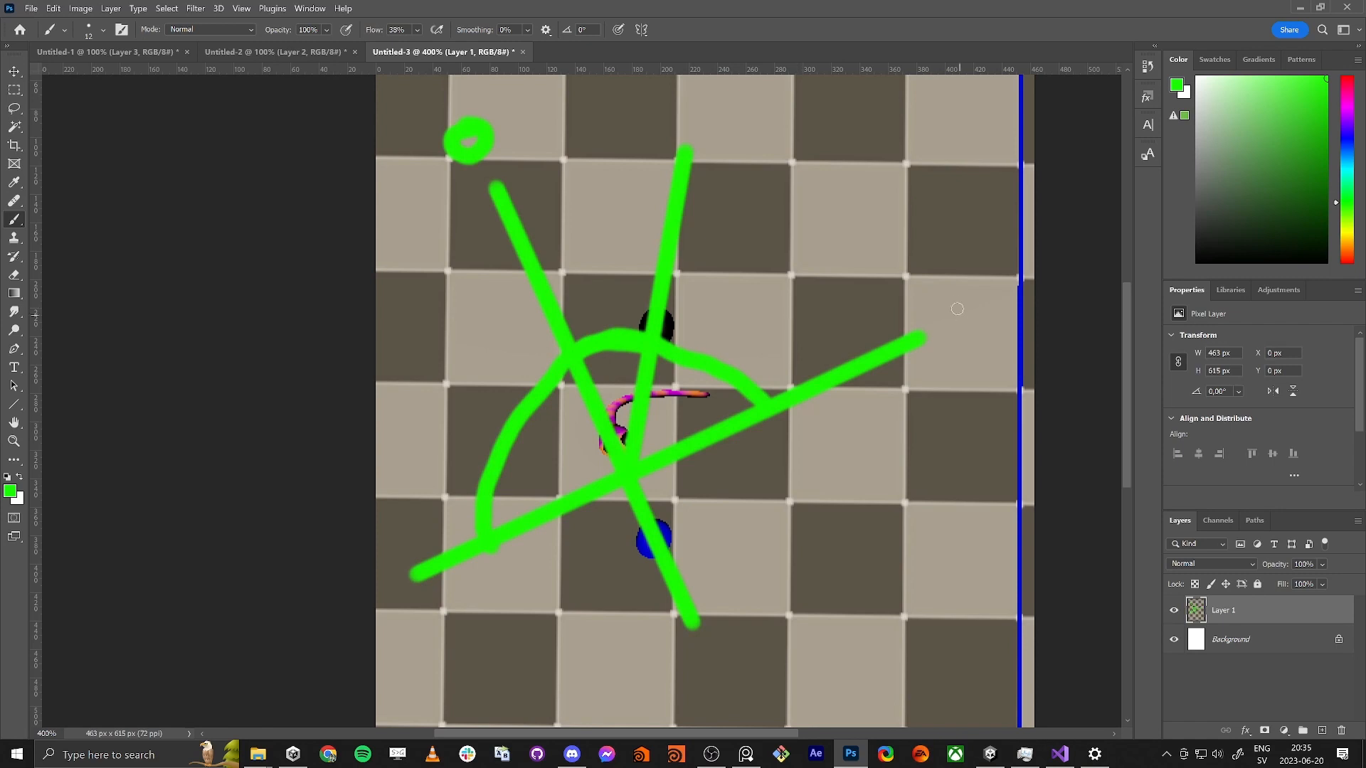
{"action": "mouse_move", "coordinate": [942, 280]}
{"action": "left_mouse_down"}
{"action": "mouse_move", "coordinate": [971, 223]}
{"action": "mouse_move", "coordinate": [972, 290]}
{"action": "left_mouse_up"}
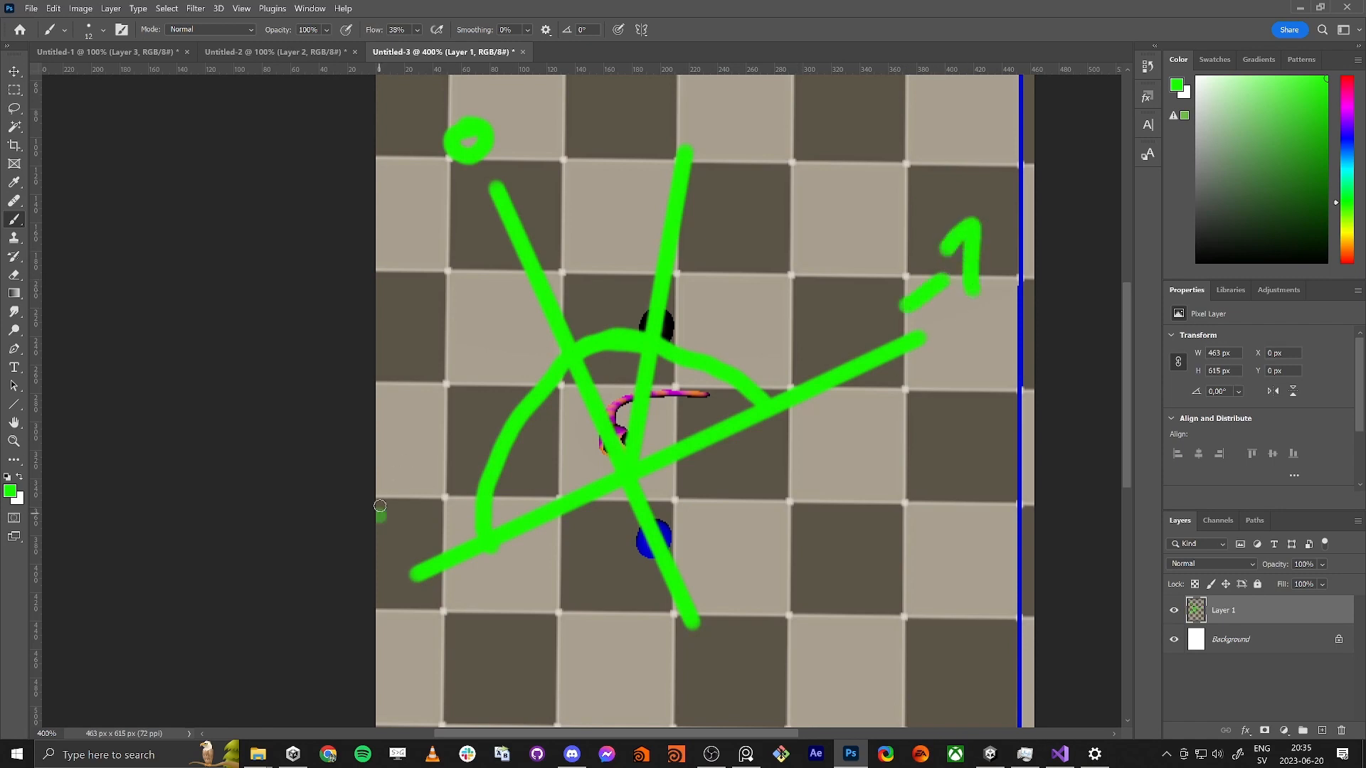
{"action": "left_click_drag", "start_coordinate": [379, 506], "coordinate": [418, 531]}
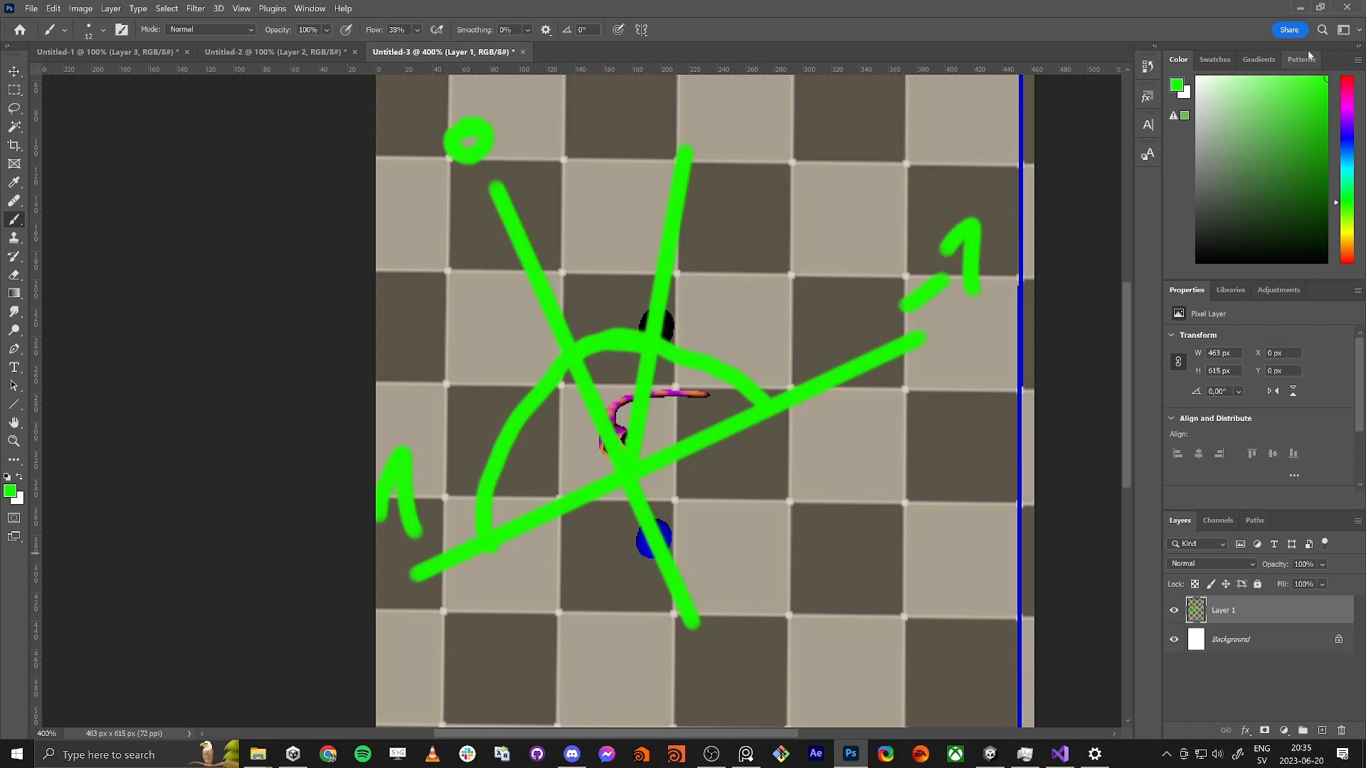
Step: Switch to Unity, restore the editor layout, and group the Get back, Get position, Subtract and Normalize nodes feeding Lerp
{"action": "left_click", "coordinate": [1300, 7]}
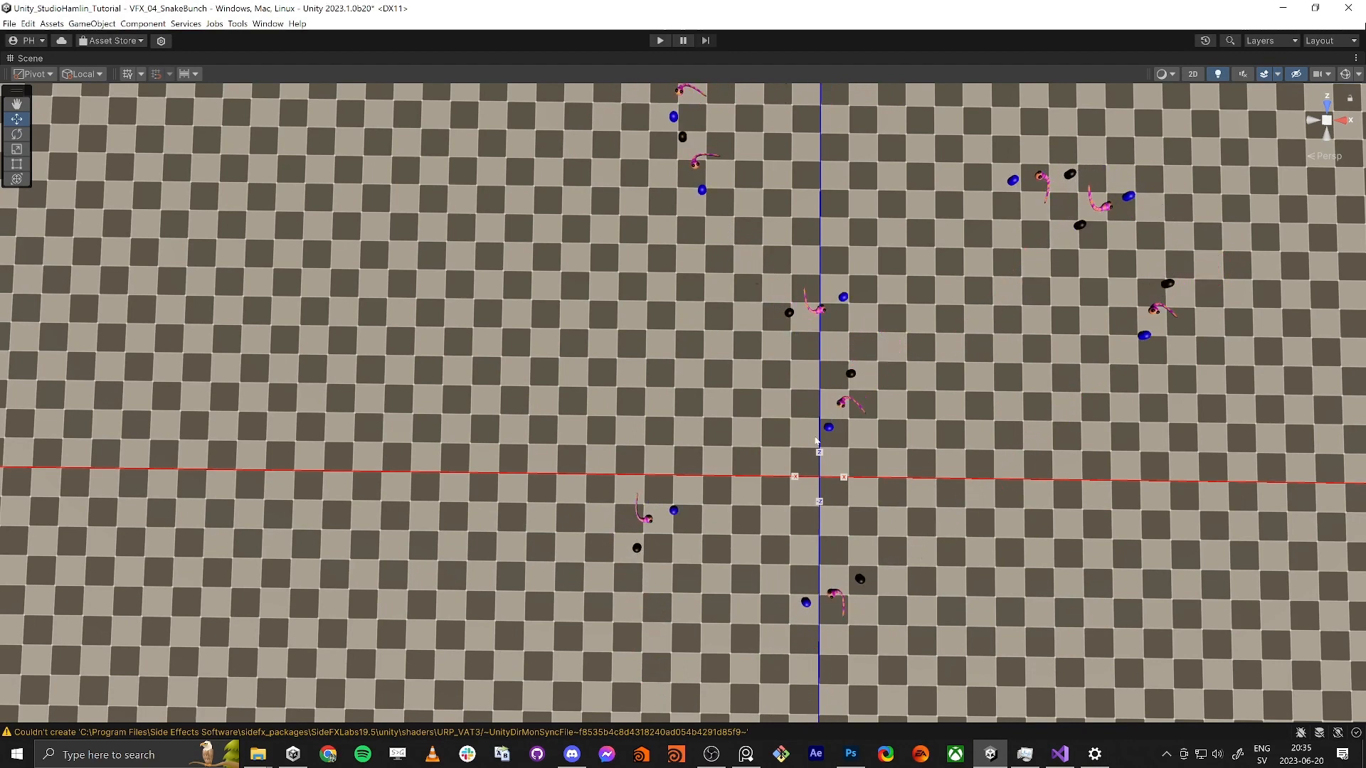
{"action": "key", "text": "shift+space"}
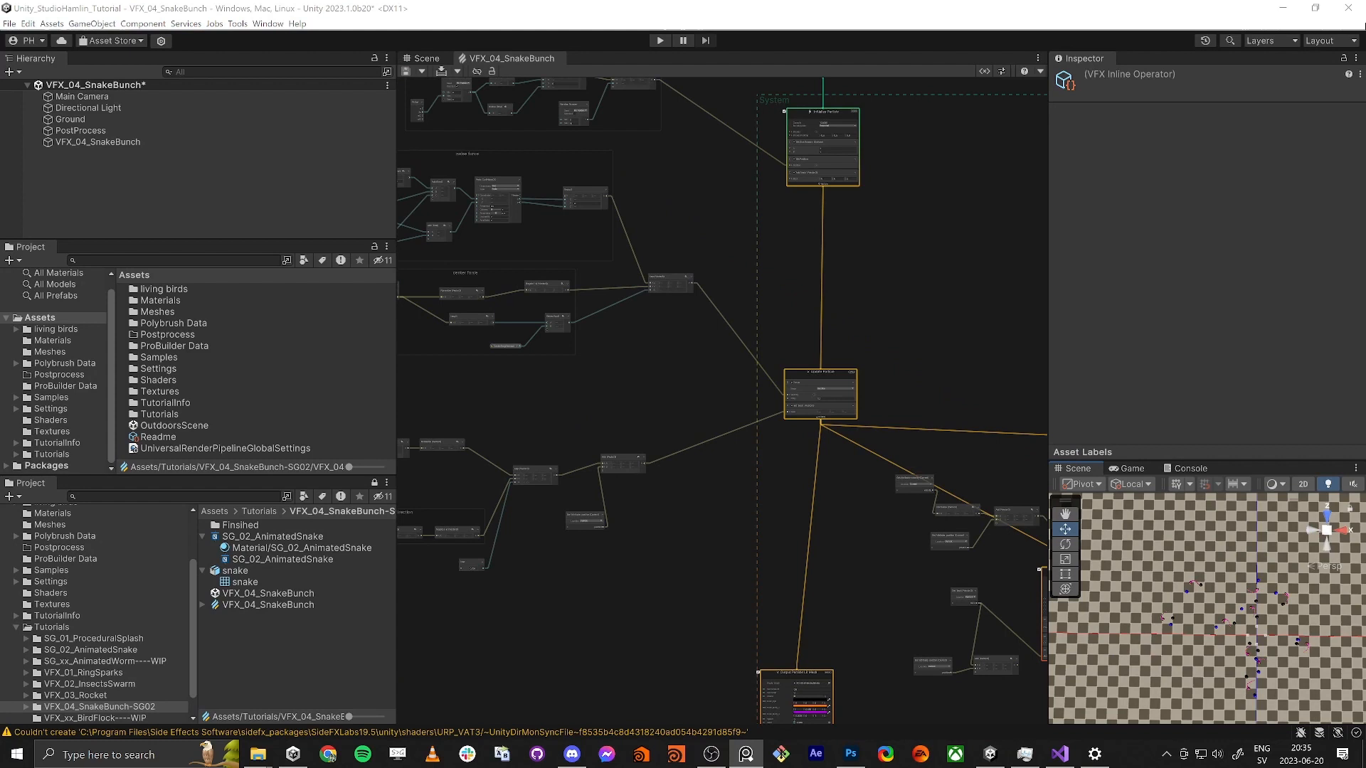
{"action": "middle_click_drag", "start_coordinate": [548, 497], "coordinate": [811, 455]}
{"action": "left_click", "coordinate": [792, 505]}
{"action": "scroll", "coordinate": [586, 416], "scroll_direction": "up", "scroll_amount": 3}
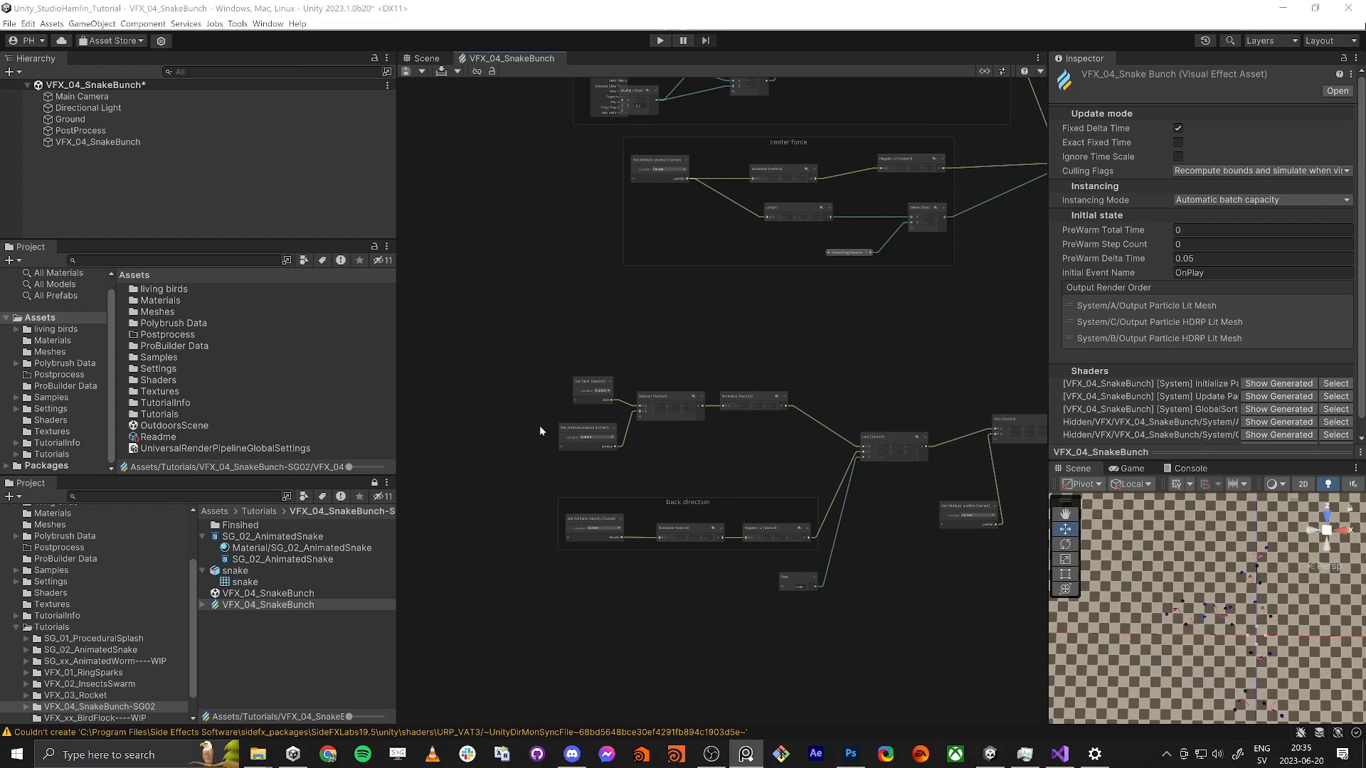
{"action": "scroll", "coordinate": [564, 399], "scroll_direction": "up", "scroll_amount": 1}
{"action": "left_click_drag", "start_coordinate": [498, 342], "coordinate": [852, 479]}
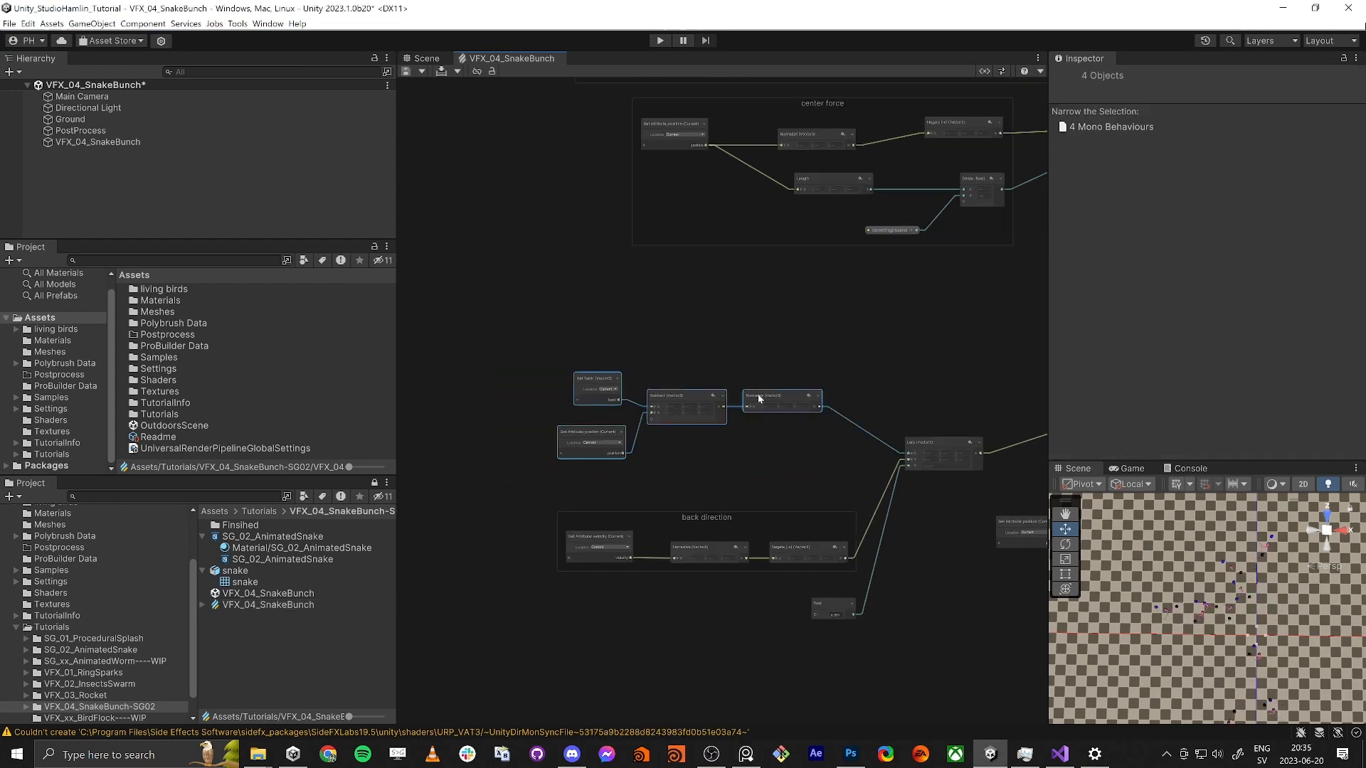
{"action": "right_click", "coordinate": [757, 393]}
{"action": "left_click", "coordinate": [790, 403]}
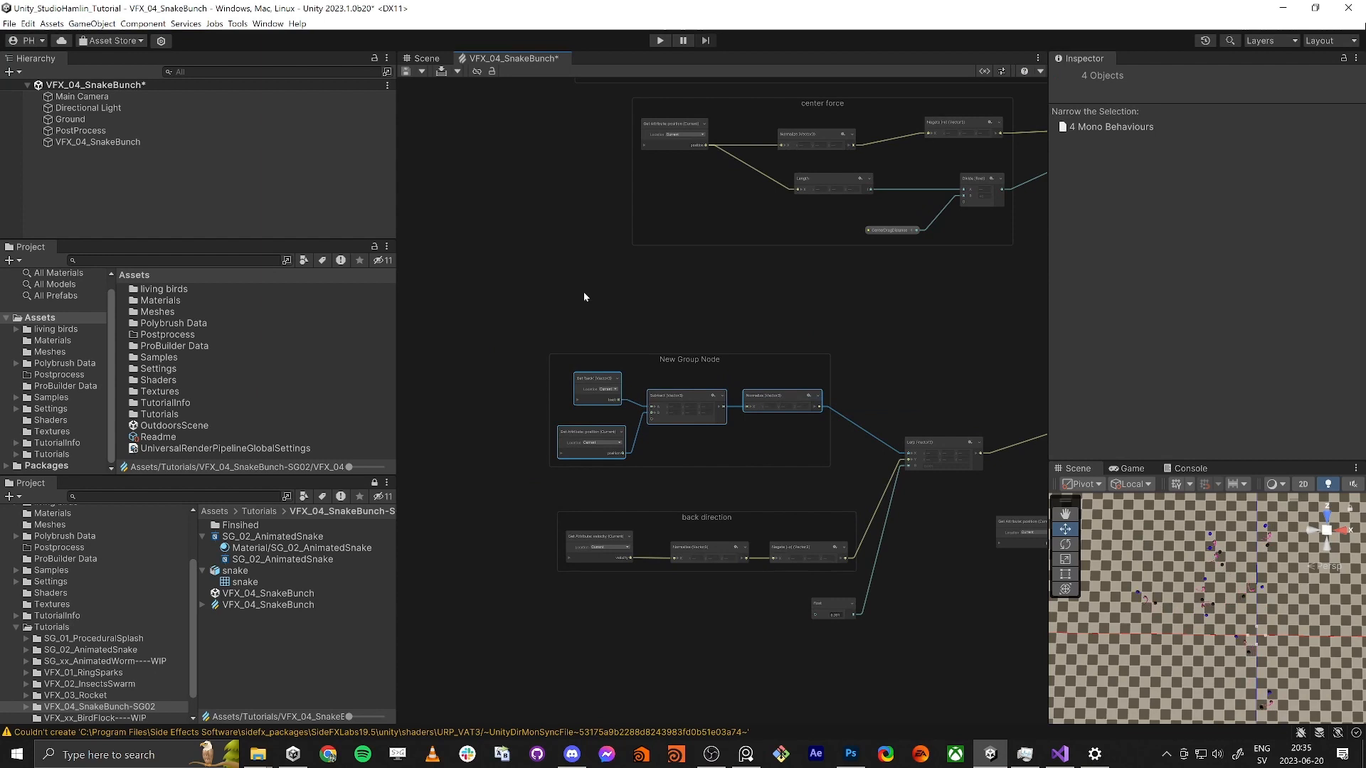
Step: Name the new node group "follow position"
{"action": "left_click", "coordinate": [688, 361]}
{"action": "right_click", "coordinate": [688, 360]}
{"action": "left_click", "coordinate": [652, 310]}
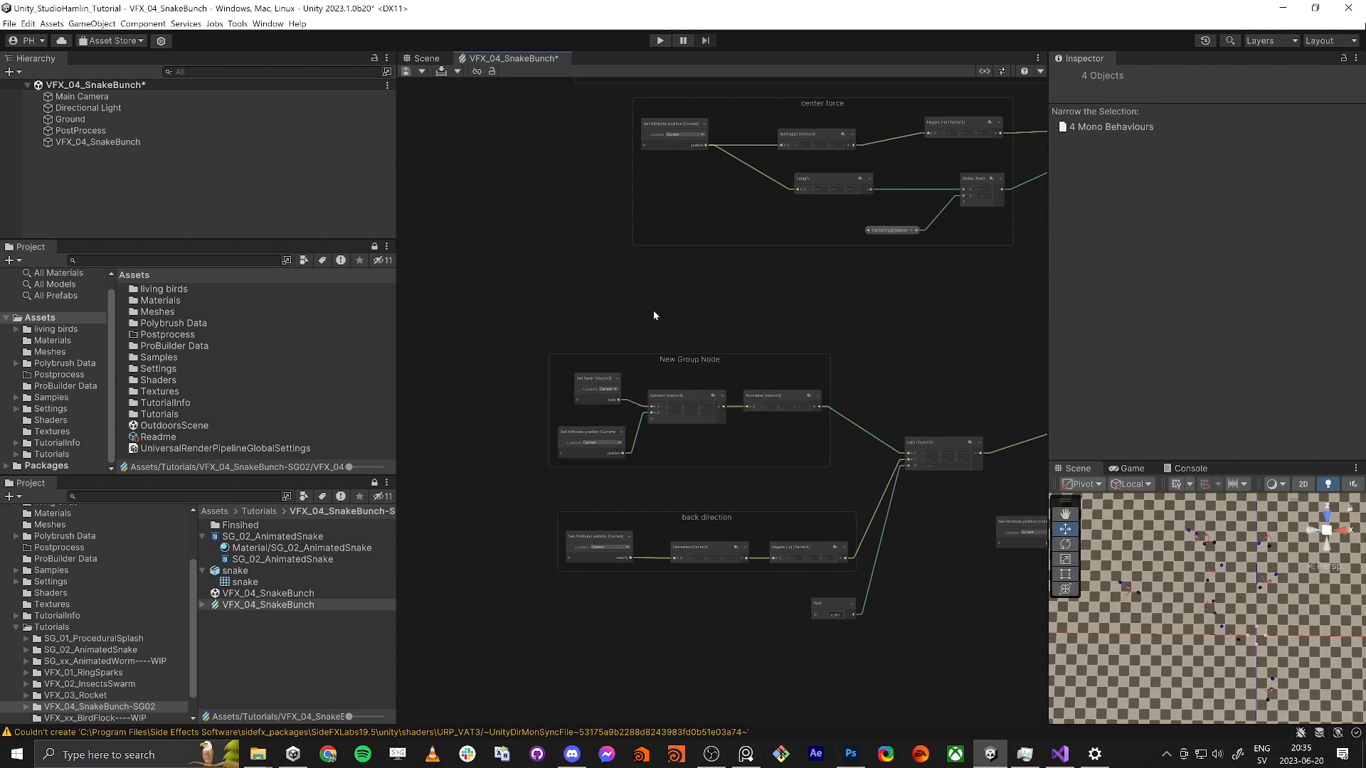
{"action": "double_click", "coordinate": [685, 361]}
{"action": "type", "text": "Fol"}
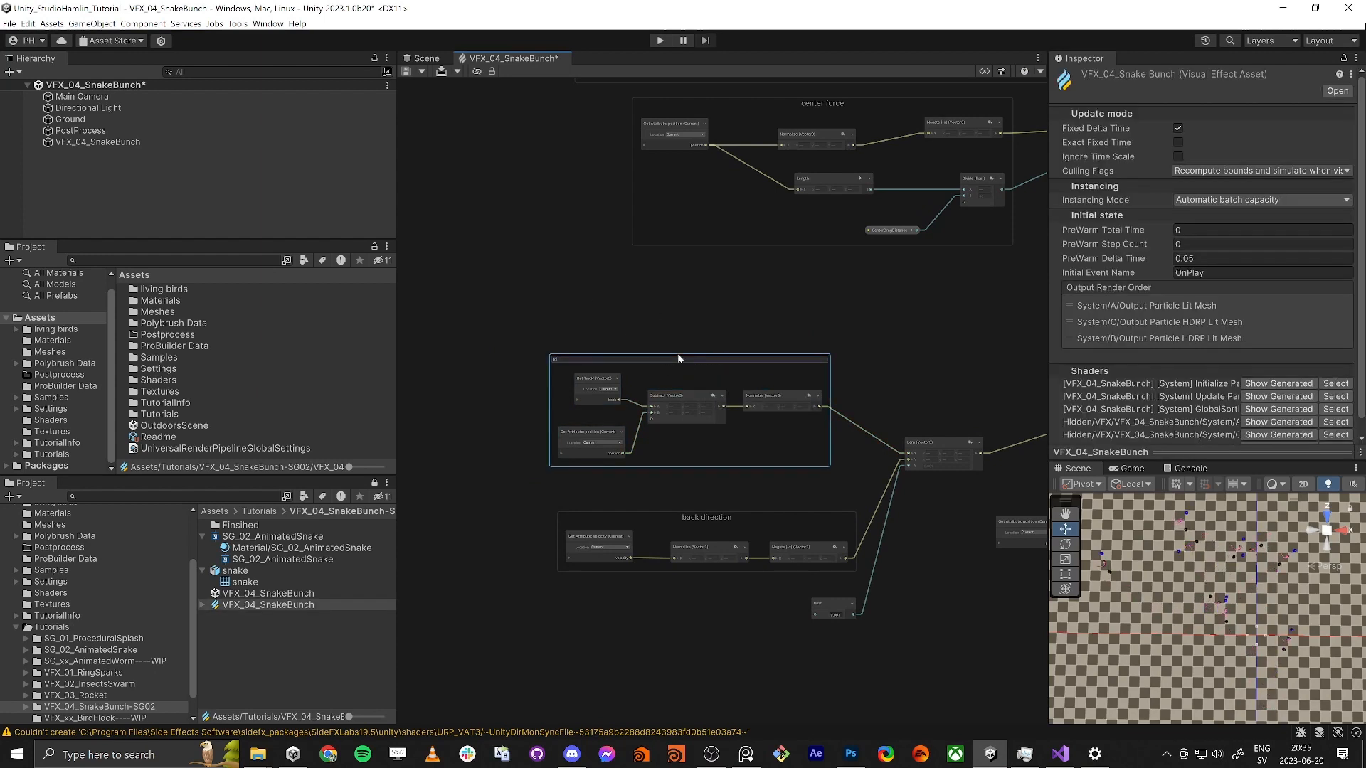
{"action": "type", "text": "low position"}
{"action": "key", "text": "Return"}
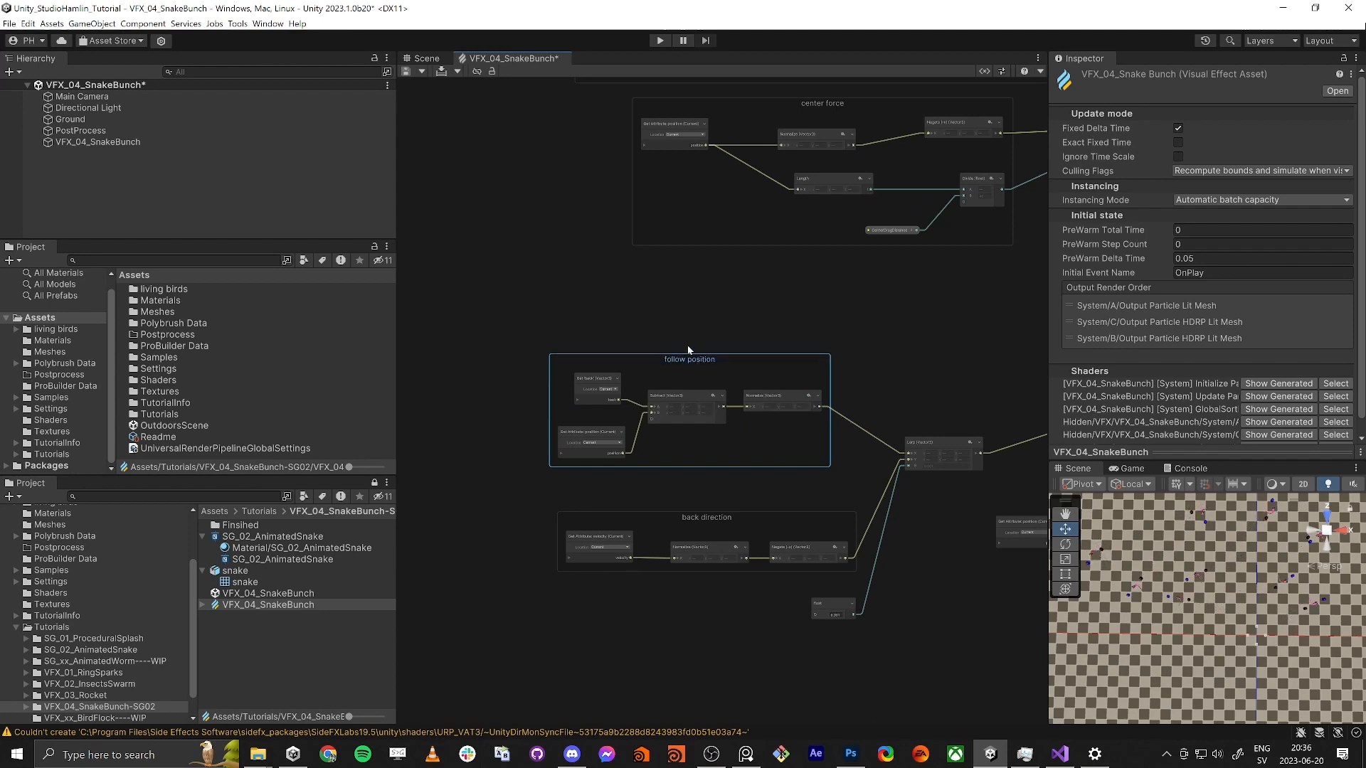
Step: Line up the "follow position" group above the "back direction" group and bring the two closer together
{"action": "scroll", "coordinate": [714, 345], "scroll_direction": "up", "scroll_amount": 3}
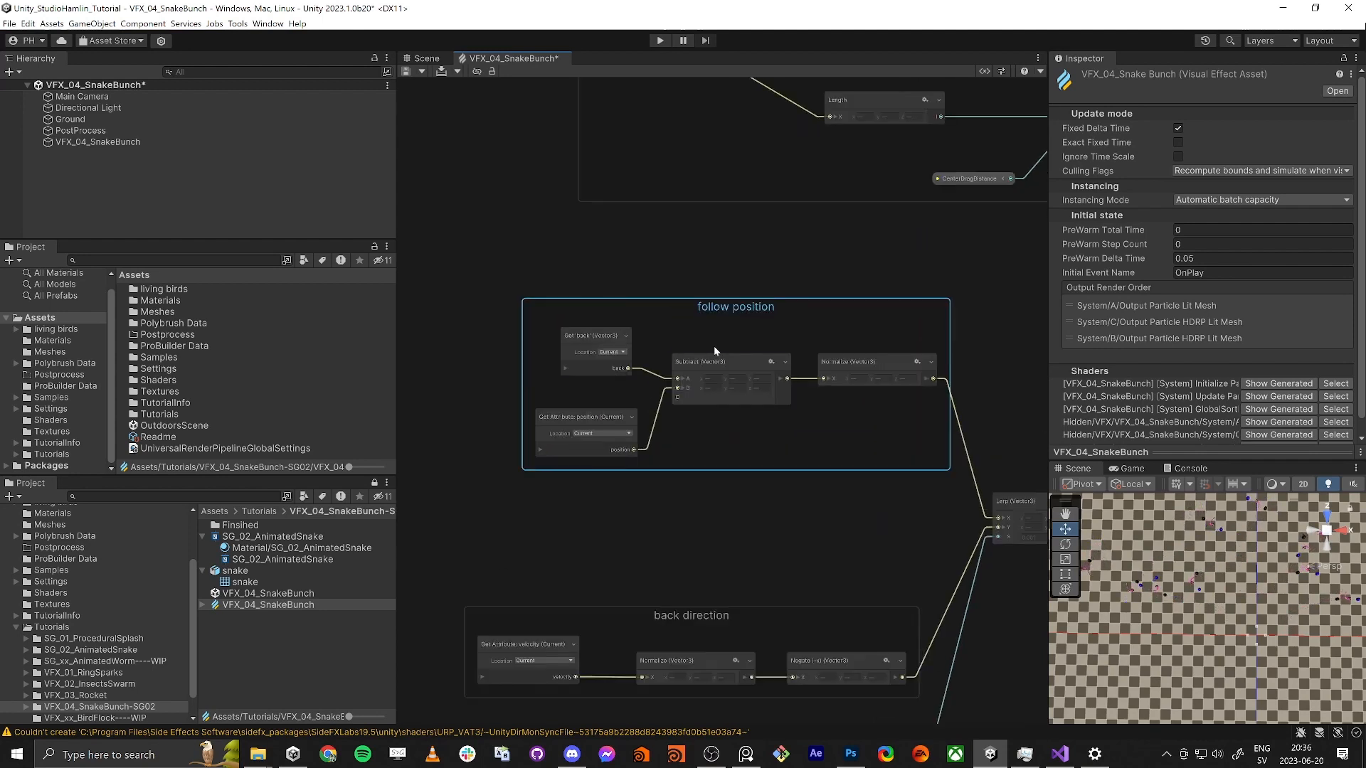
{"action": "left_click_drag", "start_coordinate": [703, 620], "coordinate": [729, 583]}
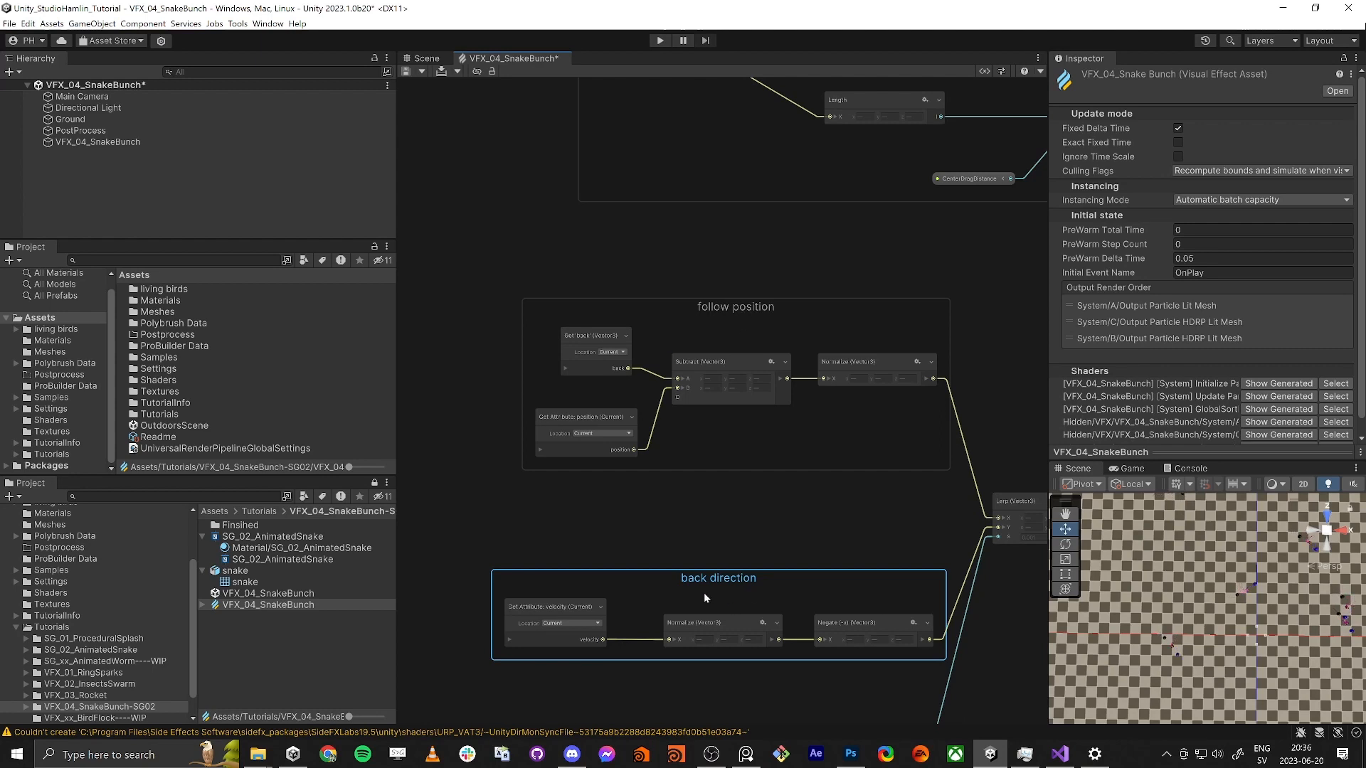
{"action": "left_click_drag", "start_coordinate": [792, 416], "coordinate": [755, 418]}
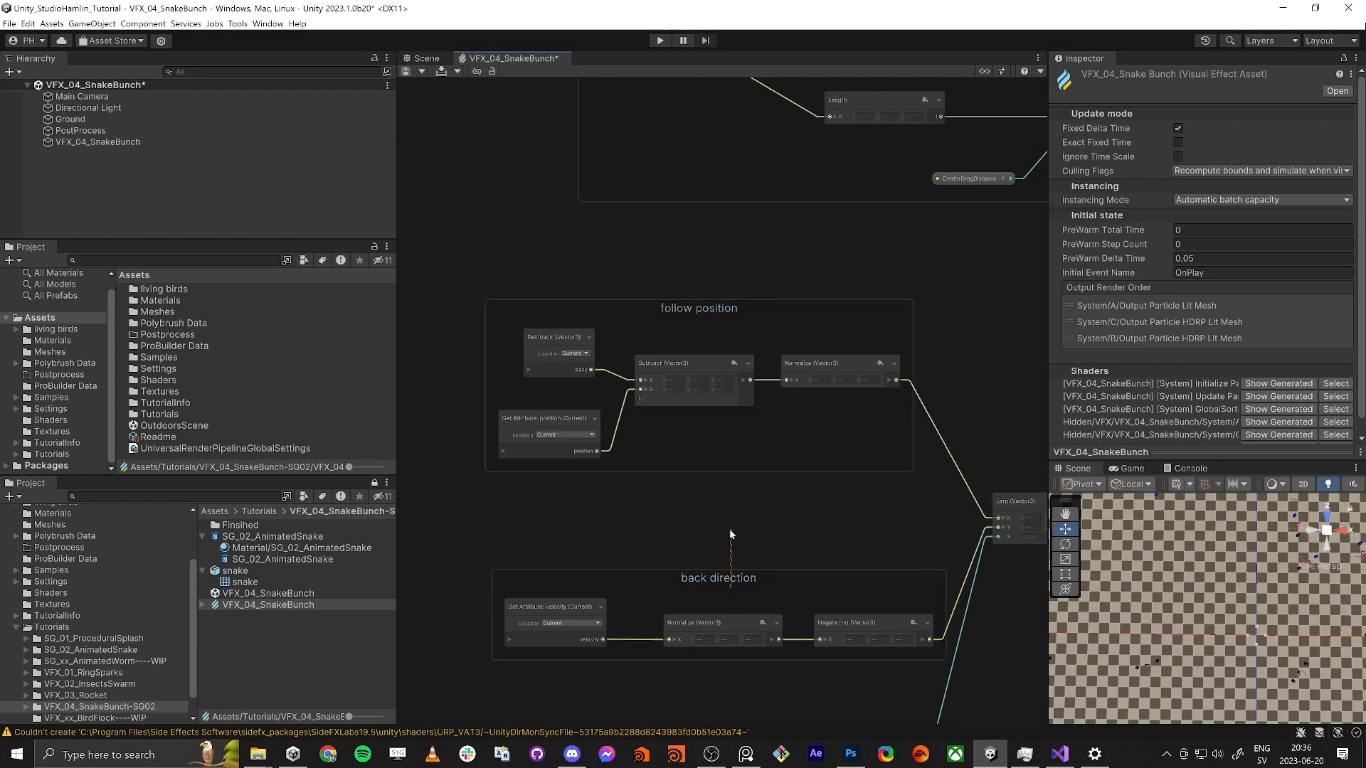
{"action": "left_click_drag", "start_coordinate": [731, 586], "coordinate": [736, 517]}
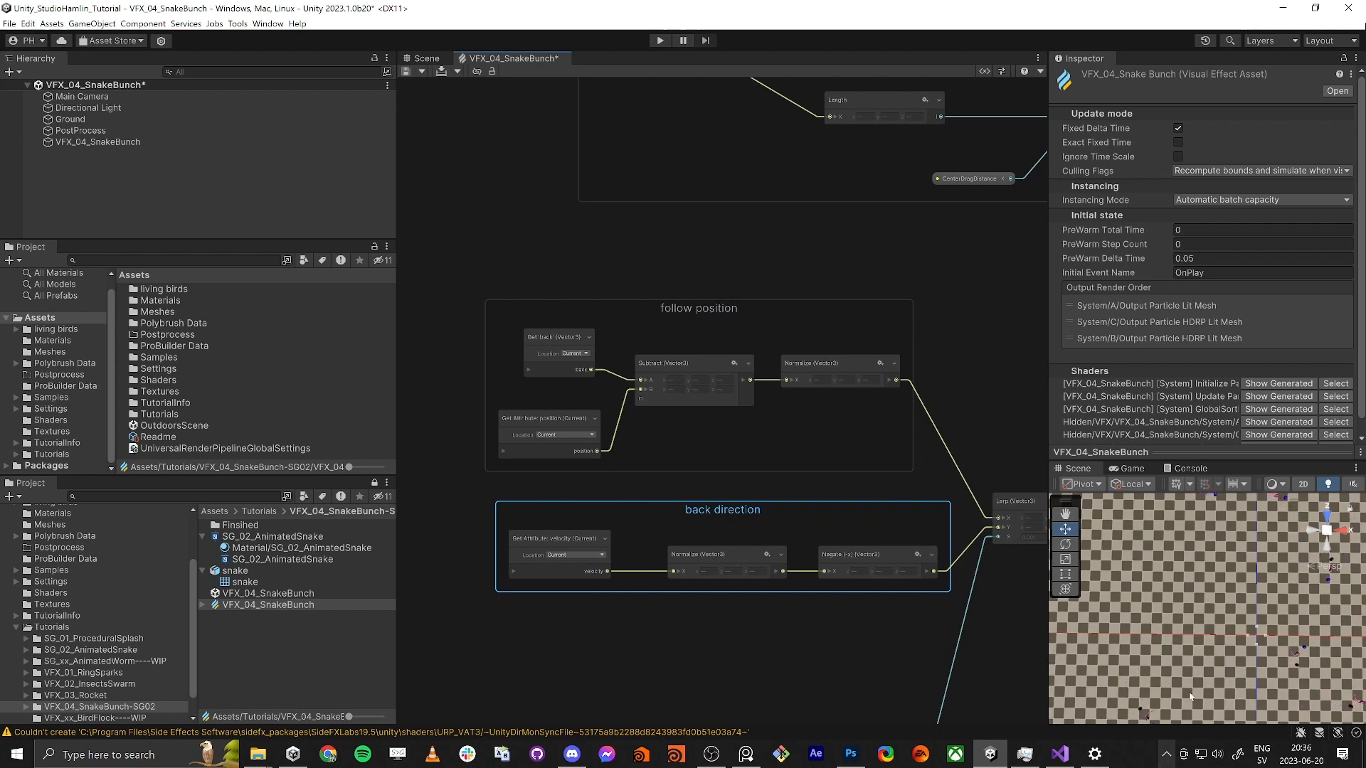
Step: Tuck the Float node under Lerp and the Get position node under Add, and move the whole back-position cluster up toward the center force group
{"action": "scroll", "coordinate": [853, 632], "scroll_direction": "up", "scroll_amount": 1}
{"action": "middle_click_drag", "start_coordinate": [853, 632], "coordinate": [662, 560]}
{"action": "scroll", "coordinate": [669, 559], "scroll_direction": "down", "scroll_amount": 3}
{"action": "left_click_drag", "start_coordinate": [681, 650], "coordinate": [760, 530]}
{"action": "left_click_drag", "start_coordinate": [886, 560], "coordinate": [893, 509]}
{"action": "scroll", "coordinate": [893, 517], "scroll_direction": "down", "scroll_amount": 4}
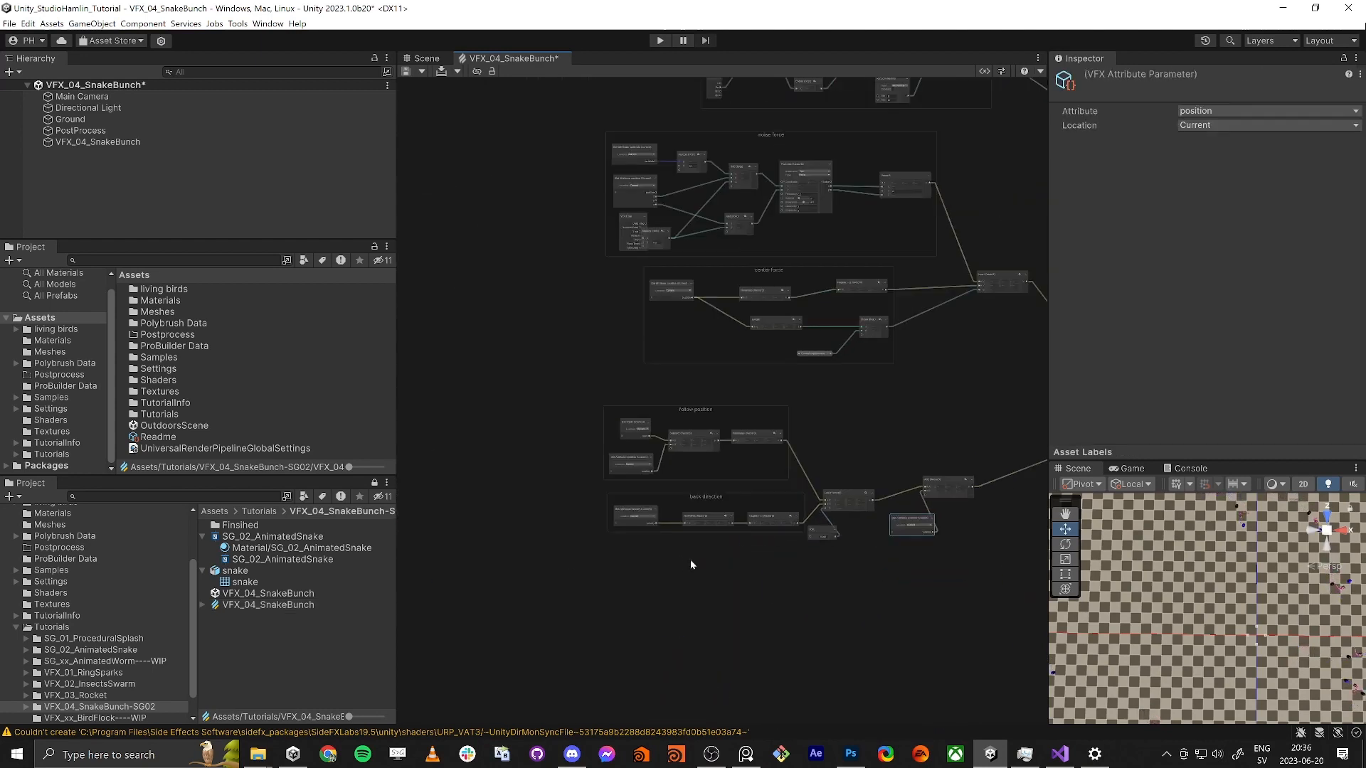
{"action": "left_click_drag", "start_coordinate": [606, 565], "coordinate": [969, 412]}
{"action": "left_click_drag", "start_coordinate": [939, 481], "coordinate": [931, 449]}
{"action": "middle_click_drag", "start_coordinate": [931, 447], "coordinate": [700, 536]}
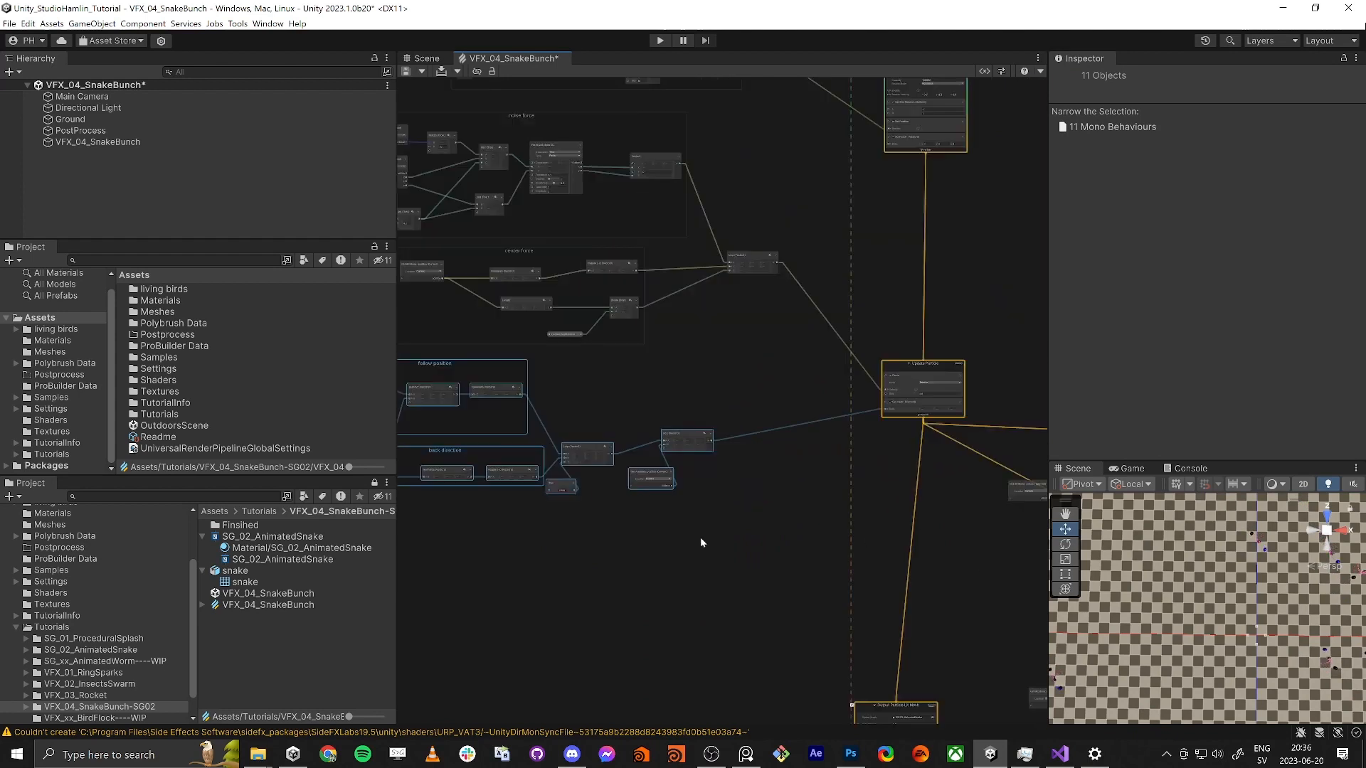
Step: Examine the Set back block in Update Particle and the Rotate input of the snake's Output Particle Lit Mesh
{"action": "scroll", "coordinate": [719, 438], "scroll_direction": "up", "scroll_amount": 6}
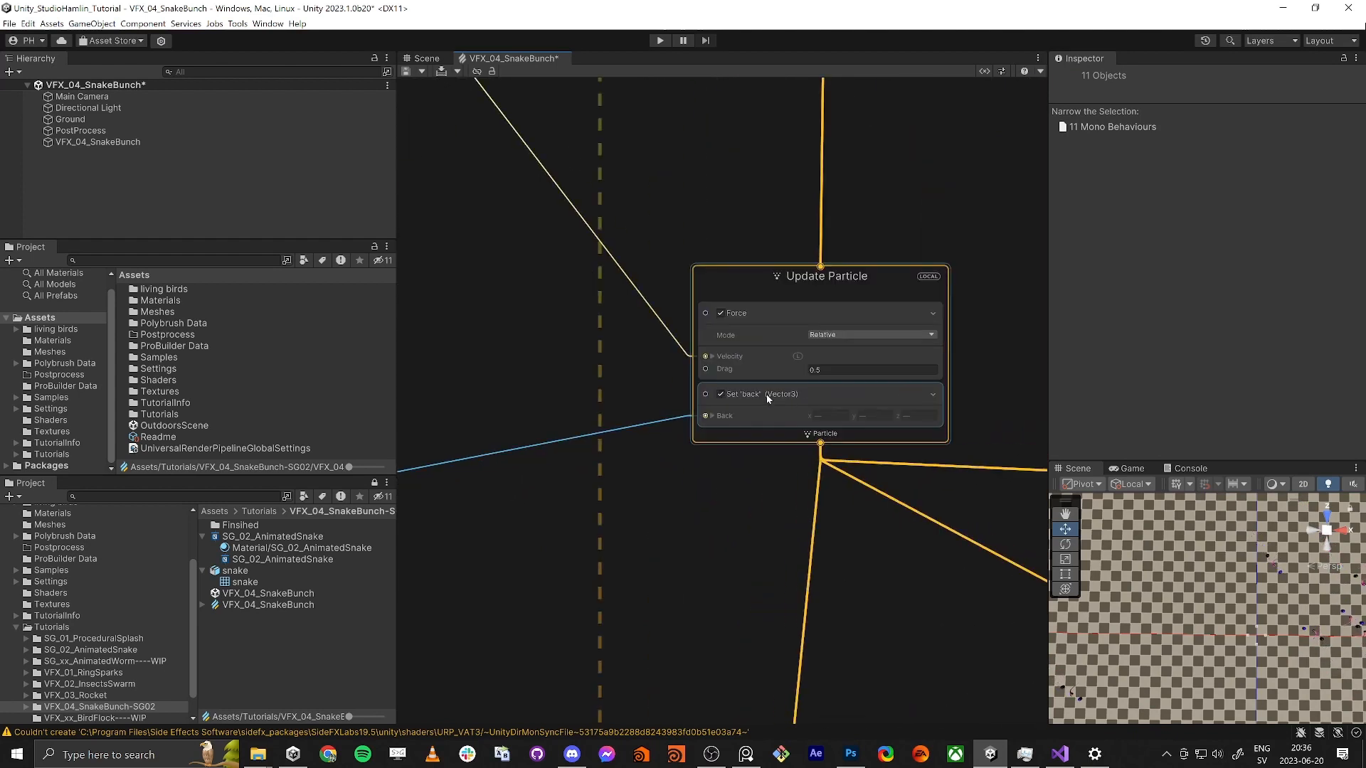
{"action": "scroll", "coordinate": [761, 157], "scroll_direction": "down", "scroll_amount": 3}
{"action": "middle_click_drag", "start_coordinate": [761, 157], "coordinate": [779, 438]}
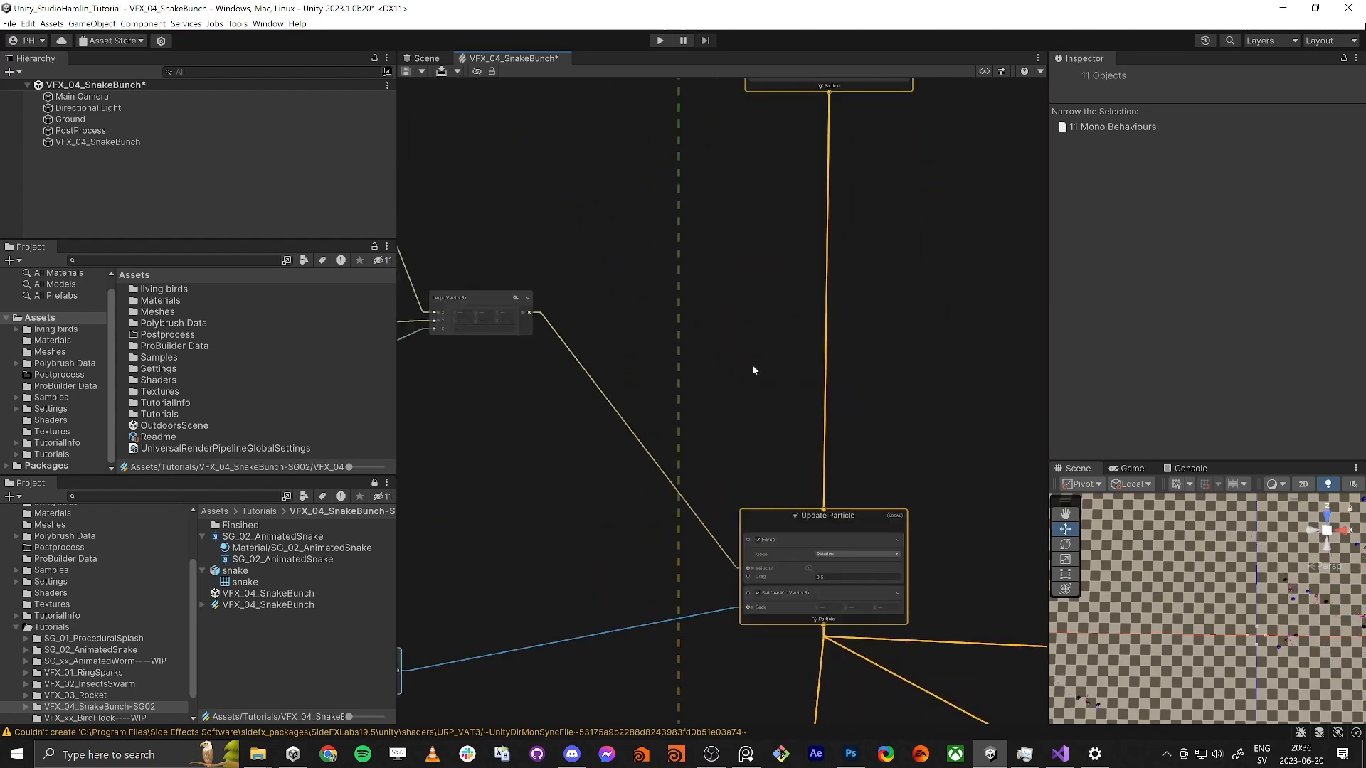
{"action": "middle_click_drag", "start_coordinate": [759, 128], "coordinate": [755, 459]}
{"action": "scroll", "coordinate": [755, 459], "scroll_direction": "down", "scroll_amount": 5}
{"action": "middle_click_drag", "start_coordinate": [756, 633], "coordinate": [717, 427]}
{"action": "scroll", "coordinate": [722, 471], "scroll_direction": "up", "scroll_amount": 5}
{"action": "scroll", "coordinate": [644, 495], "scroll_direction": "up", "scroll_amount": 5}
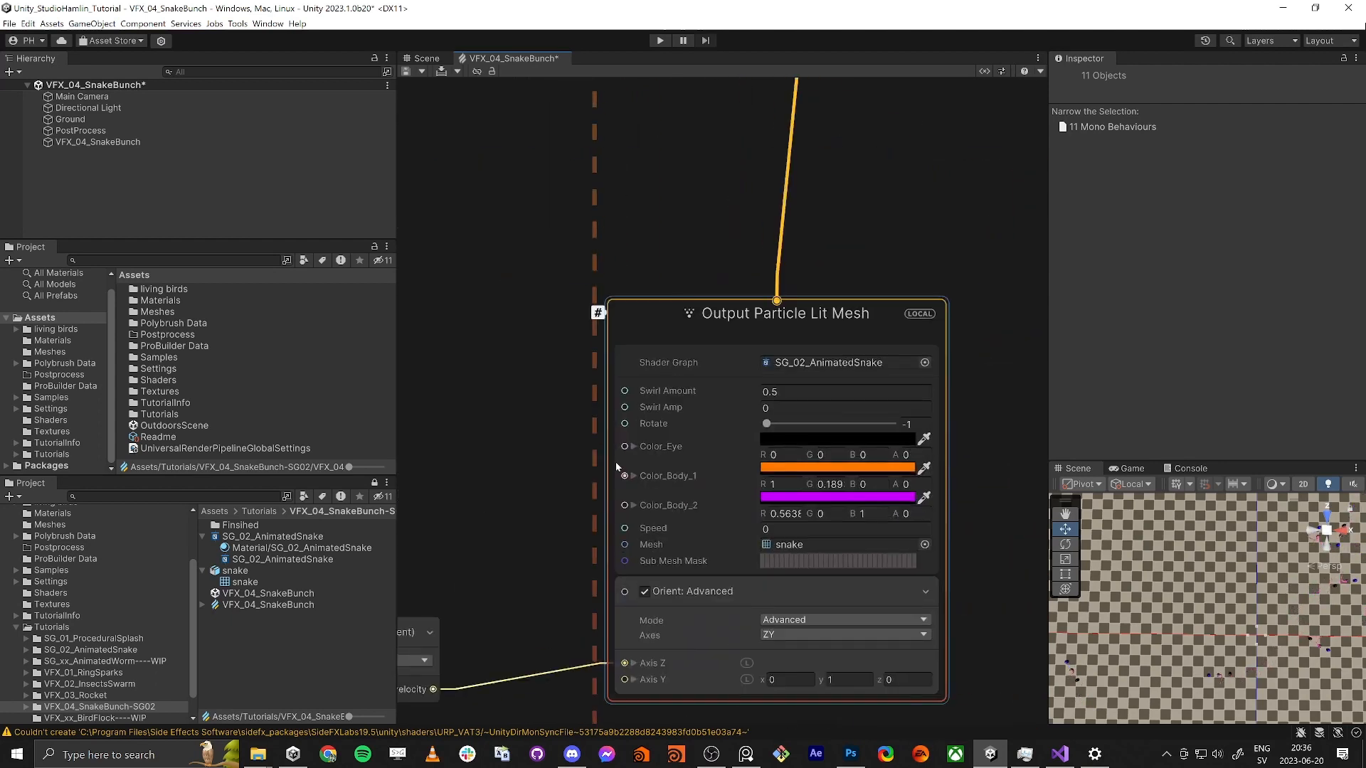
{"action": "left_click_drag", "start_coordinate": [625, 423], "coordinate": [530, 425]}
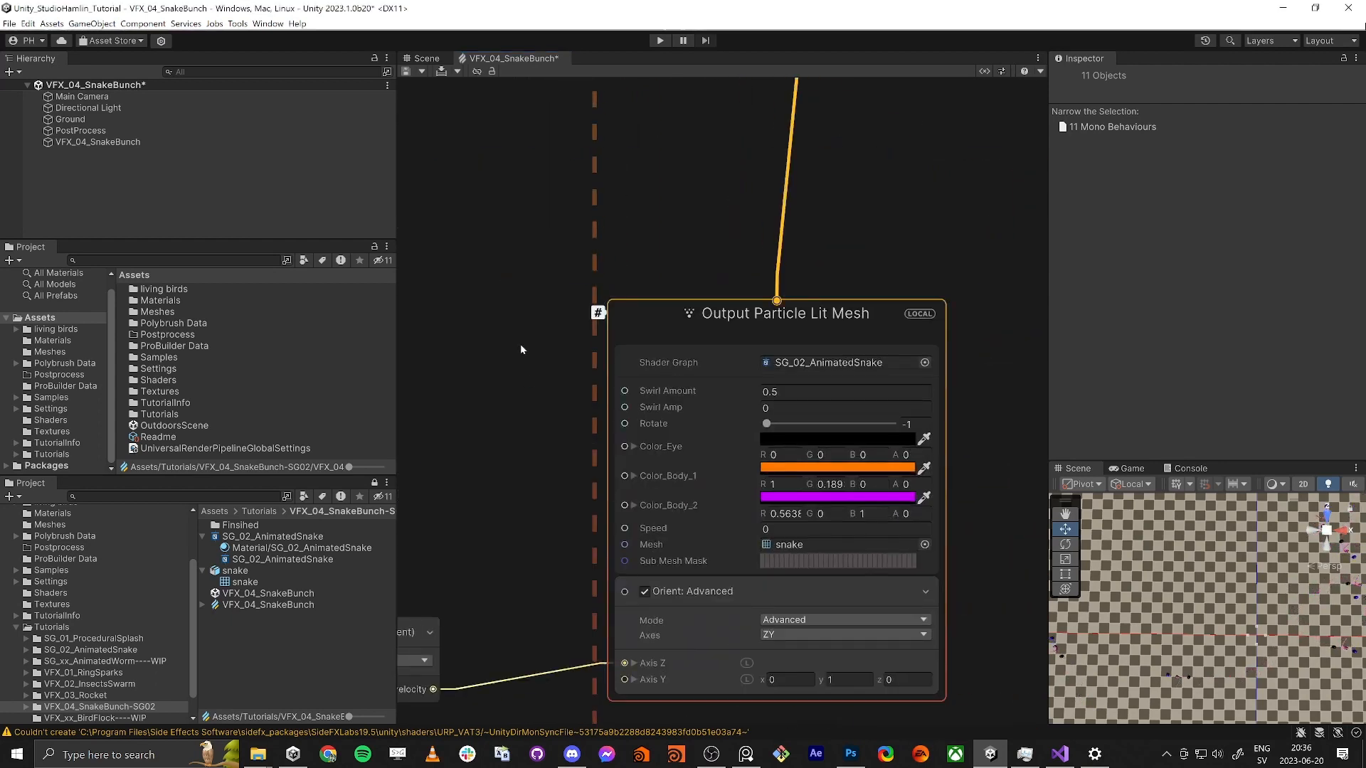
{"action": "left_click", "coordinate": [519, 343]}
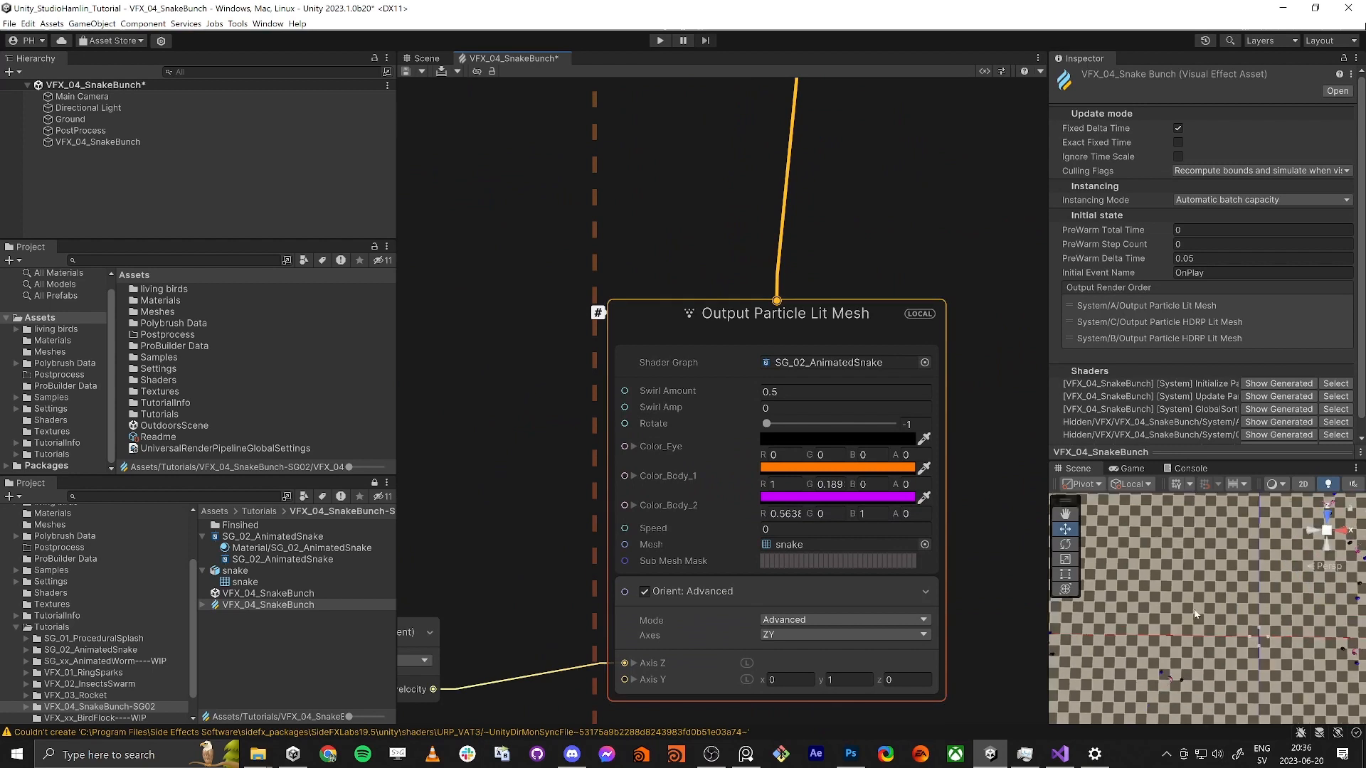
Step: Save the VFX graph, frame a snake closely in the Scene view, and set the output's Rotate slider near the middle of its range
{"action": "left_click", "coordinate": [405, 71]}
{"action": "middle_click_drag", "start_coordinate": [1240, 638], "coordinate": [1161, 596]}
{"action": "scroll", "coordinate": [1160, 575], "scroll_direction": "up", "scroll_amount": 5}
{"action": "left_click_drag", "start_coordinate": [766, 424], "coordinate": [829, 424]}
Step: Add a Get Custom Attribute node below the back direction group, with attribute back and type Vector 3
{"action": "middle_click_drag", "start_coordinate": [544, 222], "coordinate": [862, 475]}
{"action": "scroll", "coordinate": [861, 473], "scroll_direction": "down", "scroll_amount": 5}
{"action": "middle_click_drag", "start_coordinate": [580, 313], "coordinate": [753, 492]}
{"action": "scroll", "coordinate": [740, 480], "scroll_direction": "down", "scroll_amount": 5}
{"action": "middle_click_drag", "start_coordinate": [547, 403], "coordinate": [693, 408]}
{"action": "left_click", "coordinate": [610, 434]}
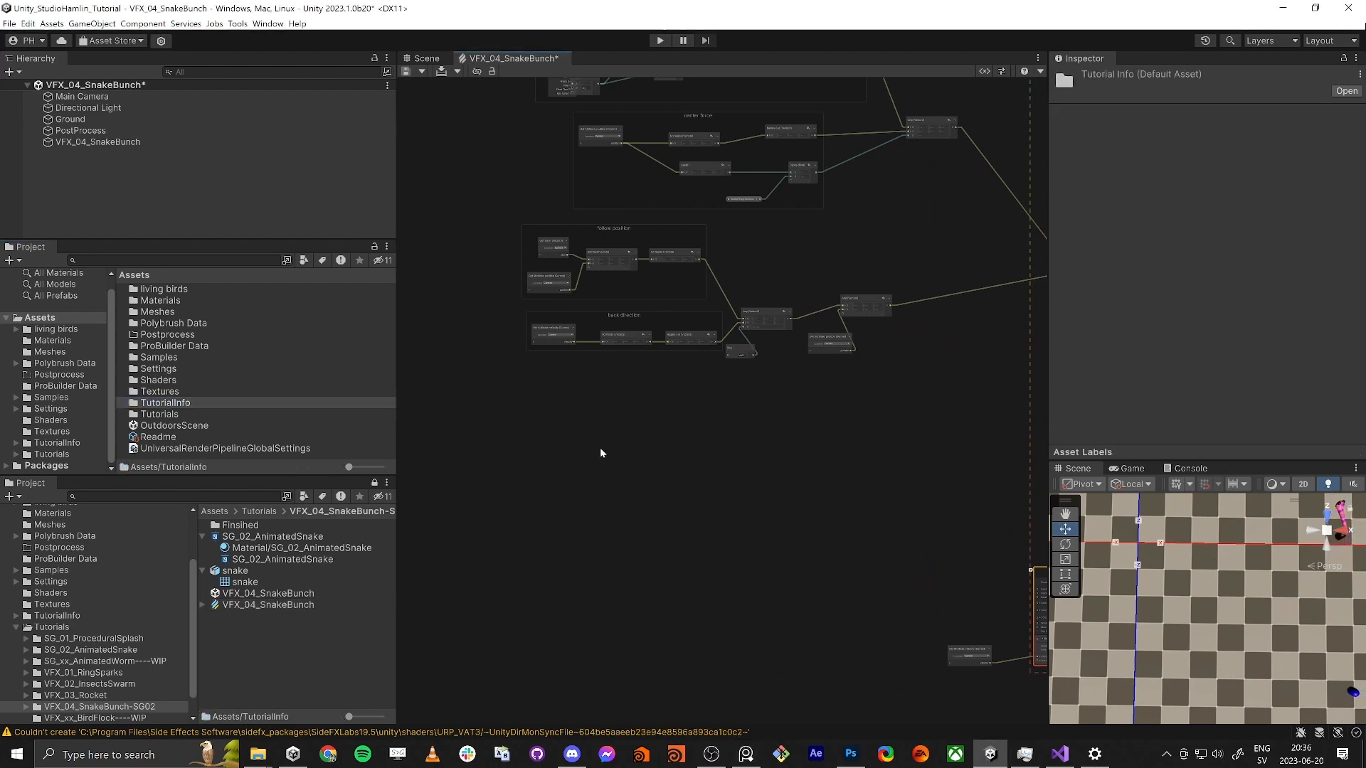
{"action": "key", "text": "space"}
{"action": "type", "text": "get cus"}
{"action": "key", "text": "Return"}
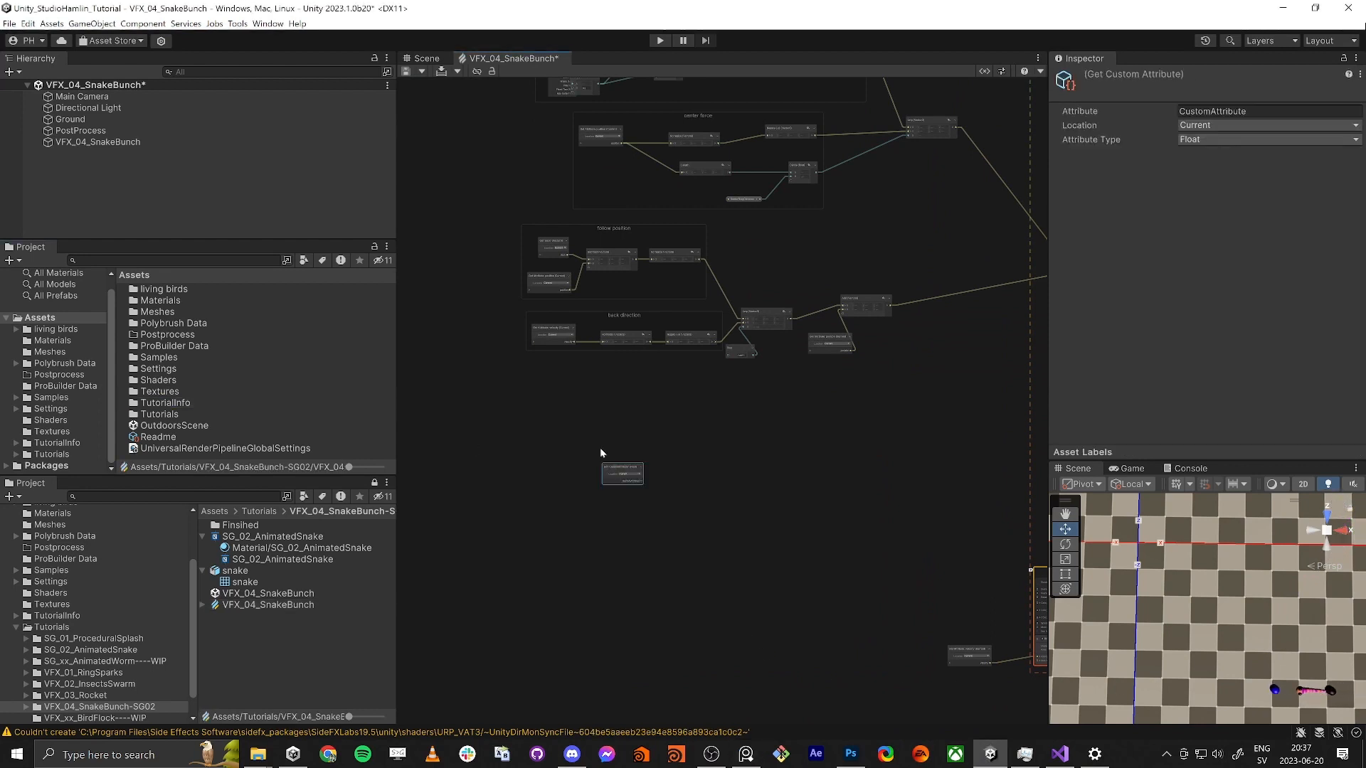
{"action": "left_click", "coordinate": [1245, 112]}
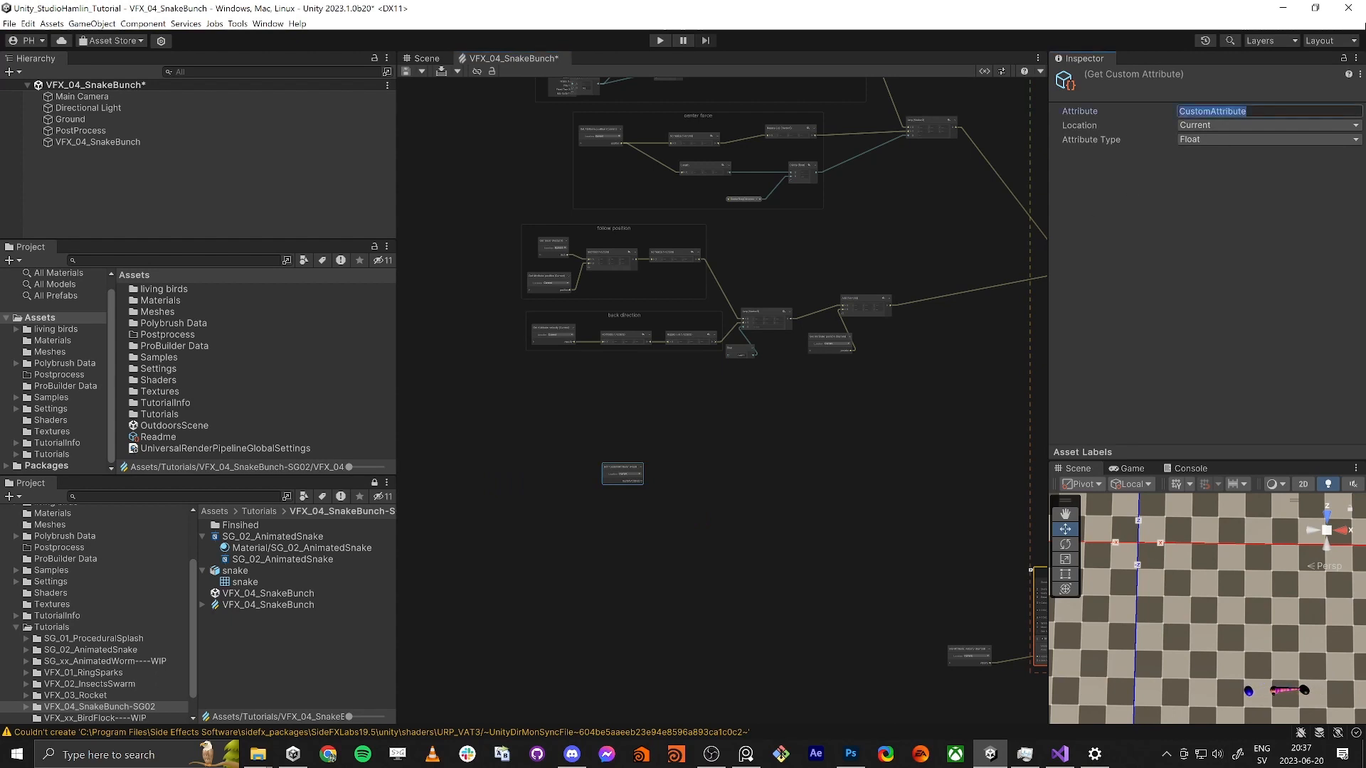
{"action": "type", "text": "back"}
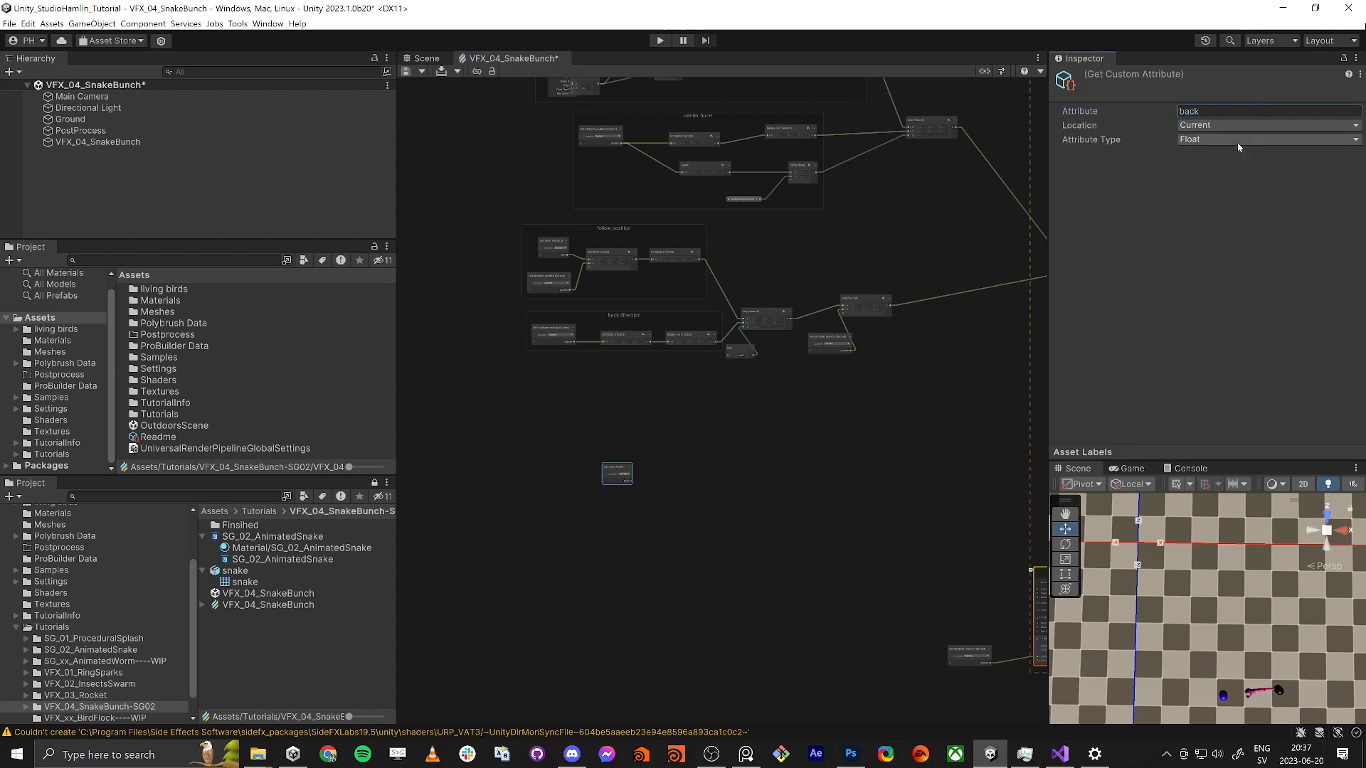
{"action": "left_click", "coordinate": [1236, 140]}
{"action": "left_click", "coordinate": [1223, 182]}
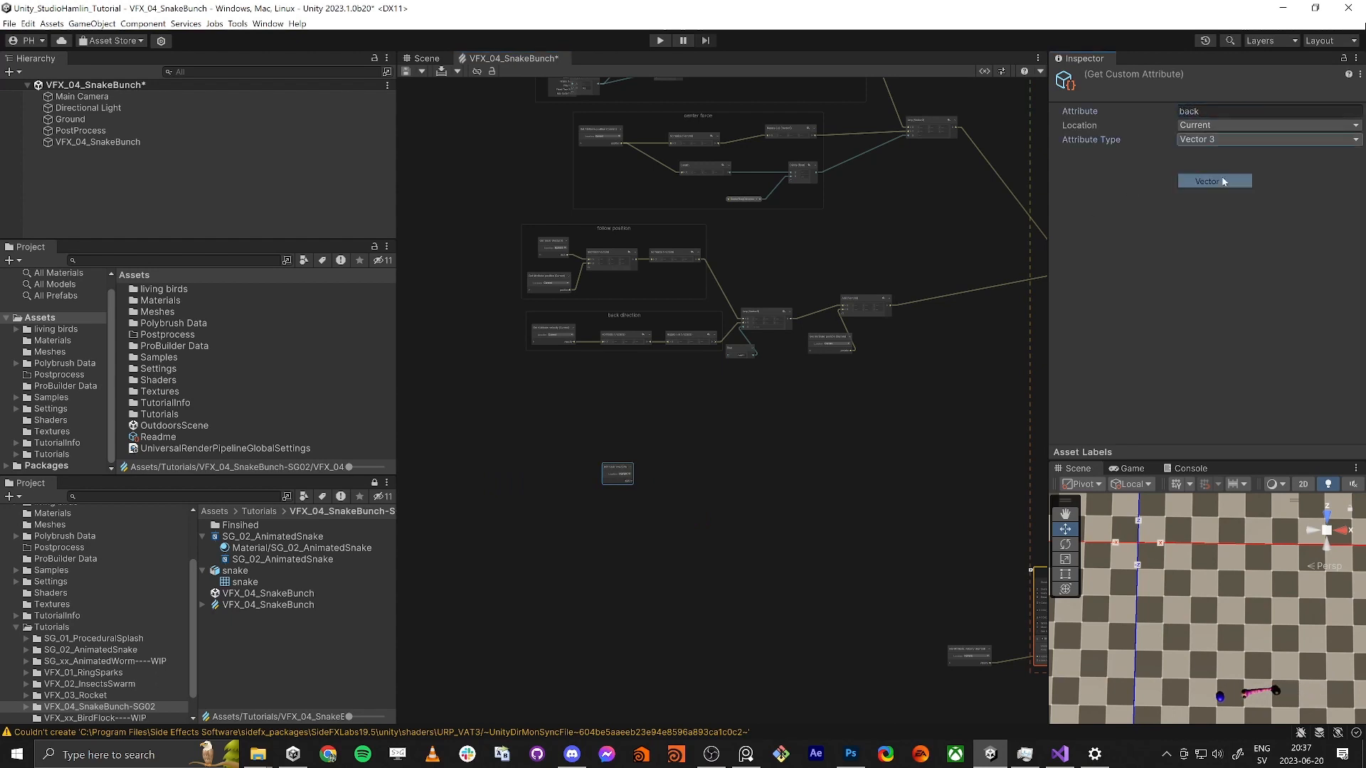
Step: Add a Get Attribute: position node and place it directly beneath the new Get back node
{"action": "left_click", "coordinate": [588, 508]}
{"action": "scroll", "coordinate": [612, 490], "scroll_direction": "up", "scroll_amount": 5}
{"action": "left_click", "coordinate": [620, 373]}
{"action": "scroll", "coordinate": [620, 373], "scroll_direction": "up", "scroll_amount": 2}
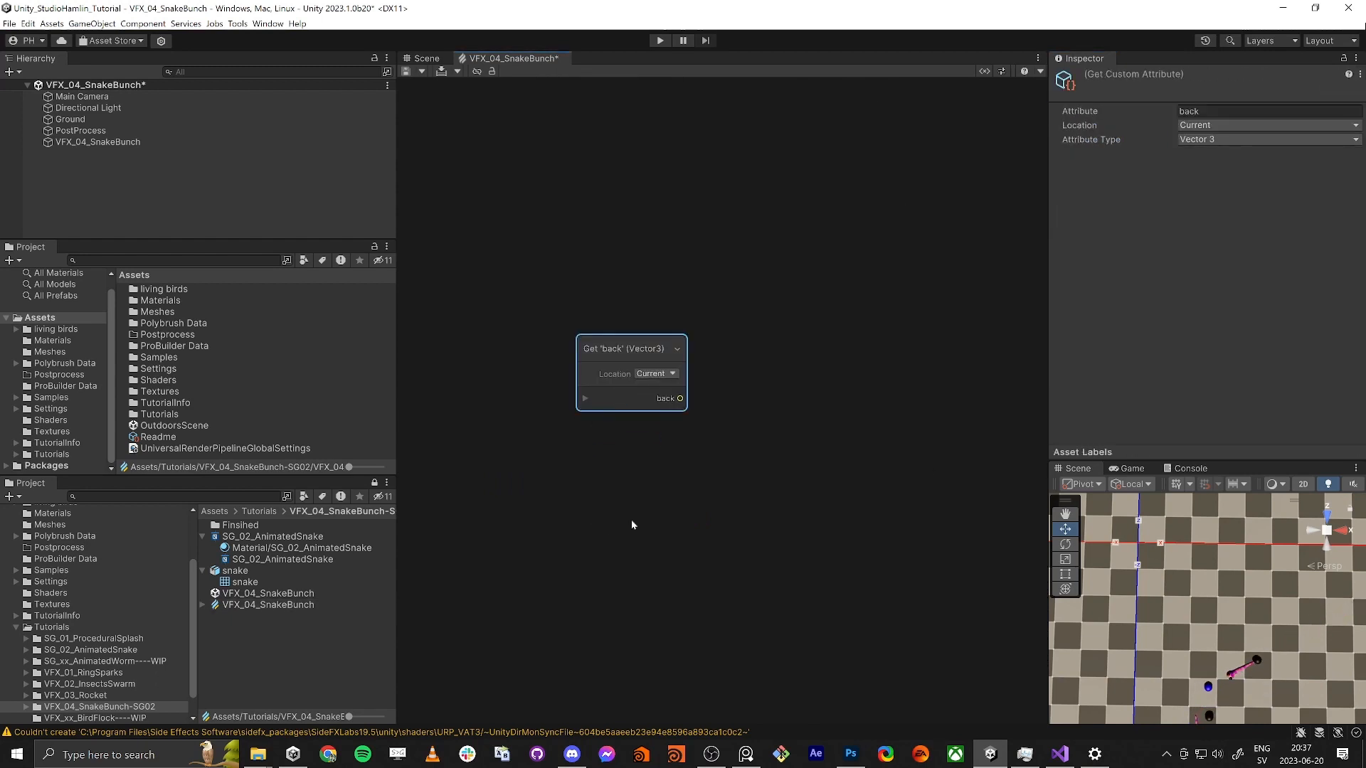
{"action": "left_click", "coordinate": [621, 531]}
{"action": "key", "text": "space"}
{"action": "type", "text": "get pos"}
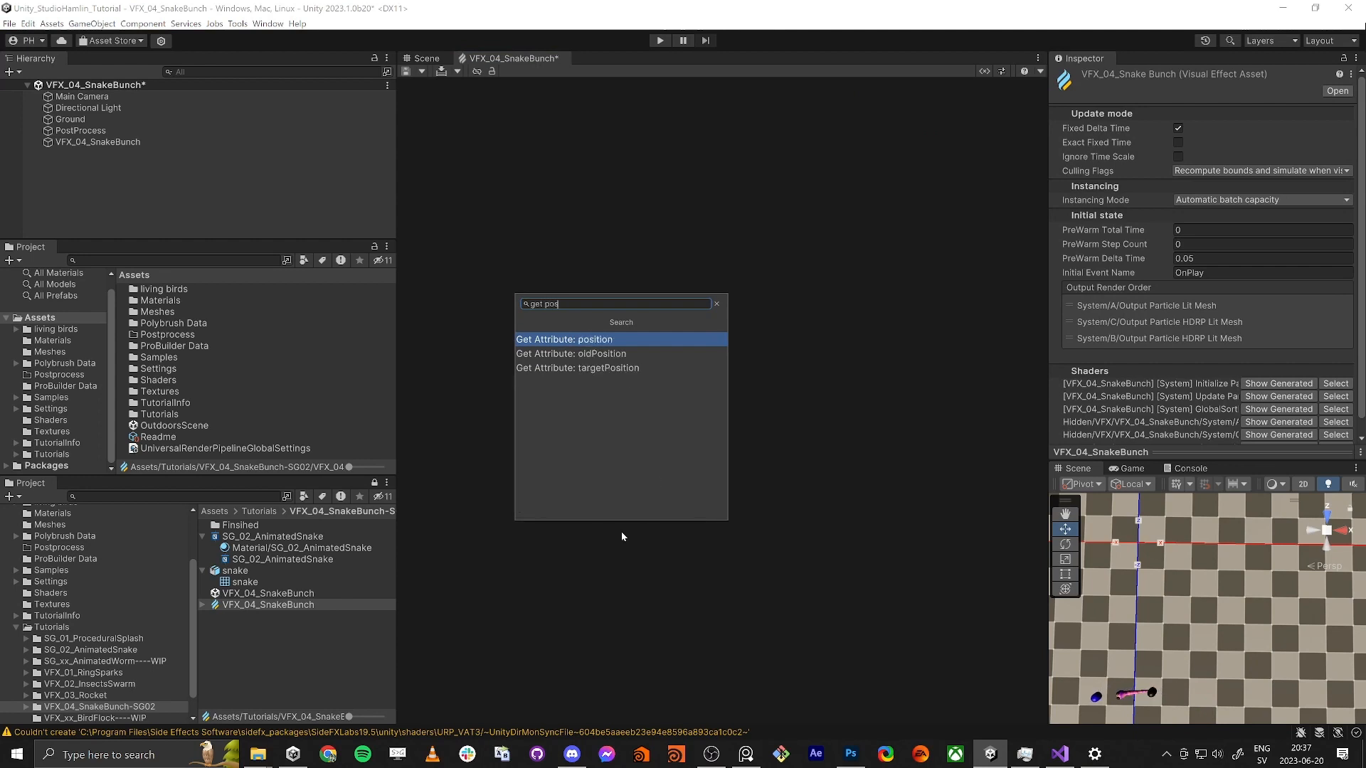
{"action": "key", "text": "Return"}
{"action": "left_click_drag", "start_coordinate": [719, 553], "coordinate": [642, 464]}
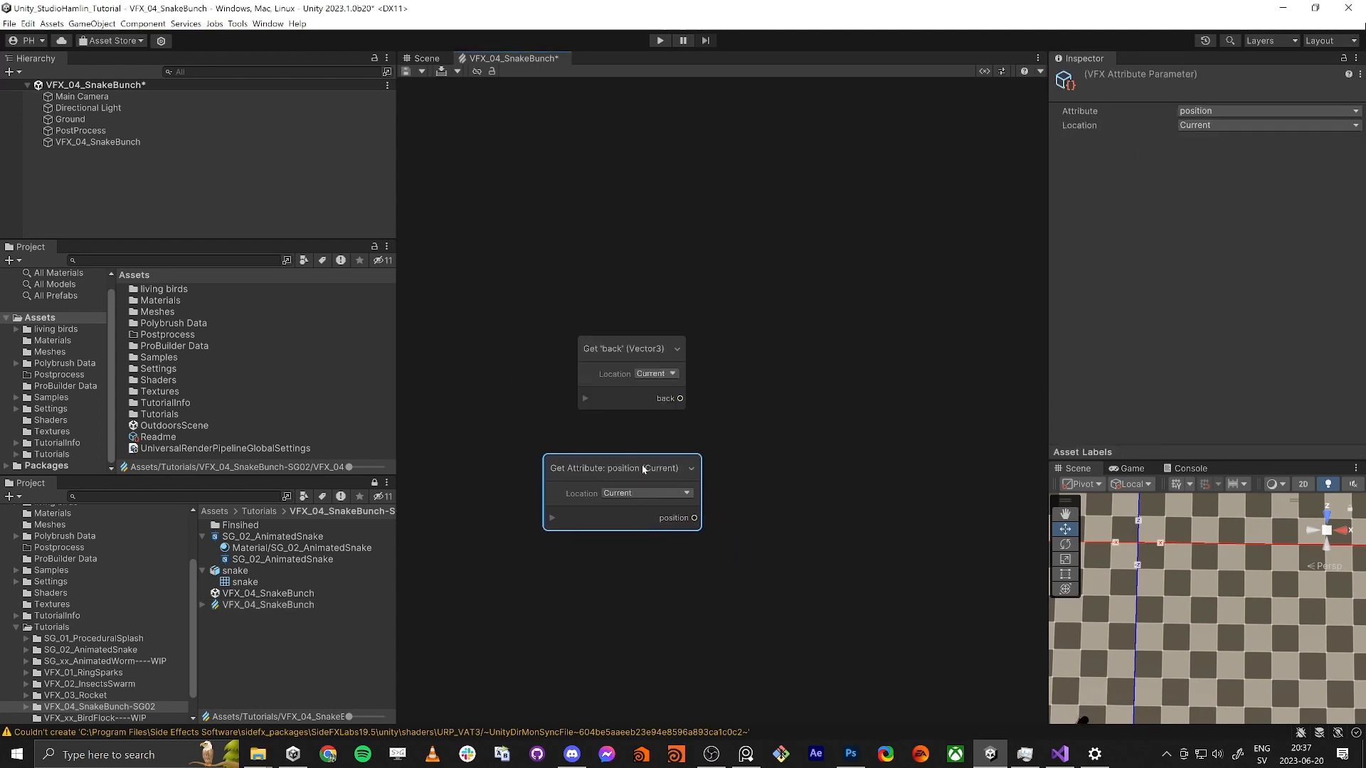
Step: Add a Subtract node with the Get back output as A and the current position as B
{"action": "left_click_drag", "start_coordinate": [680, 398], "coordinate": [852, 431]}
{"action": "type", "text": "sub"}
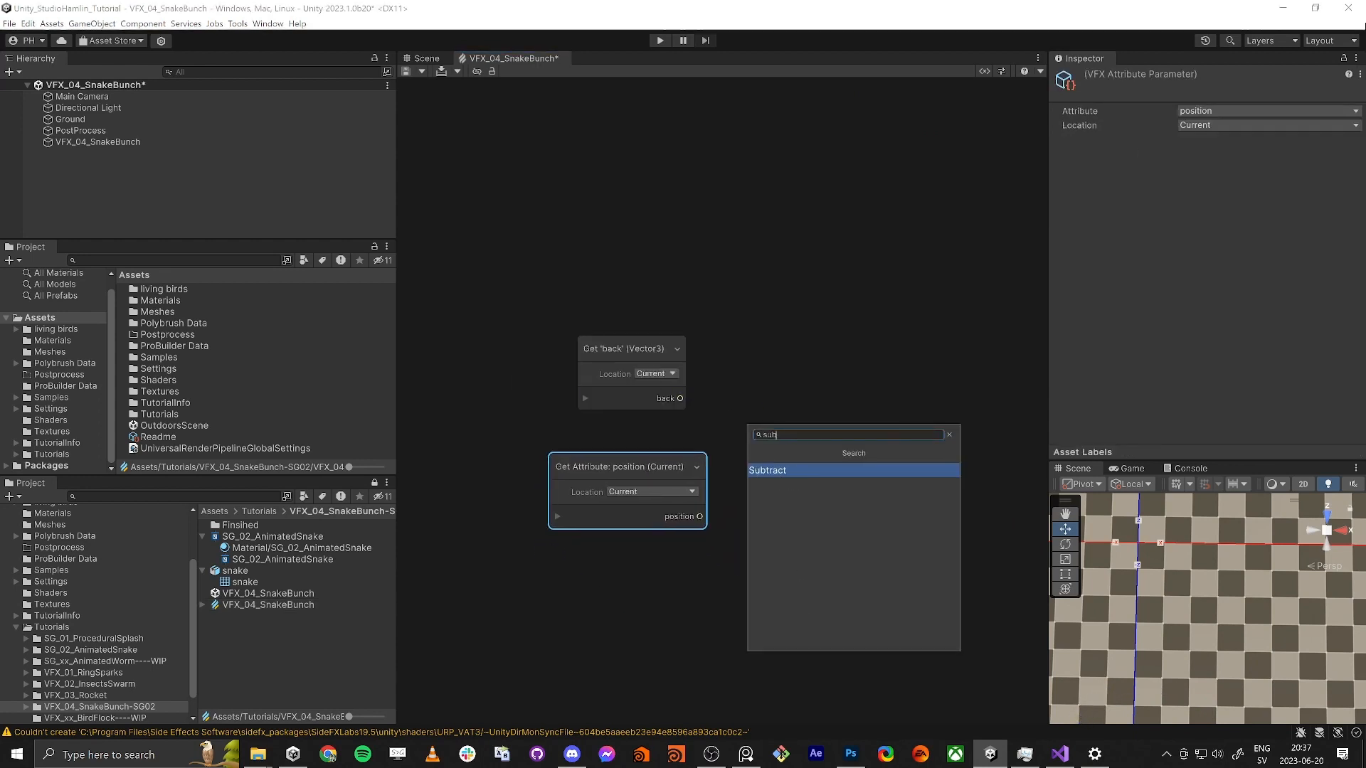
{"action": "key", "text": "Return"}
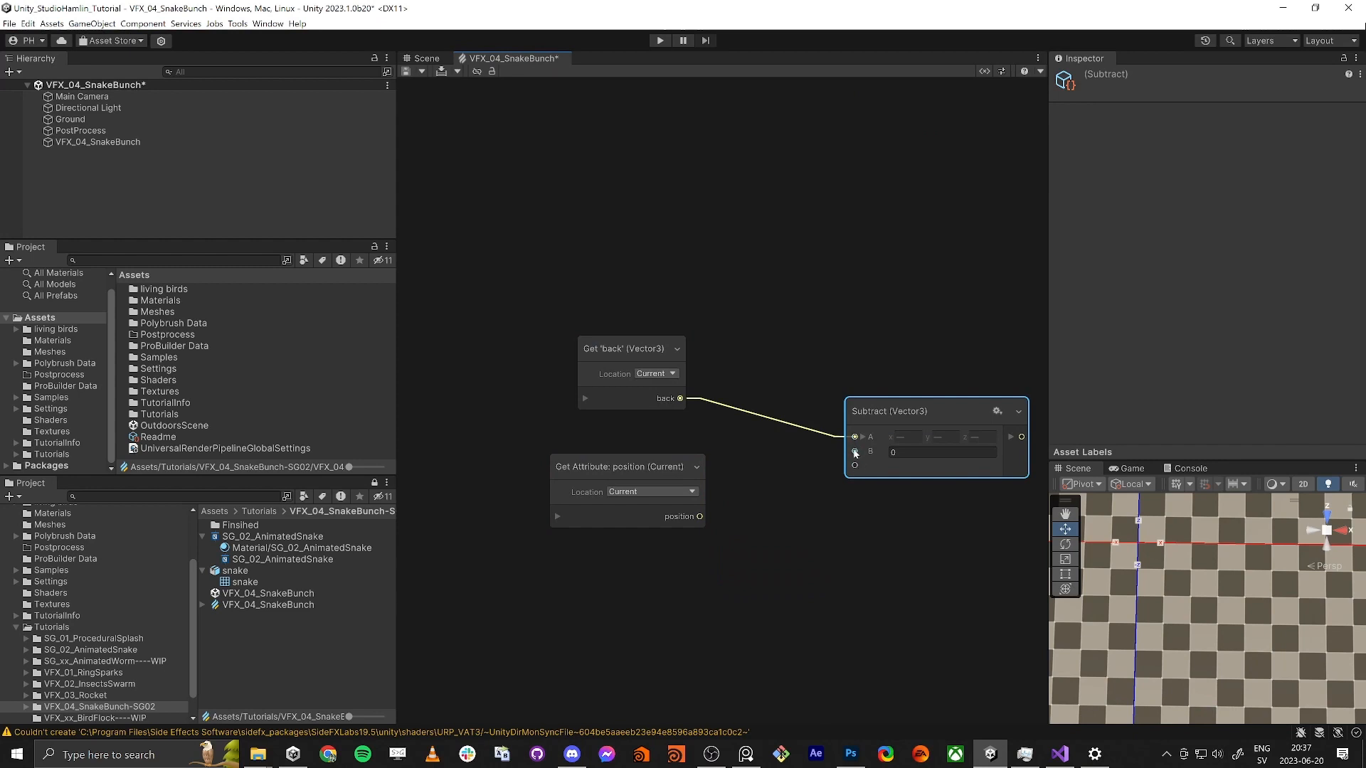
{"action": "left_click_drag", "start_coordinate": [854, 452], "coordinate": [699, 516]}
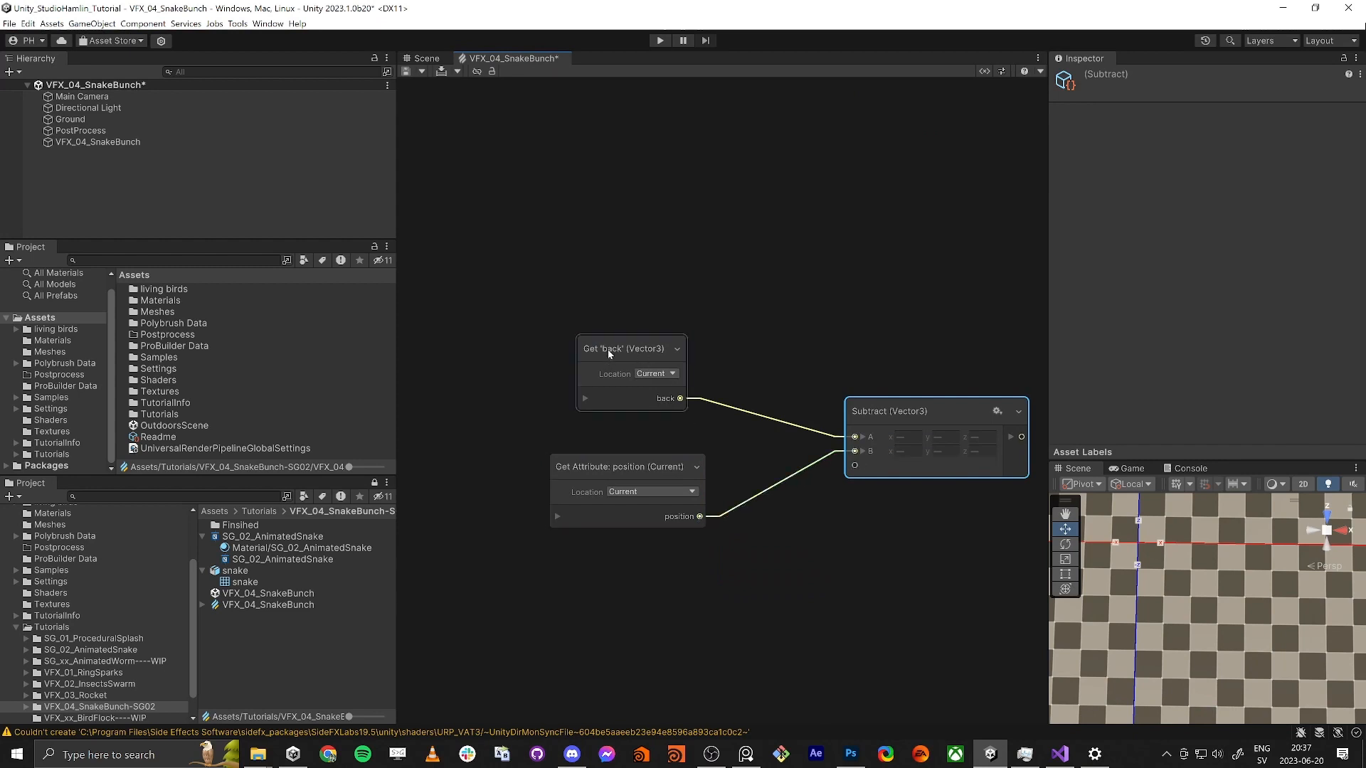
{"action": "left_click", "coordinate": [628, 468]}
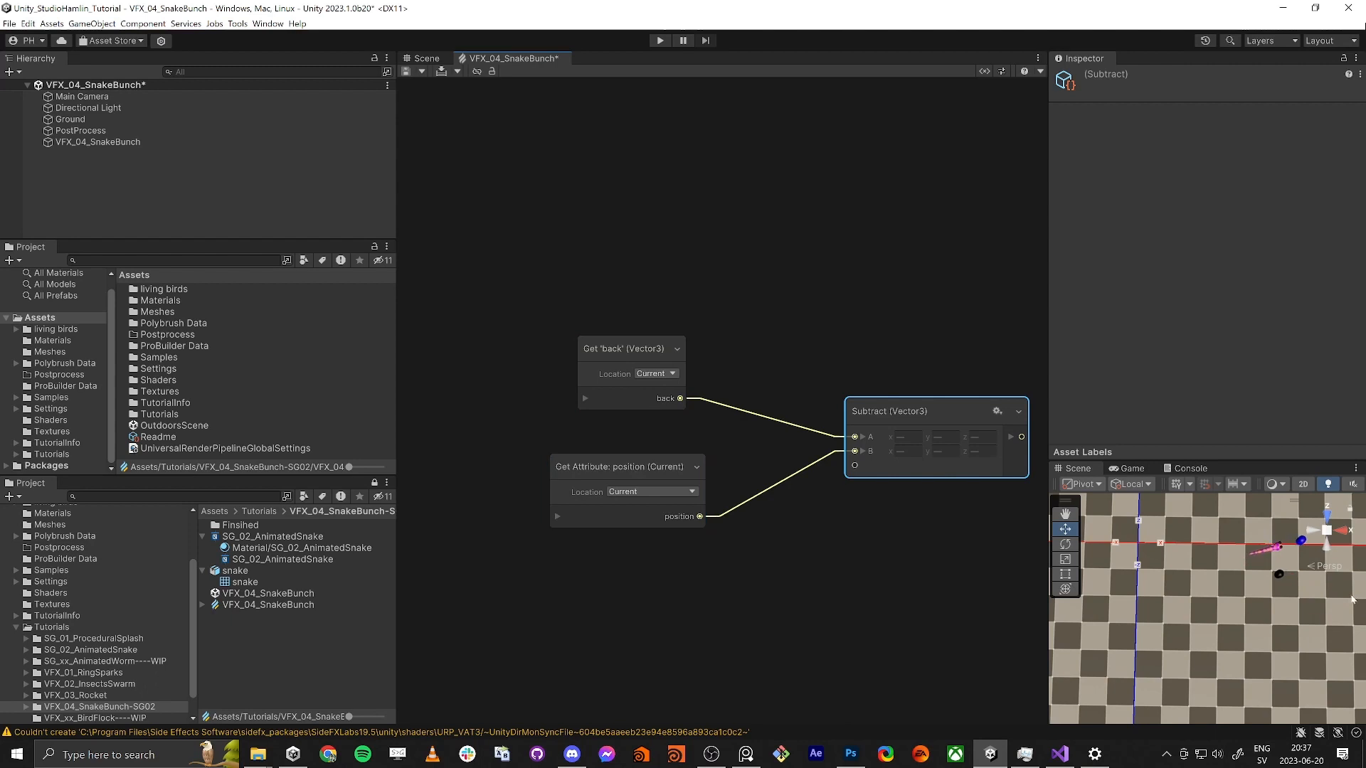
Step: Add a Get Attribute: velocity node in the empty space below the Get position node
{"action": "middle_click_drag", "start_coordinate": [788, 540], "coordinate": [640, 544]}
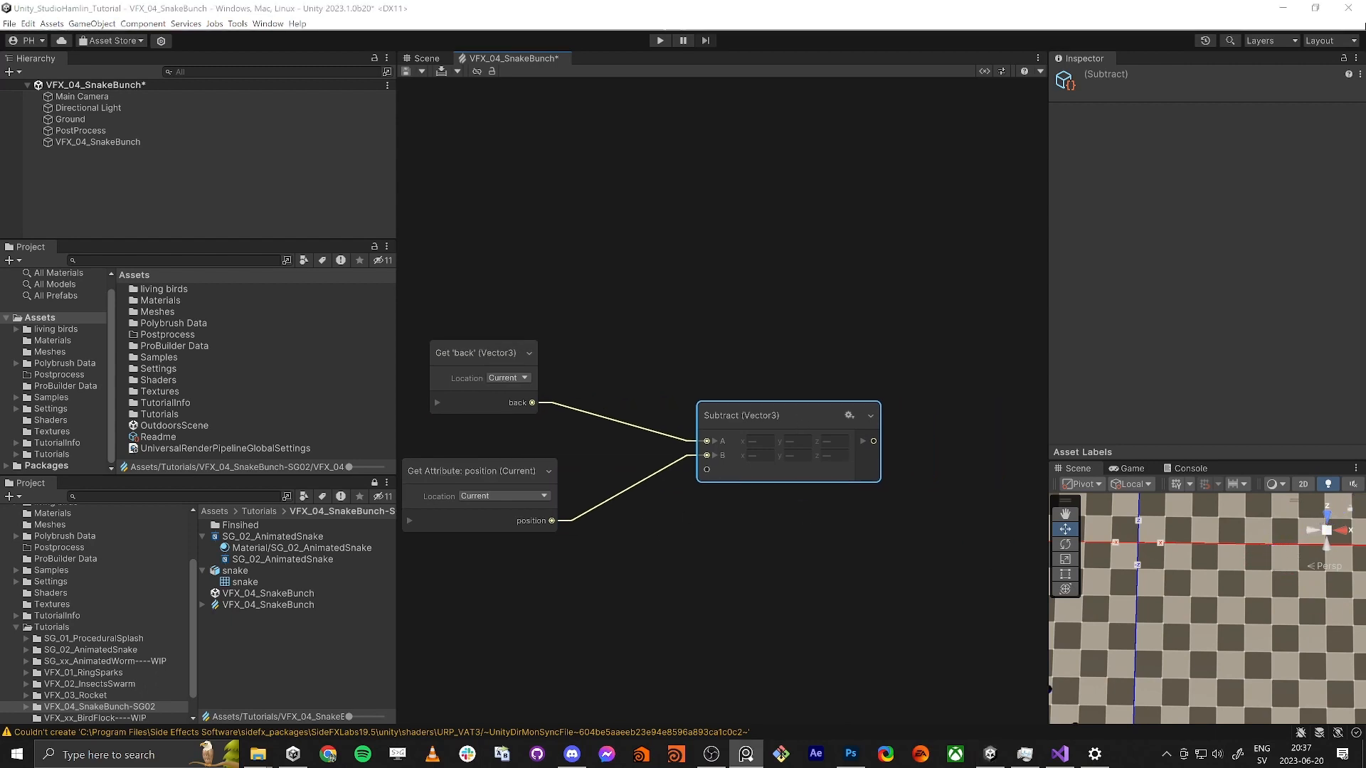
{"action": "scroll", "coordinate": [766, 519], "scroll_direction": "down", "scroll_amount": 3}
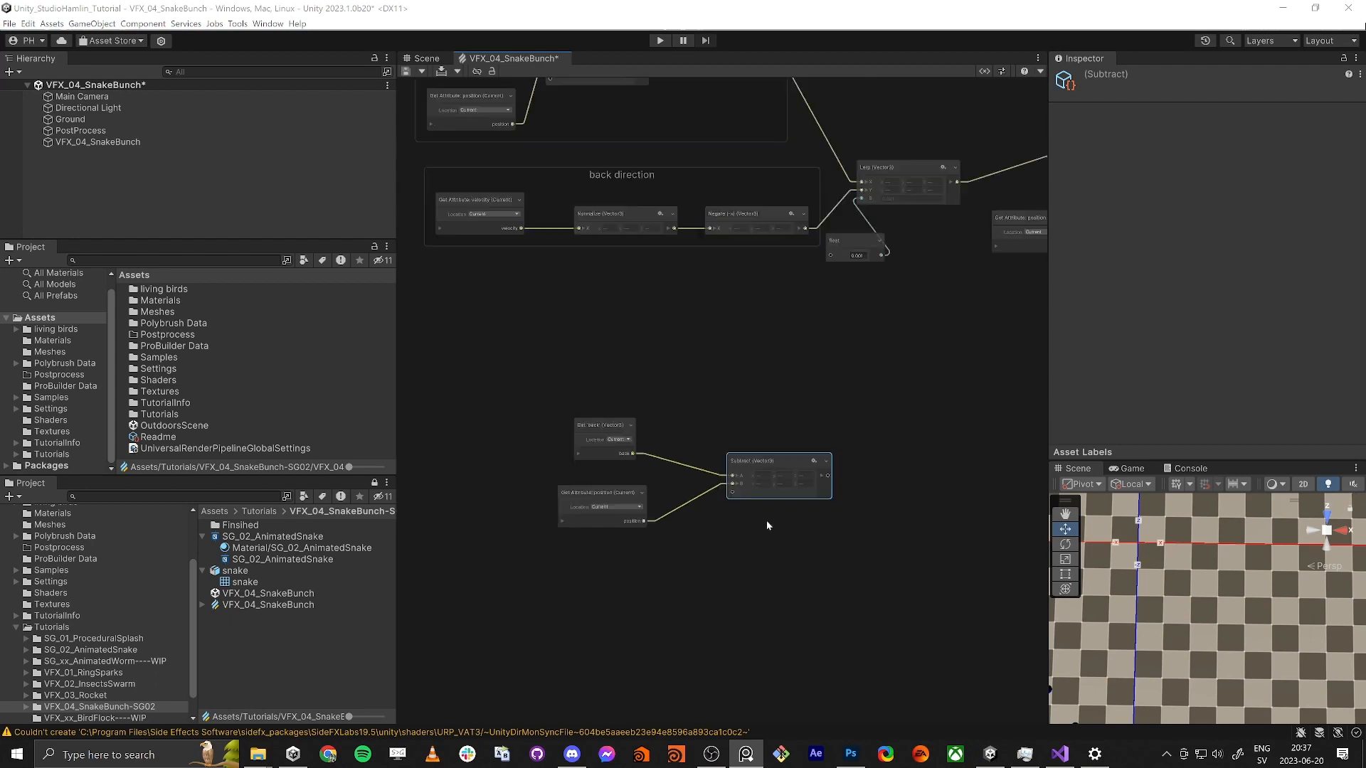
{"action": "middle_click_drag", "start_coordinate": [766, 519], "coordinate": [740, 465]}
{"action": "left_click", "coordinate": [599, 539]}
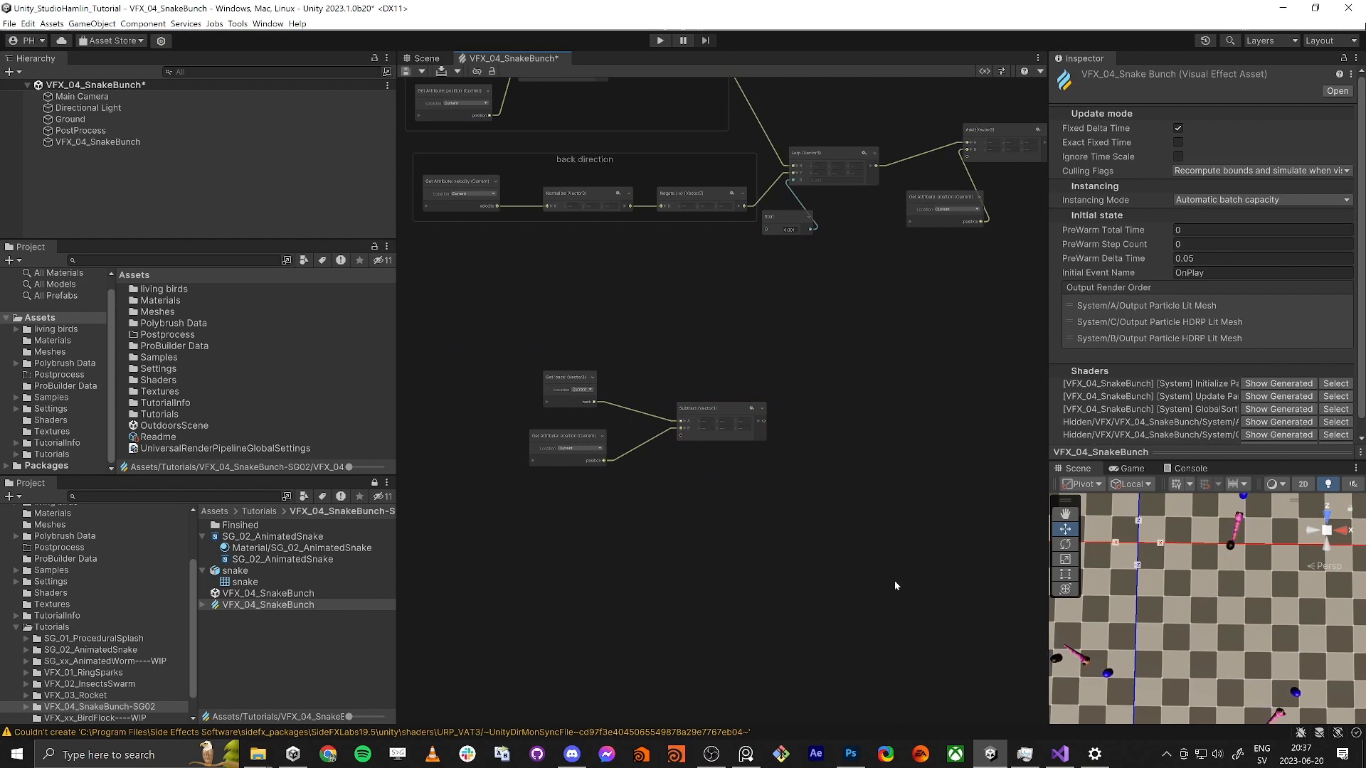
{"action": "key", "text": "space"}
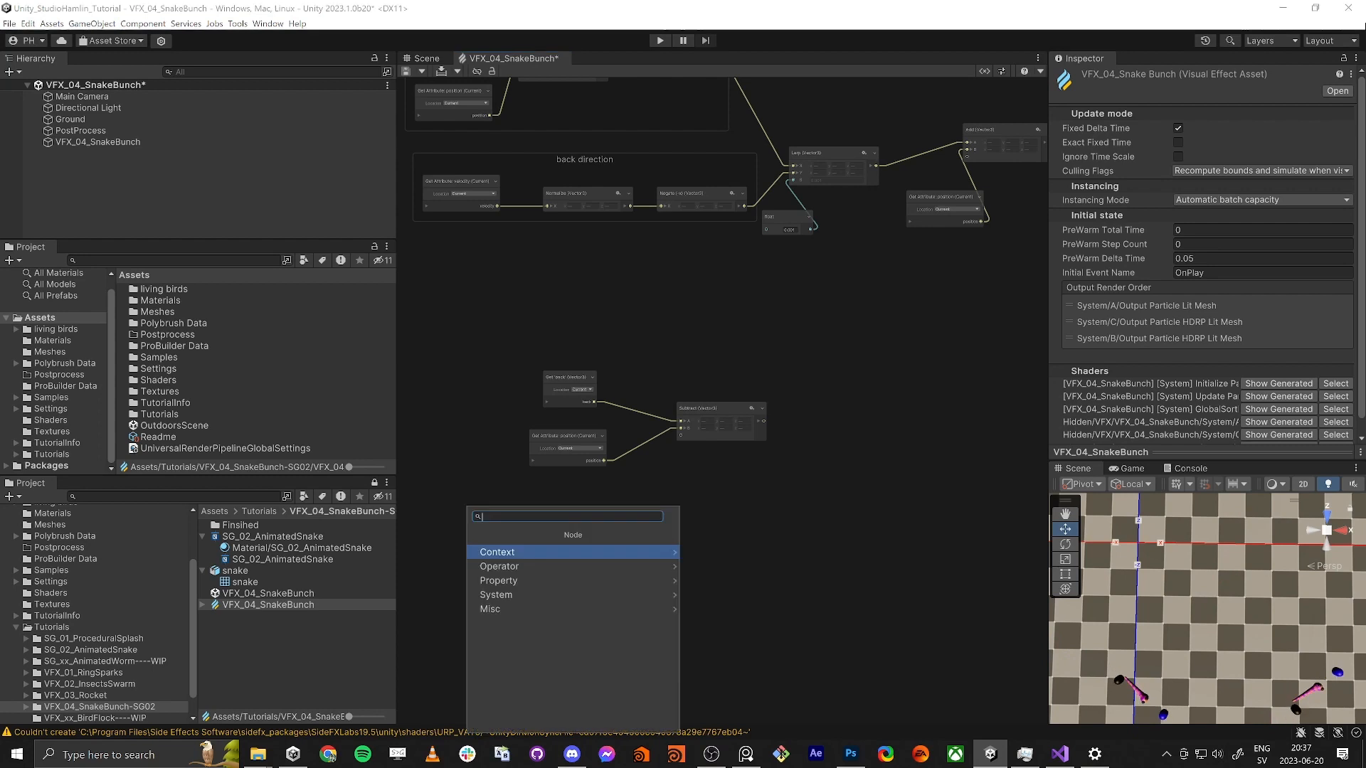
{"action": "type", "text": "get ce"}
{"action": "key", "text": "BackSpace"}
{"action": "key", "text": "BackSpace"}
{"action": "type", "text": "vel"}
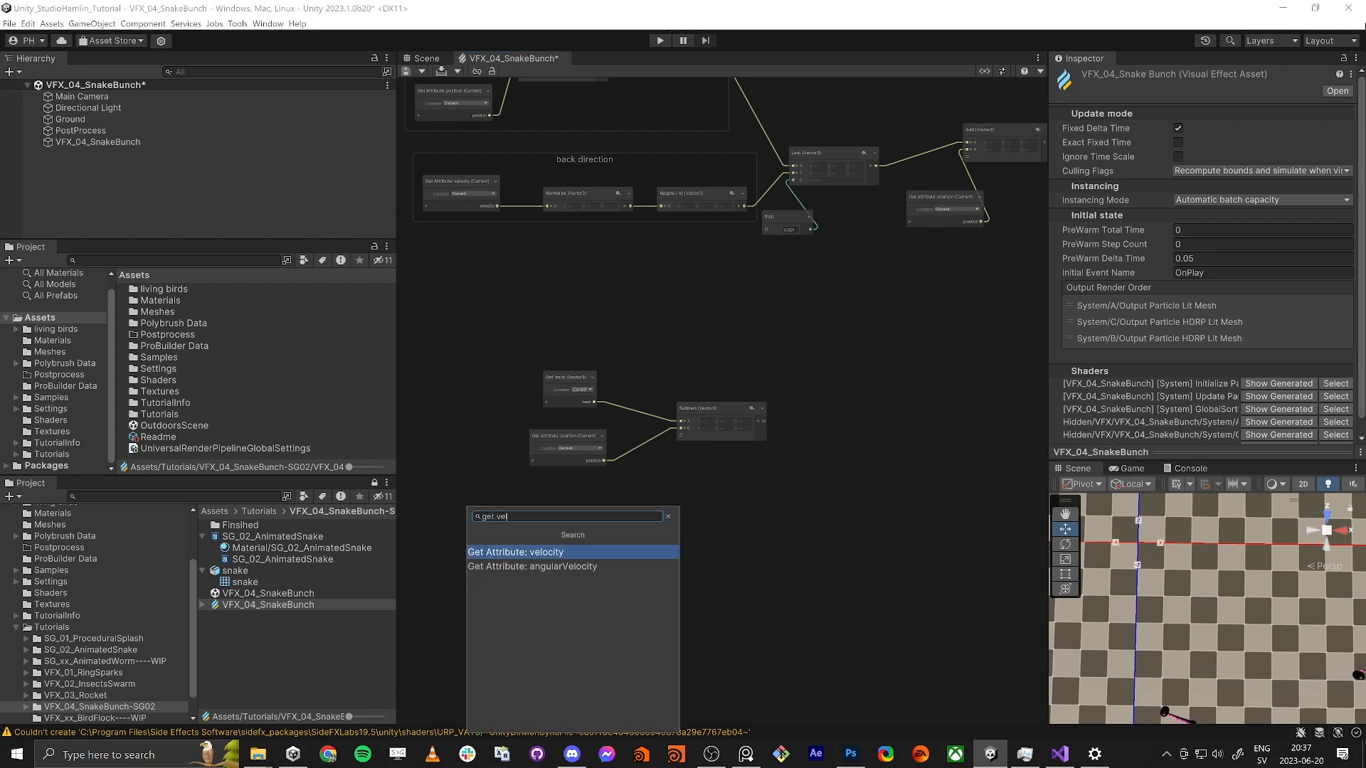
{"action": "key", "text": "Return"}
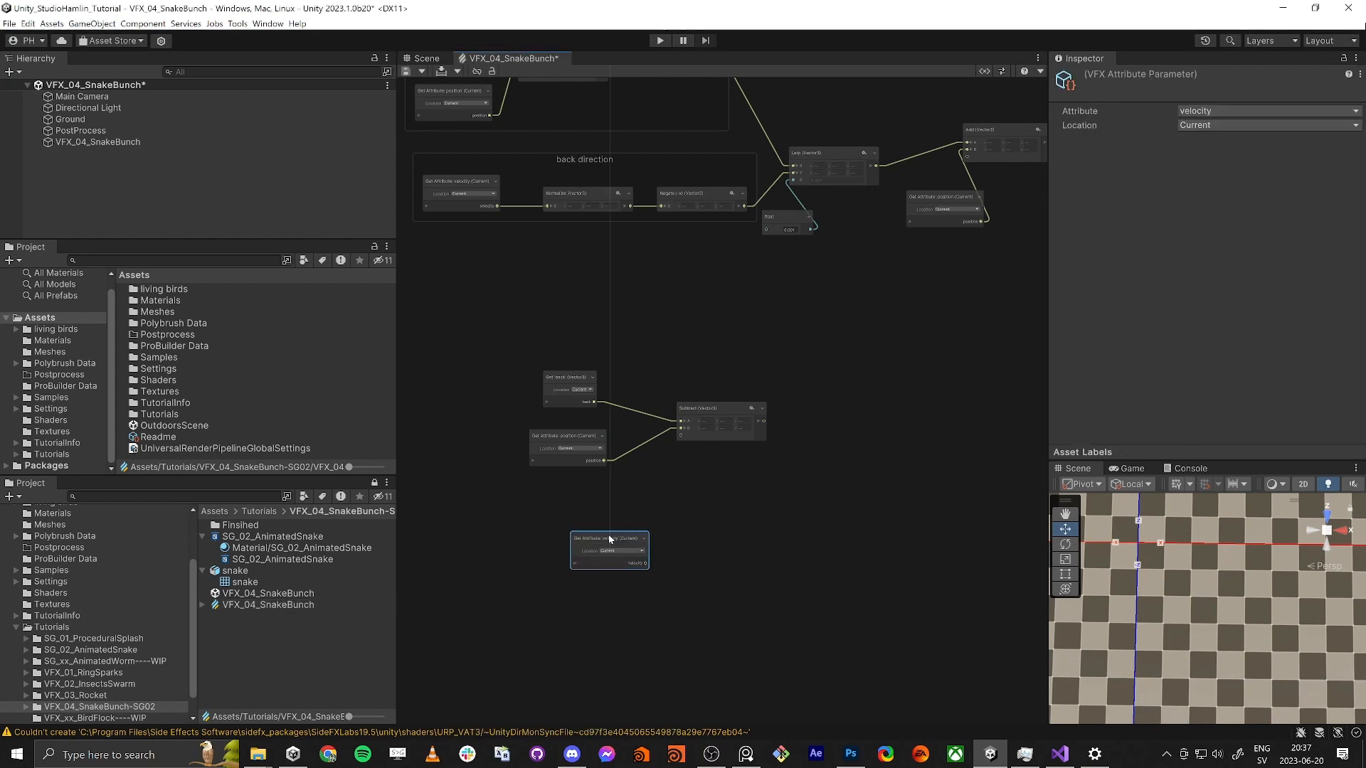
Step: Feed the velocity output into a new Normalize node and place both nodes together below the subtraction nodes
{"action": "left_click_drag", "start_coordinate": [608, 535], "coordinate": [635, 554]}
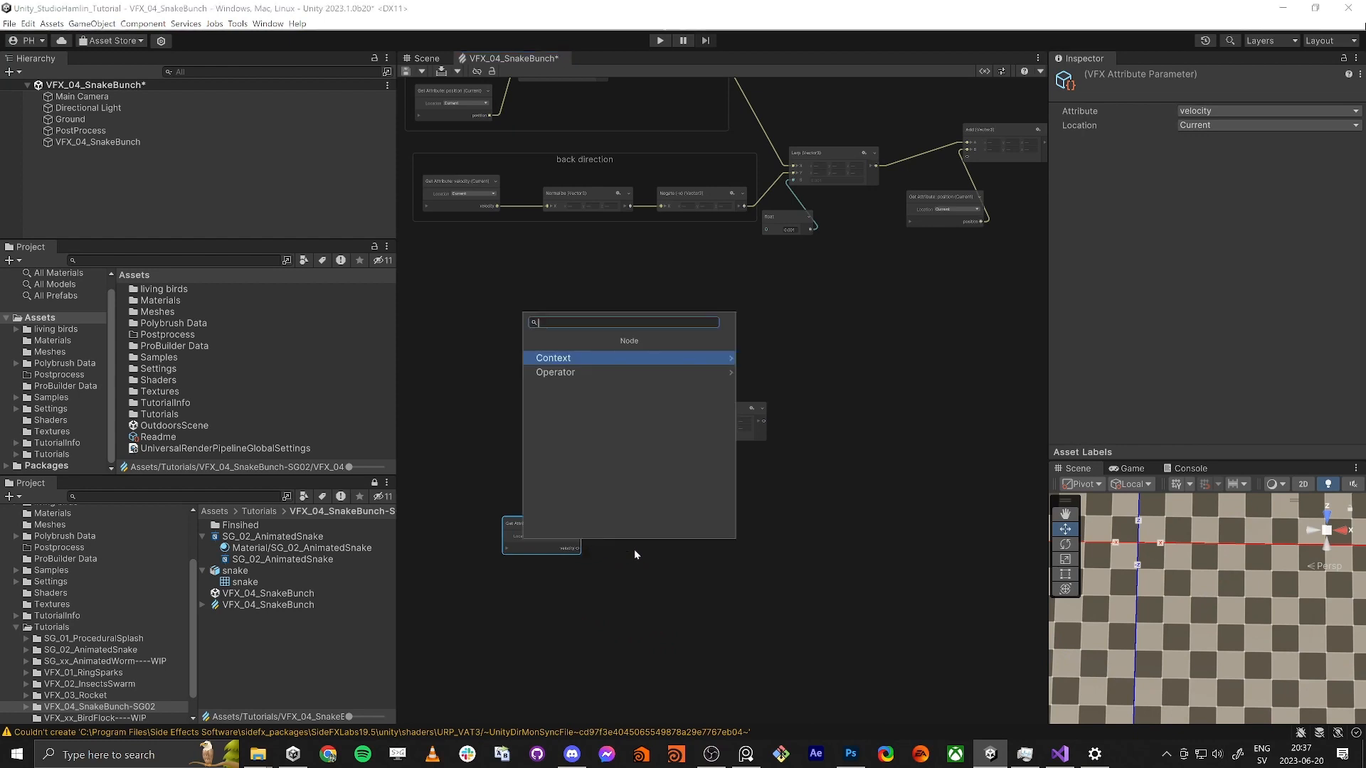
{"action": "type", "text": "normalize"}
{"action": "key", "text": "Return"}
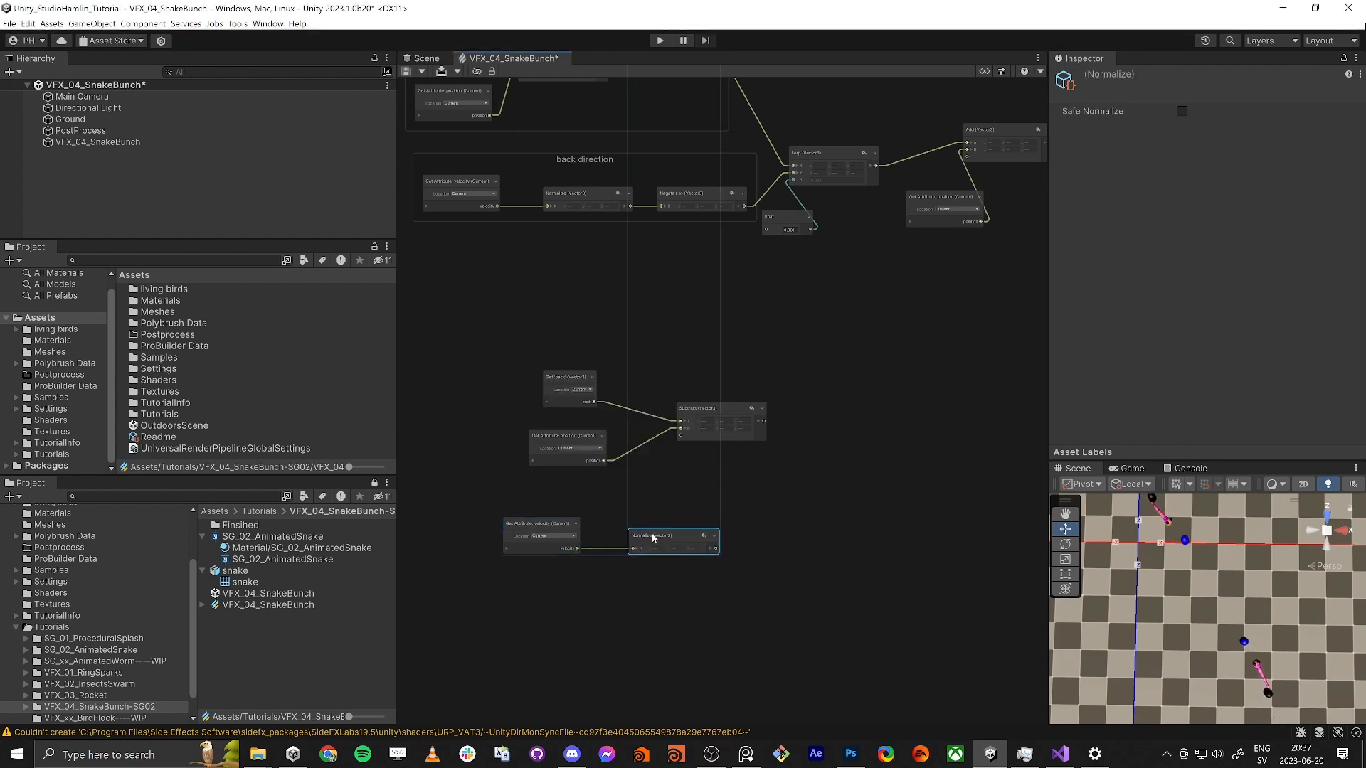
{"action": "left_click_drag", "start_coordinate": [651, 534], "coordinate": [638, 531]}
{"action": "left_click_drag", "start_coordinate": [500, 498], "coordinate": [700, 583]}
{"action": "left_click_drag", "start_coordinate": [653, 535], "coordinate": [617, 527]}
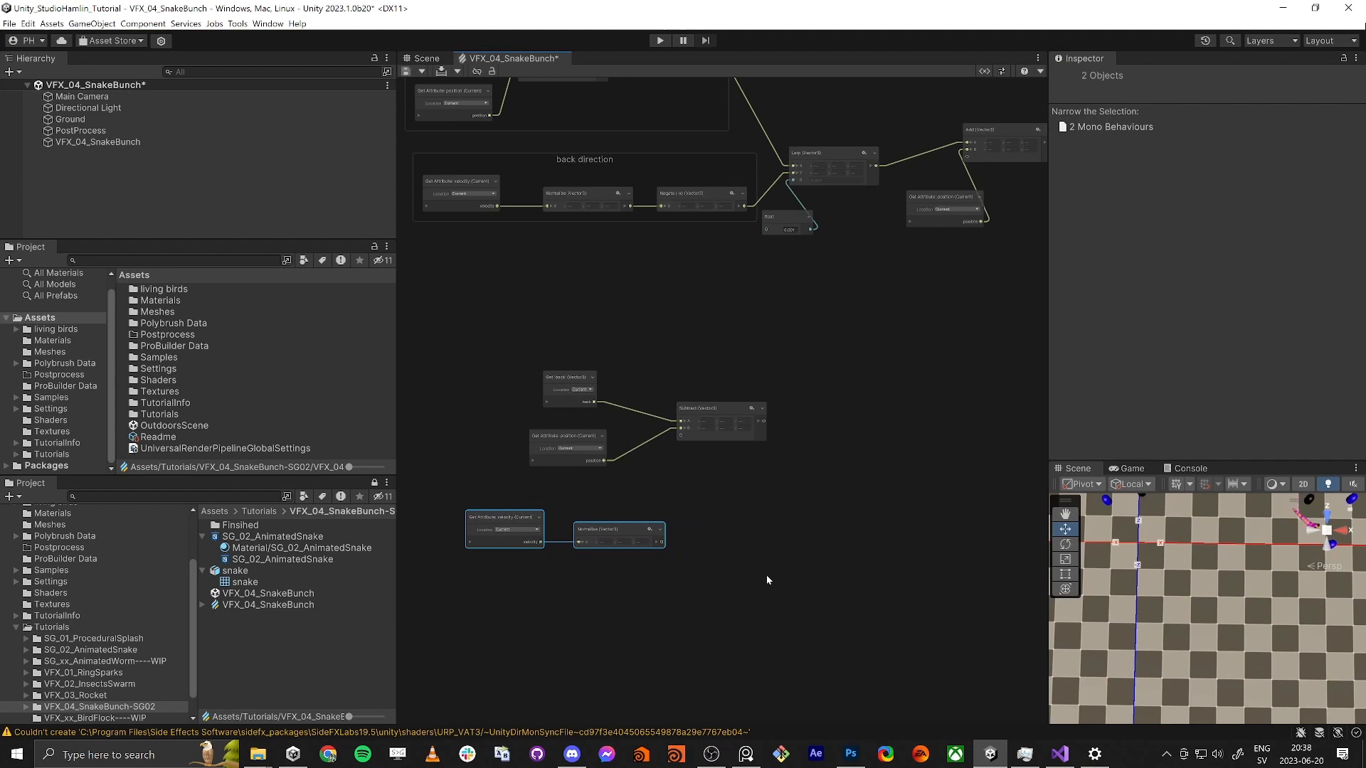
Step: Switch to Photoshop and undo the green angle strokes drawn over the snake screenshot
{"action": "key", "text": "alt+Tab"}
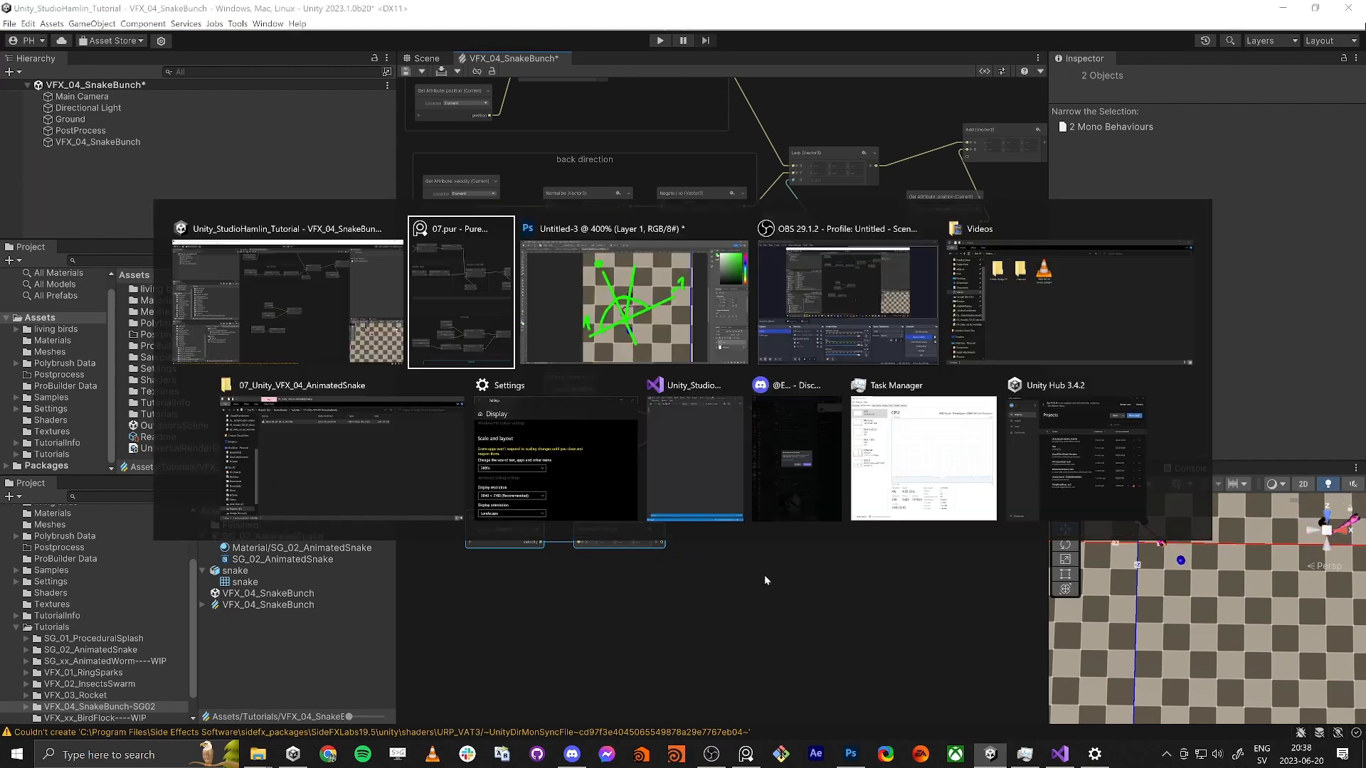
{"action": "left_click", "coordinate": [676, 357]}
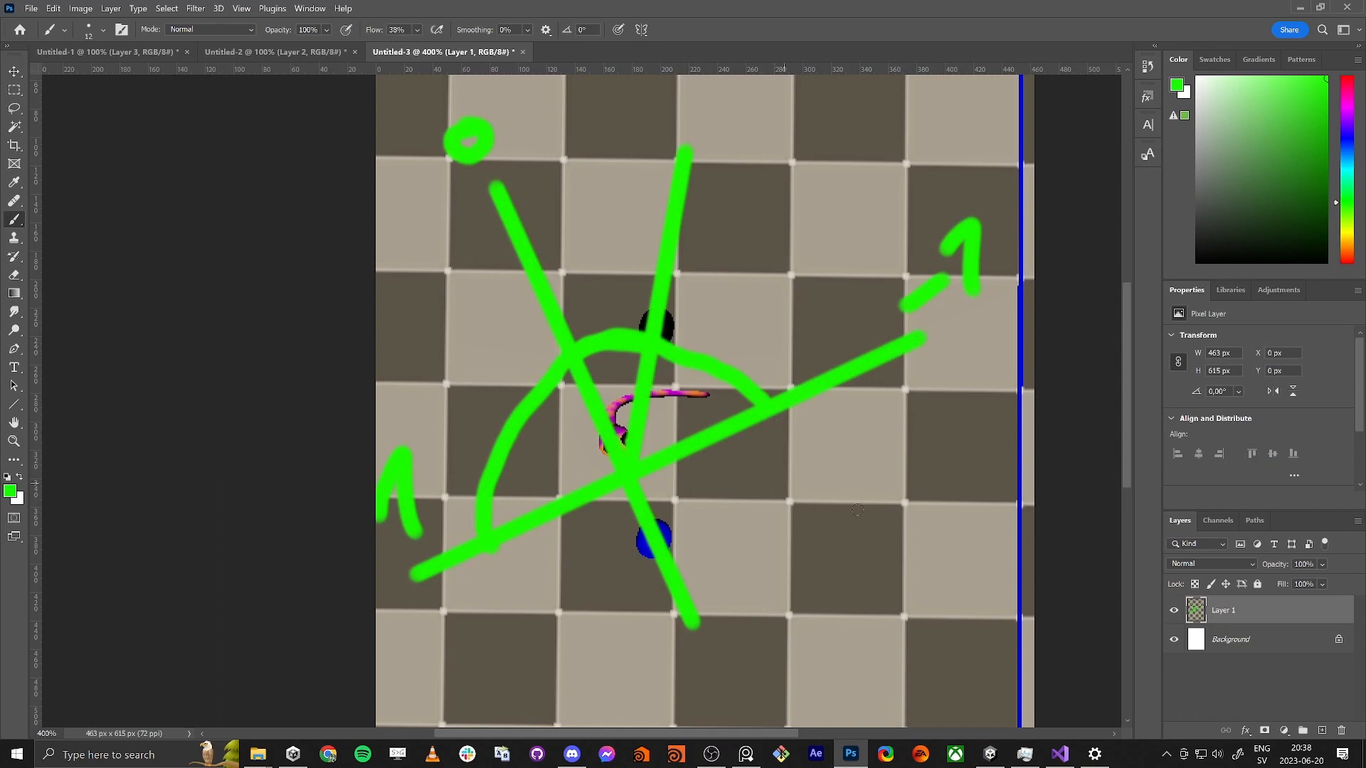
{"action": "key", "text": "ctrl+z"}
{"action": "key", "text": "ctrl+z"}
{"action": "key", "text": "ctrl+z"}
{"action": "key", "text": "ctrl+z"}
{"action": "key", "text": "ctrl+z"}
{"action": "key", "text": "ctrl+z"}
{"action": "key", "text": "ctrl+z"}
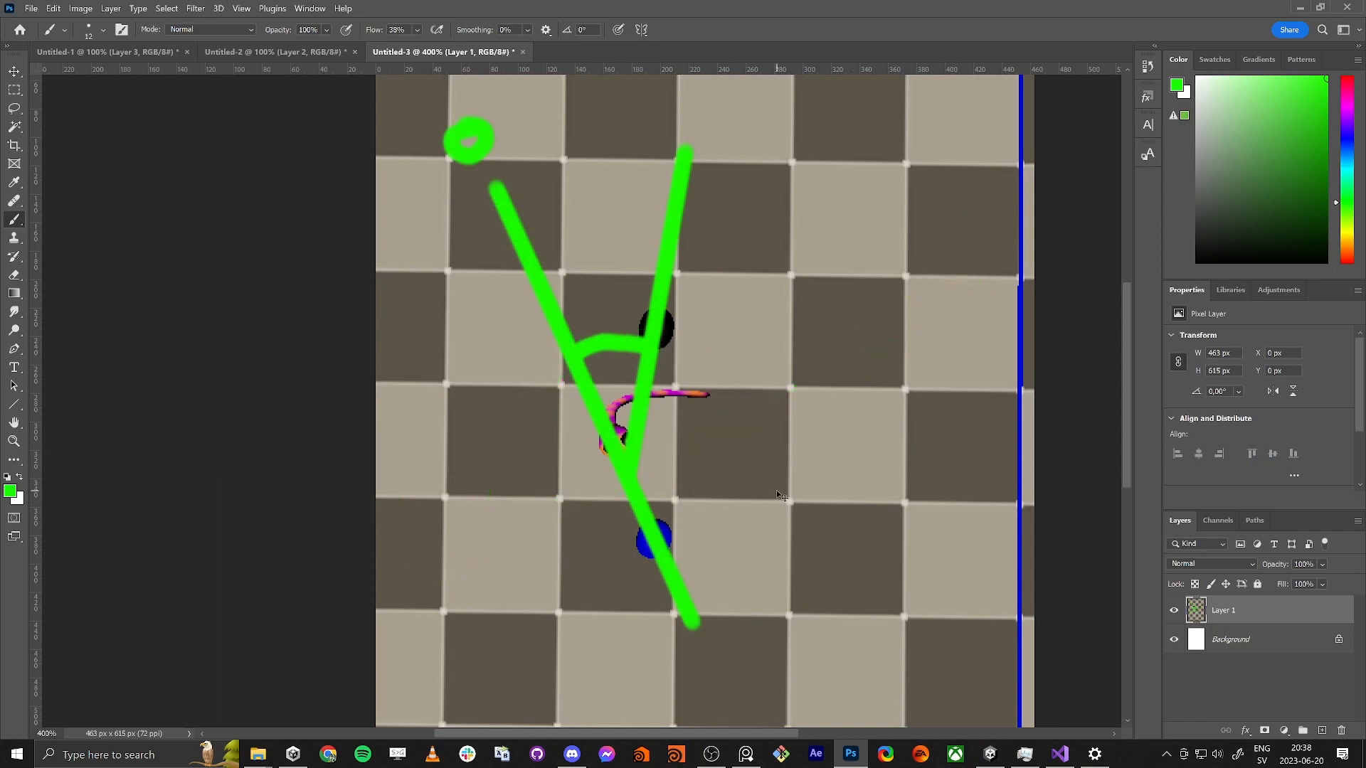
{"action": "key", "text": "ctrl+z"}
{"action": "key", "text": "ctrl+z"}
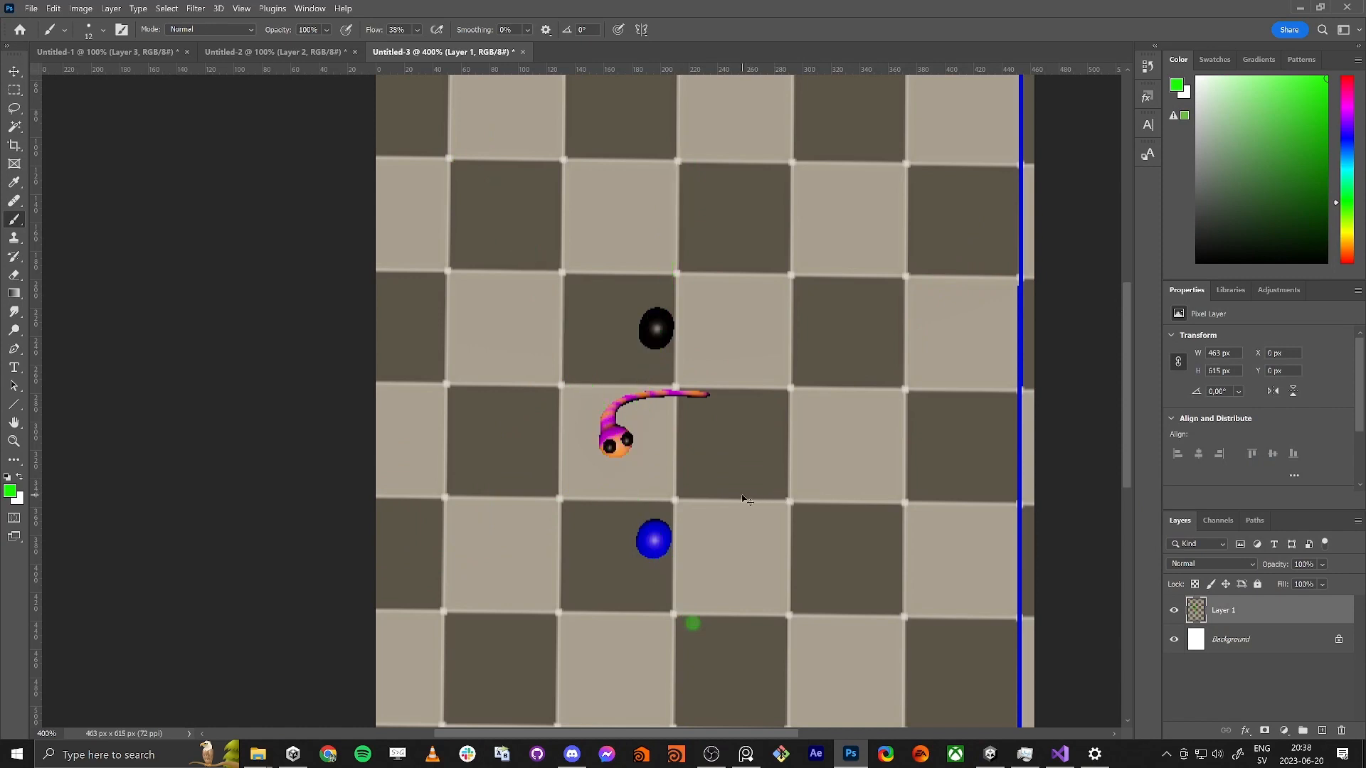
Step: On a new layer, draw a straight red line diagonally across the snake's head and label its upper end x
{"action": "key", "text": "ctrl+shift+n"}
{"action": "key", "text": "Return"}
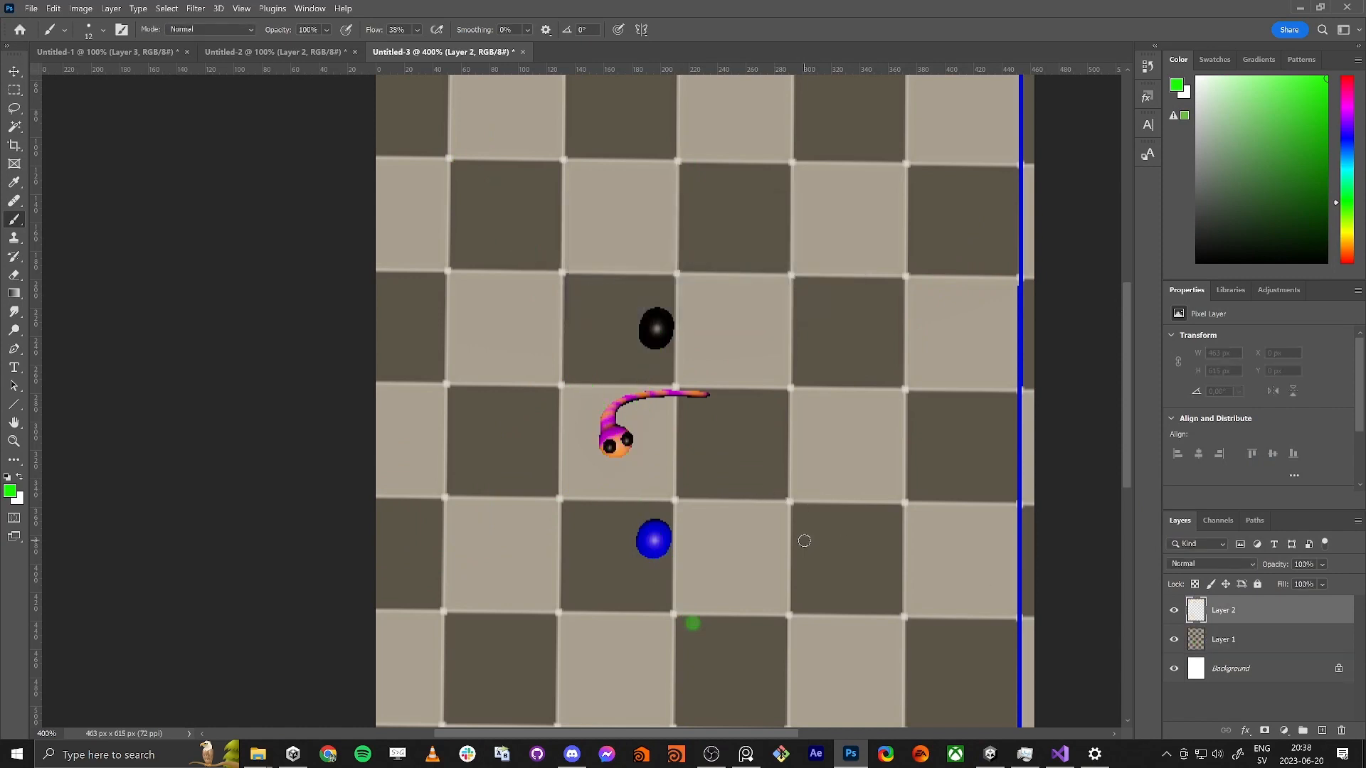
{"action": "left_click", "coordinate": [1347, 77]}
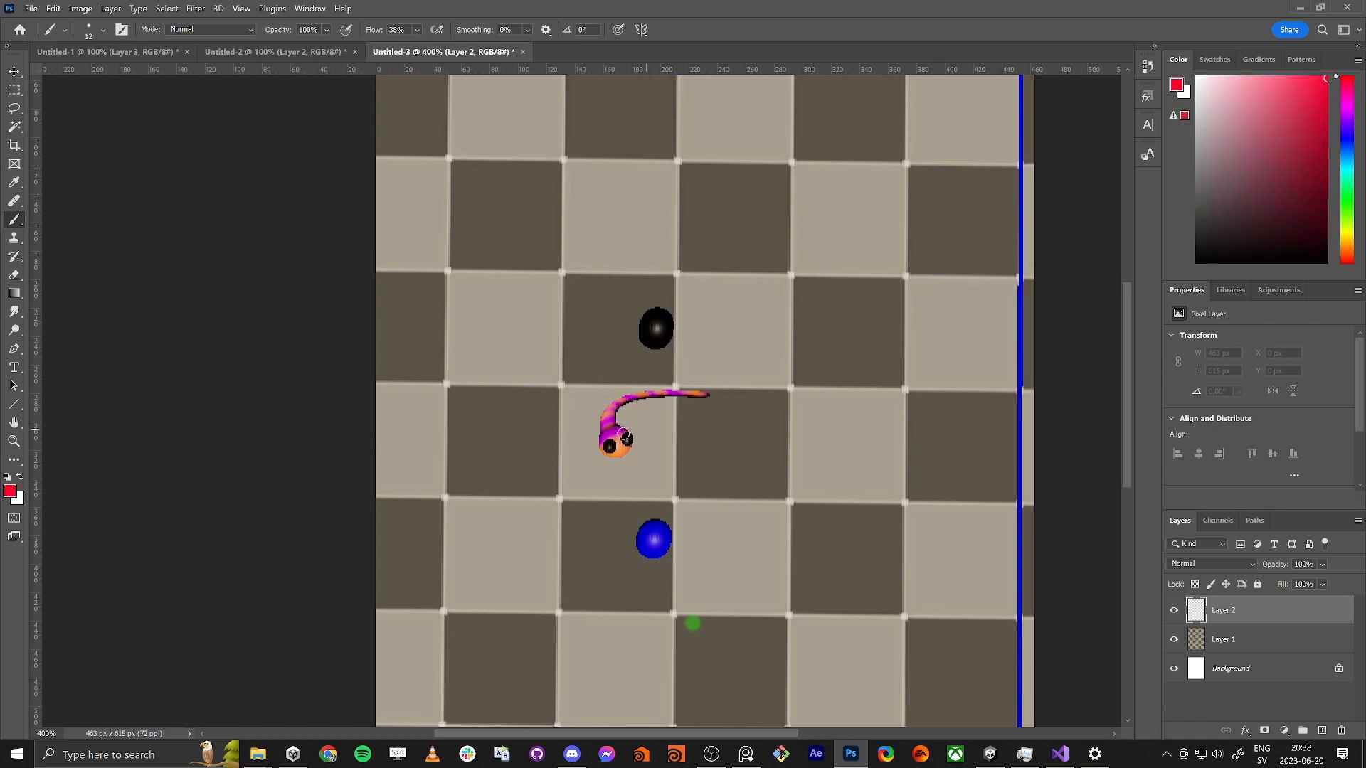
{"action": "left_click", "coordinate": [892, 309]}
{"action": "left_click", "coordinate": [383, 567], "text": "shift"}
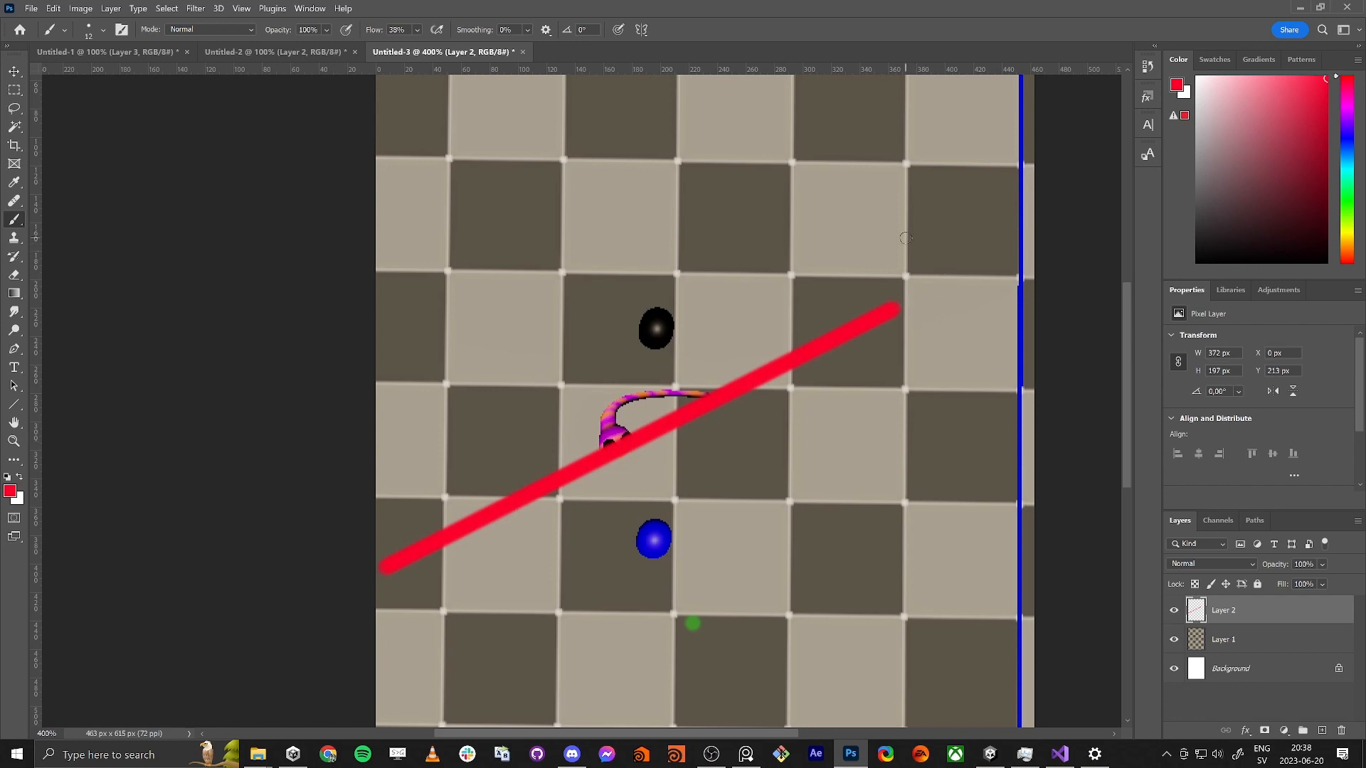
{"action": "mouse_move", "coordinate": [906, 238]}
{"action": "left_mouse_down"}
{"action": "mouse_move", "coordinate": [902, 276]}
{"action": "mouse_move", "coordinate": [953, 268]}
{"action": "left_mouse_up"}
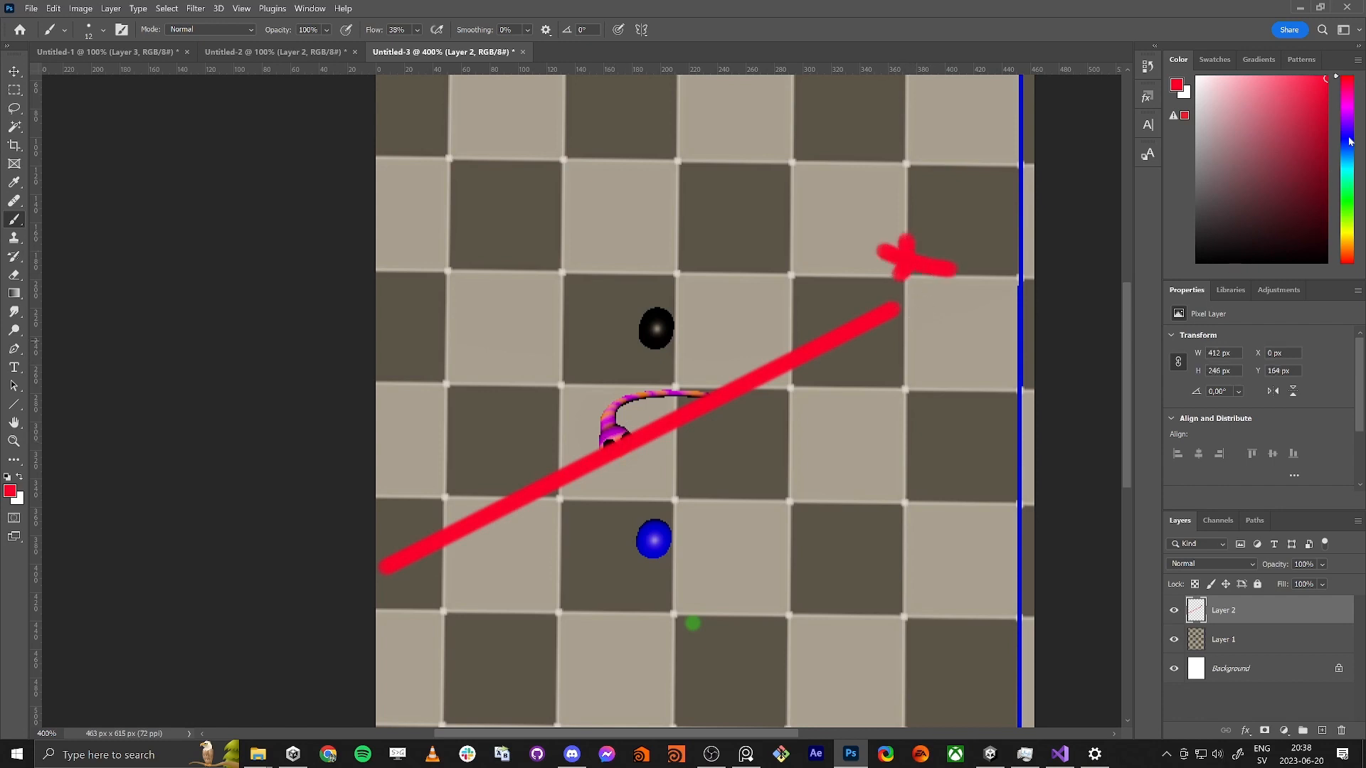
Step: Draw a straight blue line crossing the red one at the snake's head and label its lower end Z
{"action": "left_click", "coordinate": [1349, 140]}
{"action": "left_click", "coordinate": [438, 186]}
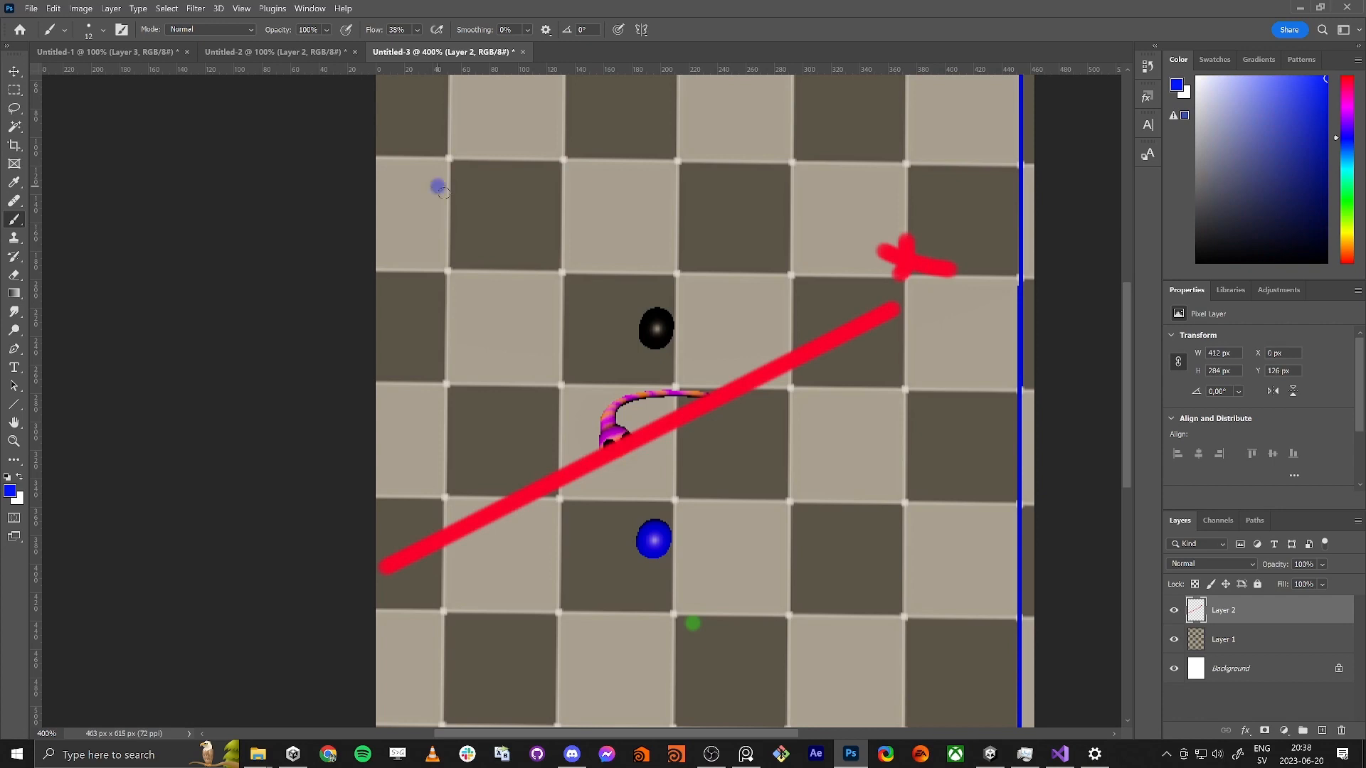
{"action": "left_click", "coordinate": [762, 702], "text": "shift"}
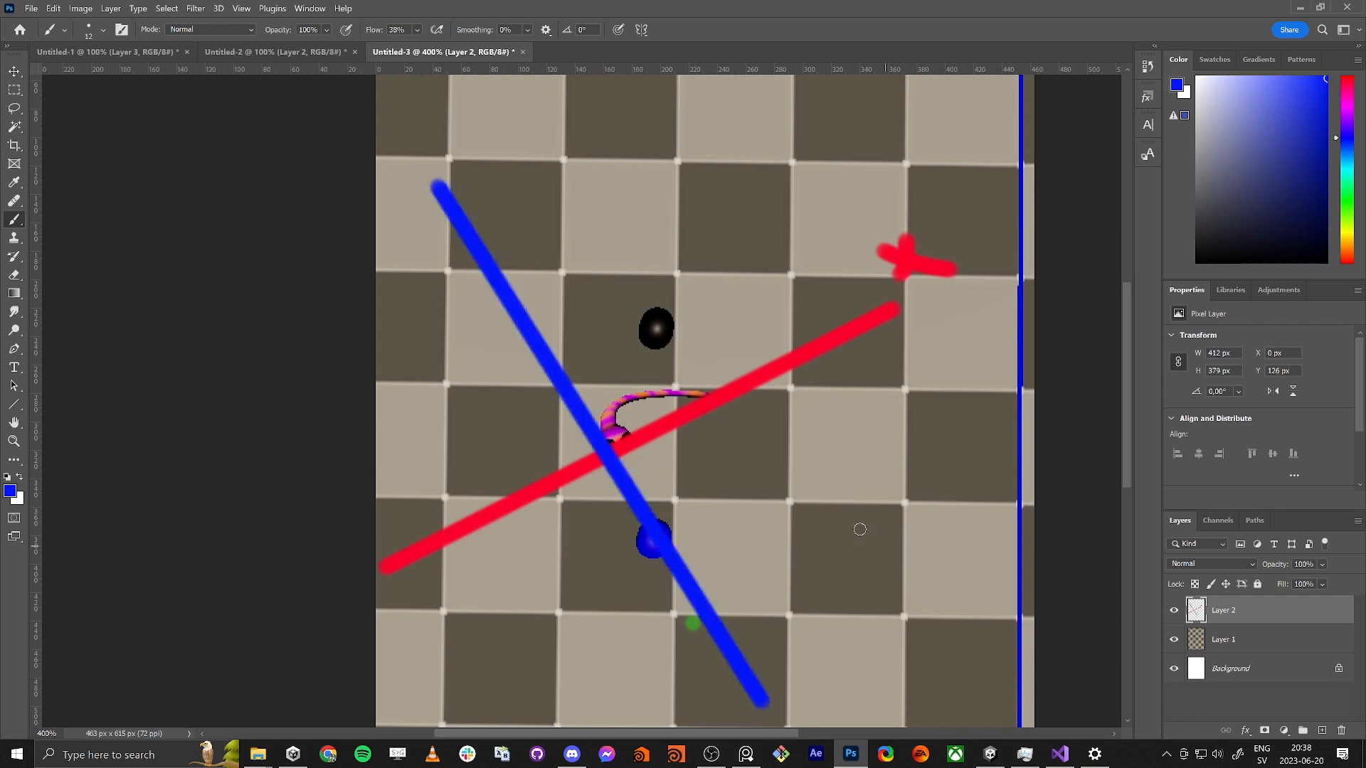
{"action": "mouse_move", "coordinate": [790, 628]}
{"action": "left_mouse_down"}
{"action": "mouse_move", "coordinate": [840, 619]}
{"action": "mouse_move", "coordinate": [878, 667]}
{"action": "left_mouse_up"}
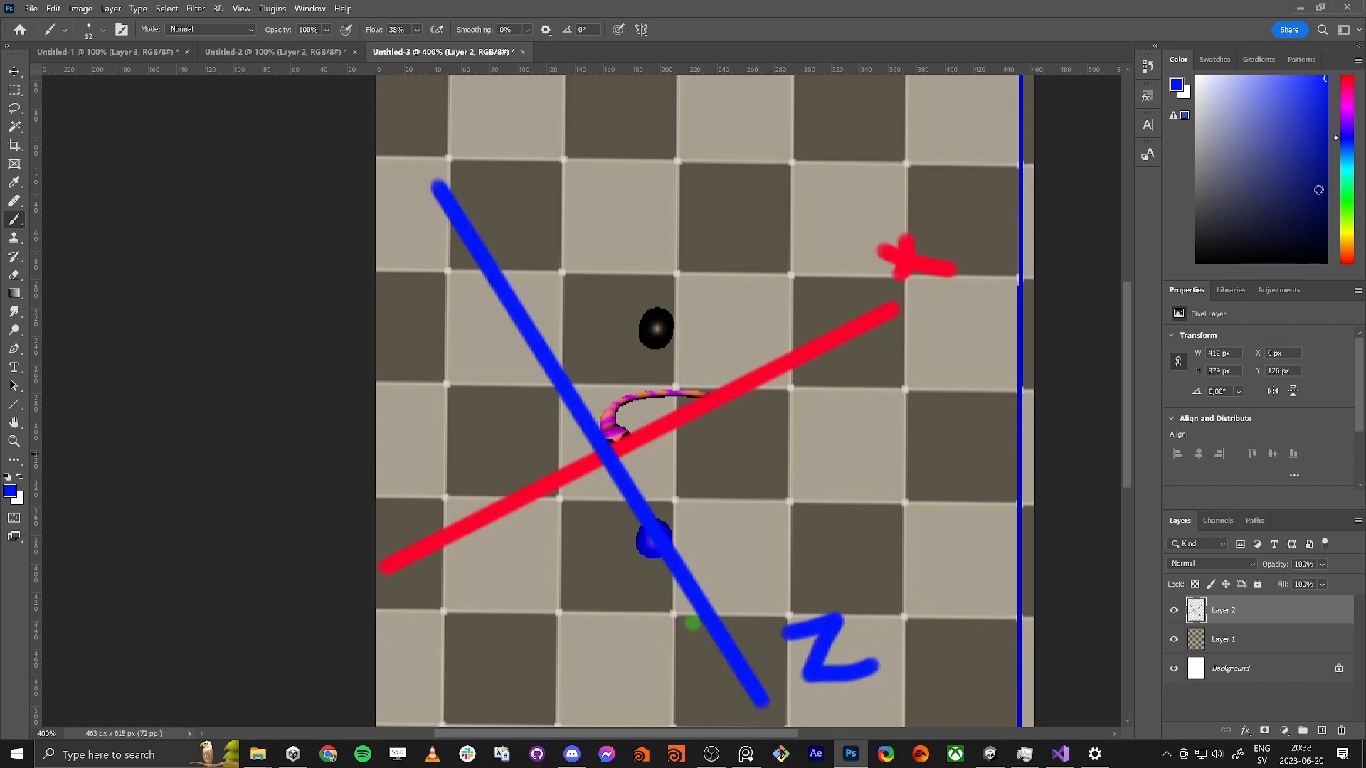
Step: Draw a dotted green arrow labelled y upward from the snake's head, and set the brush colour to magenta
{"action": "left_click", "coordinate": [1353, 198]}
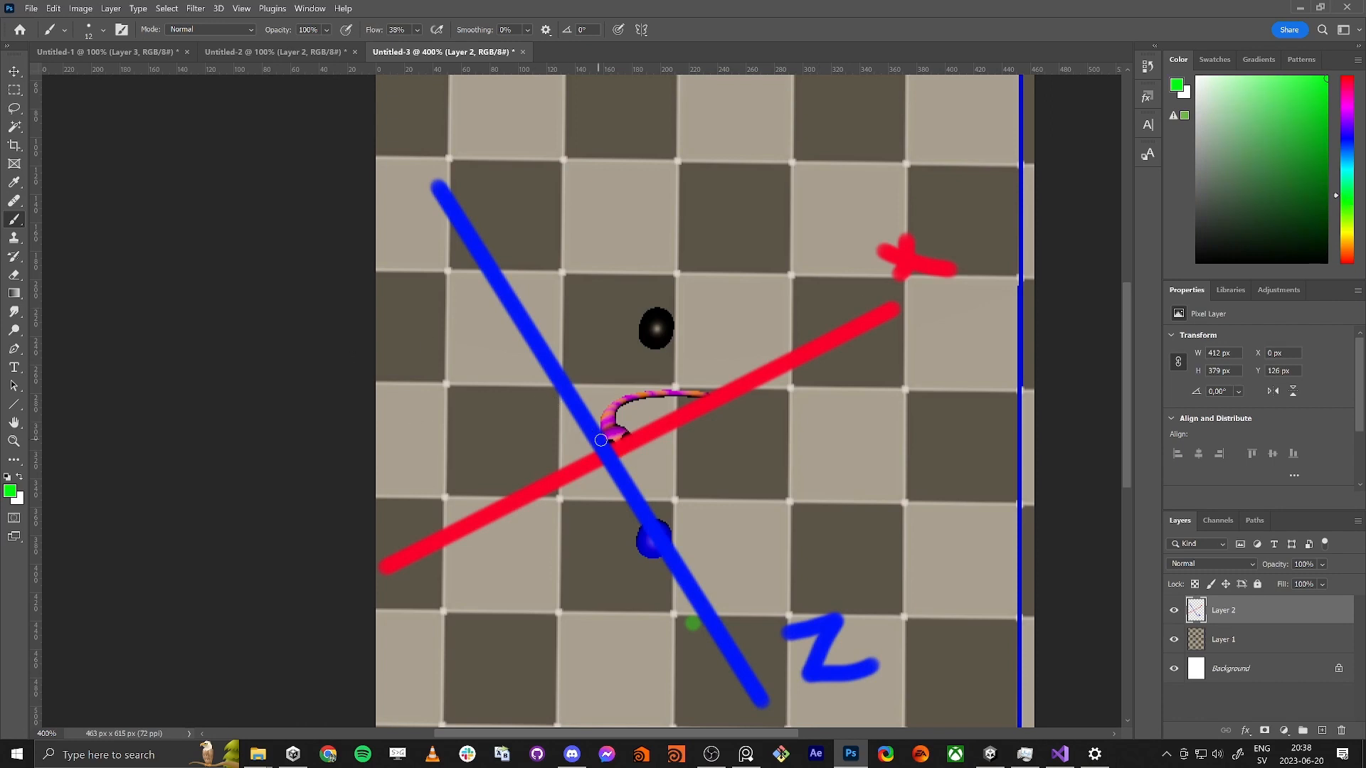
{"action": "left_click_drag", "start_coordinate": [601, 440], "coordinate": [630, 210]}
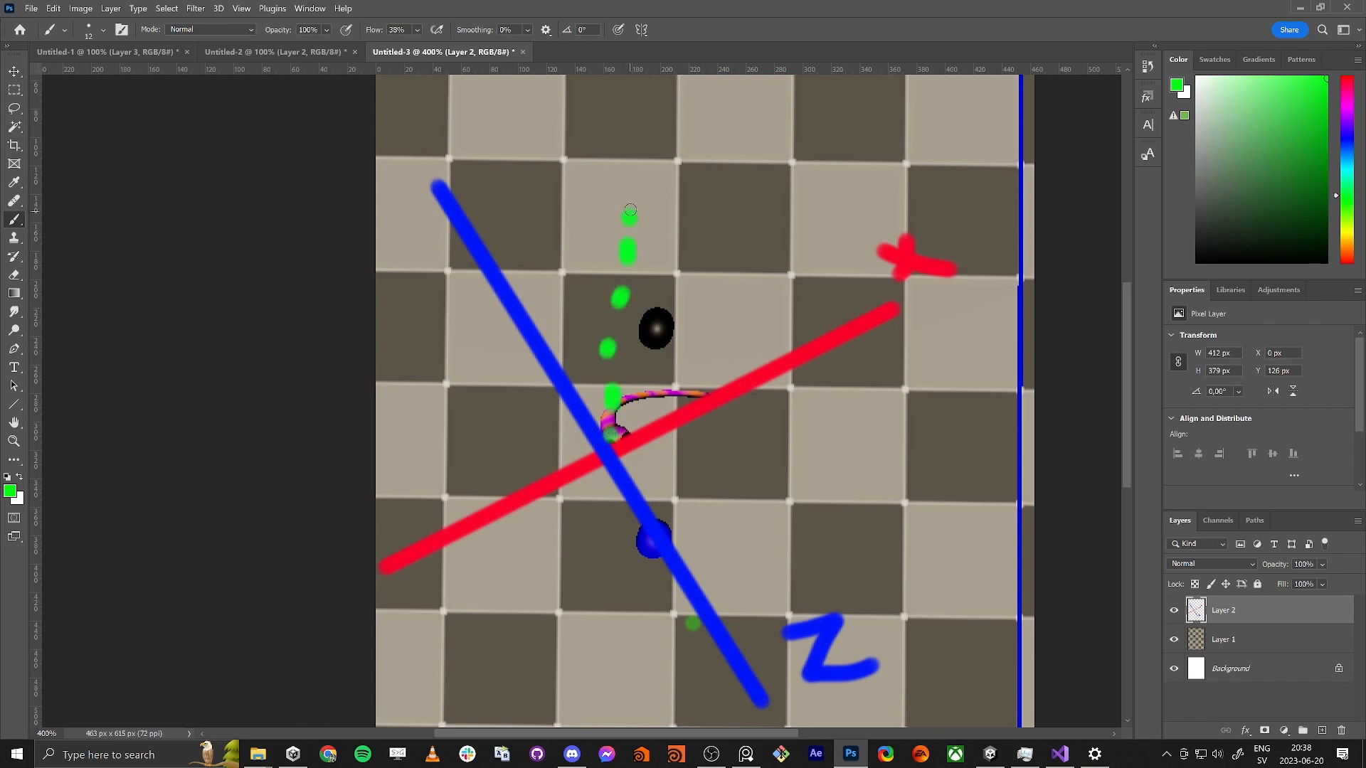
{"action": "mouse_move", "coordinate": [642, 128]}
{"action": "left_mouse_down"}
{"action": "mouse_move", "coordinate": [613, 149]}
{"action": "mouse_move", "coordinate": [736, 149]}
{"action": "left_mouse_up"}
{"action": "left_click_drag", "start_coordinate": [754, 114], "coordinate": [689, 192]}
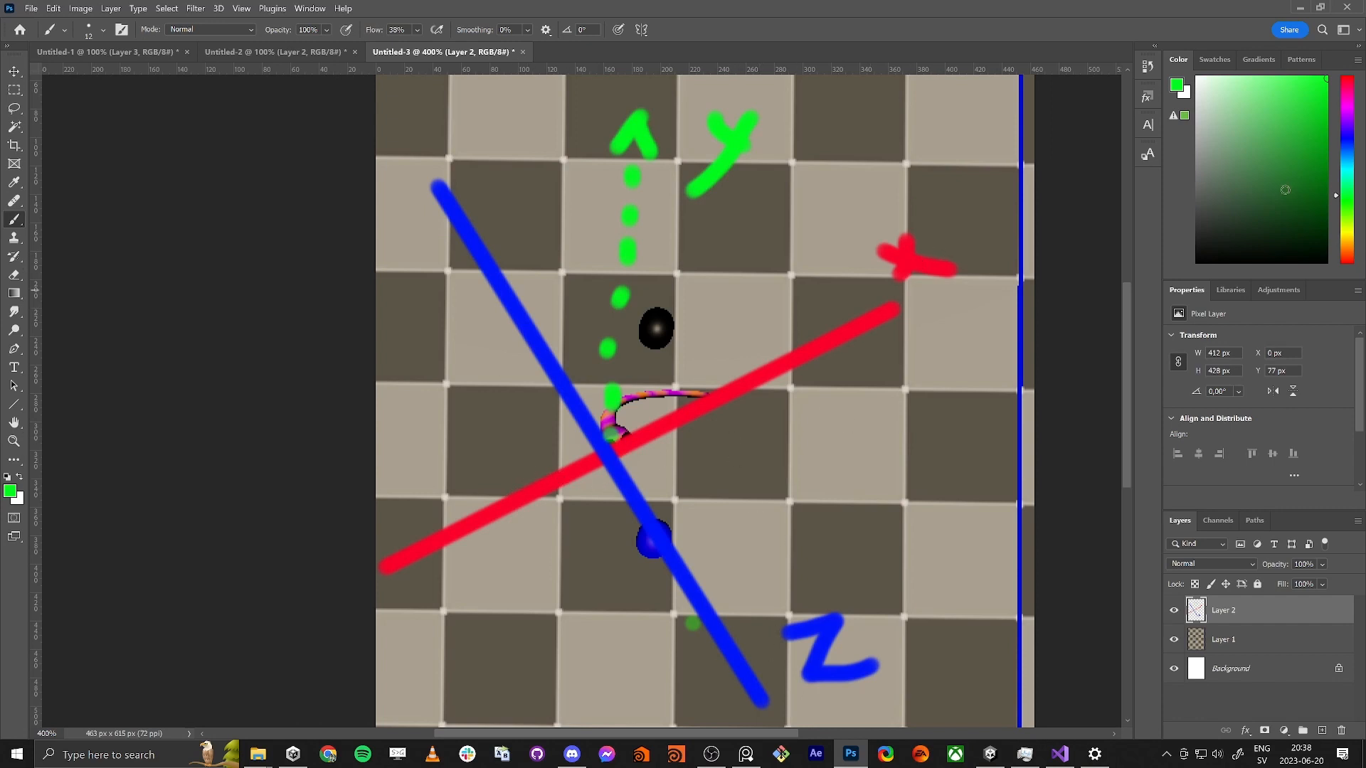
{"action": "left_click_drag", "start_coordinate": [1345, 125], "coordinate": [1356, 111]}
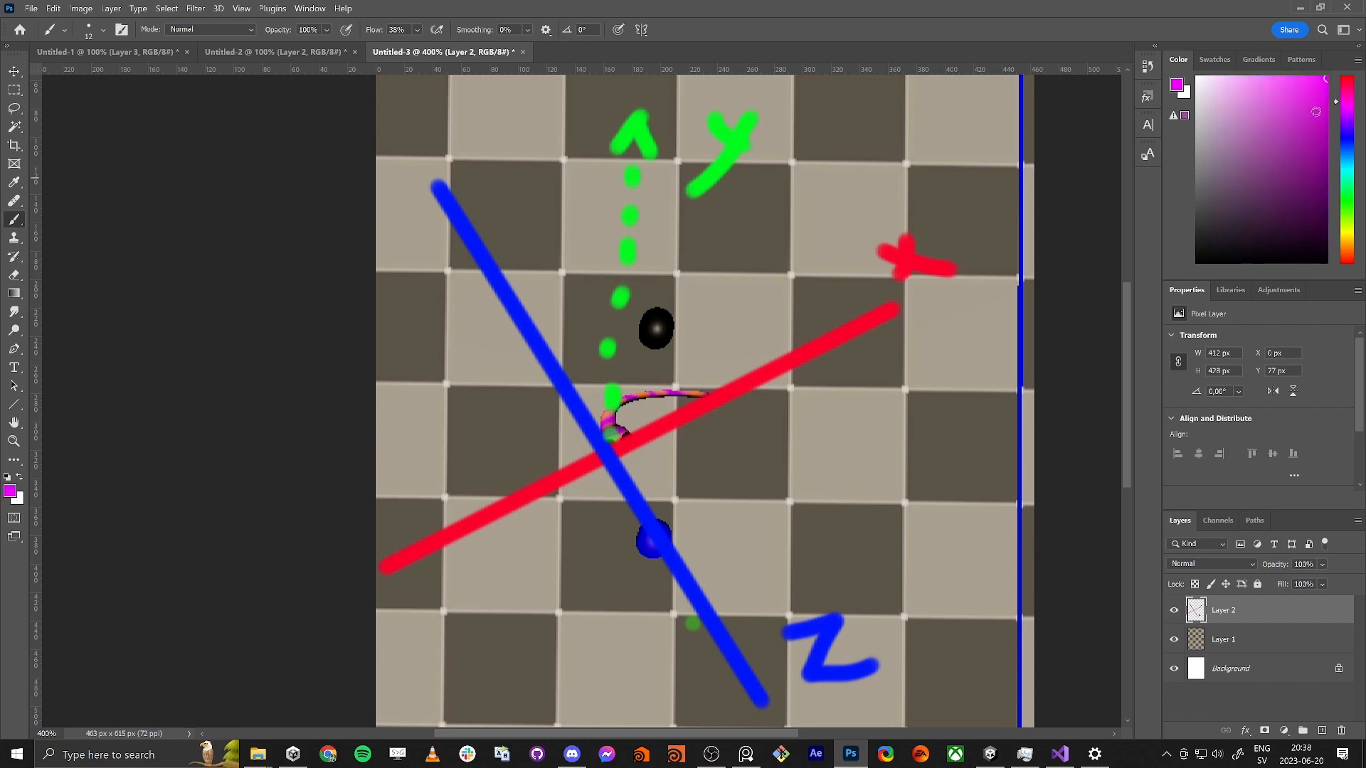
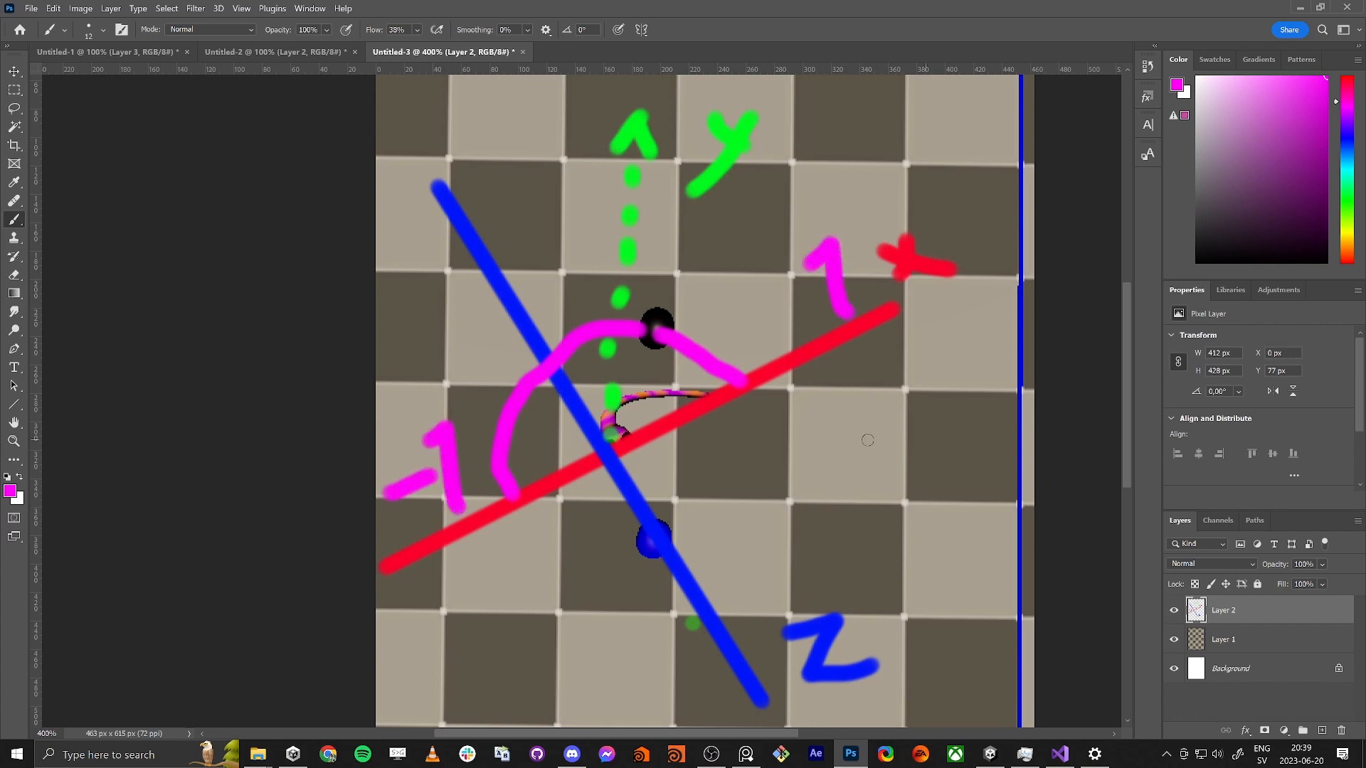
Step: Return to Unity, connect the normalized velocity to input A of a new Cross Product node, and tilt the Scene view to an angled perspective
{"action": "key", "text": "alt+Tab"}
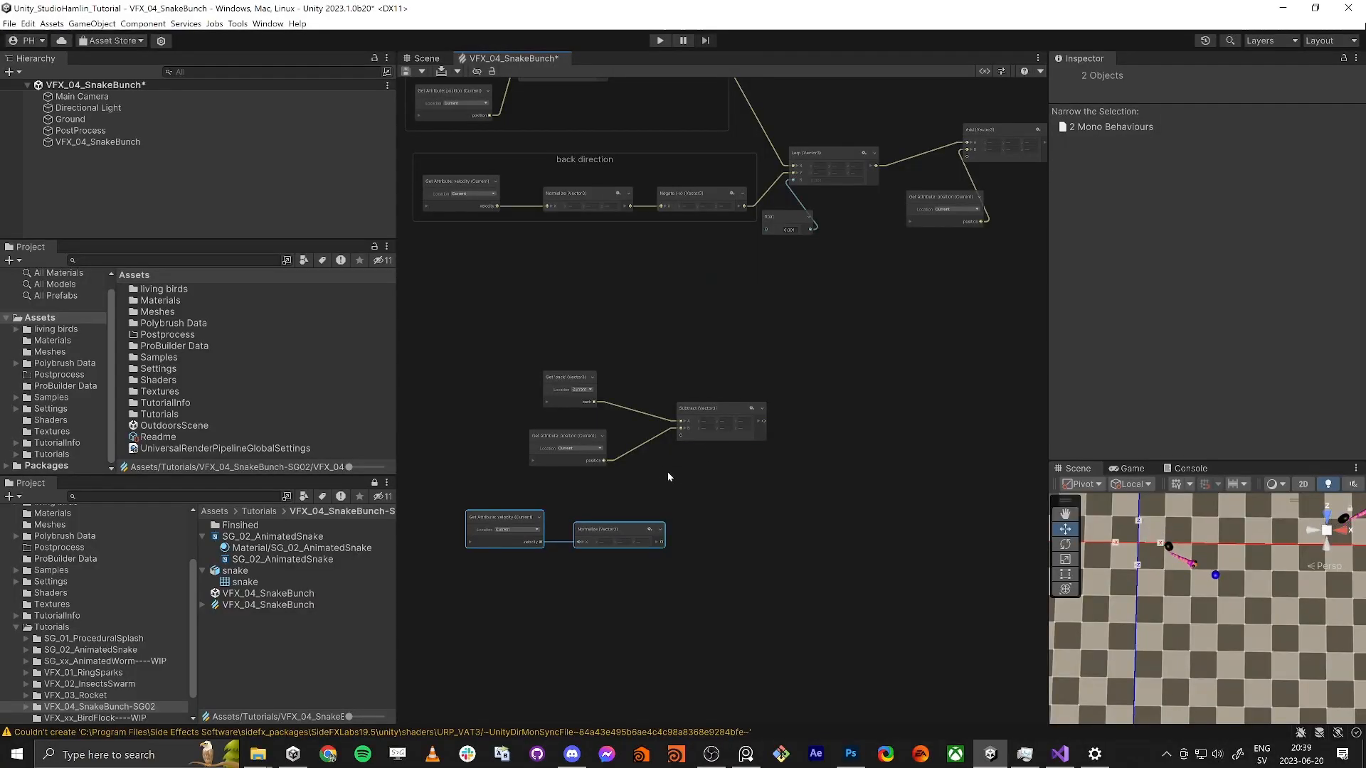
{"action": "left_click", "coordinate": [731, 520]}
{"action": "scroll", "coordinate": [671, 544], "scroll_direction": "up", "scroll_amount": 4}
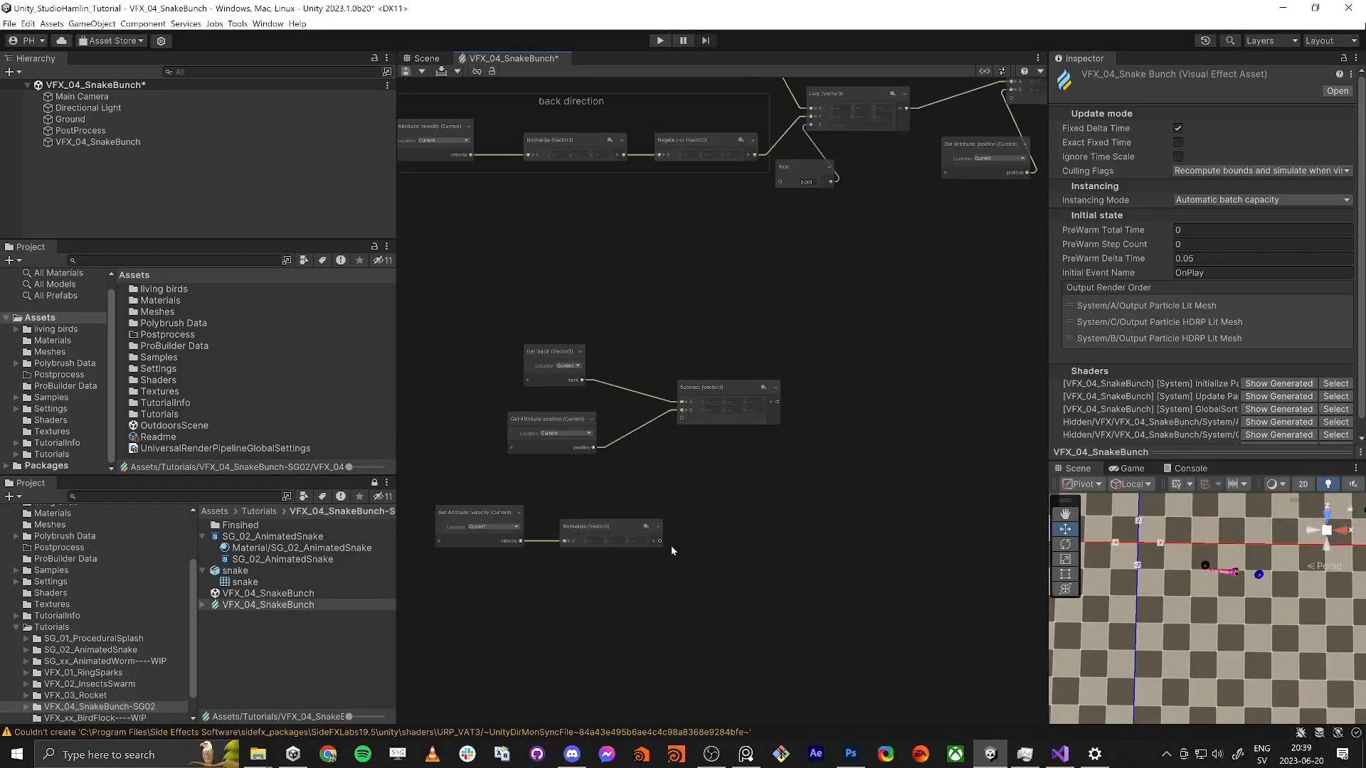
{"action": "left_click_drag", "start_coordinate": [634, 524], "coordinate": [724, 536]}
{"action": "left_click_drag", "start_coordinate": [626, 530], "coordinate": [558, 515]}
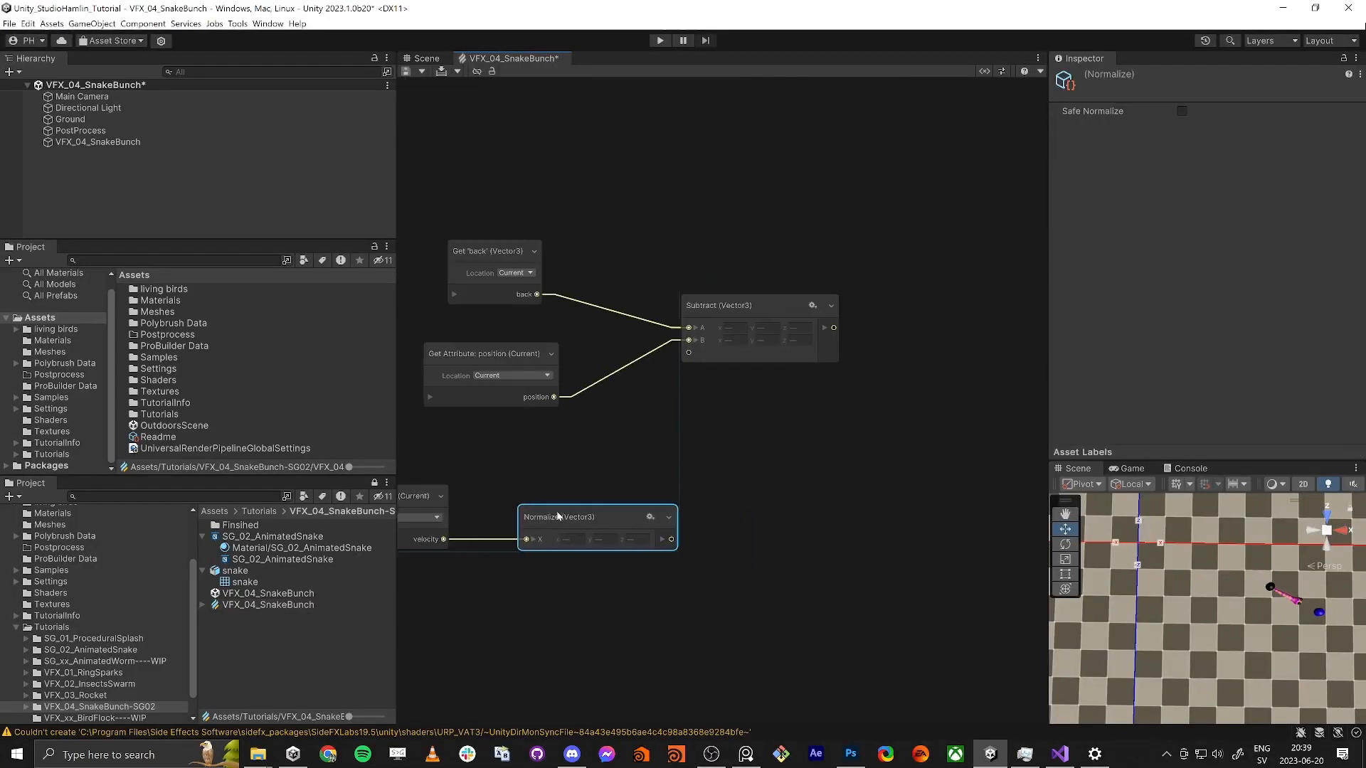
{"action": "left_click_drag", "start_coordinate": [672, 542], "coordinate": [754, 541]}
{"action": "type", "text": "cross"}
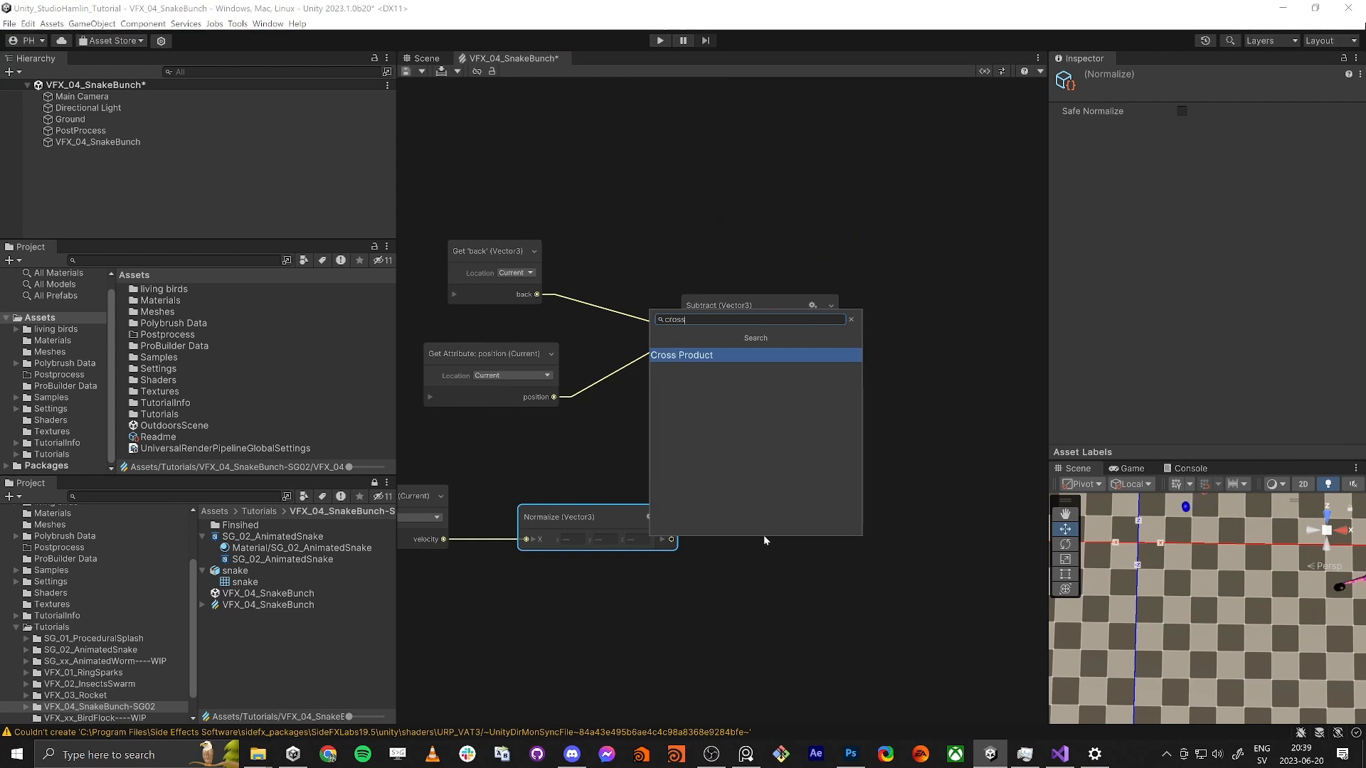
{"action": "key", "text": "Return"}
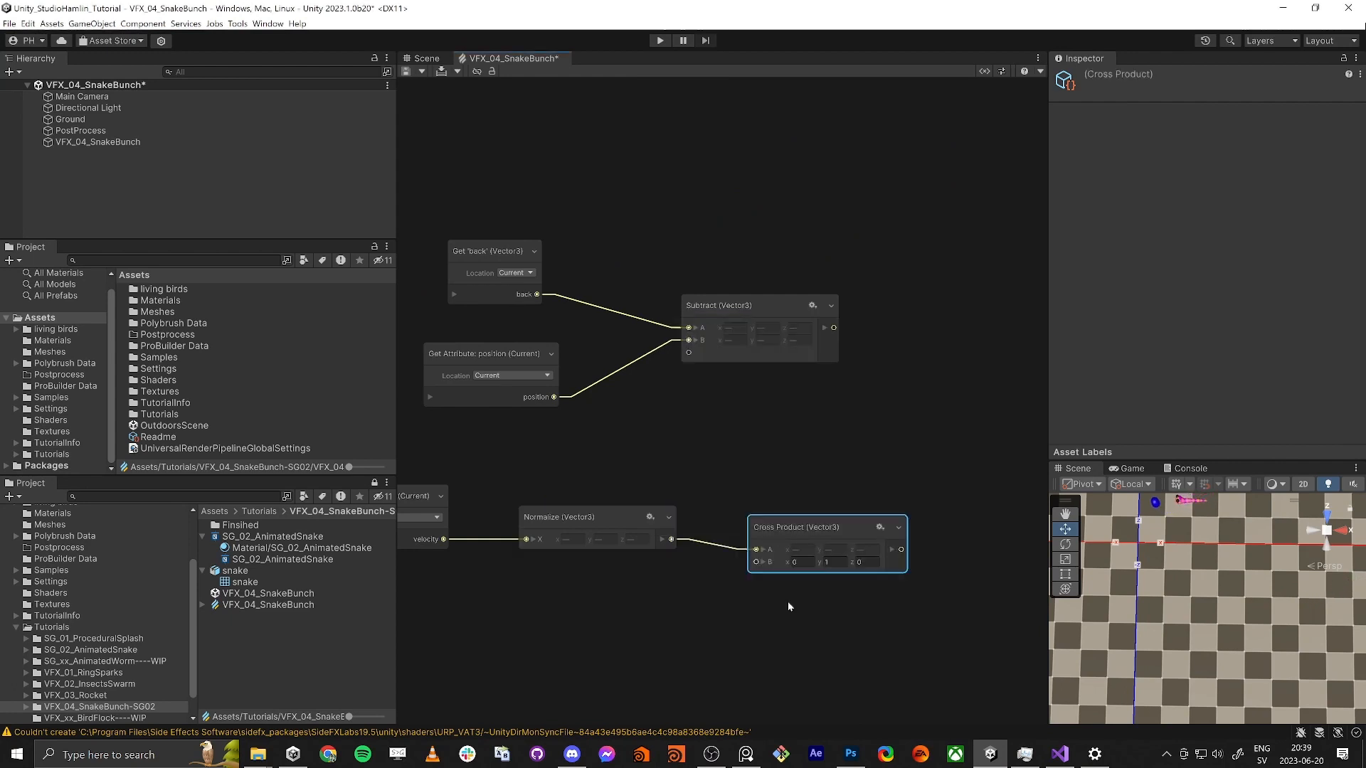
{"action": "middle_click_drag", "start_coordinate": [848, 649], "coordinate": [826, 623]}
{"action": "middle_click_drag", "start_coordinate": [1134, 556], "coordinate": [1204, 629]}
{"action": "left_click_drag", "start_coordinate": [1195, 666], "coordinate": [1181, 608], "text": "alt"}
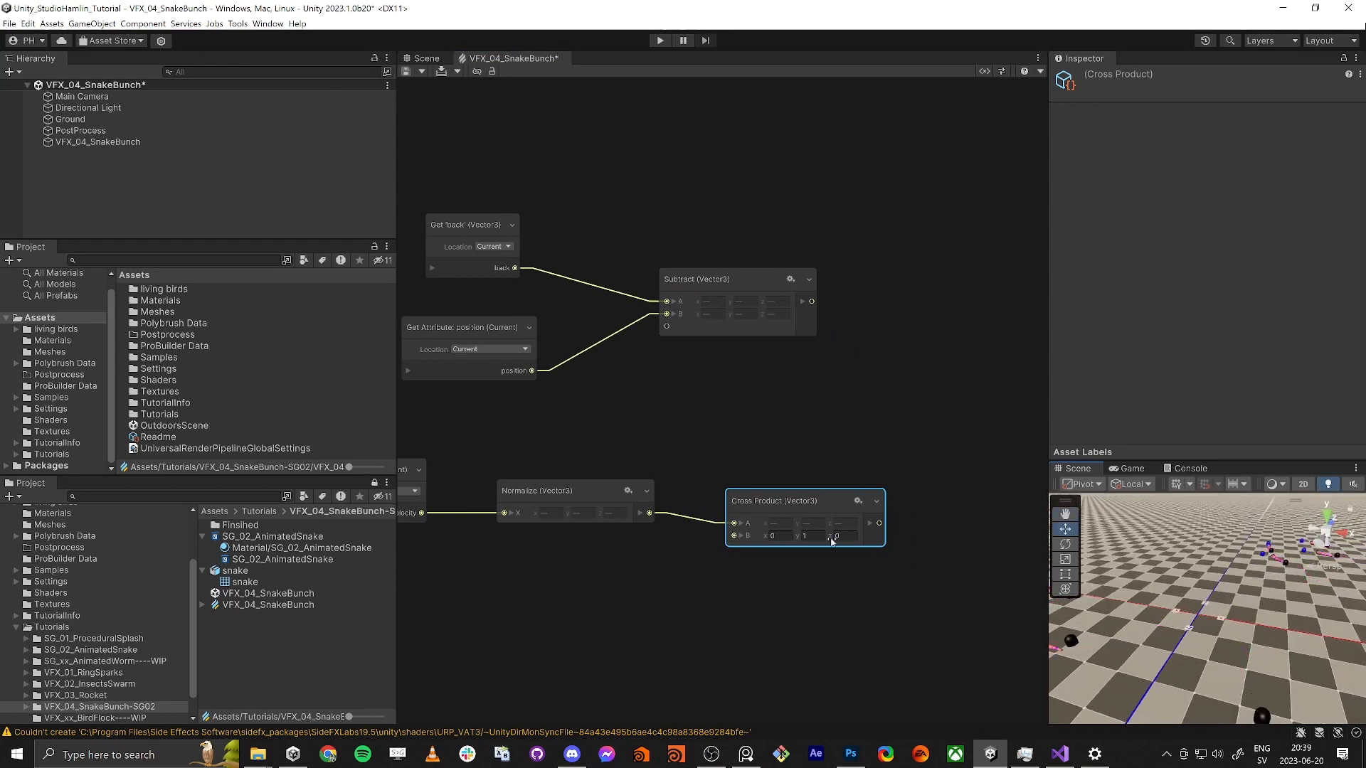
Step: Add a Dot Product node with the Subtract result connected to input A and the Cross Product result to input B
{"action": "middle_click_drag", "start_coordinate": [912, 370], "coordinate": [843, 381]}
{"action": "left_click", "coordinate": [843, 381]}
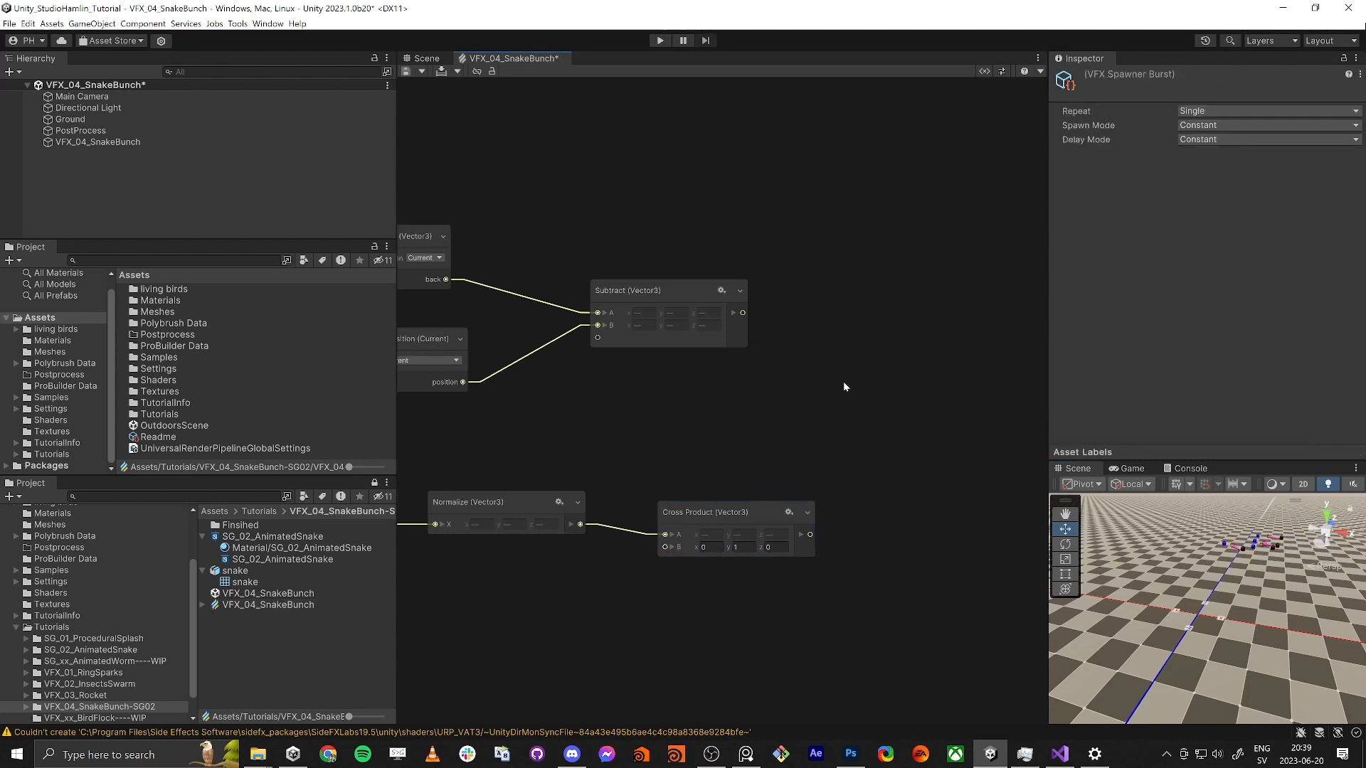
{"action": "key", "text": "space"}
{"action": "type", "text": "di"}
{"action": "key", "text": "BackSpace"}
{"action": "type", "text": "ot"}
{"action": "key", "text": "Return"}
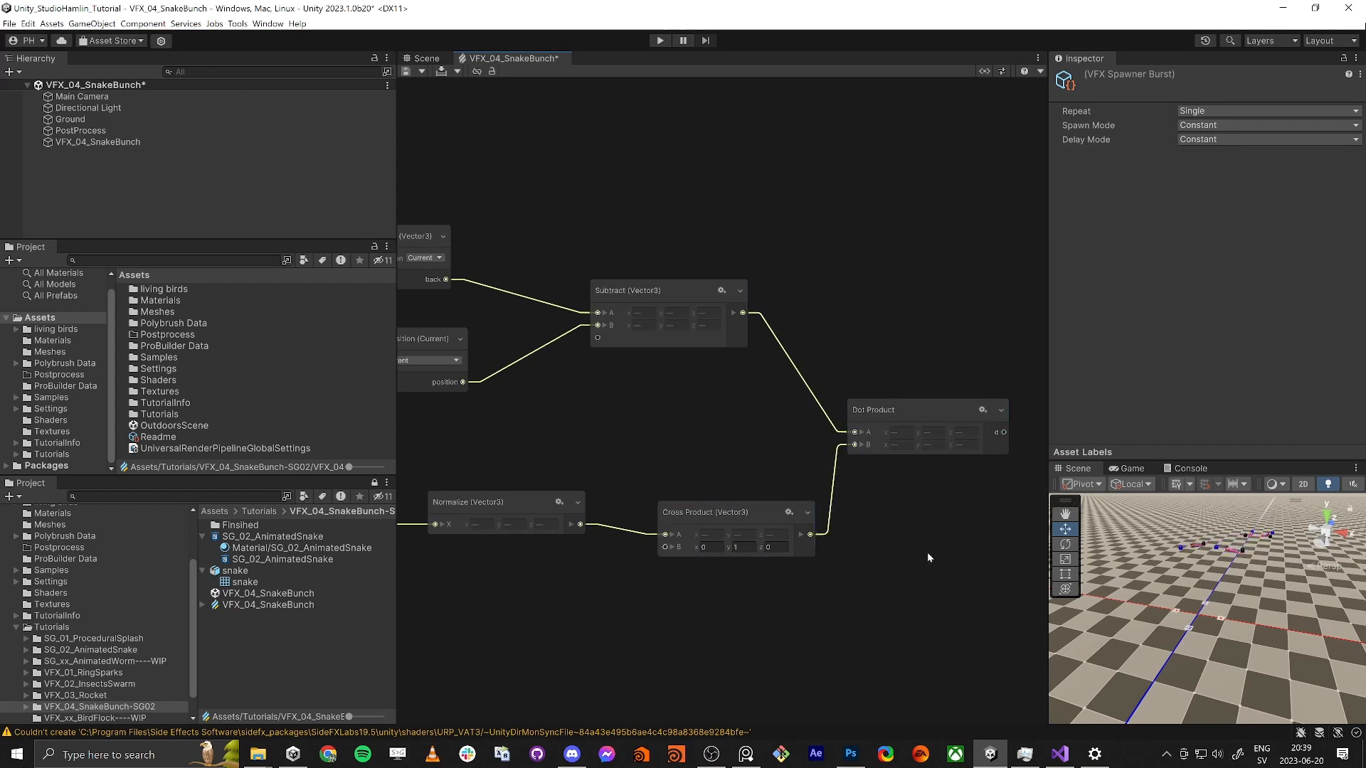
Step: Insert an Add Custom Attribute block of type Float in the Initialize Particle context and name its attribute rotate
{"action": "middle_click_drag", "start_coordinate": [943, 525], "coordinate": [784, 560]}
{"action": "scroll", "coordinate": [784, 561], "scroll_direction": "down", "scroll_amount": 2}
{"action": "key", "text": "space"}
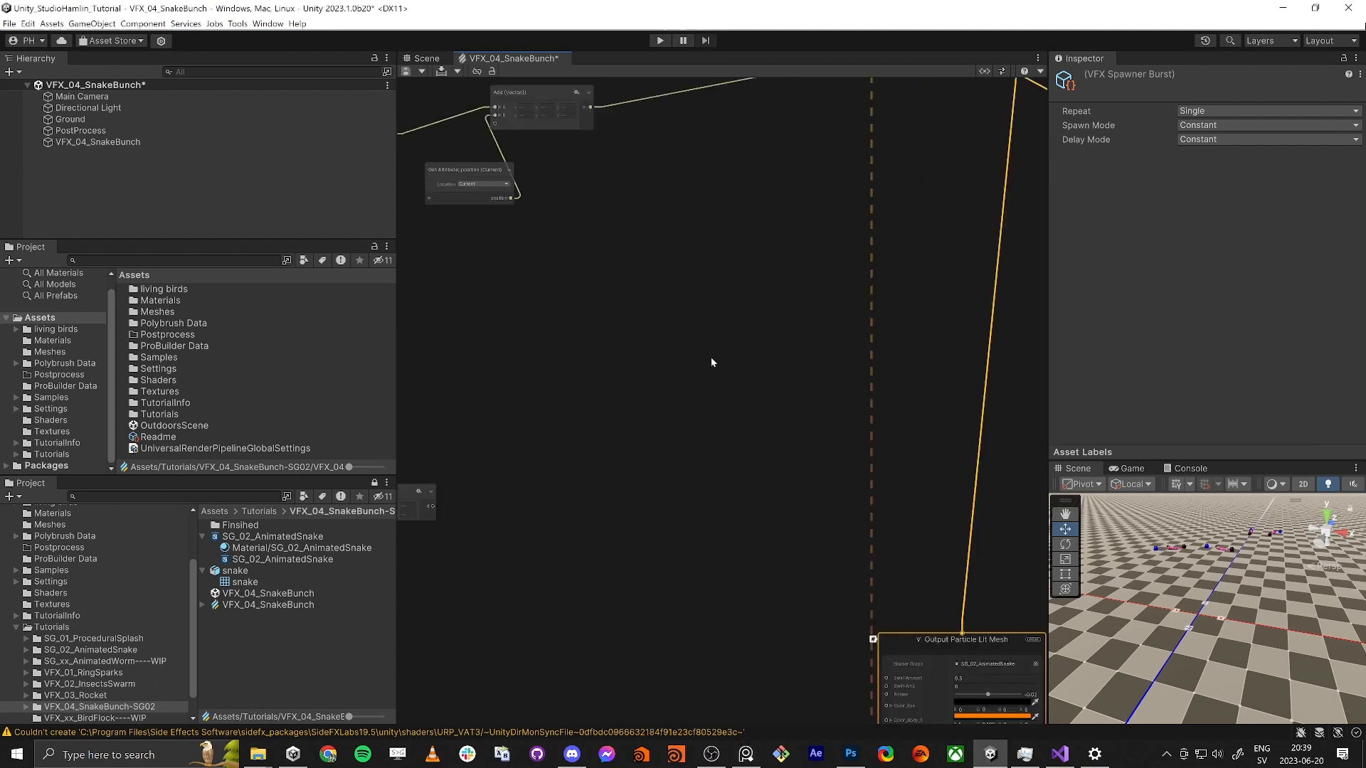
{"action": "scroll", "coordinate": [789, 374], "scroll_direction": "down", "scroll_amount": 5}
{"action": "scroll", "coordinate": [847, 568], "scroll_direction": "up", "scroll_amount": 5}
{"action": "scroll", "coordinate": [848, 568], "scroll_direction": "down", "scroll_amount": 8}
{"action": "scroll", "coordinate": [868, 356], "scroll_direction": "up", "scroll_amount": 7}
{"action": "scroll", "coordinate": [792, 400], "scroll_direction": "down", "scroll_amount": 4}
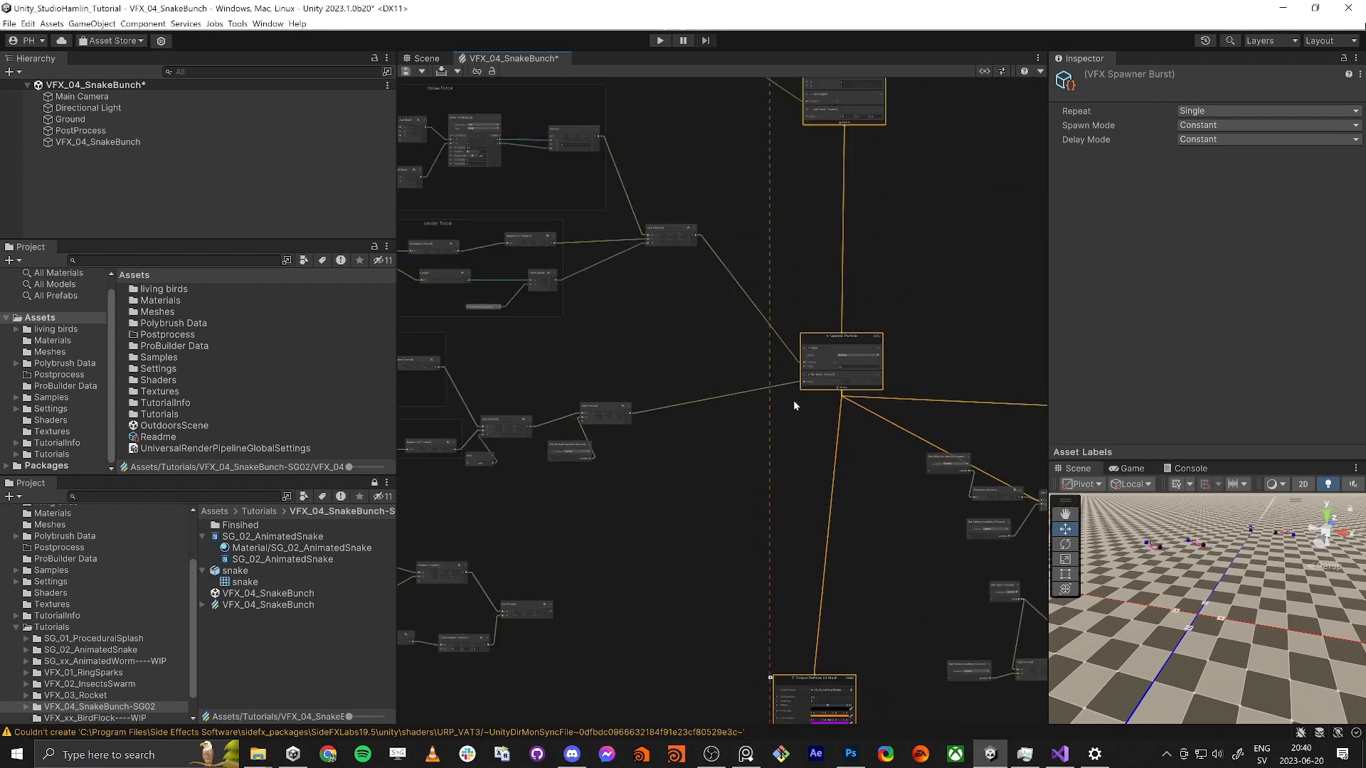
{"action": "scroll", "coordinate": [827, 378], "scroll_direction": "up", "scroll_amount": 4}
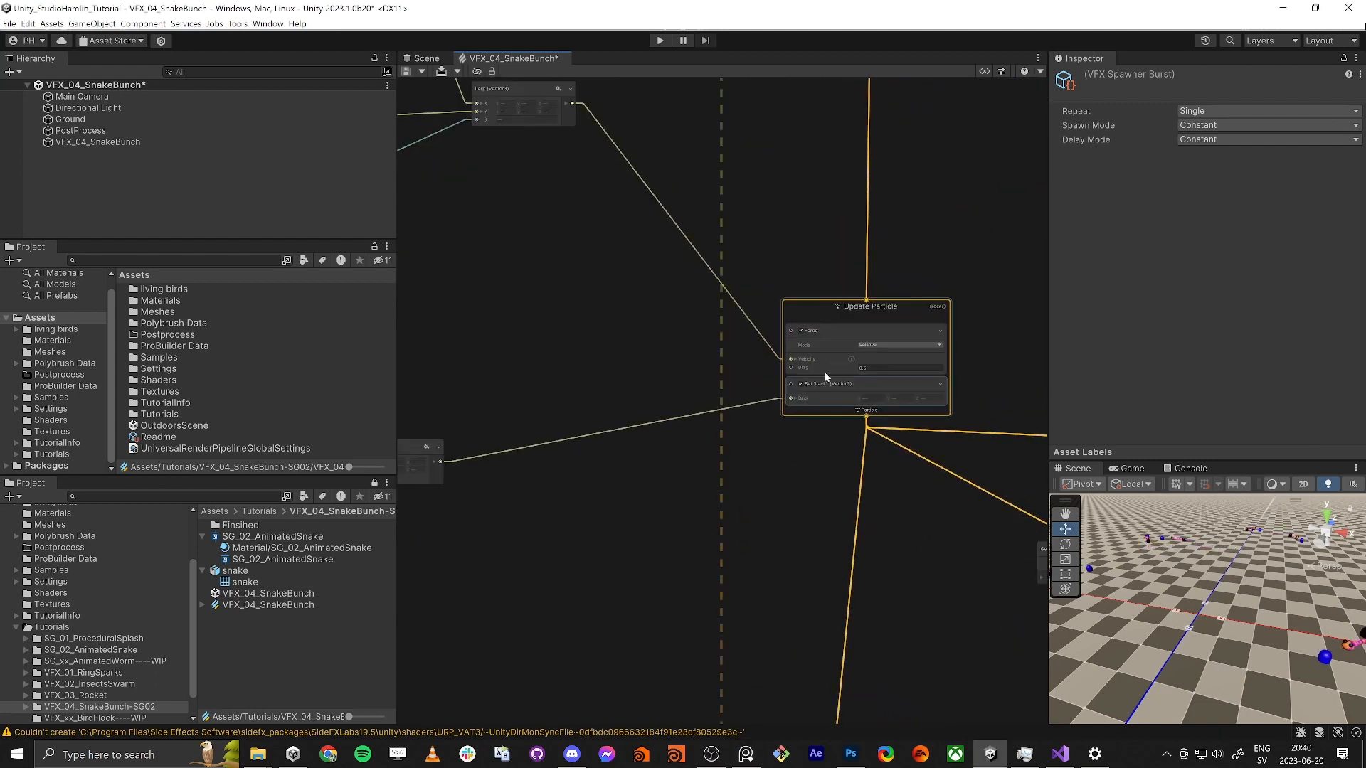
{"action": "middle_click_drag", "start_coordinate": [823, 313], "coordinate": [857, 690]}
{"action": "middle_click_drag", "start_coordinate": [848, 280], "coordinate": [766, 464]}
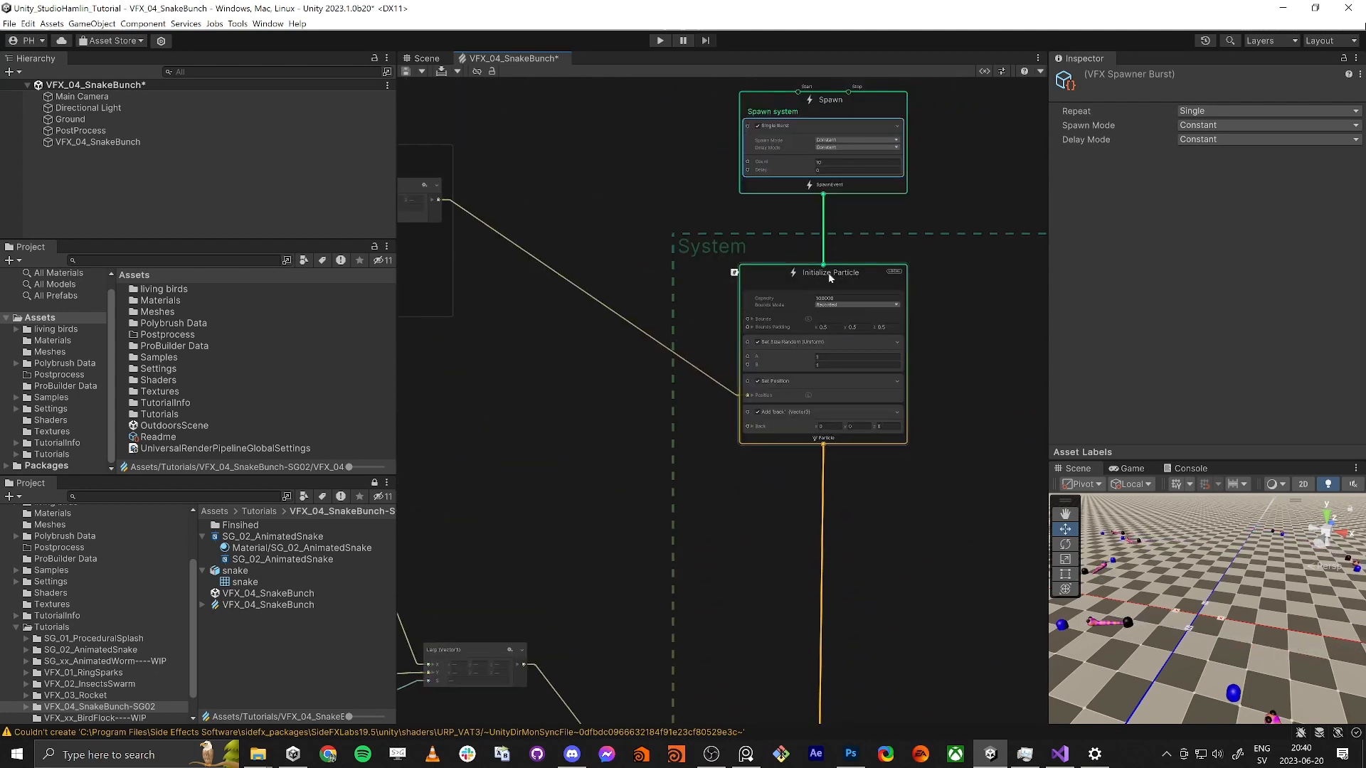
{"action": "left_click", "coordinate": [808, 273]}
{"action": "key", "text": "space"}
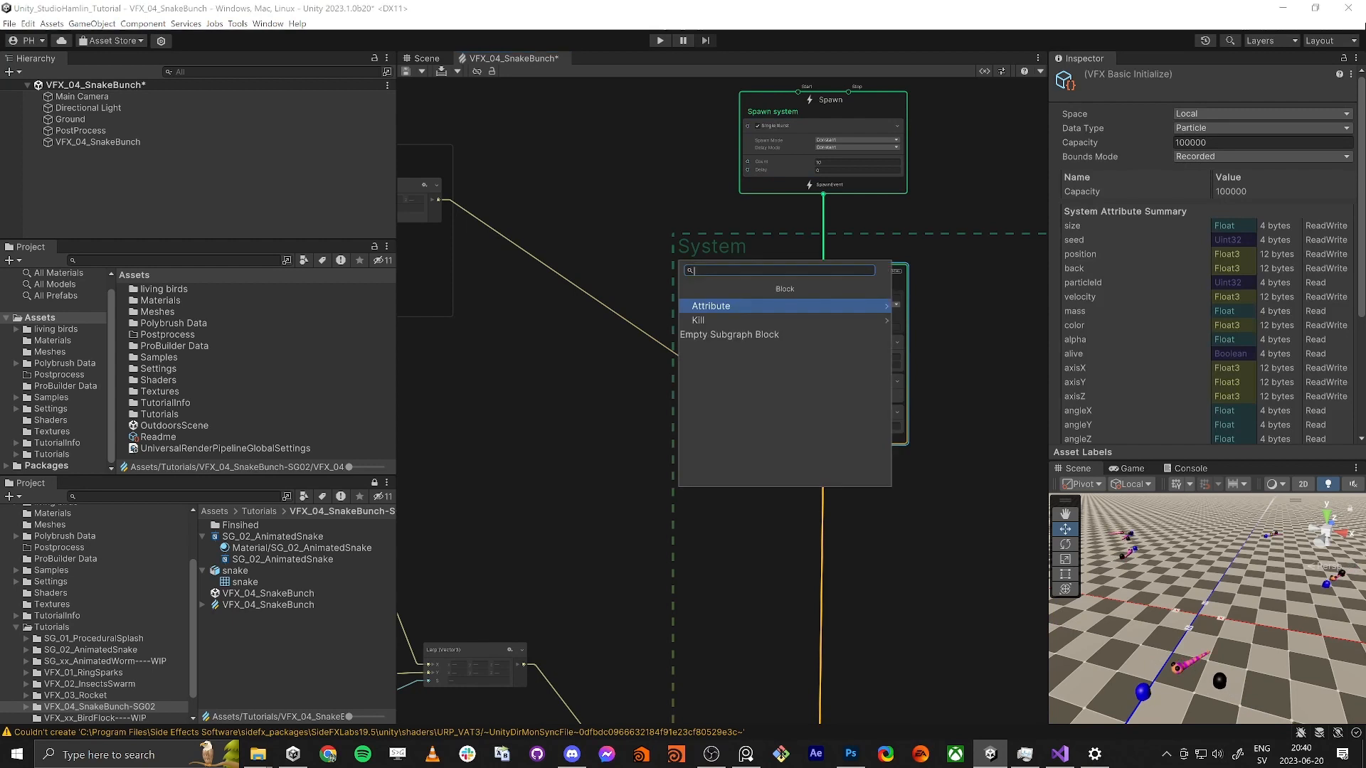
{"action": "type", "text": "cust"}
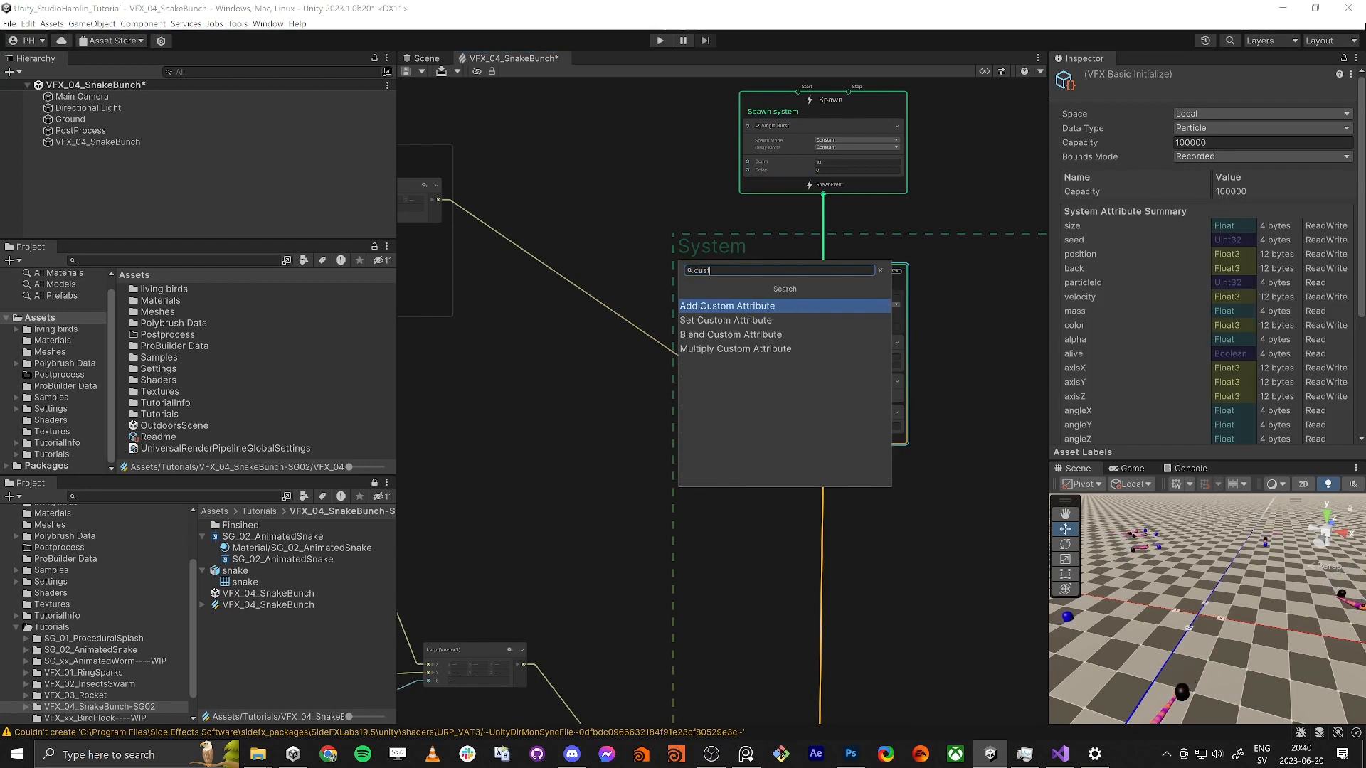
{"action": "key", "text": "Return"}
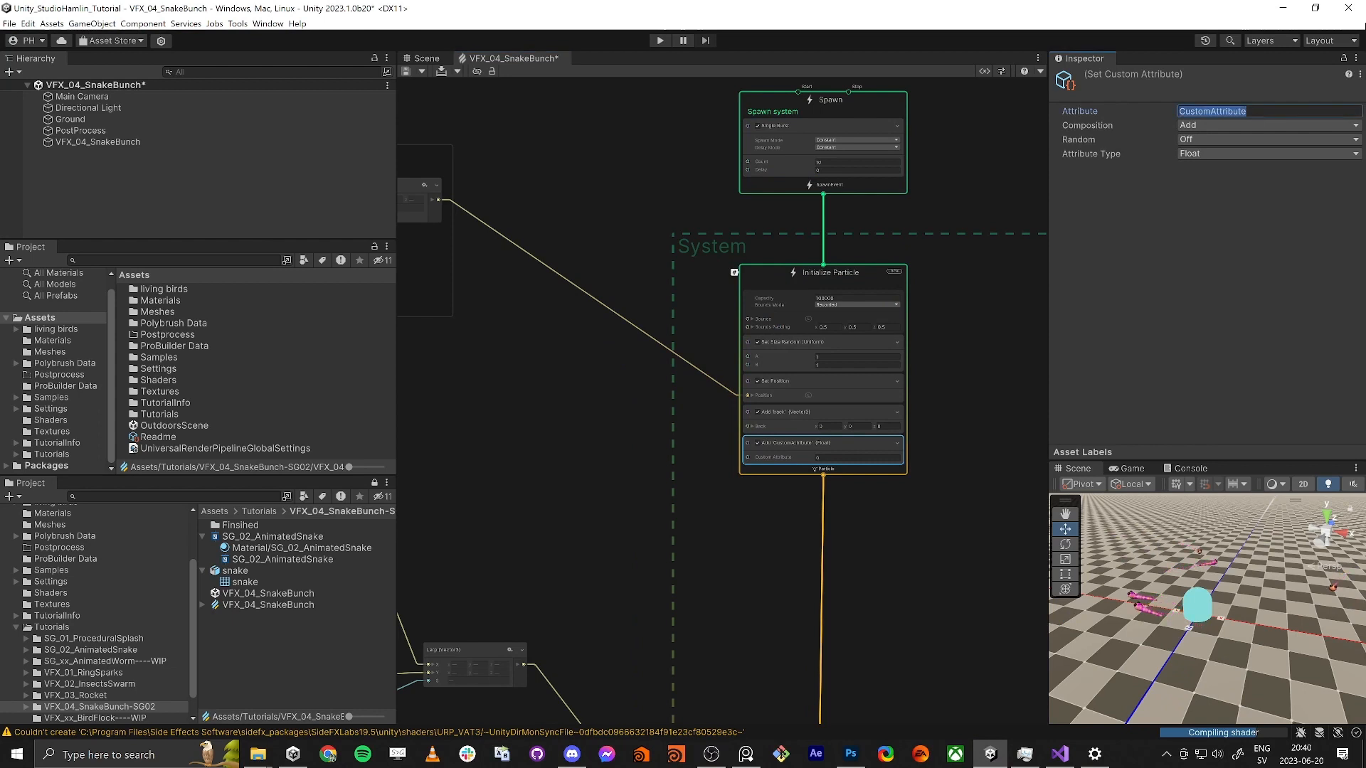
{"action": "key", "text": "Return"}
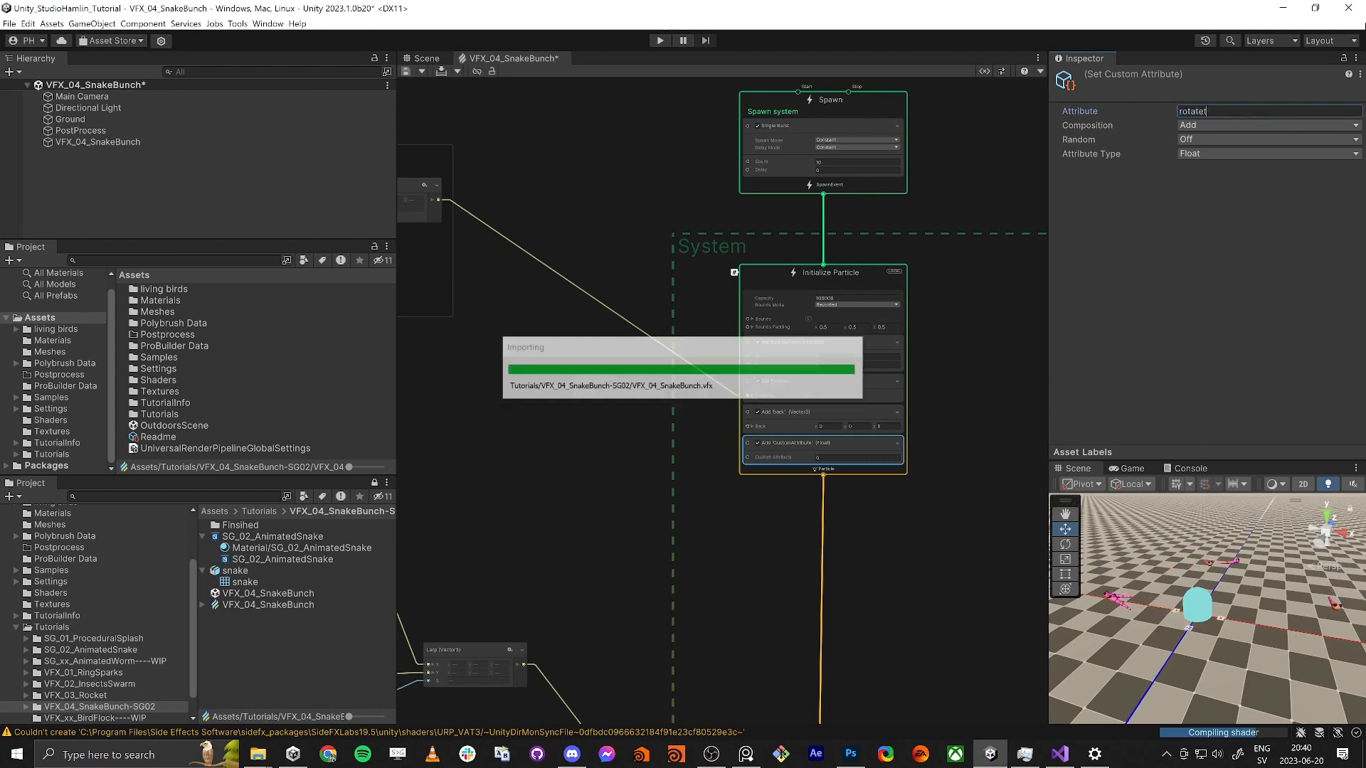
{"action": "type", "text": "rotate"}
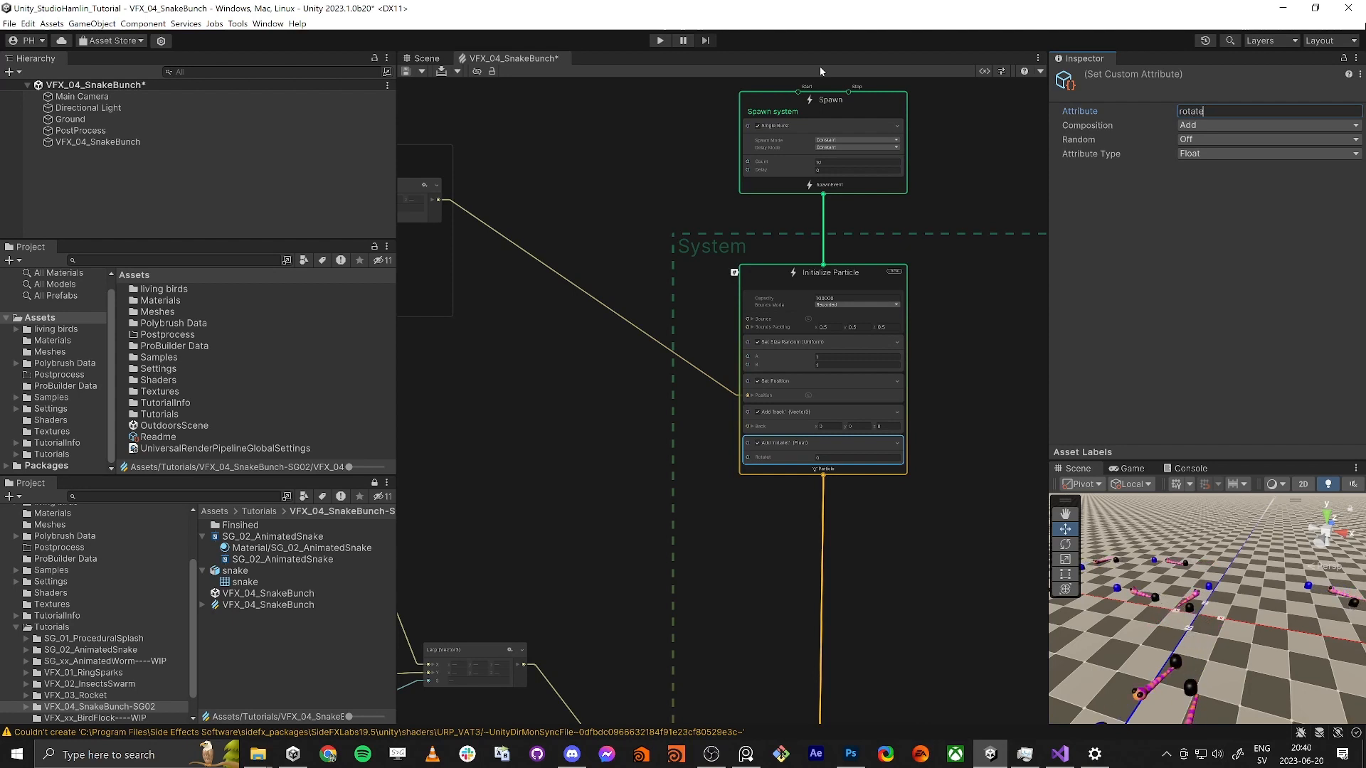
{"action": "key", "text": "Return"}
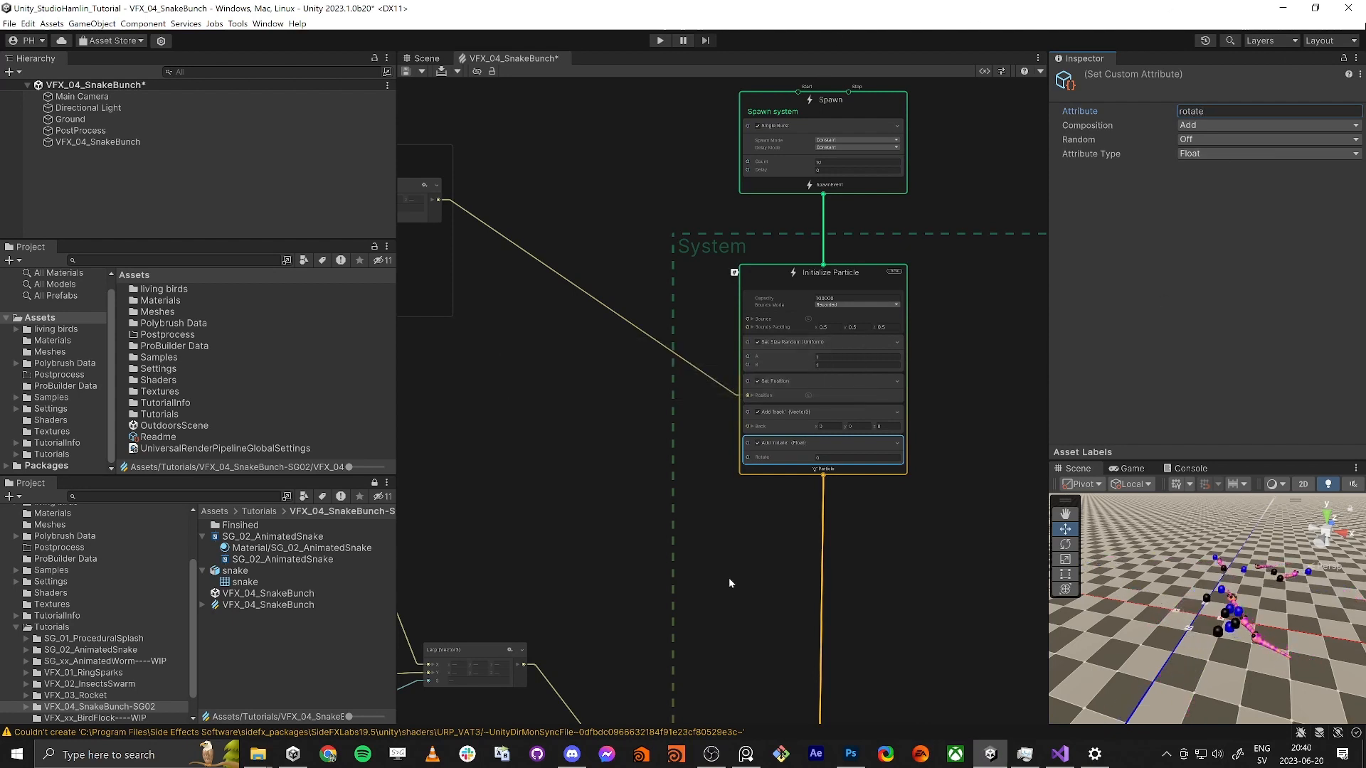
Step: Insert a Set Custom Attribute block of type Float in the Update Particle context and name its attribute rotate
{"action": "middle_click_drag", "start_coordinate": [745, 562], "coordinate": [787, 300]}
{"action": "middle_click_drag", "start_coordinate": [650, 637], "coordinate": [756, 304]}
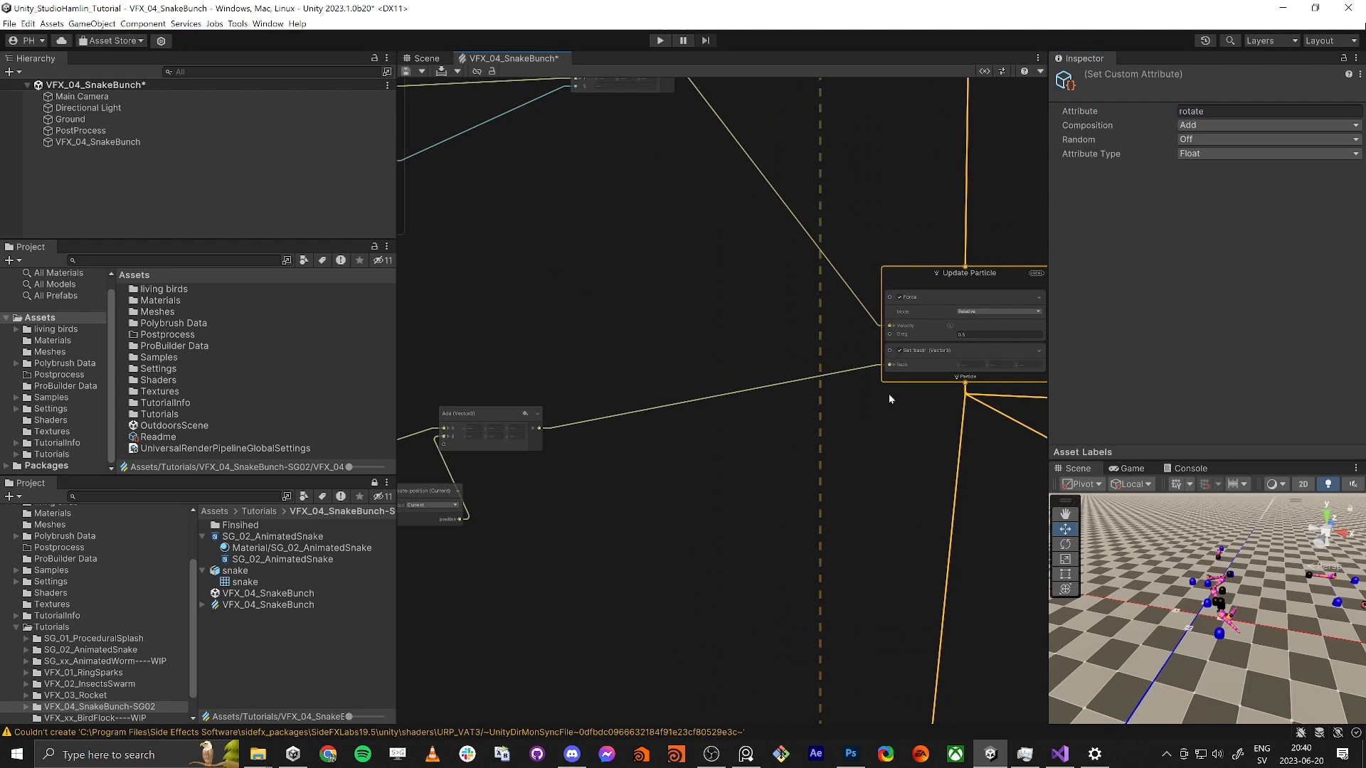
{"action": "left_click", "coordinate": [910, 283]}
{"action": "key", "text": "space"}
{"action": "type", "text": "set rota"}
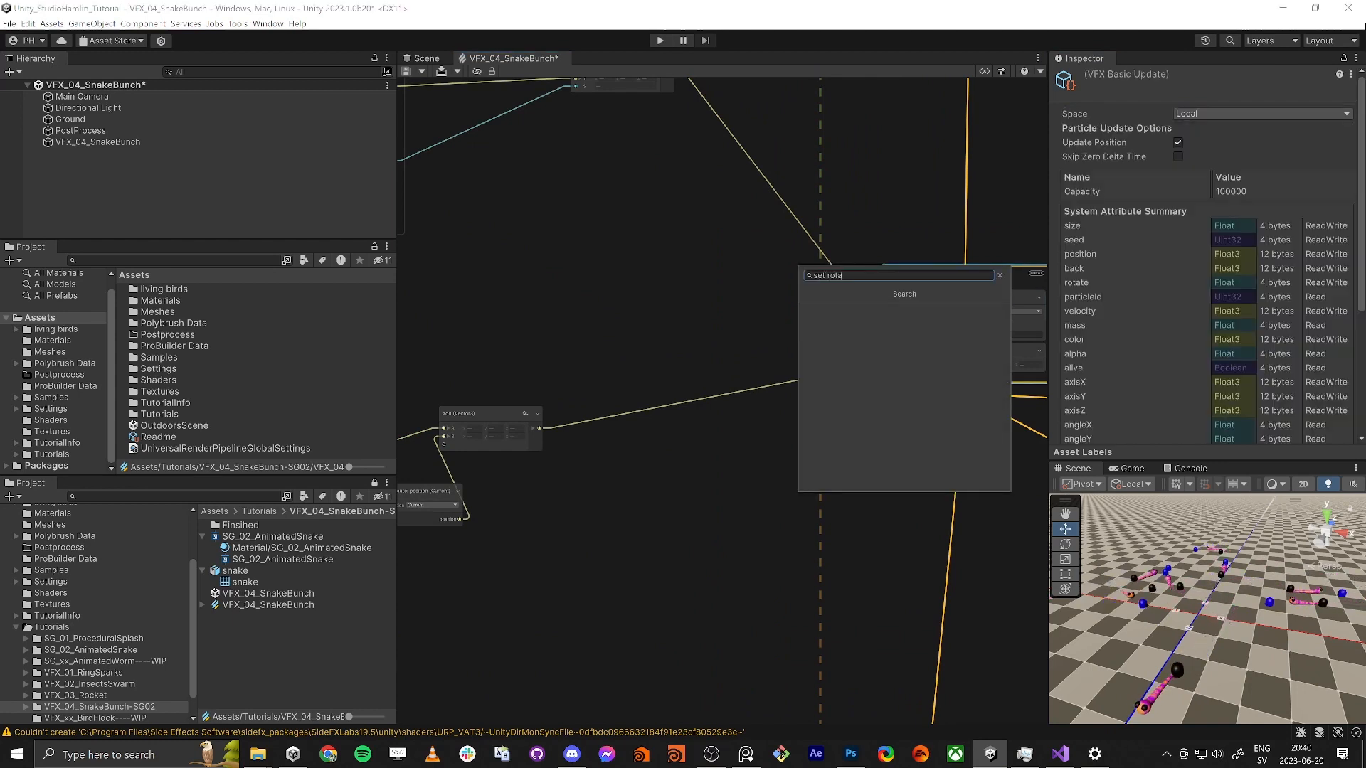
{"action": "key", "text": "BackSpace"}
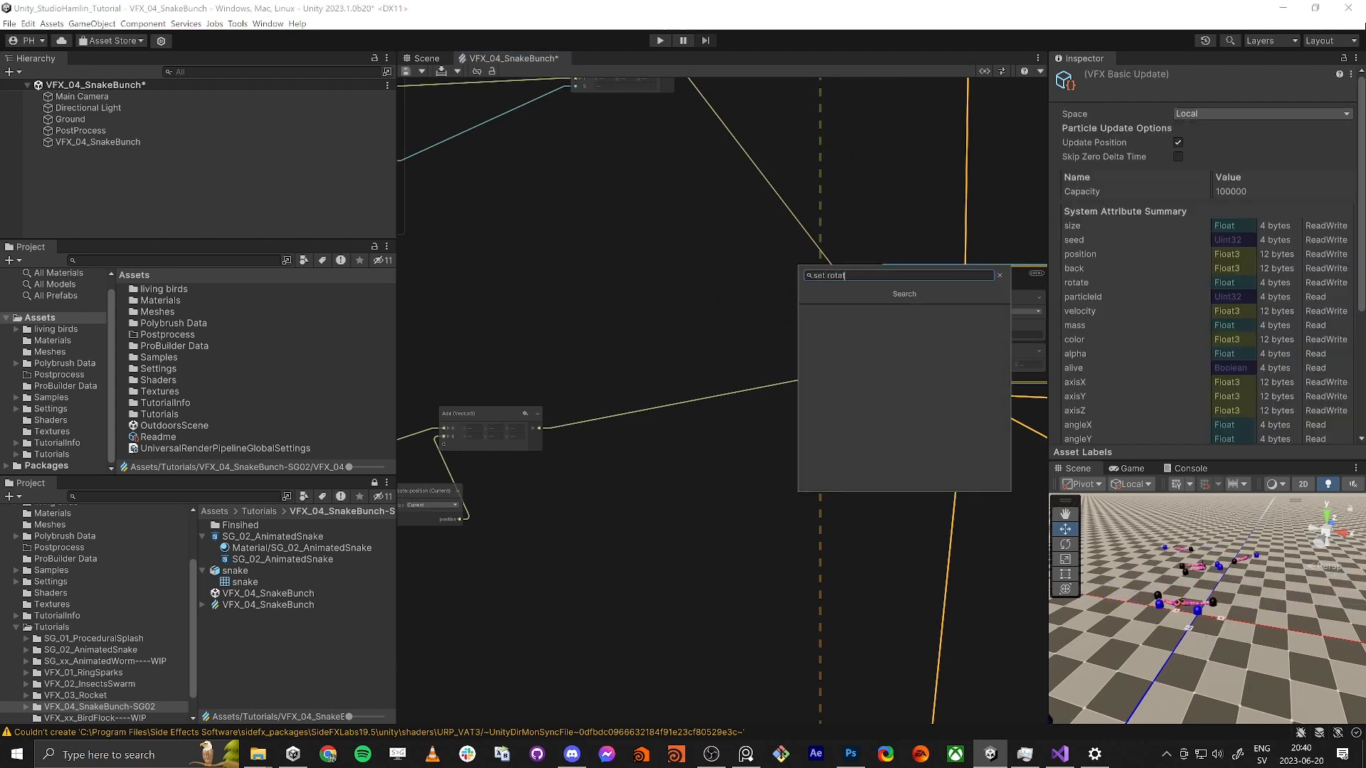
{"action": "key", "text": "BackSpace"}
{"action": "key", "text": "BackSpace"}
{"action": "key", "text": "BackSpace"}
{"action": "type", "text": "custam"}
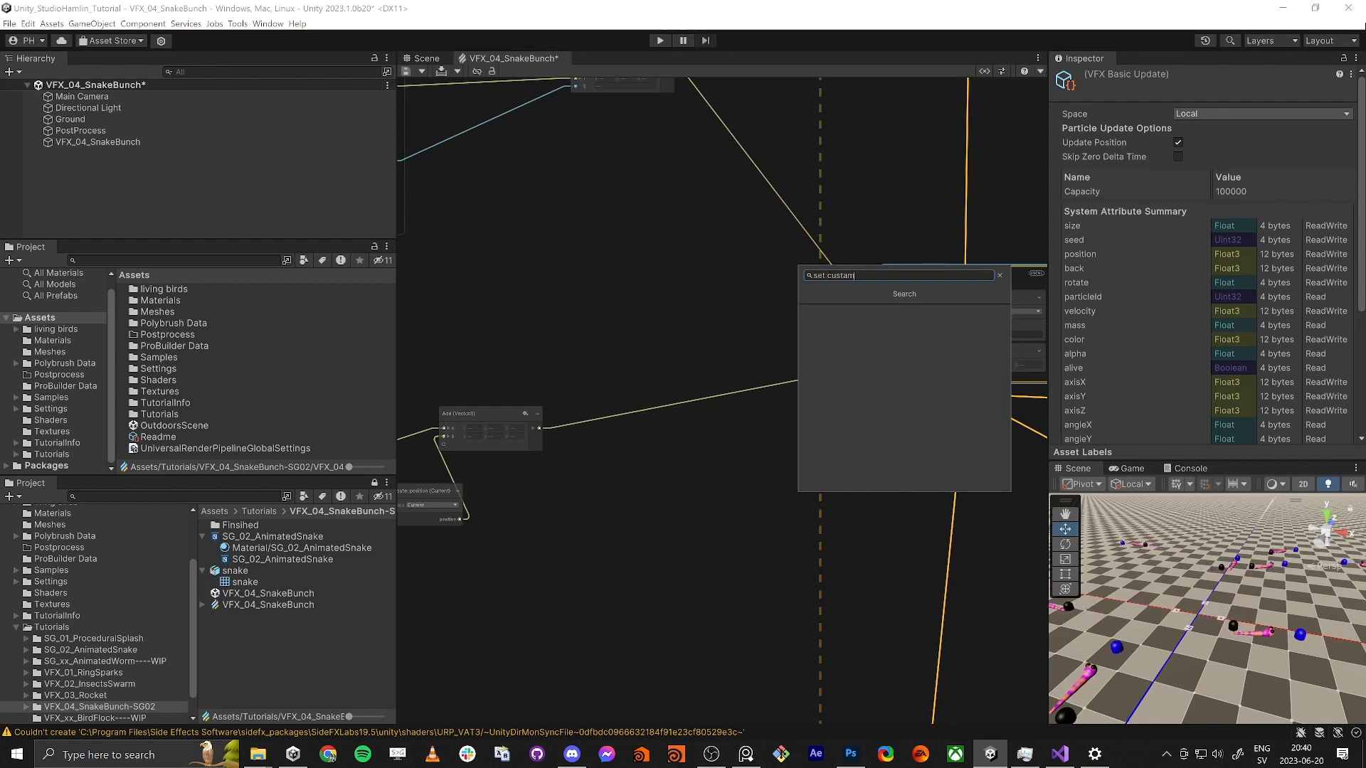
{"action": "key", "text": "Return"}
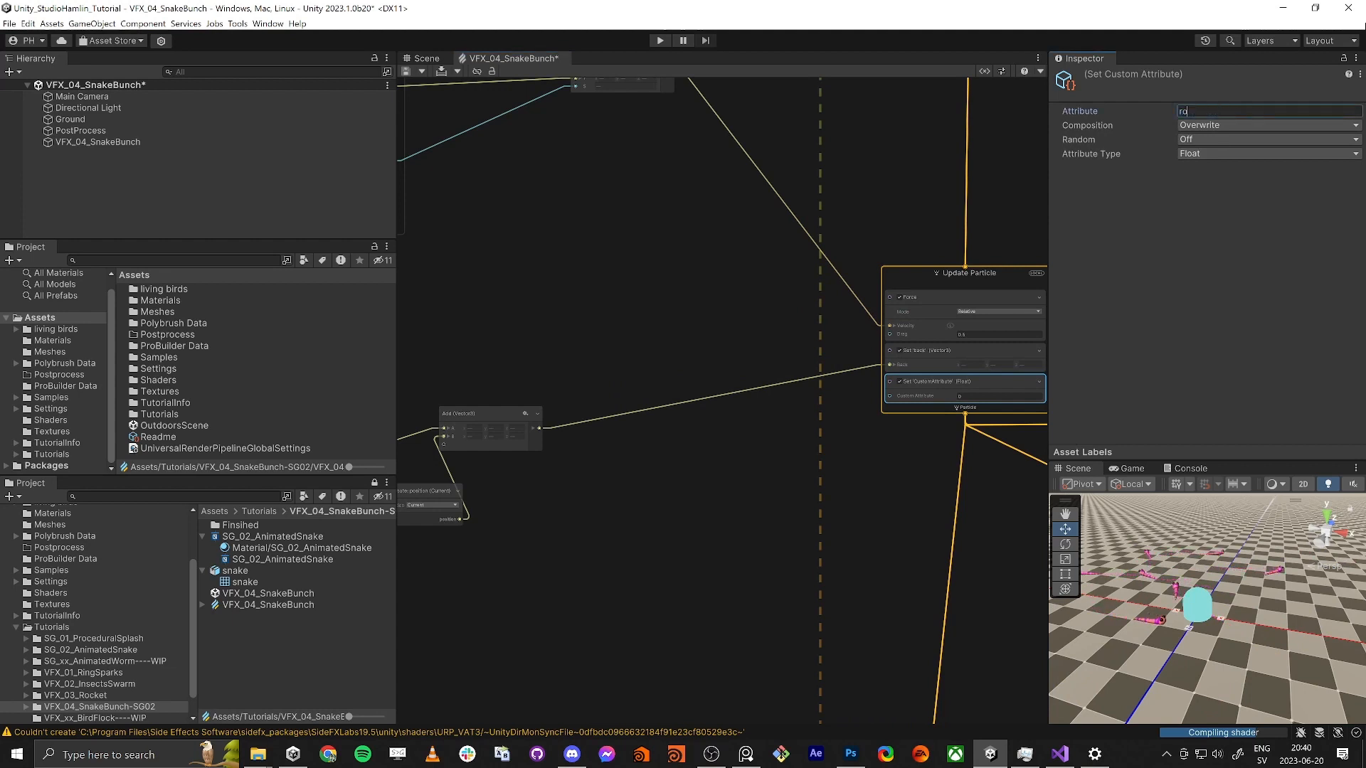
{"action": "key", "text": "Return"}
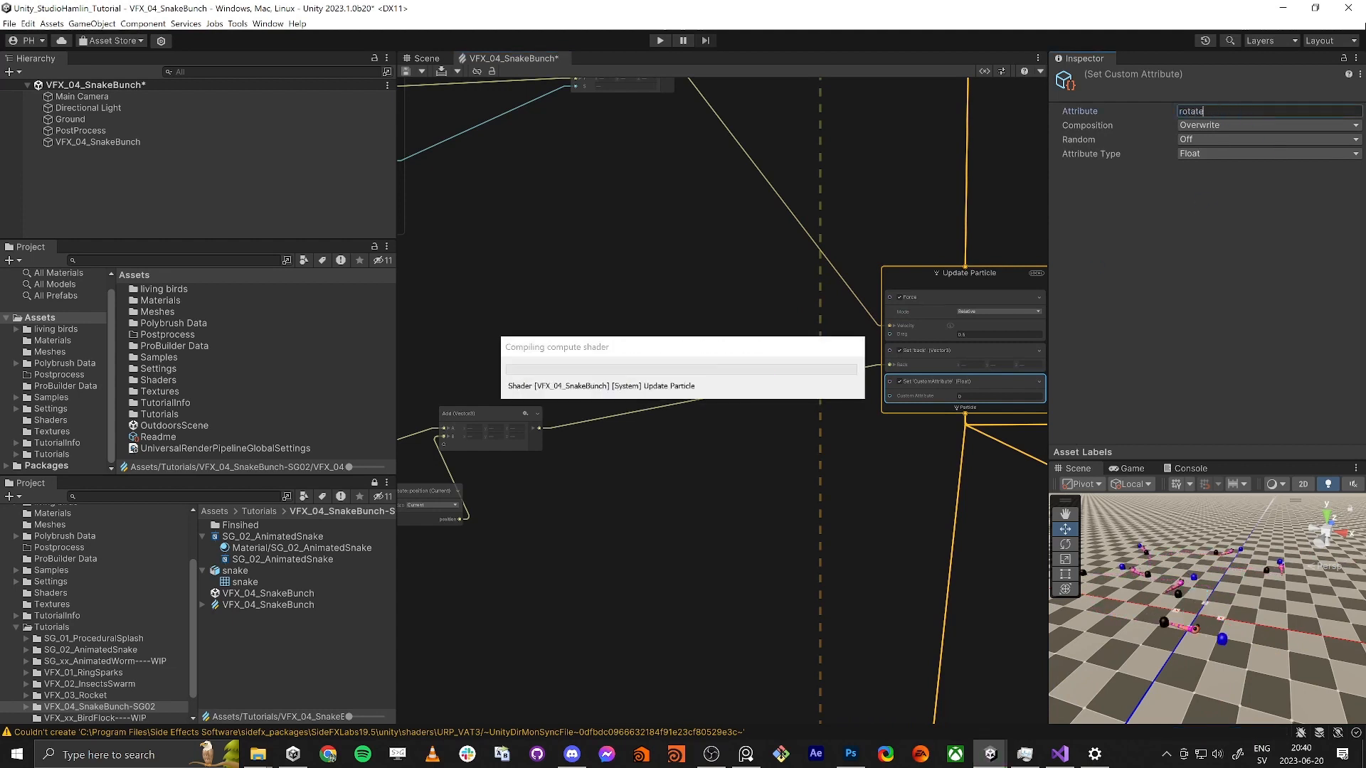
Step: Examine the turning-value nodes, from the back offset subtraction and the normalized velocity's cross product through to the Dot Product
{"action": "scroll", "coordinate": [742, 432], "scroll_direction": "down", "scroll_amount": 10}
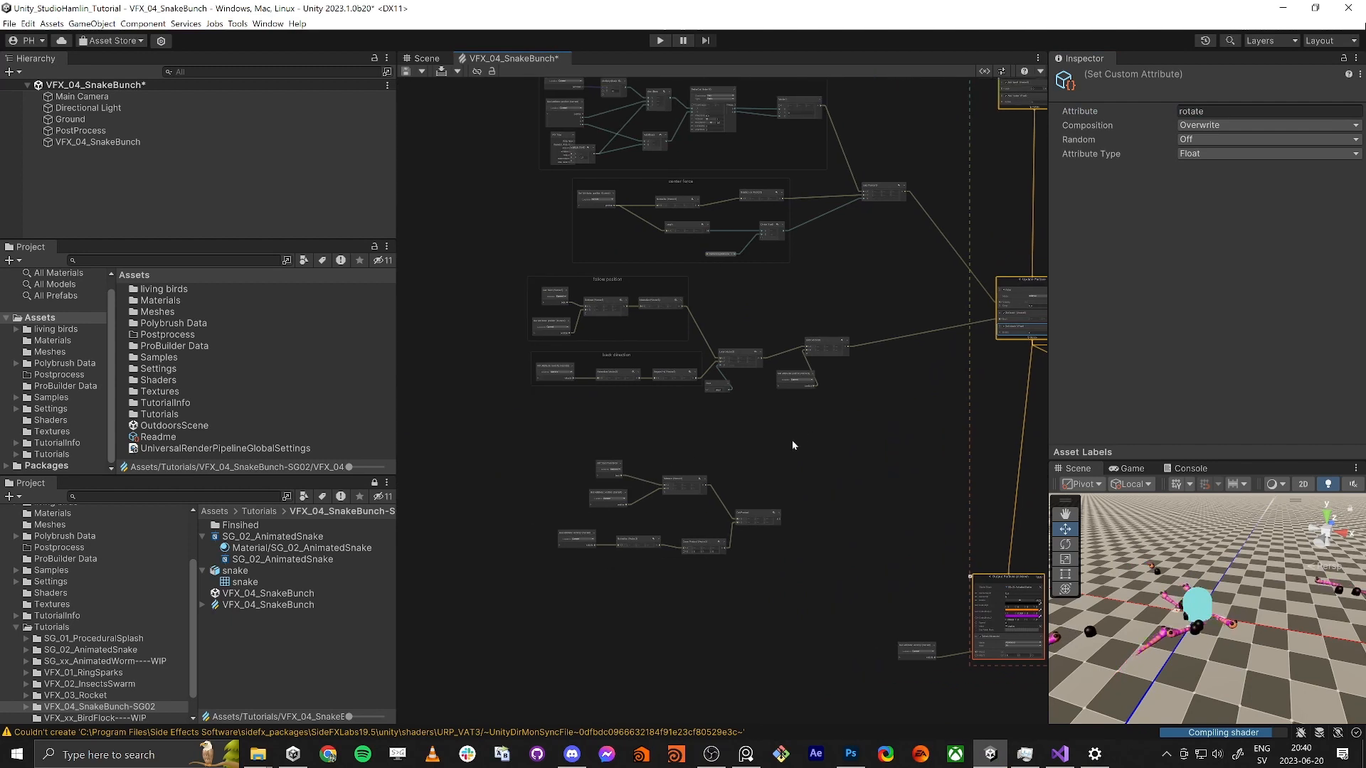
{"action": "scroll", "coordinate": [673, 527], "scroll_direction": "up", "scroll_amount": 3}
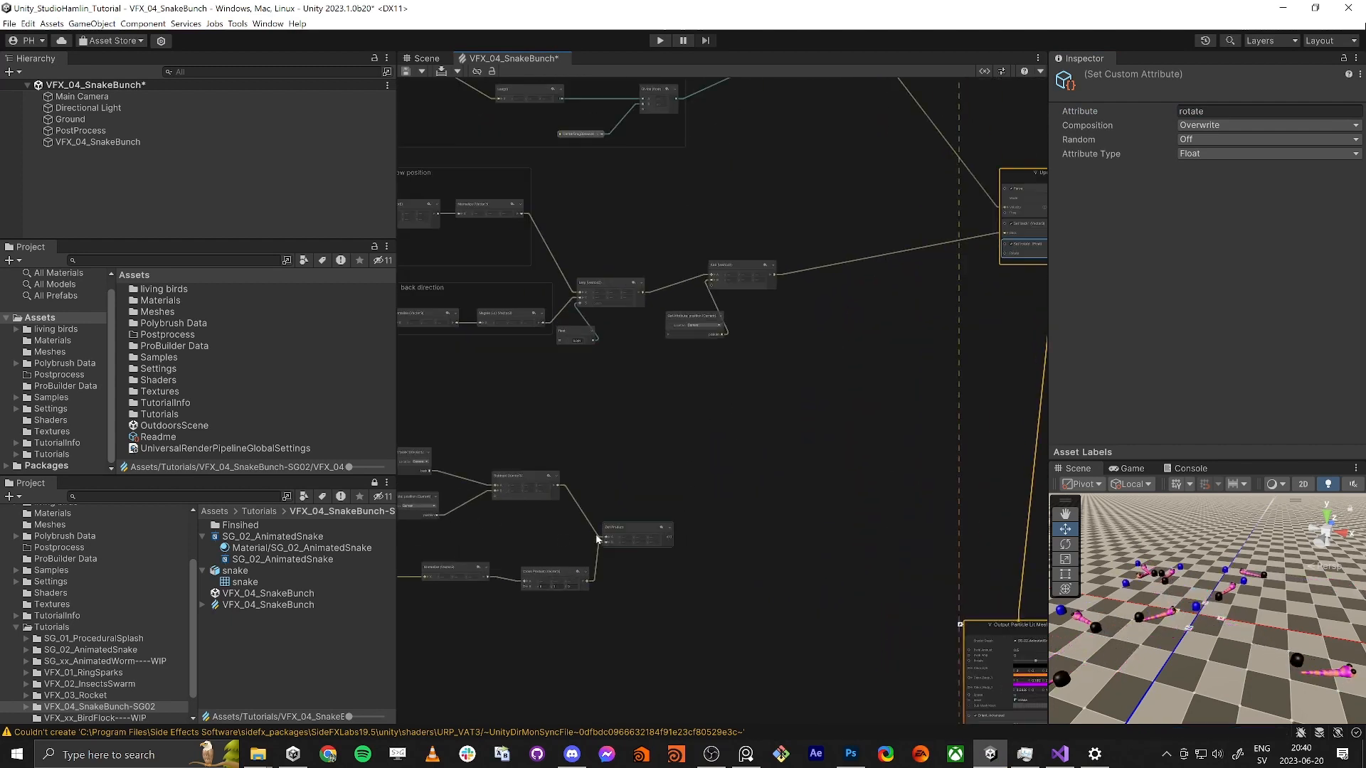
{"action": "middle_click_drag", "start_coordinate": [469, 537], "coordinate": [673, 495]}
{"action": "left_click_drag", "start_coordinate": [636, 499], "coordinate": [766, 504]}
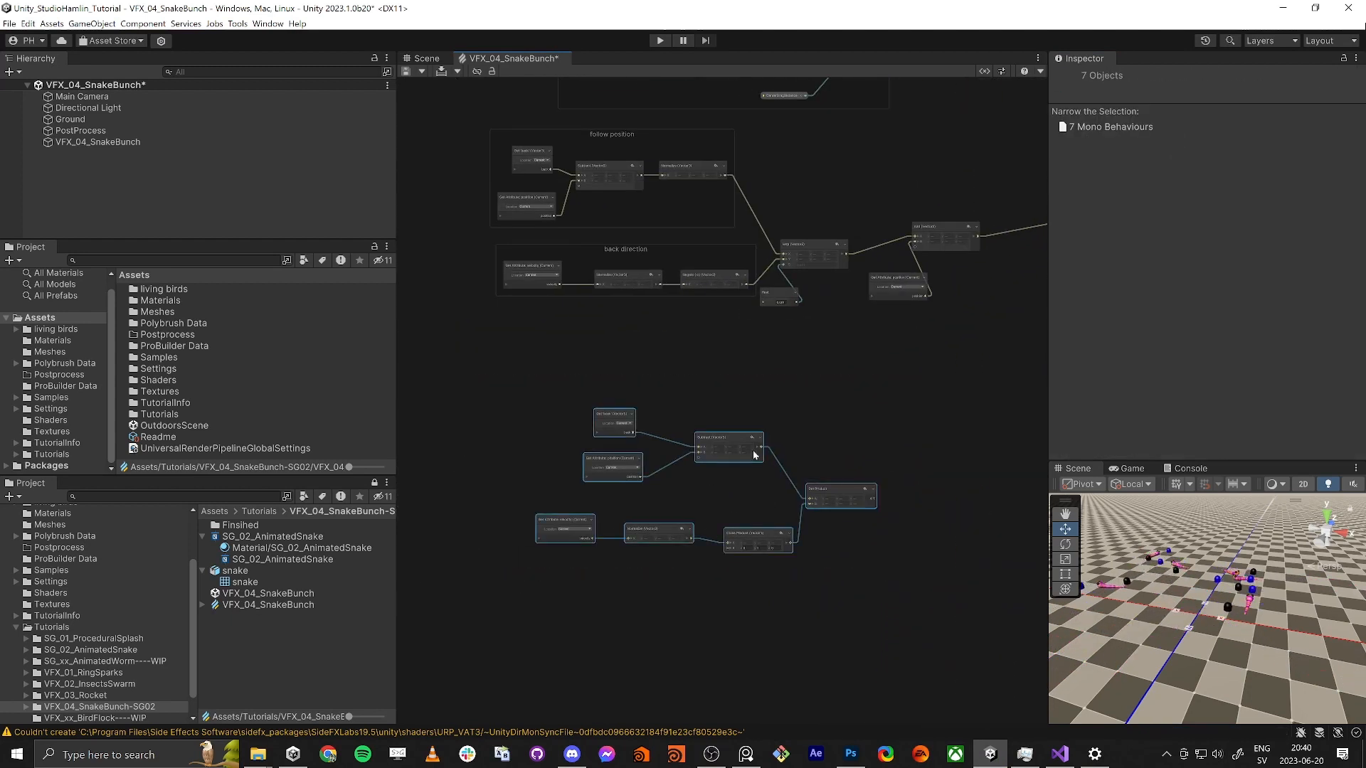
{"action": "left_click", "coordinate": [863, 538]}
{"action": "scroll", "coordinate": [863, 537], "scroll_direction": "up", "scroll_amount": 5}
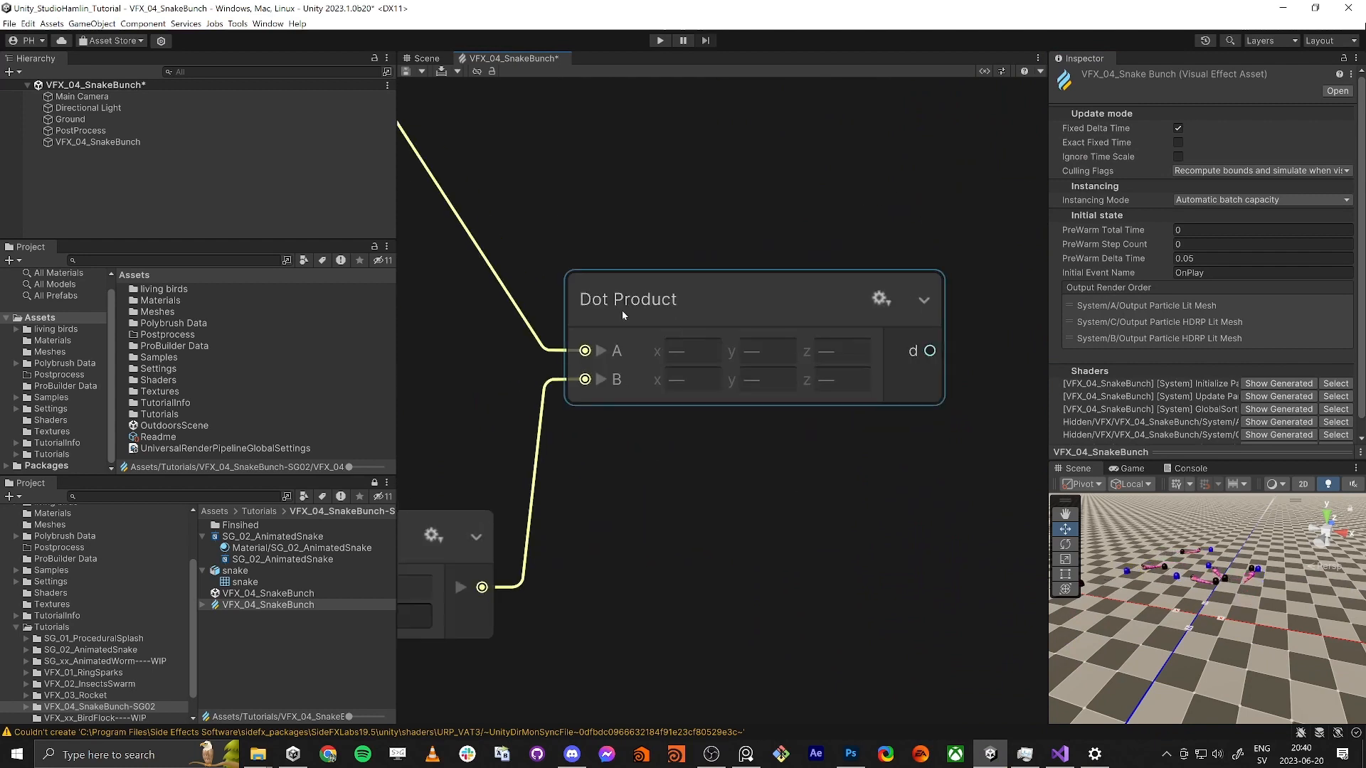
{"action": "scroll", "coordinate": [621, 310], "scroll_direction": "down", "scroll_amount": 2}
{"action": "middle_click_drag", "start_coordinate": [491, 310], "coordinate": [794, 357]}
{"action": "scroll", "coordinate": [794, 356], "scroll_direction": "down", "scroll_amount": 4}
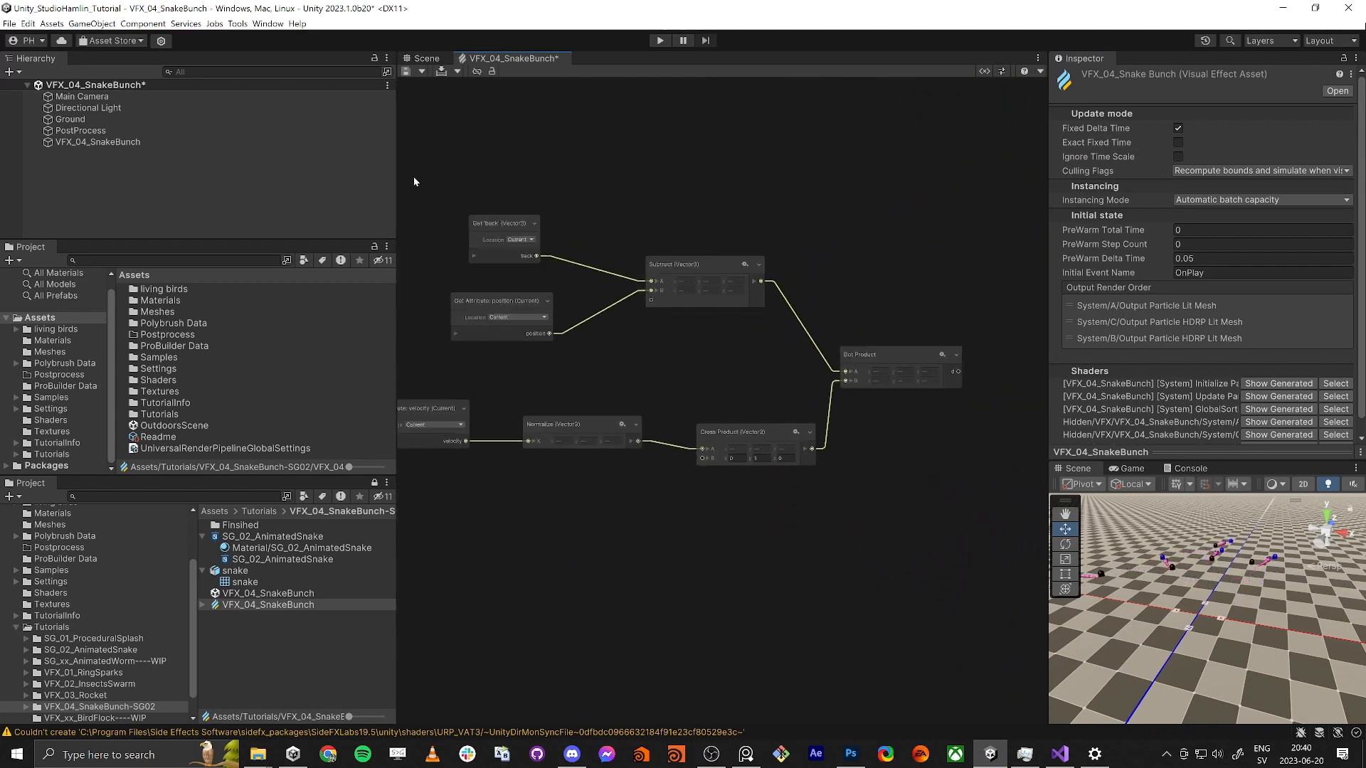
{"action": "left_click_drag", "start_coordinate": [775, 343], "coordinate": [776, 344]}
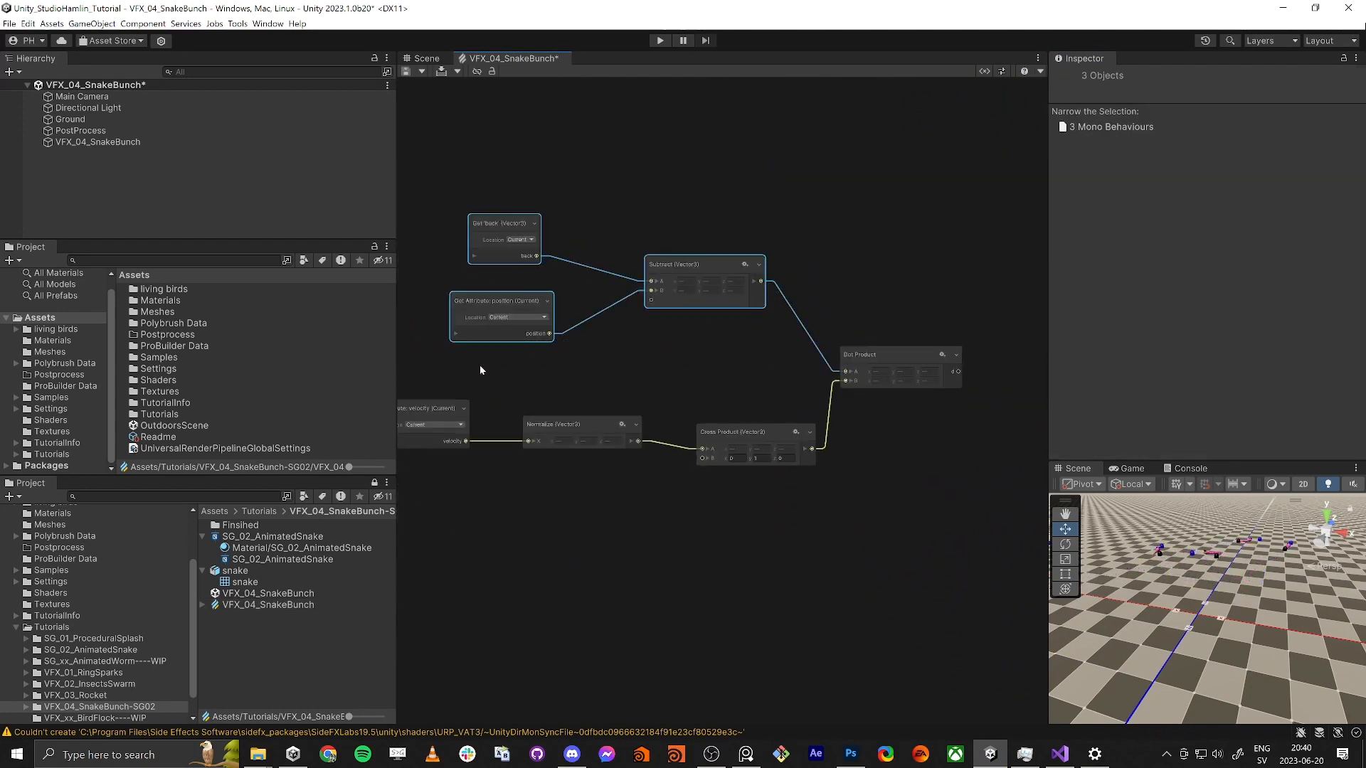
{"action": "middle_click_drag", "start_coordinate": [475, 373], "coordinate": [566, 365]}
{"action": "left_click_drag", "start_coordinate": [421, 369], "coordinate": [740, 461]}
{"action": "left_click_drag", "start_coordinate": [890, 498], "coordinate": [902, 499]}
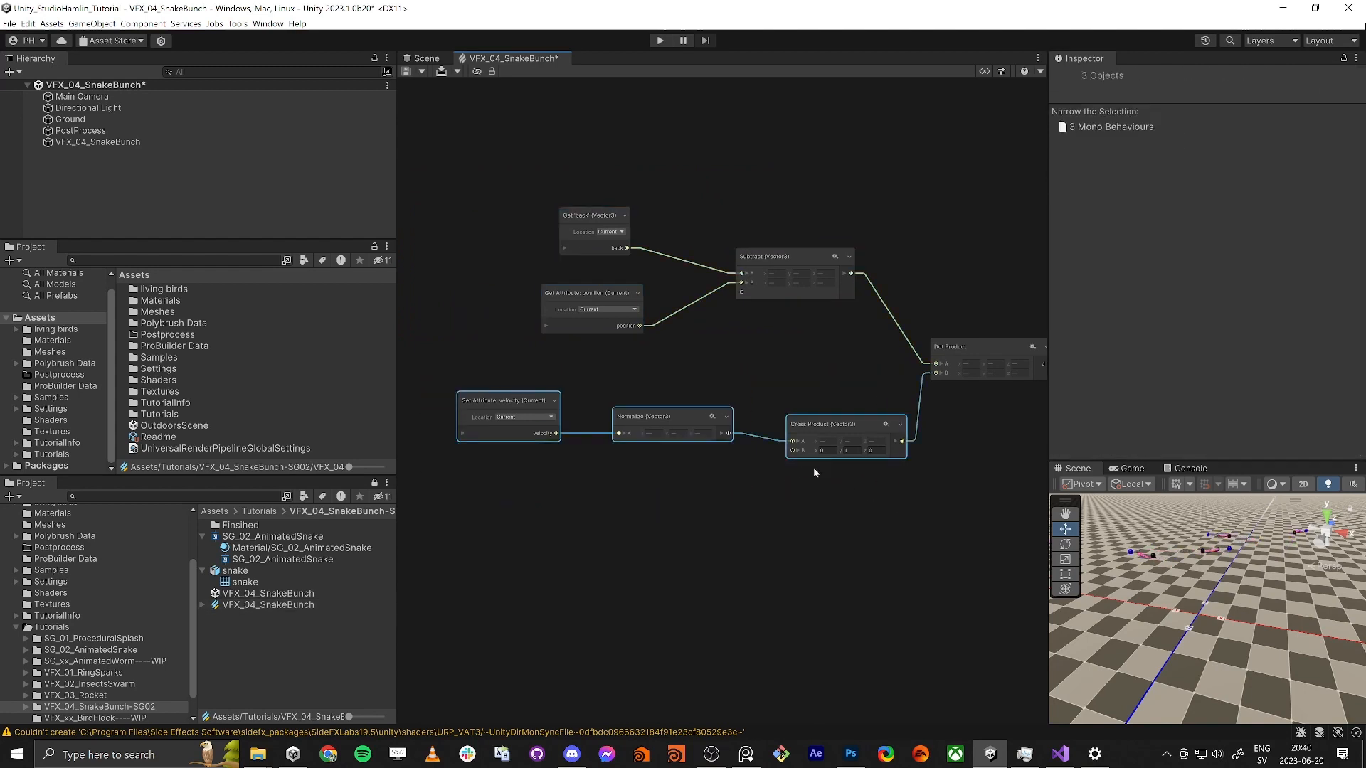
{"action": "left_click", "coordinate": [804, 487]}
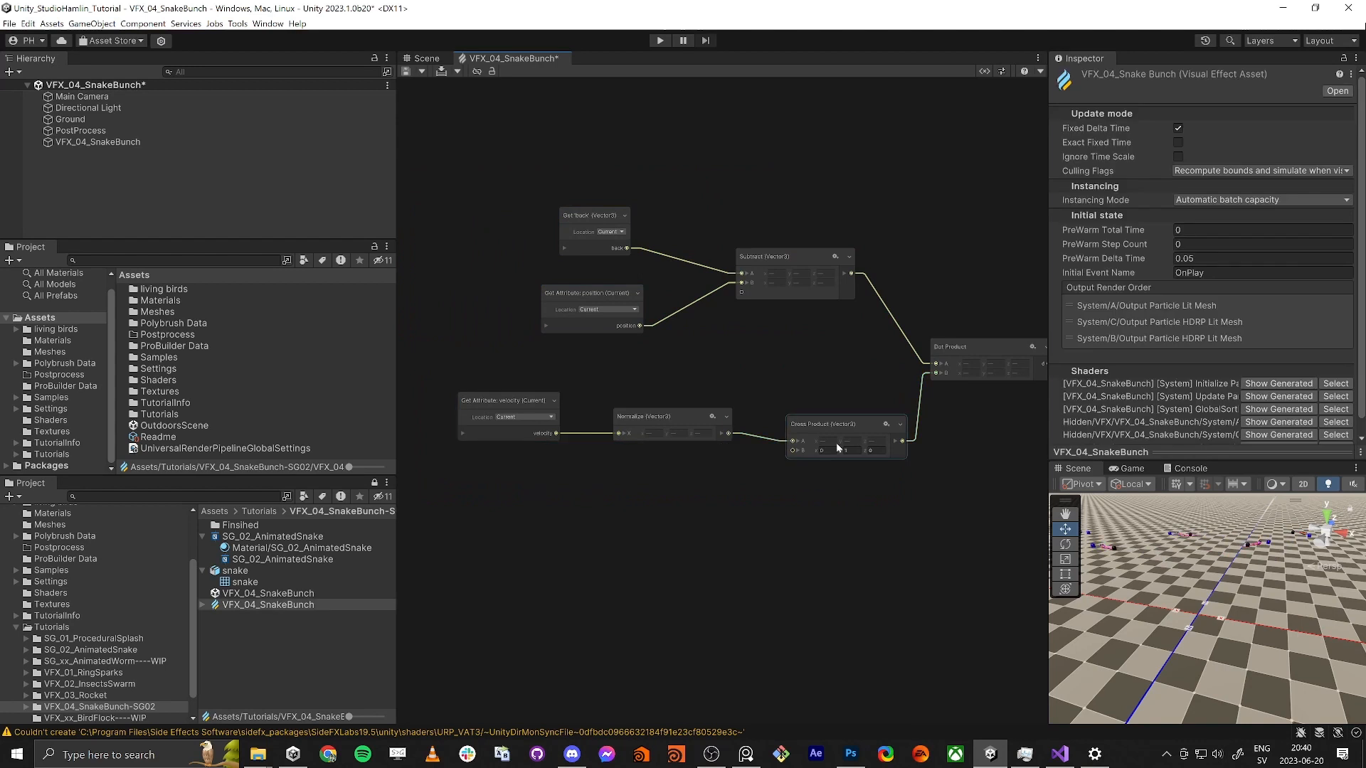
Step: Connect the Dot Product output to the rotate input of the custom attribute block in Update Particle
{"action": "middle_click_drag", "start_coordinate": [889, 529], "coordinate": [670, 627]}
{"action": "middle_click_drag", "start_coordinate": [798, 508], "coordinate": [590, 613]}
{"action": "scroll", "coordinate": [590, 610], "scroll_direction": "down", "scroll_amount": 2}
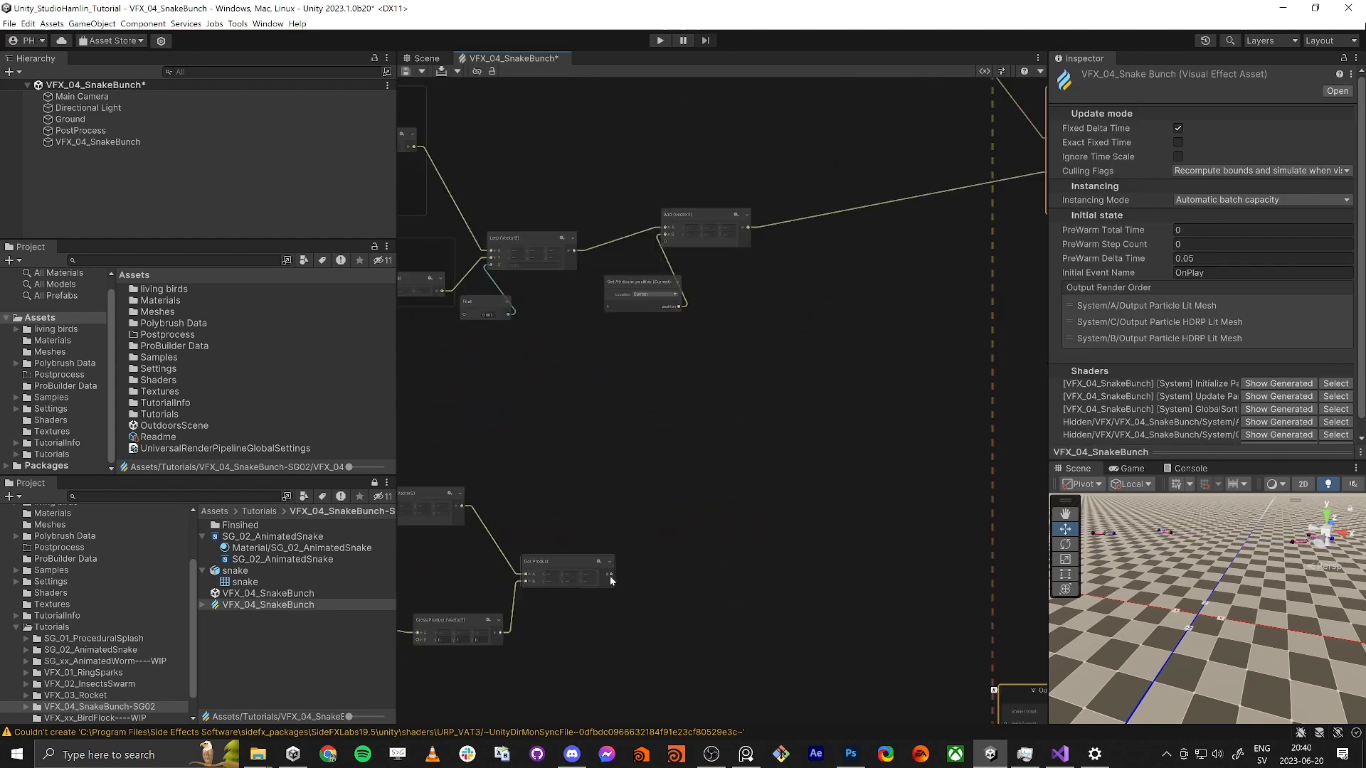
{"action": "mouse_move", "coordinate": [611, 580]}
{"action": "left_mouse_down"}
{"action": "mouse_move", "coordinate": [980, 271]}
{"action": "mouse_move", "coordinate": [872, 243]}
{"action": "mouse_move", "coordinate": [930, 239]}
{"action": "left_mouse_up"}
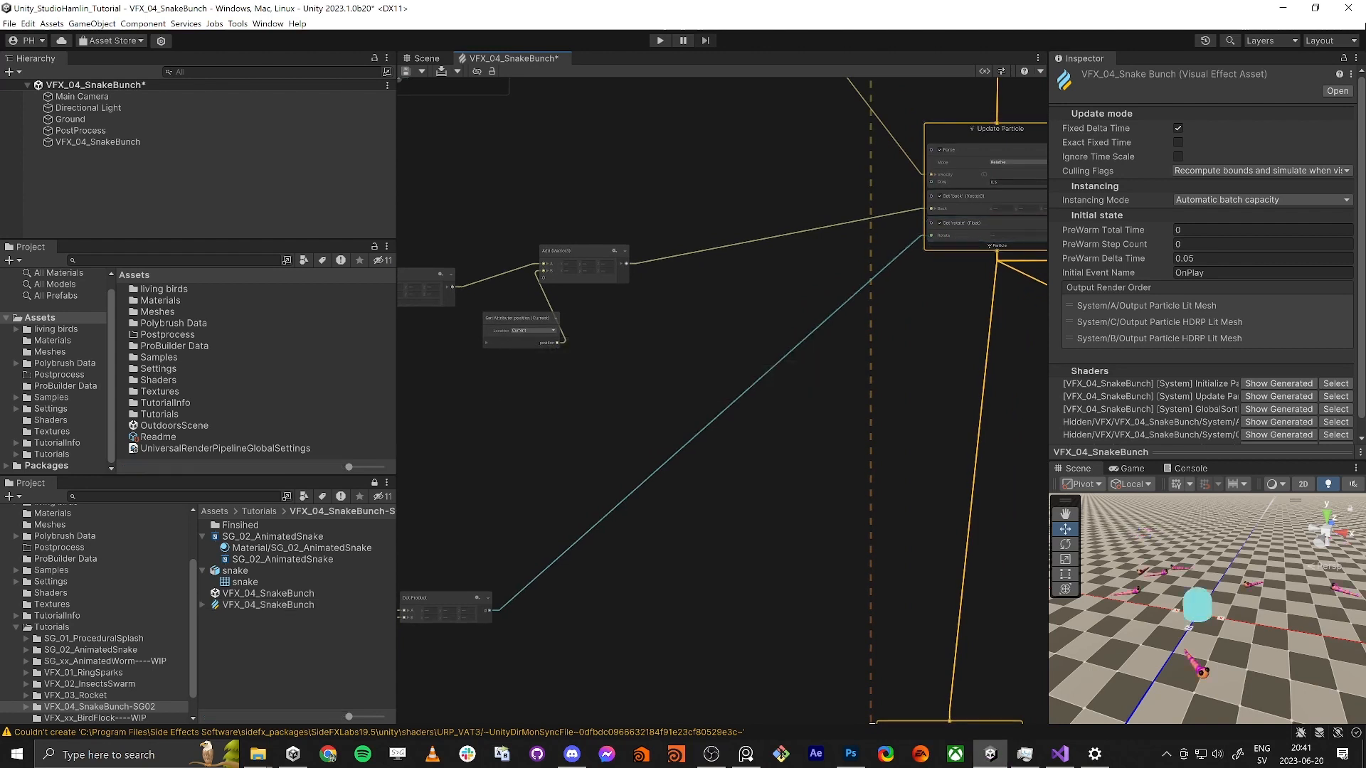
{"action": "key", "text": "alt+Tab"}
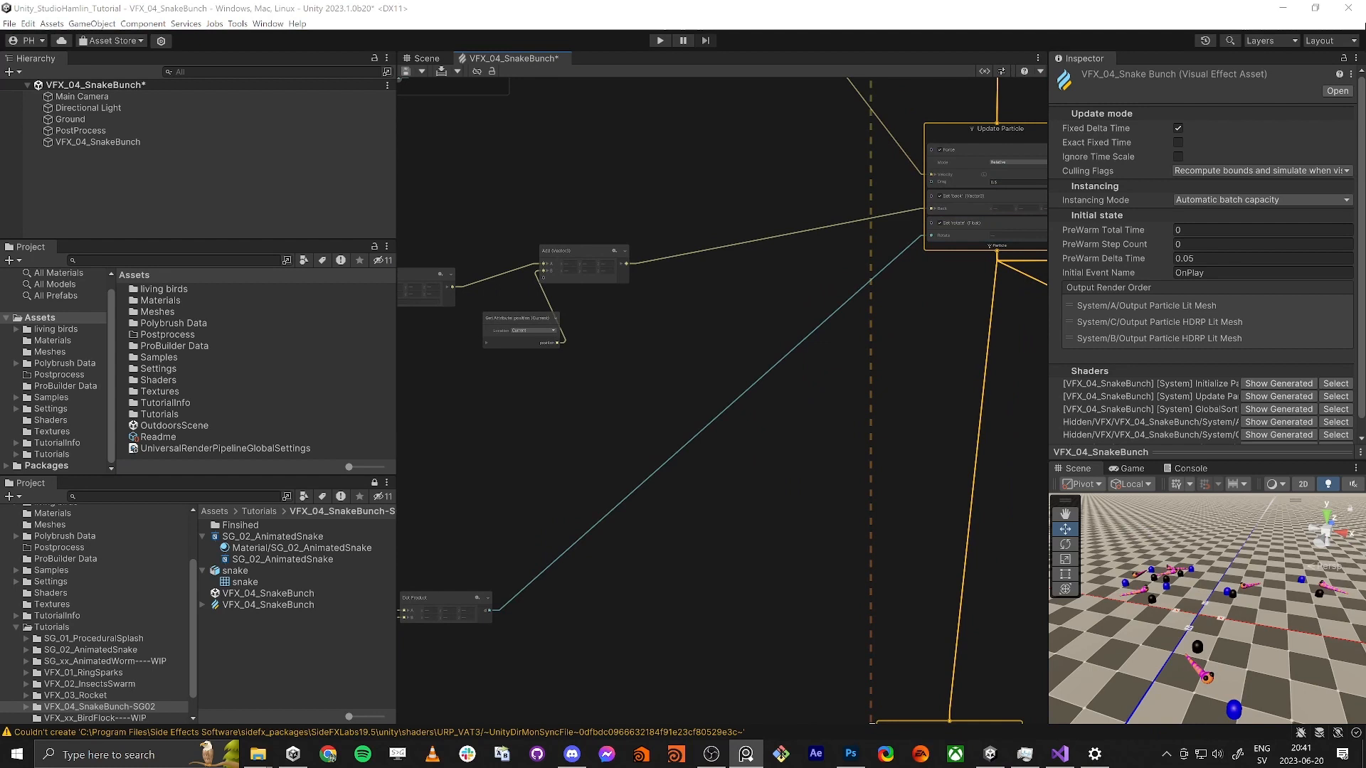
Step: Add a Get Custom Attribute node beside the Output Particle Lit Mesh context and set its attribute name to rotate
{"action": "middle_click_drag", "start_coordinate": [839, 500], "coordinate": [755, 110]}
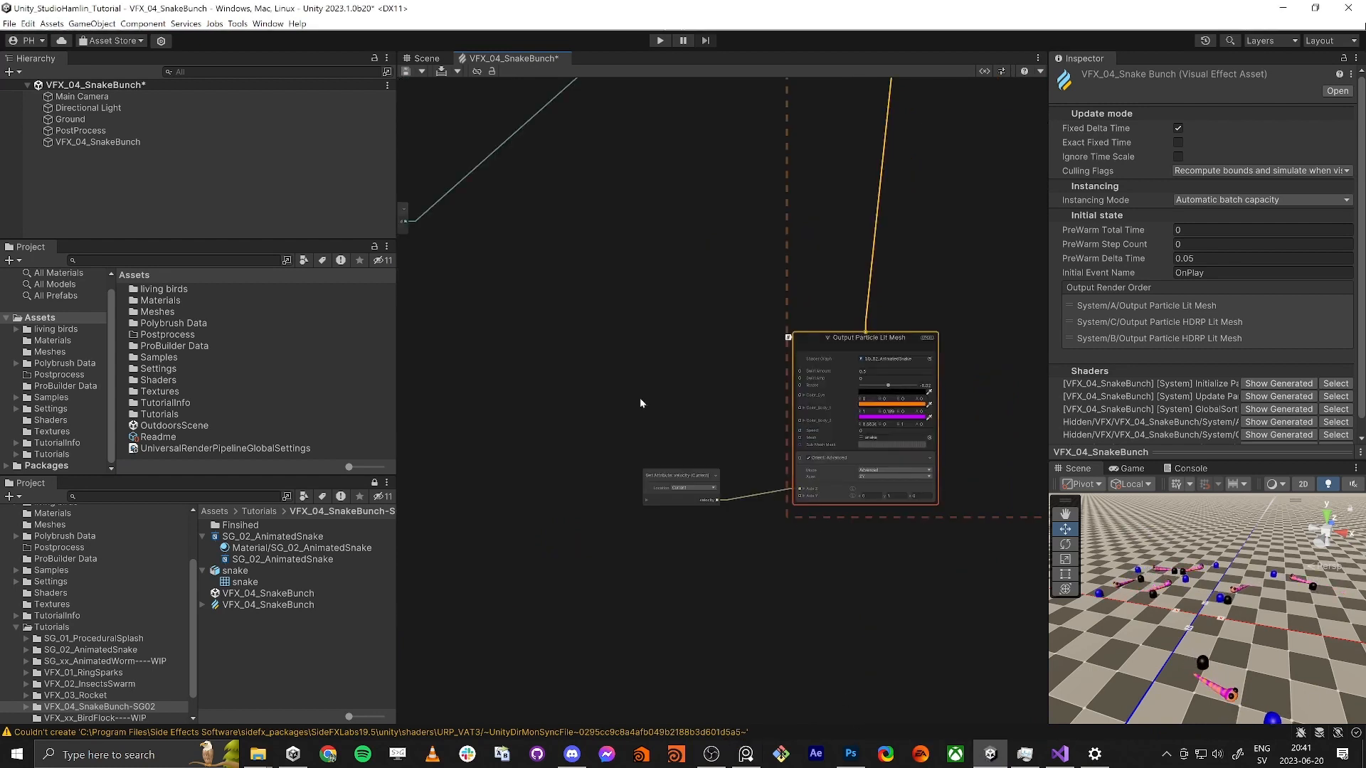
{"action": "key", "text": "space"}
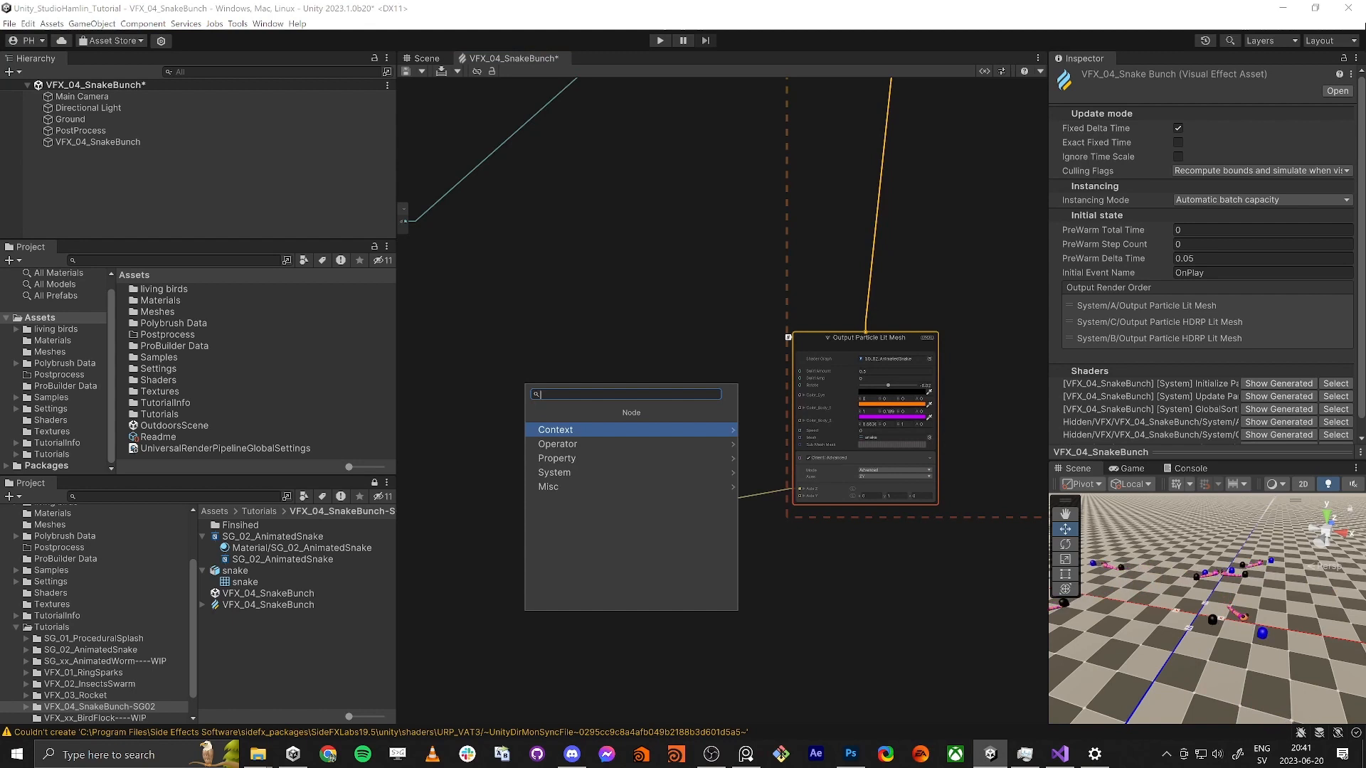
{"action": "type", "text": "custro"}
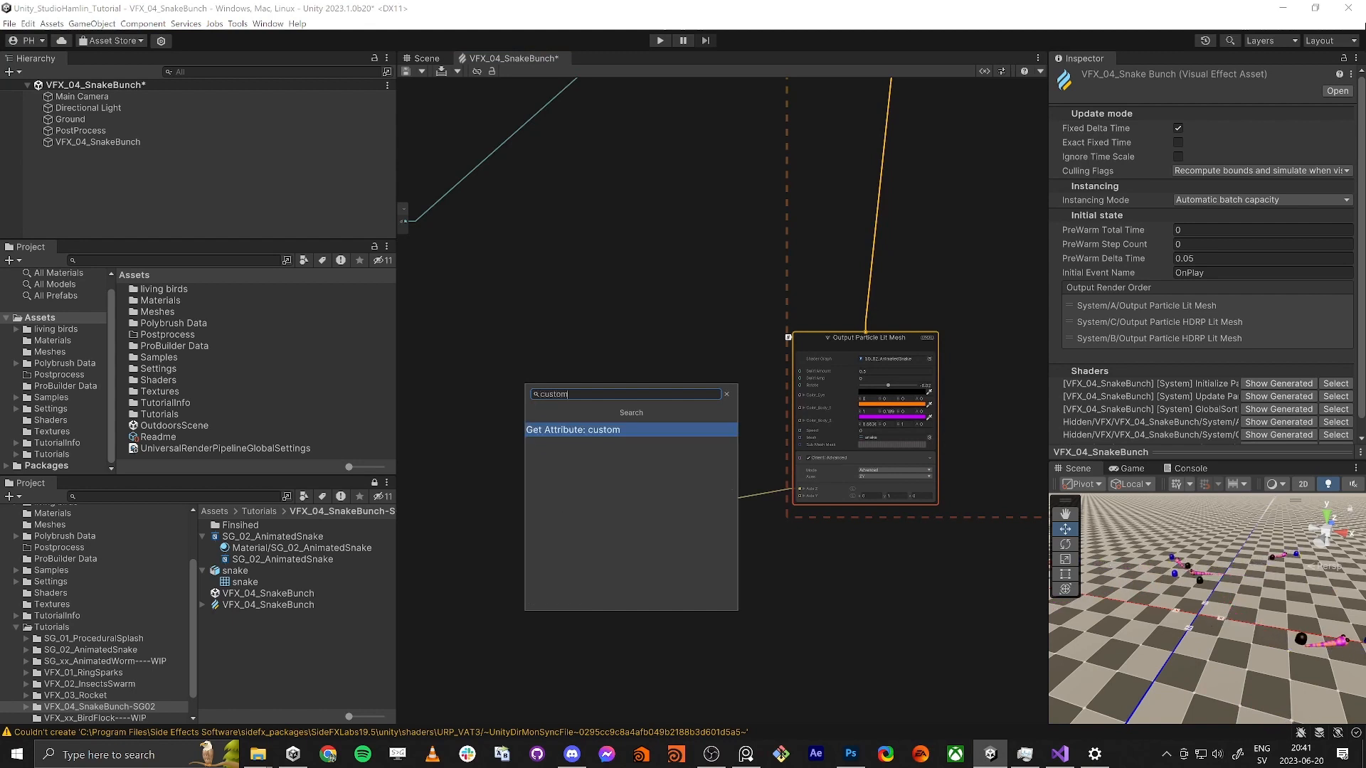
{"action": "key", "text": "Return"}
{"action": "scroll", "coordinate": [716, 468], "scroll_direction": "up", "scroll_amount": 3}
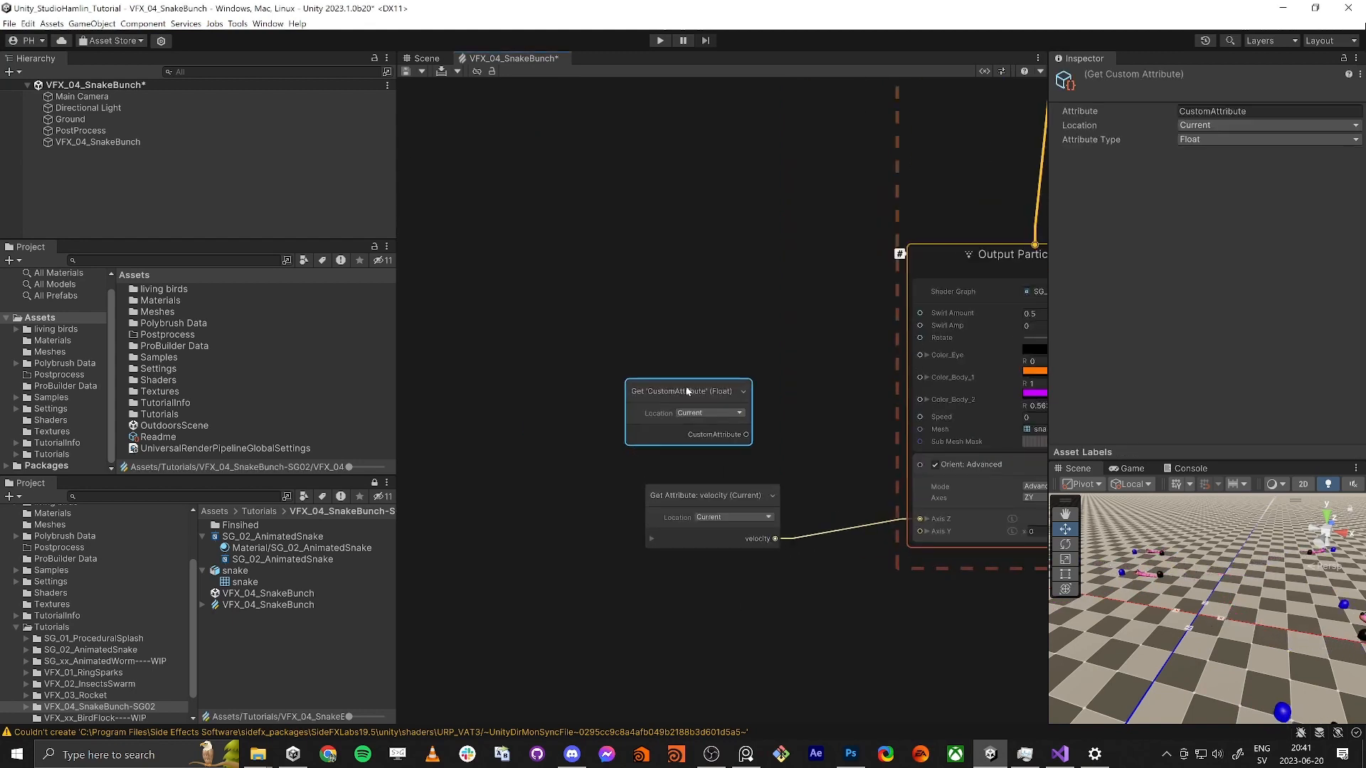
{"action": "left_click_drag", "start_coordinate": [719, 412], "coordinate": [670, 399]}
{"action": "left_click", "coordinate": [1230, 111]}
{"action": "type", "text": "rotate"}
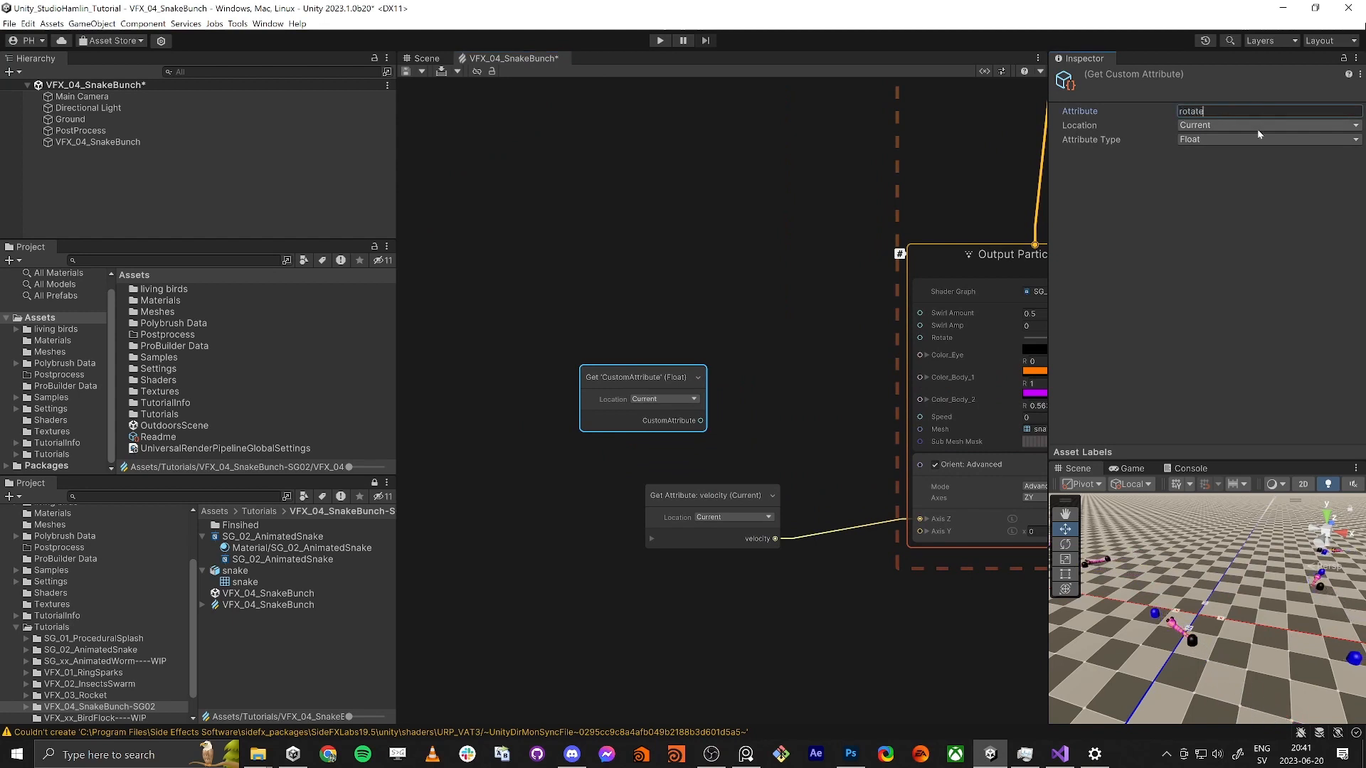
{"action": "key", "text": "Return"}
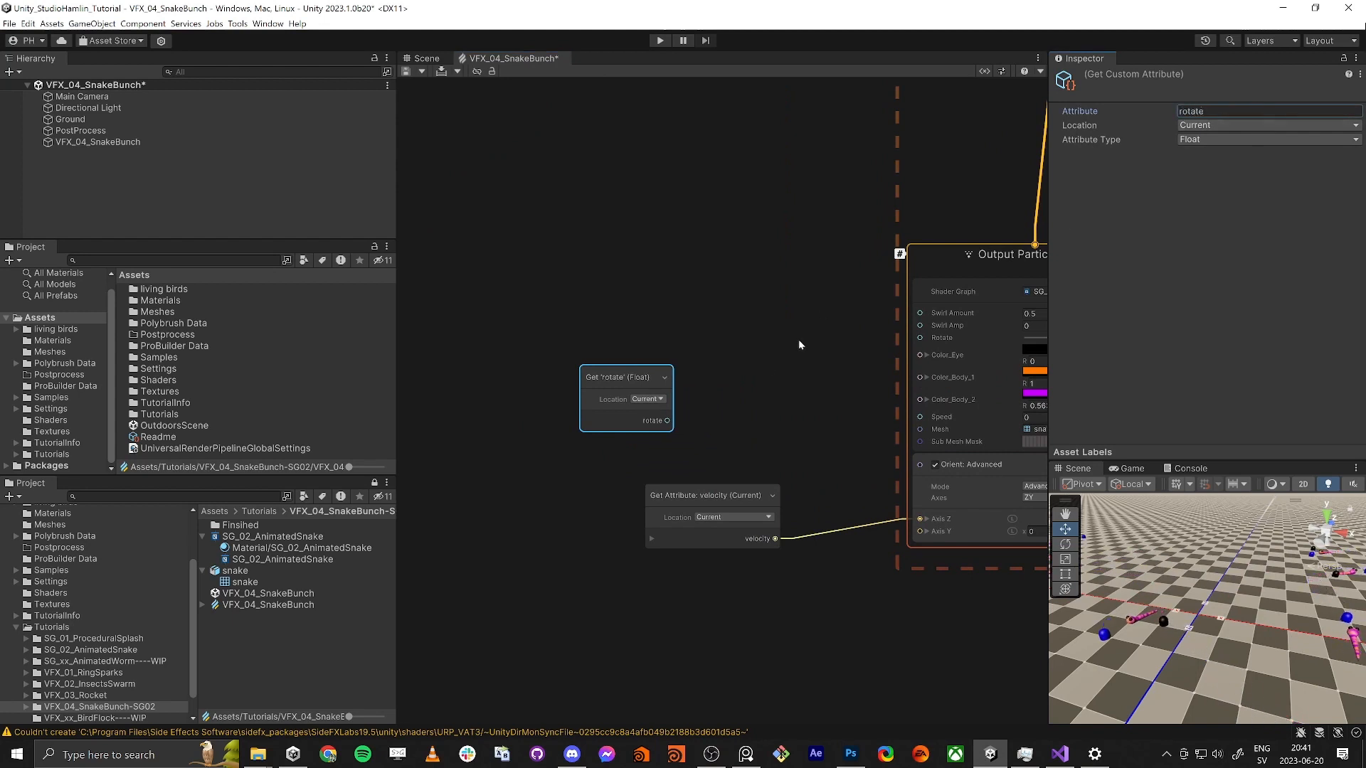
Step: Connect the output of the Get rotate node to the Rotate input of the Output Particle Lit Mesh context
{"action": "middle_click_drag", "start_coordinate": [732, 396], "coordinate": [665, 400]}
{"action": "left_click_drag", "start_coordinate": [601, 425], "coordinate": [853, 341]}
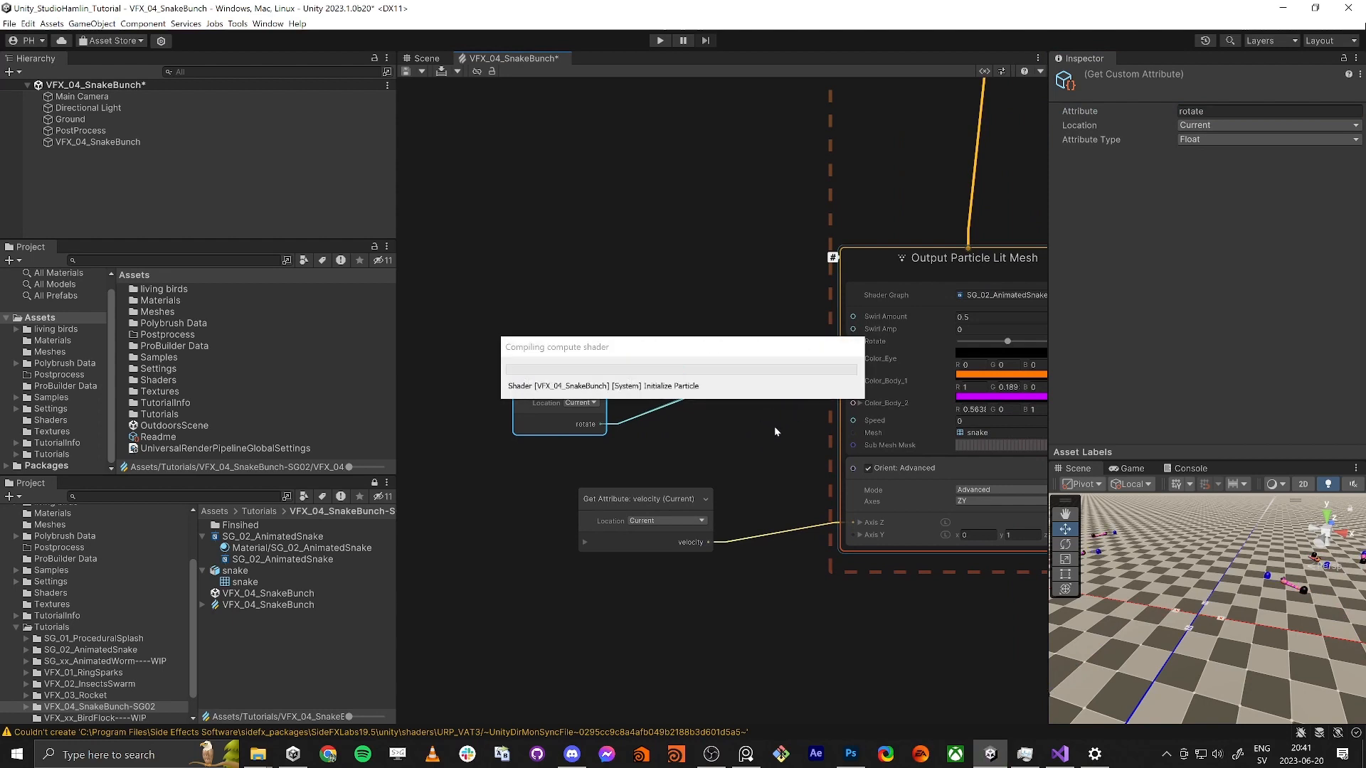
Step: Unlink the Rotate input of Output Particle Lit Mesh to try its slider by hand, and reconnect the rotate attribute
{"action": "middle_click_drag", "start_coordinate": [754, 411], "coordinate": [541, 453]}
{"action": "left_click", "coordinate": [562, 368]}
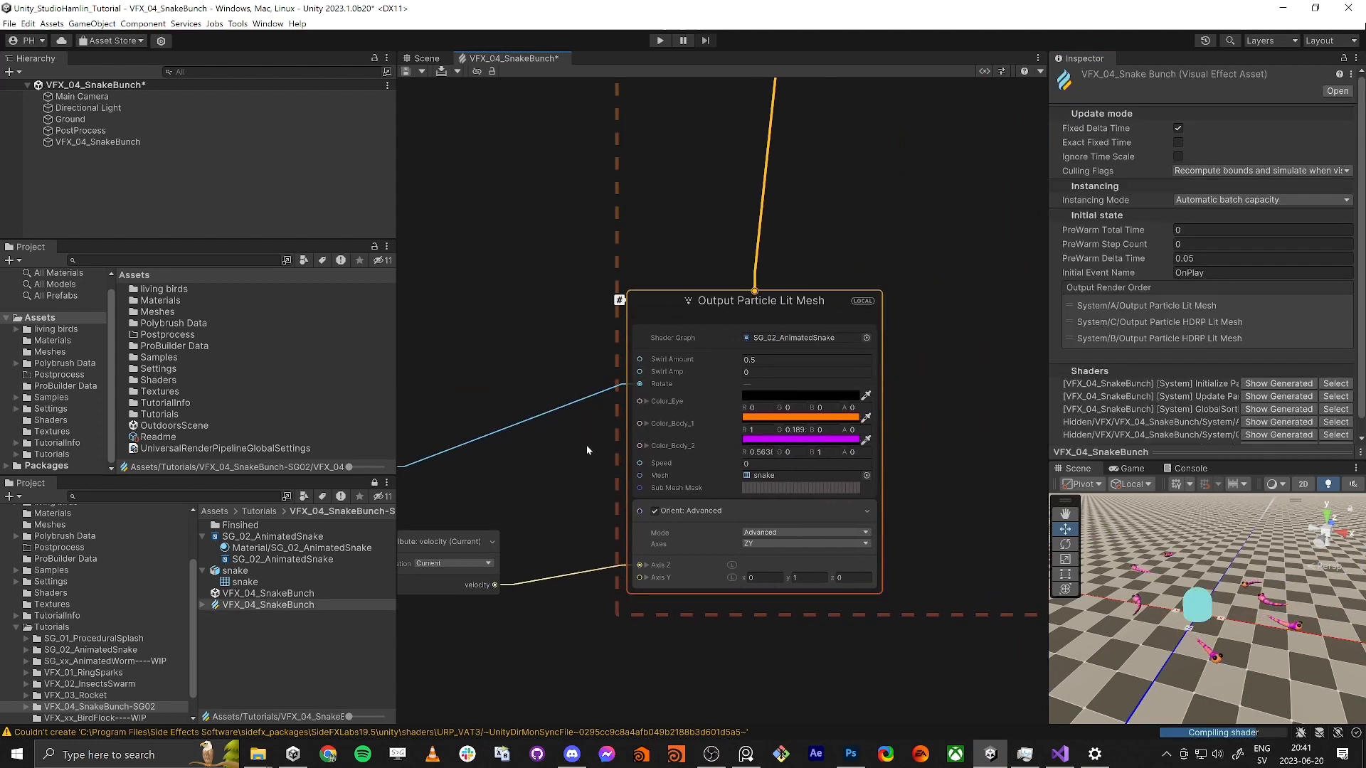
{"action": "key", "text": "Delete"}
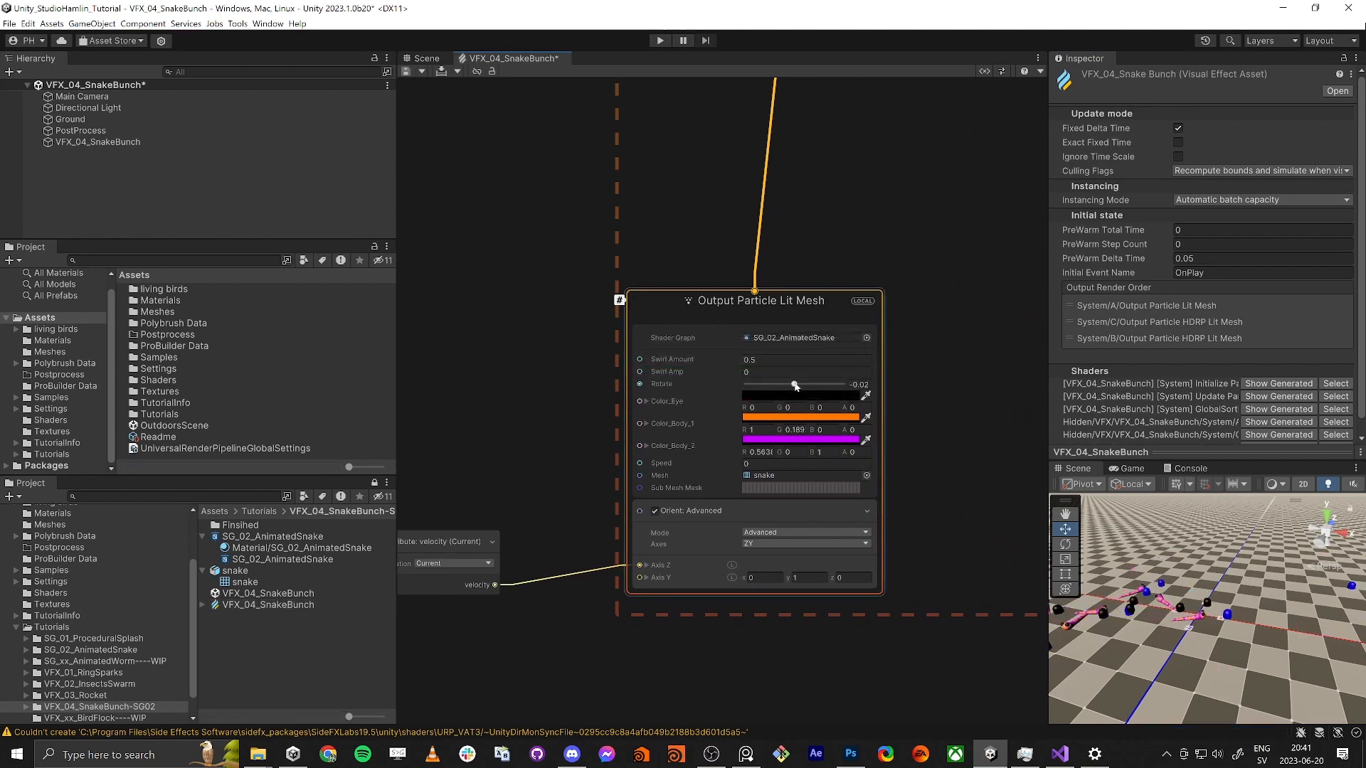
{"action": "left_click", "coordinate": [727, 383]}
{"action": "mouse_move", "coordinate": [793, 384]}
{"action": "left_mouse_down"}
{"action": "mouse_move", "coordinate": [872, 390]}
{"action": "mouse_move", "coordinate": [797, 384]}
{"action": "left_mouse_up"}
{"action": "middle_click_drag", "start_coordinate": [653, 405], "coordinate": [759, 365]}
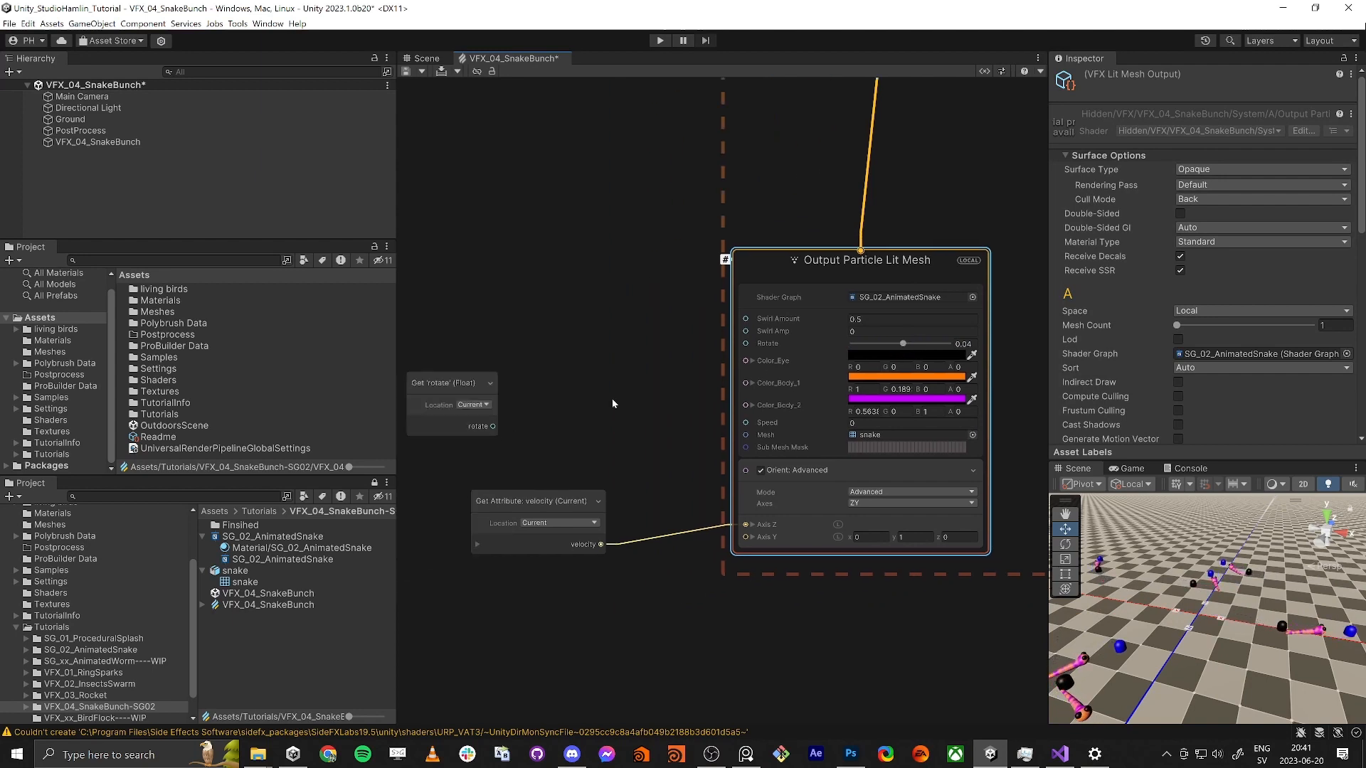
{"action": "left_click_drag", "start_coordinate": [495, 425], "coordinate": [745, 344]}
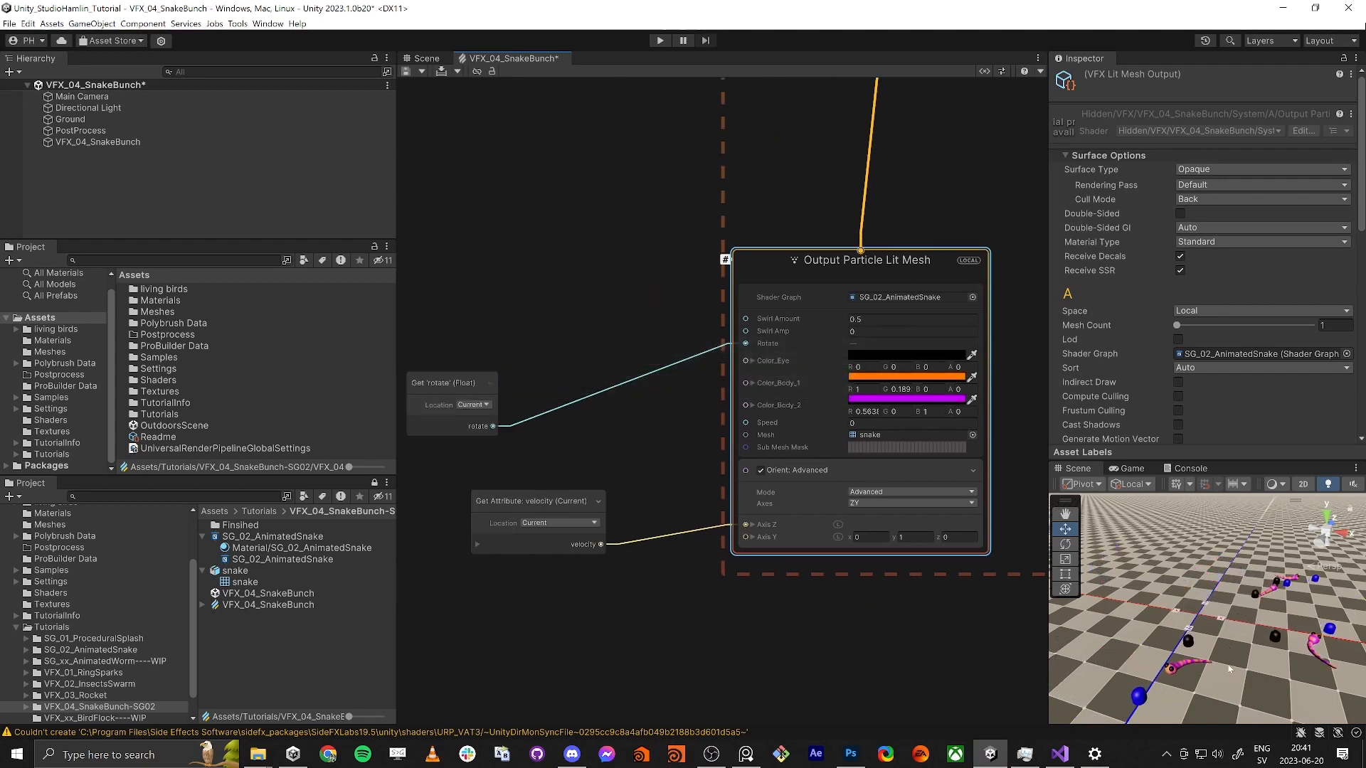
Step: Examine in the enlarged Scene view how the snakes bend between their blue front and black back spheres while turning
{"action": "key", "text": "shift+space"}
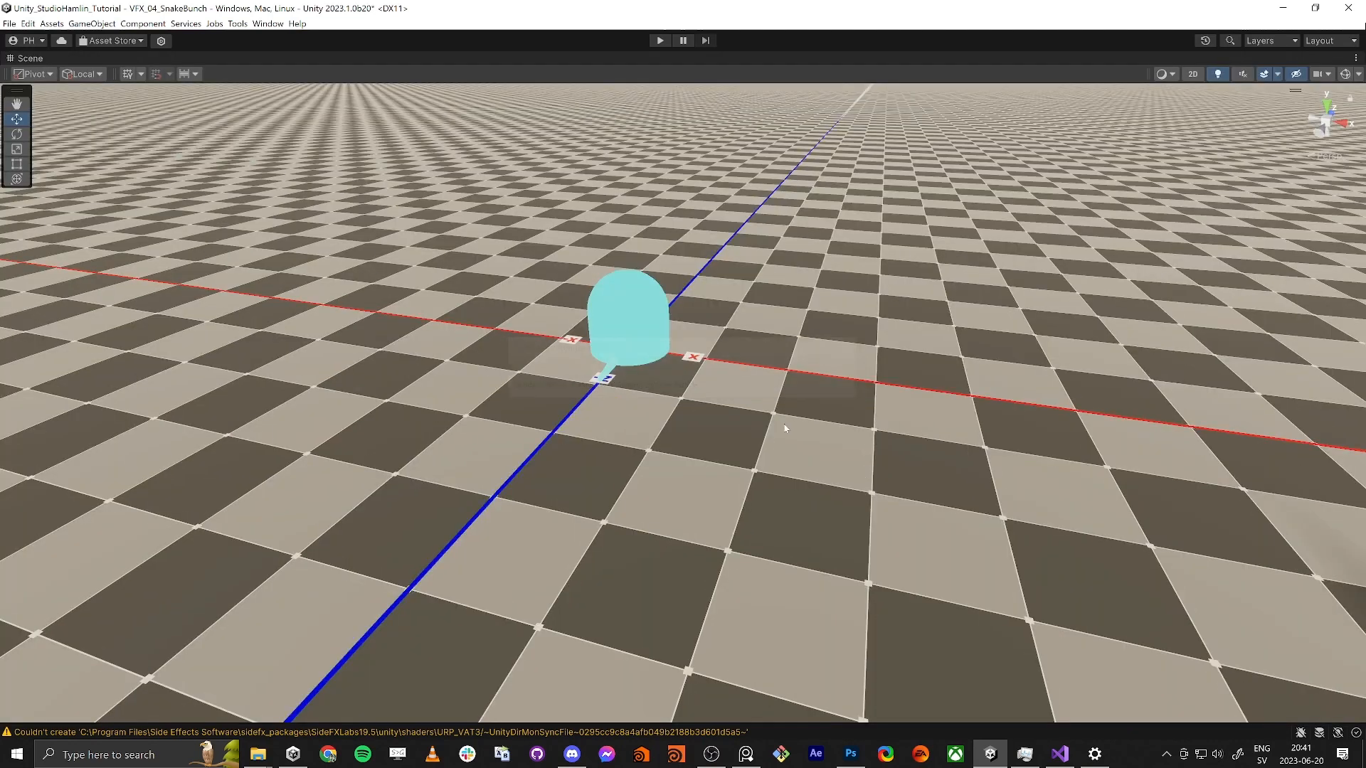
{"action": "left_click_drag", "start_coordinate": [649, 377], "coordinate": [611, 502], "text": "alt"}
{"action": "key", "text": "s"}
{"action": "right_click_drag", "start_coordinate": [611, 501], "coordinate": [632, 593]}
{"action": "key", "text": "w"}
{"action": "key", "text": "s"}
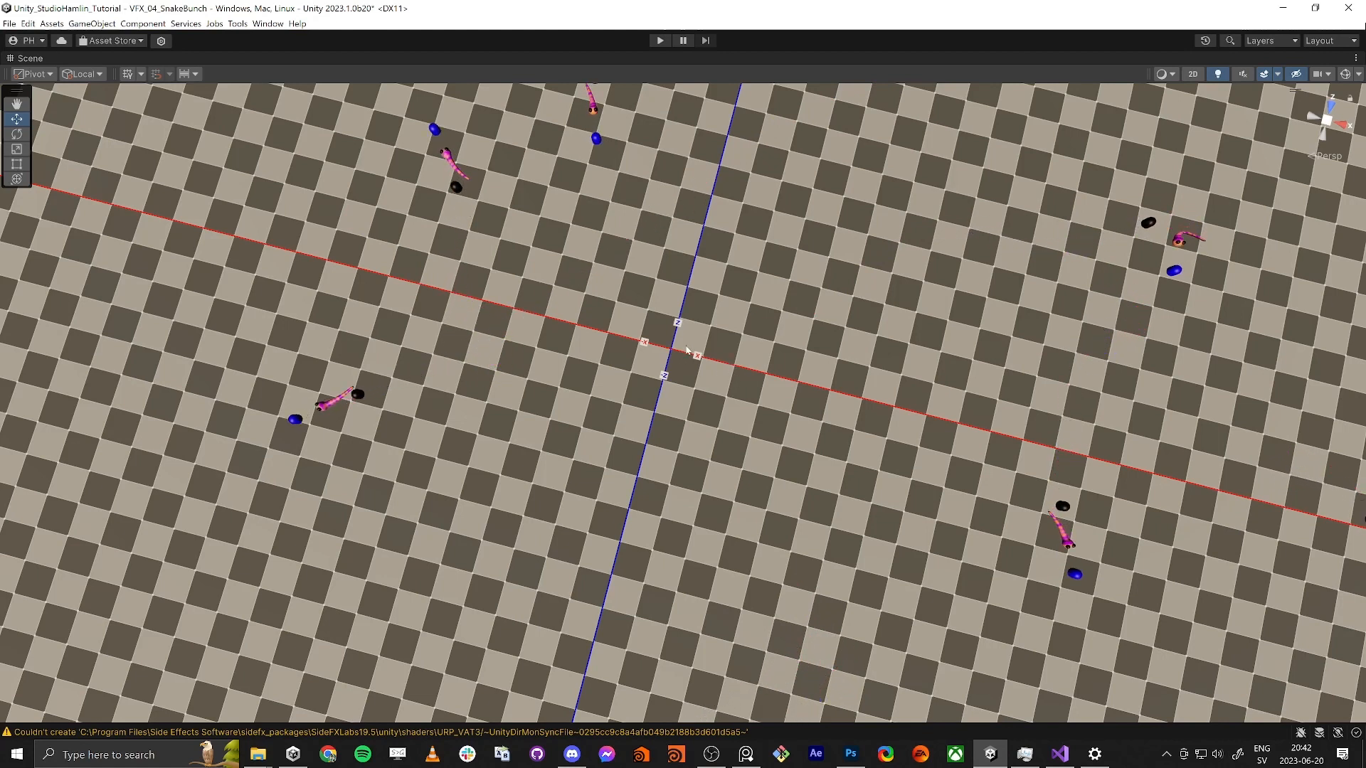
{"action": "right_click_drag", "start_coordinate": [802, 476], "coordinate": [815, 390]}
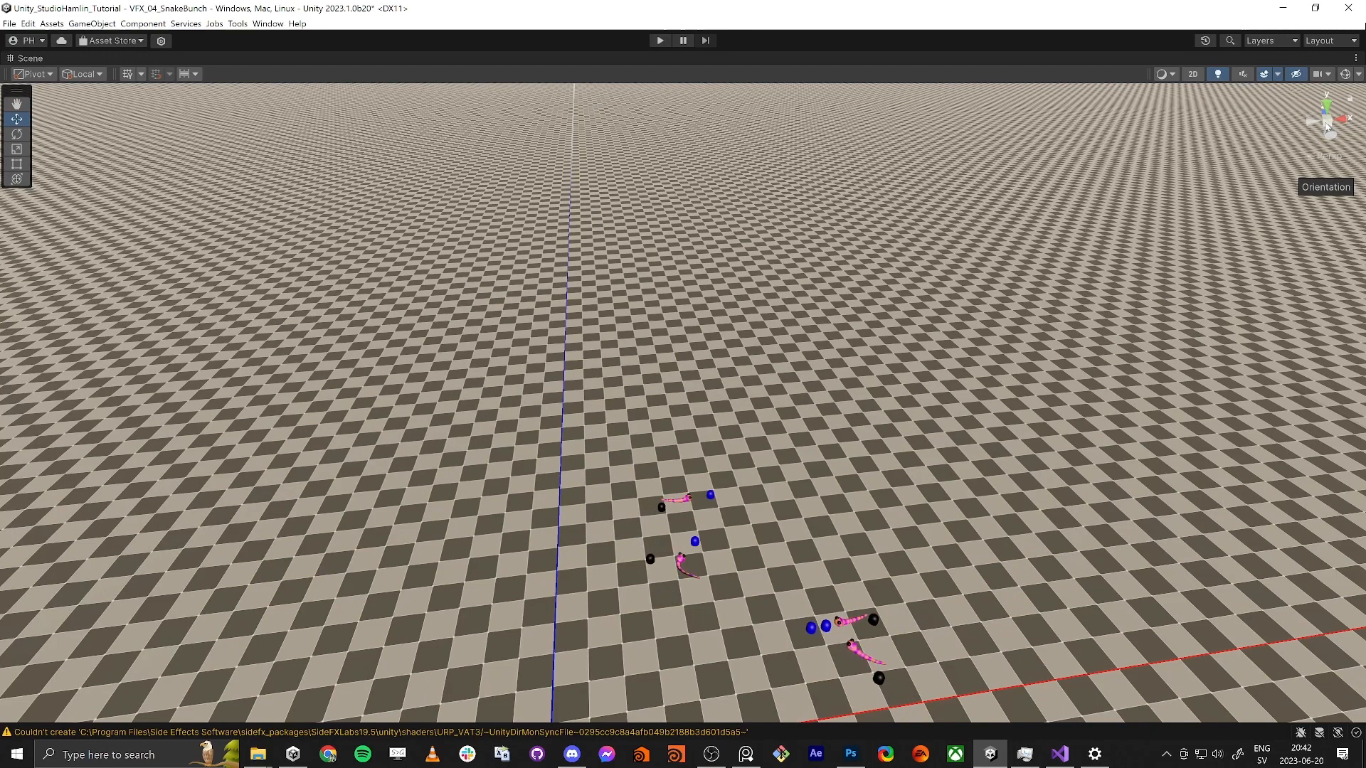
{"action": "right_click_drag", "start_coordinate": [683, 457], "coordinate": [620, 535]}
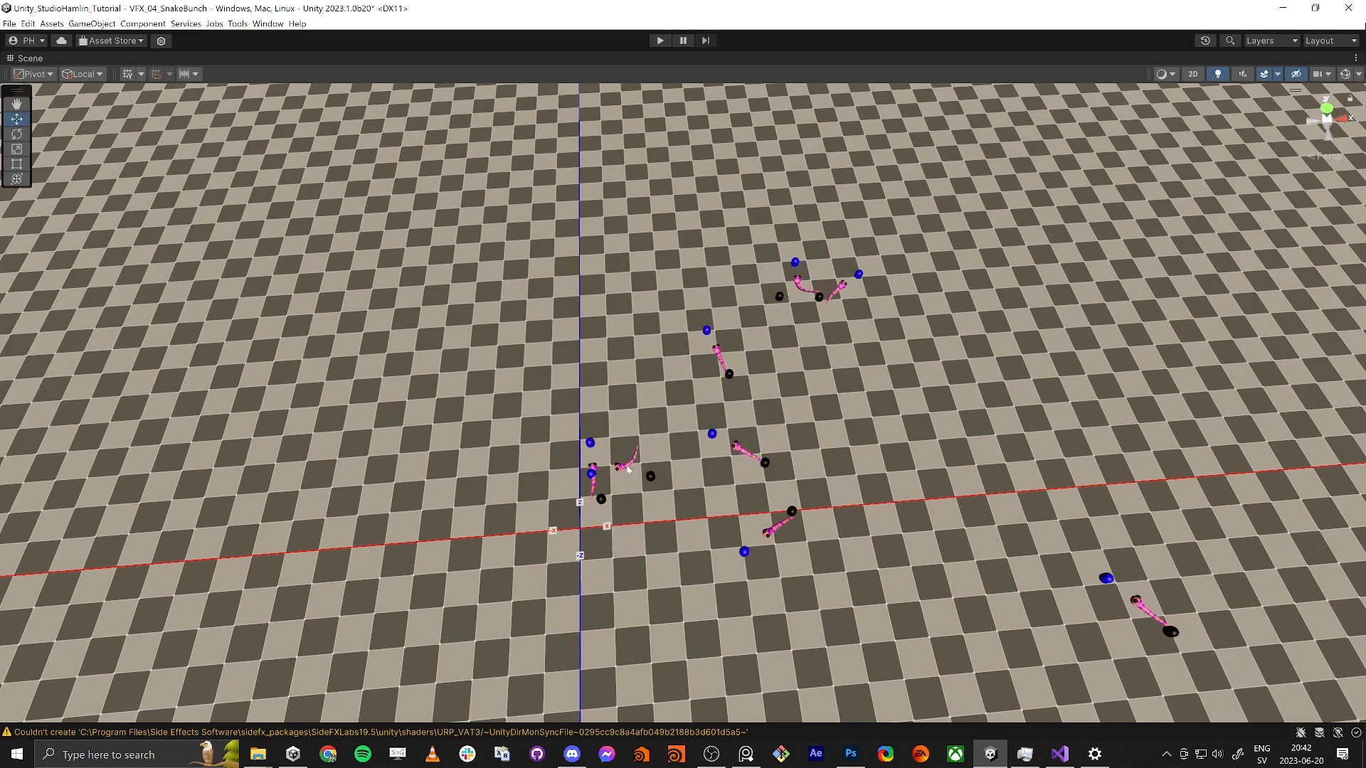
{"action": "key", "text": "shift+space"}
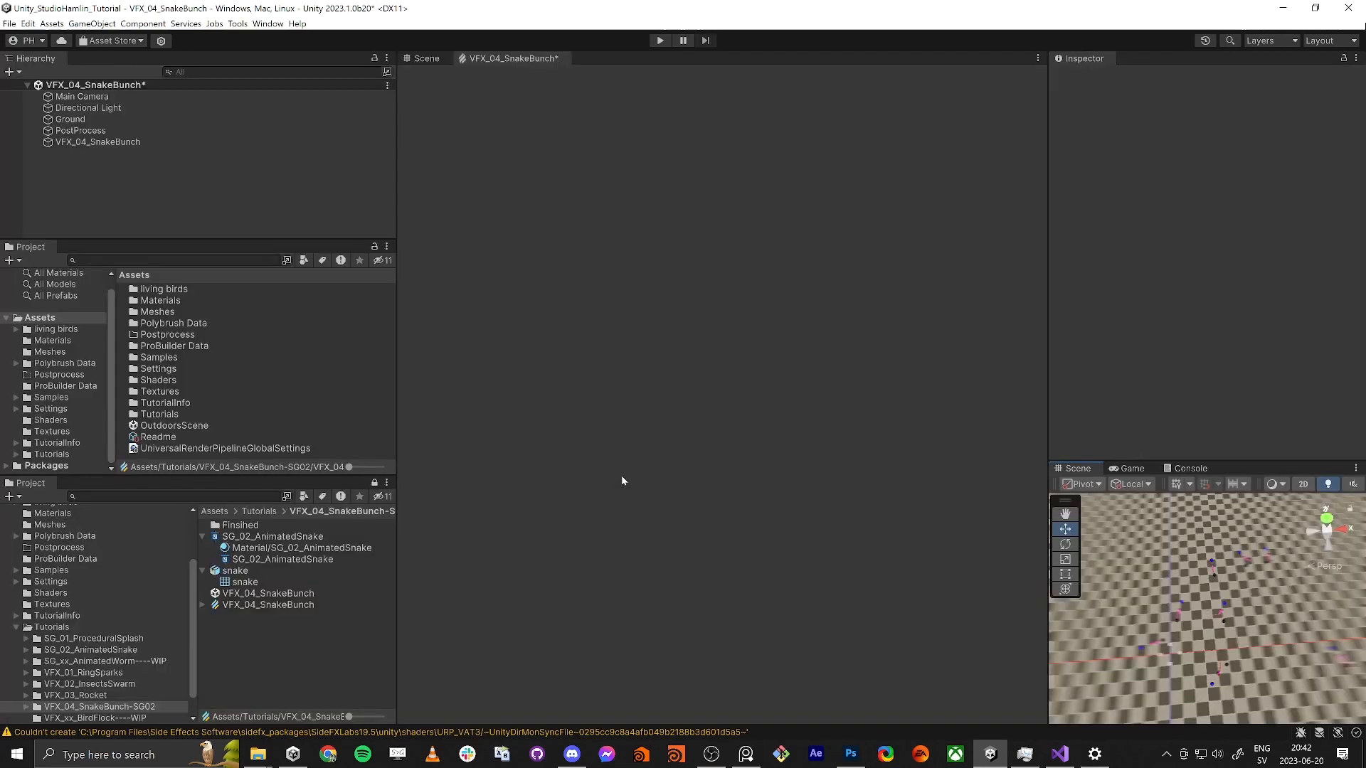
Step: Set the Y component of the Cross Product's B vector to -1 in the turning-value nodes
{"action": "scroll", "coordinate": [523, 474], "scroll_direction": "down", "scroll_amount": 4}
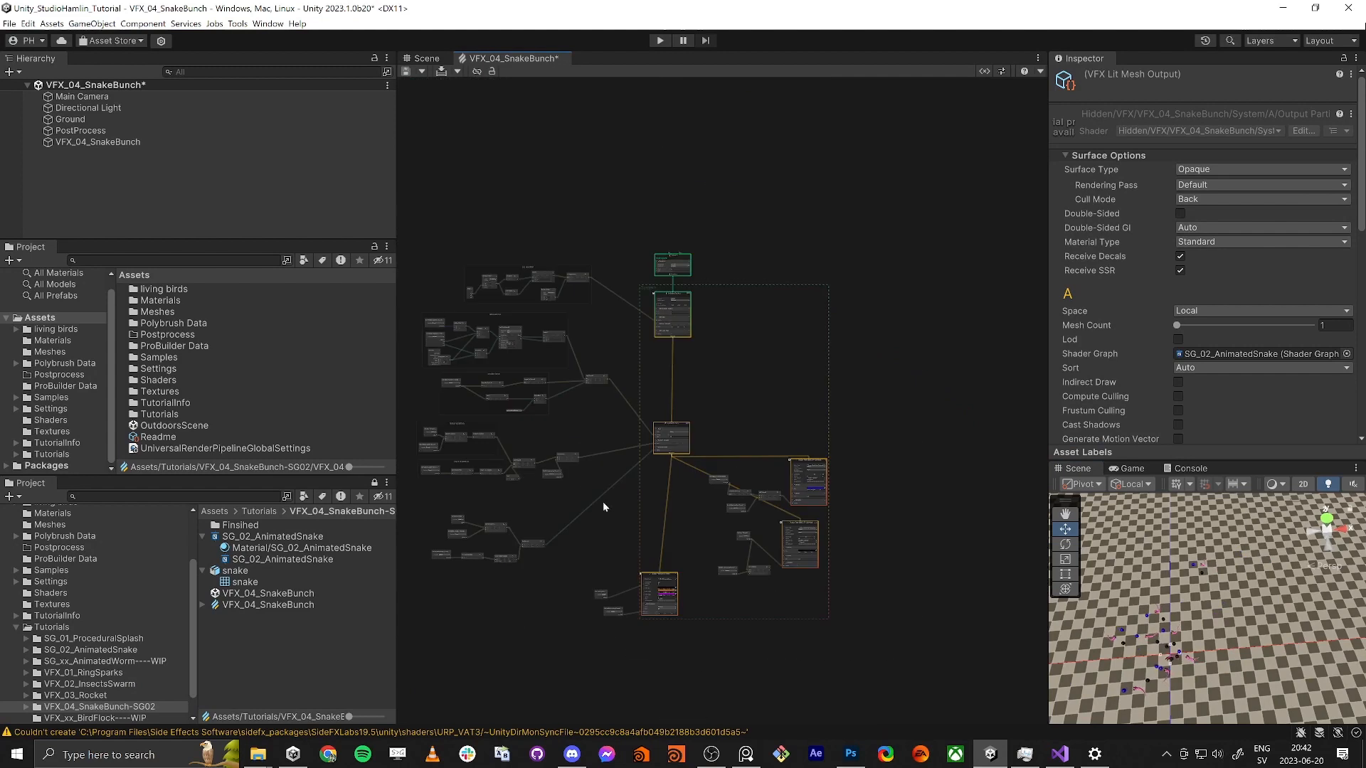
{"action": "middle_click_drag", "start_coordinate": [562, 488], "coordinate": [757, 404]}
{"action": "scroll", "coordinate": [881, 338], "scroll_direction": "up", "scroll_amount": 10}
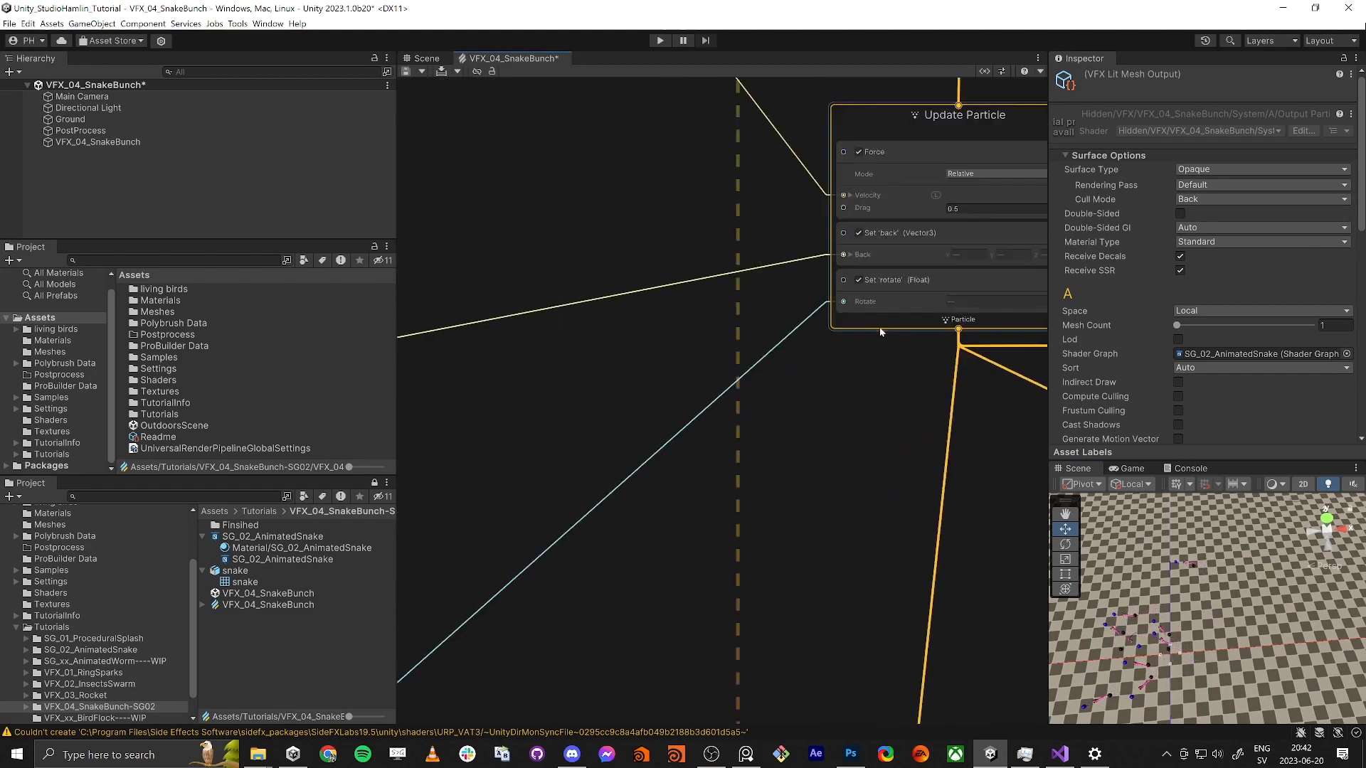
{"action": "scroll", "coordinate": [781, 365], "scroll_direction": "up", "scroll_amount": 4}
{"action": "scroll", "coordinate": [604, 498], "scroll_direction": "down", "scroll_amount": 5}
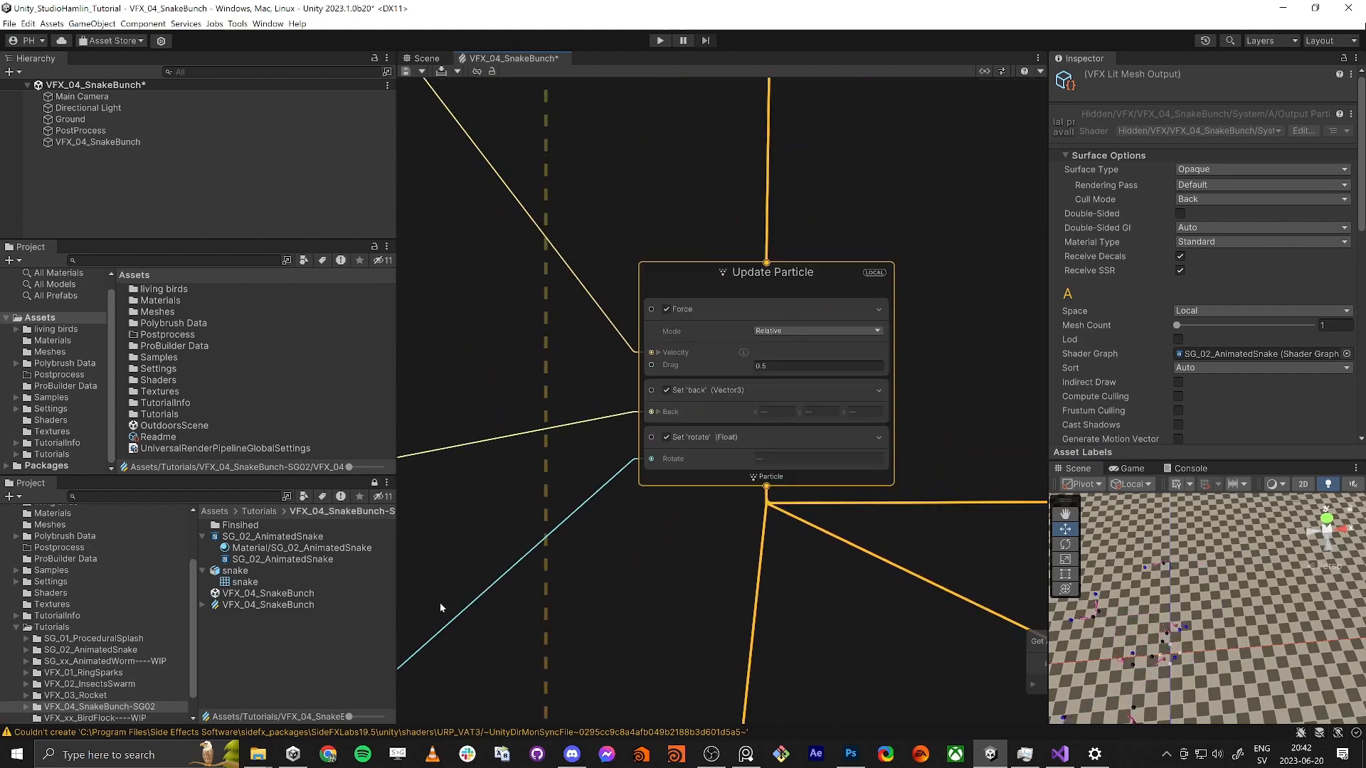
{"action": "middle_click_drag", "start_coordinate": [440, 605], "coordinate": [953, 231]}
{"action": "middle_click_drag", "start_coordinate": [534, 530], "coordinate": [912, 307]}
{"action": "middle_click_drag", "start_coordinate": [560, 475], "coordinate": [873, 400]}
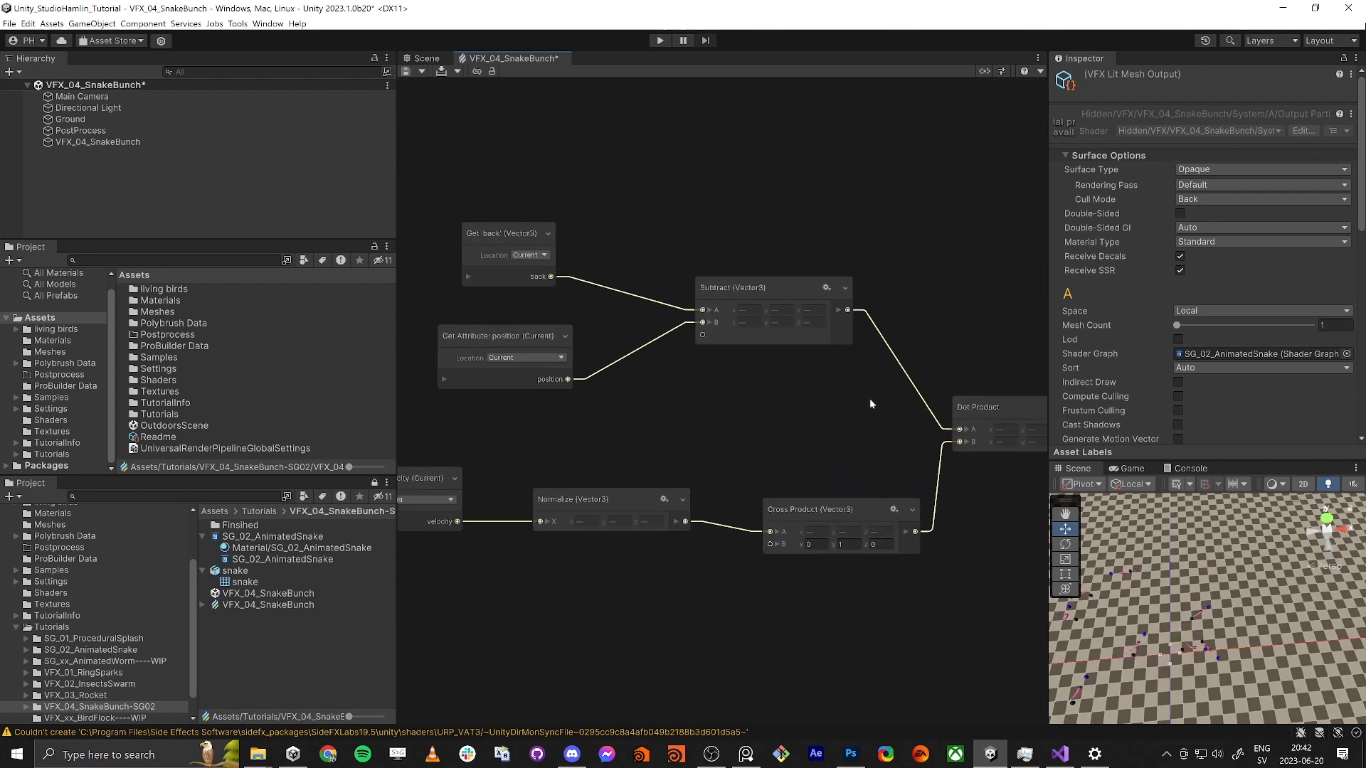
{"action": "middle_click_drag", "start_coordinate": [754, 429], "coordinate": [714, 424]}
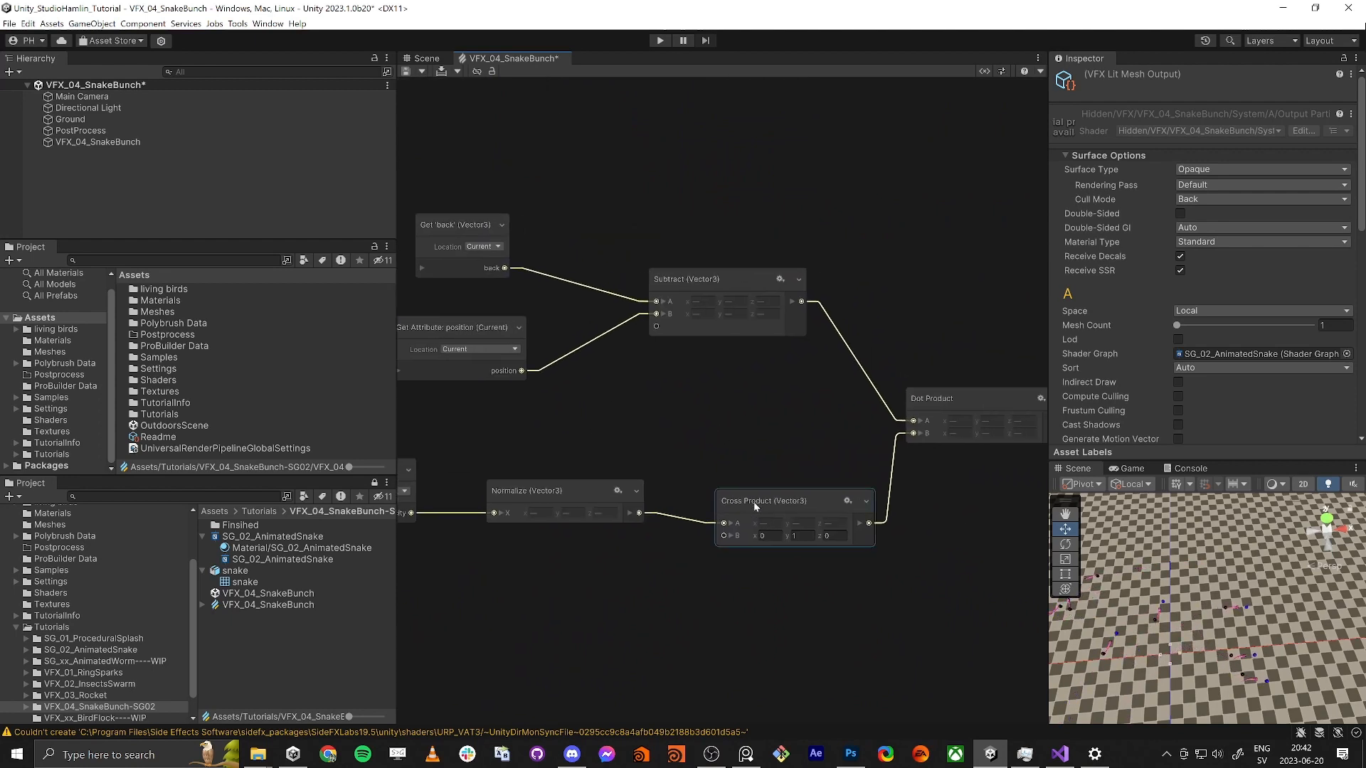
{"action": "left_click", "coordinate": [799, 538]}
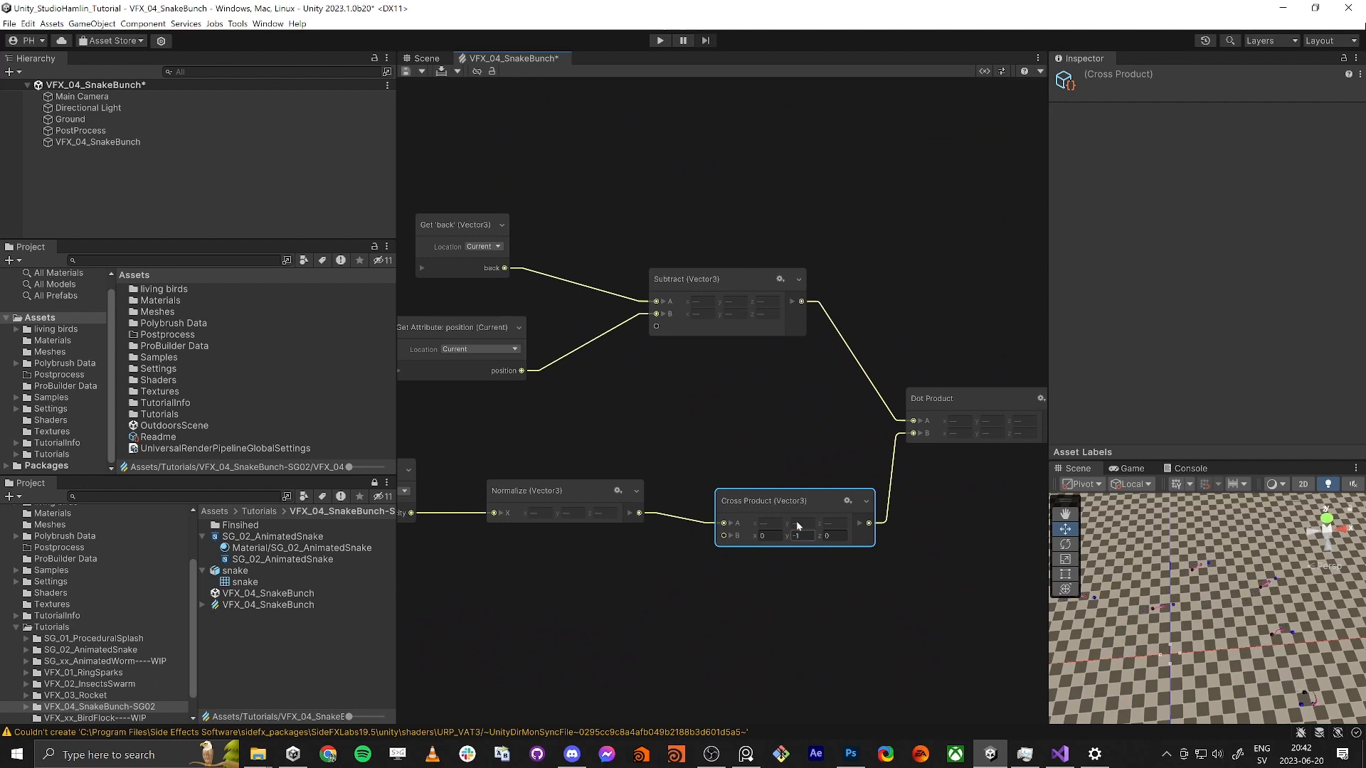
{"action": "key", "text": "Return"}
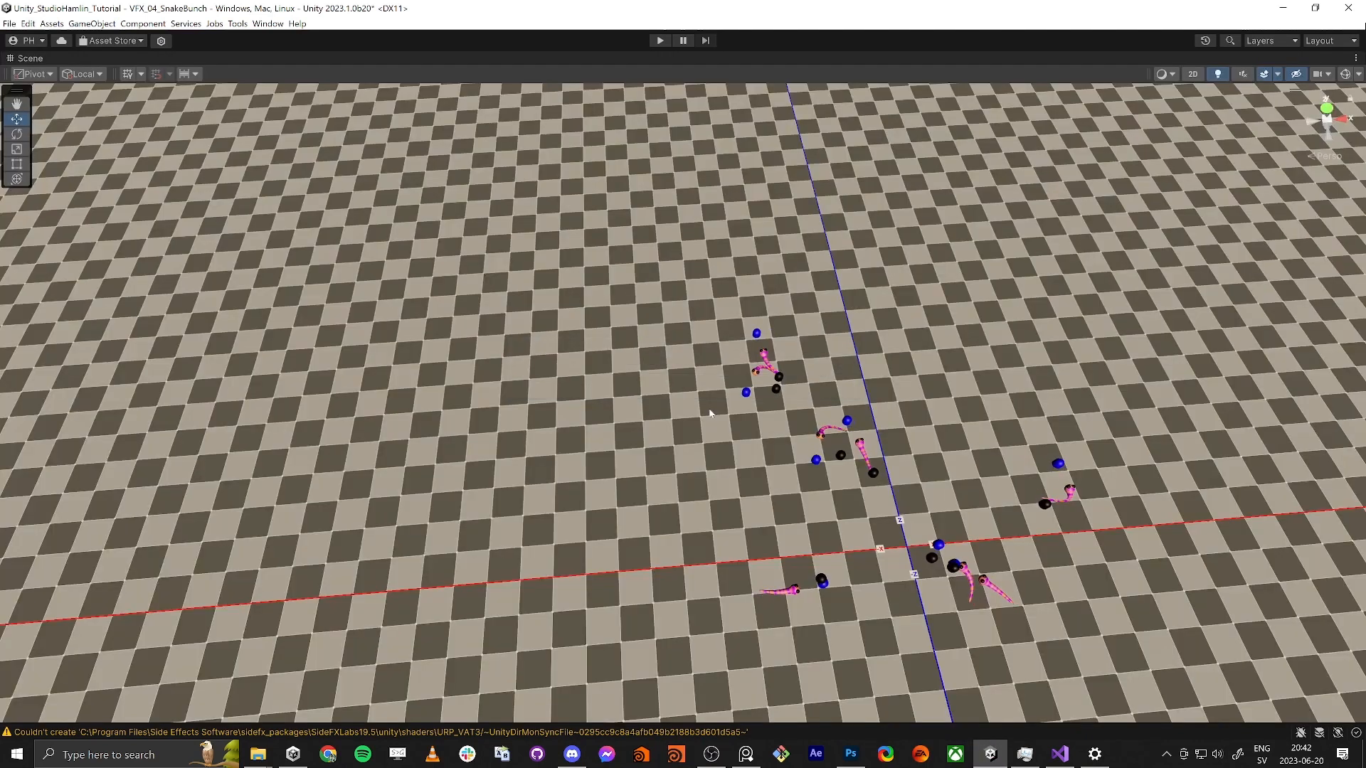
Step: Check the snakes' bending direction with the inverted cross product in the enlarged Scene view from above
{"action": "left_click_drag", "start_coordinate": [713, 380], "coordinate": [802, 487], "text": "alt"}
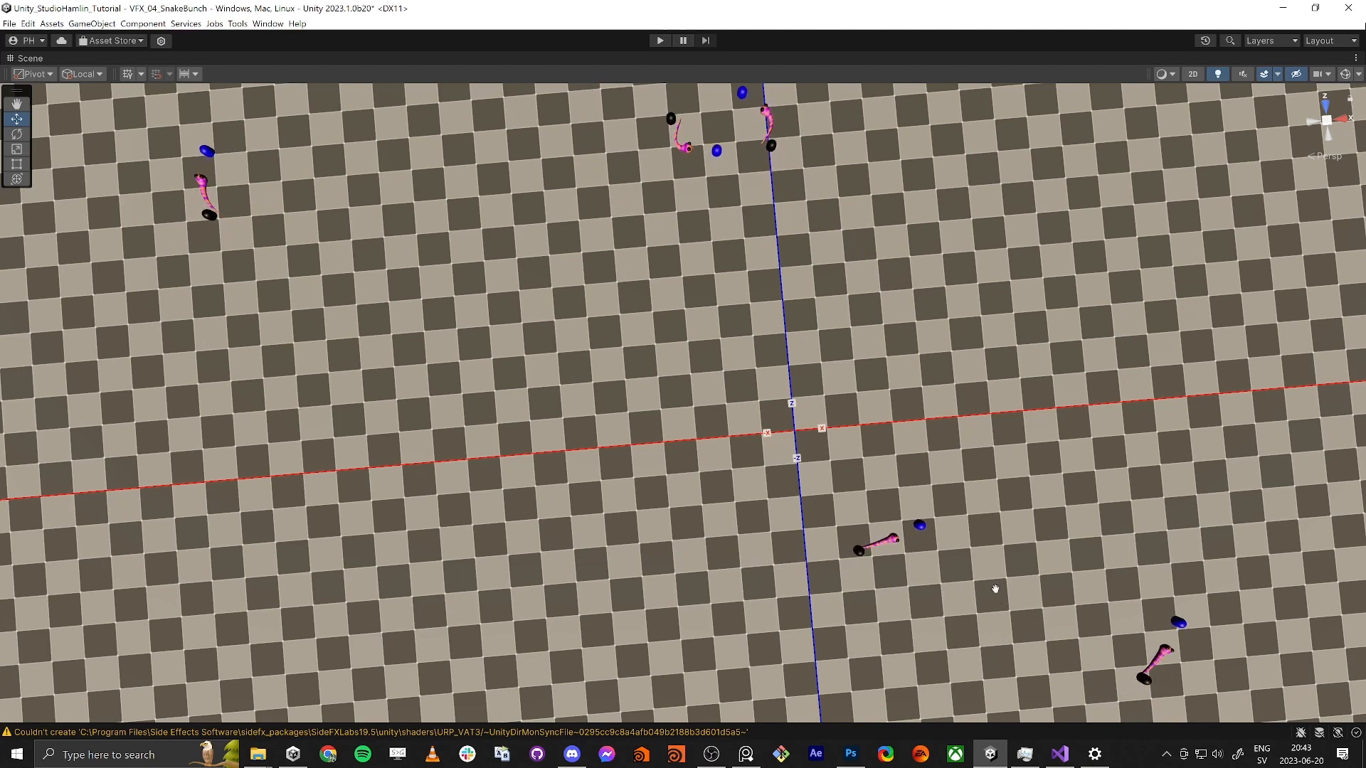
{"action": "middle_click_drag", "start_coordinate": [983, 573], "coordinate": [941, 516]}
{"action": "scroll", "coordinate": [942, 516], "scroll_direction": "down", "scroll_amount": 3}
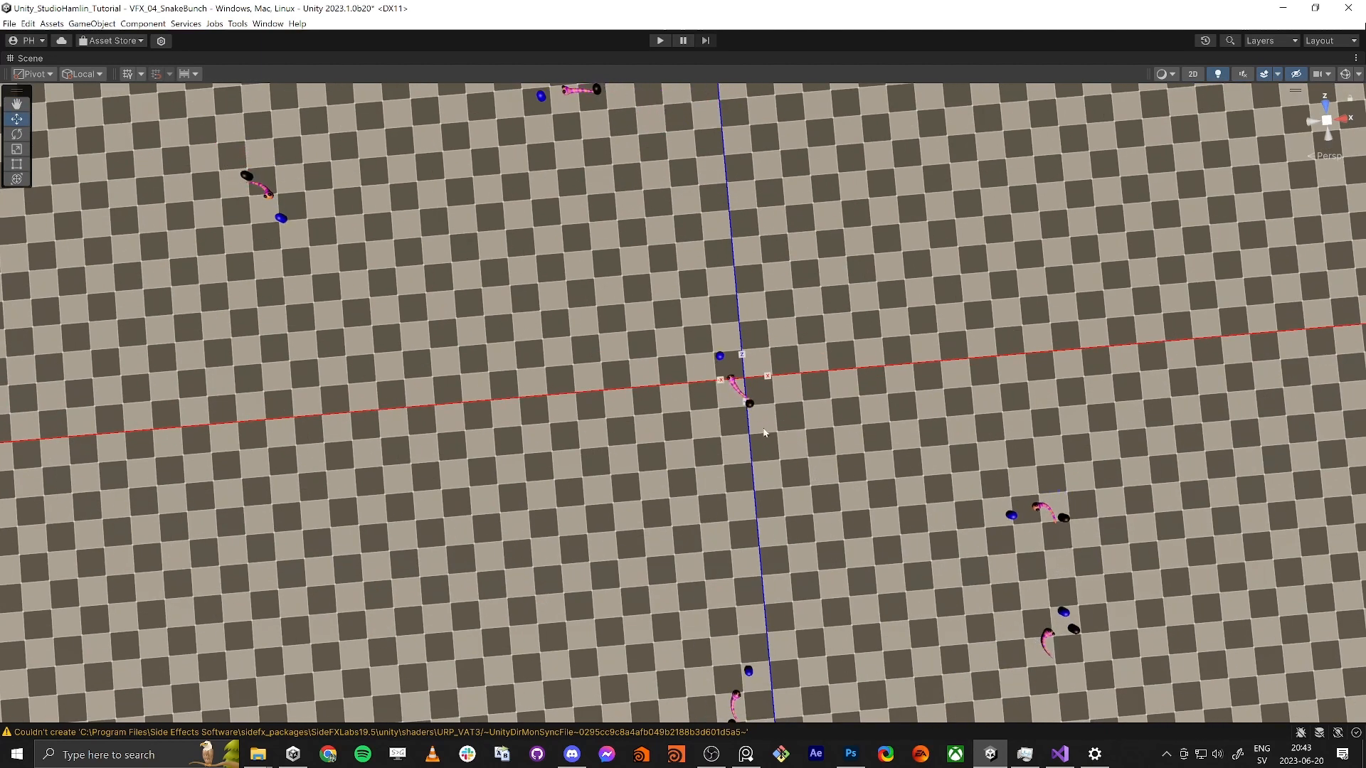
{"action": "key", "text": "shift+space"}
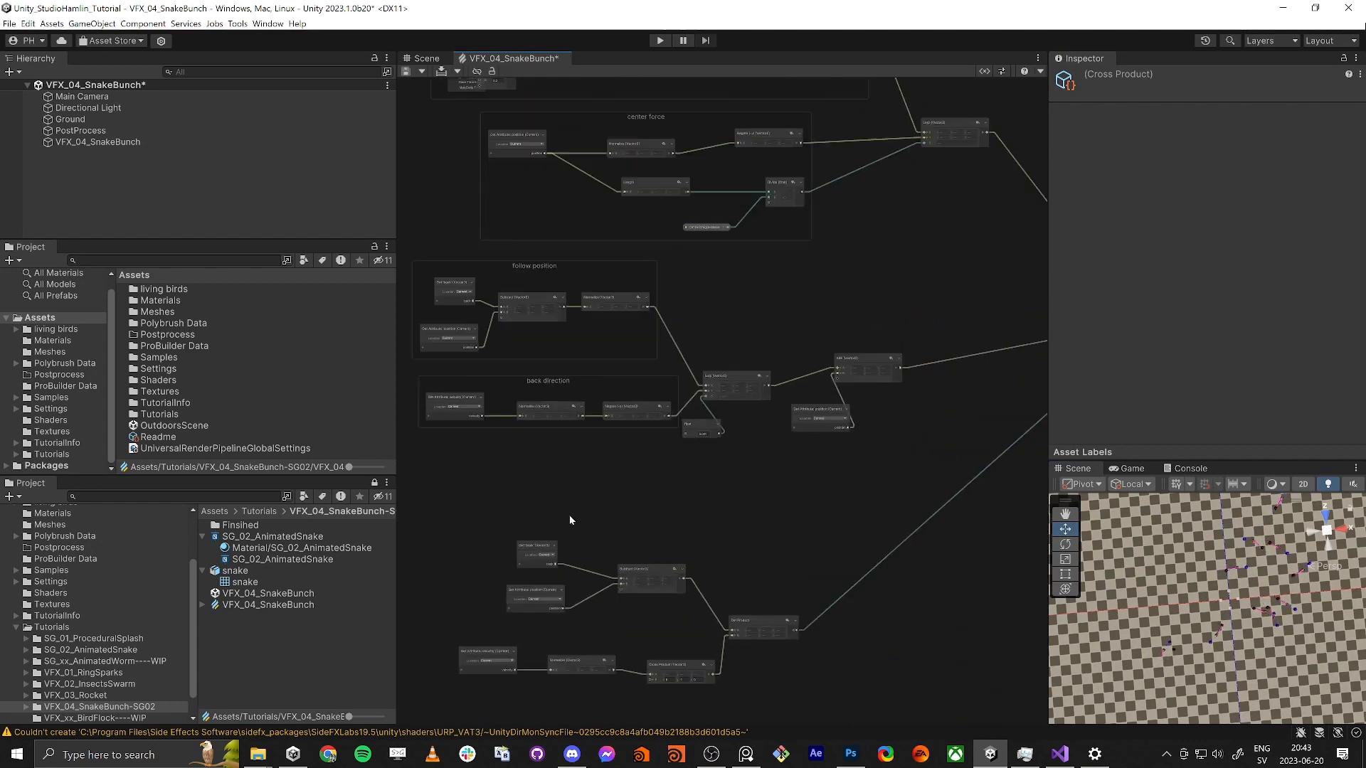
Step: Group all the turning-value nodes, title the group Rotate, and shift it slightly beneath the back direction group
{"action": "scroll", "coordinate": [569, 514], "scroll_direction": "up", "scroll_amount": 4}
{"action": "scroll", "coordinate": [634, 421], "scroll_direction": "up", "scroll_amount": 4}
{"action": "scroll", "coordinate": [431, 328], "scroll_direction": "down", "scroll_amount": 4}
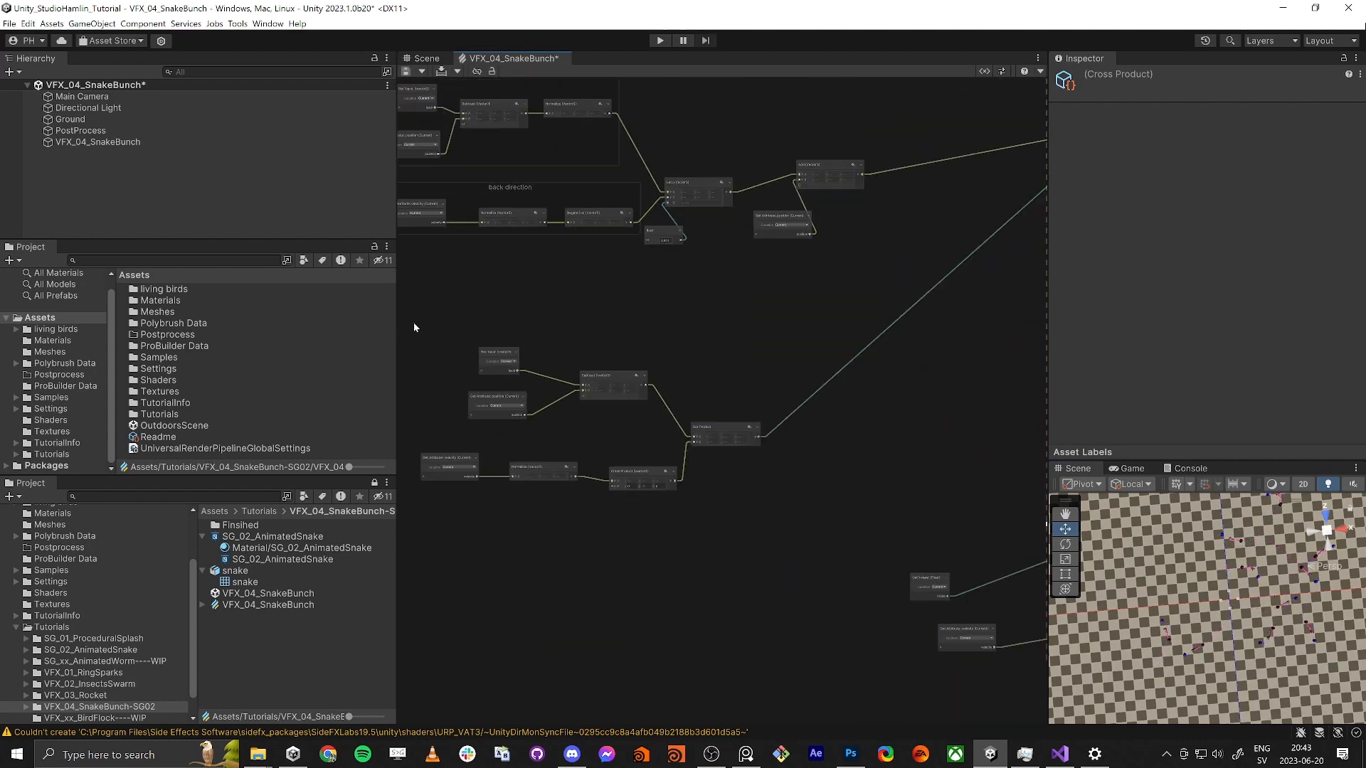
{"action": "left_click", "coordinate": [418, 320]}
{"action": "key", "text": "shift+space"}
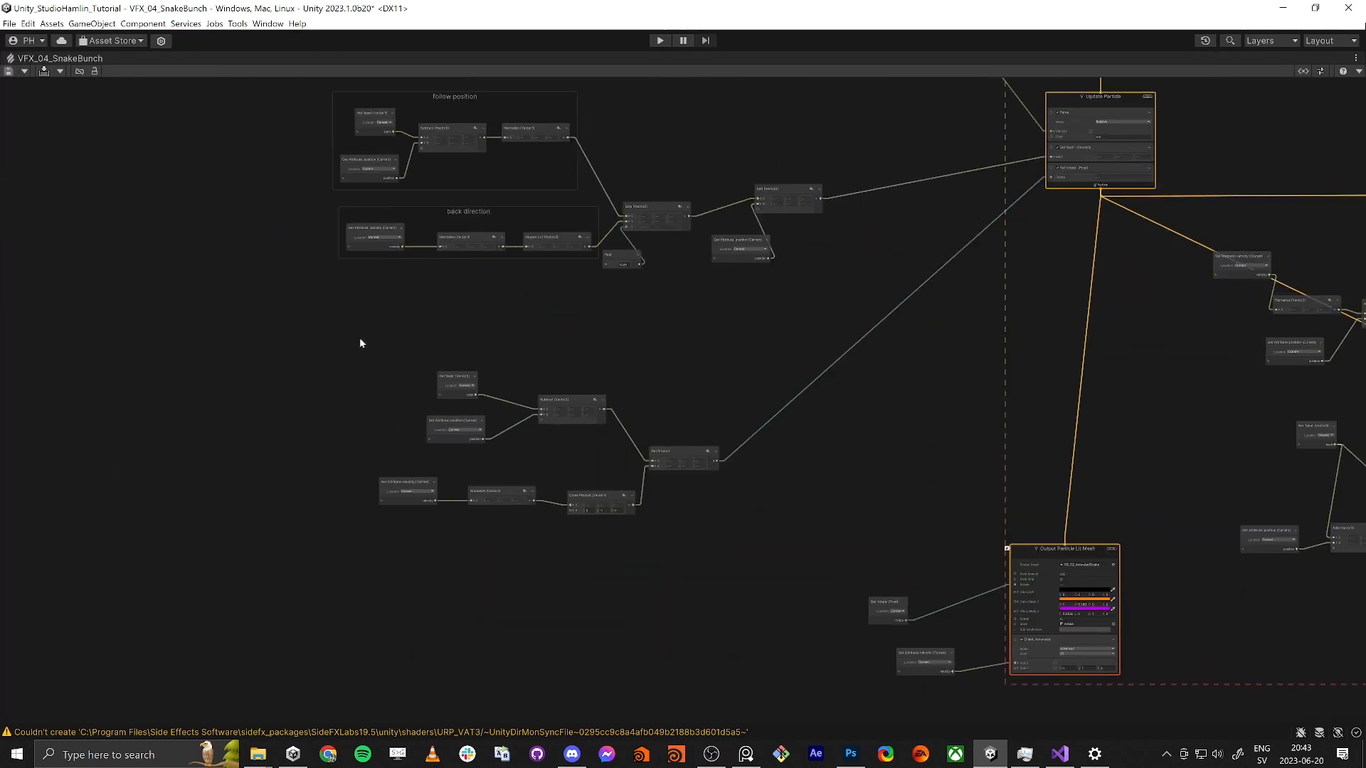
{"action": "left_click_drag", "start_coordinate": [361, 343], "coordinate": [769, 548]}
{"action": "right_click", "coordinate": [444, 375]}
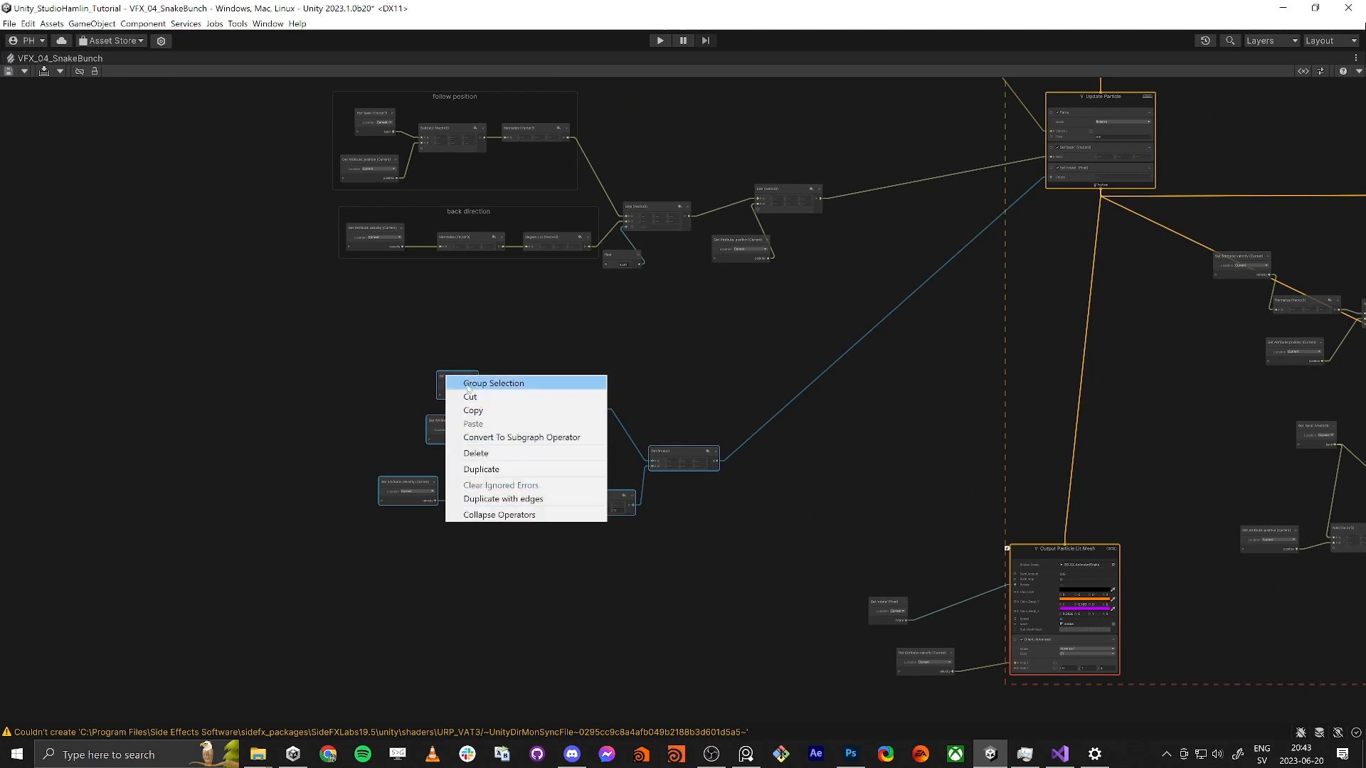
{"action": "left_click", "coordinate": [459, 381]}
{"action": "double_click", "coordinate": [558, 361]}
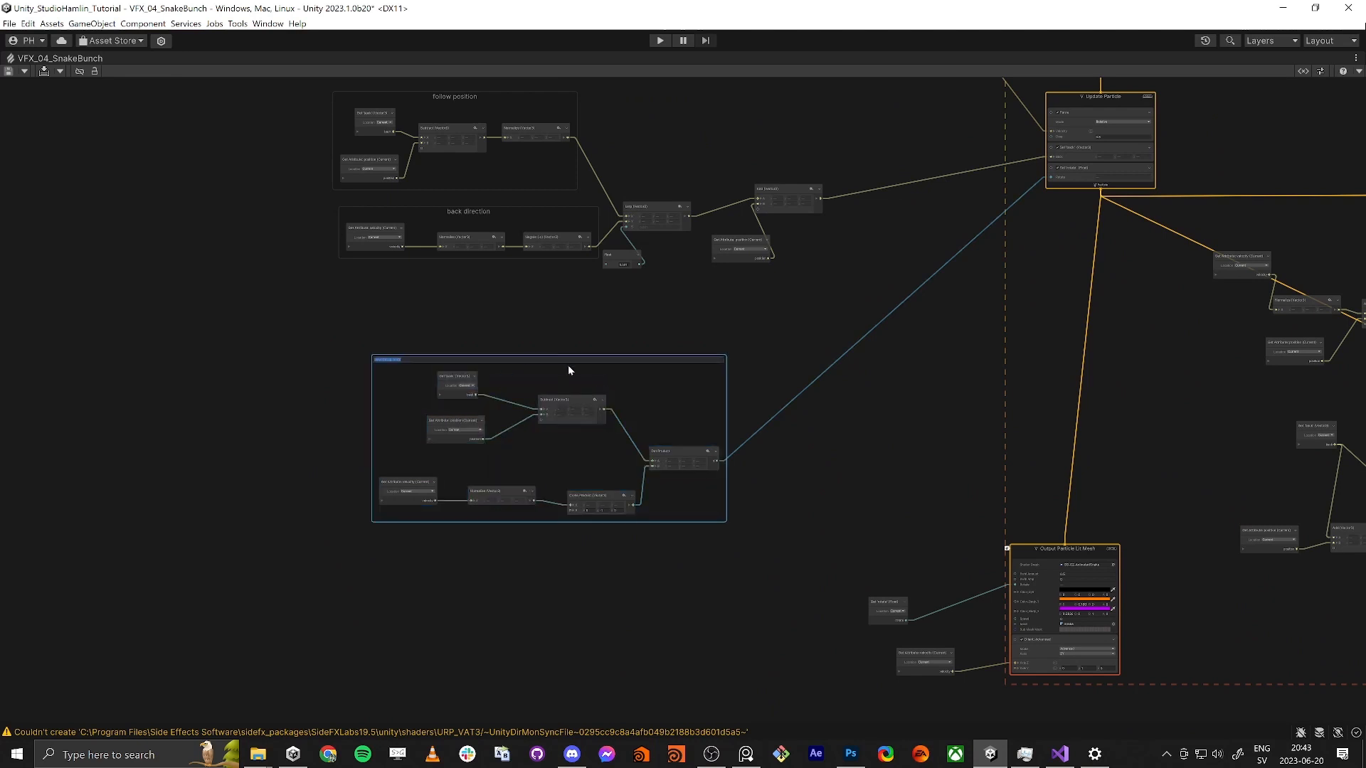
{"action": "type", "text": "Rotate"}
{"action": "key", "text": "Return"}
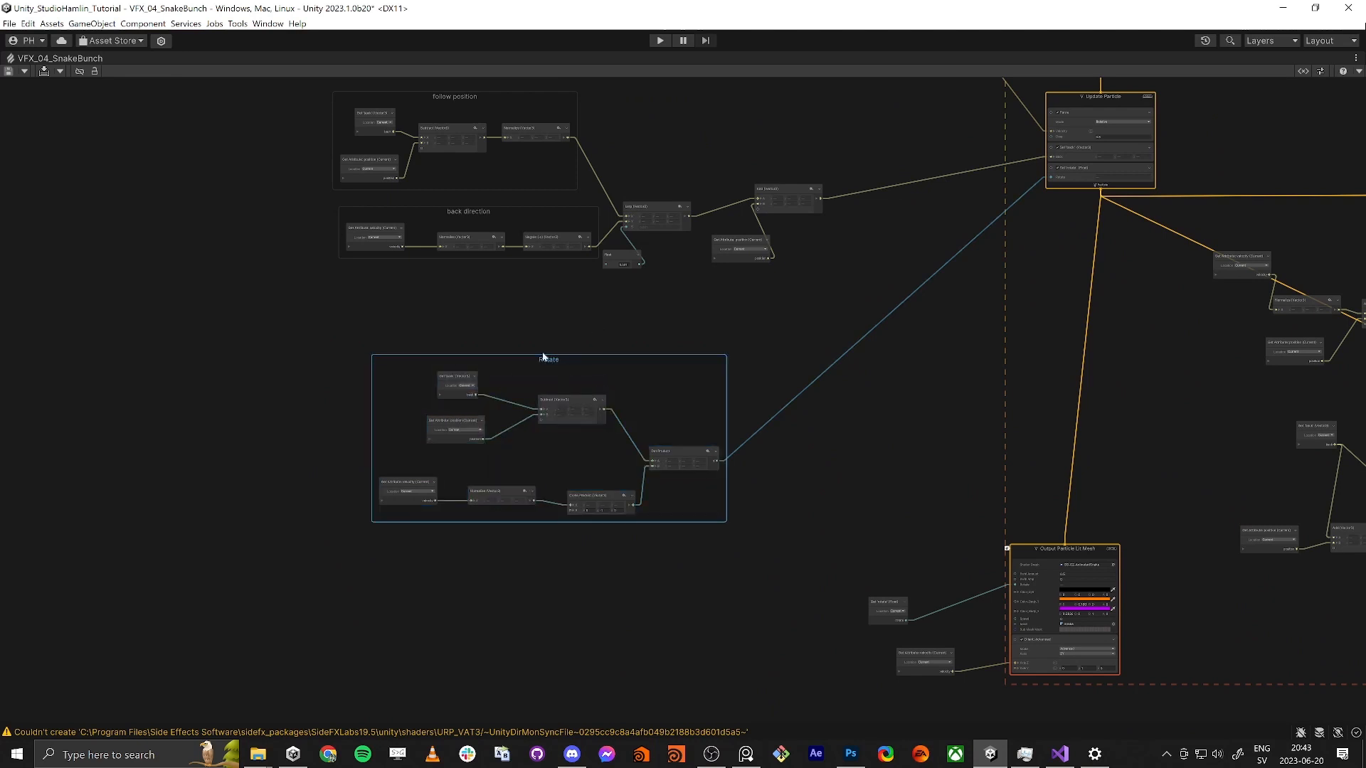
{"action": "left_click_drag", "start_coordinate": [551, 359], "coordinate": [518, 332]}
Step: Review the graph's node groups from follow position and back direction up to set position and the Spawn context
{"action": "middle_click_drag", "start_coordinate": [731, 296], "coordinate": [759, 456]}
{"action": "scroll", "coordinate": [709, 431], "scroll_direction": "up", "scroll_amount": 1}
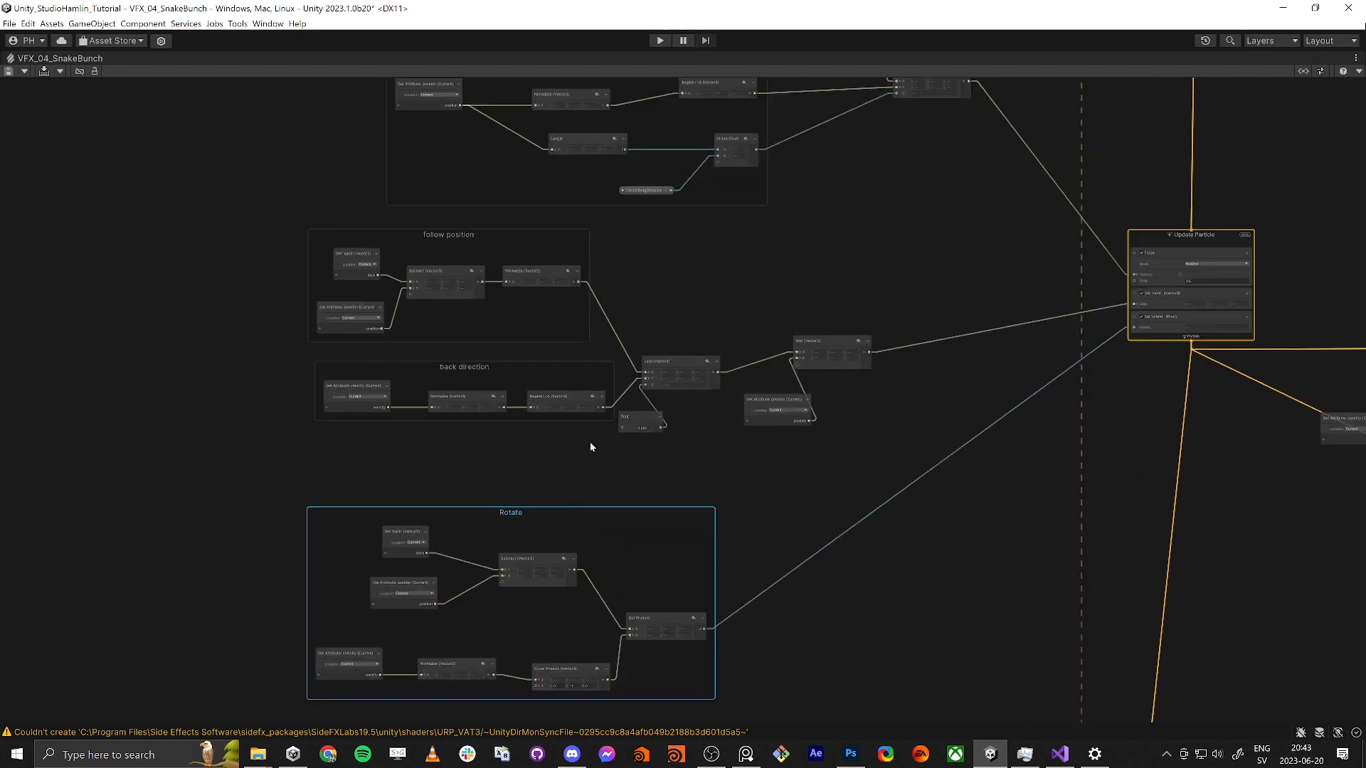
{"action": "scroll", "coordinate": [591, 442], "scroll_direction": "down", "scroll_amount": 2}
{"action": "middle_click_drag", "start_coordinate": [765, 192], "coordinate": [747, 427]}
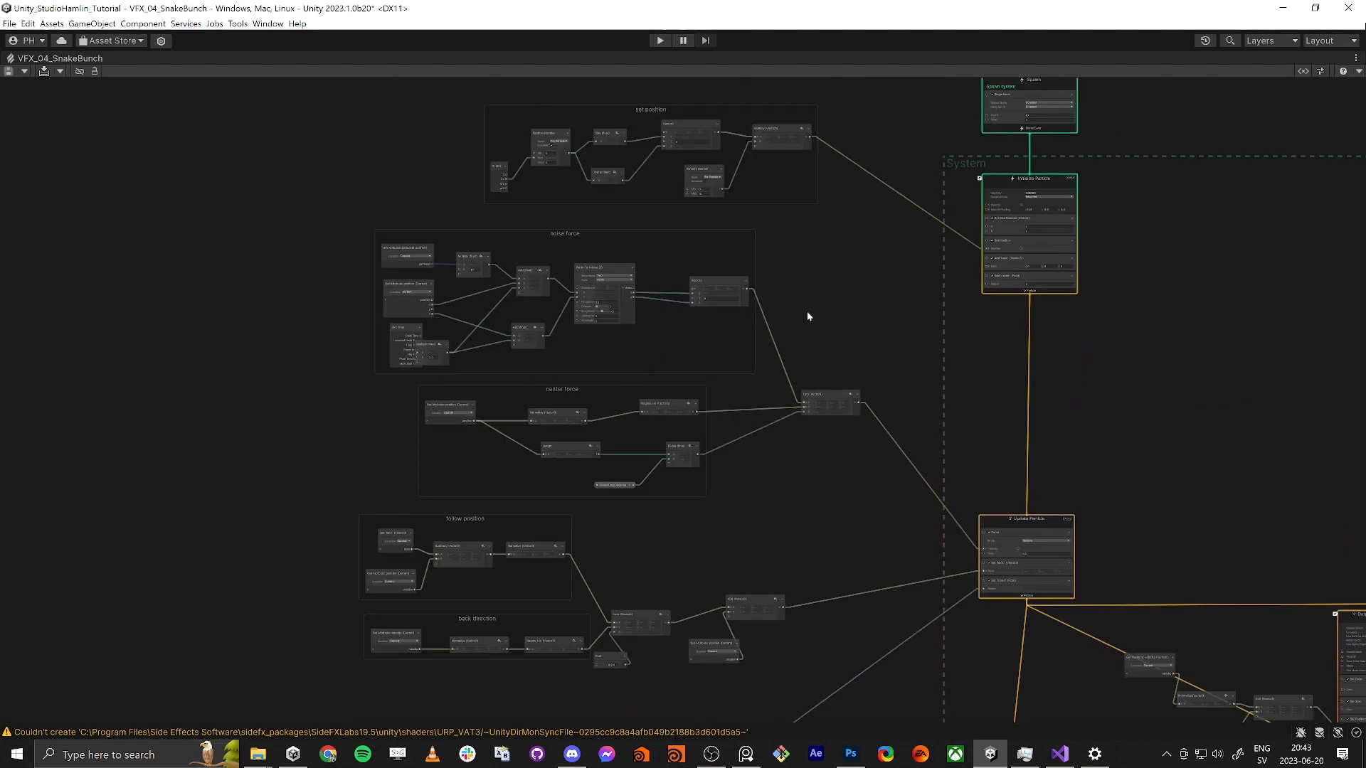
{"action": "middle_click_drag", "start_coordinate": [825, 251], "coordinate": [778, 406]}
{"action": "scroll", "coordinate": [779, 430], "scroll_direction": "up", "scroll_amount": 2}
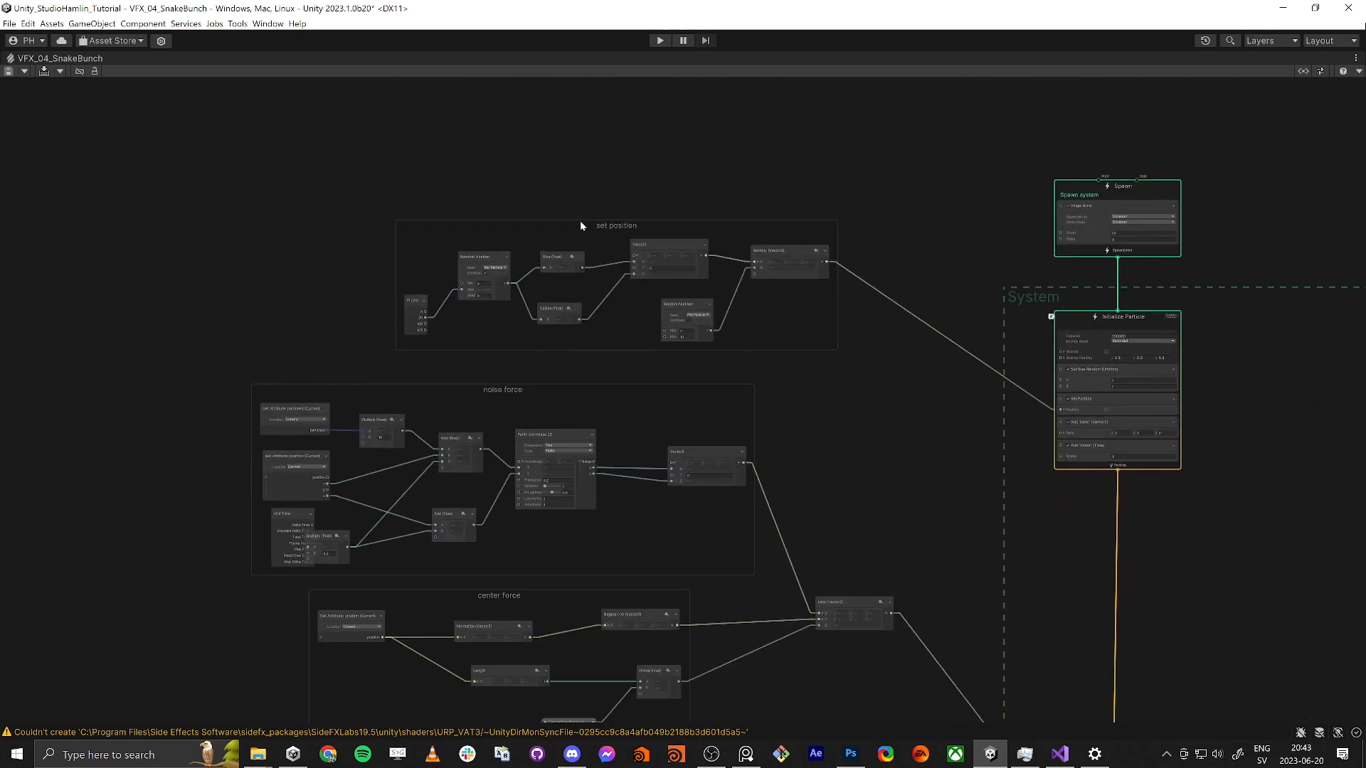
{"action": "scroll", "coordinate": [620, 329], "scroll_direction": "up", "scroll_amount": 2}
{"action": "middle_click_drag", "start_coordinate": [621, 335], "coordinate": [538, 398]}
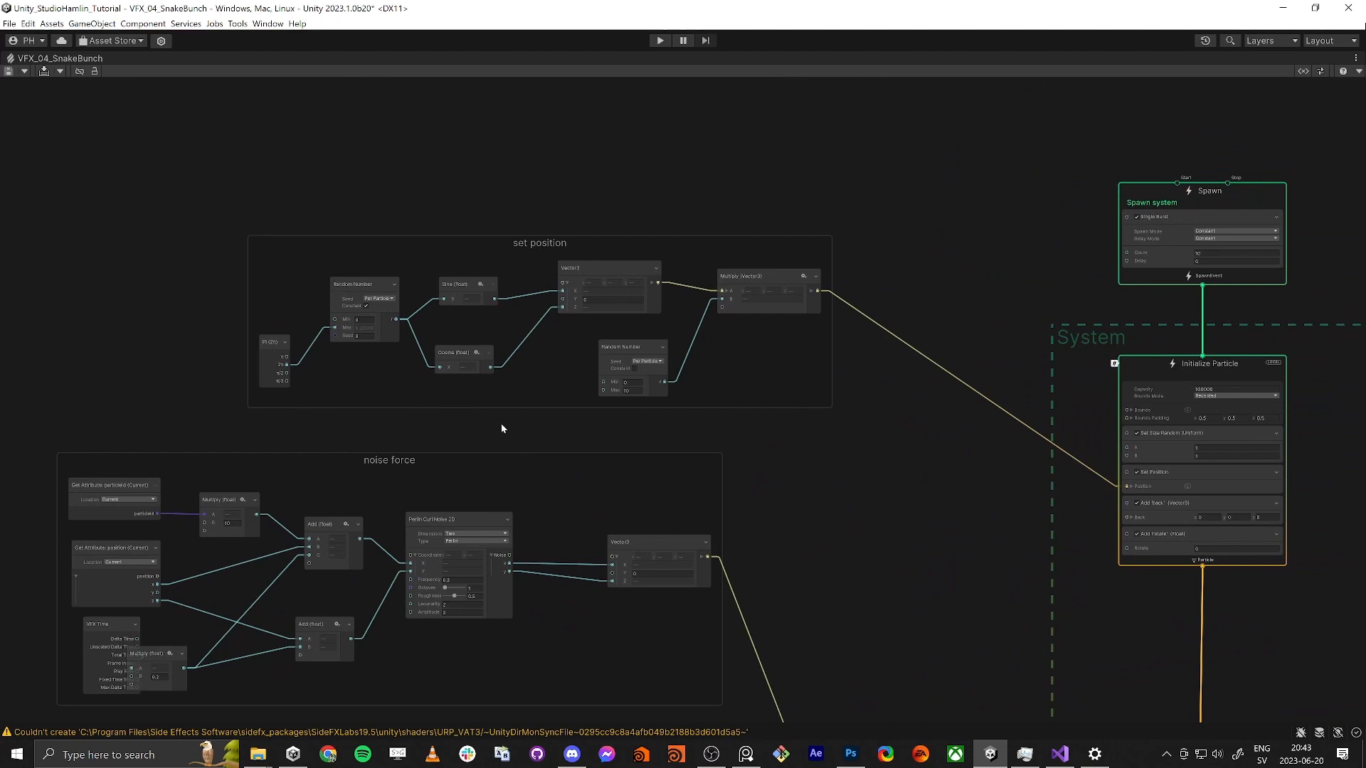
Step: Move the Multiply node clear of the VFX Time node it overlaps in the noise force group
{"action": "middle_click_drag", "start_coordinate": [849, 558], "coordinate": [988, 333]}
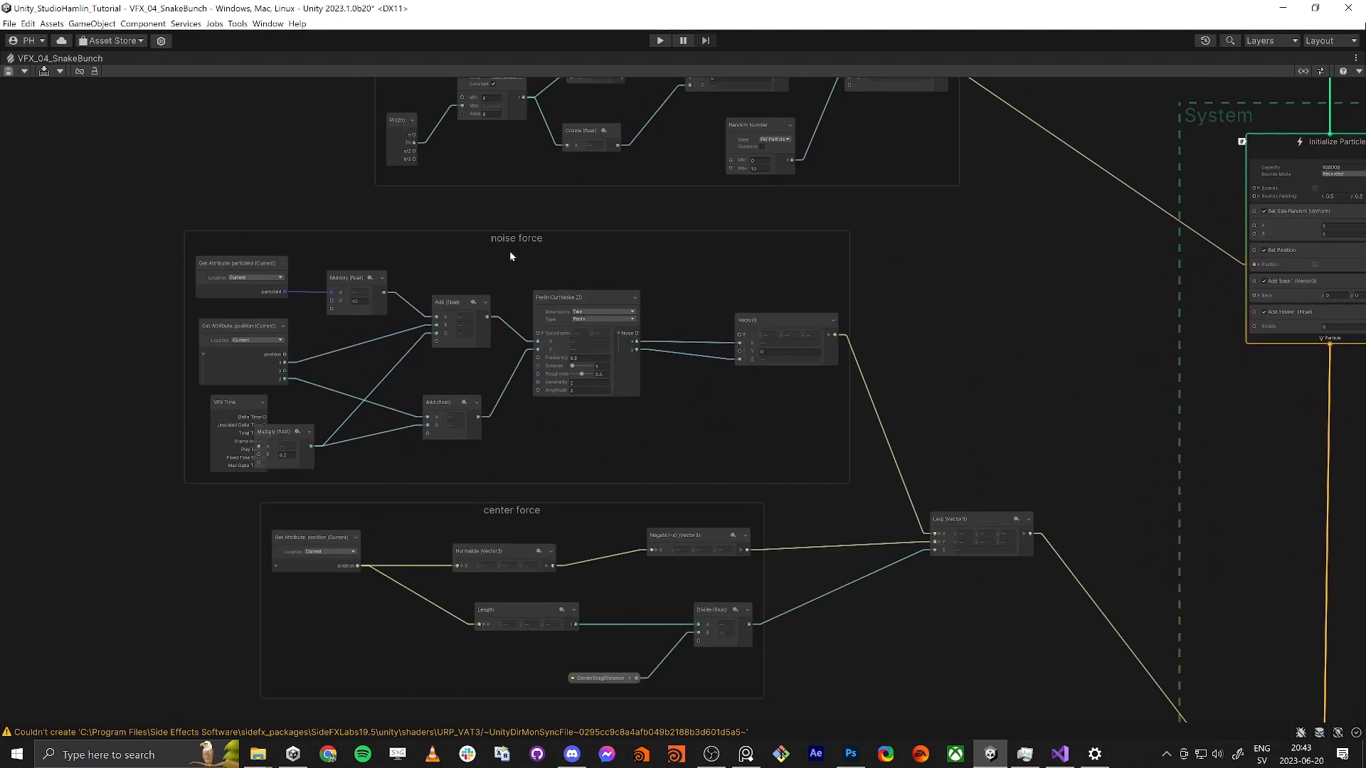
{"action": "mouse_move", "coordinate": [525, 243]}
{"action": "left_mouse_down"}
{"action": "mouse_move", "coordinate": [541, 229]}
{"action": "mouse_move", "coordinate": [530, 241]}
{"action": "left_mouse_up"}
{"action": "left_click_drag", "start_coordinate": [299, 429], "coordinate": [337, 427]}
Step: Tidy the layout by nudging the center force group, its Lerp and CenterDragDistance nodes, and the follow position group
{"action": "middle_click_drag", "start_coordinate": [451, 527], "coordinate": [442, 414]}
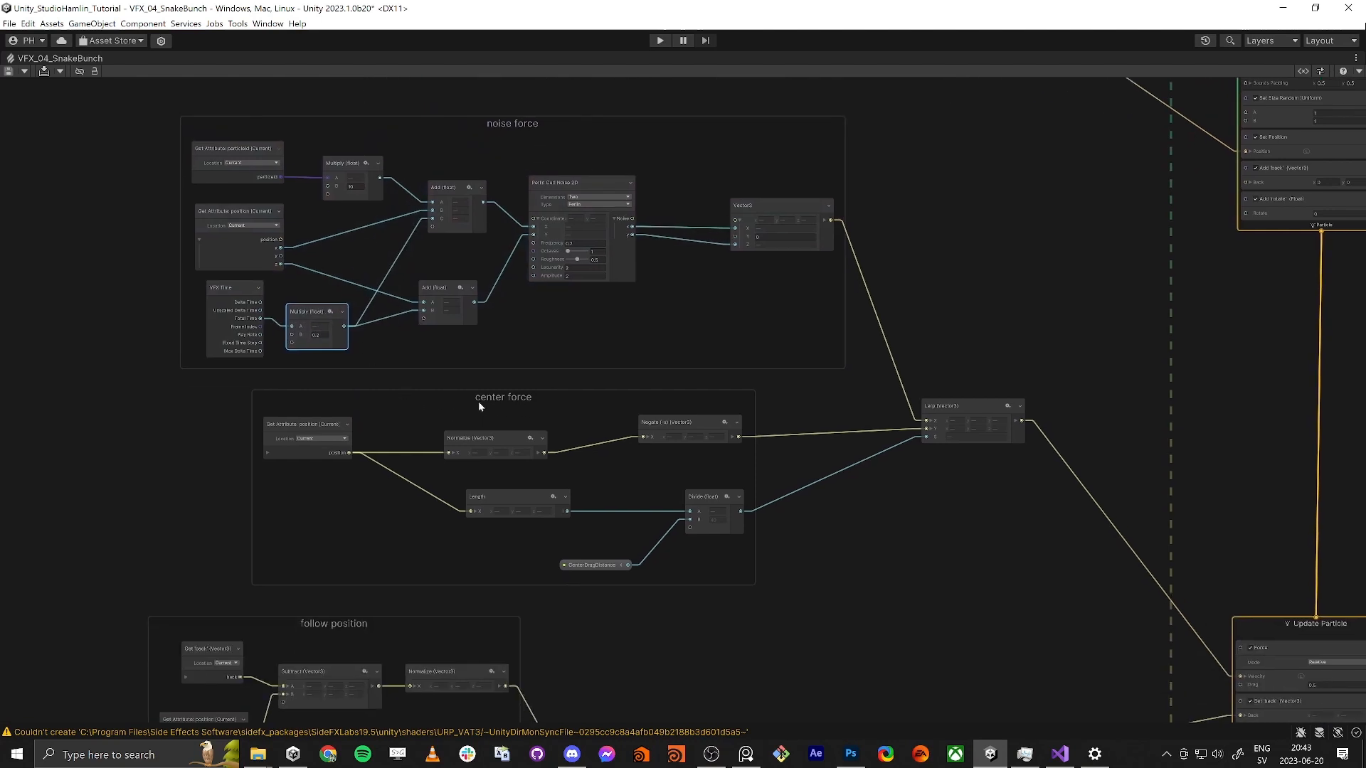
{"action": "mouse_move", "coordinate": [510, 400]}
{"action": "left_mouse_down"}
{"action": "mouse_move", "coordinate": [508, 418]}
{"action": "mouse_move", "coordinate": [503, 400]}
{"action": "left_mouse_up"}
{"action": "left_click_drag", "start_coordinate": [957, 411], "coordinate": [953, 403]}
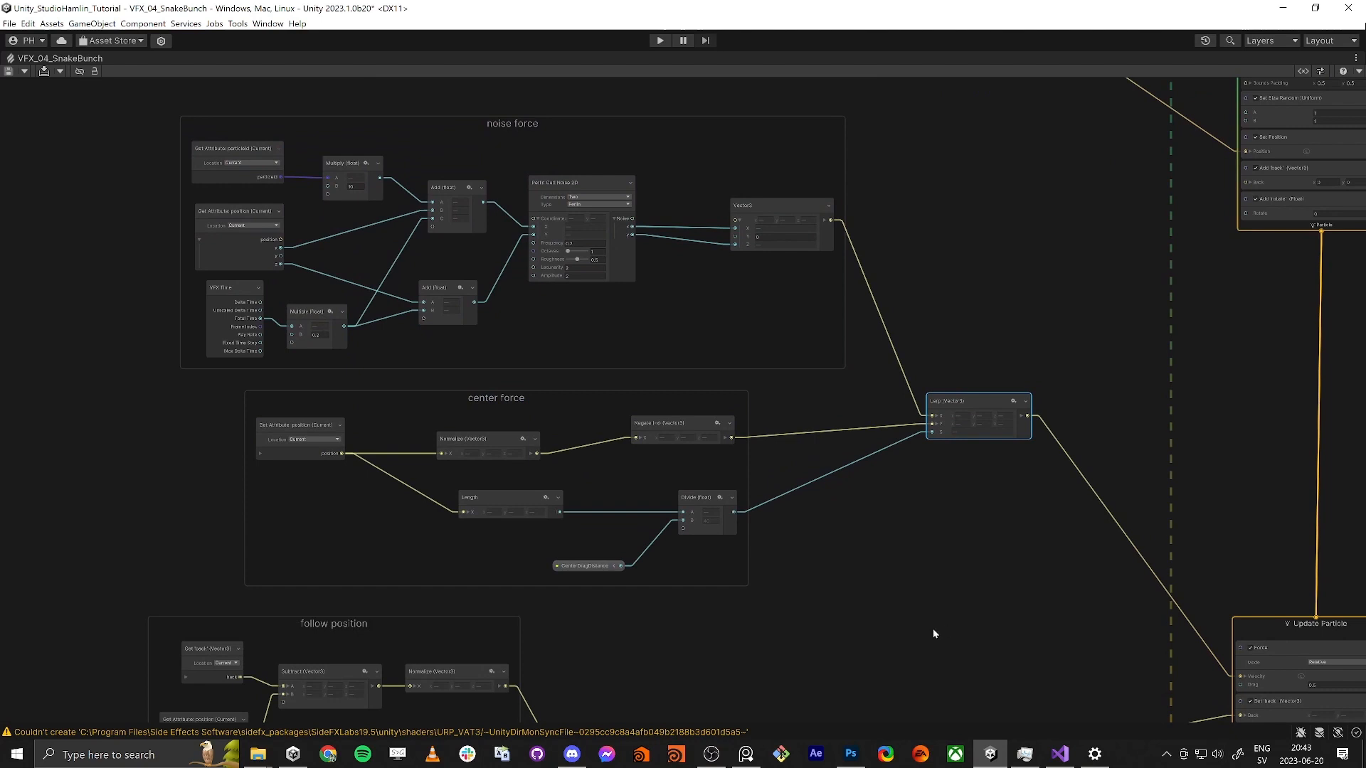
{"action": "left_click_drag", "start_coordinate": [573, 569], "coordinate": [586, 570]}
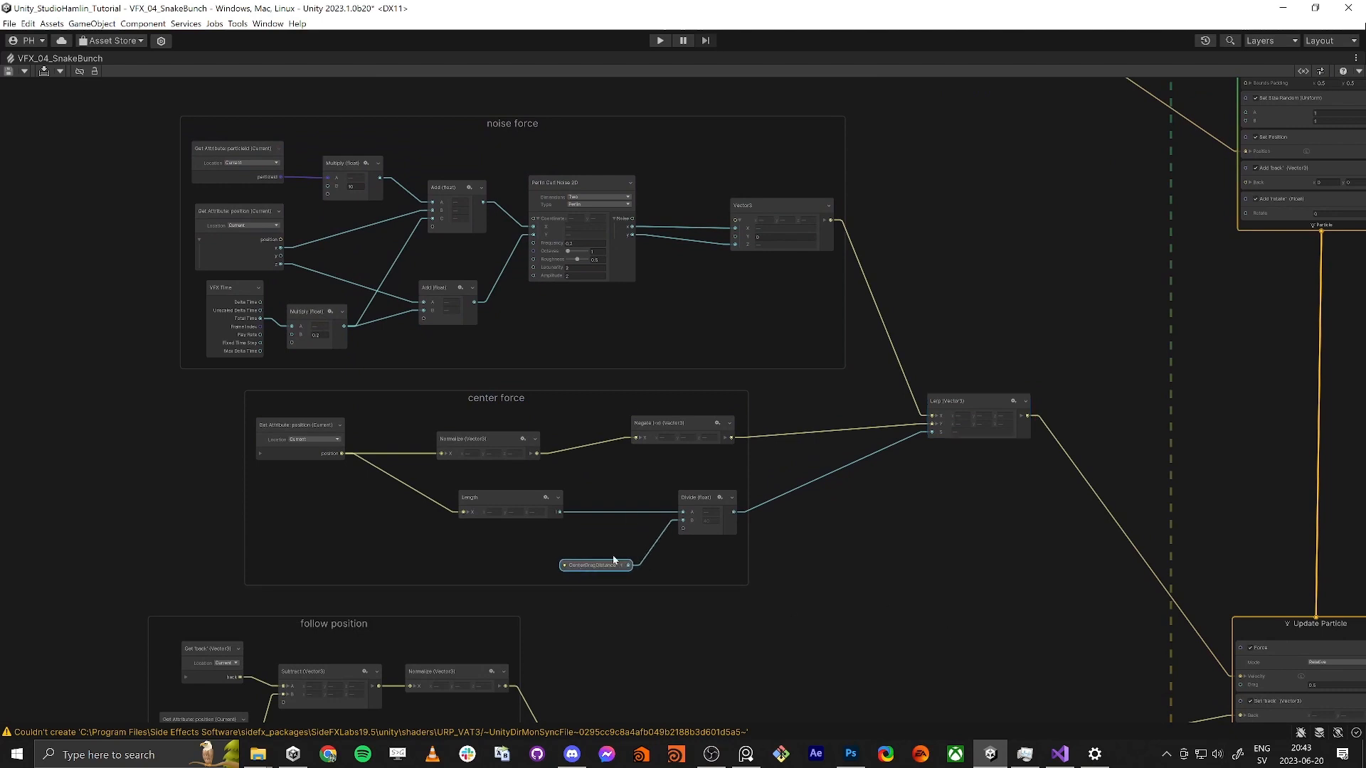
{"action": "middle_click_drag", "start_coordinate": [946, 564], "coordinate": [1109, 288]}
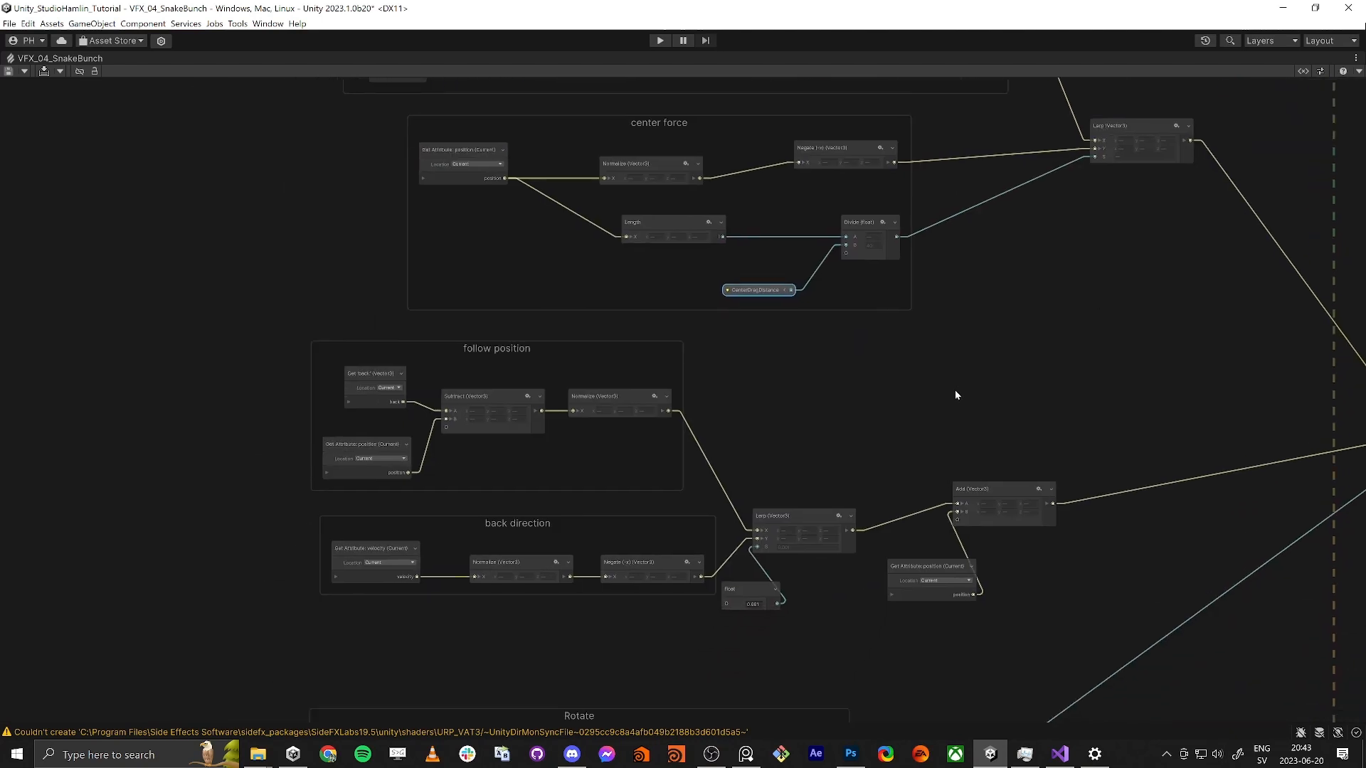
{"action": "left_click_drag", "start_coordinate": [508, 354], "coordinate": [520, 354]}
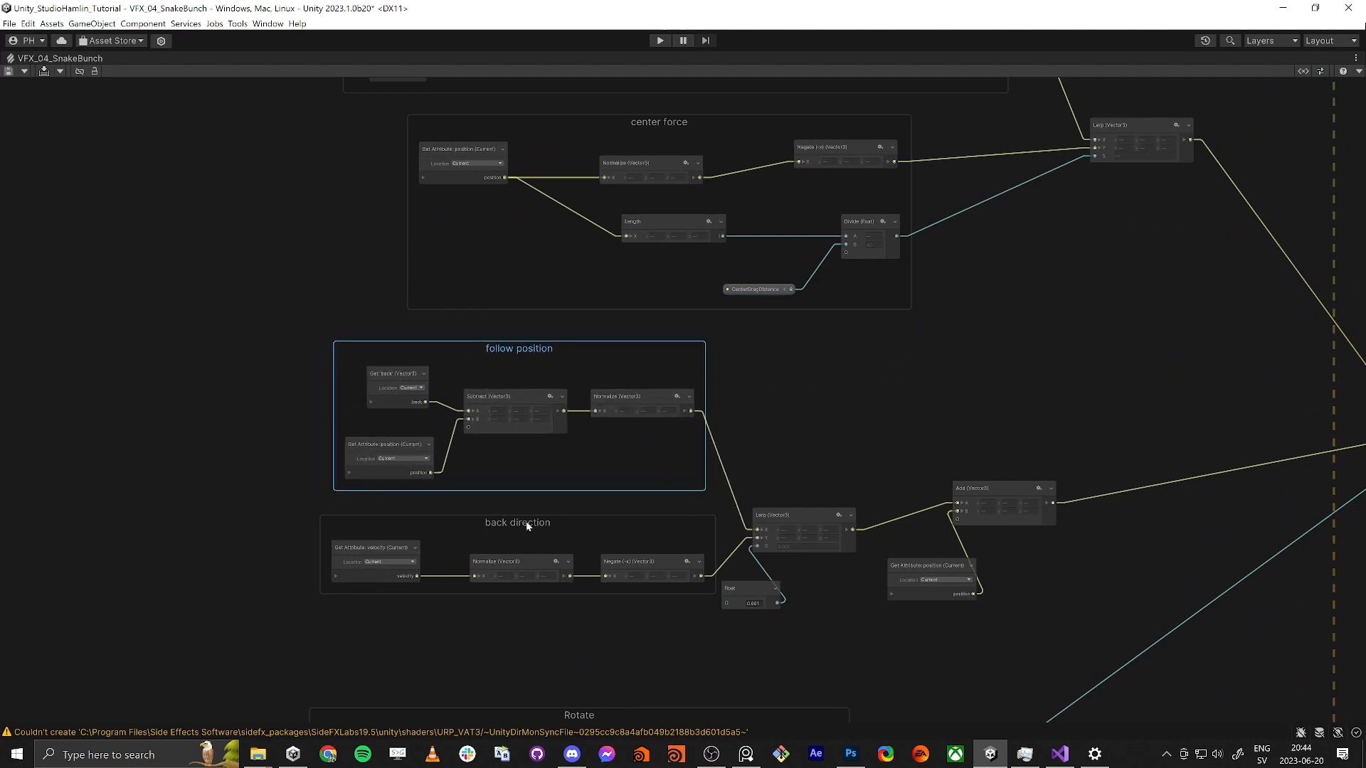
Step: Tidy the follow logic by moving the back direction group, the Float node, the Add node and its Get Attribute position node slightly
{"action": "left_click_drag", "start_coordinate": [527, 526], "coordinate": [511, 551]}
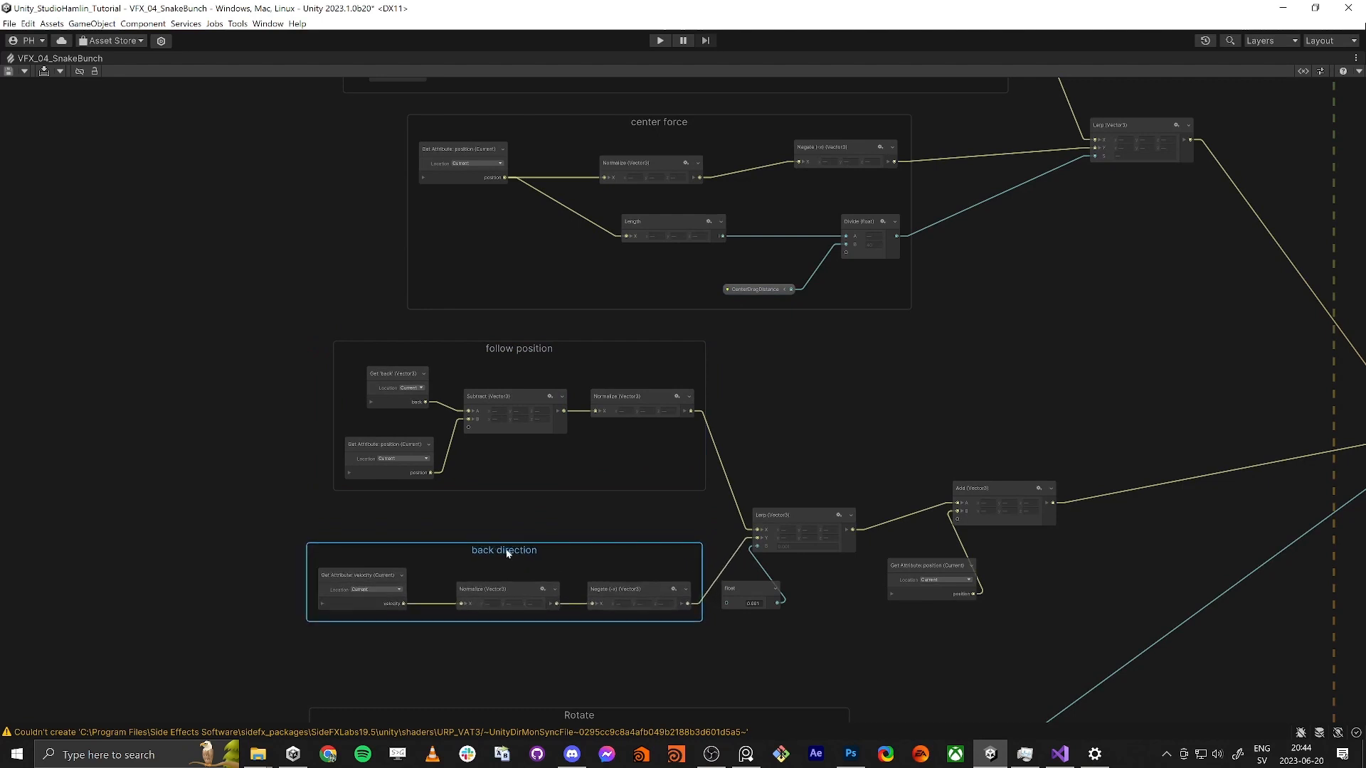
{"action": "left_click_drag", "start_coordinate": [507, 553], "coordinate": [497, 553]}
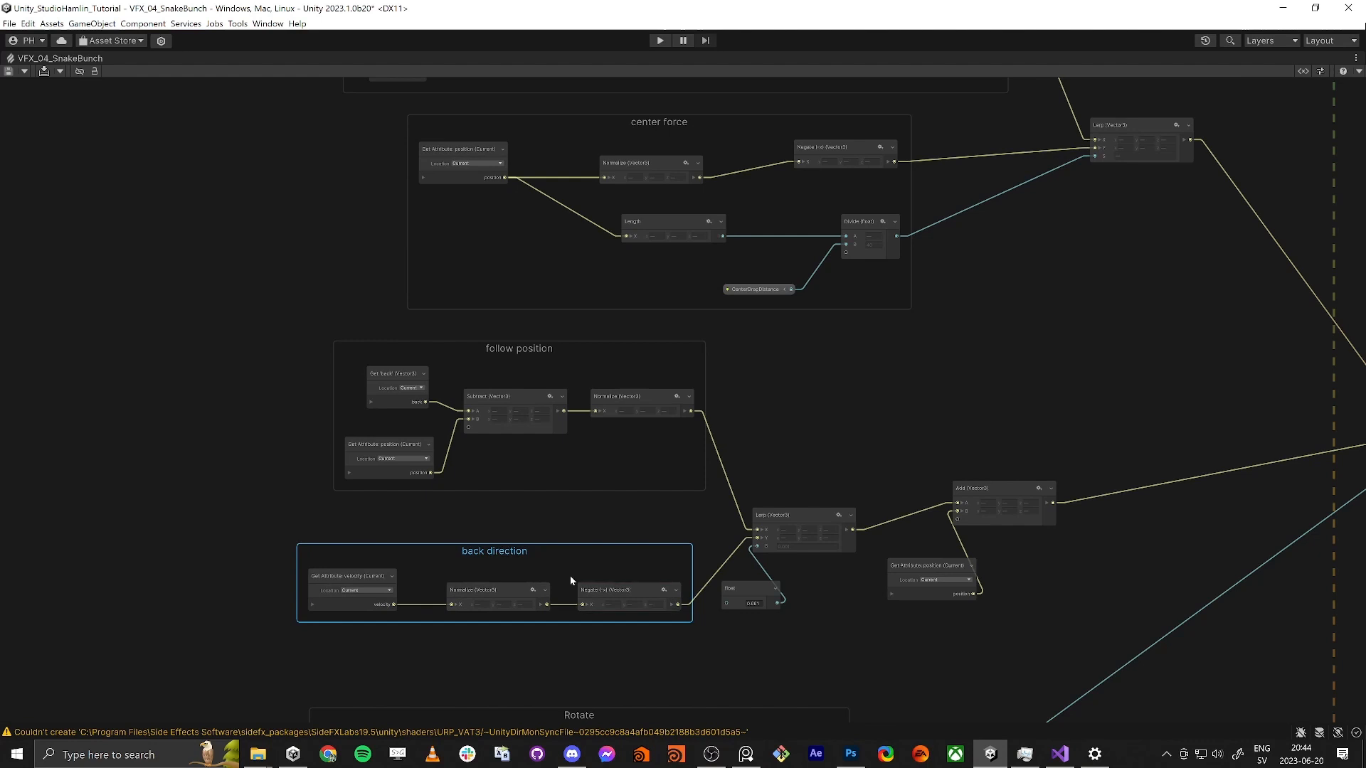
{"action": "left_click_drag", "start_coordinate": [734, 594], "coordinate": [731, 600]}
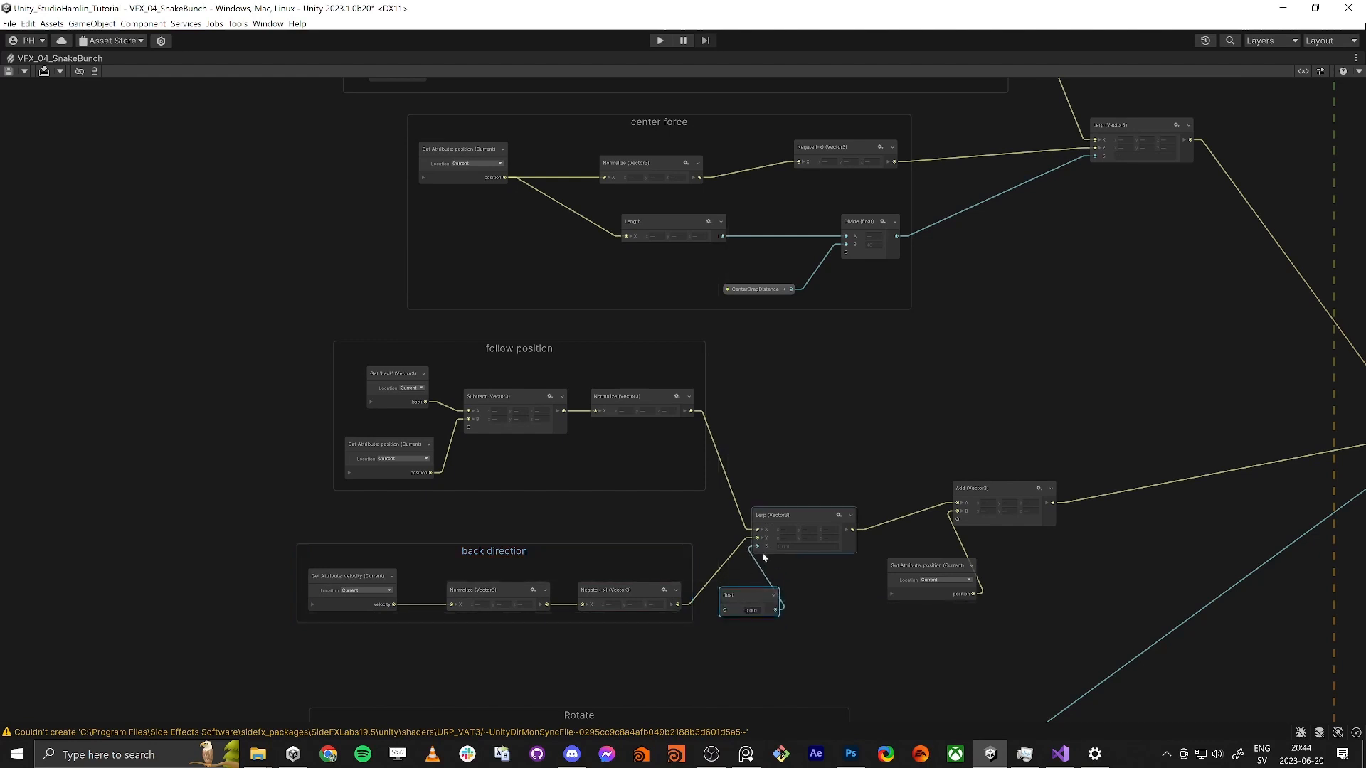
{"action": "left_click_drag", "start_coordinate": [1008, 498], "coordinate": [1040, 500]}
{"action": "left_click_drag", "start_coordinate": [952, 576], "coordinate": [955, 562]}
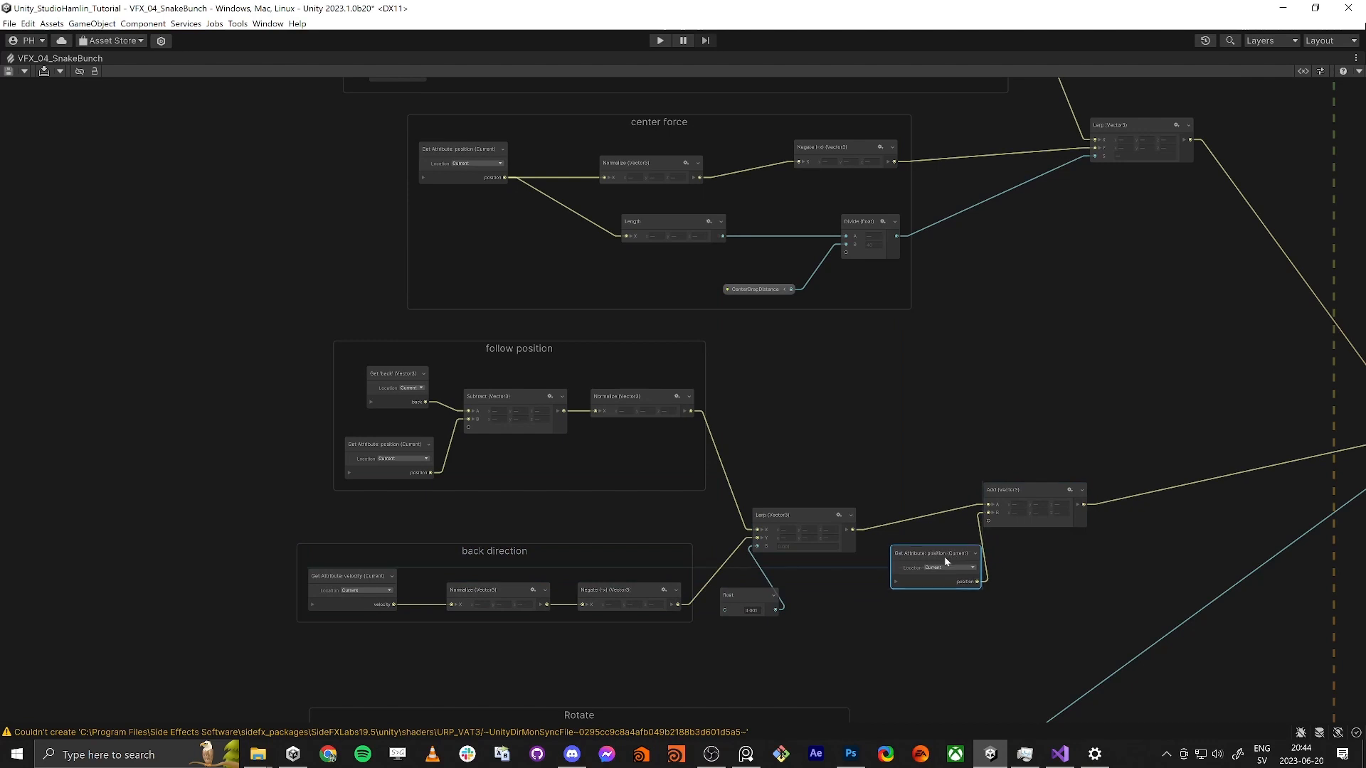
Step: Nudge the black-coloured Output Particle HDRP Lit Mesh context slightly upward
{"action": "scroll", "coordinate": [970, 543], "scroll_direction": "down", "scroll_amount": 3}
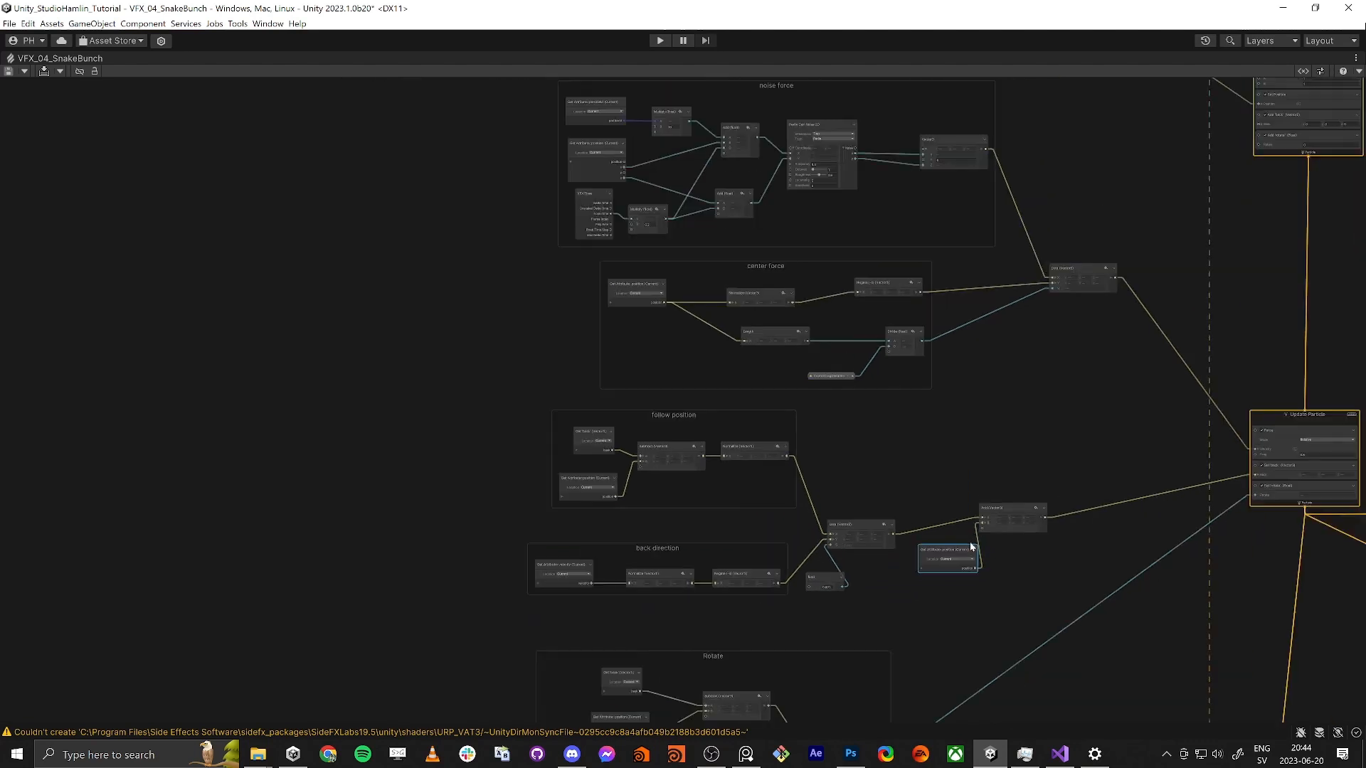
{"action": "middle_click_drag", "start_coordinate": [1149, 572], "coordinate": [689, 415]}
{"action": "middle_click_drag", "start_coordinate": [1240, 552], "coordinate": [778, 408]}
{"action": "scroll", "coordinate": [778, 407], "scroll_direction": "up", "scroll_amount": 4}
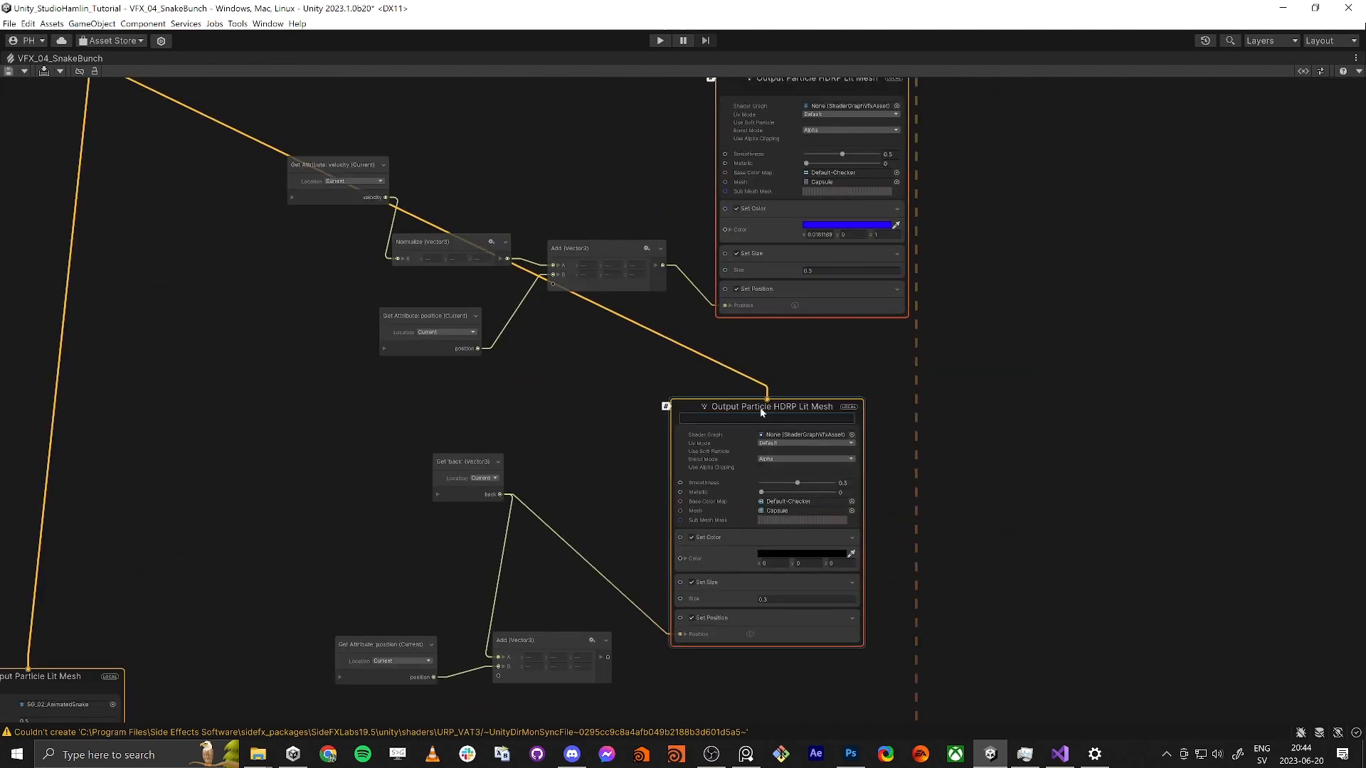
{"action": "mouse_move", "coordinate": [744, 425]}
{"action": "left_mouse_down"}
{"action": "mouse_move", "coordinate": [761, 410]}
{"action": "mouse_move", "coordinate": [745, 419]}
{"action": "left_mouse_up"}
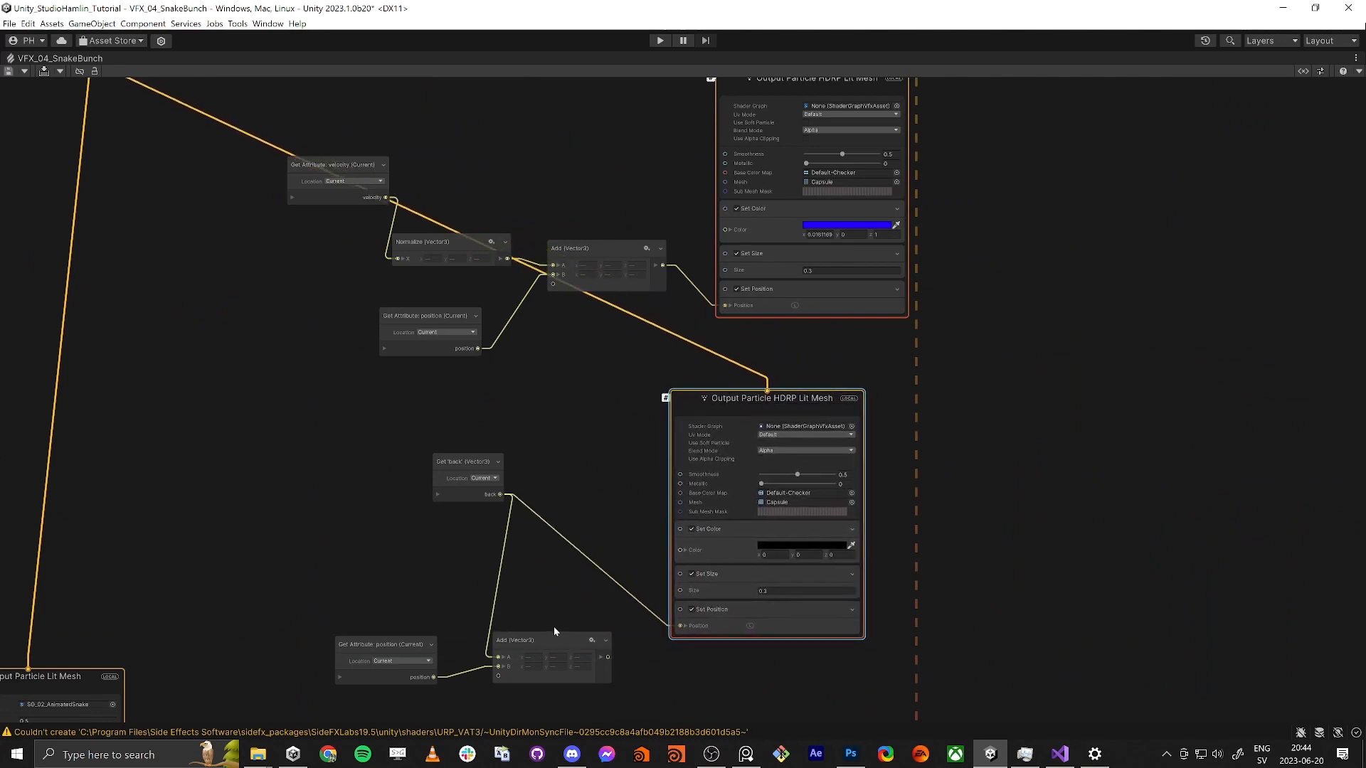
Step: Tidy the Rotate group by repositioning its Subtract and Get back nodes and aligning the Cross Product with the Normalize node
{"action": "scroll", "coordinate": [558, 619], "scroll_direction": "down", "scroll_amount": 4}
{"action": "middle_click_drag", "start_coordinate": [279, 524], "coordinate": [971, 558]}
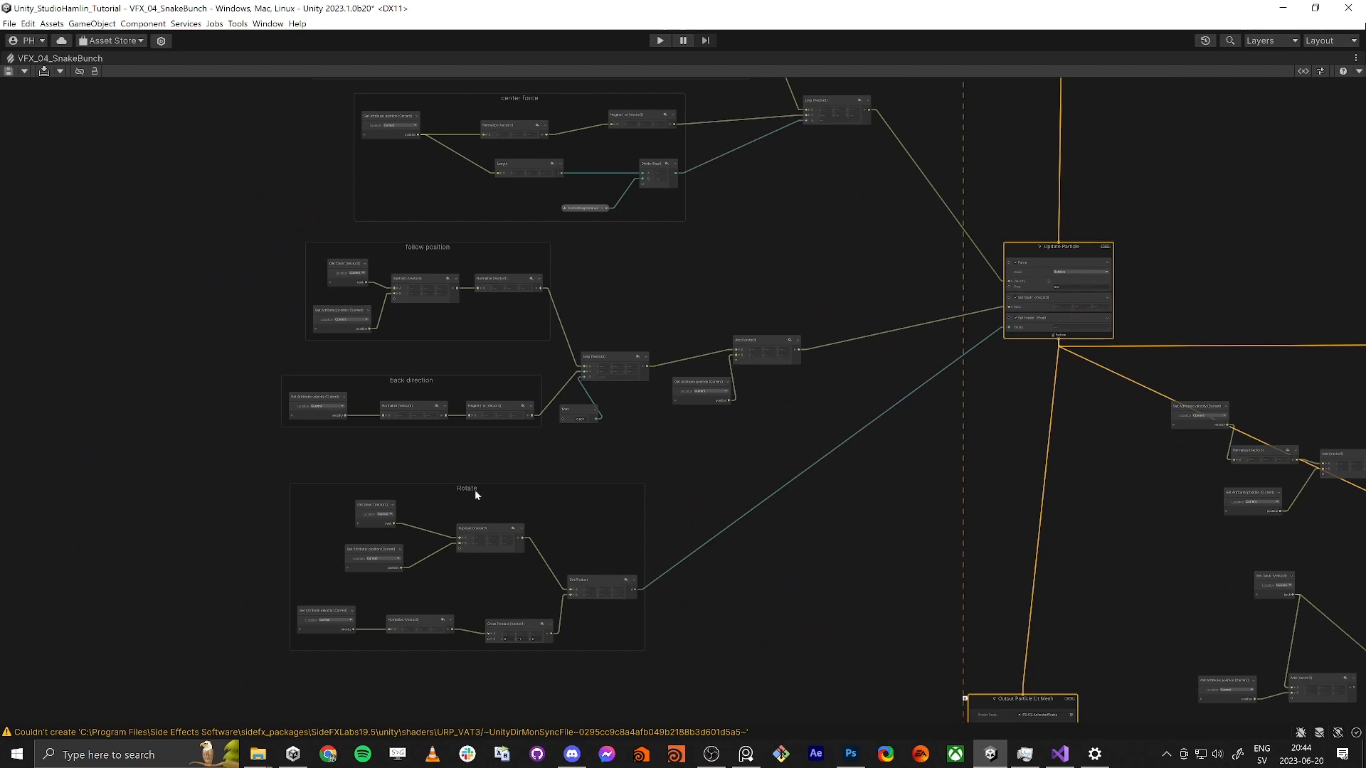
{"action": "scroll", "coordinate": [475, 489], "scroll_direction": "up", "scroll_amount": 3}
{"action": "middle_click_drag", "start_coordinate": [433, 521], "coordinate": [699, 394]}
{"action": "left_click_drag", "start_coordinate": [741, 436], "coordinate": [714, 426]}
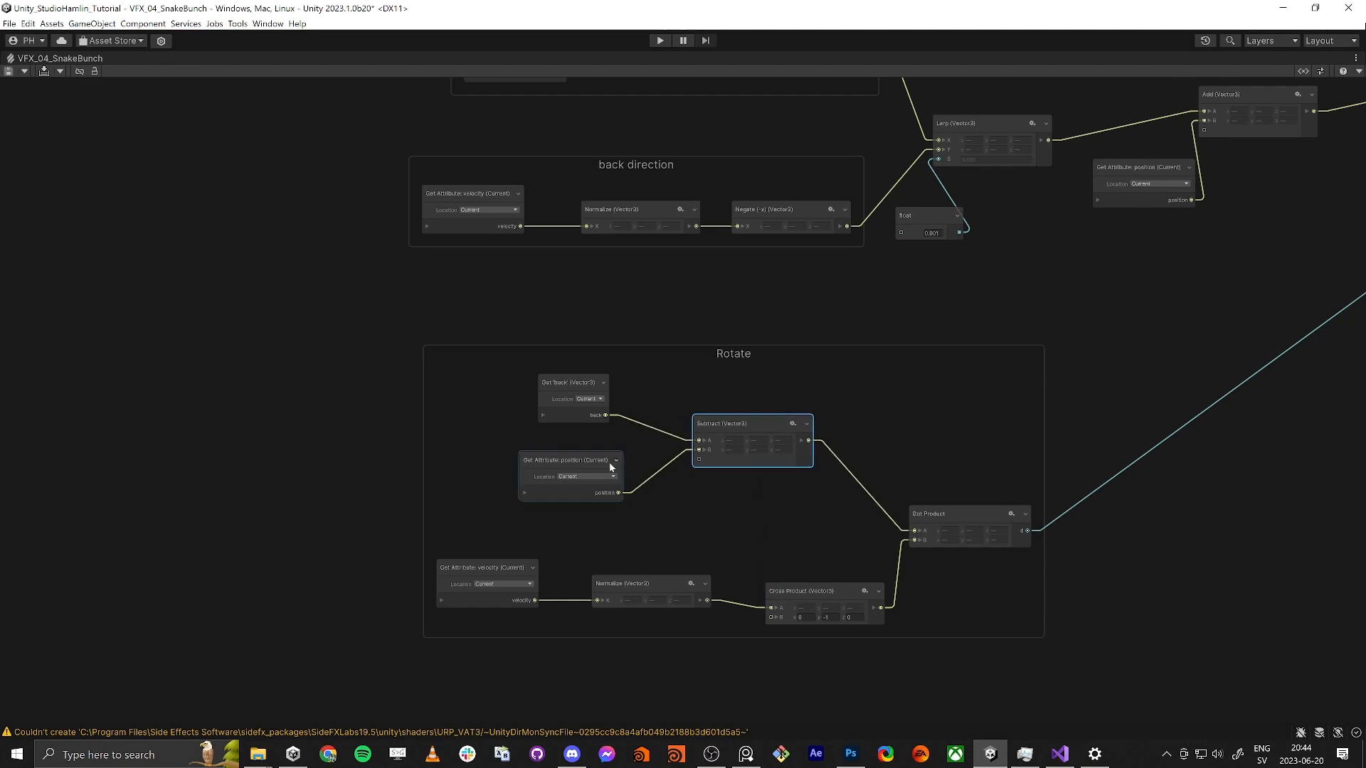
{"action": "mouse_move", "coordinate": [573, 390]}
{"action": "left_mouse_down"}
{"action": "mouse_move", "coordinate": [560, 374]}
{"action": "mouse_move", "coordinate": [580, 372]}
{"action": "left_mouse_up"}
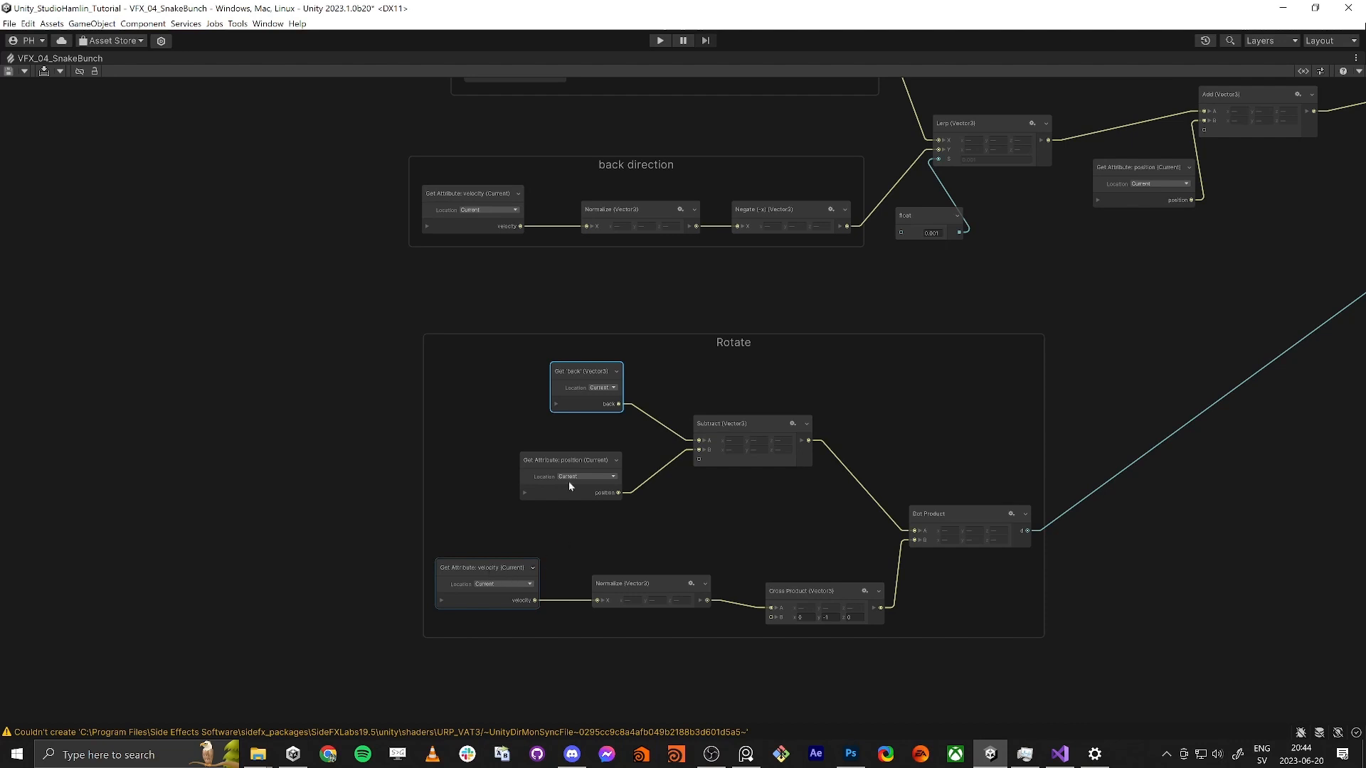
{"action": "mouse_move", "coordinate": [568, 375]}
{"action": "left_mouse_down"}
{"action": "mouse_move", "coordinate": [608, 375]}
{"action": "mouse_move", "coordinate": [568, 375]}
{"action": "left_mouse_up"}
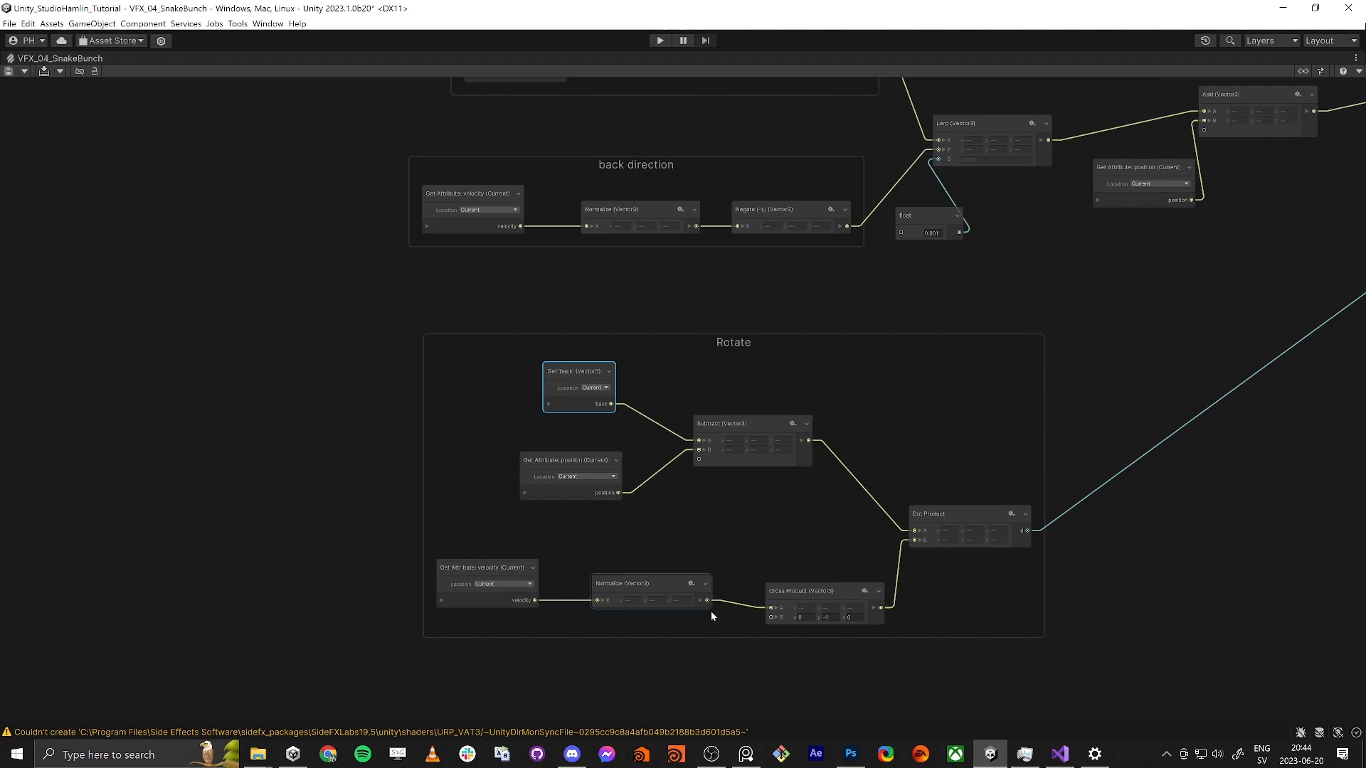
{"action": "mouse_move", "coordinate": [825, 588]}
{"action": "left_mouse_down"}
{"action": "mouse_move", "coordinate": [805, 582]}
{"action": "mouse_move", "coordinate": [822, 586]}
{"action": "left_mouse_up"}
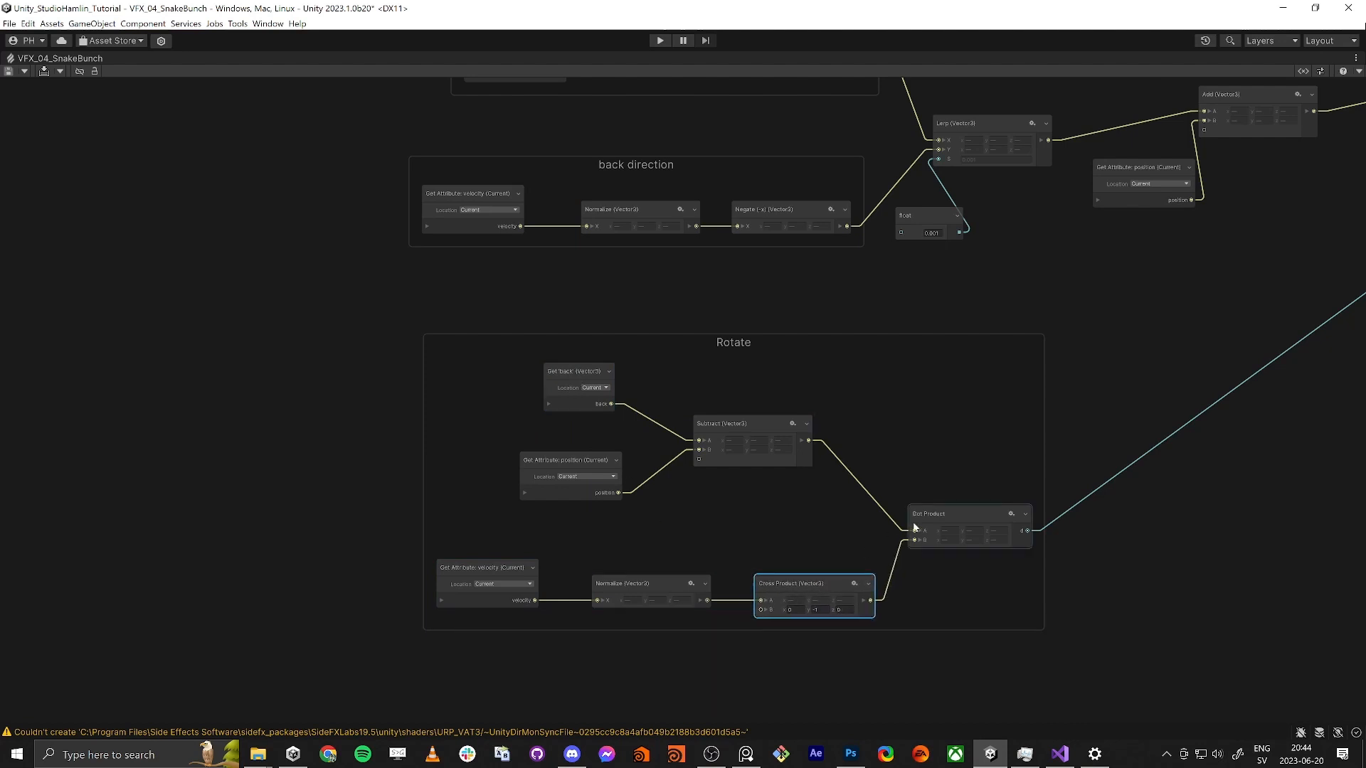
Step: Reposition the Get rotate node that feeds the Rotate input of the Output Particle Lit Mesh context
{"action": "middle_click_drag", "start_coordinate": [897, 533], "coordinate": [755, 549]}
{"action": "scroll", "coordinate": [759, 557], "scroll_direction": "down", "scroll_amount": 5}
{"action": "middle_click_drag", "start_coordinate": [932, 622], "coordinate": [689, 415]}
{"action": "scroll", "coordinate": [674, 414], "scroll_direction": "up", "scroll_amount": 1}
{"action": "scroll", "coordinate": [718, 470], "scroll_direction": "up", "scroll_amount": 4}
{"action": "left_click_drag", "start_coordinate": [836, 504], "coordinate": [852, 457]}
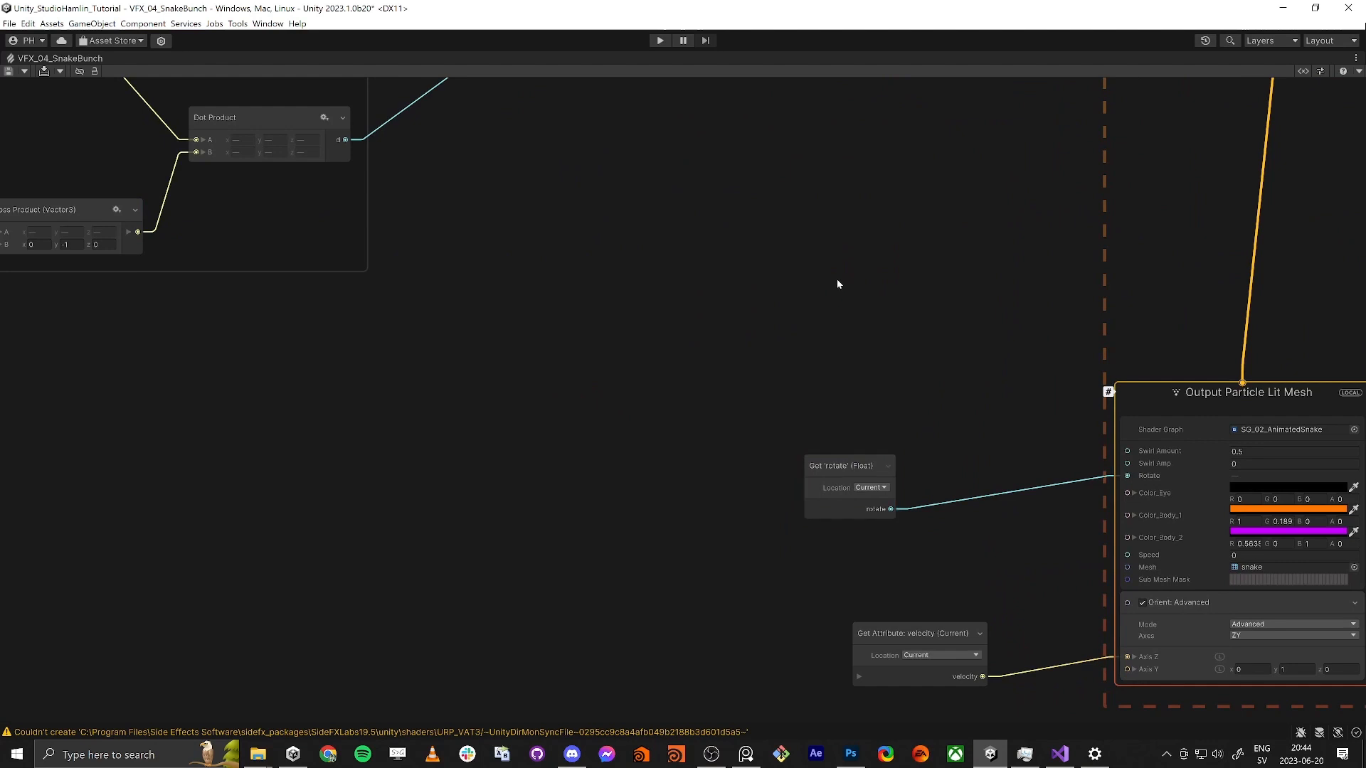
Step: Restore the graph from its maximized view, bring the snakes closer in the Scene view, and save the VFX graph
{"action": "key", "text": "shift+space"}
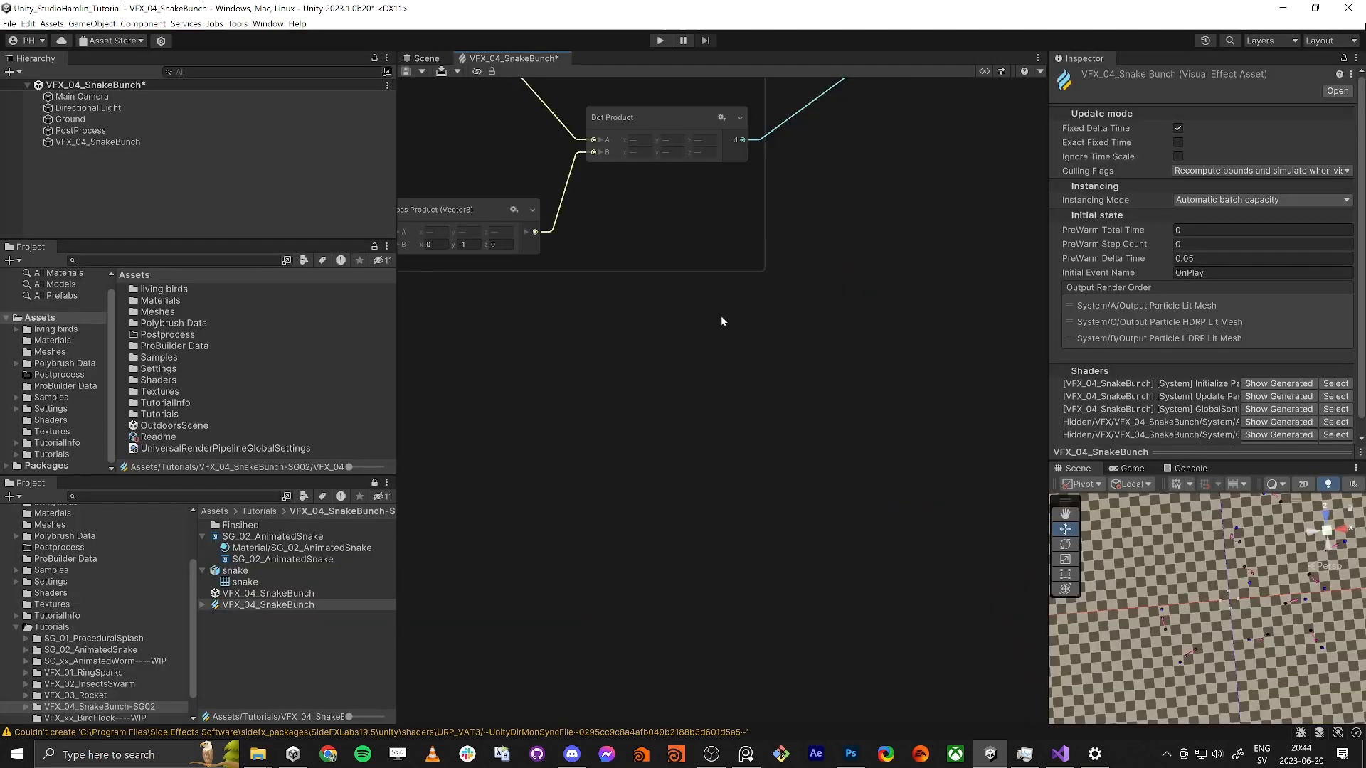
{"action": "right_click_drag", "start_coordinate": [1184, 596], "coordinate": [1169, 651]}
{"action": "key", "text": "w"}
{"action": "left_click", "coordinate": [404, 71]}
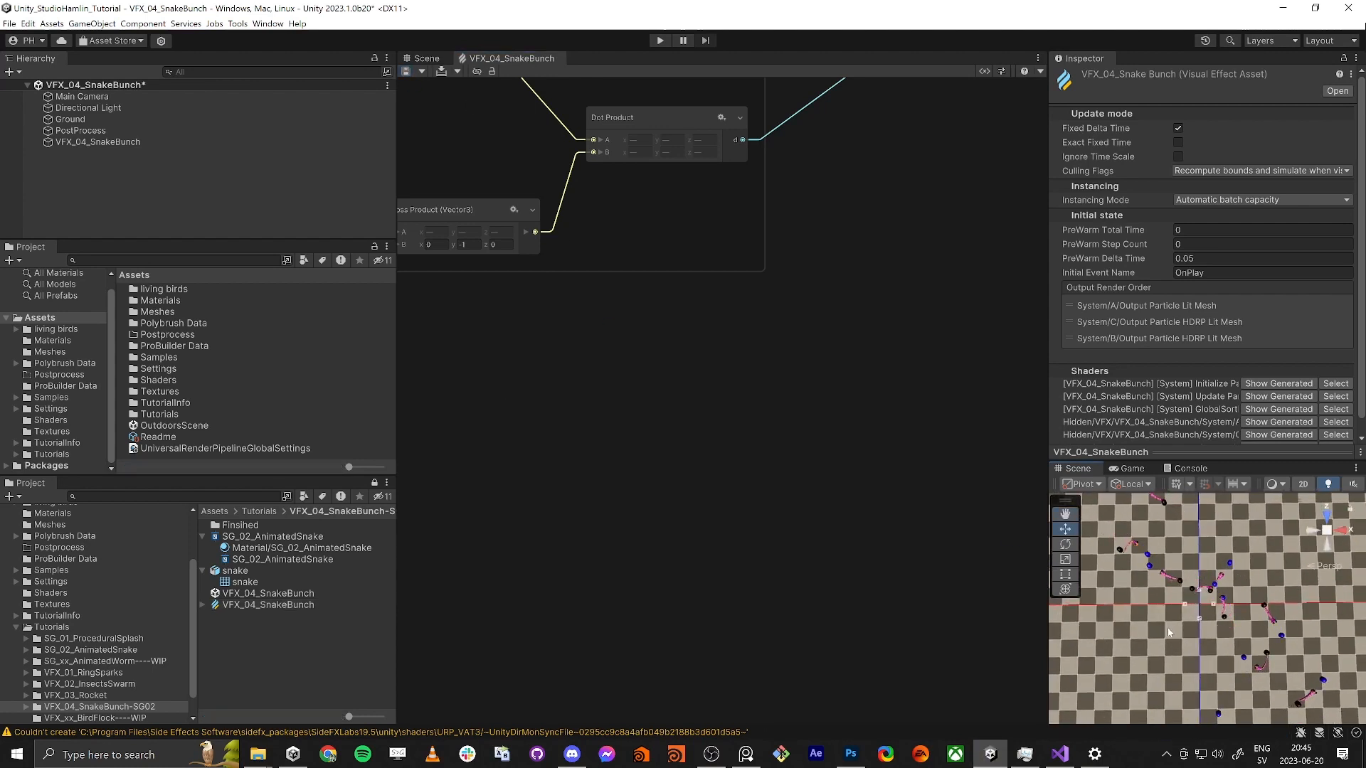